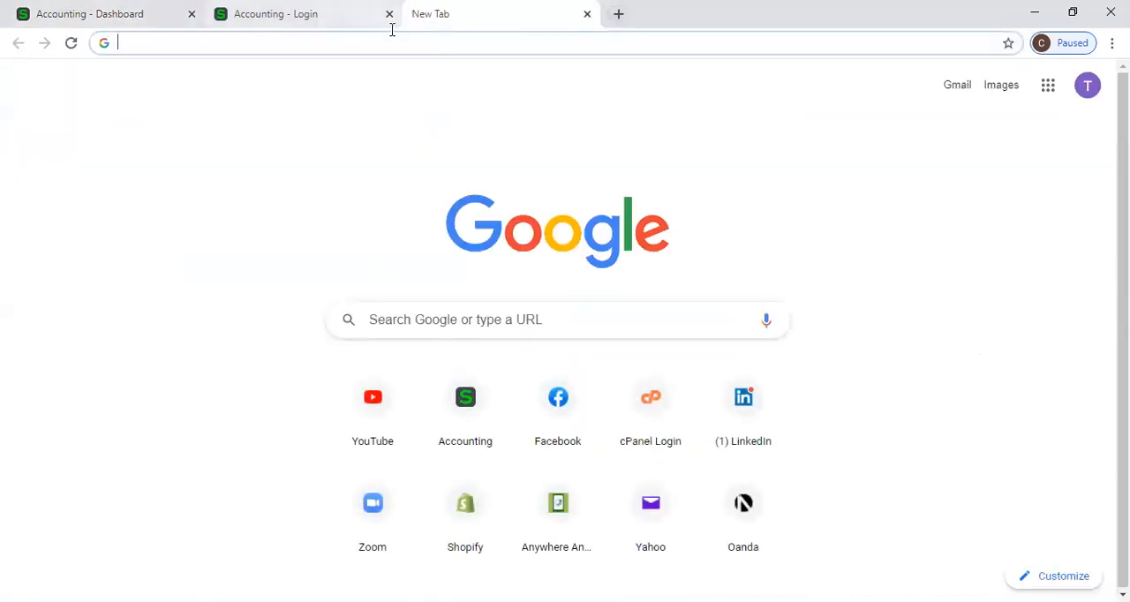
Open the P W Holdings website and bring up its free trial sign-up form
{"action": "left_click", "coordinate": [565, 517]}
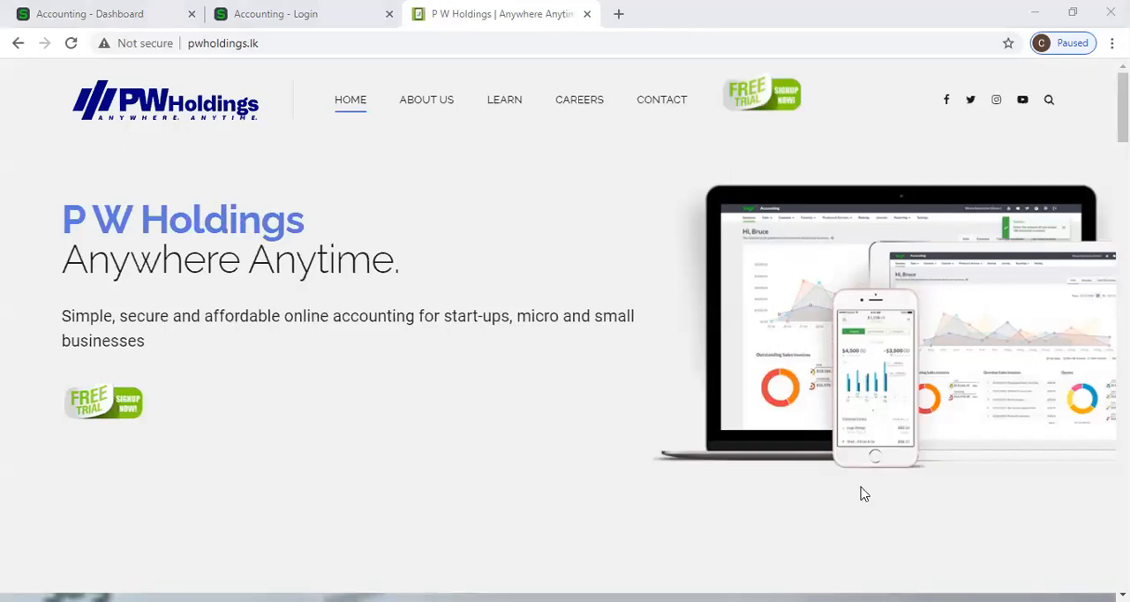
{"action": "left_click", "coordinate": [764, 112]}
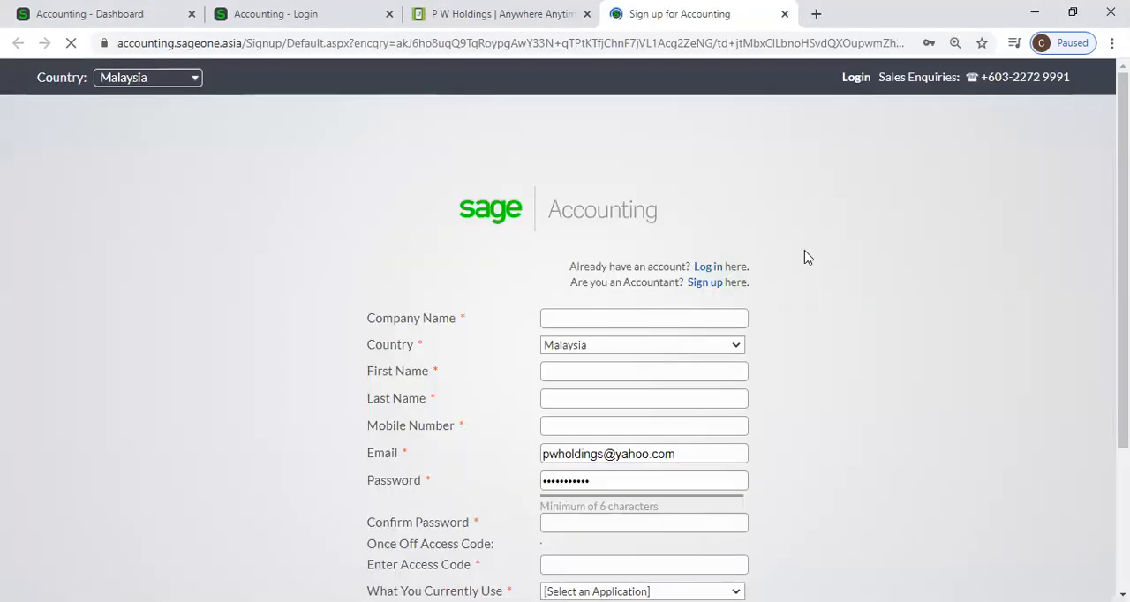
{"action": "scroll", "coordinate": [799, 255], "scroll_direction": "down", "scroll_amount": 1}
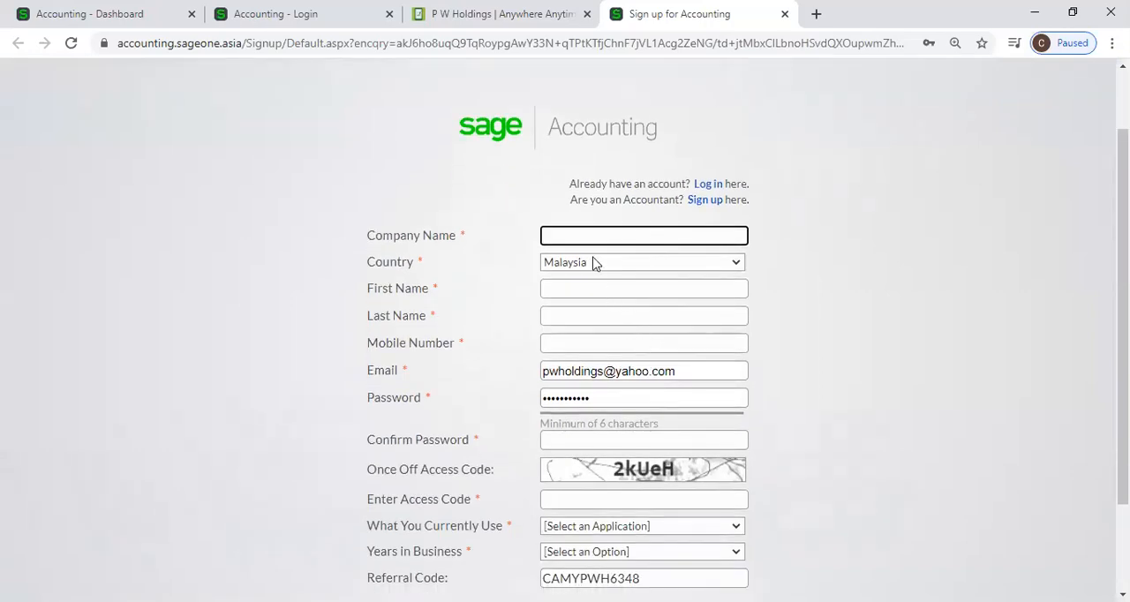
On the sign-up form, choose Malaysia as country, Excel as the current application and "This is my 1st year" for years in business
{"action": "left_click", "coordinate": [732, 266]}
{"action": "left_click", "coordinate": [725, 309]}
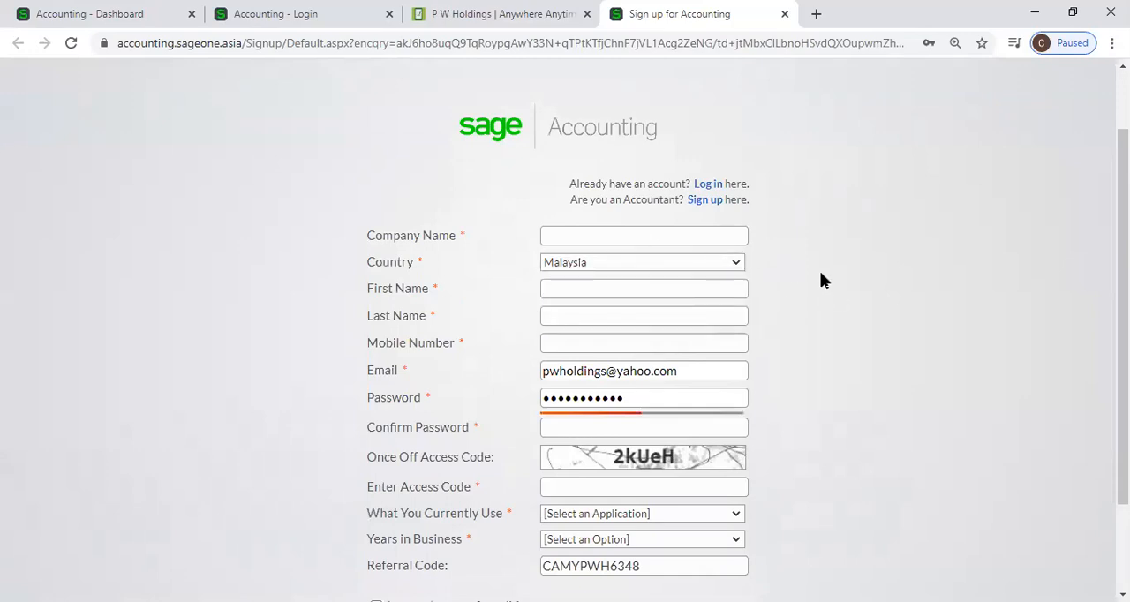
{"action": "scroll", "coordinate": [723, 239], "scroll_direction": "down", "scroll_amount": 1}
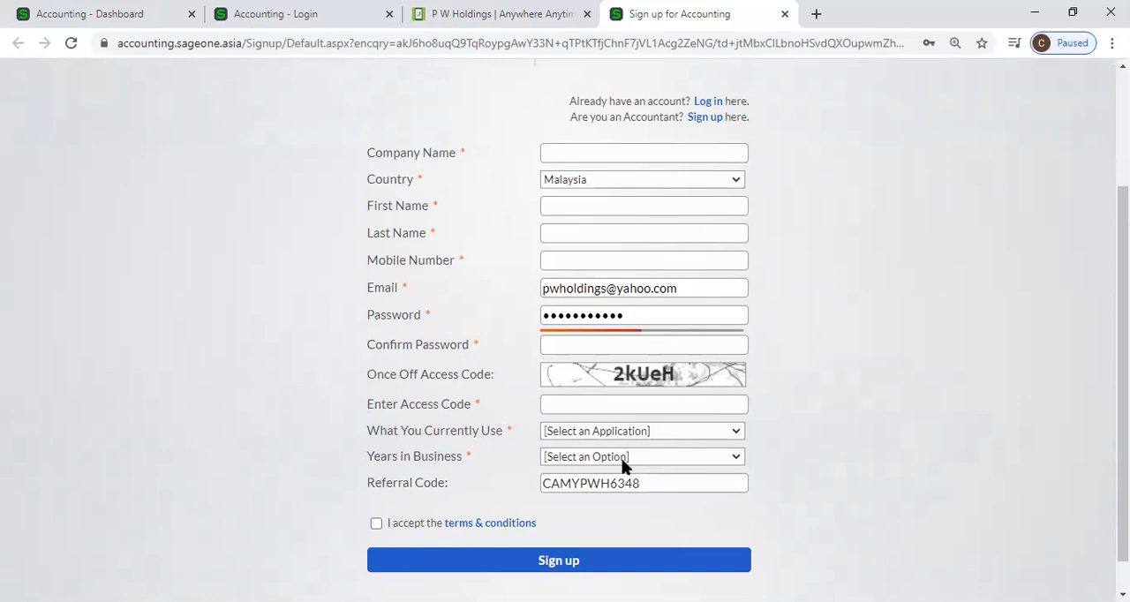
{"action": "left_click", "coordinate": [646, 433]}
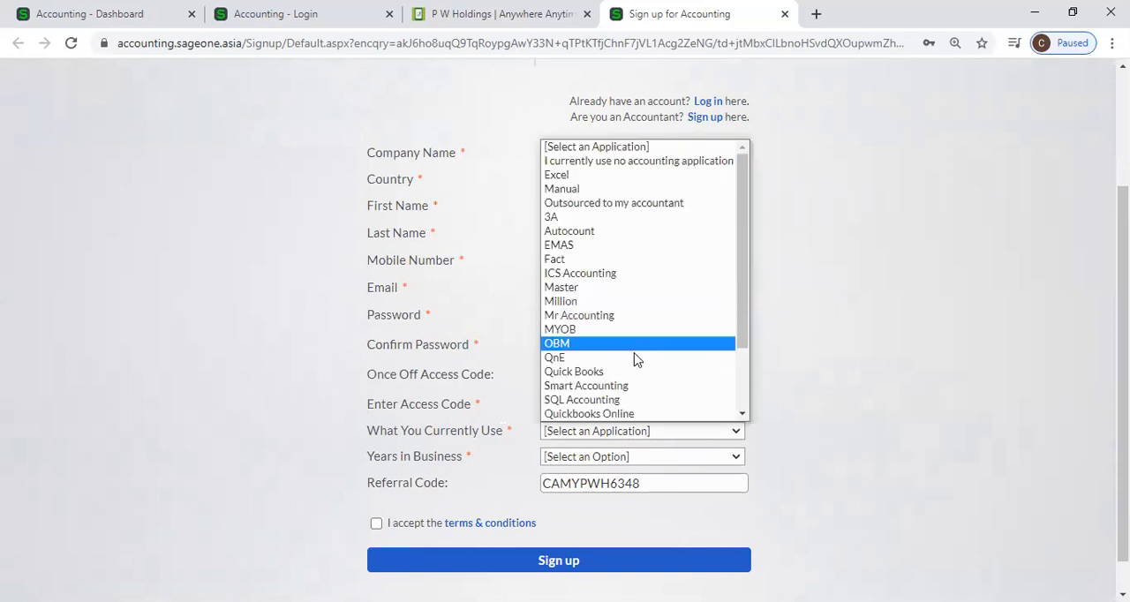
{"action": "left_click", "coordinate": [605, 175]}
{"action": "left_click", "coordinate": [693, 459]}
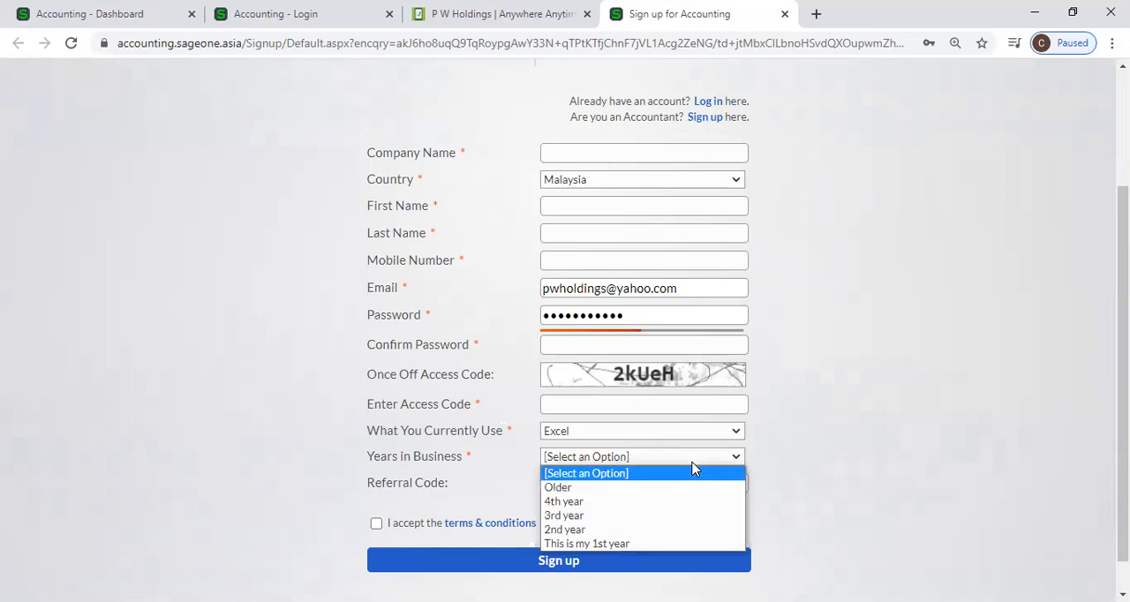
{"action": "left_click", "coordinate": [677, 544]}
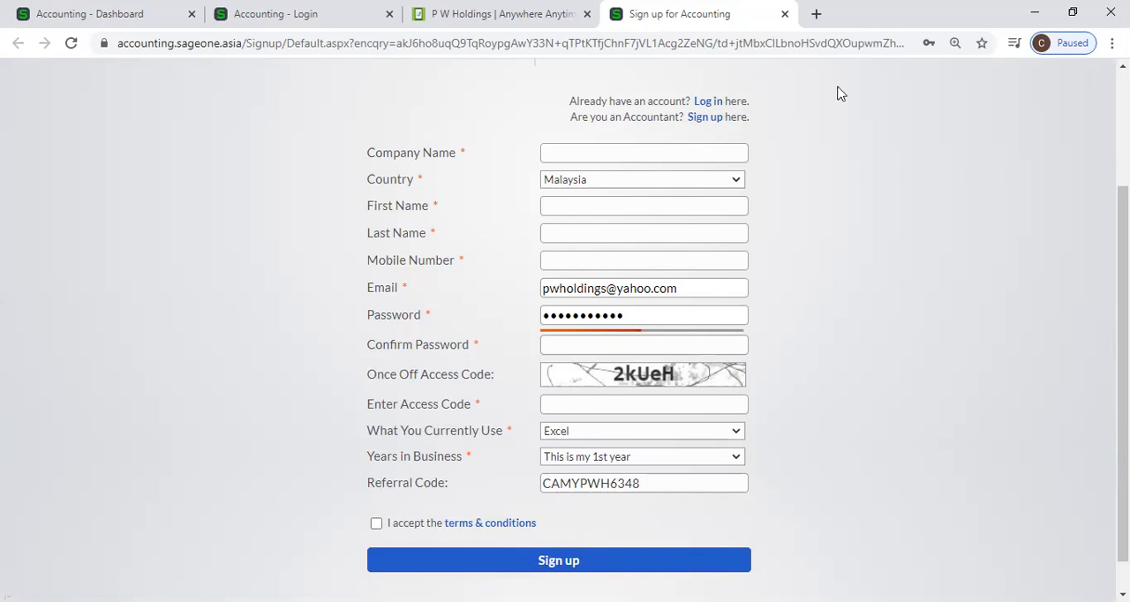
Close the sign-up, P W Holdings and login pages to return to the accounting dashboard
{"action": "left_click", "coordinate": [1074, 12]}
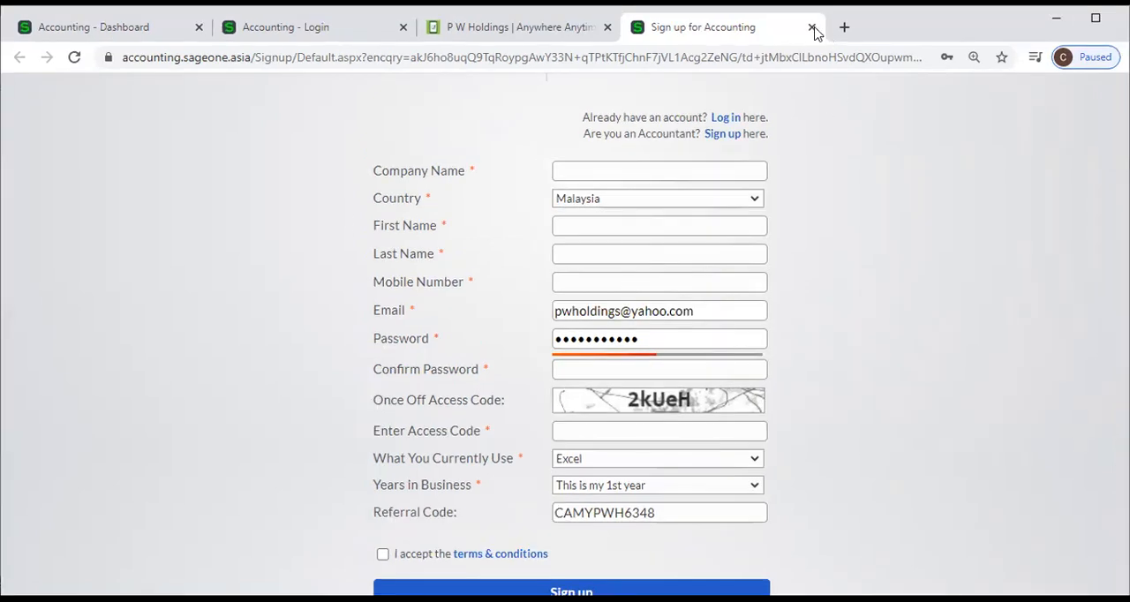
{"action": "left_click", "coordinate": [812, 27]}
{"action": "left_click", "coordinate": [608, 28]}
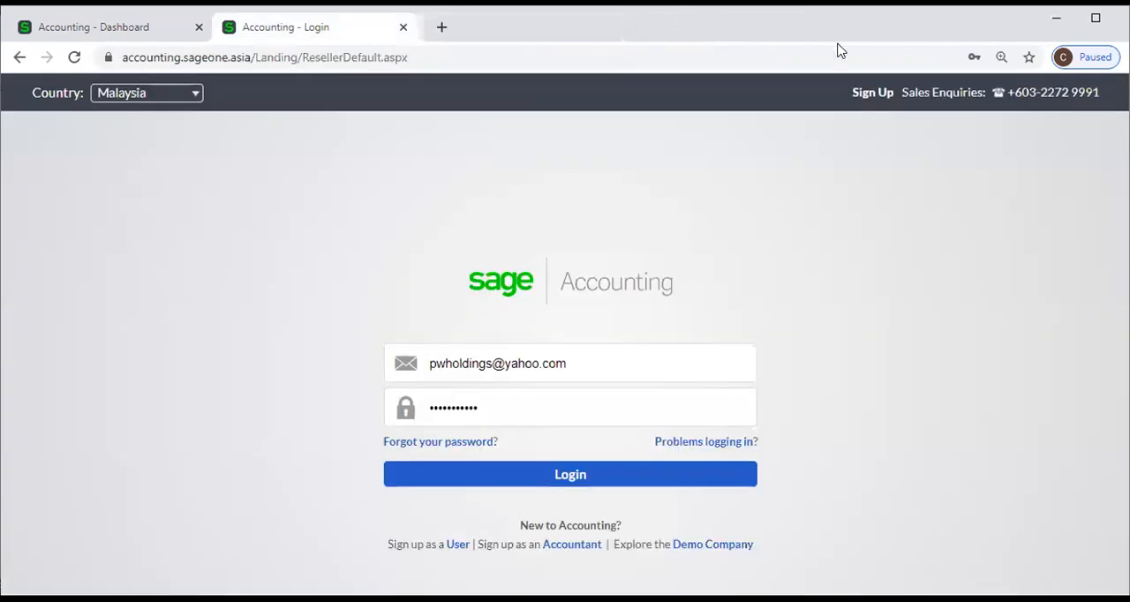
{"action": "double_click", "coordinate": [838, 35]}
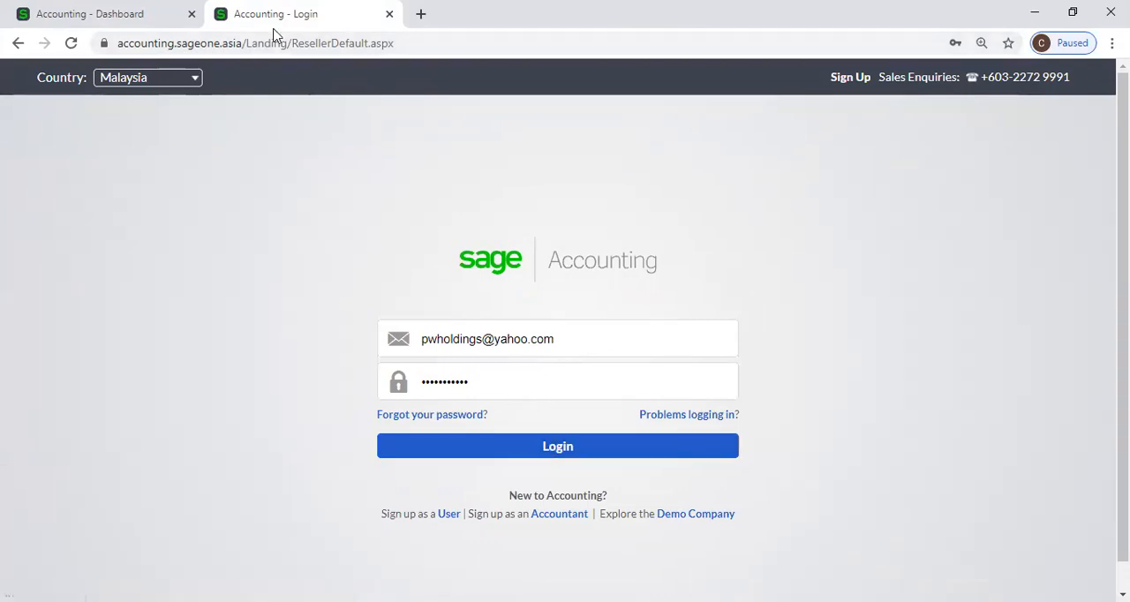
{"action": "key", "text": "ctrl+w"}
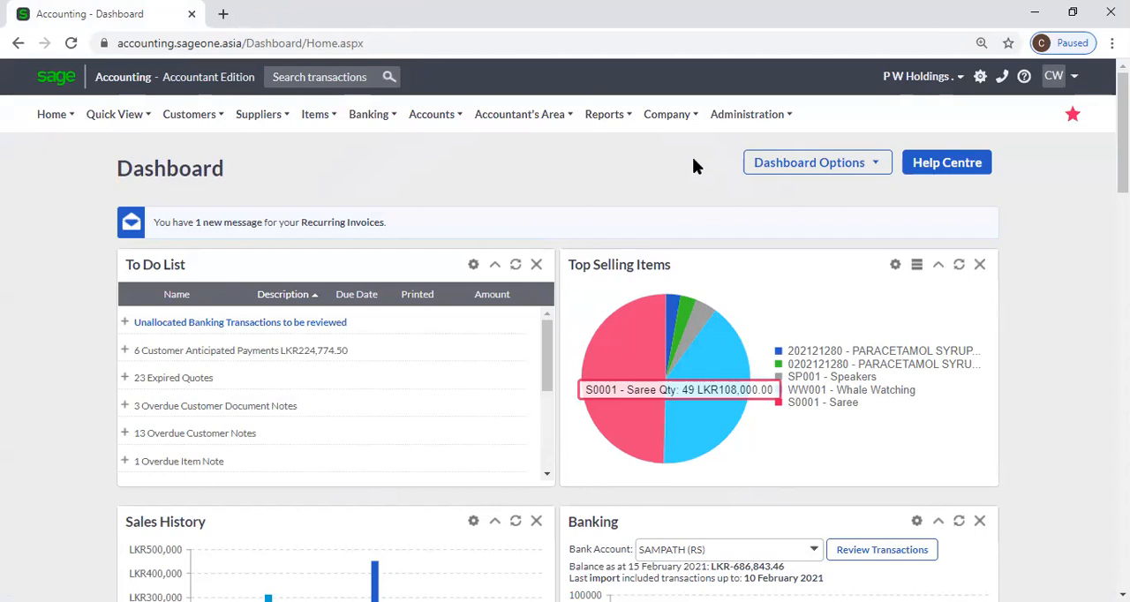
Open the company settings and look over the company's contact details and postal address
{"action": "left_click", "coordinate": [670, 129]}
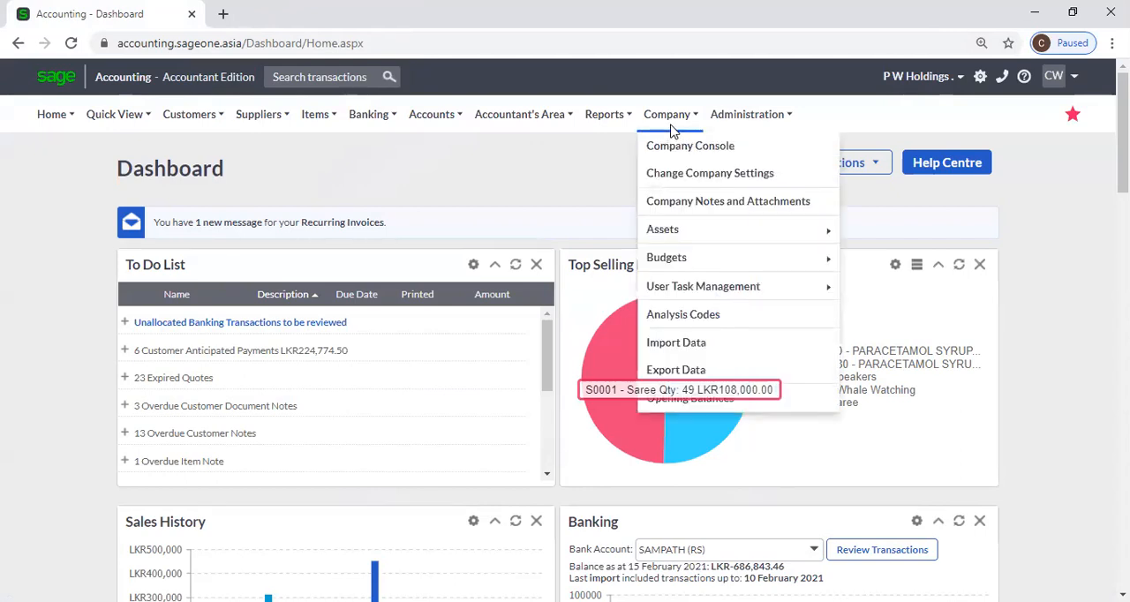
{"action": "left_click", "coordinate": [776, 180]}
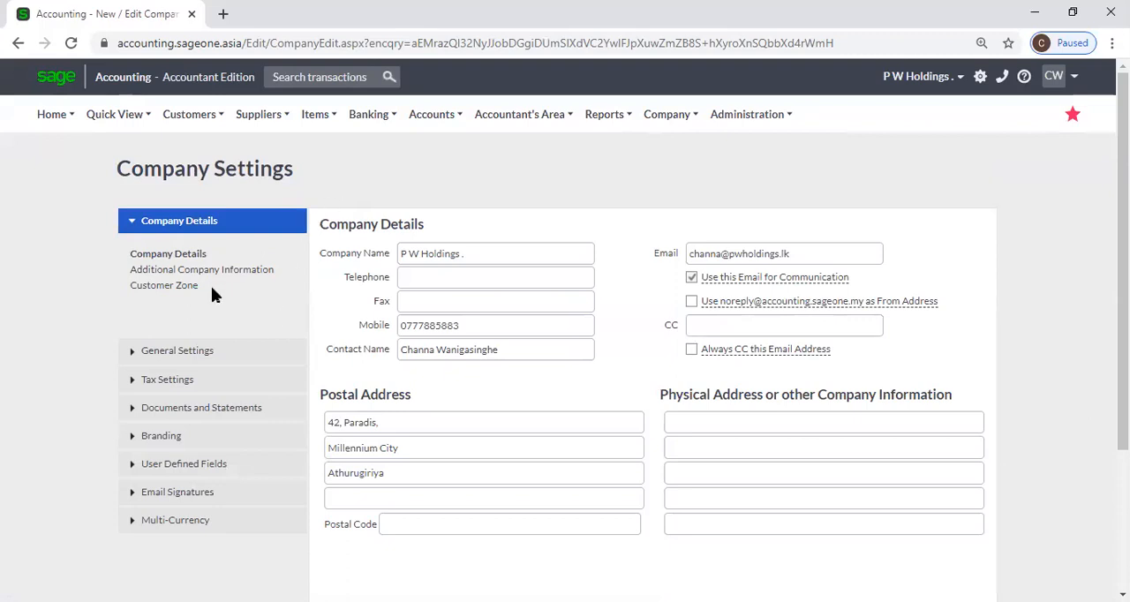
{"action": "left_click", "coordinate": [427, 286]}
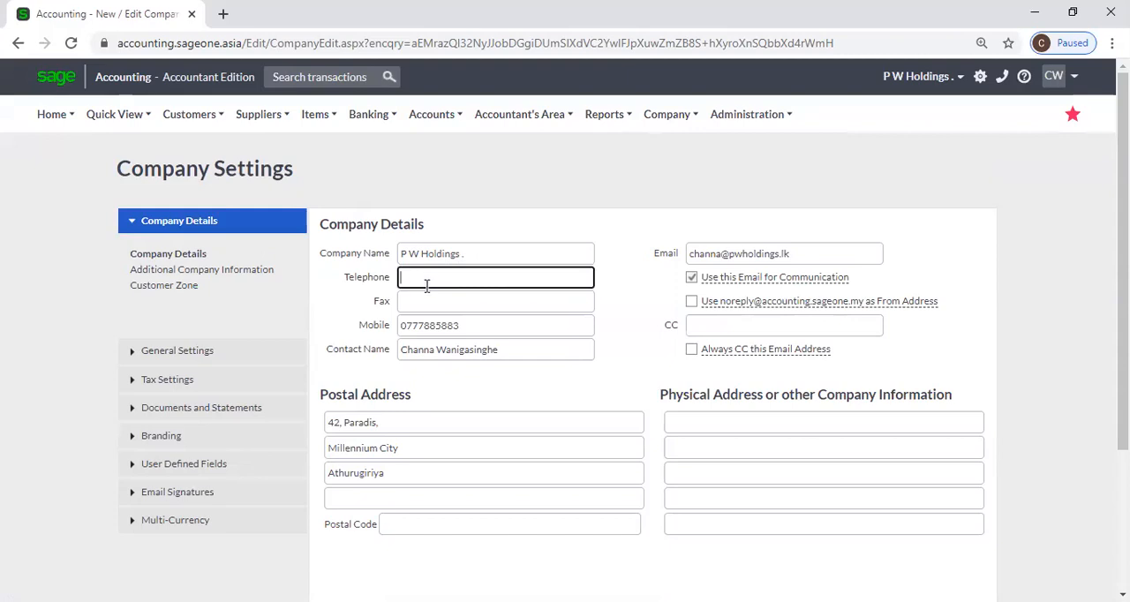
{"action": "left_click", "coordinate": [430, 305]}
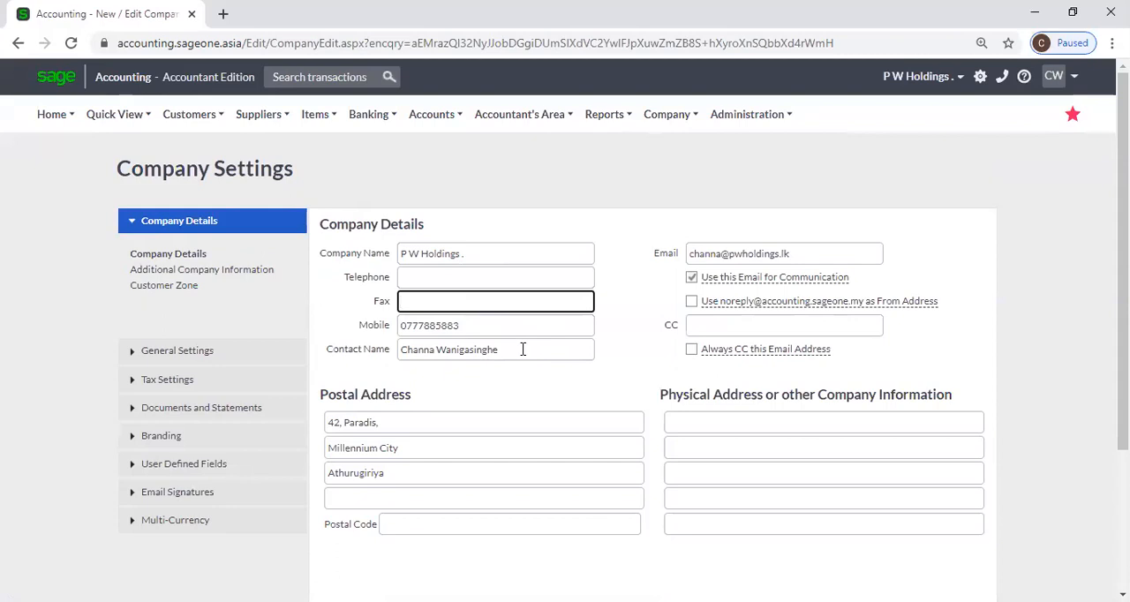
{"action": "scroll", "coordinate": [523, 340], "scroll_direction": "down", "scroll_amount": 2}
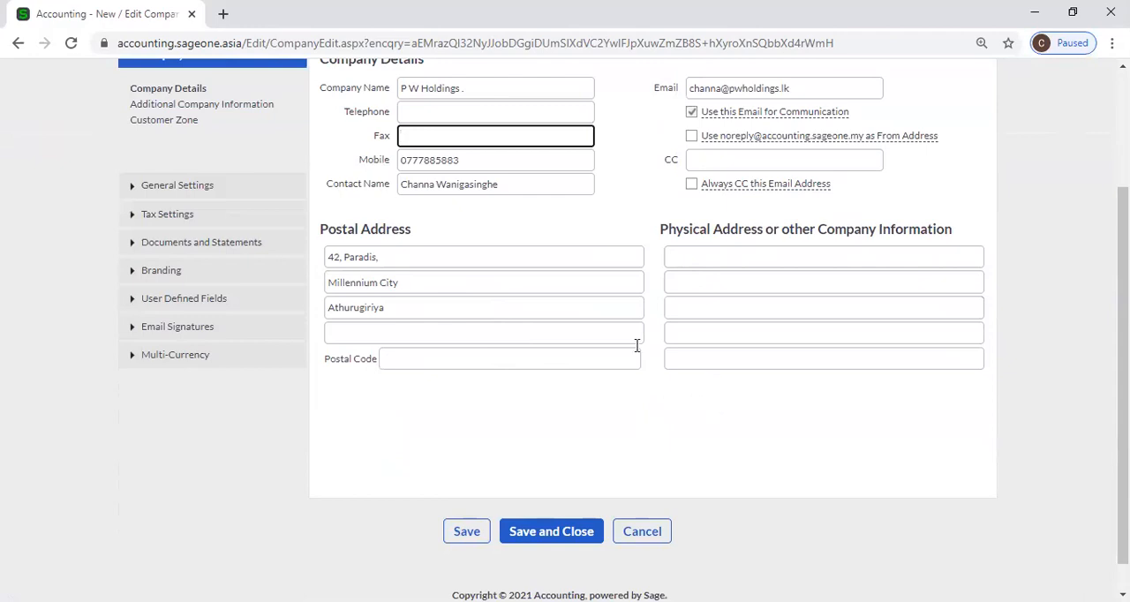
{"action": "scroll", "coordinate": [532, 275], "scroll_direction": "up", "scroll_amount": 2}
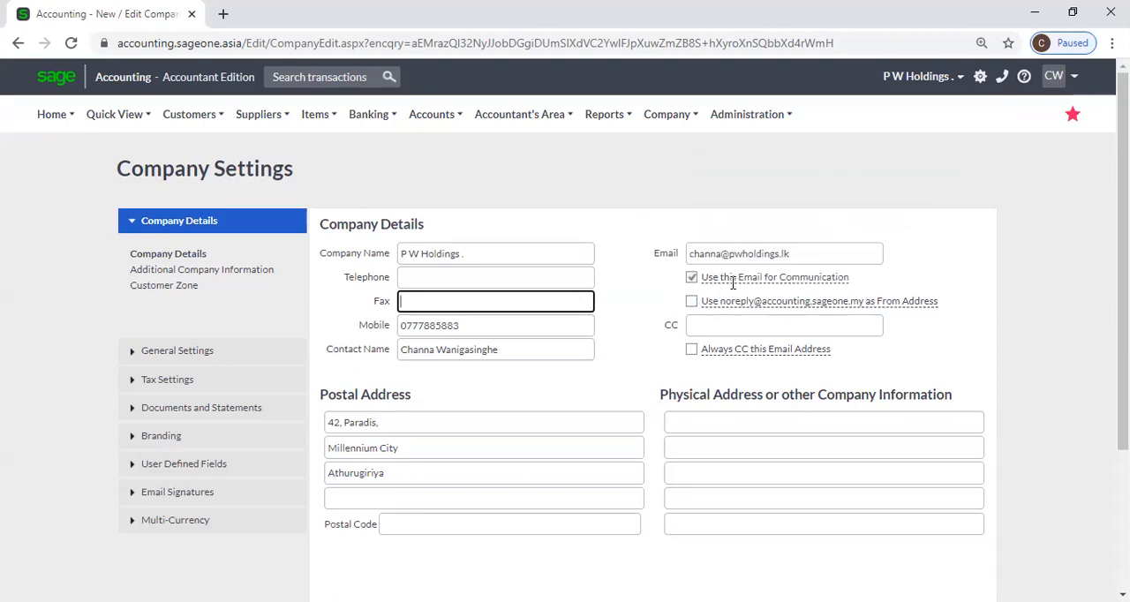
Examine the company email address and the options for using it in communication
{"action": "mouse_move", "coordinate": [752, 301]}
{"action": "mouse_move", "coordinate": [740, 280]}
{"action": "mouse_move", "coordinate": [933, 303]}
{"action": "mouse_move", "coordinate": [797, 272]}
{"action": "triple_click", "coordinate": [807, 252]}
{"action": "left_click", "coordinate": [949, 273]}
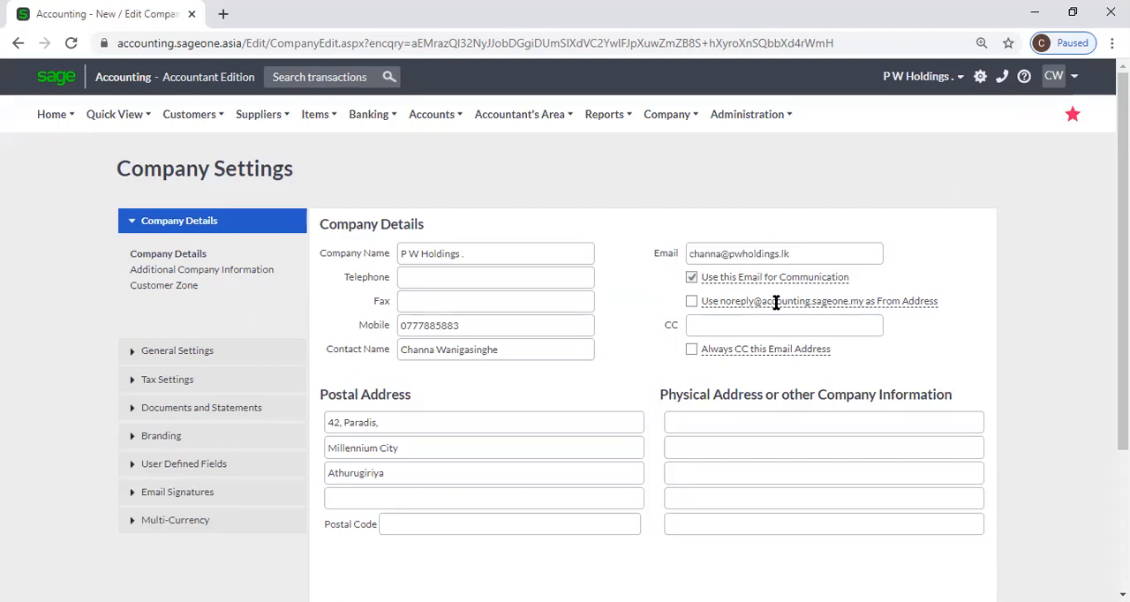
Try the noreply From Address option, then restore the company's own email for communication
{"action": "left_click", "coordinate": [691, 301]}
{"action": "left_click", "coordinate": [691, 277]}
{"action": "left_click", "coordinate": [692, 301]}
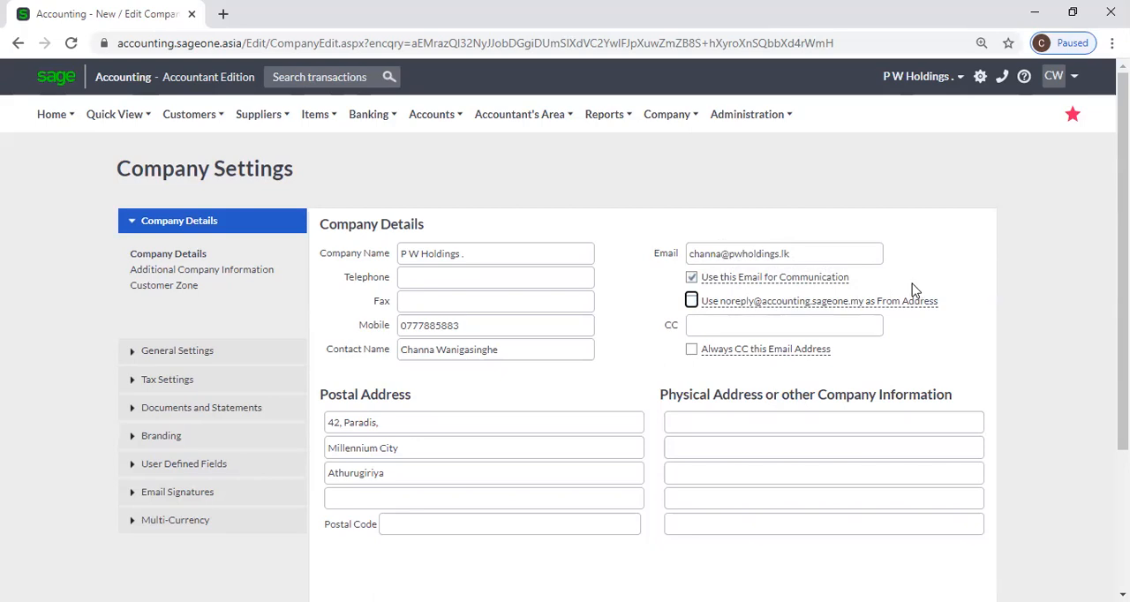
{"action": "triple_click", "coordinate": [810, 256]}
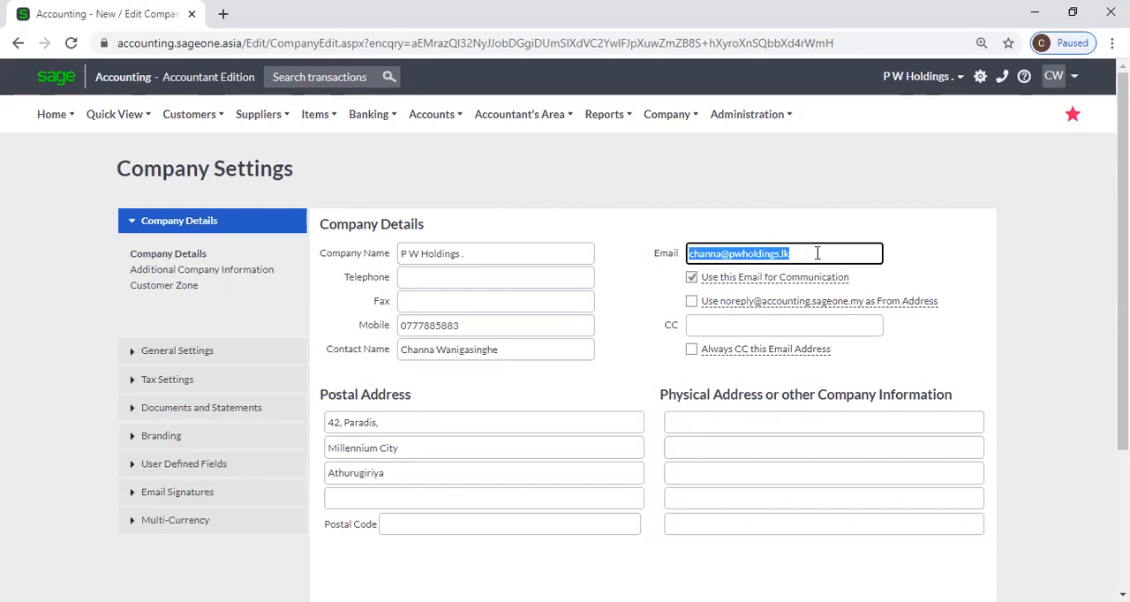
{"action": "left_click", "coordinate": [936, 273]}
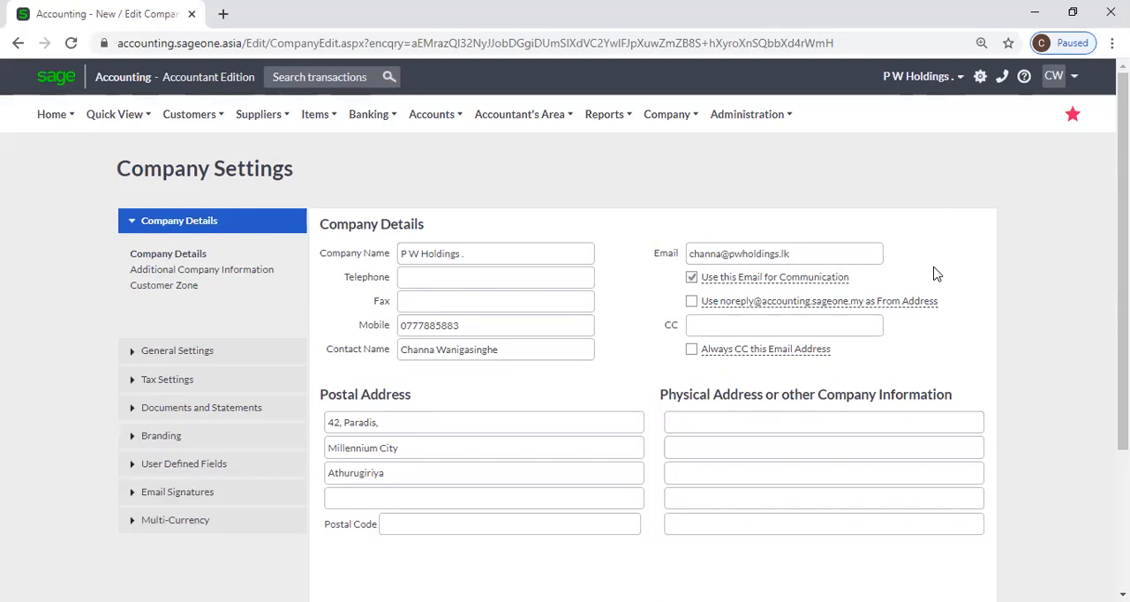
Enable the Always CC this Email Address option in the company details, leaving the CC field empty
{"action": "left_click", "coordinate": [702, 324]}
{"action": "left_click", "coordinate": [936, 371]}
{"action": "left_click", "coordinate": [760, 325]}
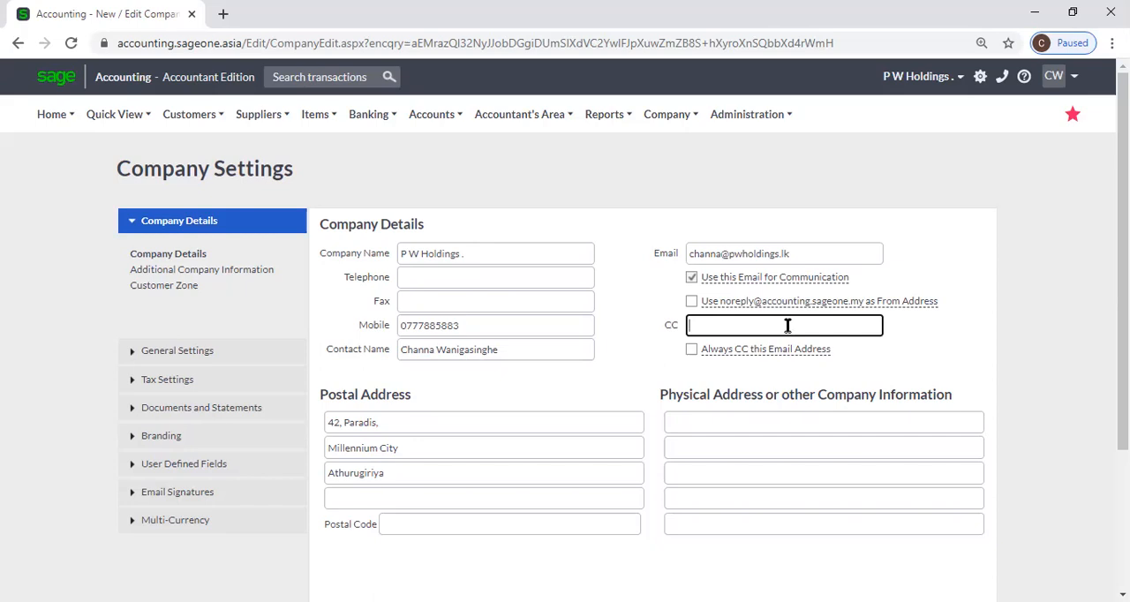
{"action": "left_click", "coordinate": [691, 349]}
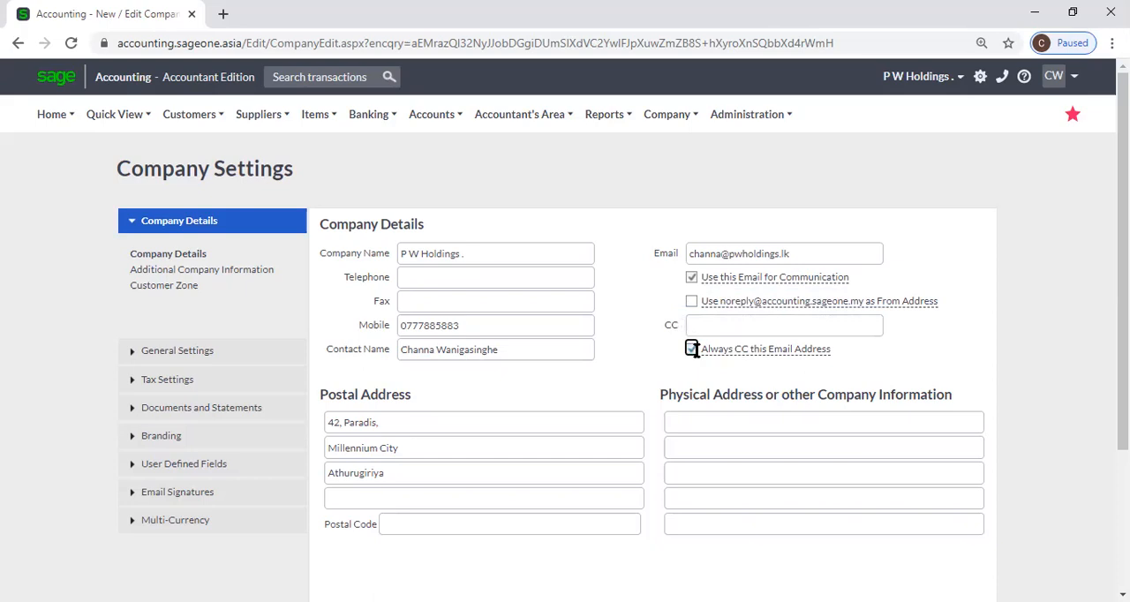
{"action": "left_click", "coordinate": [744, 324]}
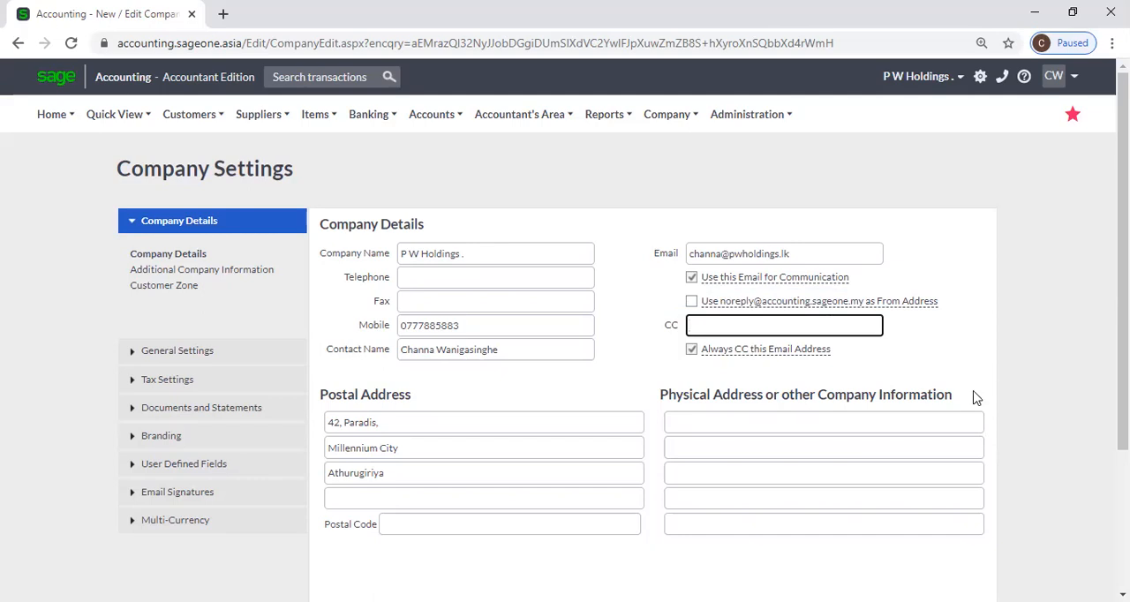
Review the Company Details page, including the postal address and the physical address or other company information
{"action": "scroll", "coordinate": [1033, 396], "scroll_direction": "down", "scroll_amount": 2}
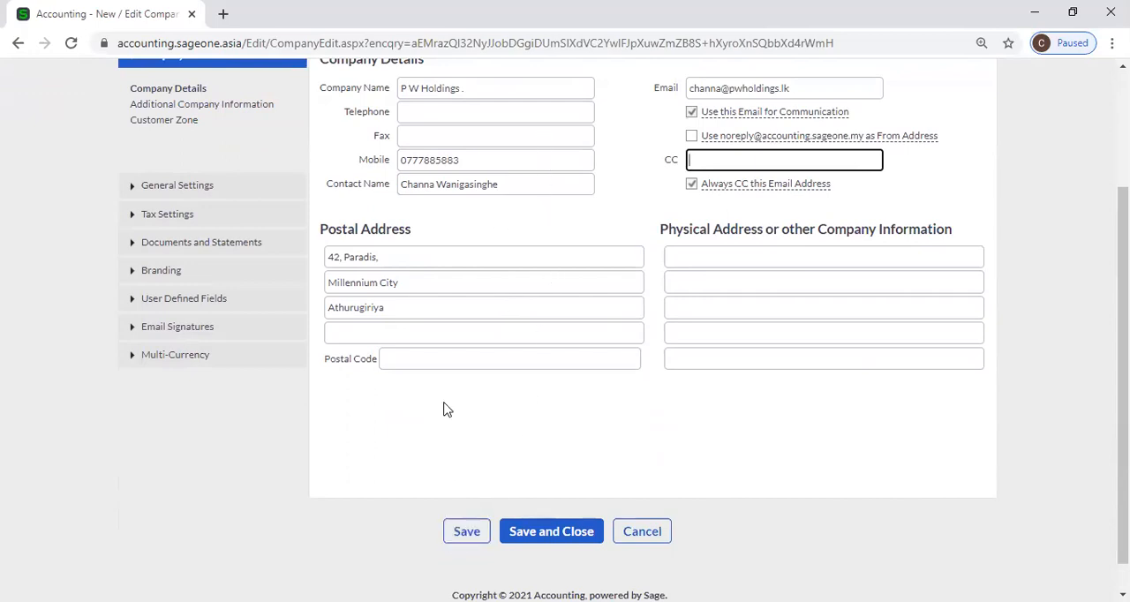
{"action": "scroll", "coordinate": [410, 399], "scroll_direction": "up", "scroll_amount": 1}
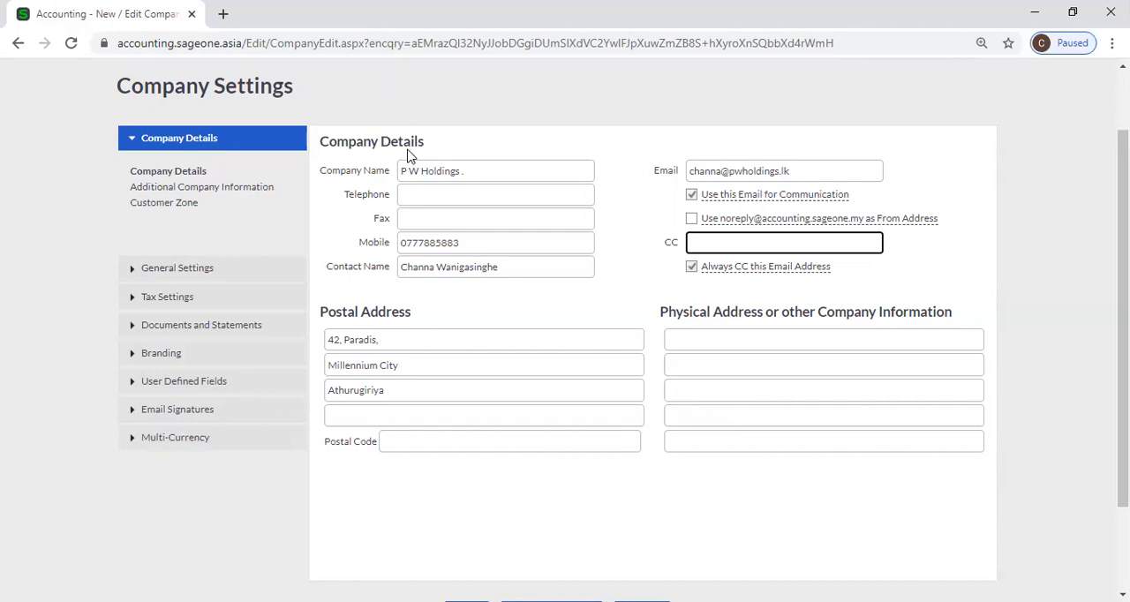
{"action": "scroll", "coordinate": [396, 106], "scroll_direction": "up", "scroll_amount": 1}
{"action": "mouse_move", "coordinate": [396, 104]}
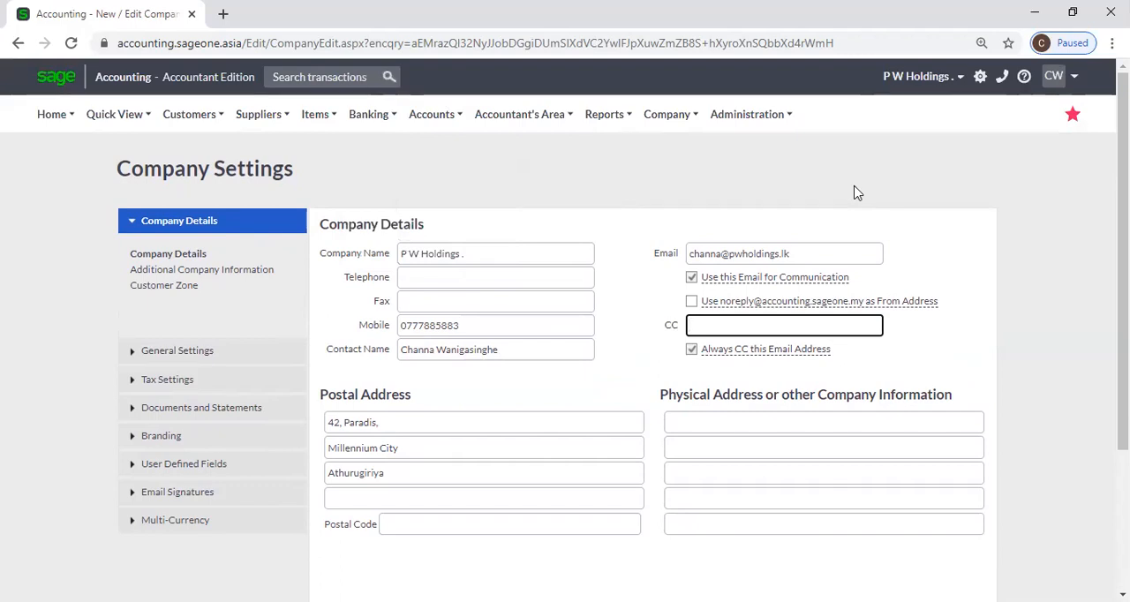
{"action": "left_click", "coordinate": [583, 35]}
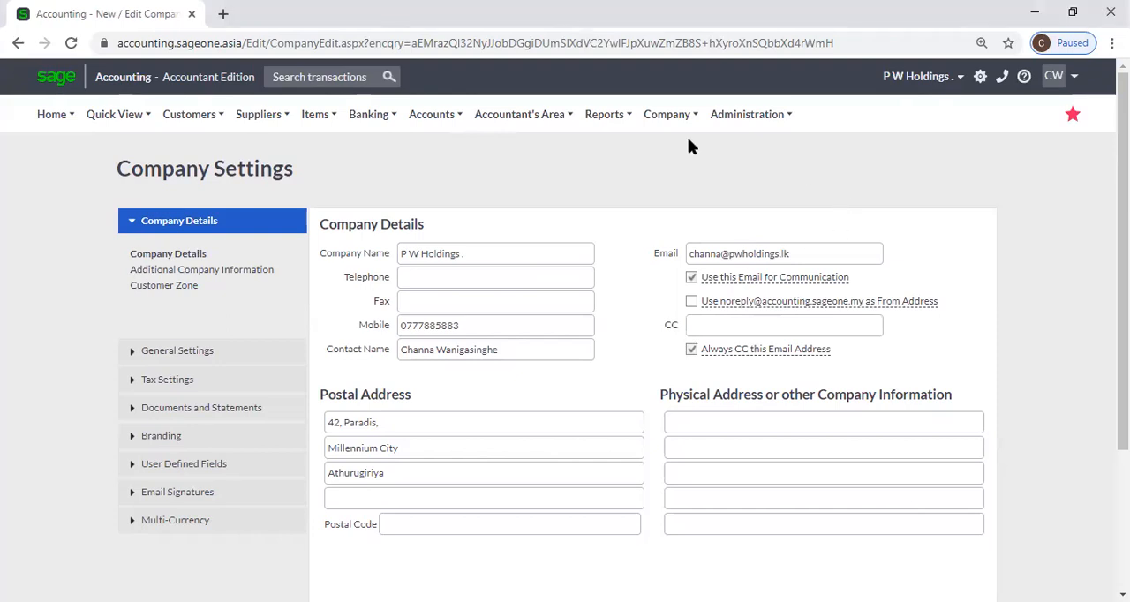
{"action": "left_click", "coordinate": [520, 113]}
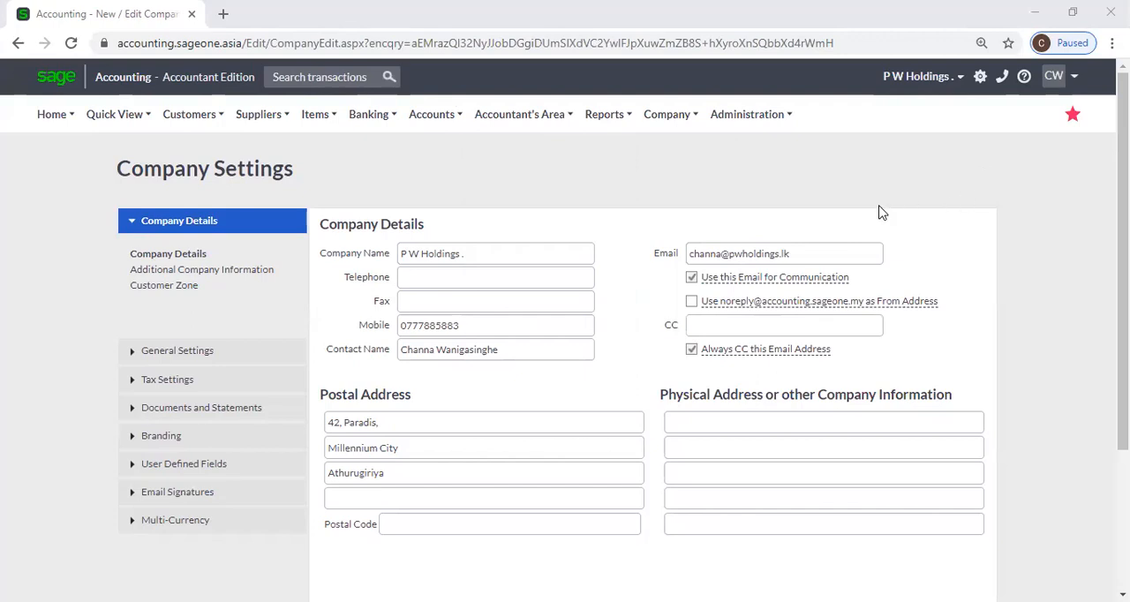
{"action": "scroll", "coordinate": [875, 212], "scroll_direction": "down", "scroll_amount": 1}
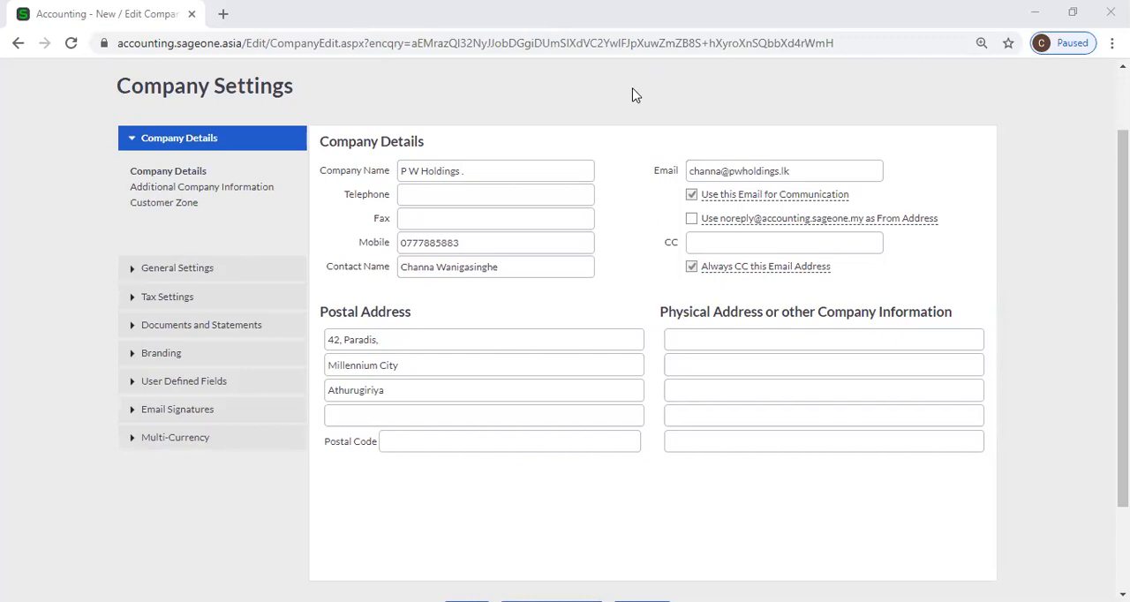
{"action": "scroll", "coordinate": [631, 95], "scroll_direction": "up", "scroll_amount": 1}
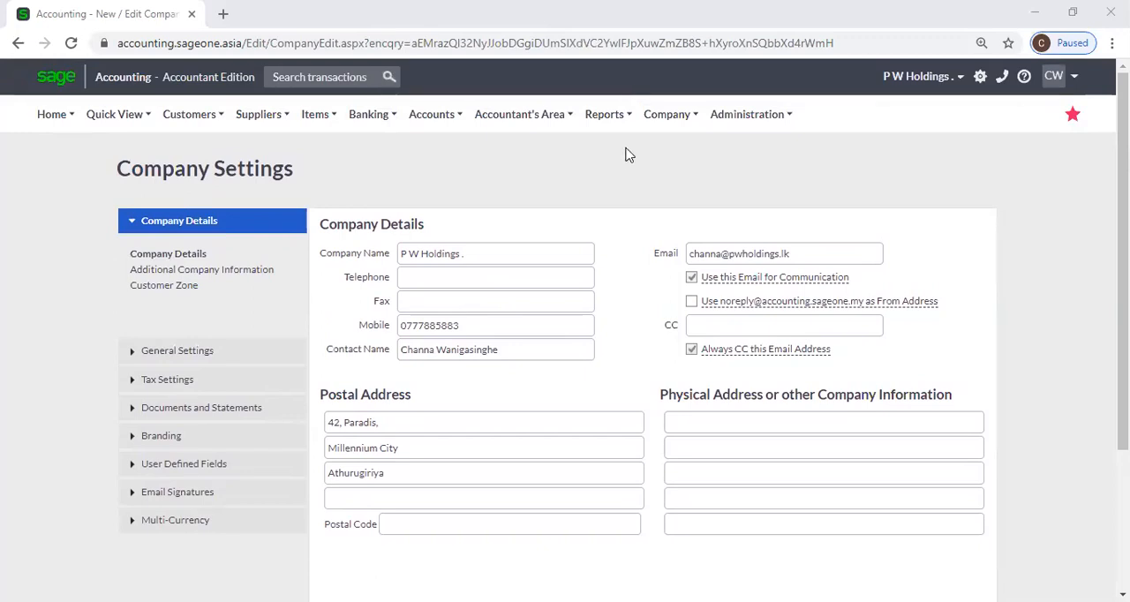
Open Additional Company Information and go through the statutory fields for tax number, registered name, registration number and tax office, leaving them empty
{"action": "left_click", "coordinate": [219, 271]}
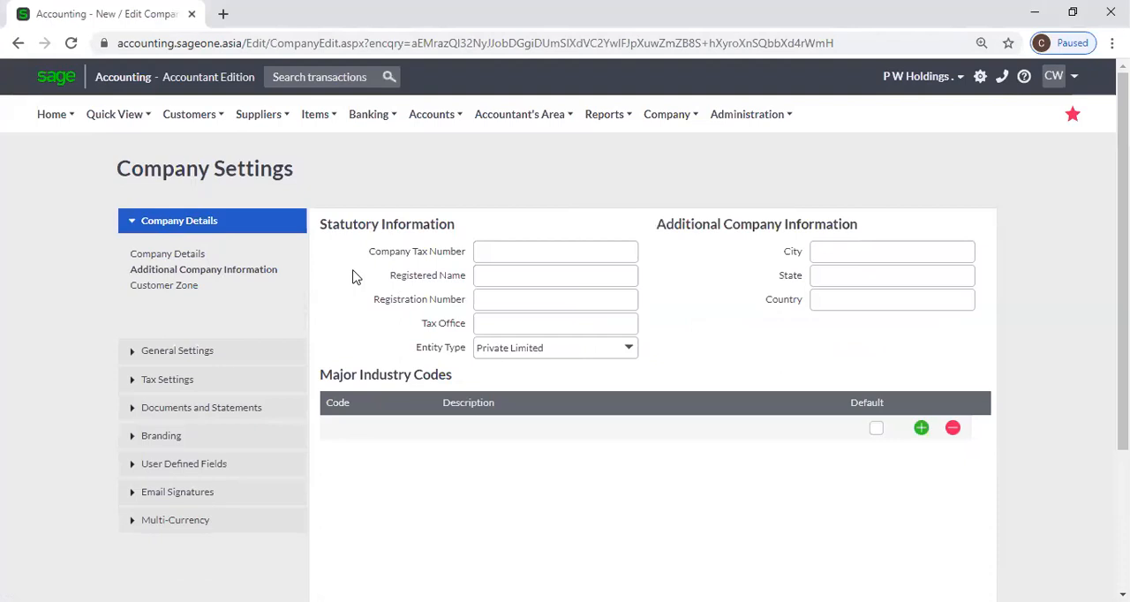
{"action": "left_click", "coordinate": [492, 254]}
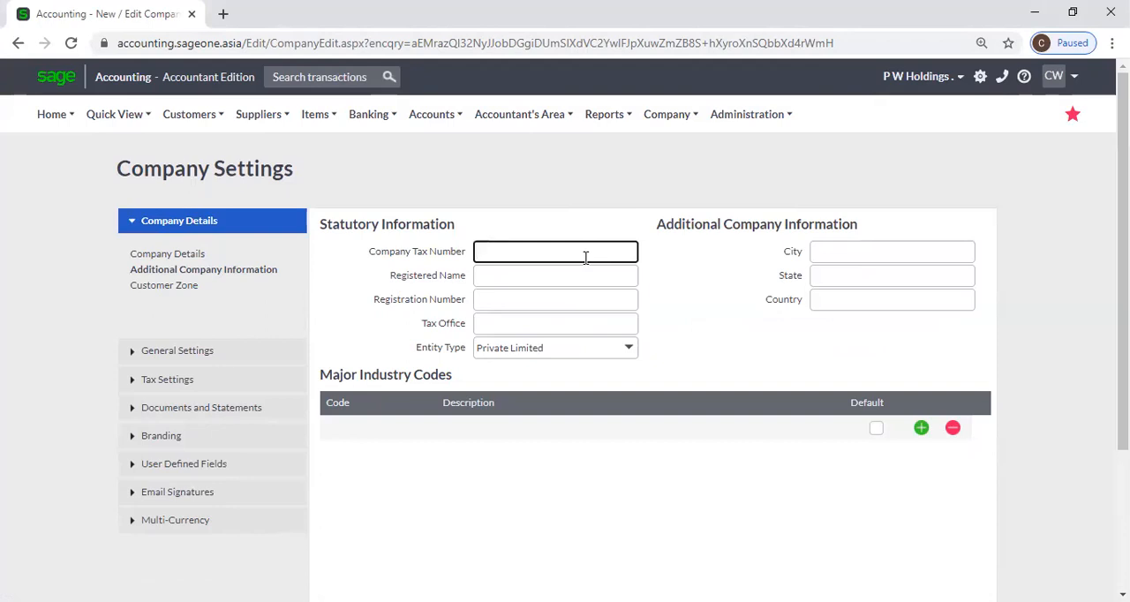
{"action": "left_click", "coordinate": [564, 276]}
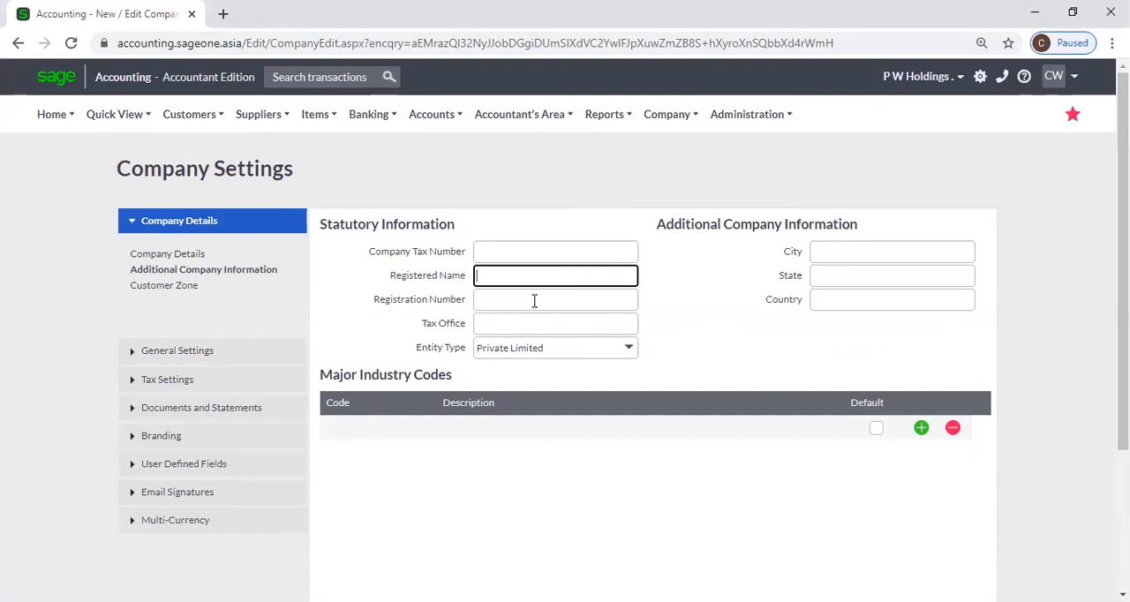
{"action": "left_click", "coordinate": [535, 301]}
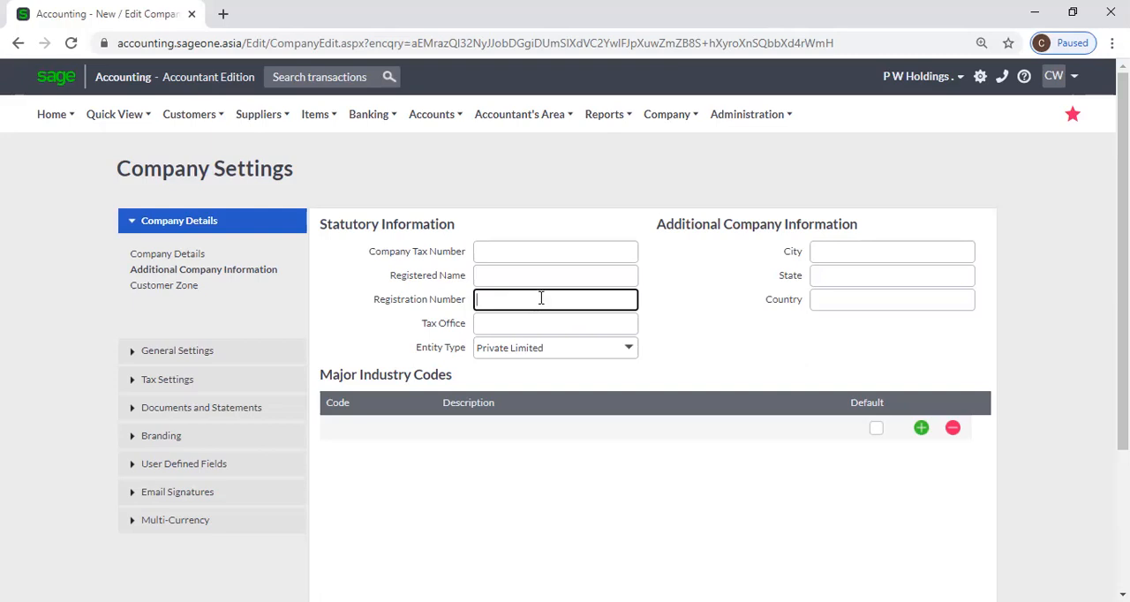
{"action": "left_click", "coordinate": [560, 320]}
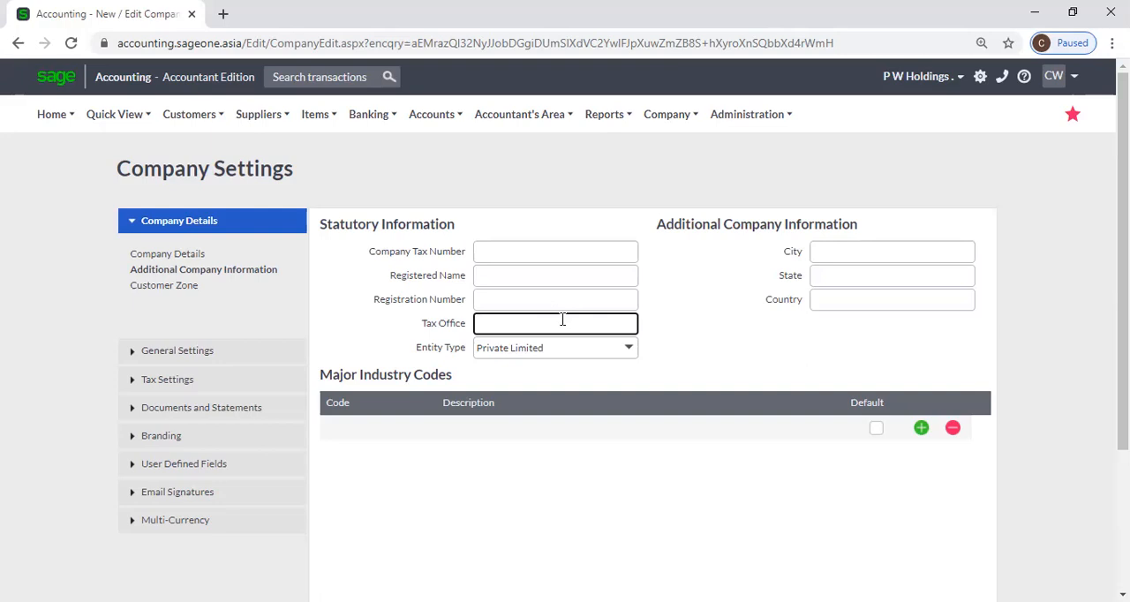
{"action": "left_click", "coordinate": [697, 327]}
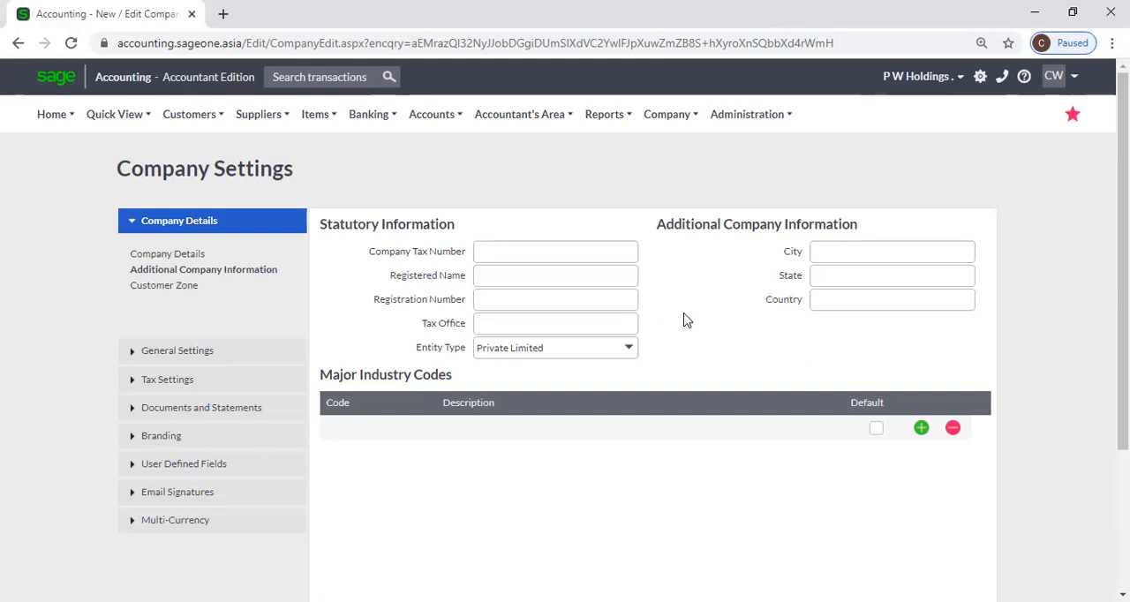
Review the available entity types in the statutory information and select Private Limited
{"action": "scroll", "coordinate": [685, 318], "scroll_direction": "down", "scroll_amount": 2}
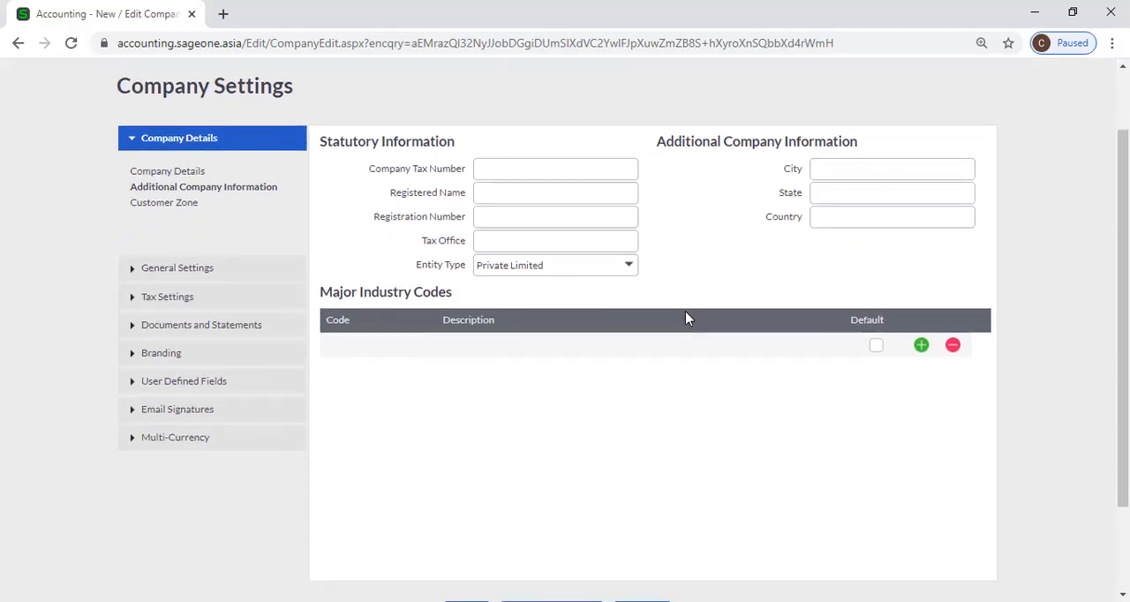
{"action": "left_click", "coordinate": [630, 269]}
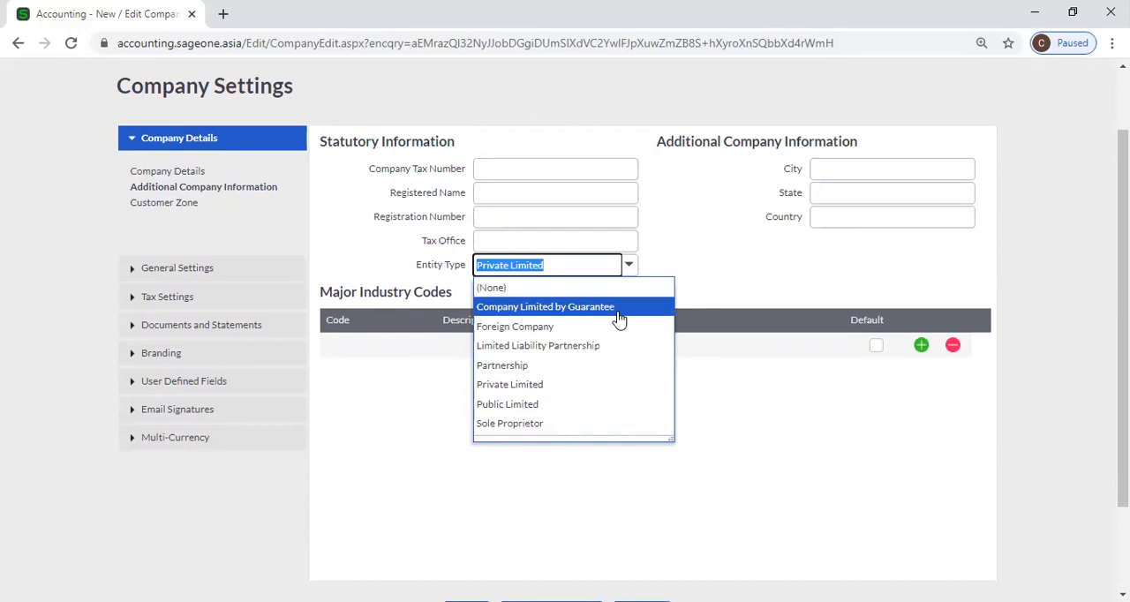
{"action": "left_click", "coordinate": [628, 385]}
{"action": "left_click", "coordinate": [715, 292]}
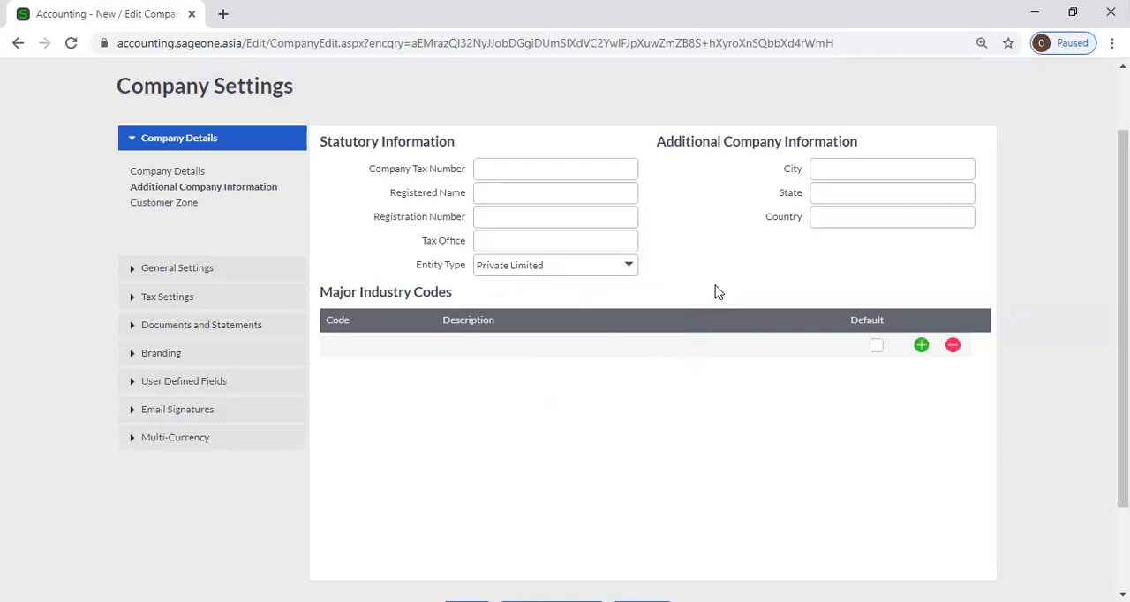
Go through the City, State and Country fields of the additional company information, leaving them empty
{"action": "left_click", "coordinate": [824, 168]}
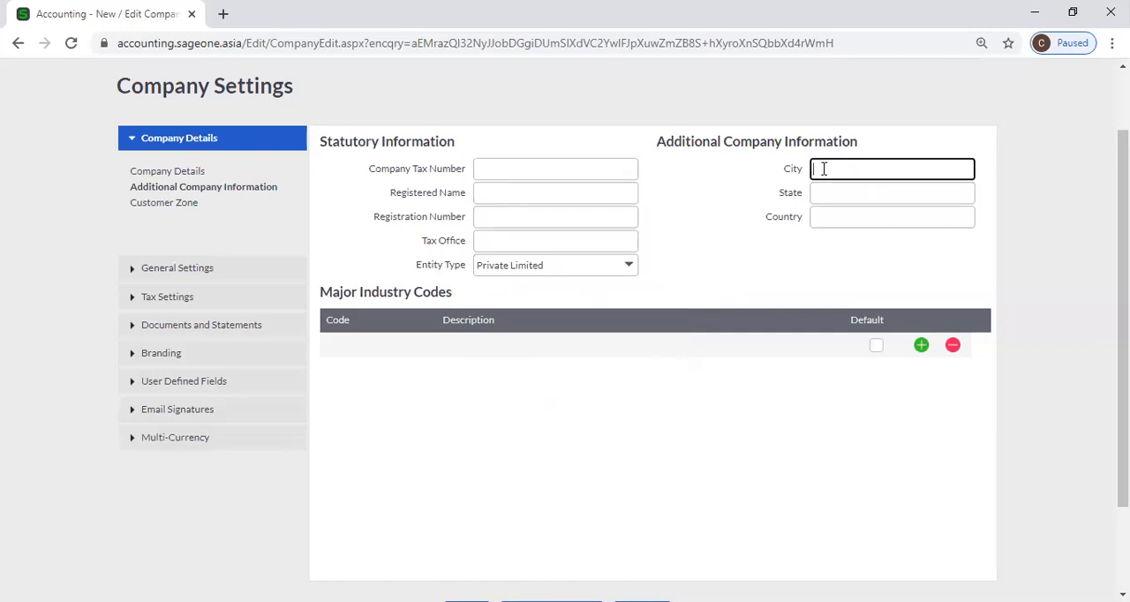
{"action": "left_click", "coordinate": [827, 192]}
{"action": "left_click", "coordinate": [827, 217]}
{"action": "left_click", "coordinate": [732, 261]}
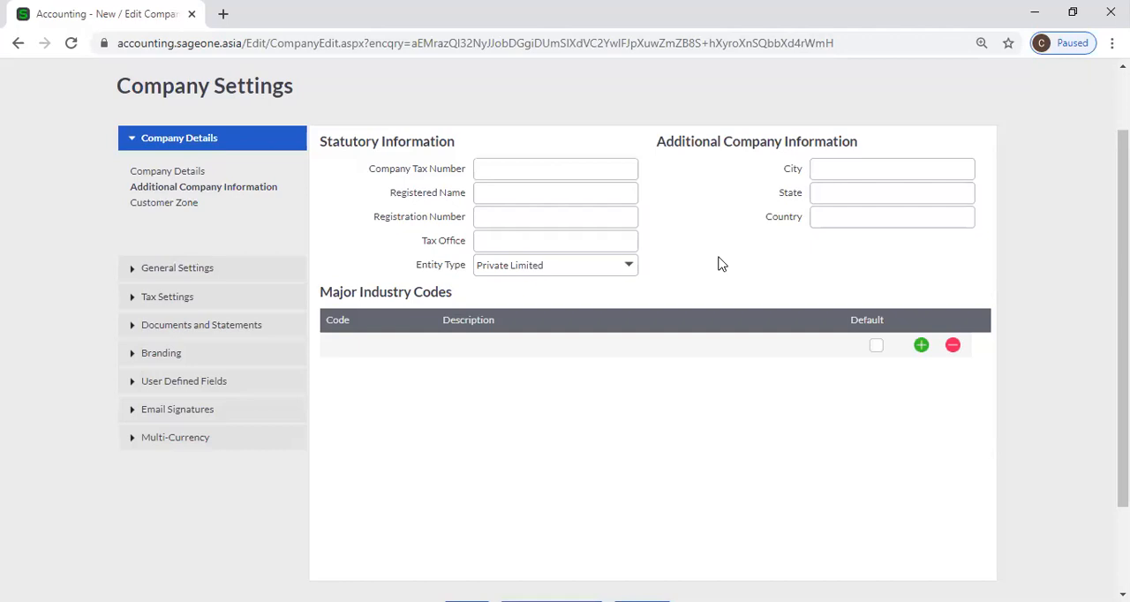
Add two more blank lines to the Major Industry Codes table, leaving the Code and Description cells empty
{"action": "scroll", "coordinate": [720, 265], "scroll_direction": "down", "scroll_amount": 1}
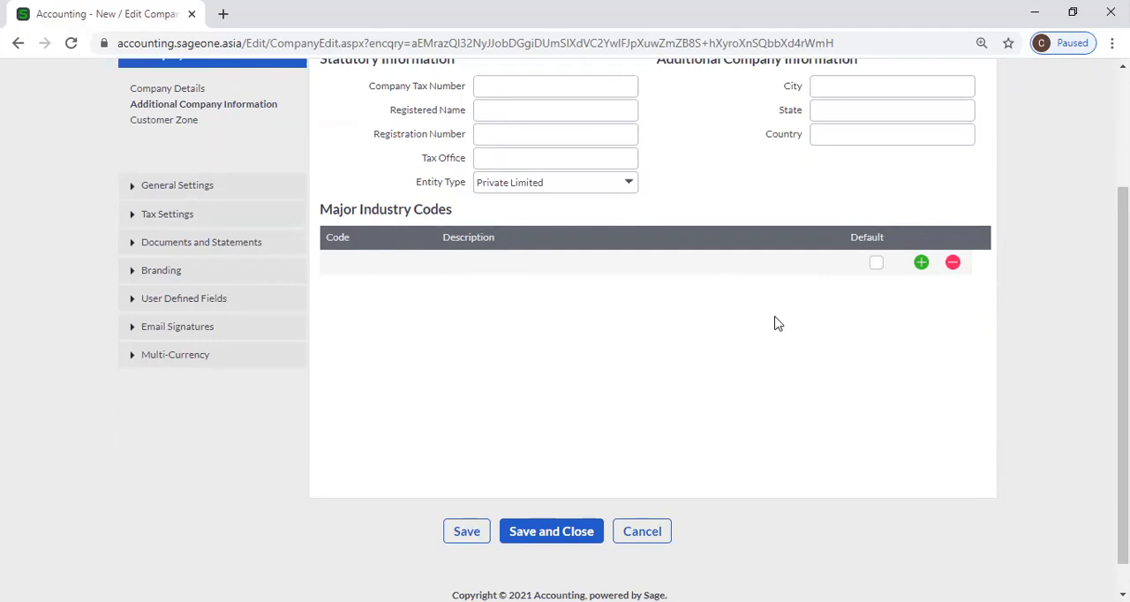
{"action": "left_click", "coordinate": [921, 263]}
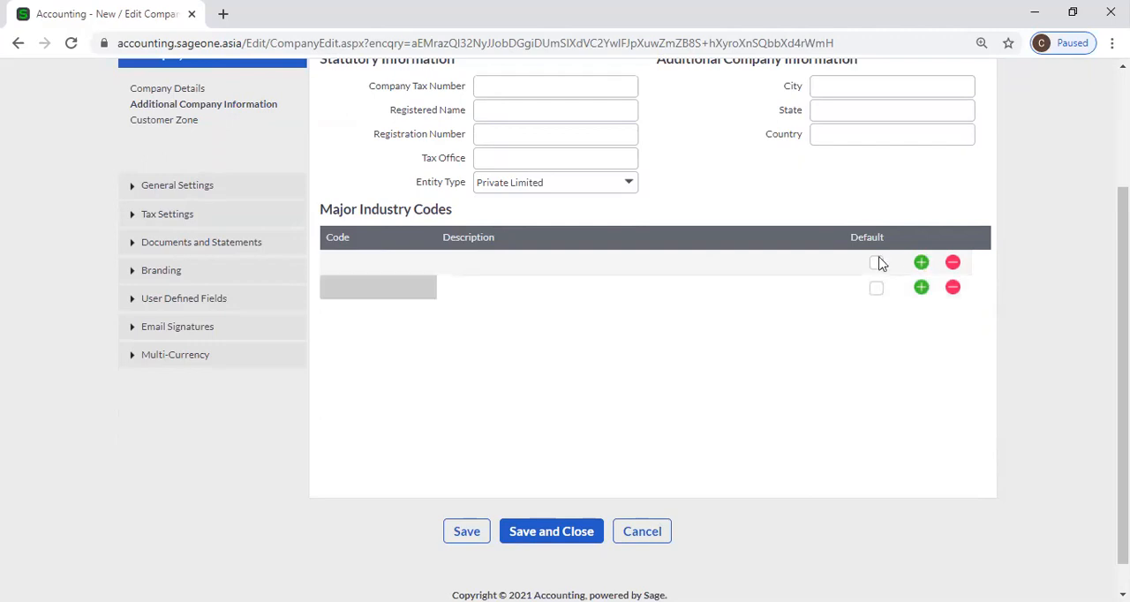
{"action": "left_click", "coordinate": [373, 262]}
{"action": "left_click", "coordinate": [486, 264]}
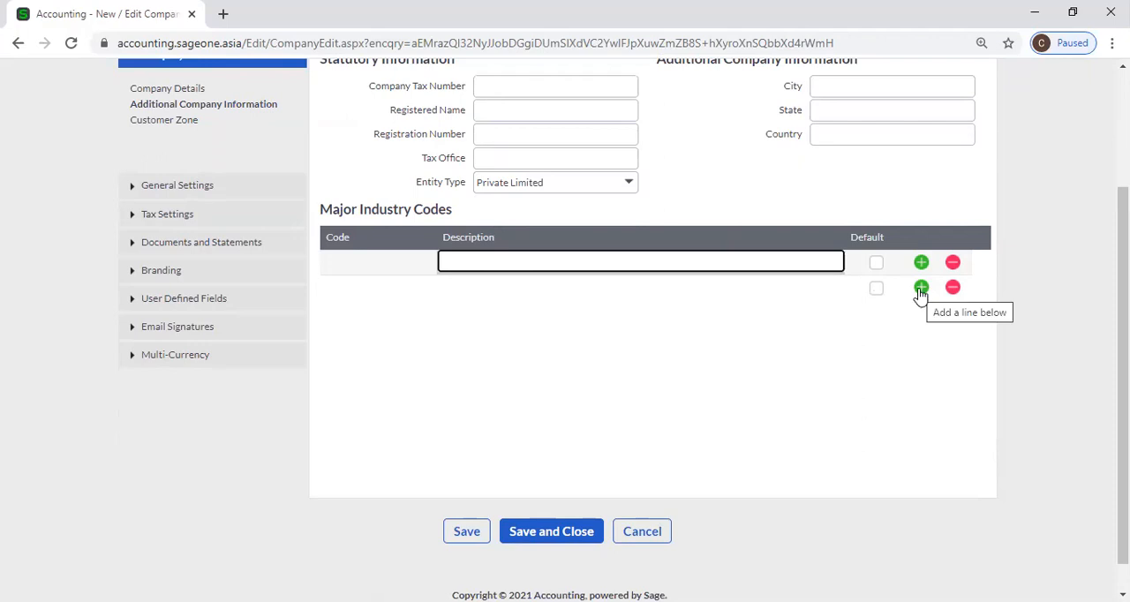
{"action": "left_click", "coordinate": [920, 289]}
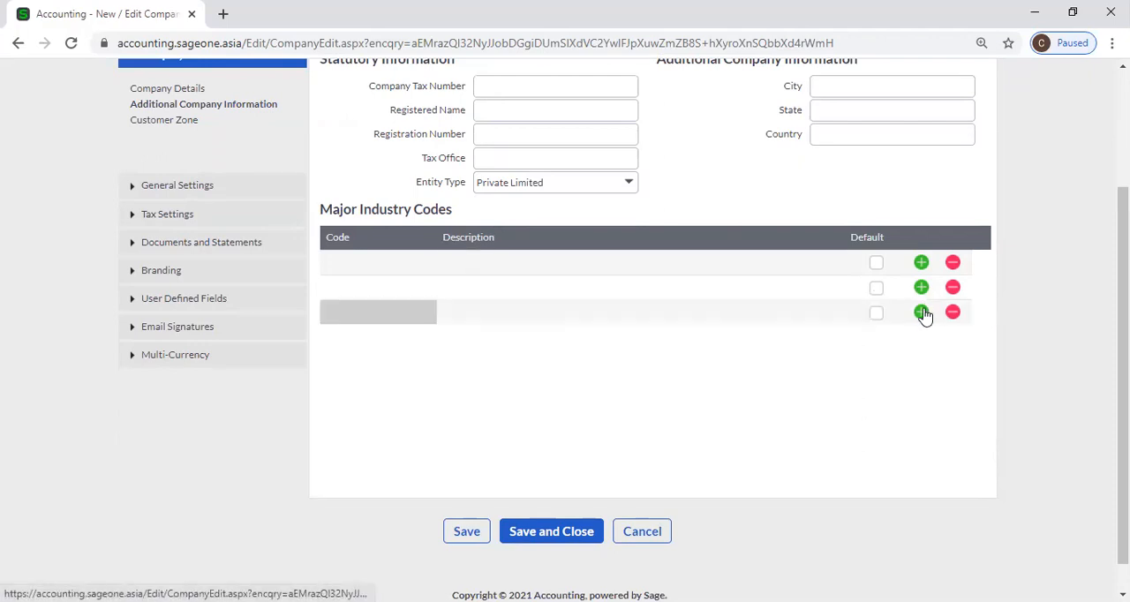
Check the additional company information once more and save the company settings
{"action": "scroll", "coordinate": [822, 267], "scroll_direction": "up", "scroll_amount": 2}
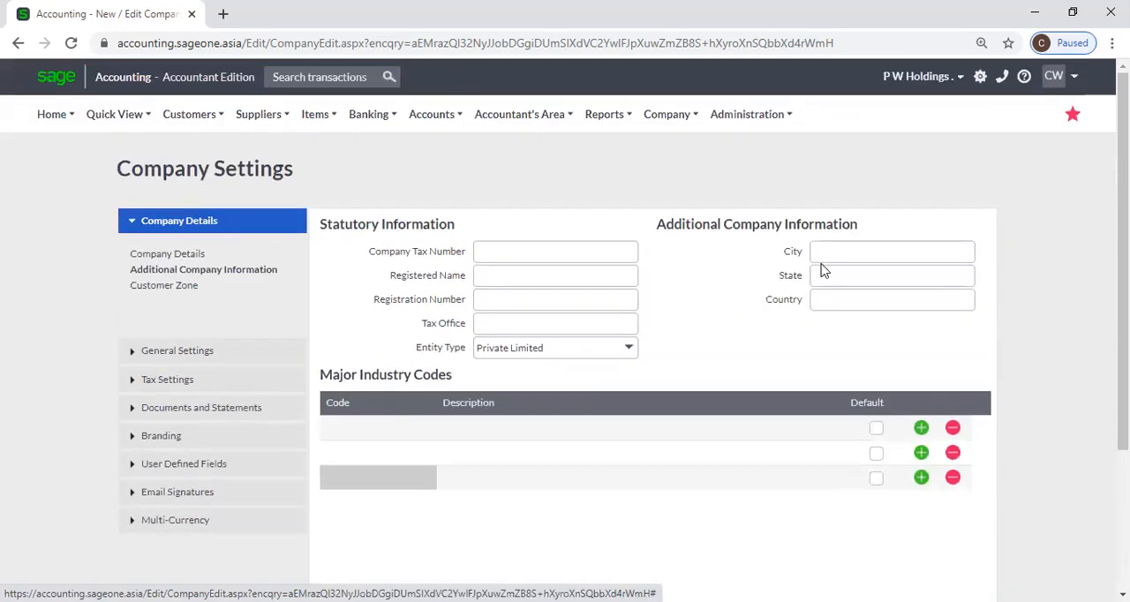
{"action": "scroll", "coordinate": [618, 269], "scroll_direction": "down", "scroll_amount": 1}
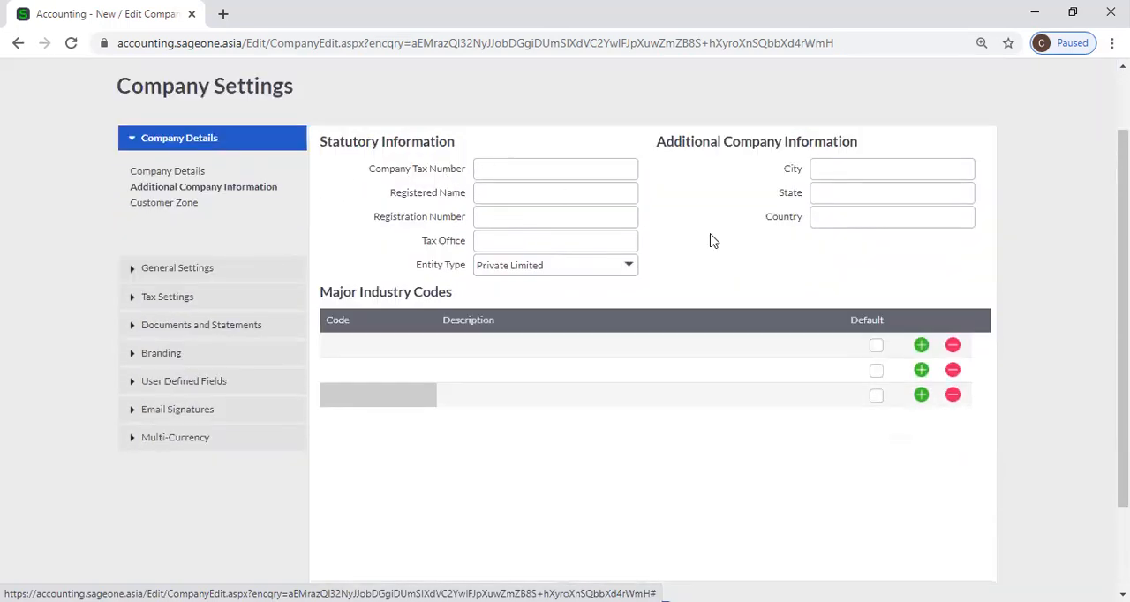
{"action": "scroll", "coordinate": [706, 244], "scroll_direction": "down", "scroll_amount": 2}
{"action": "left_click", "coordinate": [465, 497]}
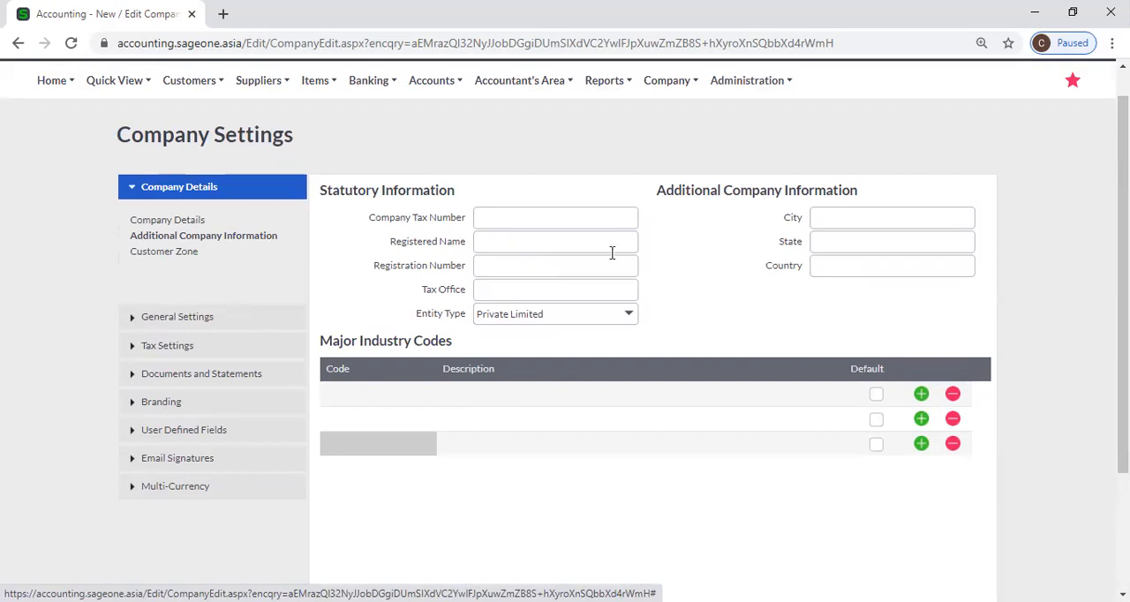
Revisit the Company Details and Additional Company Information pages, and open the Customer Zone settings
{"action": "left_click", "coordinate": [166, 220]}
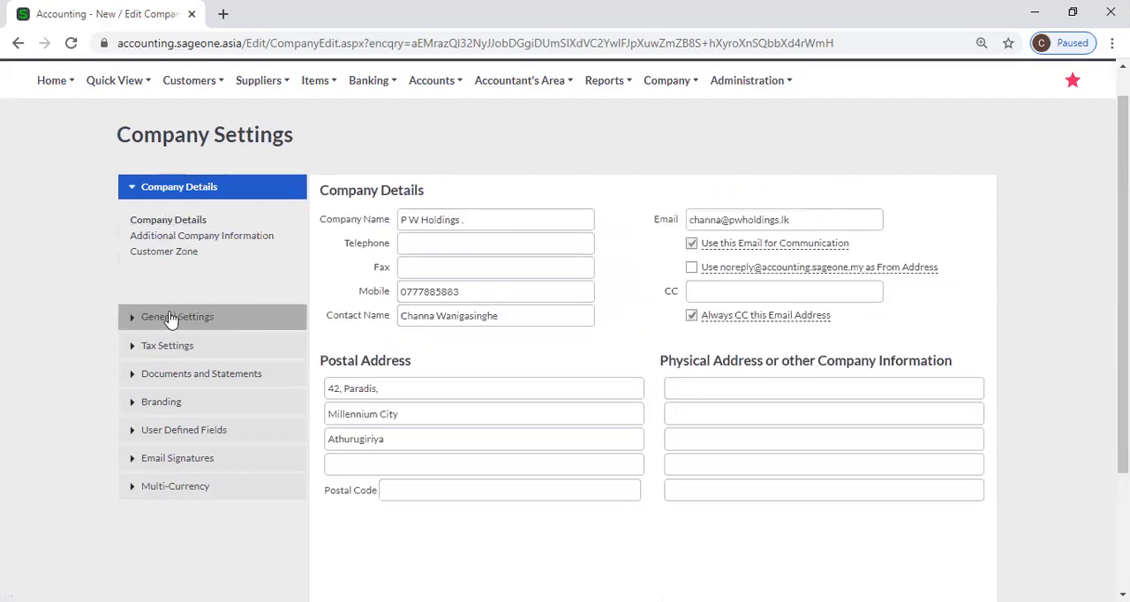
{"action": "left_click", "coordinate": [212, 236]}
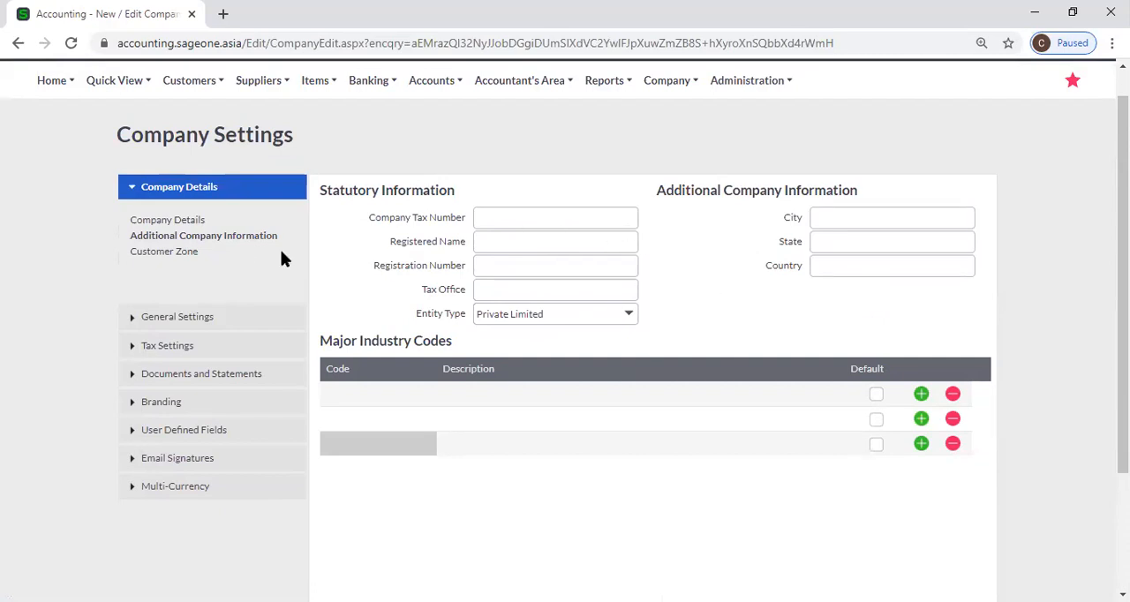
{"action": "left_click", "coordinate": [166, 223]}
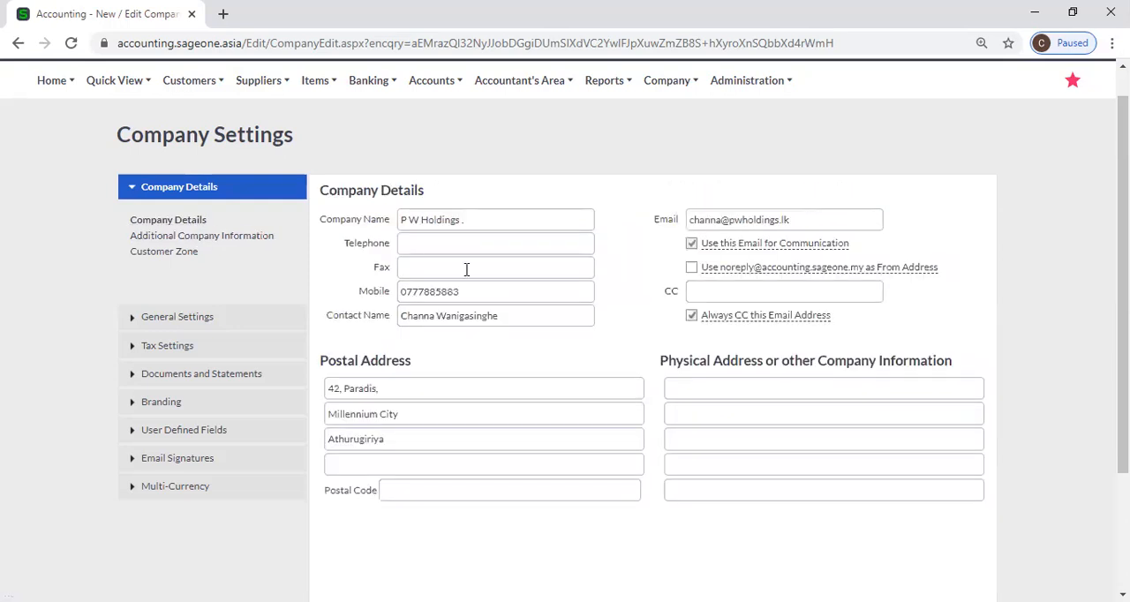
{"action": "left_click", "coordinate": [235, 238]}
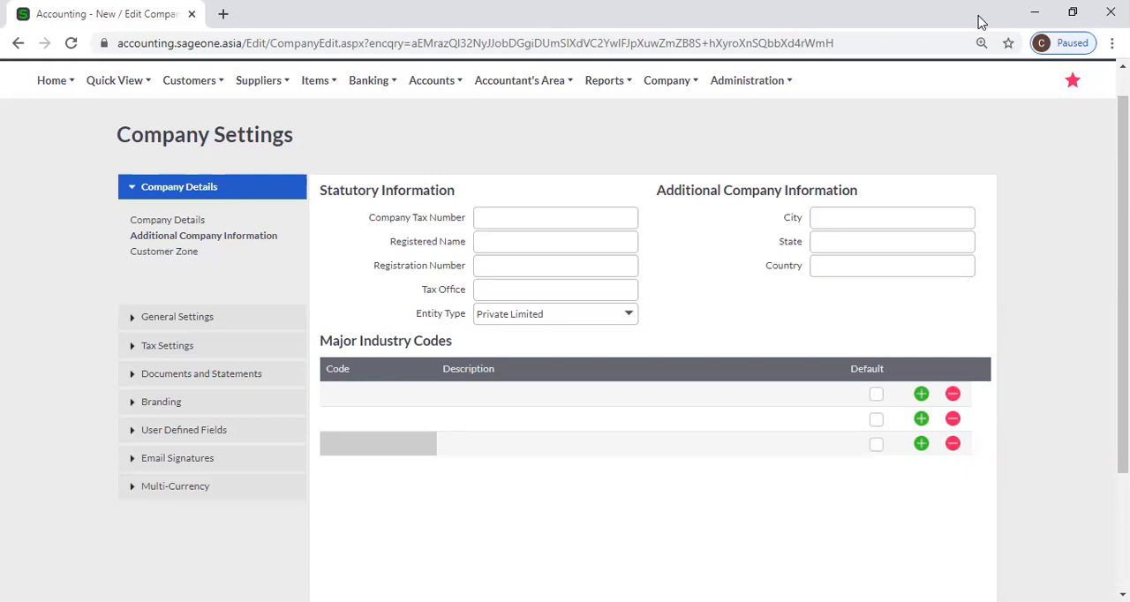
{"action": "mouse_move", "coordinate": [617, 120]}
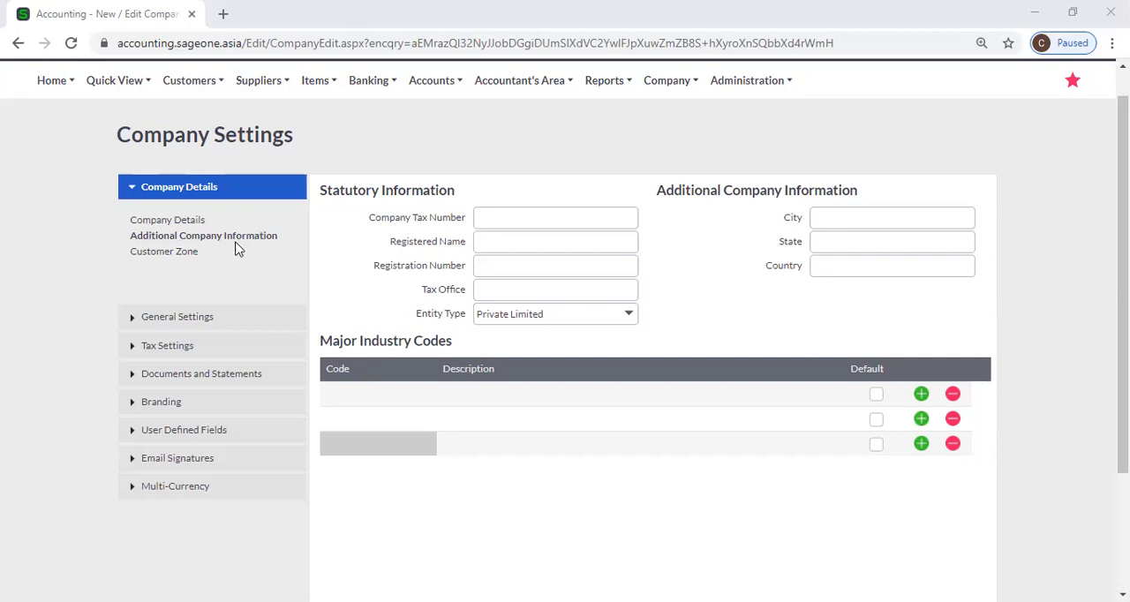
{"action": "left_click", "coordinate": [165, 251]}
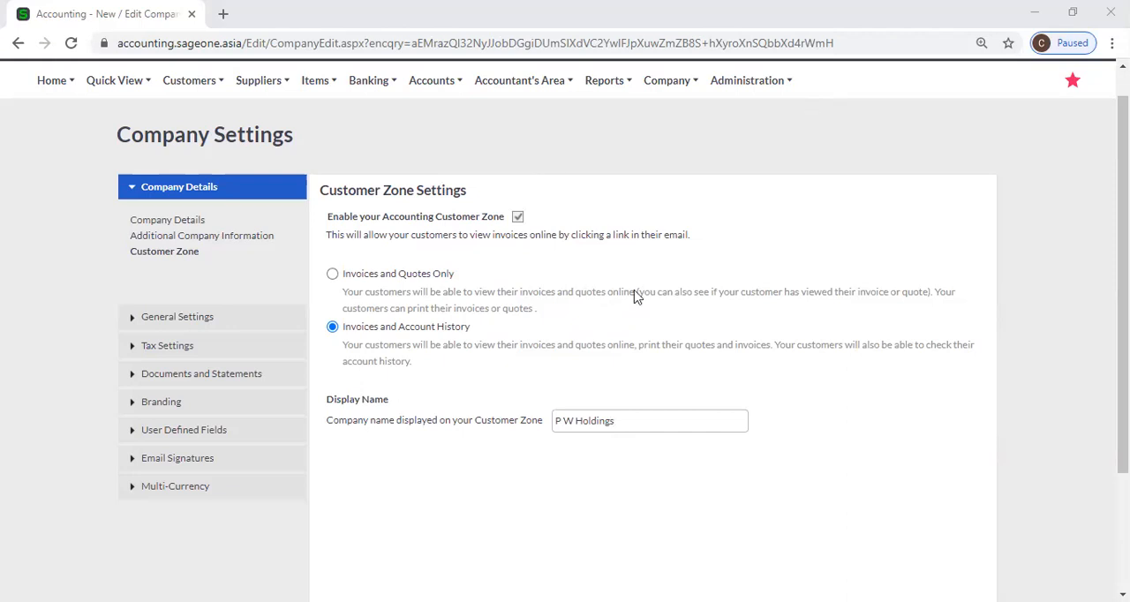
Duplicate the current browser tab and look through the list of Customer Tax Invoices in the copy
{"action": "right_click", "coordinate": [159, 12]}
{"action": "left_click", "coordinate": [203, 114]}
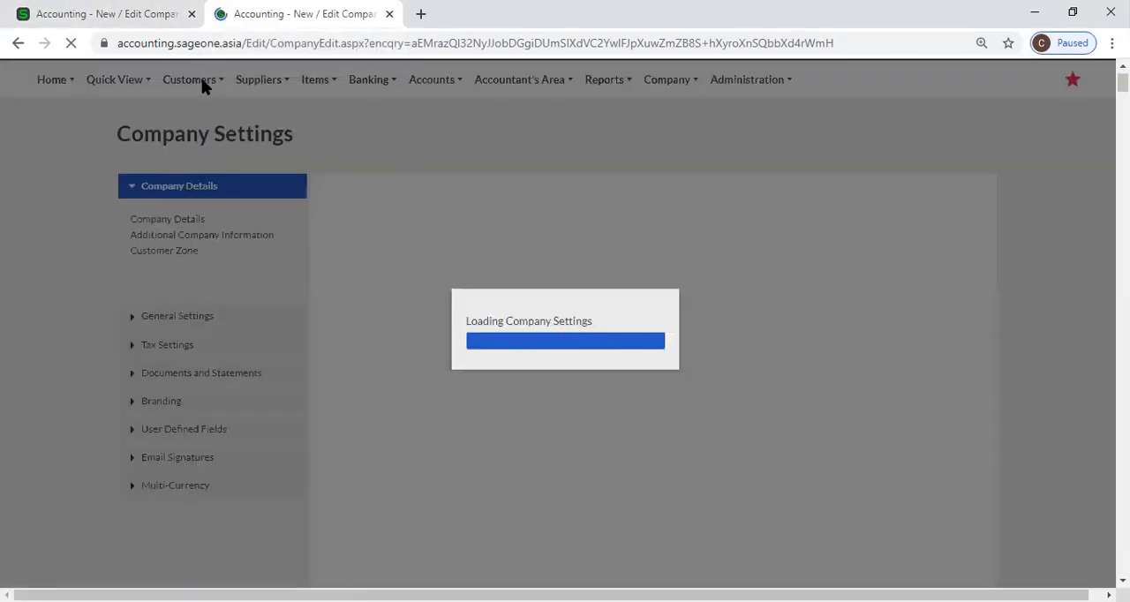
{"action": "mouse_move", "coordinate": [202, 88]}
{"action": "mouse_move", "coordinate": [207, 170]}
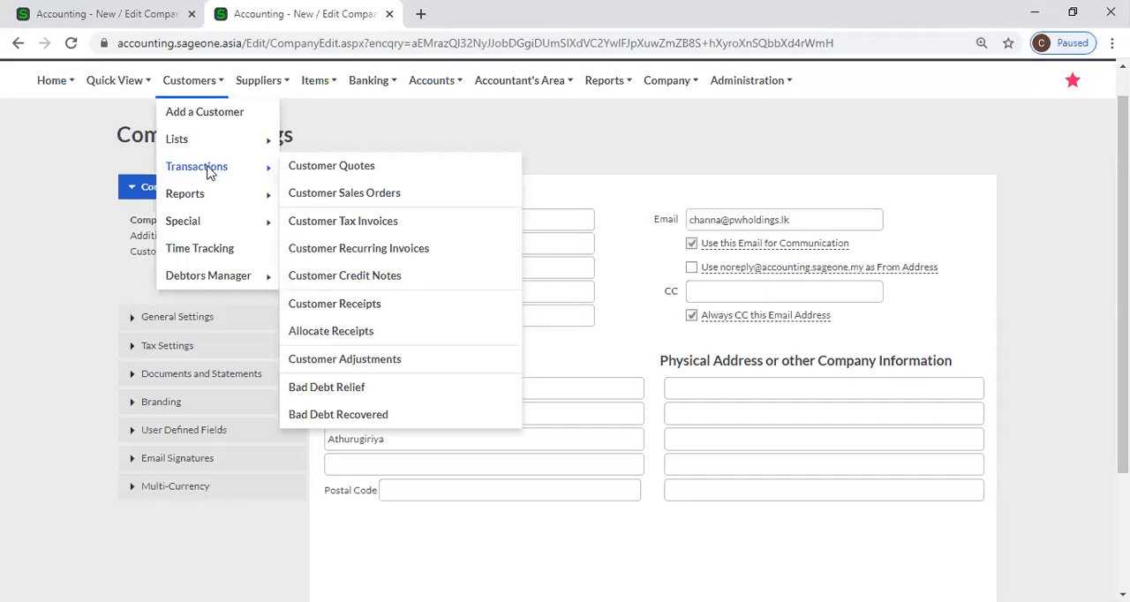
{"action": "left_click", "coordinate": [381, 223]}
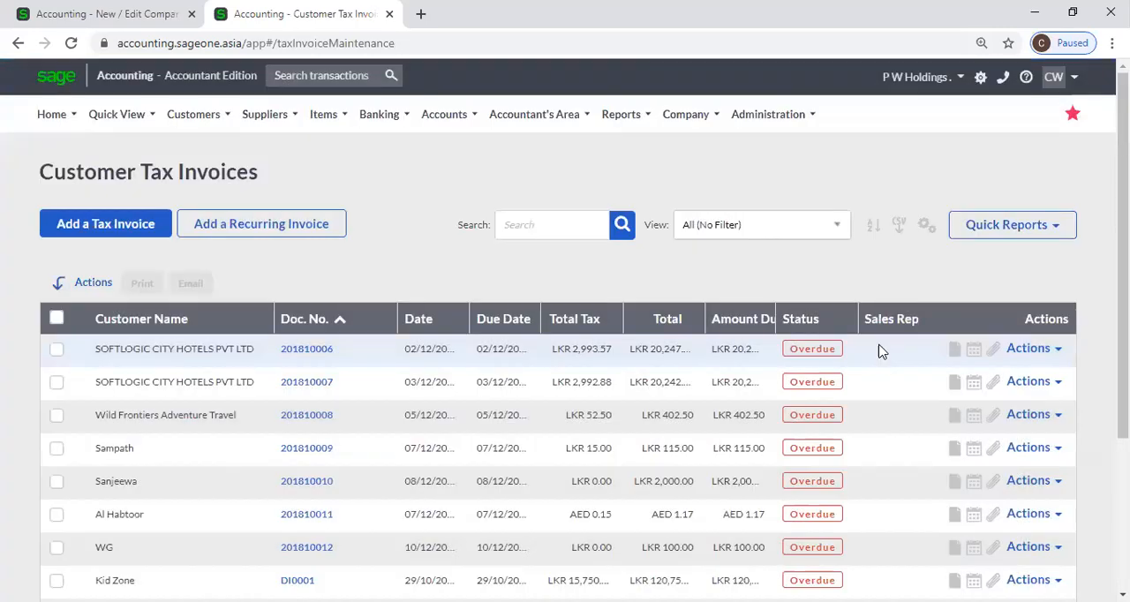
{"action": "scroll", "coordinate": [878, 350], "scroll_direction": "down", "scroll_amount": 2}
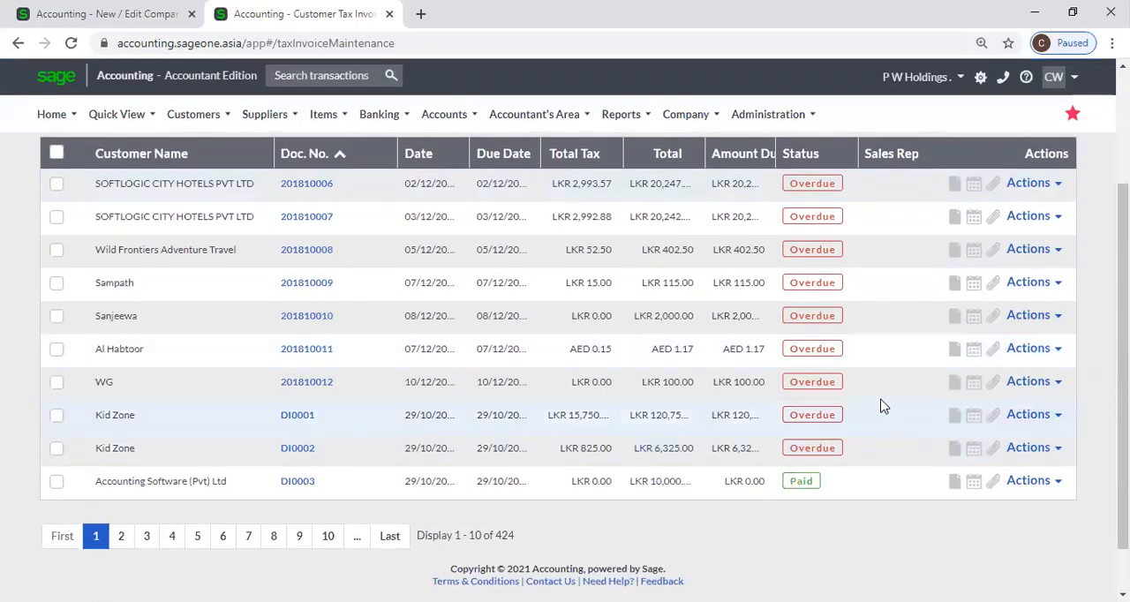
{"action": "scroll", "coordinate": [880, 404], "scroll_direction": "up", "scroll_amount": 2}
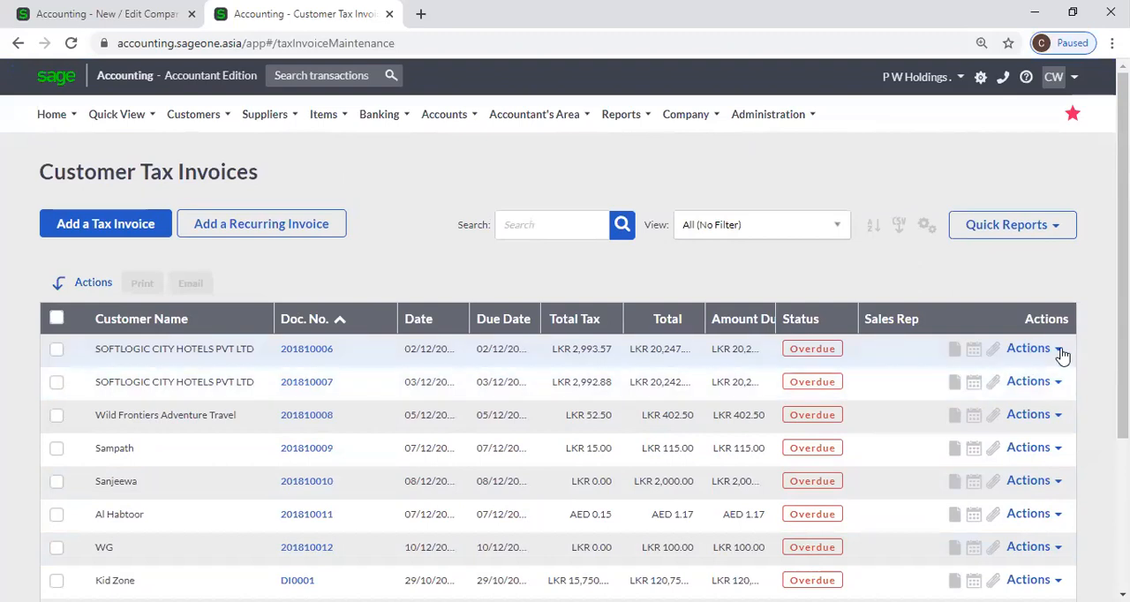
Open the email form for the first tax invoice, examine its fields and message, and close the duplicate tab without sending
{"action": "left_click", "coordinate": [1060, 350]}
{"action": "left_click", "coordinate": [1000, 425]}
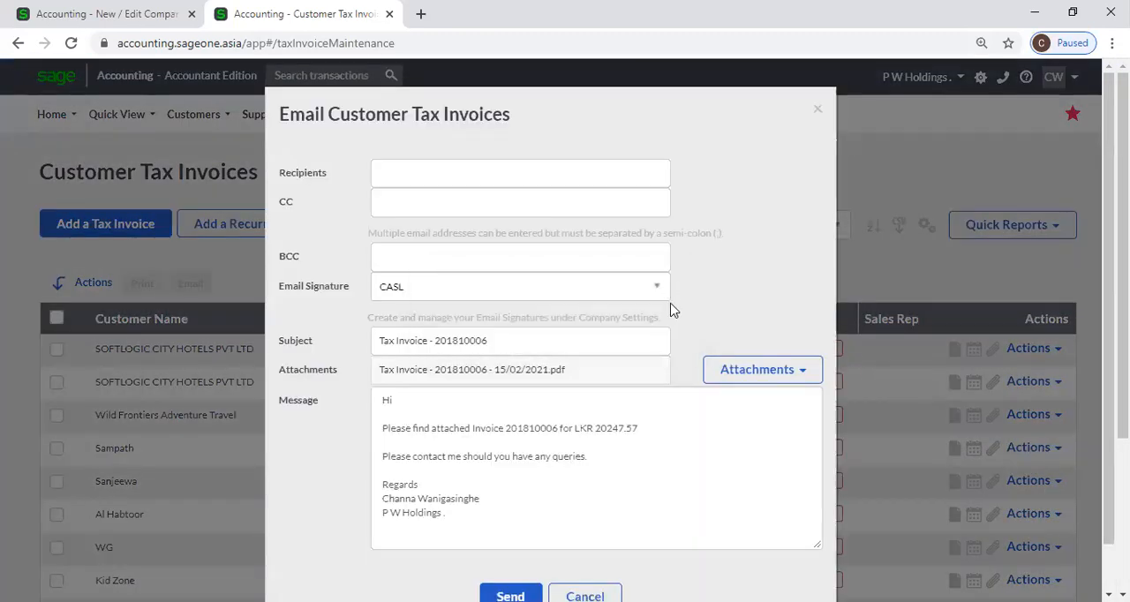
{"action": "scroll", "coordinate": [671, 309], "scroll_direction": "down", "scroll_amount": 1}
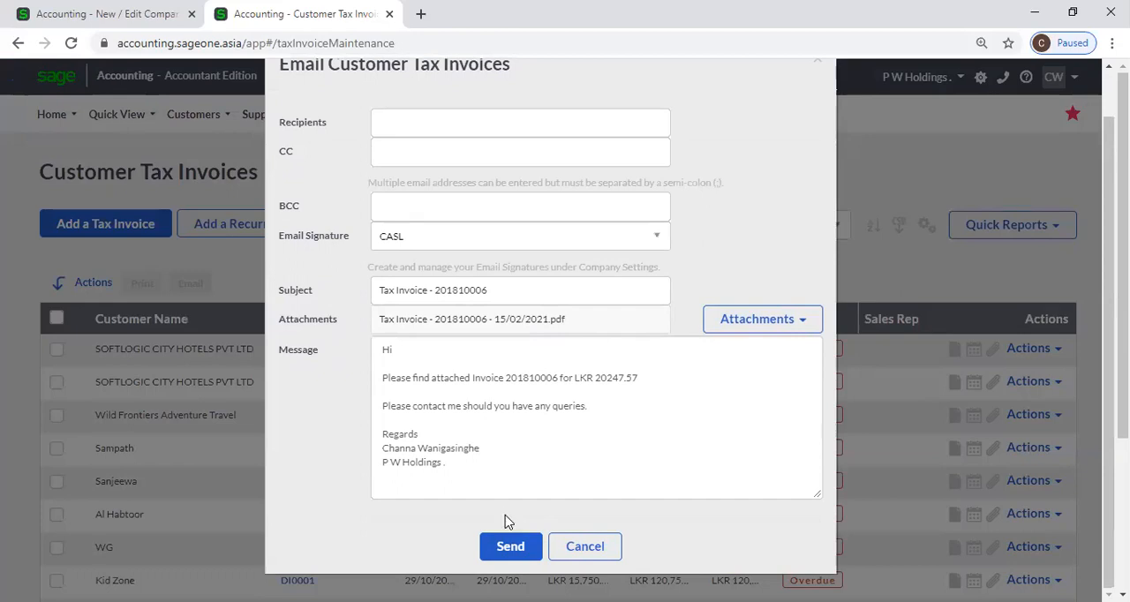
{"action": "scroll", "coordinate": [333, 91], "scroll_direction": "up", "scroll_amount": 1}
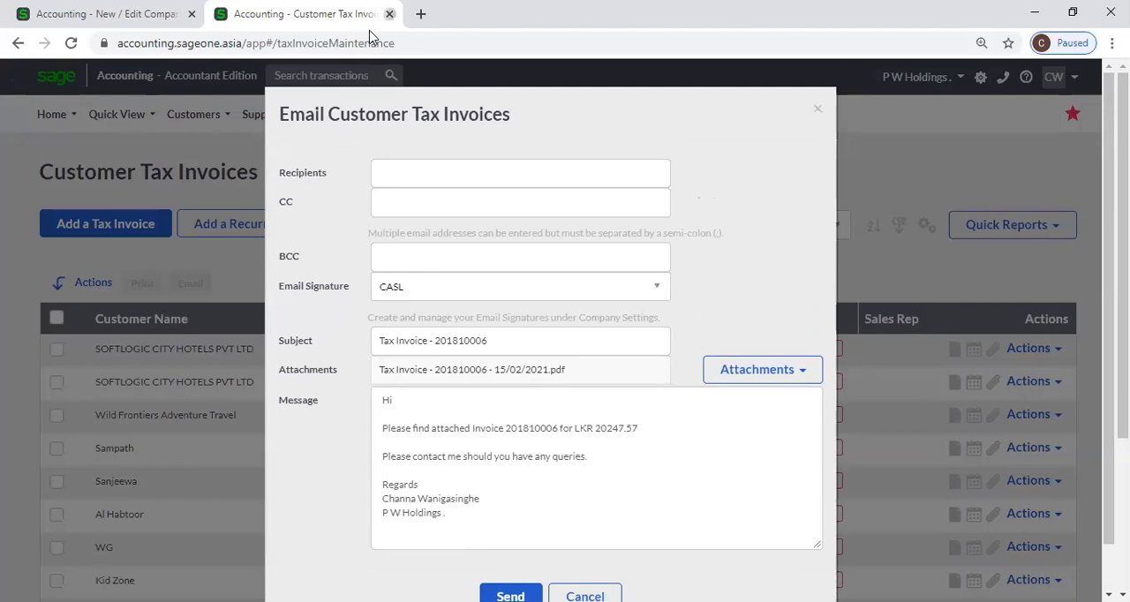
{"action": "left_click", "coordinate": [389, 13]}
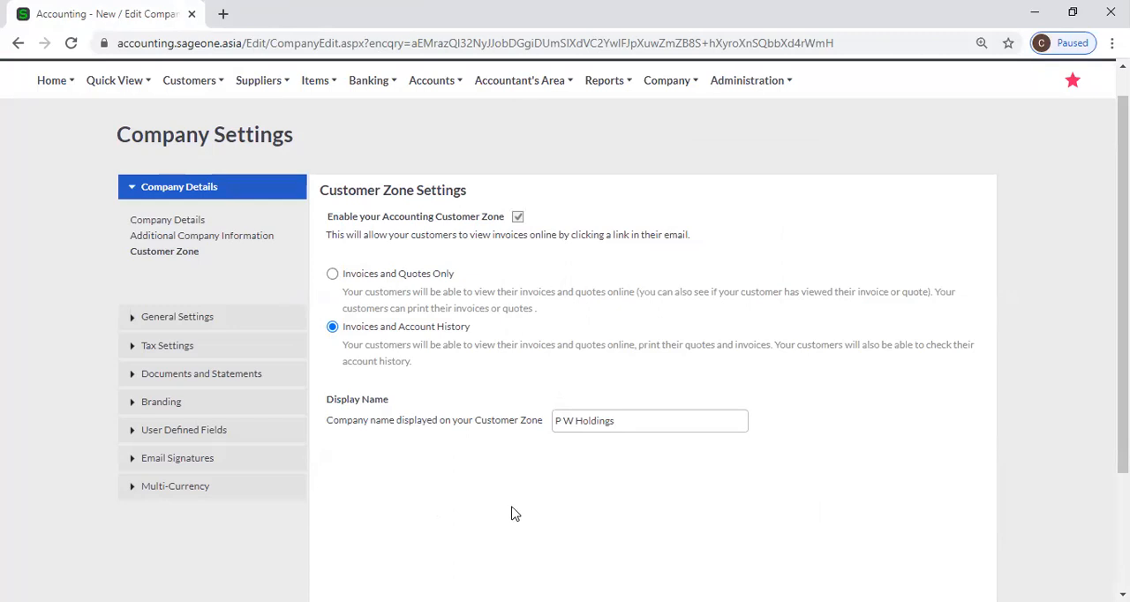
Try the Invoices and Quotes Only option for the Customer Zone, then restore Invoices and Account History
{"action": "left_click", "coordinate": [518, 224]}
{"action": "left_click", "coordinate": [333, 274]}
{"action": "left_click", "coordinate": [333, 328]}
Try to disable the Accounting Customer Zone, then cancel so that it stays enabled for all customers
{"action": "left_click", "coordinate": [517, 216]}
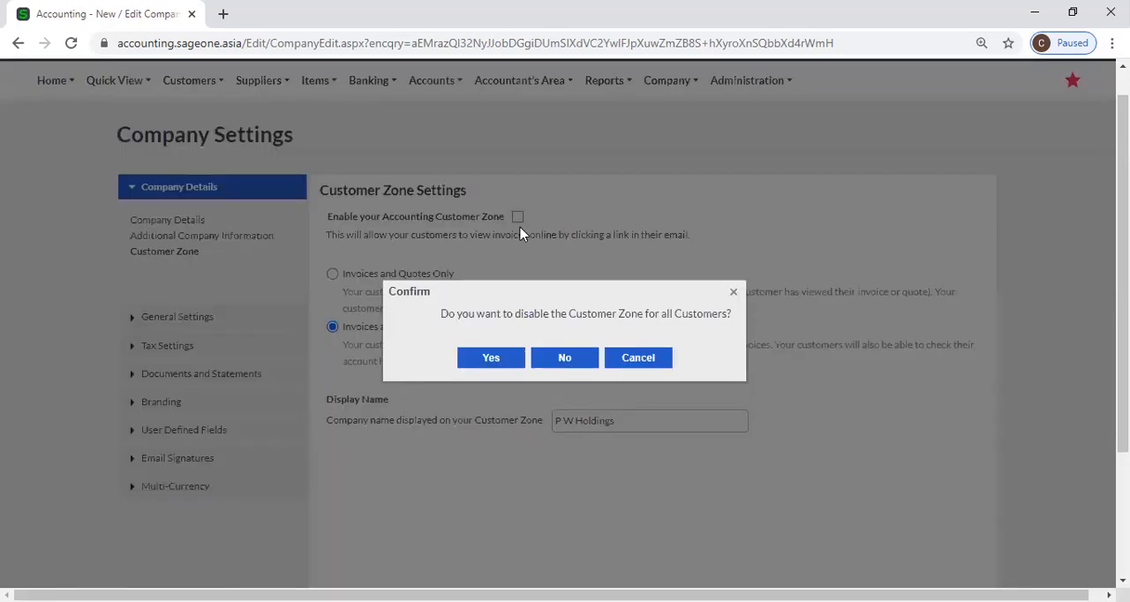
{"action": "left_click", "coordinate": [626, 362]}
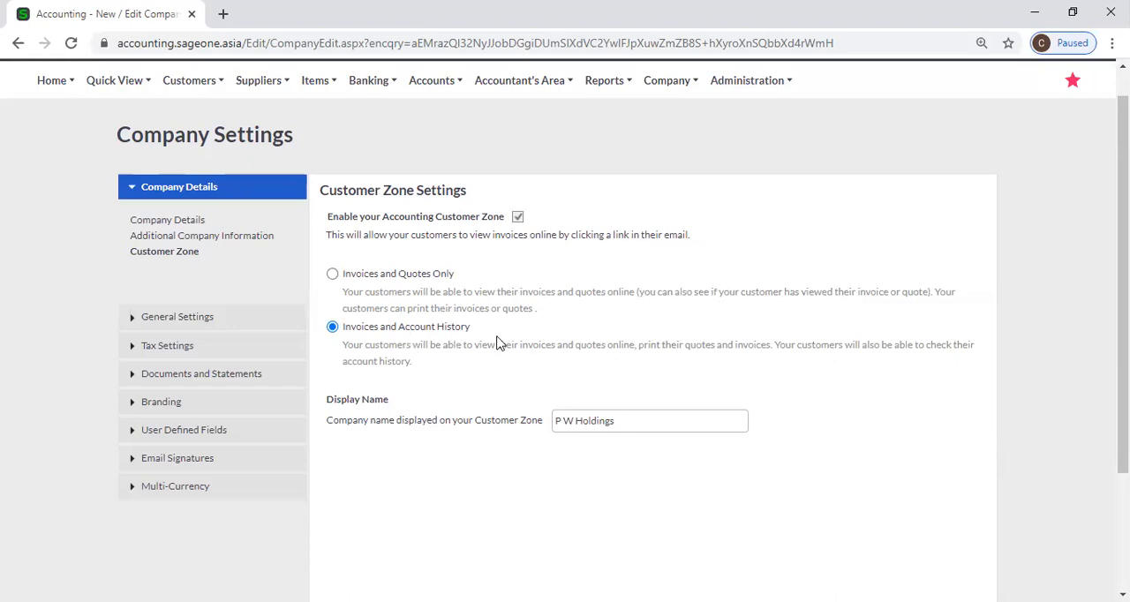
{"action": "scroll", "coordinate": [503, 344], "scroll_direction": "down", "scroll_amount": 2}
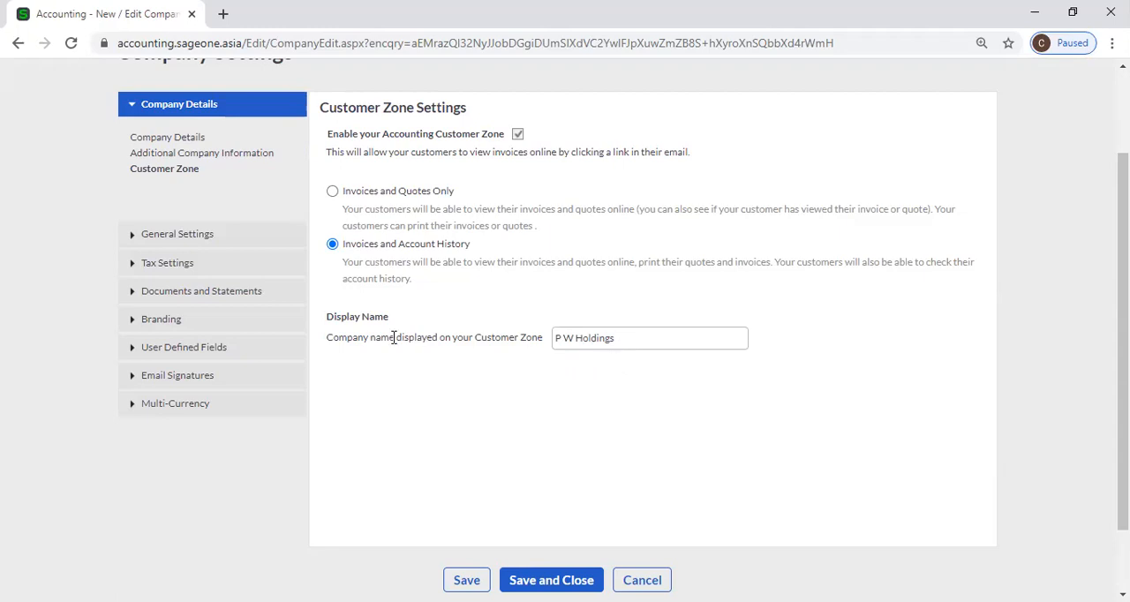
{"action": "scroll", "coordinate": [415, 340], "scroll_direction": "up", "scroll_amount": 2}
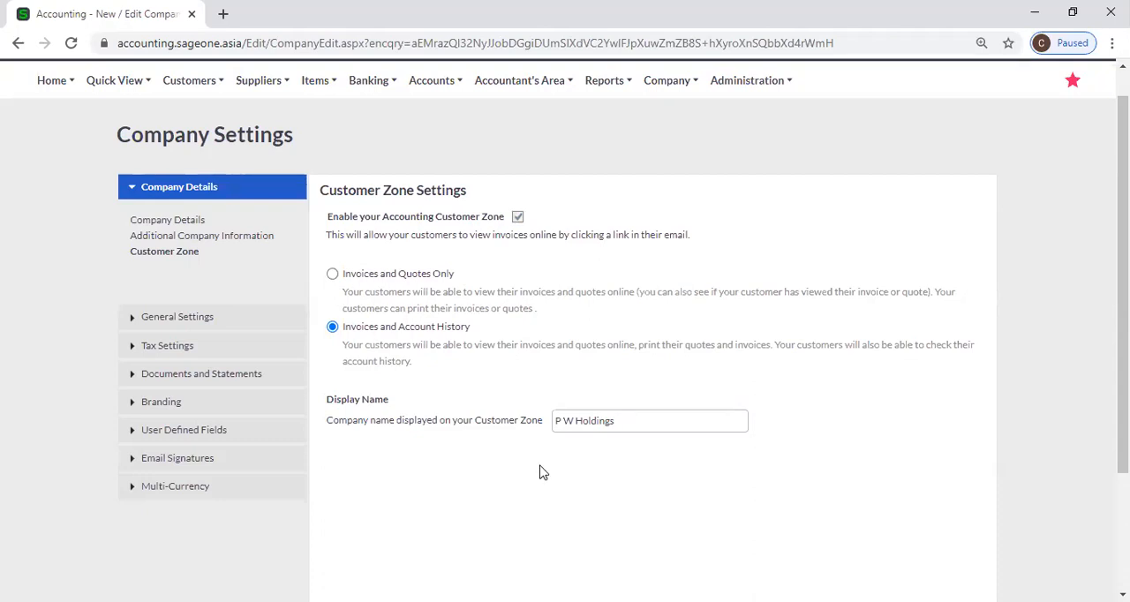
{"action": "scroll", "coordinate": [503, 446], "scroll_direction": "down", "scroll_amount": 1}
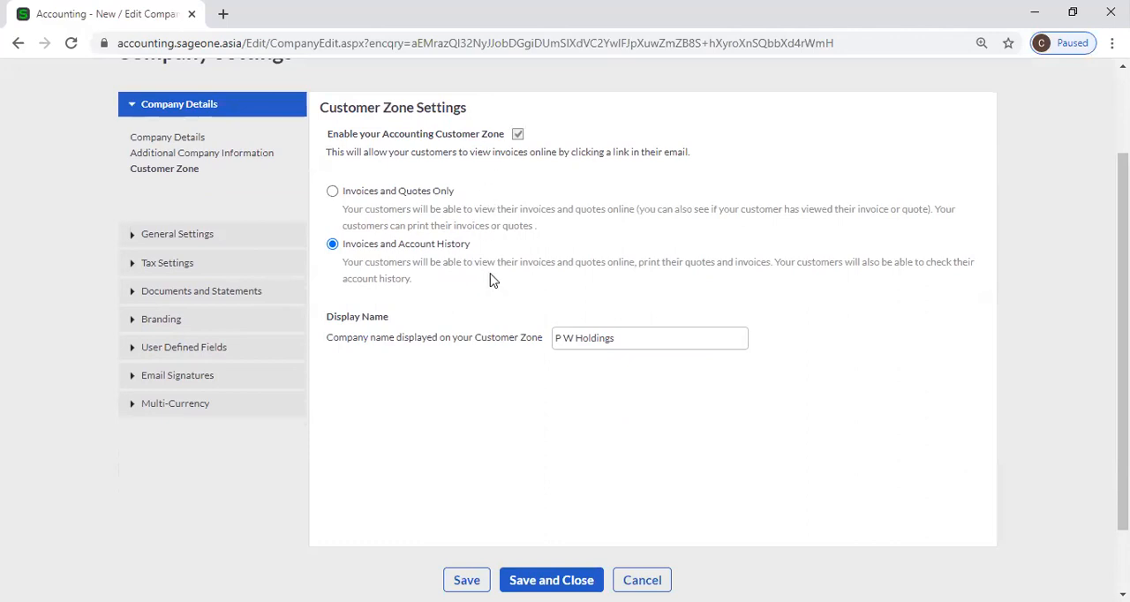
{"action": "scroll", "coordinate": [659, 345], "scroll_direction": "up", "scroll_amount": 2}
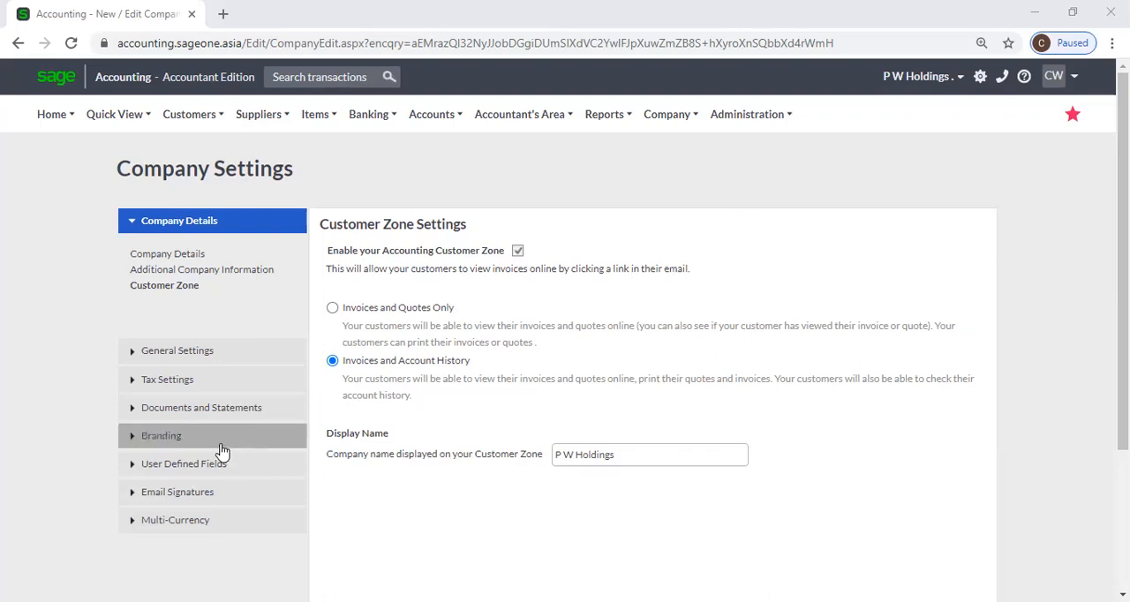
Open the Financial Years page of the General Settings
{"action": "left_click", "coordinate": [183, 353]}
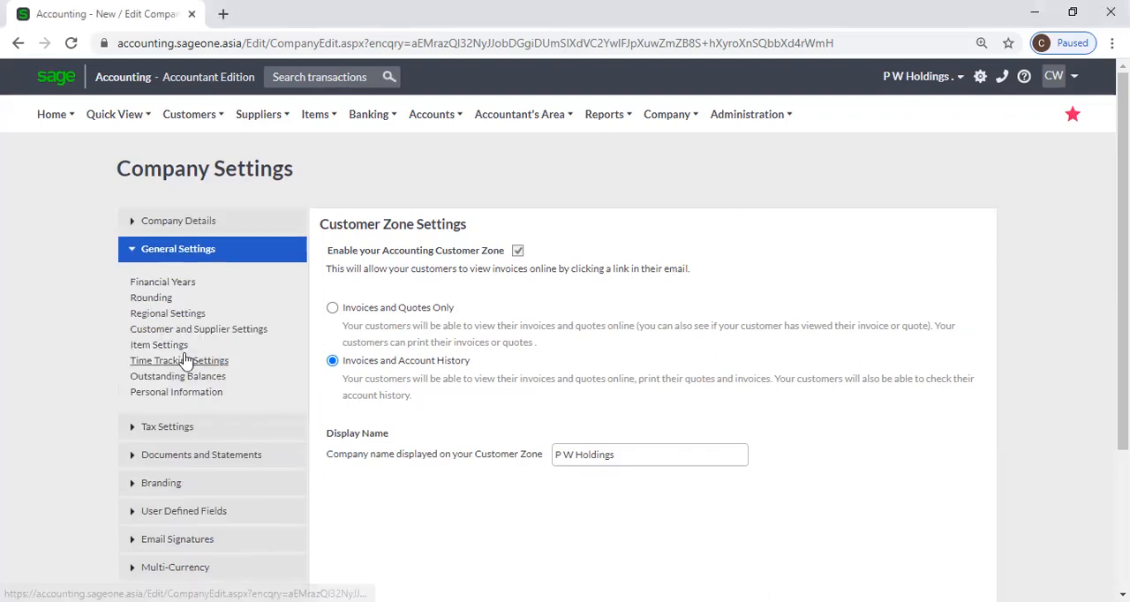
{"action": "left_click", "coordinate": [193, 251]}
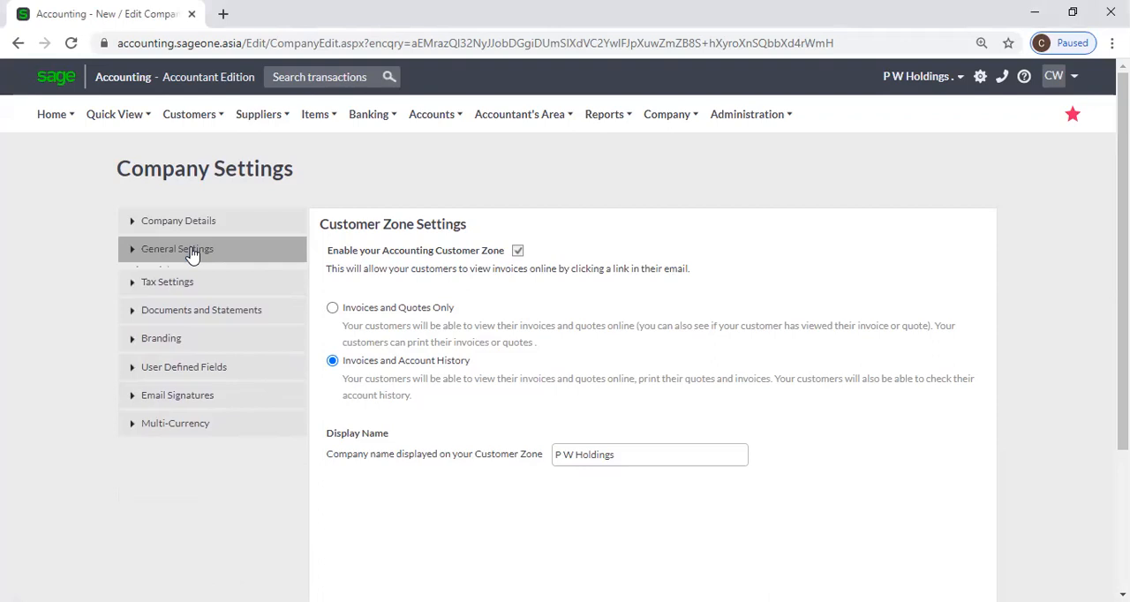
{"action": "left_click", "coordinate": [196, 255]}
{"action": "left_click", "coordinate": [201, 223]}
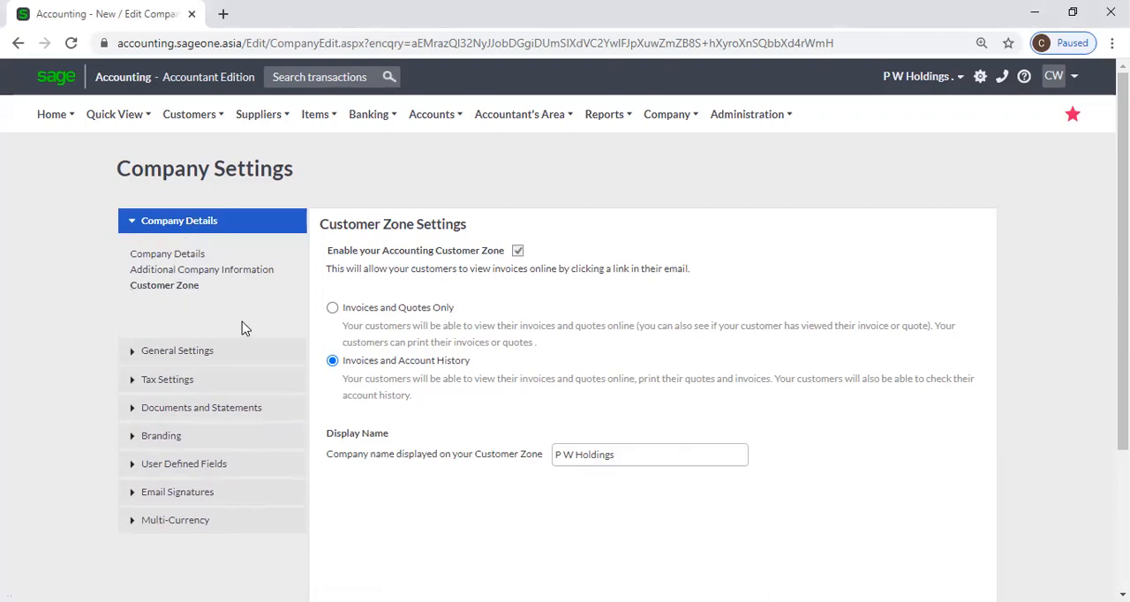
{"action": "left_click", "coordinate": [209, 357]}
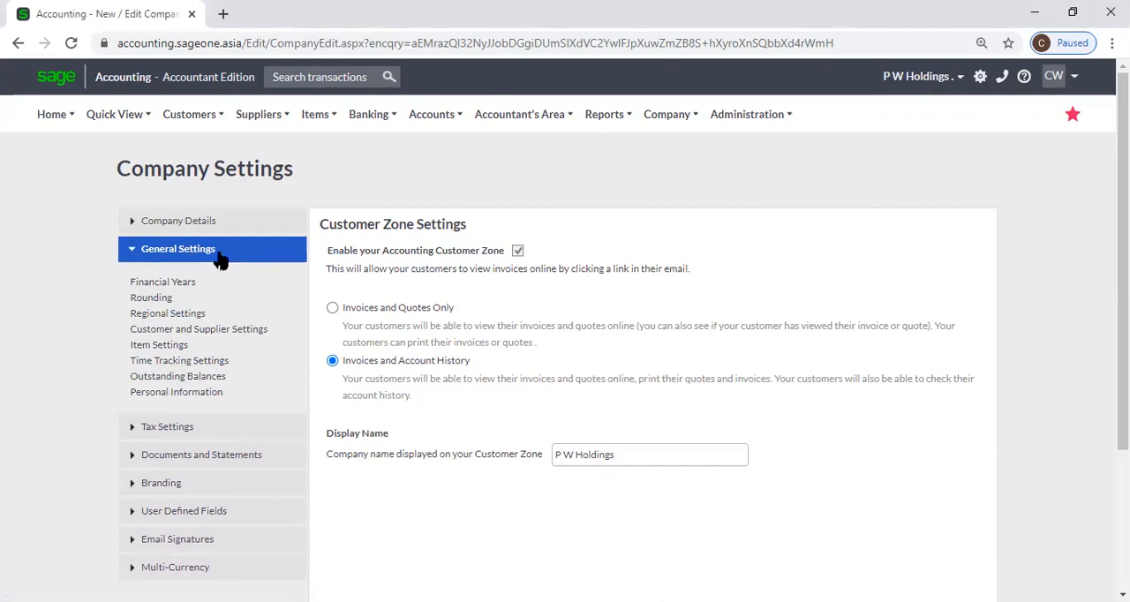
{"action": "left_click", "coordinate": [188, 288]}
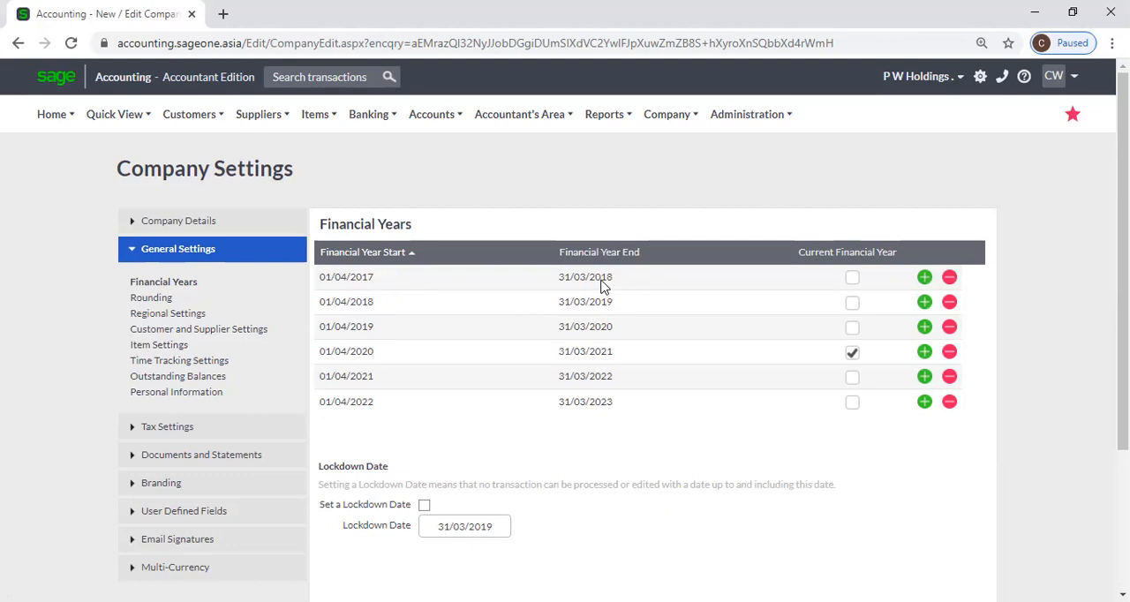
Check that the start and end dates of the first financial year can be edited, without entering new dates
{"action": "left_click", "coordinate": [388, 281]}
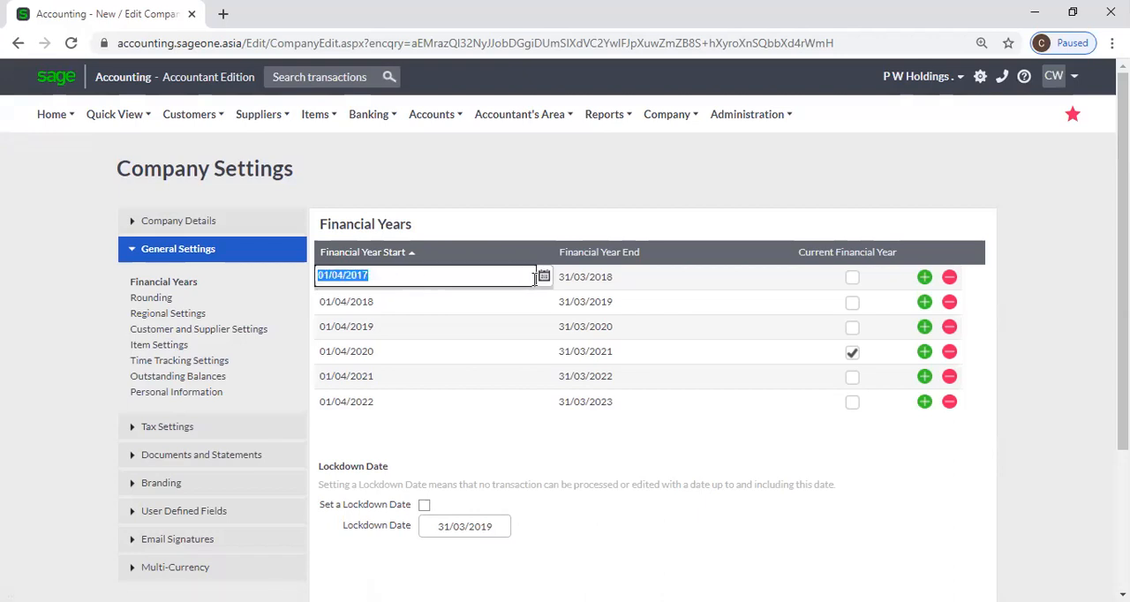
{"action": "left_click", "coordinate": [607, 280]}
{"action": "left_click", "coordinate": [784, 277]}
{"action": "left_click", "coordinate": [783, 277]}
{"action": "left_click", "coordinate": [784, 277]}
{"action": "left_click", "coordinate": [745, 222]}
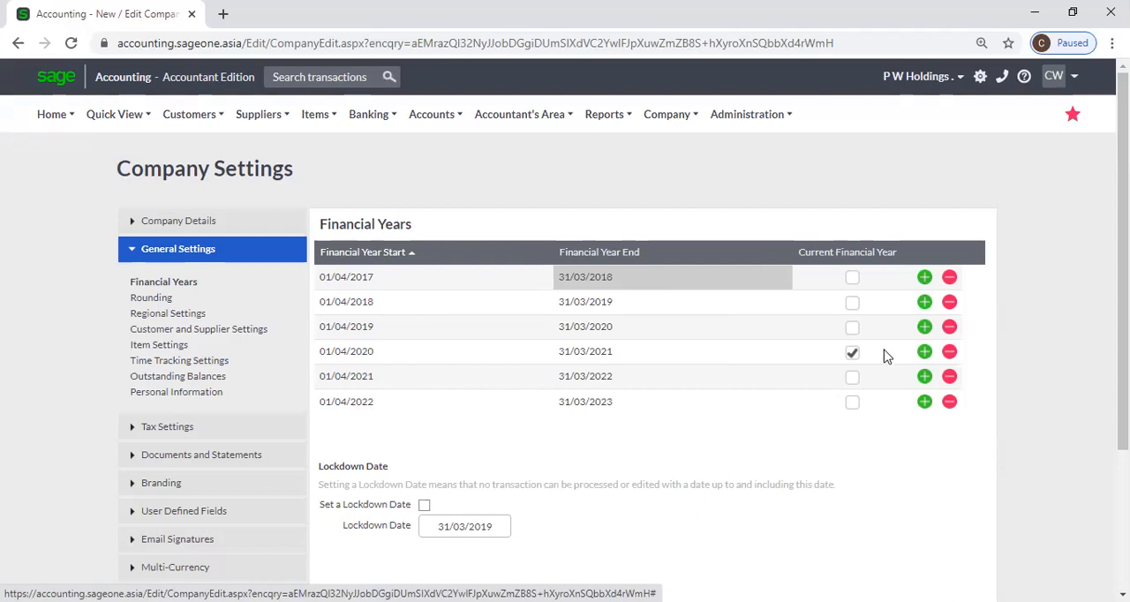
Try adding a financial year below the last one, then remove the added line
{"action": "left_click", "coordinate": [924, 403]}
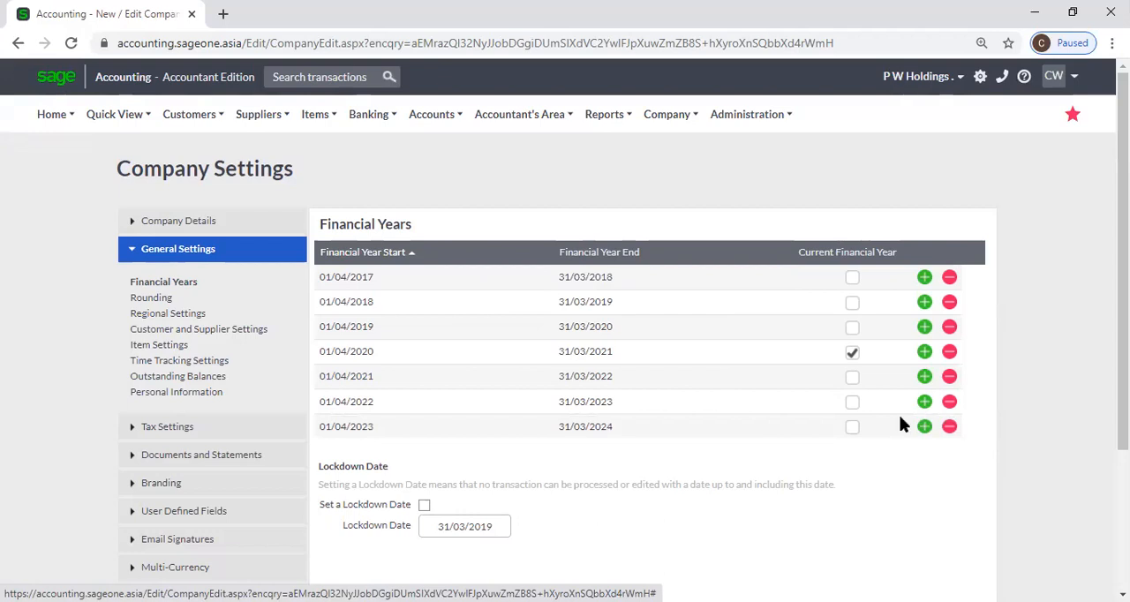
{"action": "left_click", "coordinate": [951, 428]}
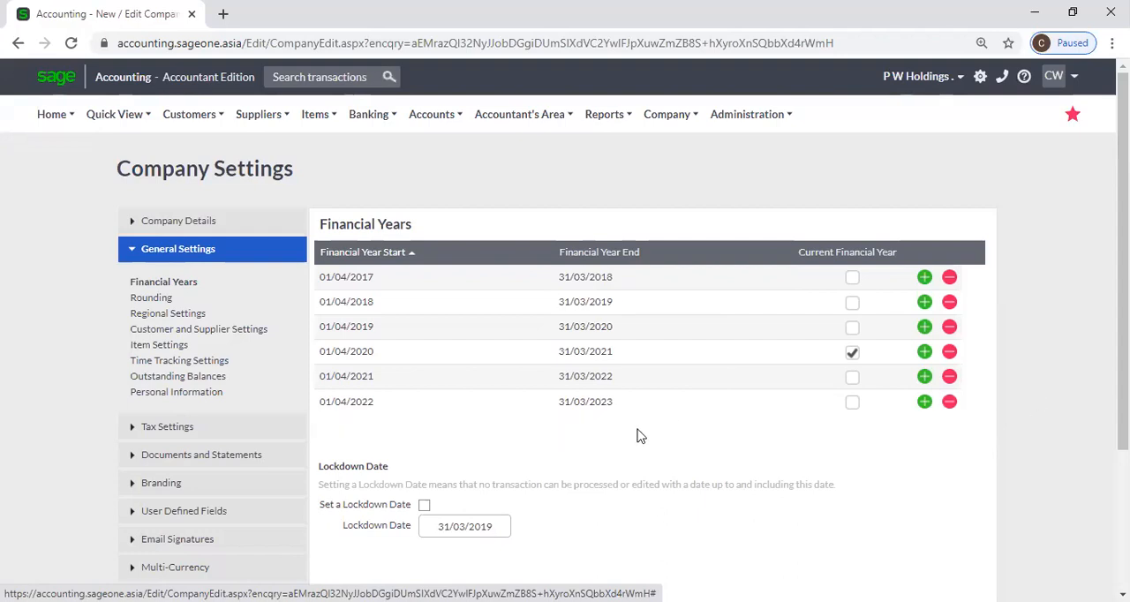
Examine the start and end date fields of the two earliest financial years without changing them
{"action": "left_click", "coordinate": [378, 278]}
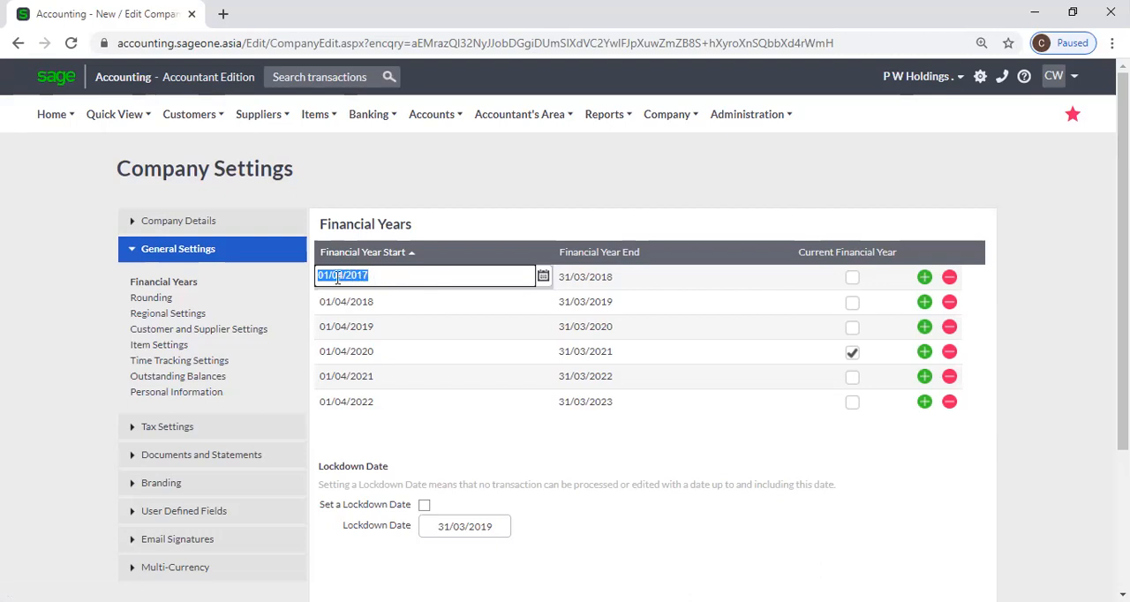
{"action": "left_click", "coordinate": [383, 276]}
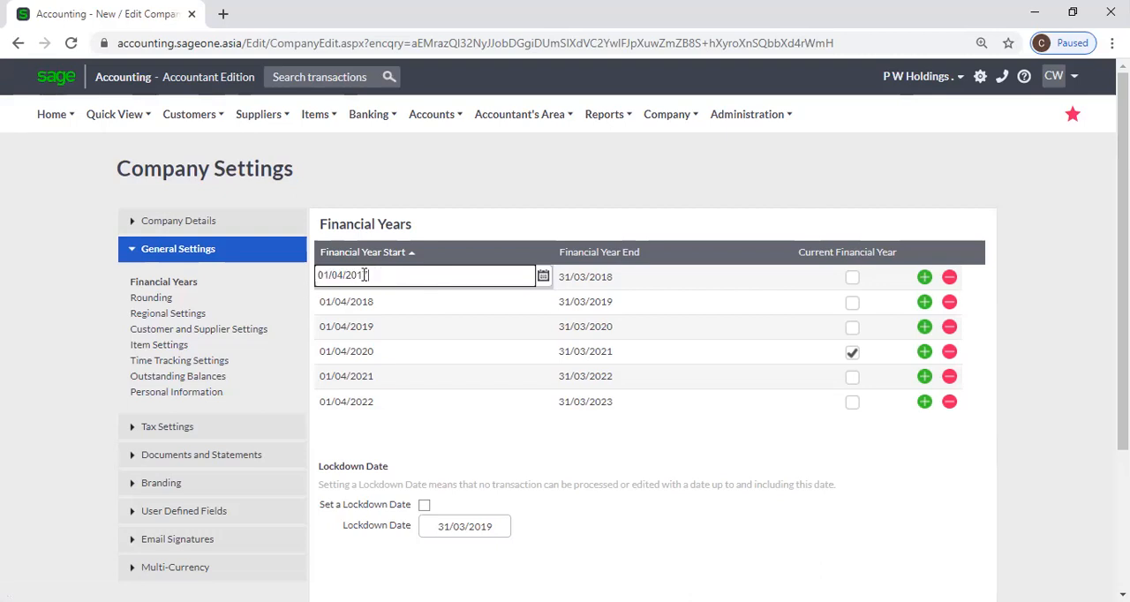
{"action": "left_click", "coordinate": [628, 276]}
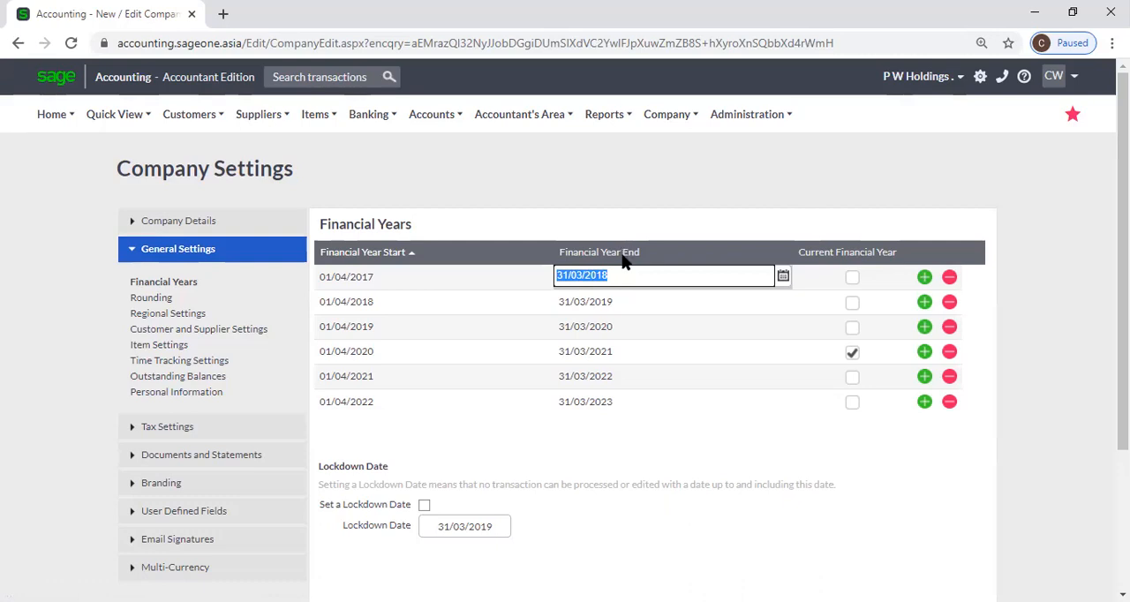
{"action": "left_click", "coordinate": [639, 221]}
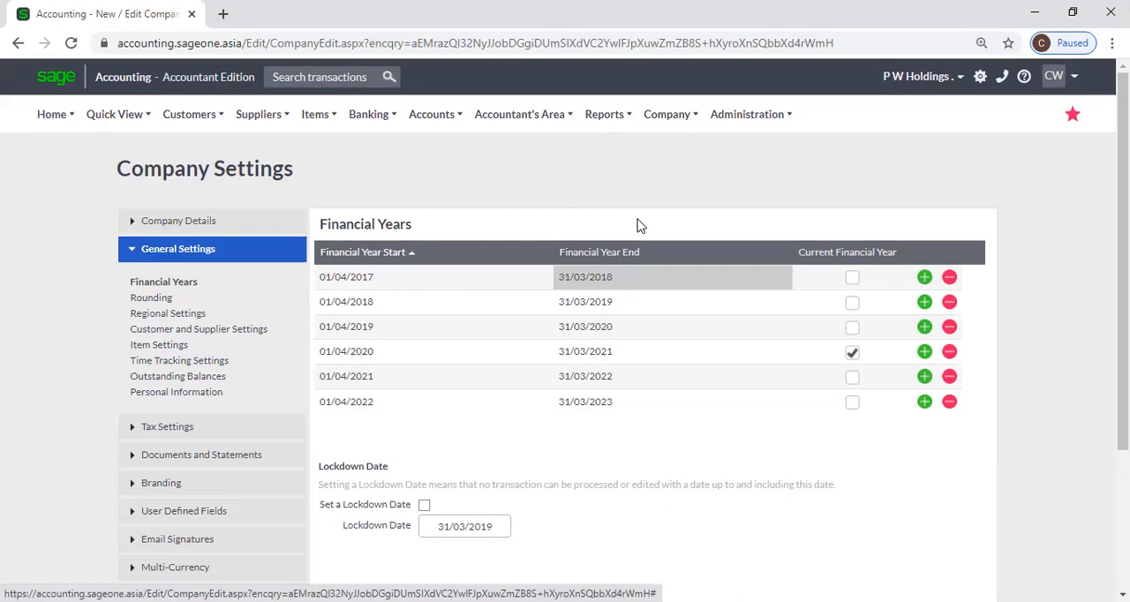
{"action": "left_click", "coordinate": [421, 276]}
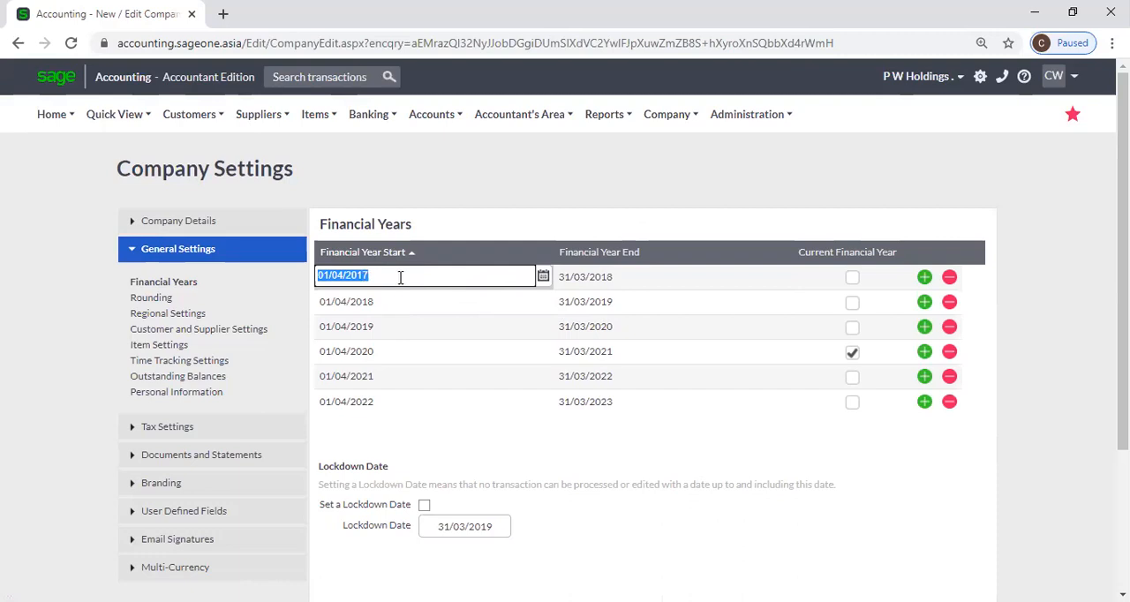
{"action": "left_click", "coordinate": [627, 279]}
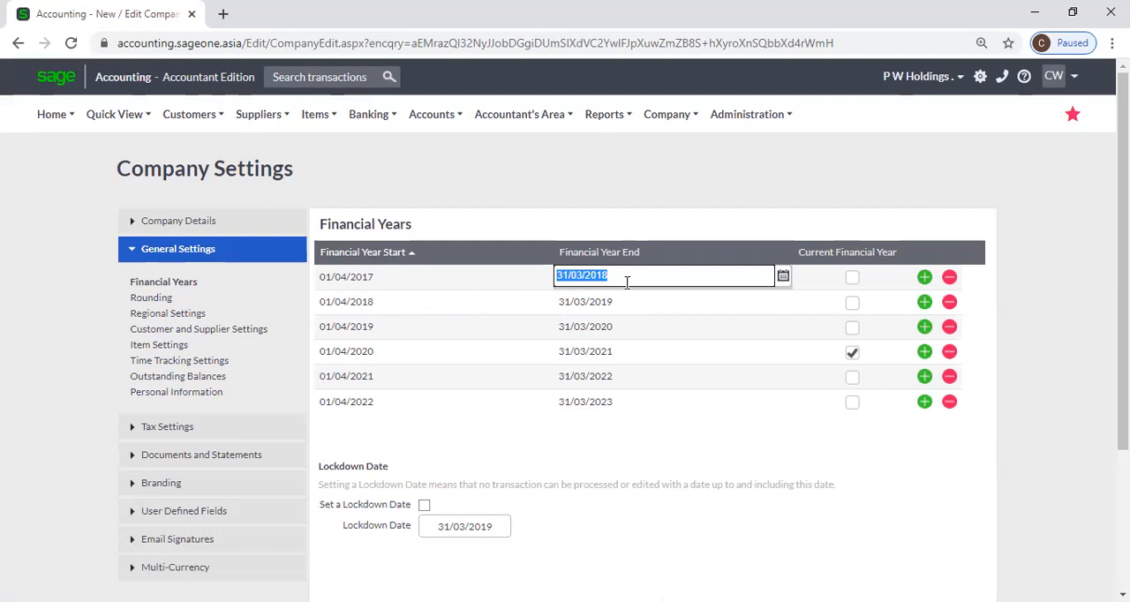
{"action": "left_click", "coordinate": [617, 233]}
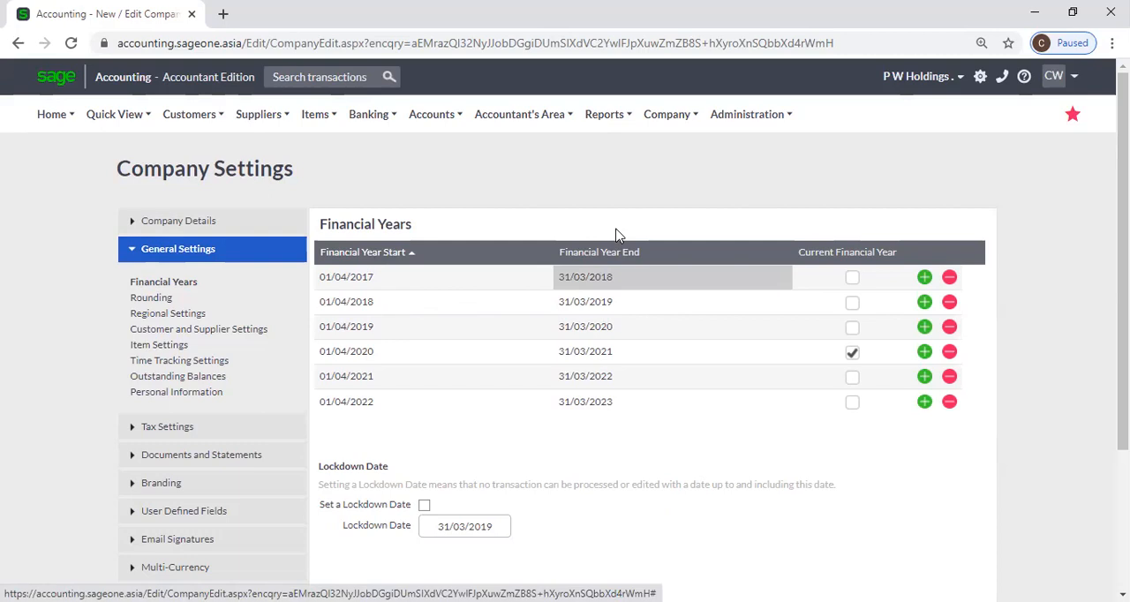
{"action": "left_click", "coordinate": [423, 275]}
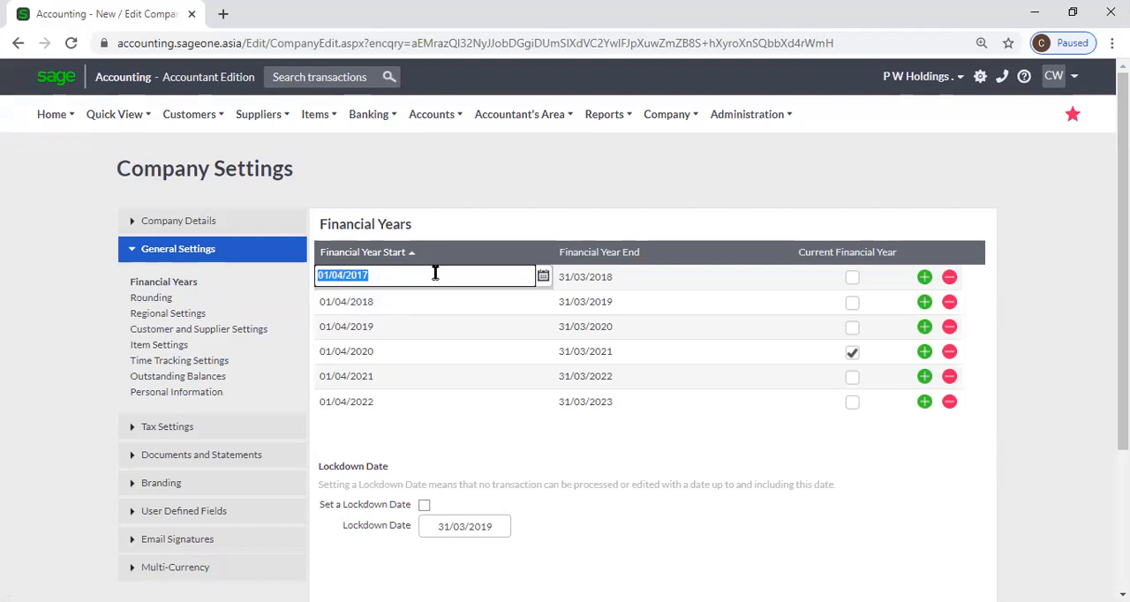
{"action": "left_click", "coordinate": [616, 278]}
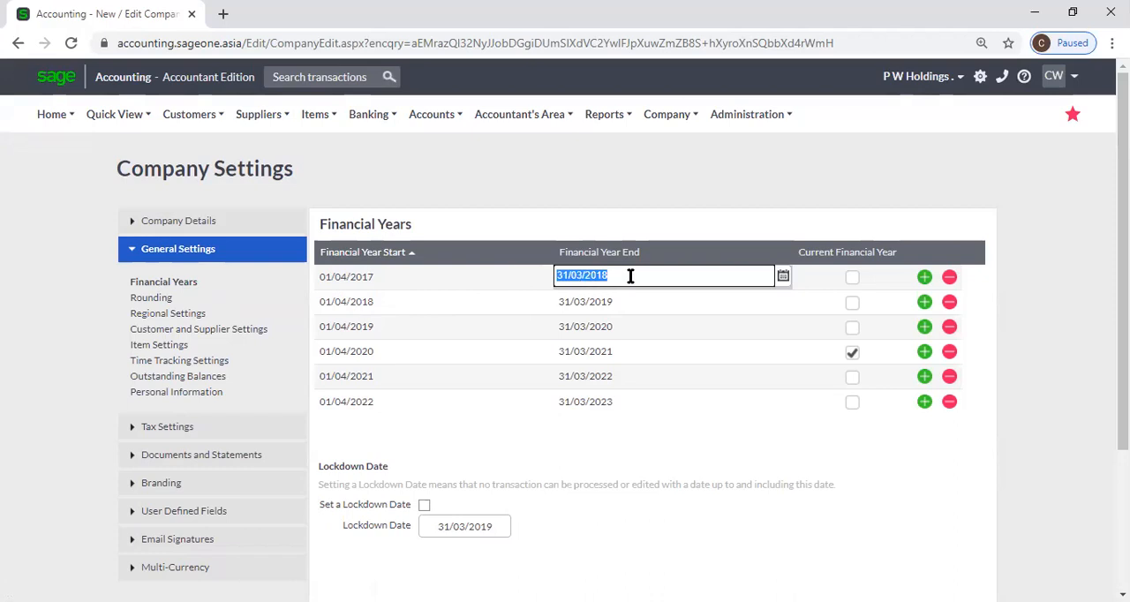
{"action": "left_click", "coordinate": [672, 220]}
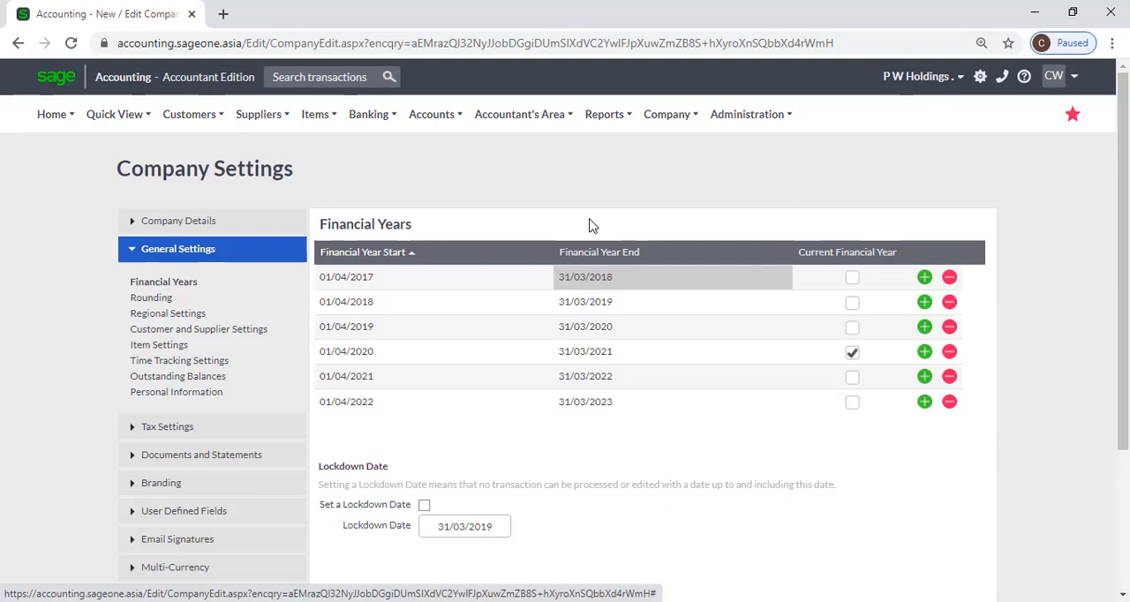
{"action": "left_click", "coordinate": [441, 287]}
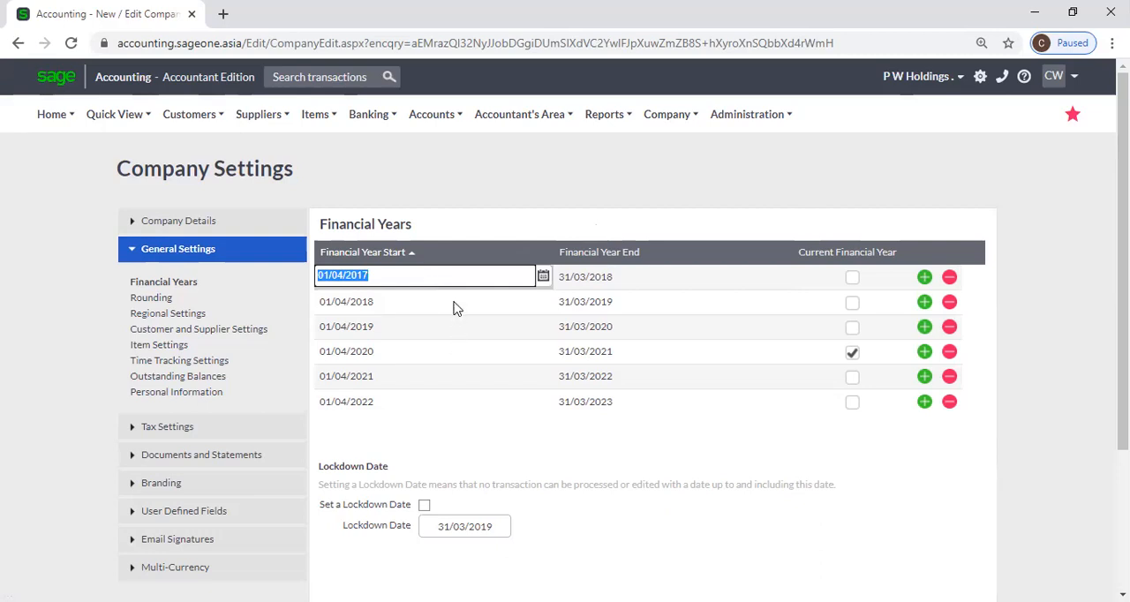
{"action": "left_click", "coordinate": [455, 307]}
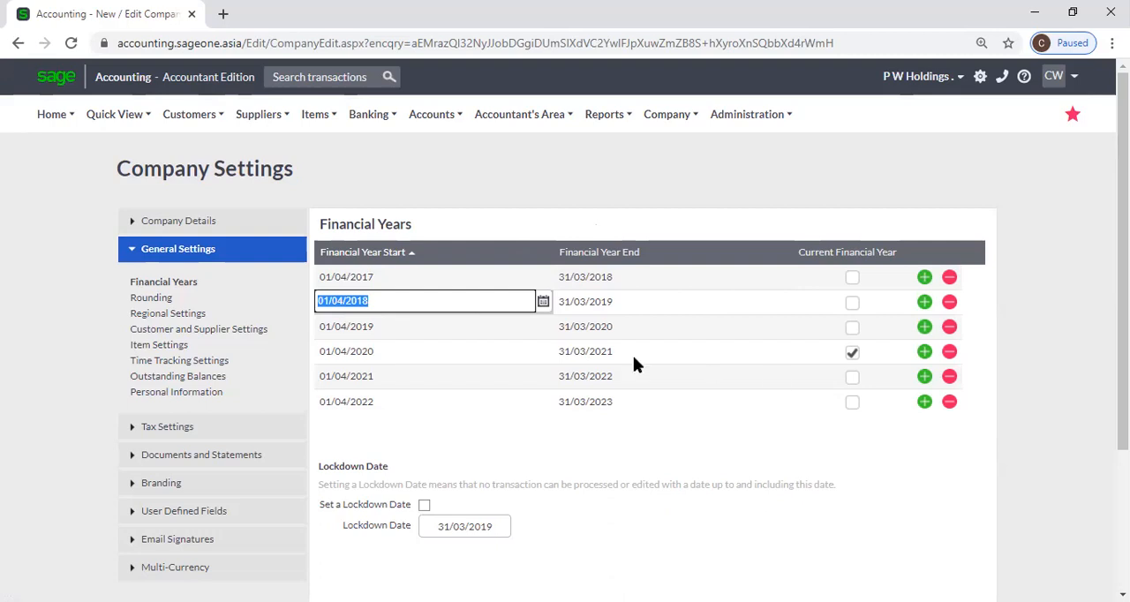
{"action": "left_click", "coordinate": [406, 277]}
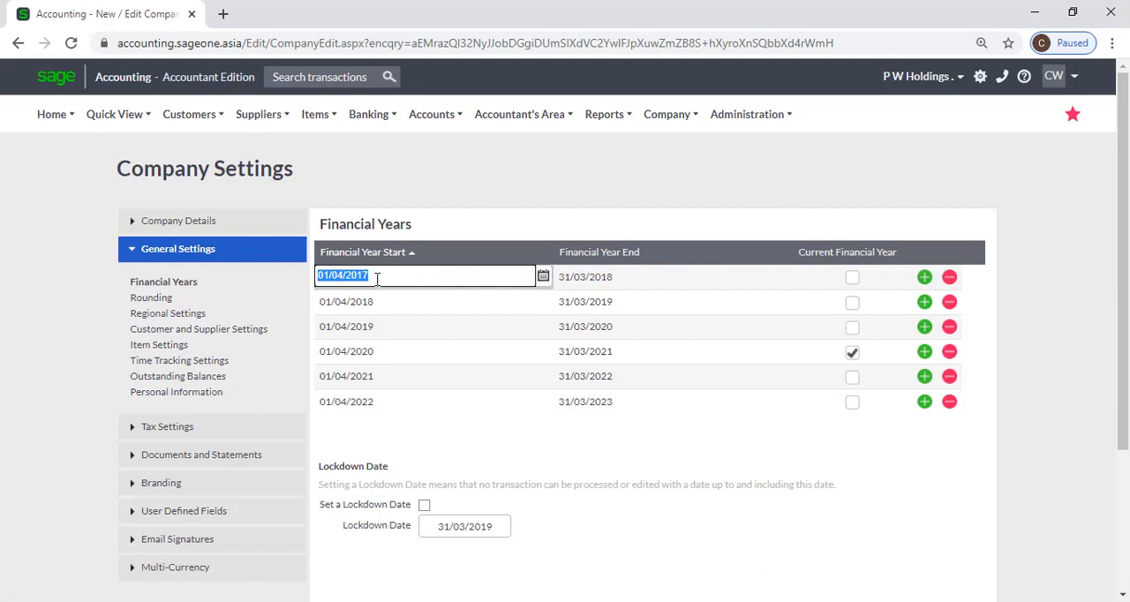
{"action": "left_click", "coordinate": [599, 277]}
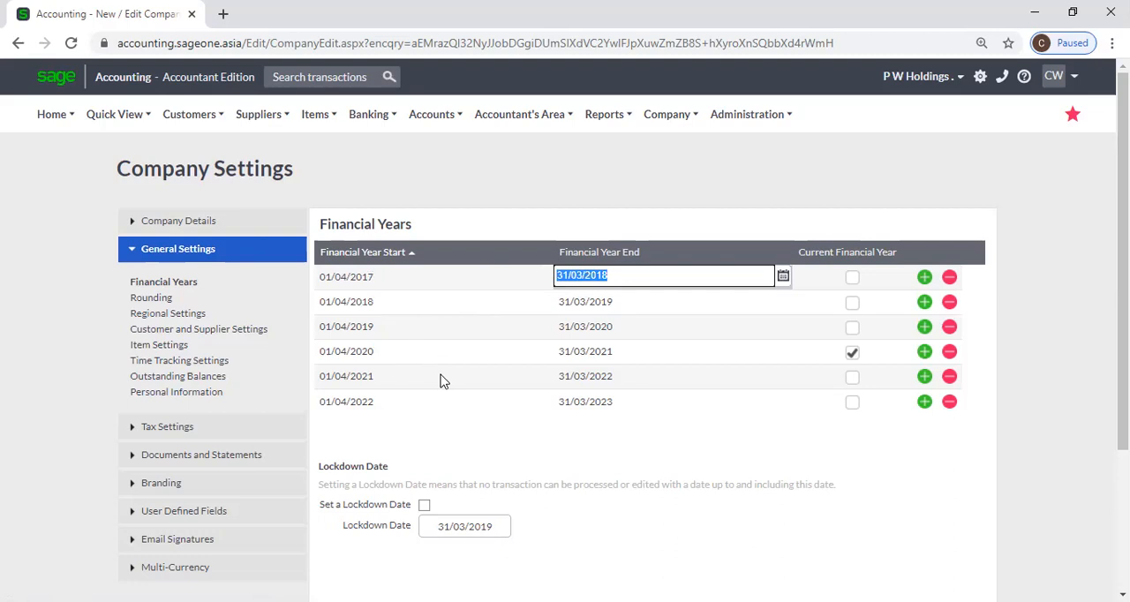
{"action": "left_click", "coordinate": [383, 277]}
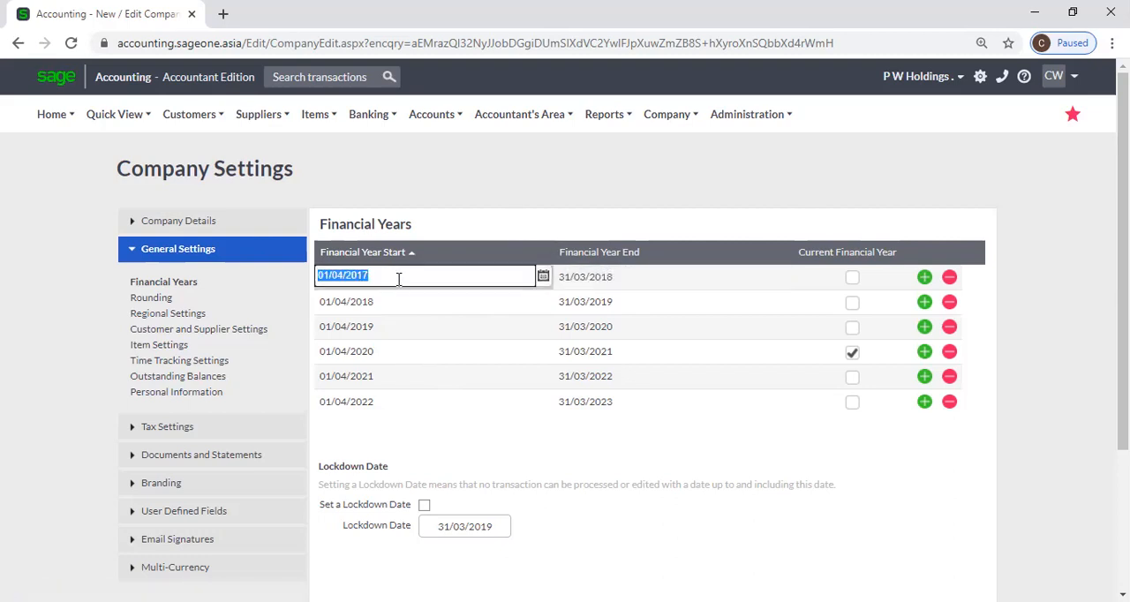
Try adding two more financial years to the list, then remove both added lines
{"action": "left_click", "coordinate": [924, 278]}
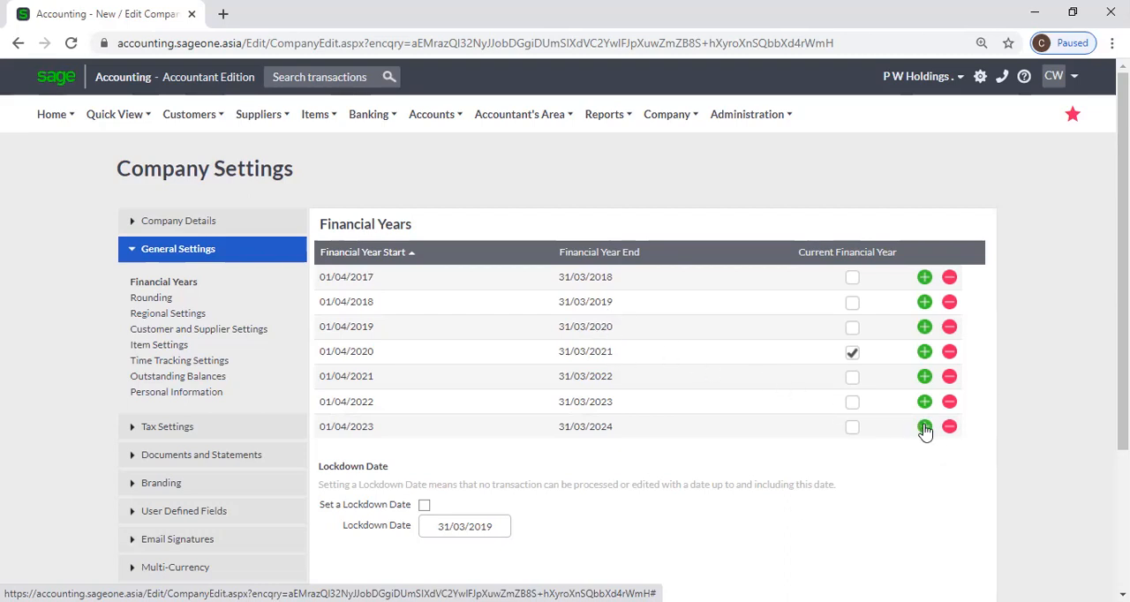
{"action": "left_click", "coordinate": [927, 428]}
{"action": "left_click", "coordinate": [950, 451]}
{"action": "left_click", "coordinate": [948, 427]}
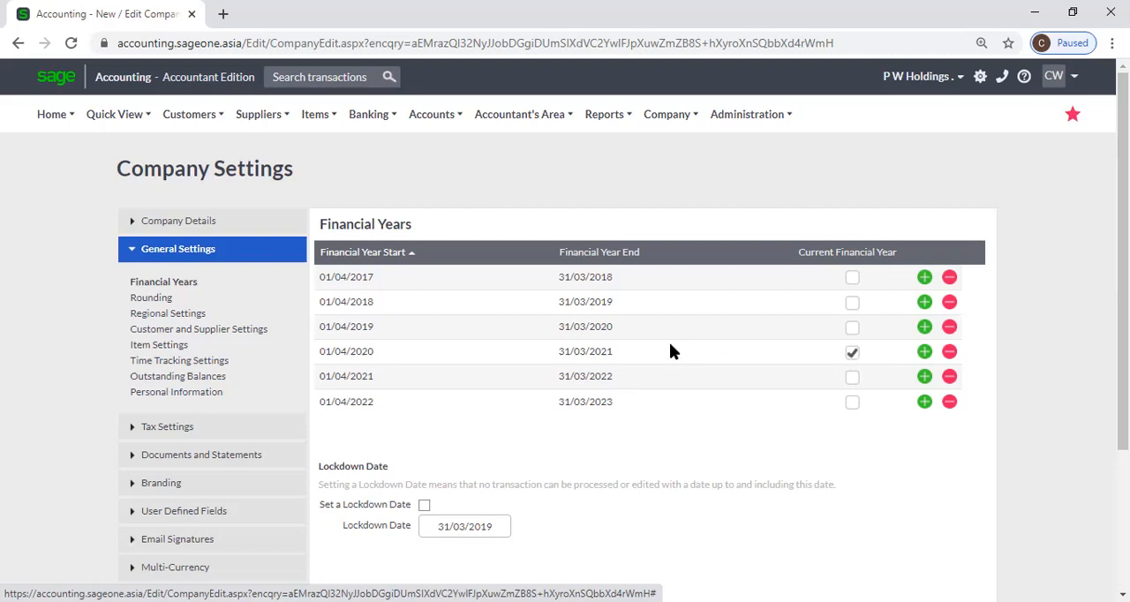
Enable the lockdown date with 31/03/2019 as its date, viewing the date picker without choosing another day
{"action": "scroll", "coordinate": [532, 361], "scroll_direction": "down", "scroll_amount": 2}
{"action": "scroll", "coordinate": [532, 360], "scroll_direction": "down", "scroll_amount": 1}
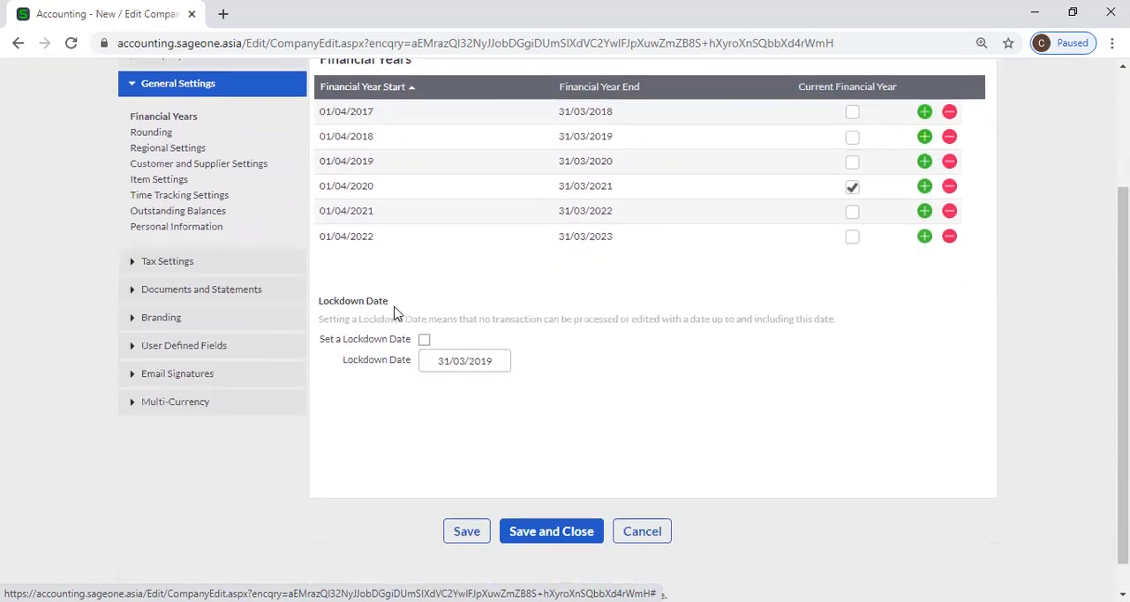
{"action": "left_click", "coordinate": [423, 342]}
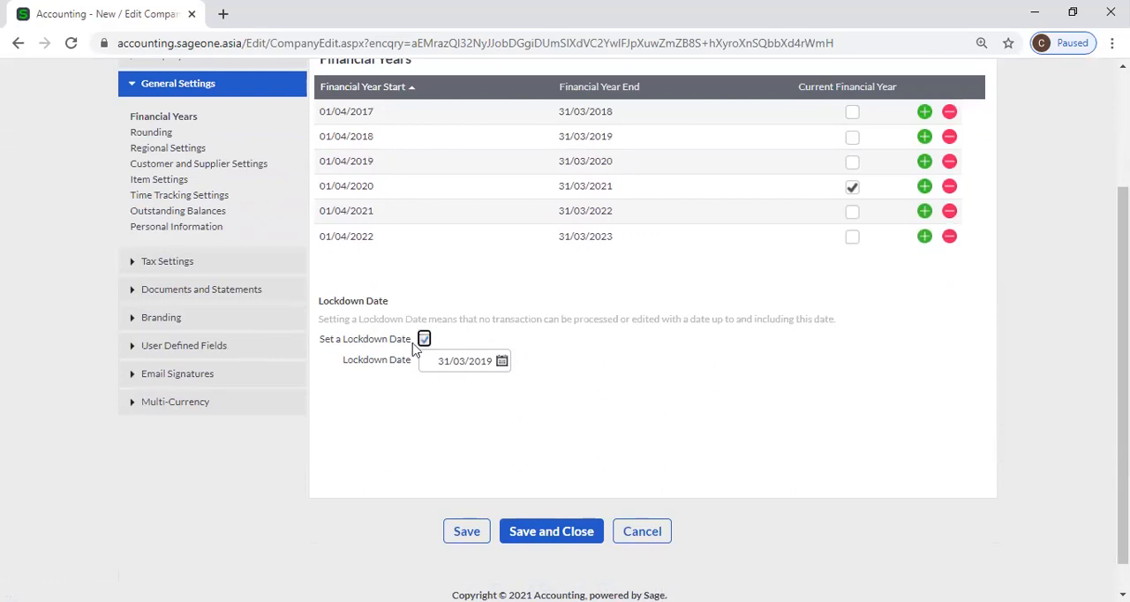
{"action": "left_click", "coordinate": [502, 362]}
{"action": "left_click", "coordinate": [632, 392]}
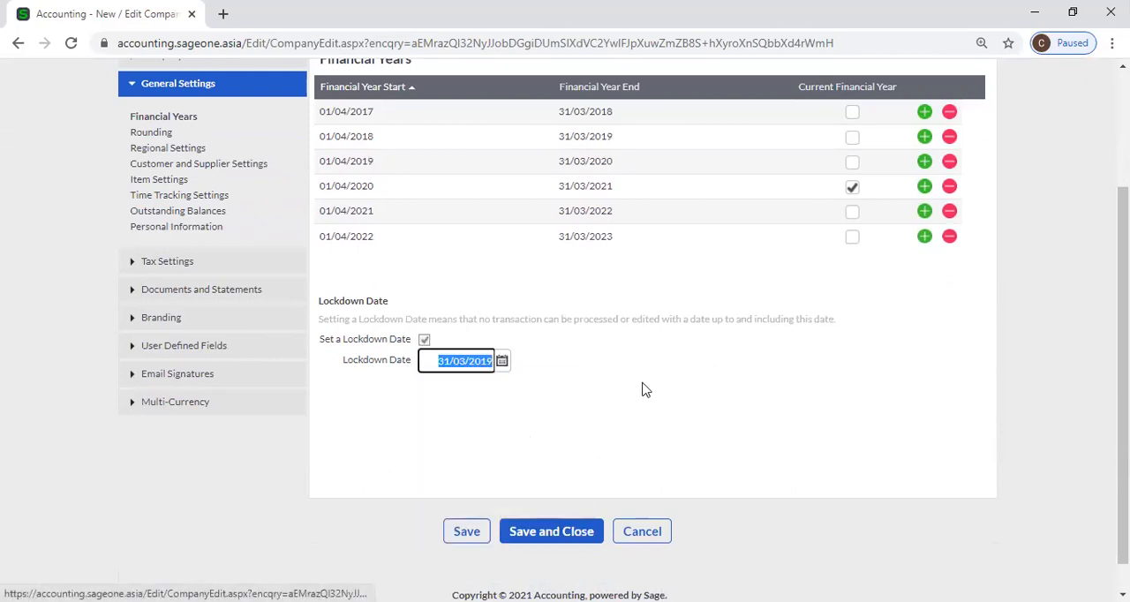
{"action": "left_click", "coordinate": [565, 386]}
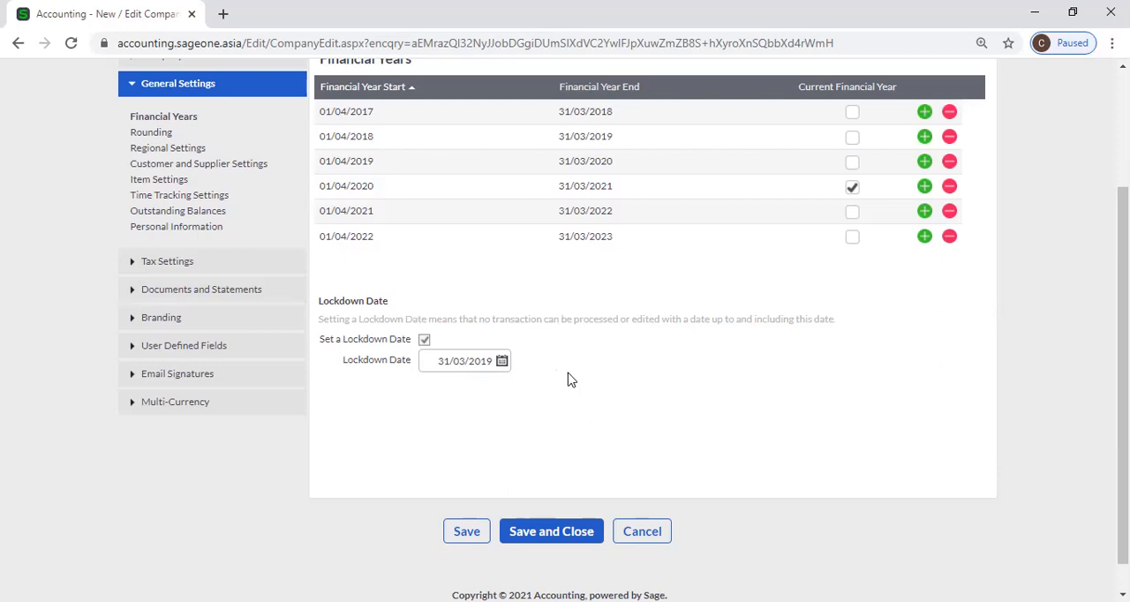
{"action": "scroll", "coordinate": [570, 380], "scroll_direction": "up", "scroll_amount": 1}
{"action": "scroll", "coordinate": [572, 382], "scroll_direction": "down", "scroll_amount": 1}
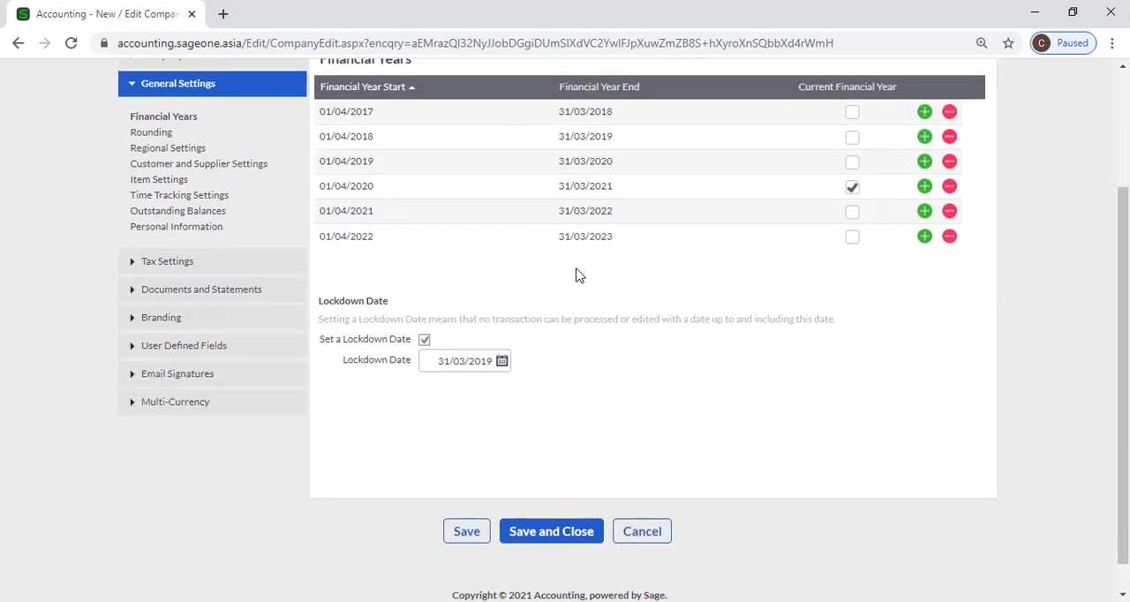
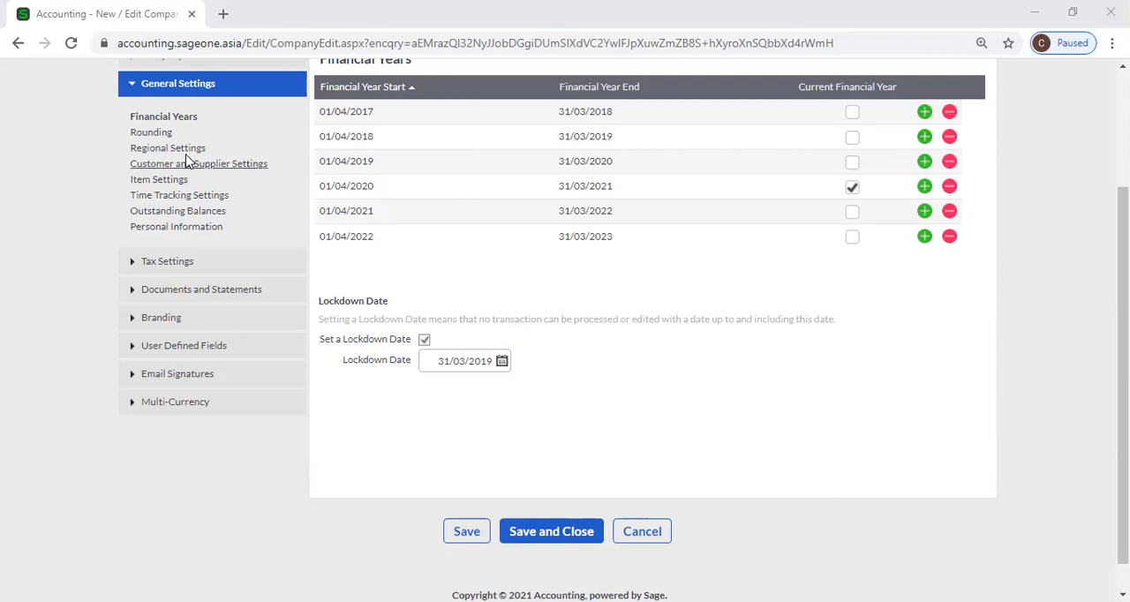
Open the Rounding settings, set the rounding type to Normal Rounding and round to the nearest 5 cents
{"action": "left_click", "coordinate": [154, 134]}
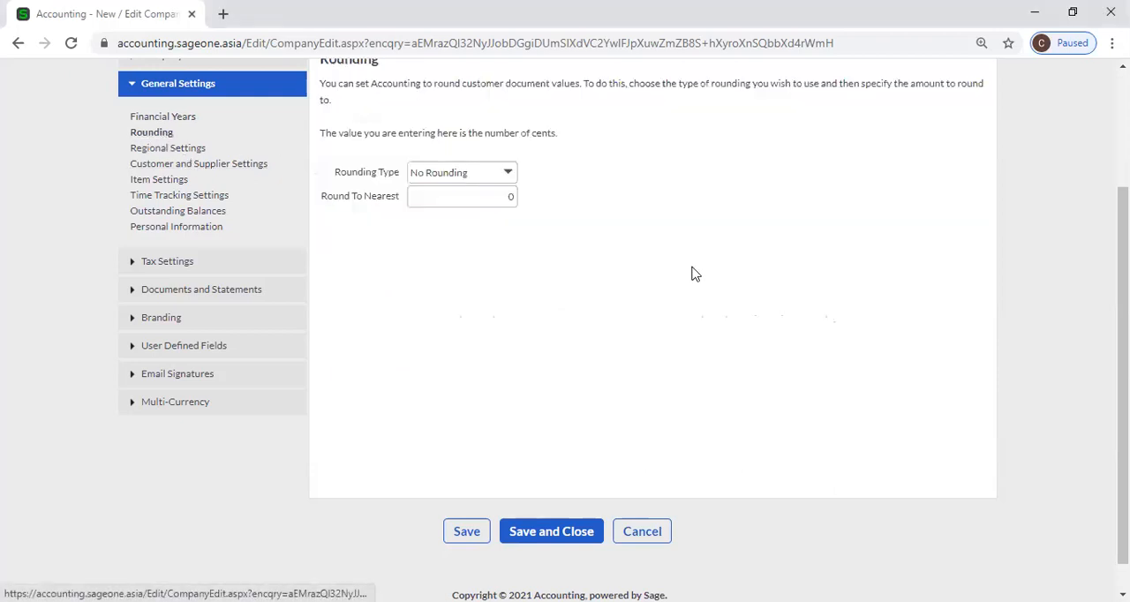
{"action": "scroll", "coordinate": [603, 221], "scroll_direction": "up", "scroll_amount": 1}
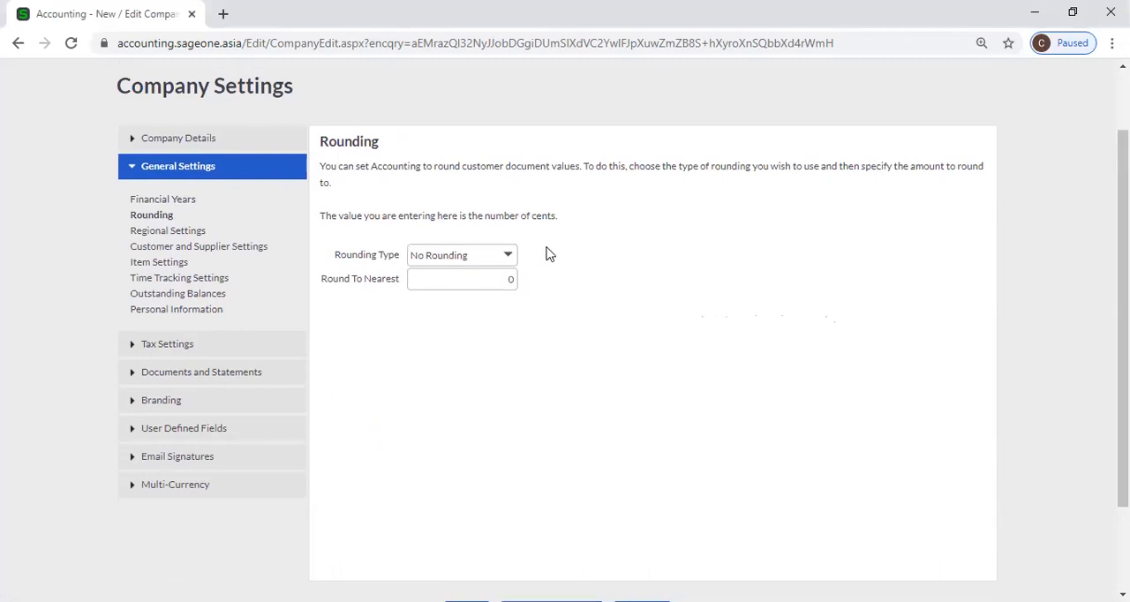
{"action": "left_click", "coordinate": [509, 259]}
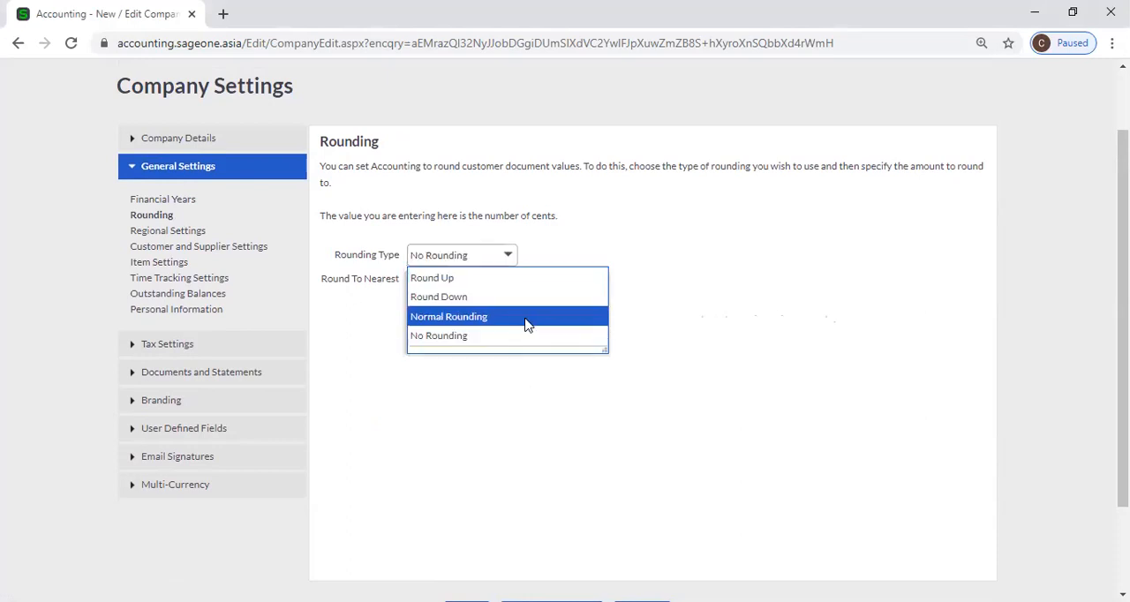
{"action": "left_click", "coordinate": [525, 317]}
{"action": "left_click", "coordinate": [491, 280]}
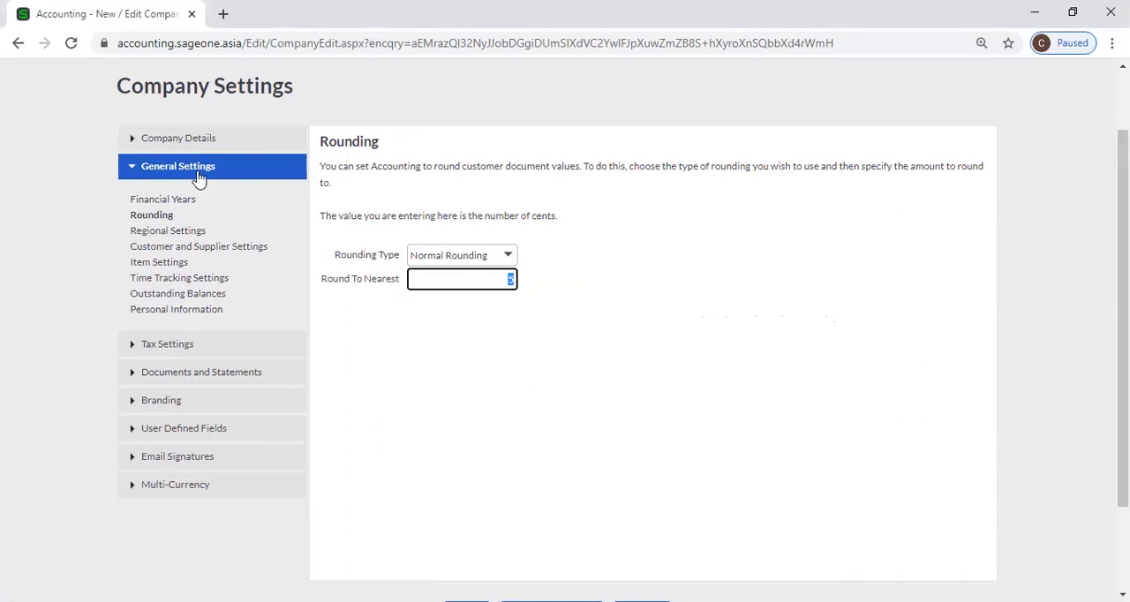
Review the Financial Years page, then return to Rounding and view the available rounding types without changing the selection
{"action": "left_click", "coordinate": [189, 202]}
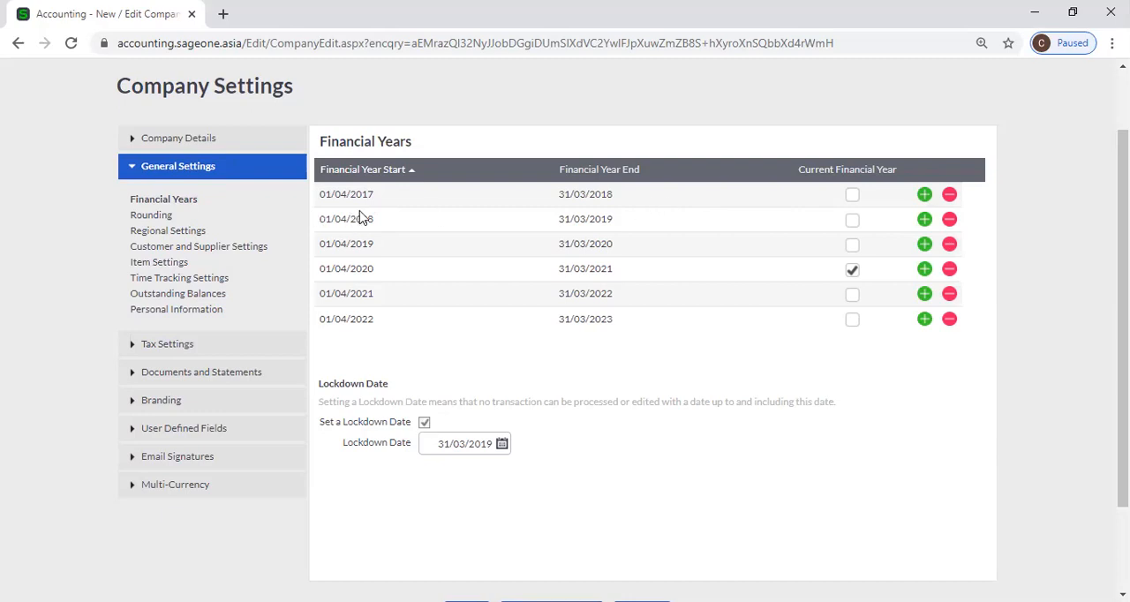
{"action": "scroll", "coordinate": [402, 211], "scroll_direction": "up", "scroll_amount": 2}
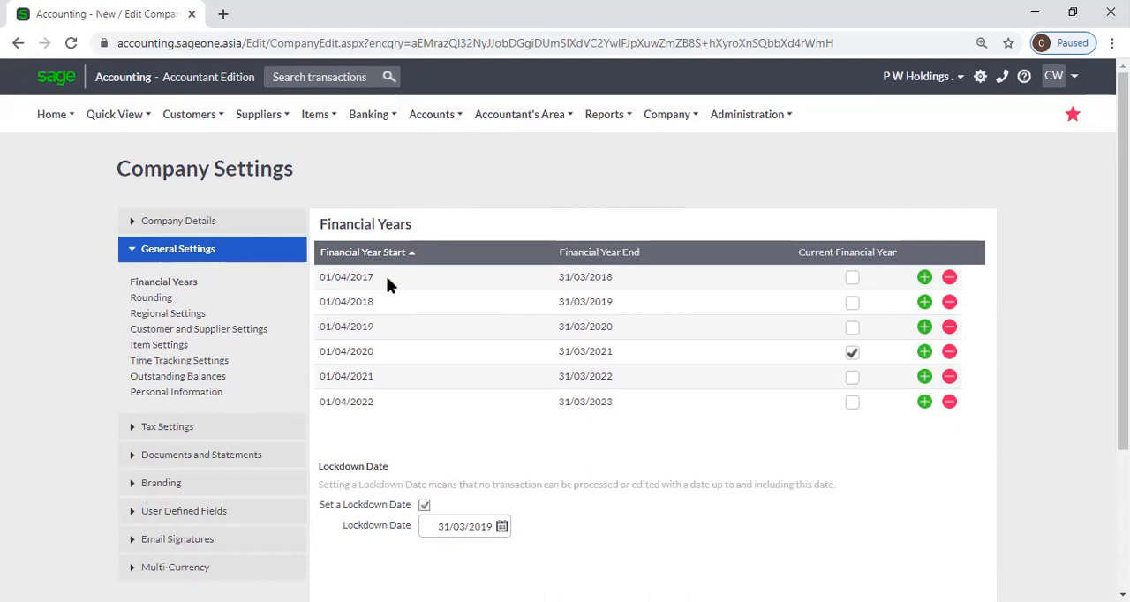
{"action": "left_click", "coordinate": [151, 300]}
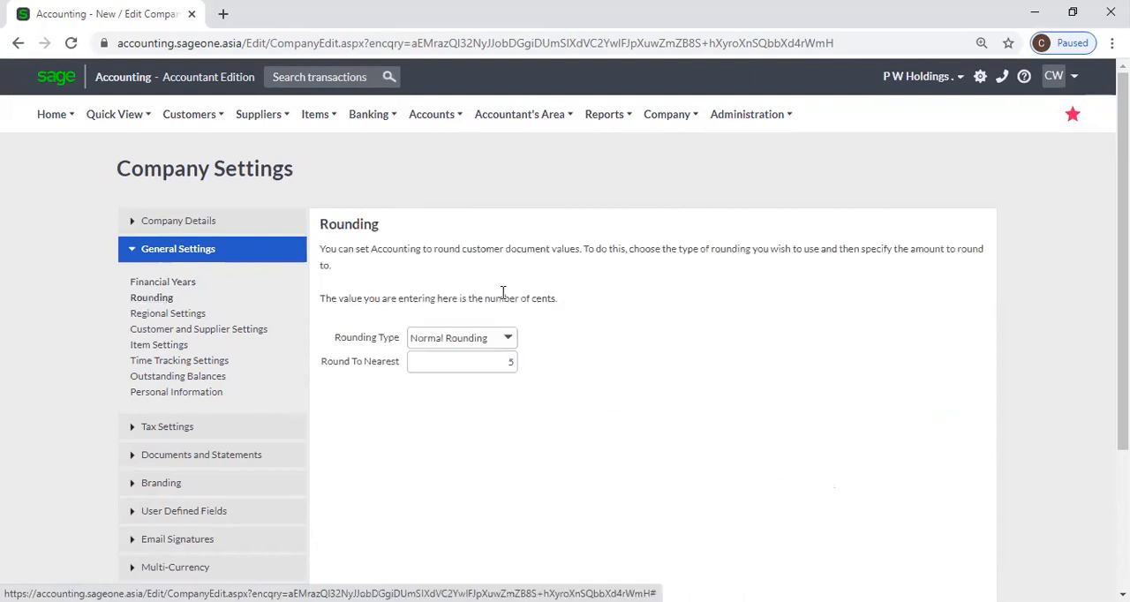
{"action": "left_click", "coordinate": [507, 338]}
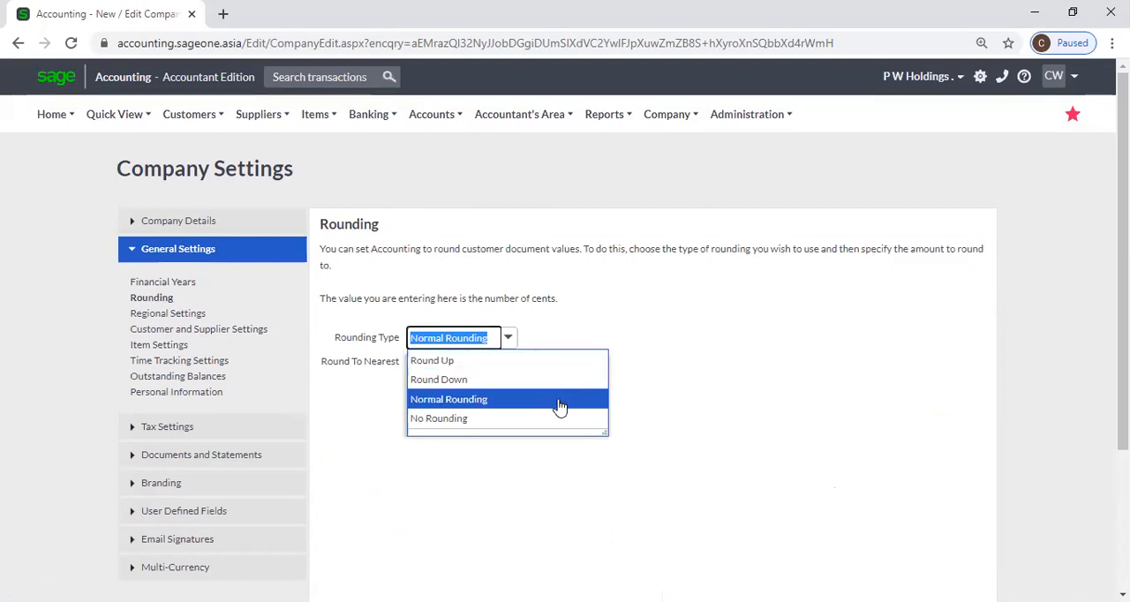
{"action": "left_click", "coordinate": [709, 382]}
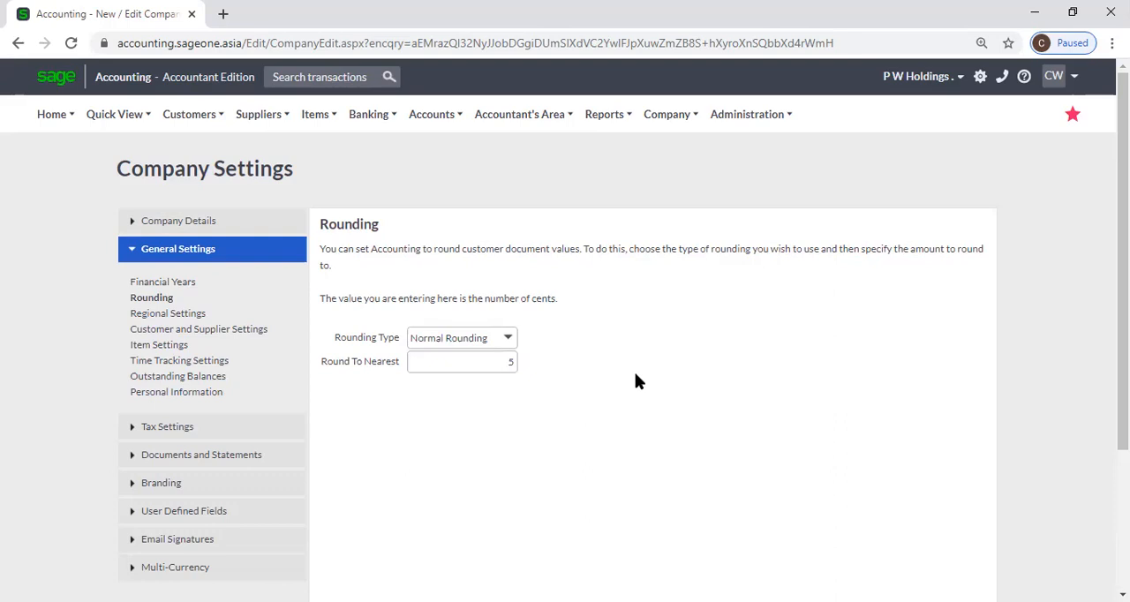
Try Round Up as the rounding type, then set the rounding type to No Rounding
{"action": "left_click", "coordinate": [507, 342]}
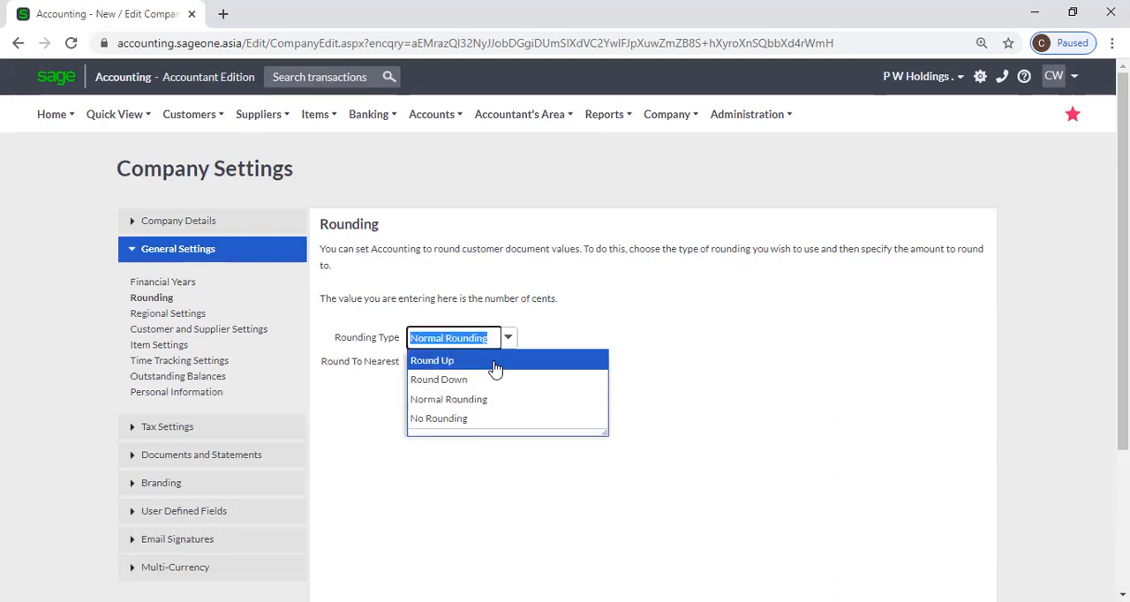
{"action": "left_click", "coordinate": [495, 368]}
{"action": "double_click", "coordinate": [509, 361]}
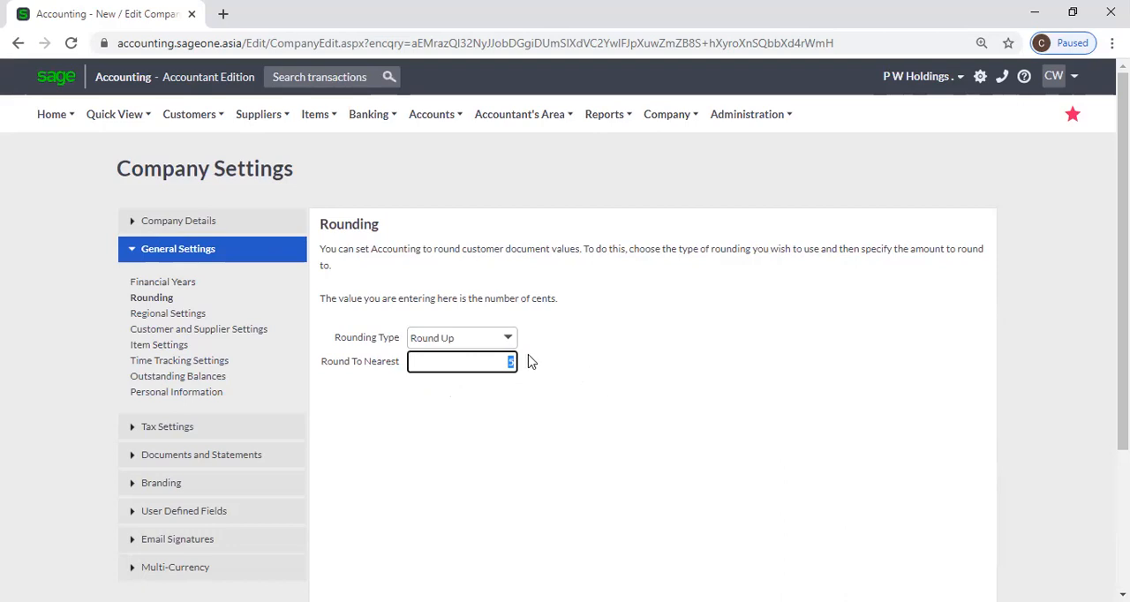
{"action": "left_click", "coordinate": [508, 339]}
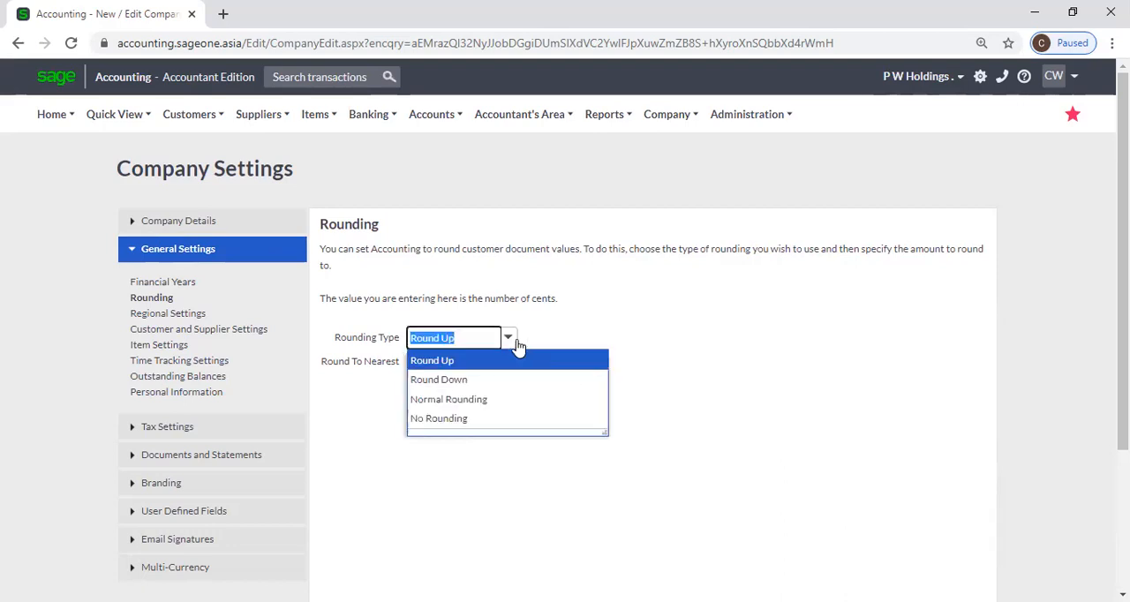
{"action": "left_click", "coordinate": [508, 420]}
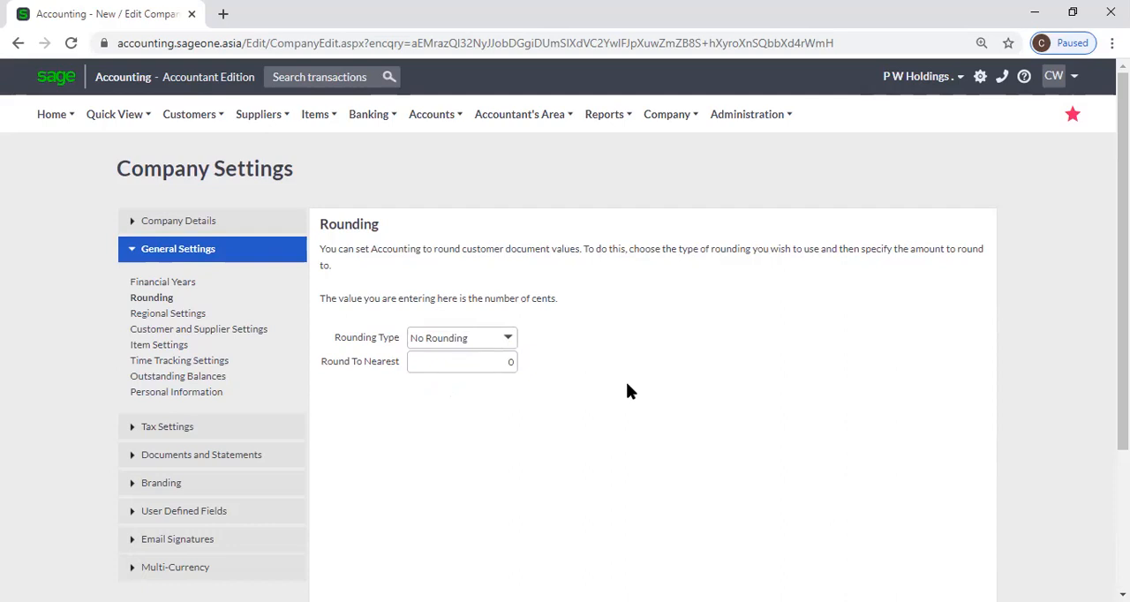
Open Regional Settings, duplicate the browser tab and switch to the duplicate
{"action": "scroll", "coordinate": [631, 389], "scroll_direction": "down", "scroll_amount": 1}
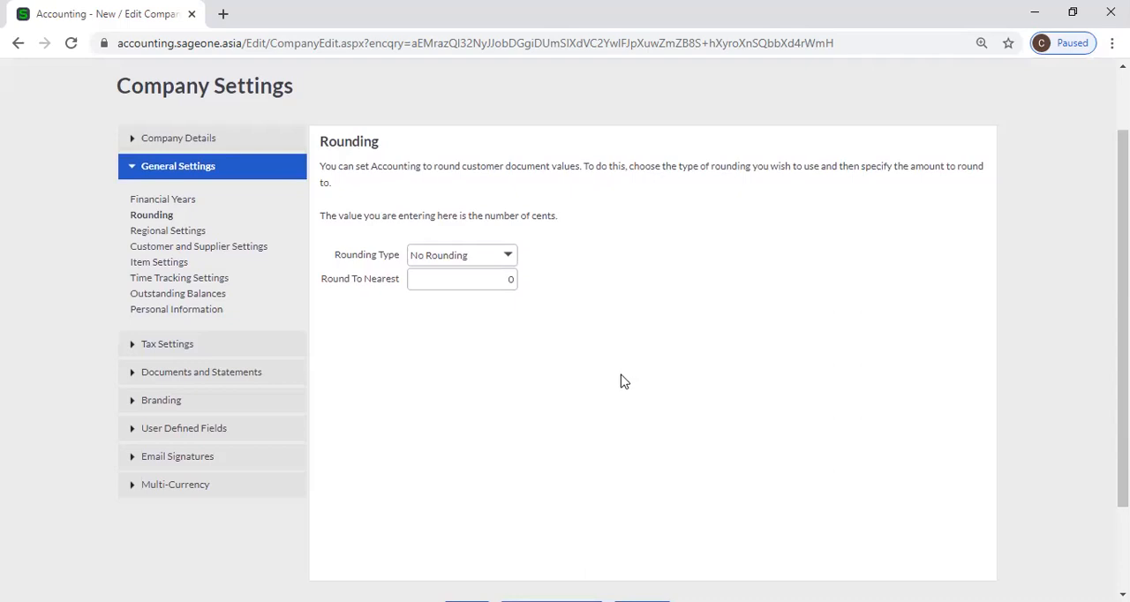
{"action": "left_click", "coordinate": [196, 237]}
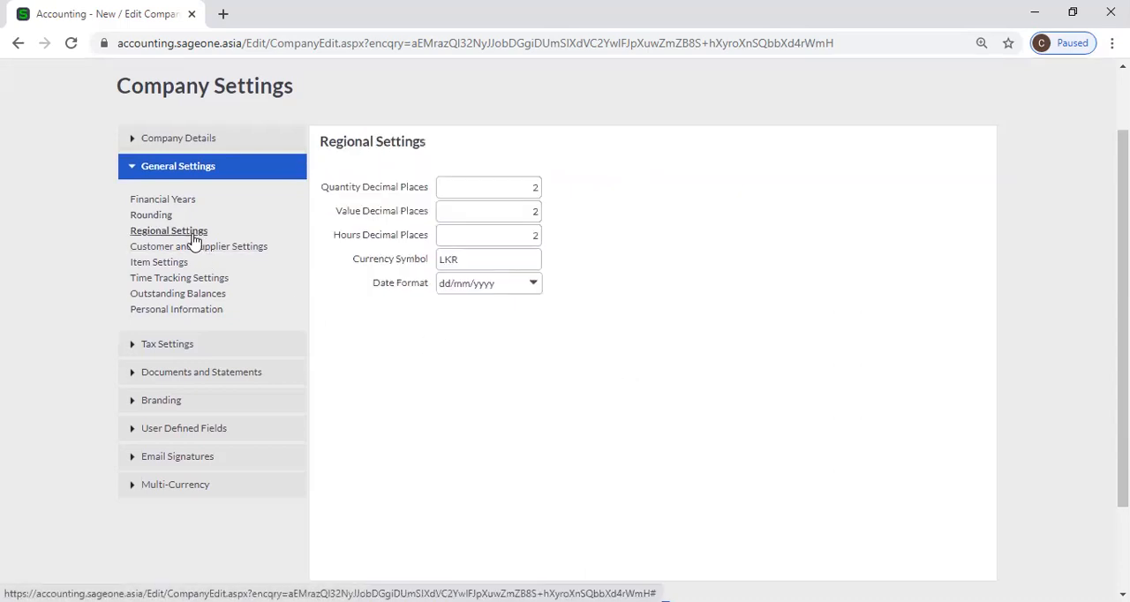
{"action": "scroll", "coordinate": [660, 353], "scroll_direction": "up", "scroll_amount": 1}
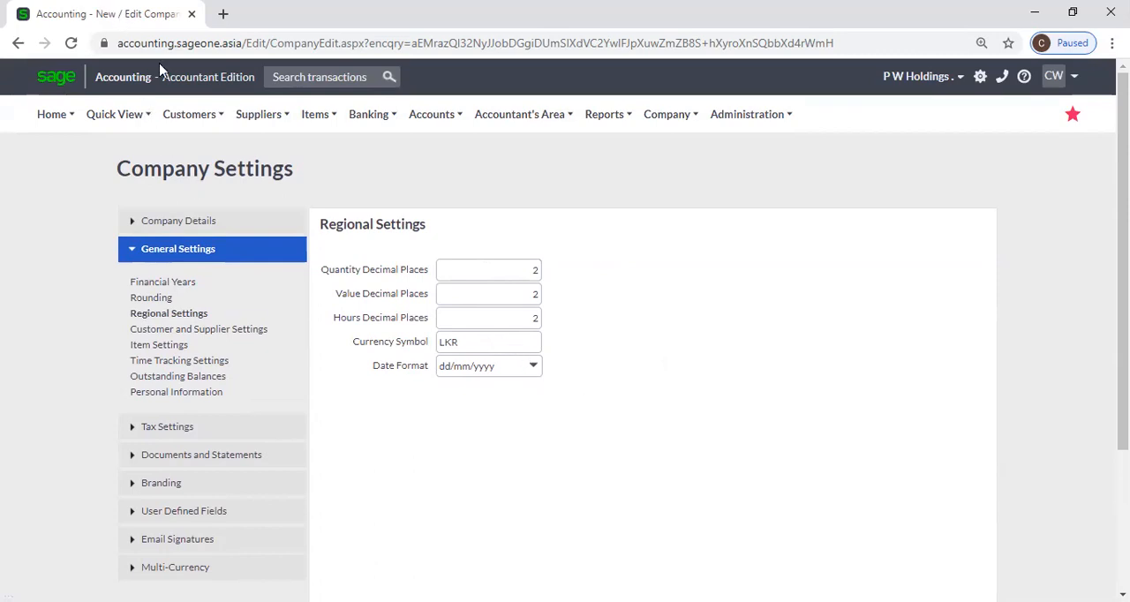
{"action": "right_click", "coordinate": [119, 13]}
{"action": "left_click", "coordinate": [177, 112]}
{"action": "left_click", "coordinate": [132, 18]}
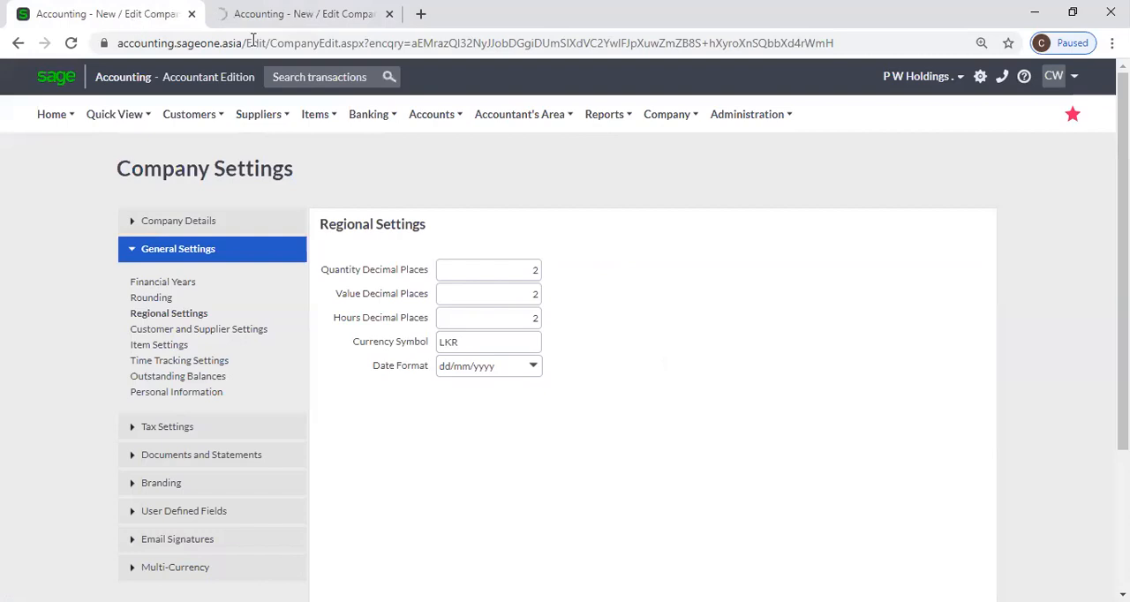
{"action": "left_click", "coordinate": [270, 15]}
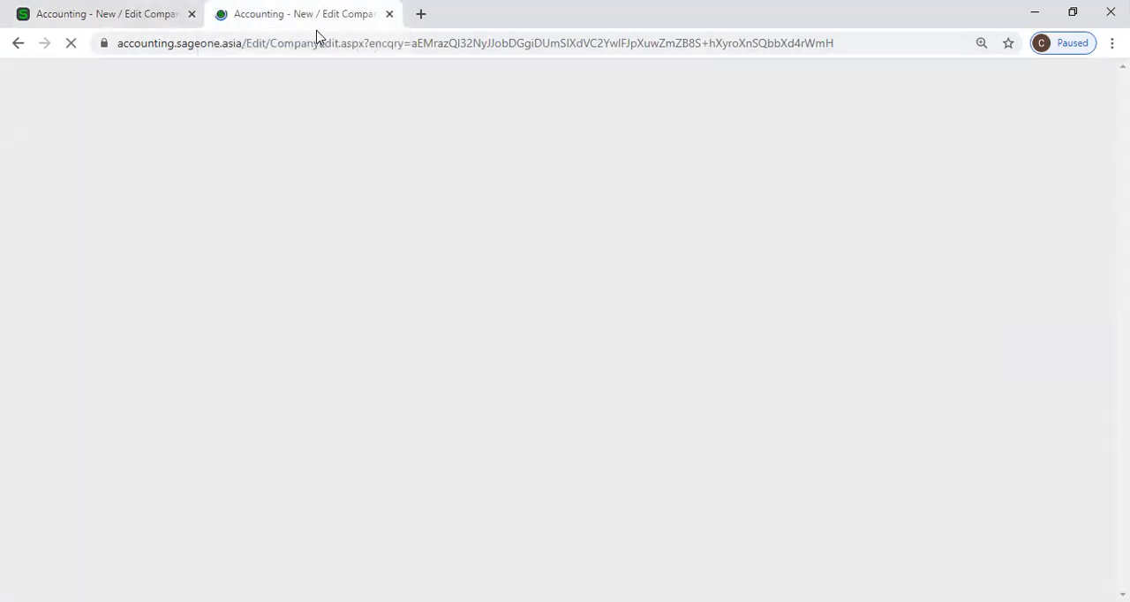
{"action": "left_click", "coordinate": [136, 15]}
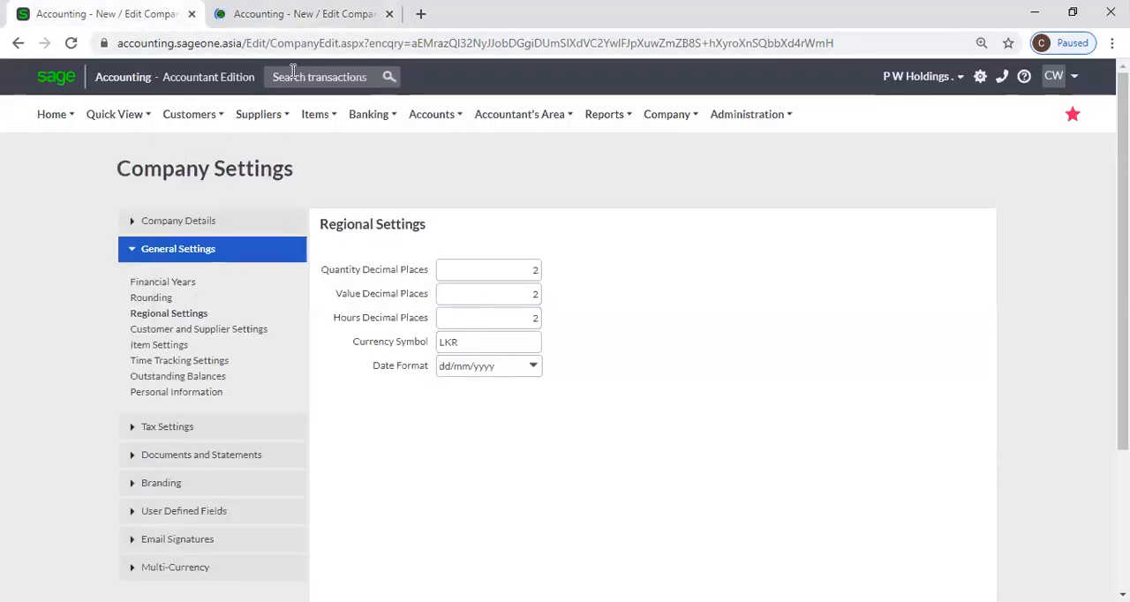
{"action": "left_click", "coordinate": [302, 16]}
Start a new customer quote from the Customer Quotes list in the duplicated browser tab
{"action": "mouse_move", "coordinate": [206, 126]}
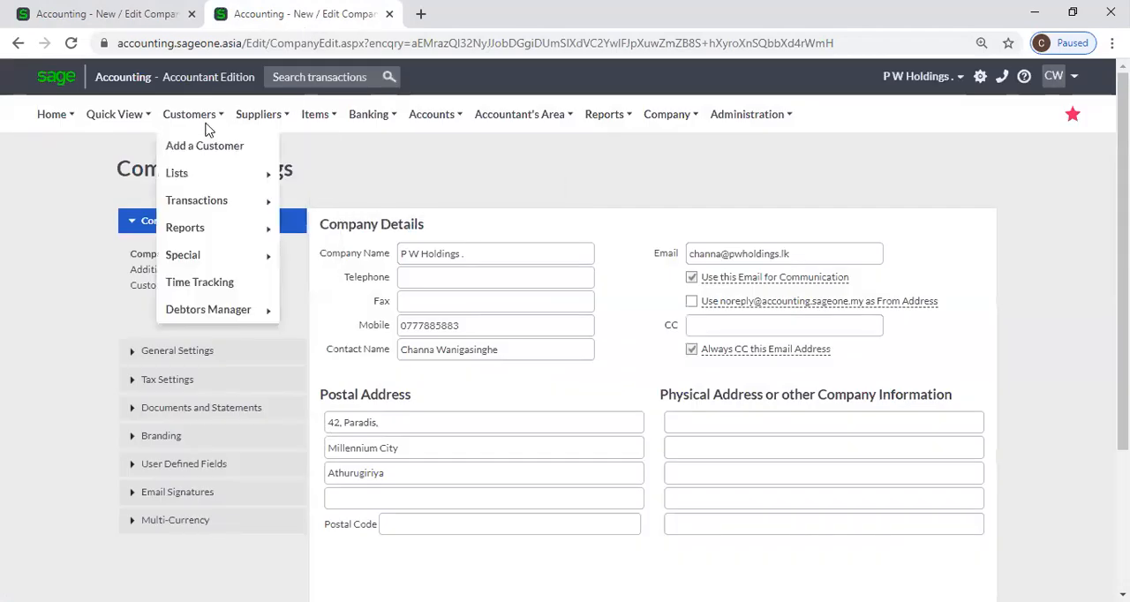
{"action": "mouse_move", "coordinate": [216, 207]}
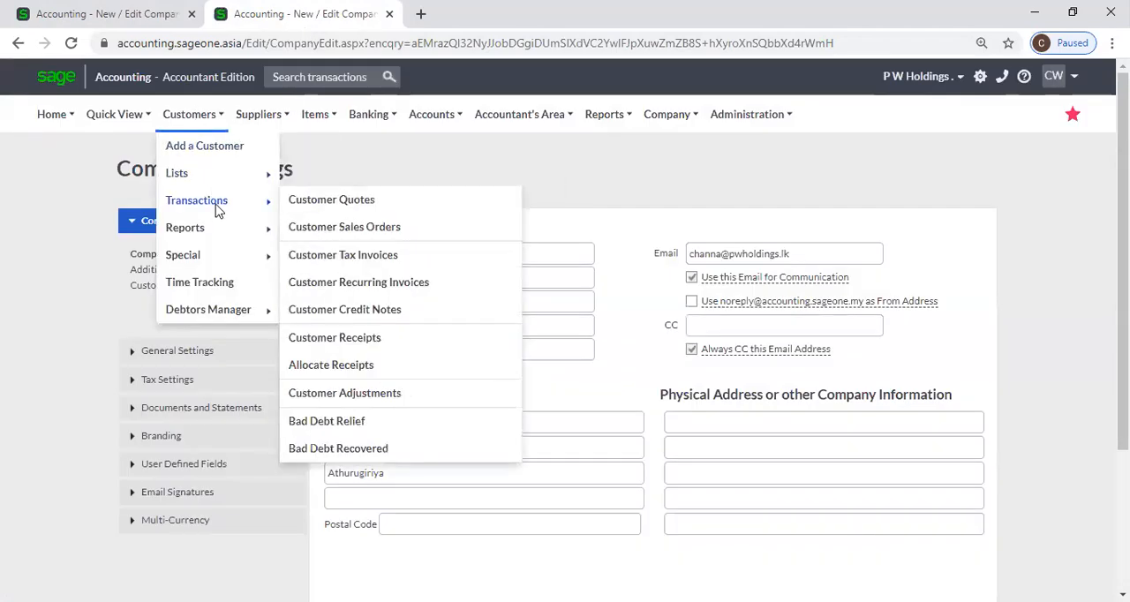
{"action": "left_click", "coordinate": [358, 202]}
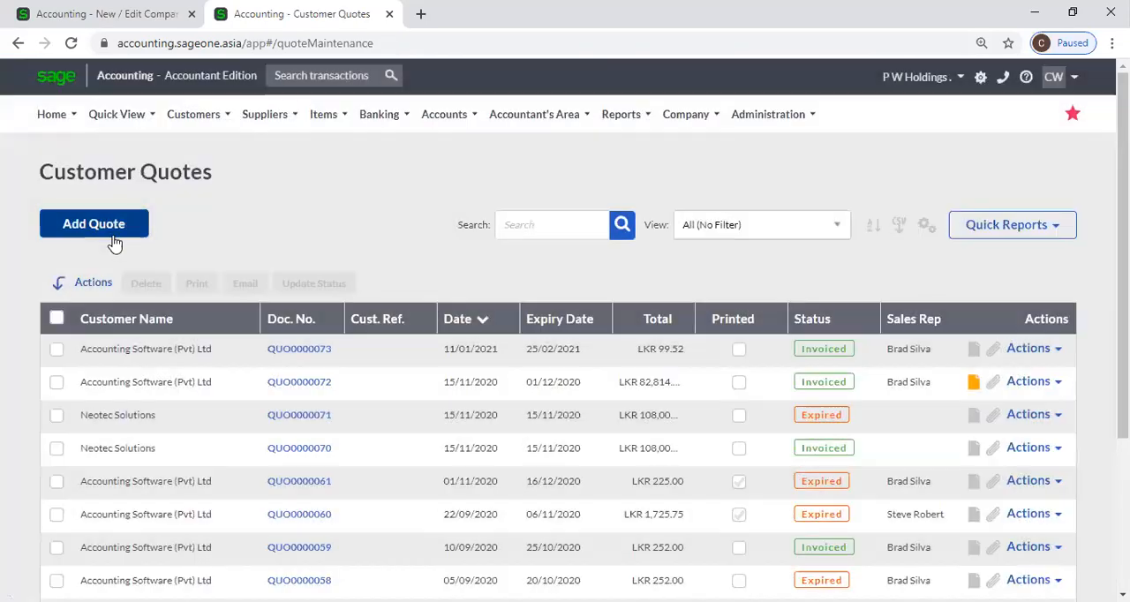
{"action": "left_click", "coordinate": [113, 237]}
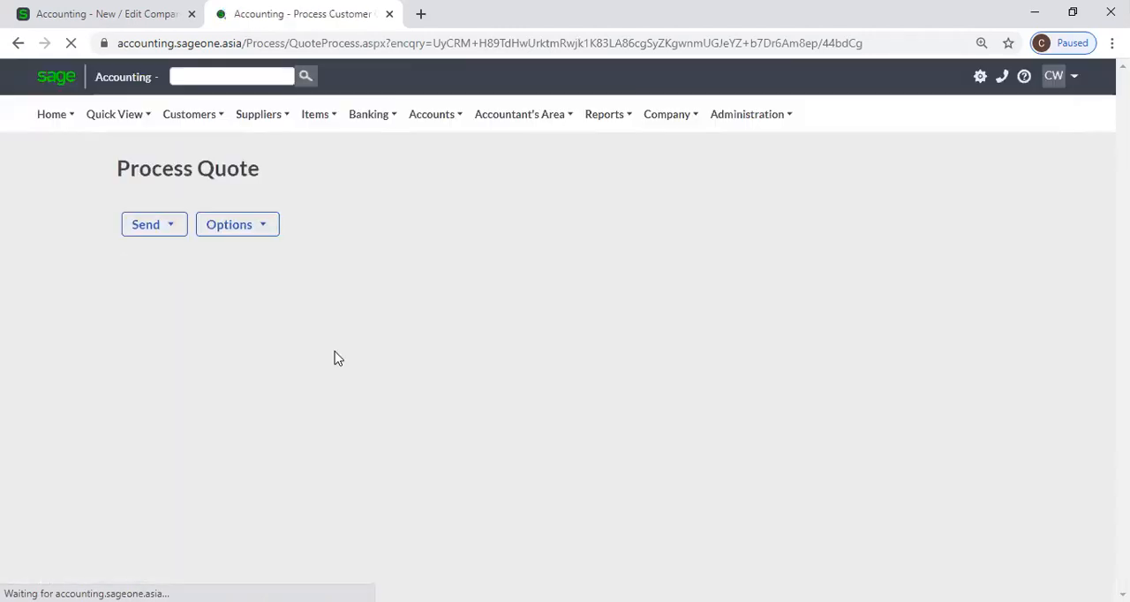
{"action": "scroll", "coordinate": [395, 365], "scroll_direction": "down", "scroll_amount": 2}
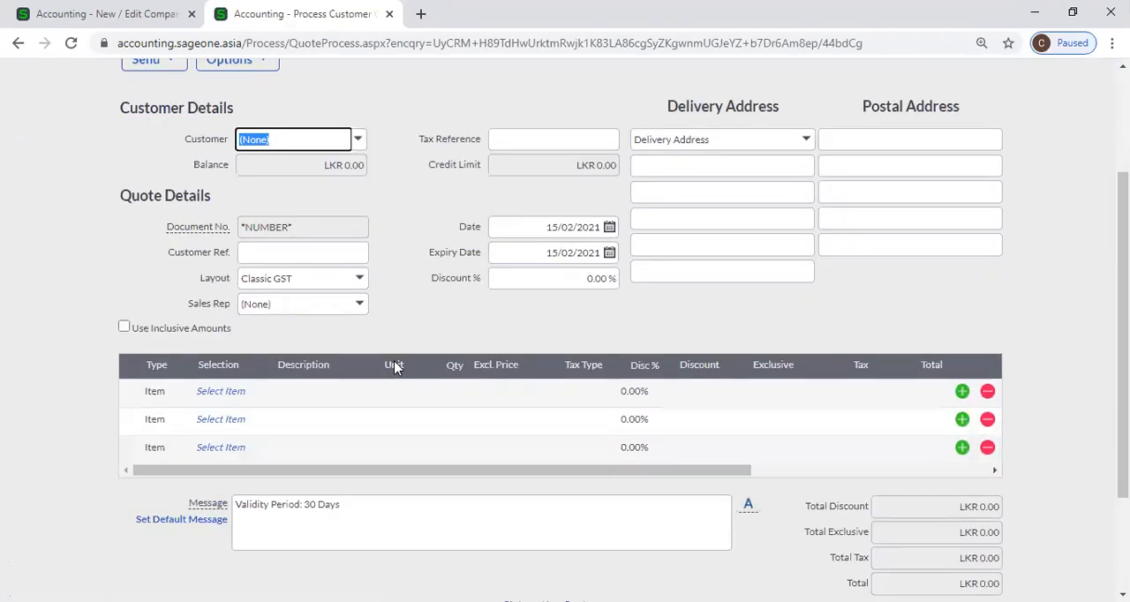
{"action": "left_click", "coordinate": [224, 393]}
{"action": "left_click", "coordinate": [261, 389]}
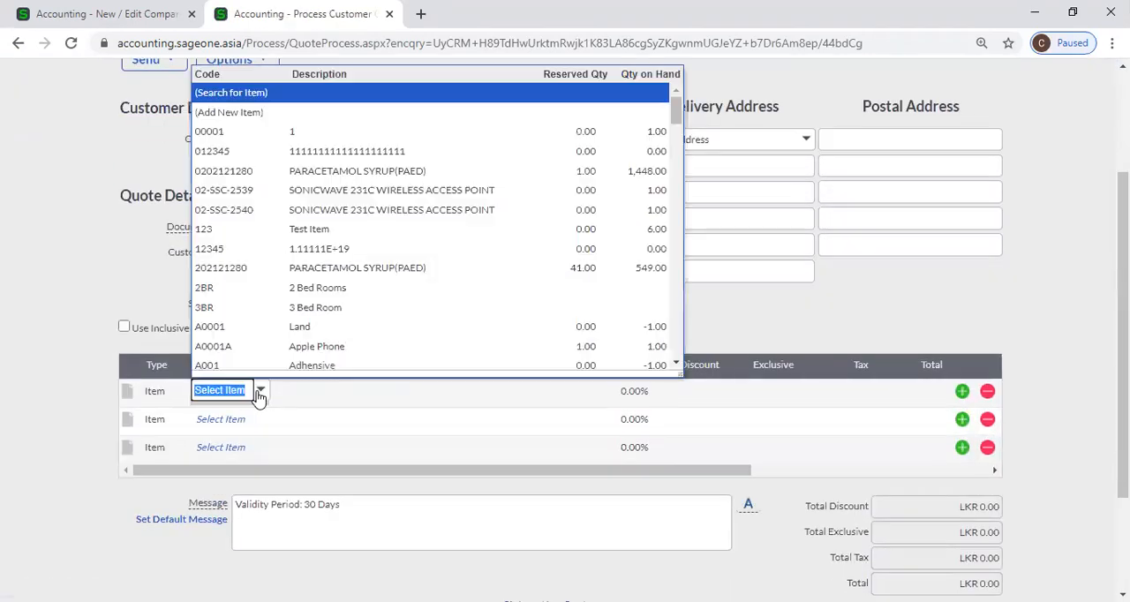
{"action": "left_click", "coordinate": [348, 175]}
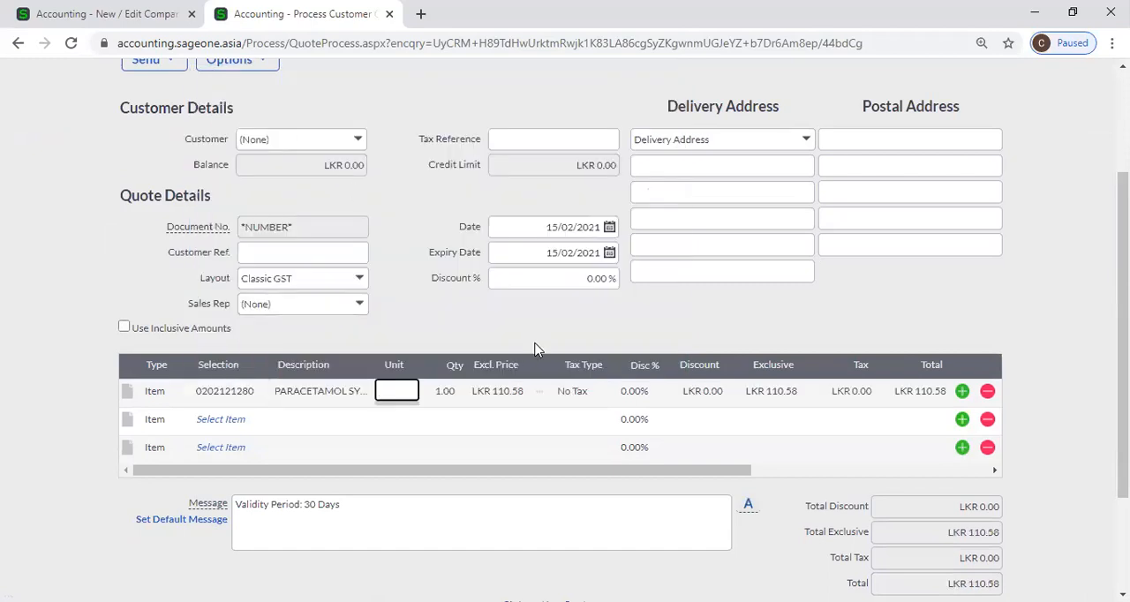
{"action": "key", "text": "Tab"}
{"action": "left_click", "coordinate": [443, 392]}
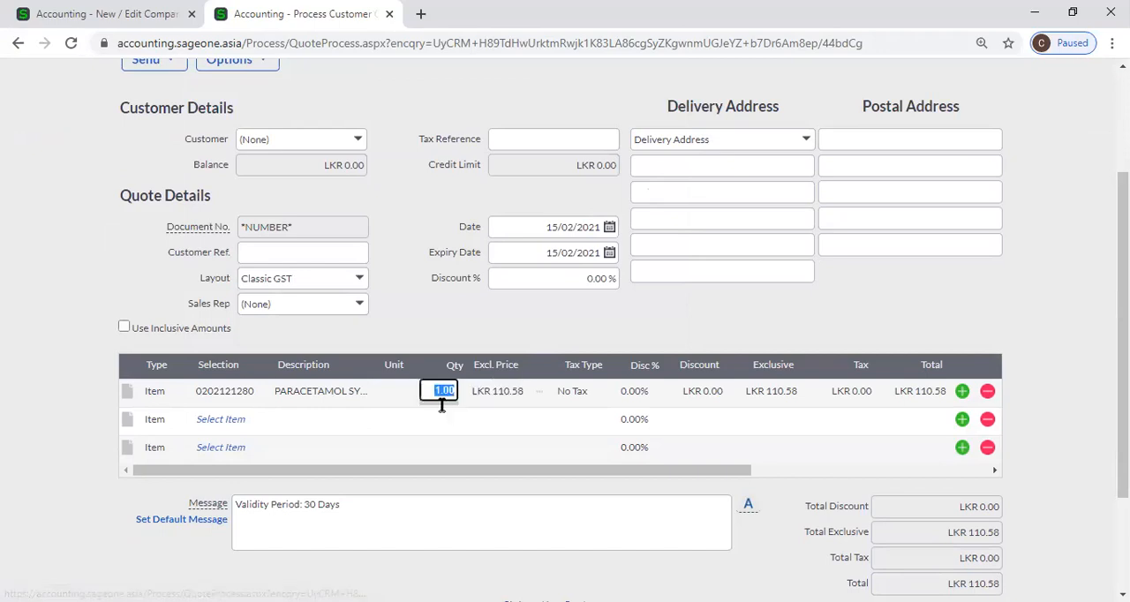
Compare the Quantity Decimal Places setting in Regional Settings with the decimals of the first quote line's quantity
{"action": "left_click", "coordinate": [27, 18]}
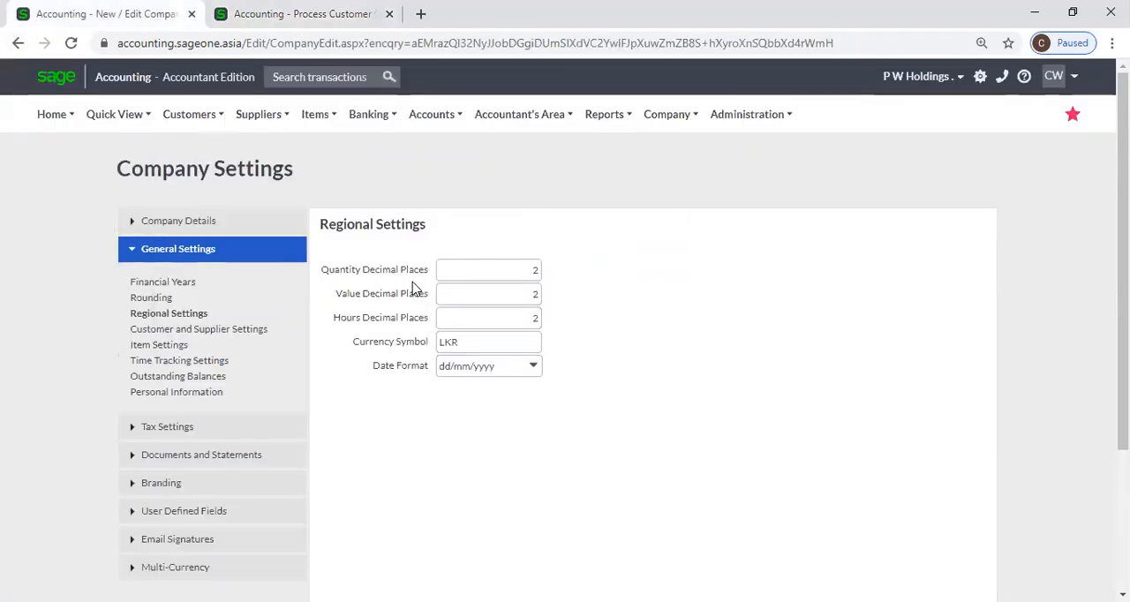
{"action": "left_click", "coordinate": [477, 271]}
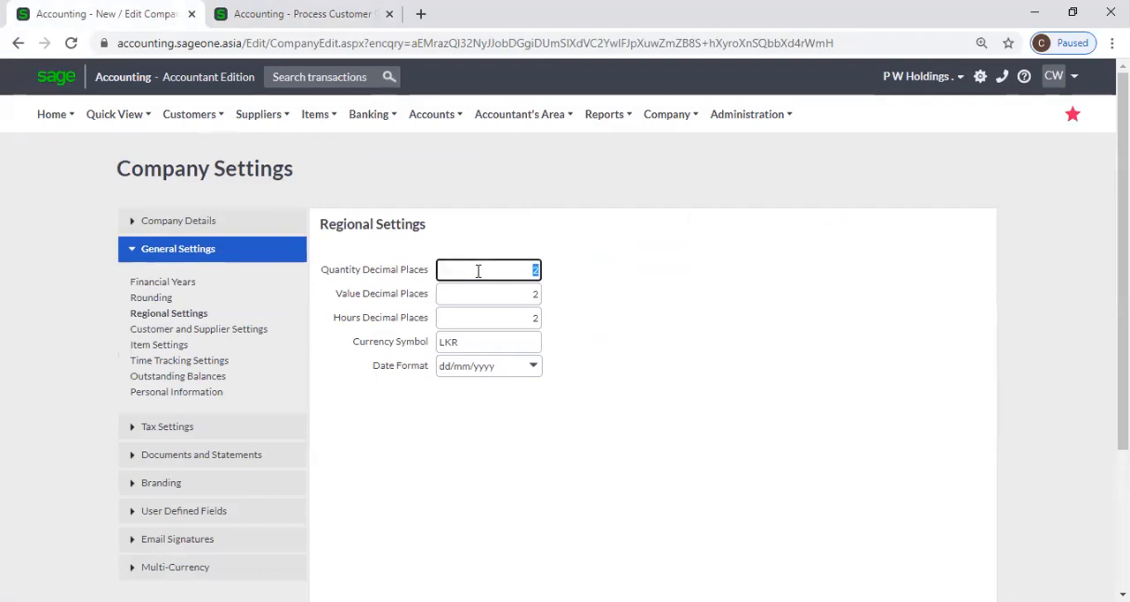
{"action": "left_click", "coordinate": [305, 15]}
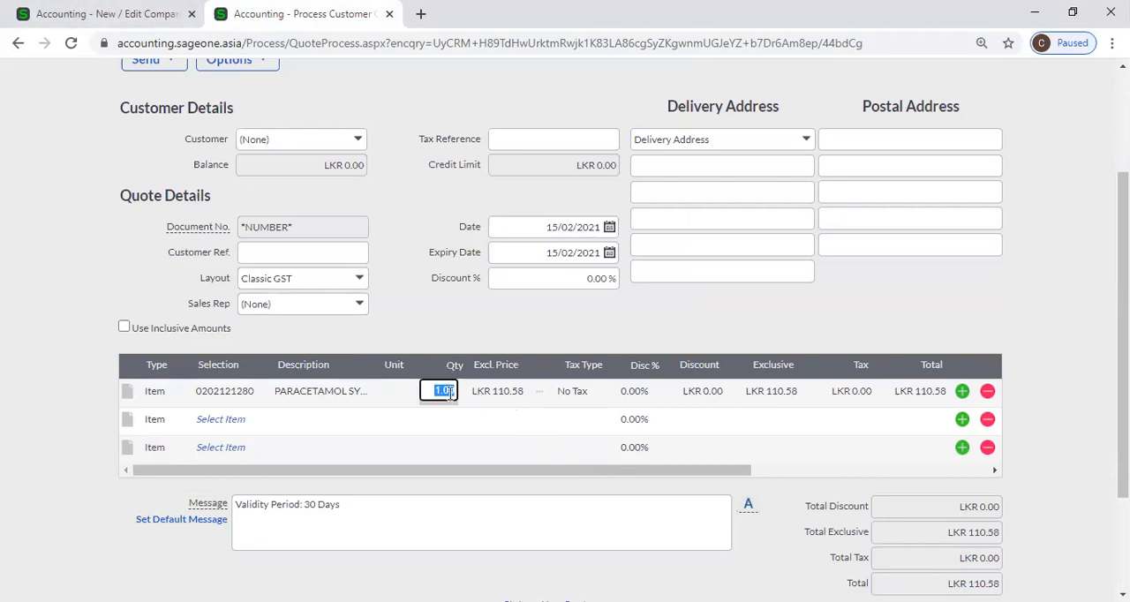
{"action": "left_click", "coordinate": [110, 16]}
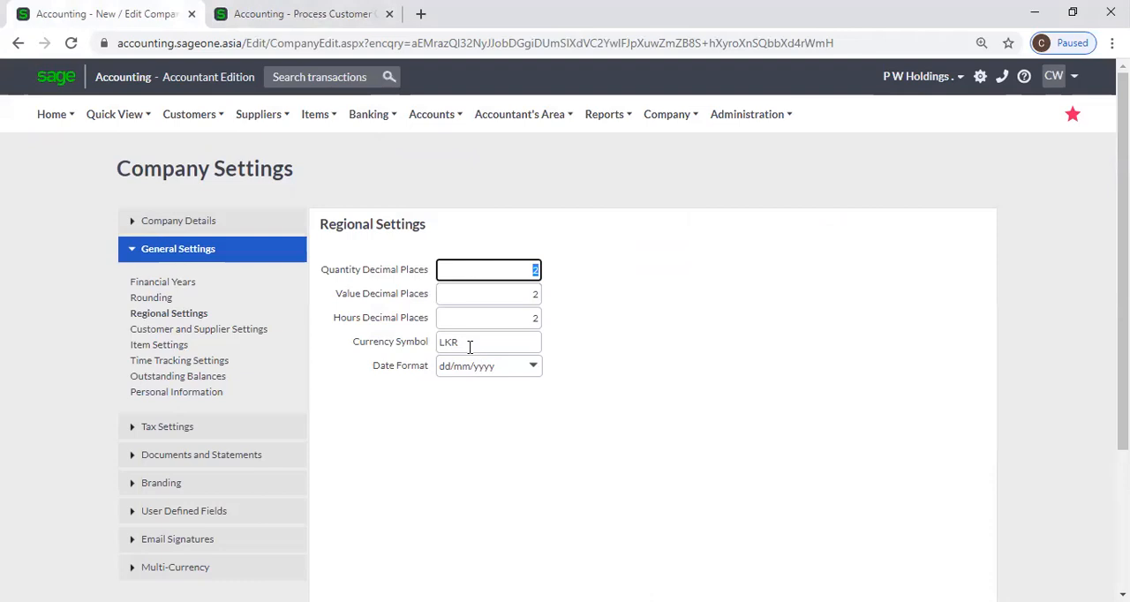
{"action": "left_click", "coordinate": [252, 20]}
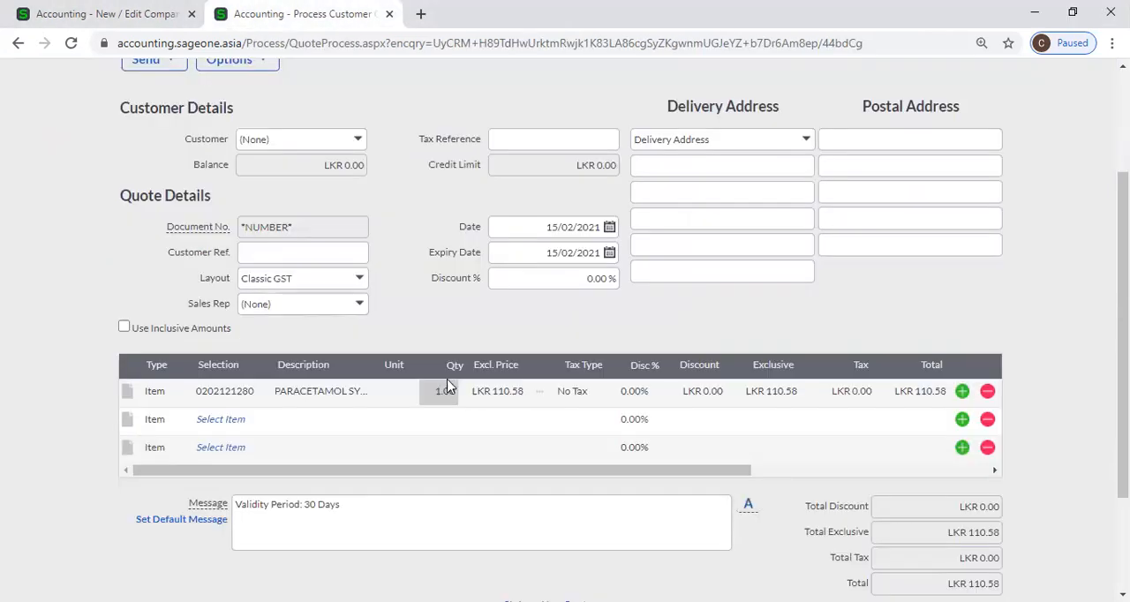
{"action": "left_click", "coordinate": [452, 393]}
Set Quantity Decimal Places to 3 in Regional Settings and return to the customer quote
{"action": "left_click", "coordinate": [133, 13]}
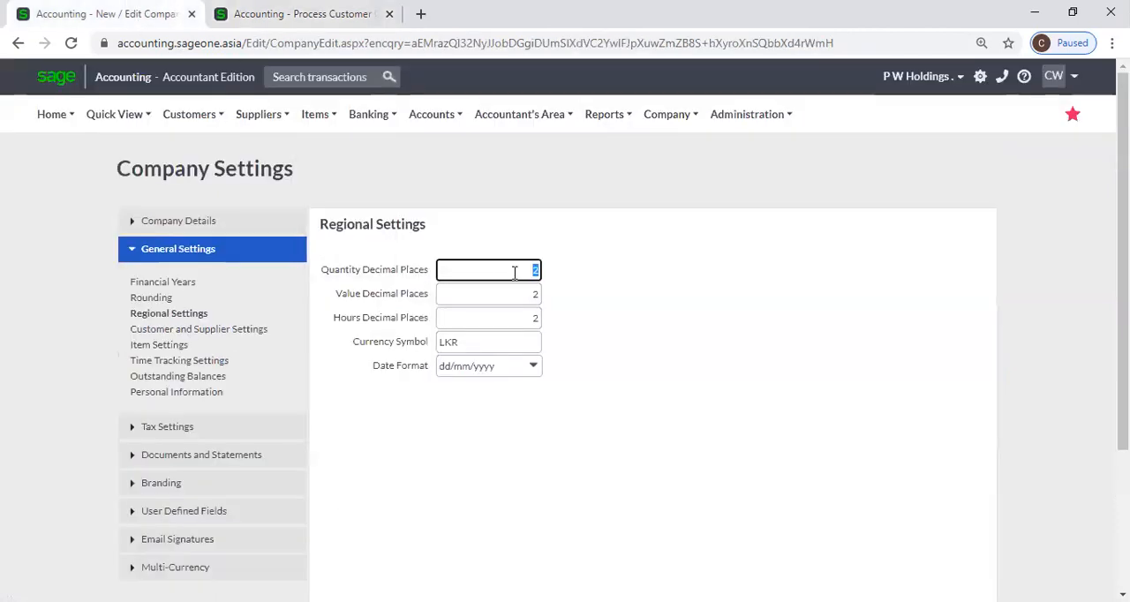
{"action": "left_click", "coordinate": [622, 306]}
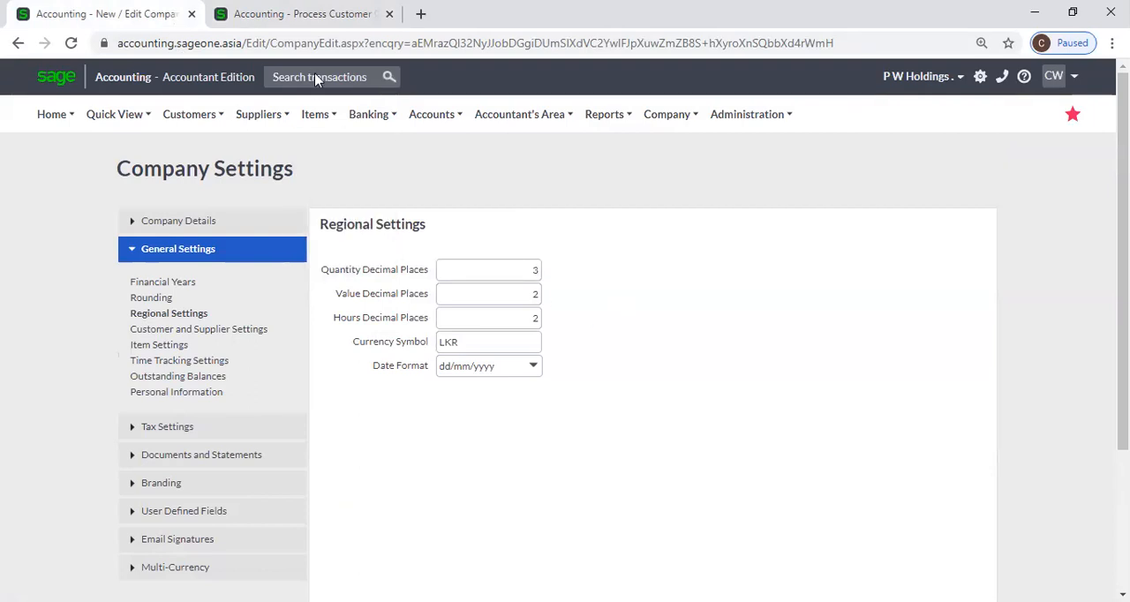
{"action": "left_click", "coordinate": [300, 18]}
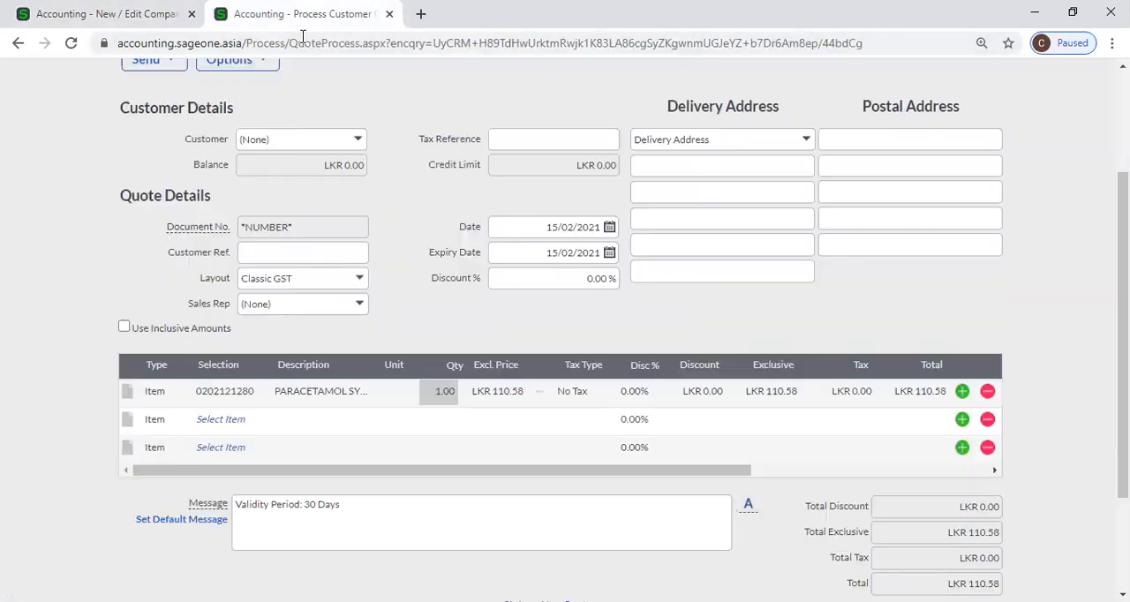
Set Quantity Decimal Places to 0 in Regional Settings
{"action": "left_click", "coordinate": [444, 396]}
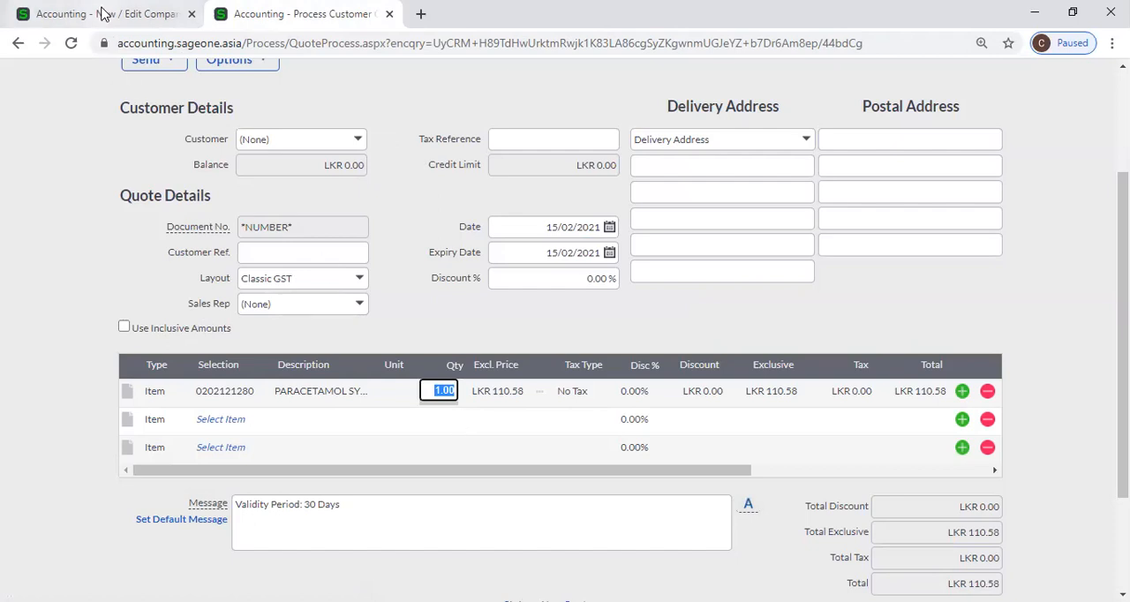
{"action": "left_click", "coordinate": [168, 14]}
{"action": "left_click", "coordinate": [477, 269]}
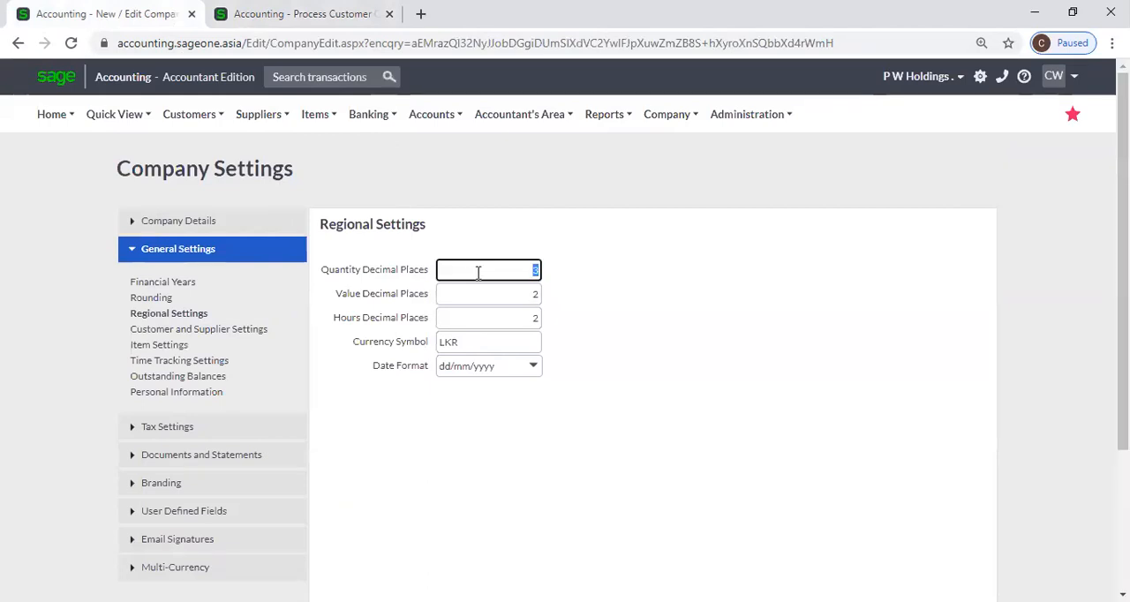
{"action": "key", "text": "BackSpace"}
{"action": "left_click", "coordinate": [734, 375]}
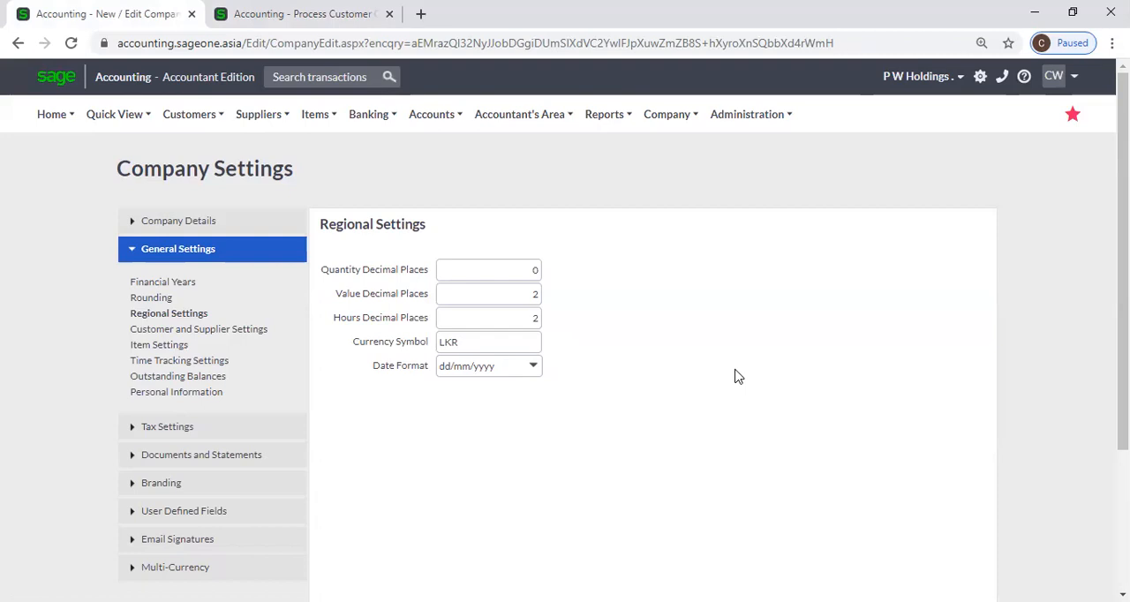
Check the first quote line's quantity against the Quantity Decimal Places setting in Regional Settings
{"action": "key", "text": "ctrl+Tab"}
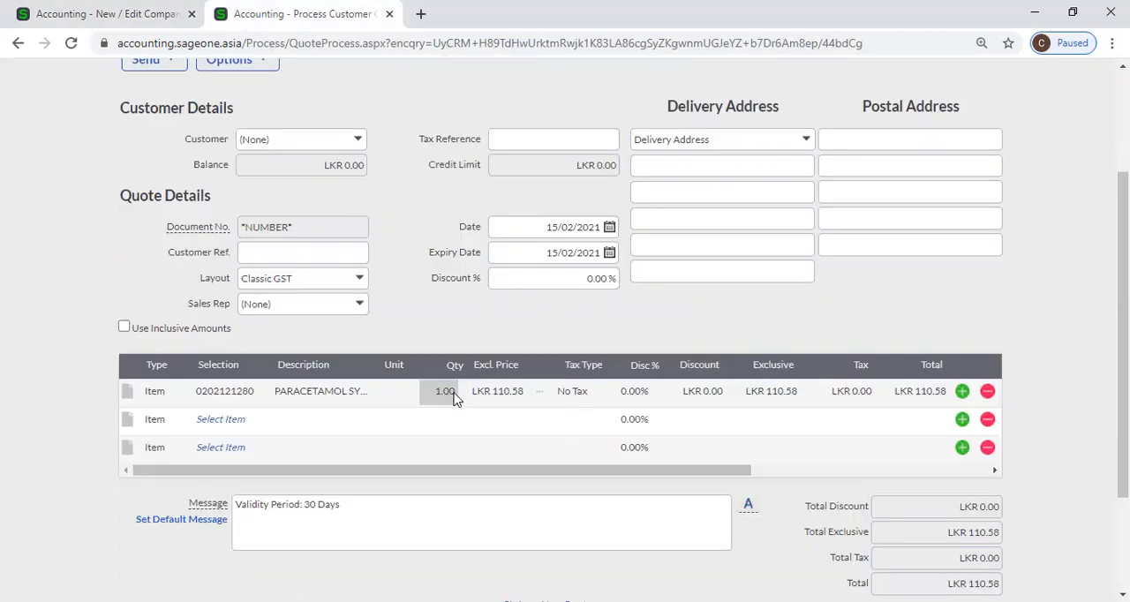
{"action": "left_click", "coordinate": [126, 15]}
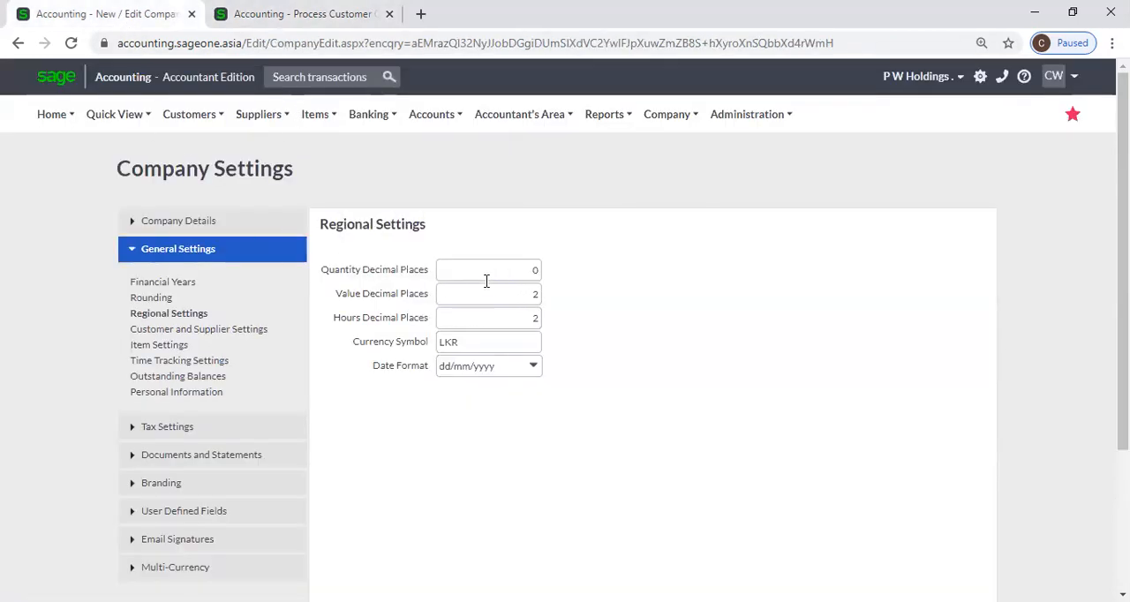
{"action": "key", "text": "ctrl+Tab"}
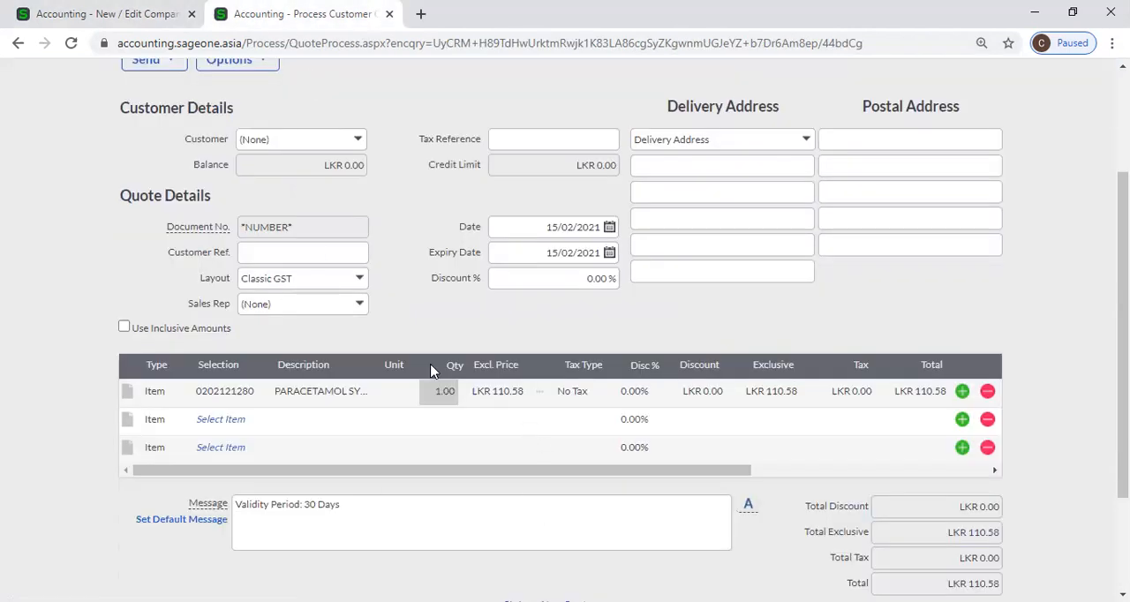
{"action": "left_click", "coordinate": [101, 14]}
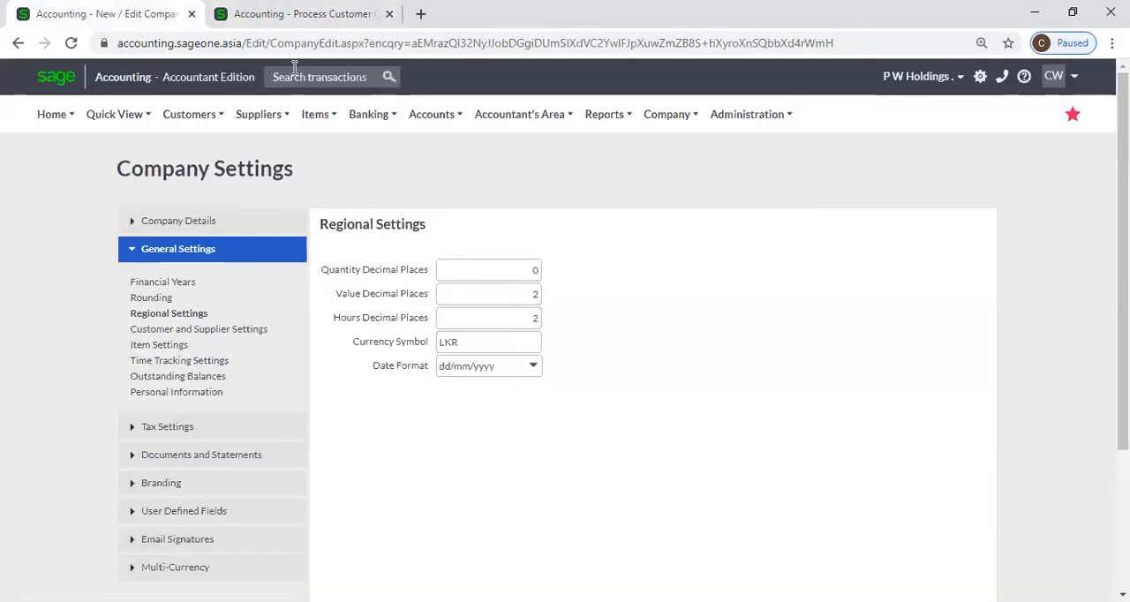
{"action": "left_click", "coordinate": [360, 17]}
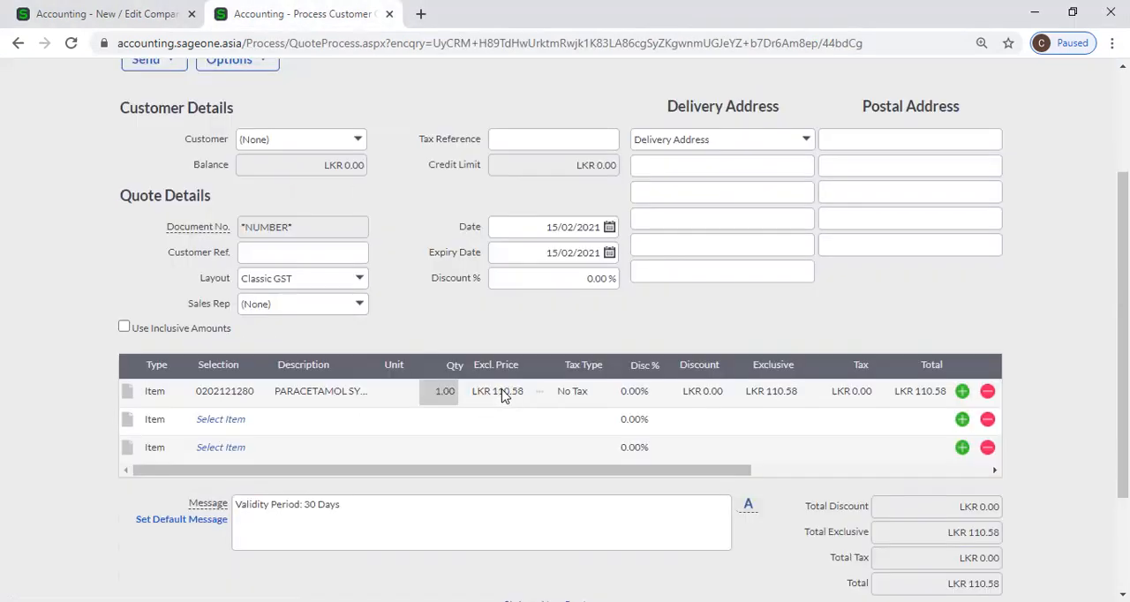
Compare the decimals of the first quote line's exclusive price with the Value Decimal Places setting in Regional Settings
{"action": "left_click", "coordinate": [508, 399]}
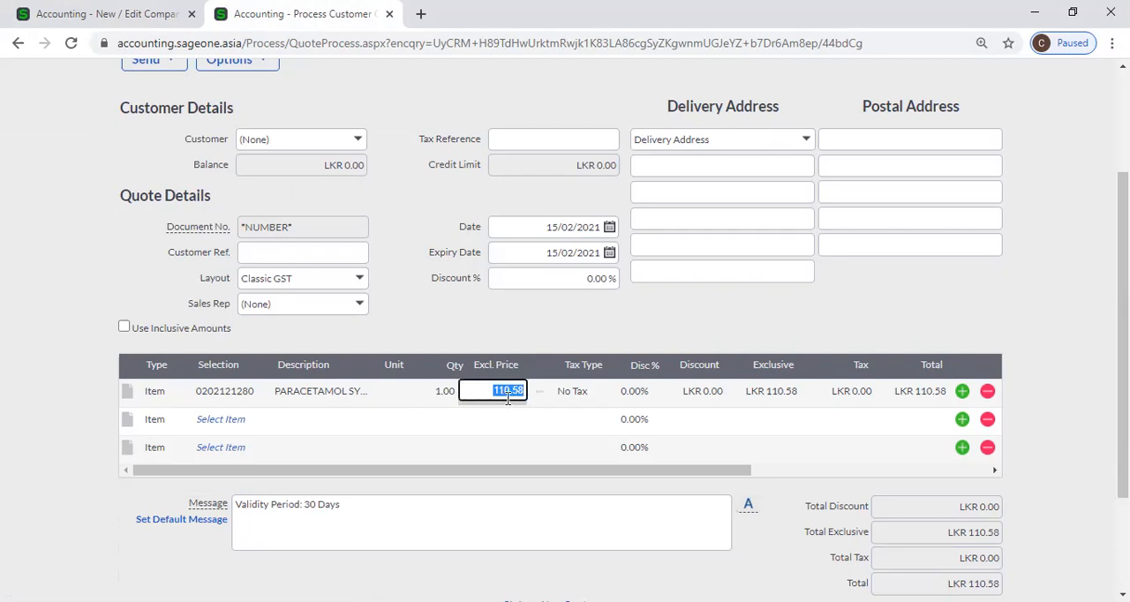
{"action": "left_click", "coordinate": [114, 15]}
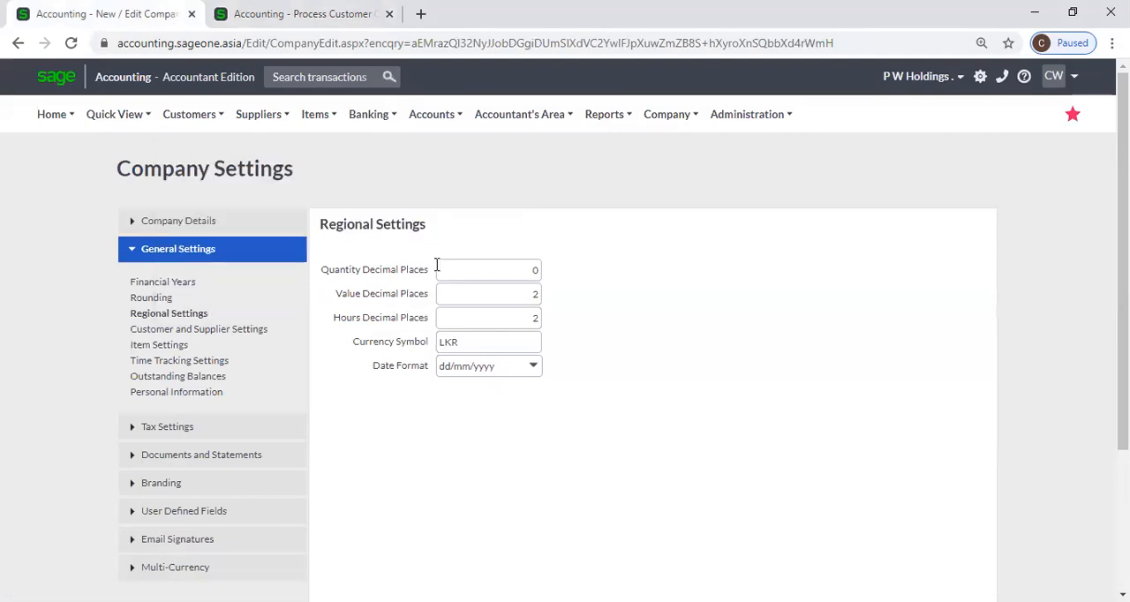
{"action": "key", "text": "ctrl+Tab"}
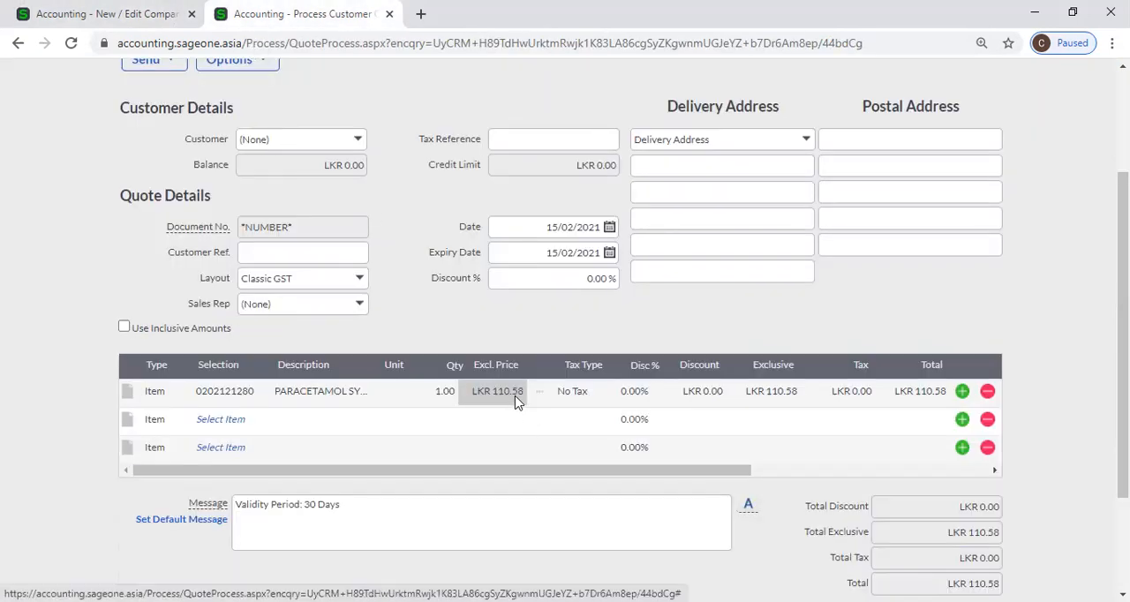
{"action": "left_click", "coordinate": [122, 14]}
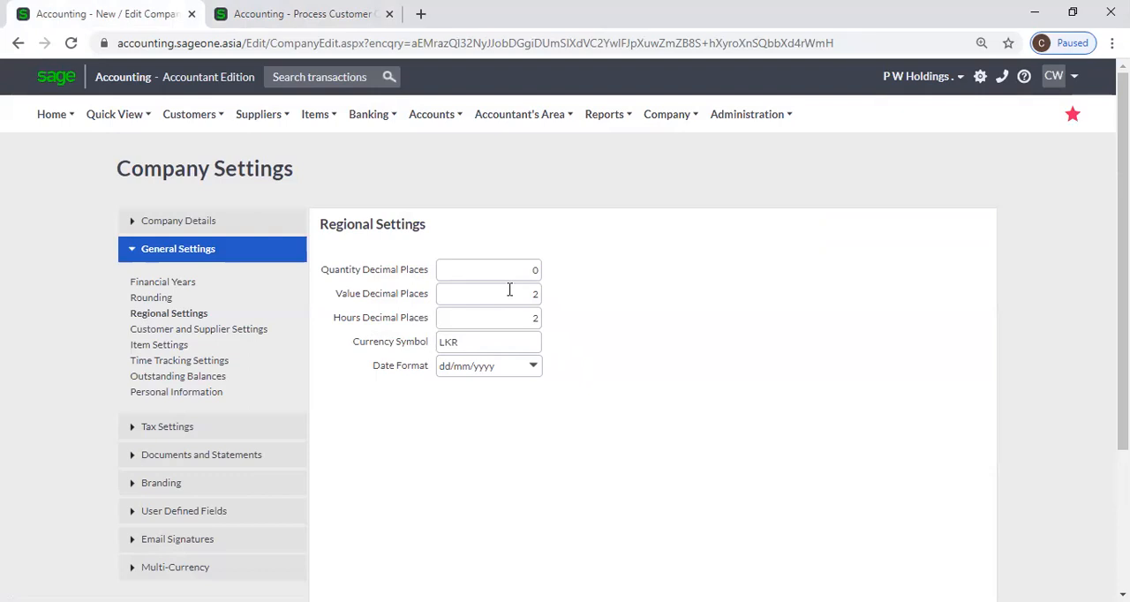
{"action": "left_click", "coordinate": [273, 14]}
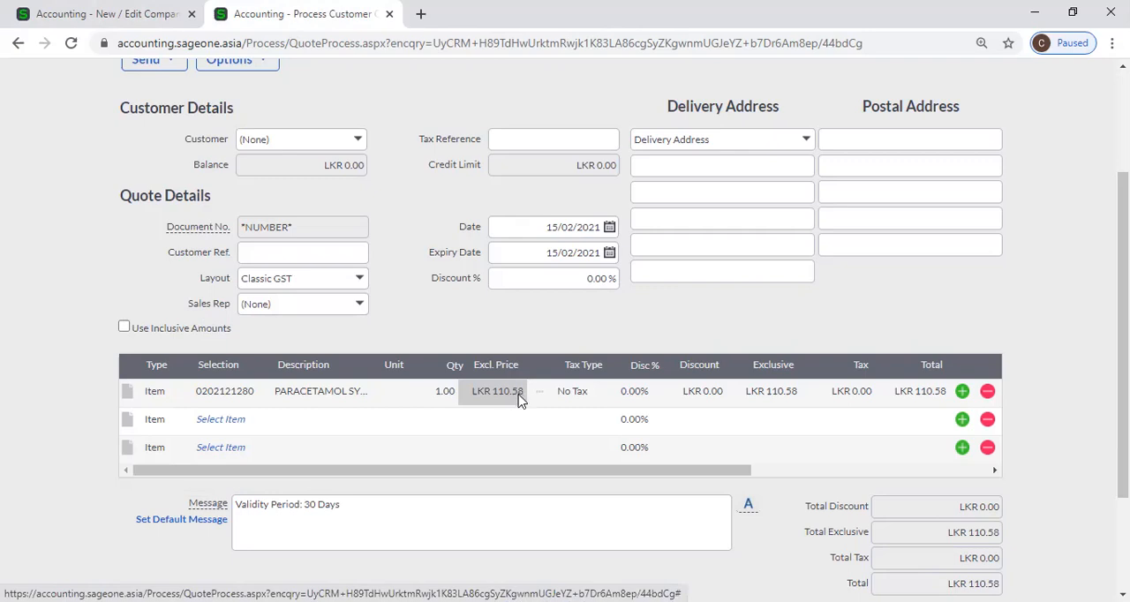
{"action": "left_click", "coordinate": [114, 14]}
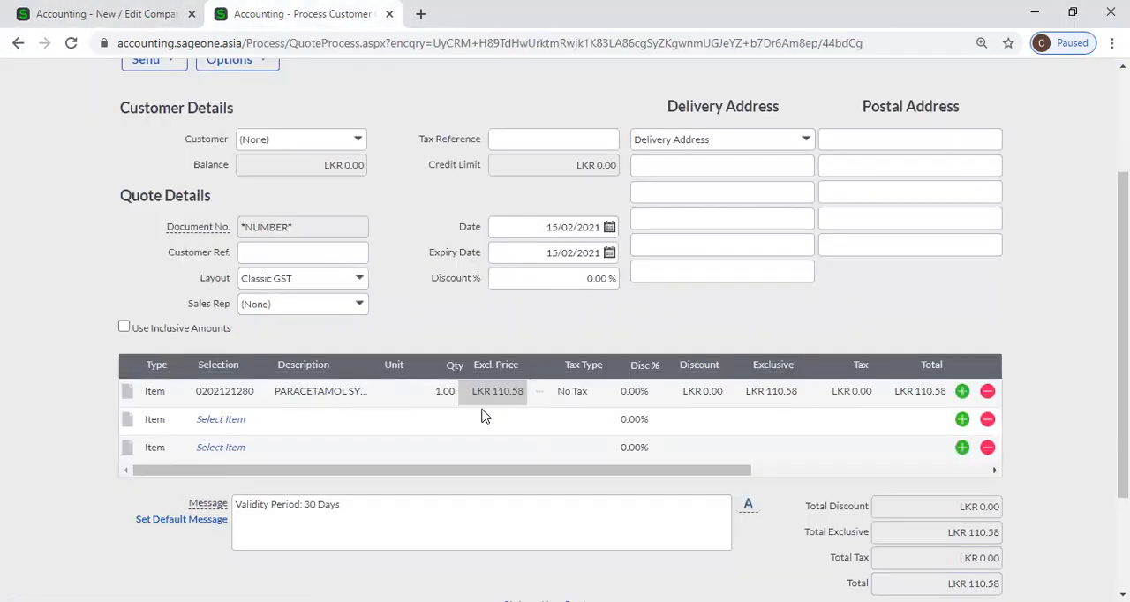
Review the Rounding settings alongside the quote's price and return to Regional Settings
{"action": "left_click", "coordinate": [86, 17]}
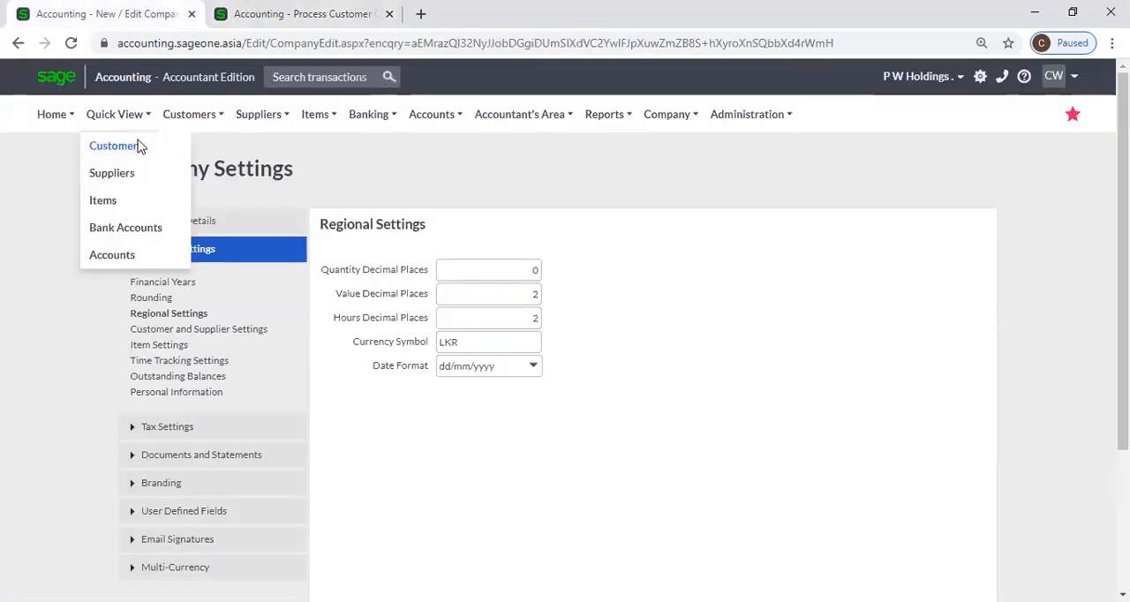
{"action": "left_click", "coordinate": [168, 299]}
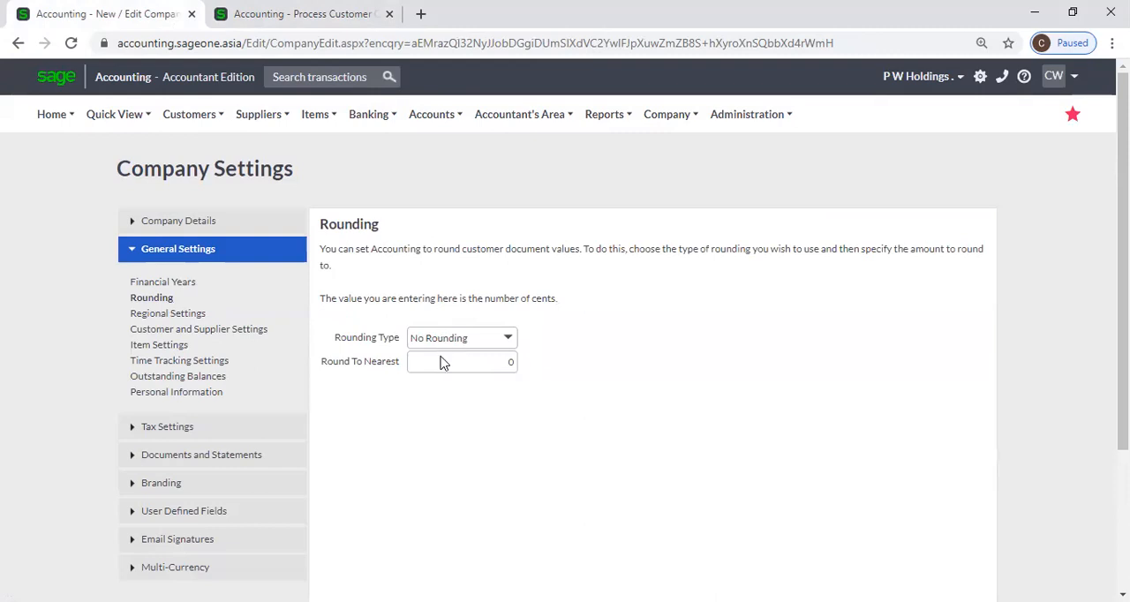
{"action": "left_click", "coordinate": [191, 7]}
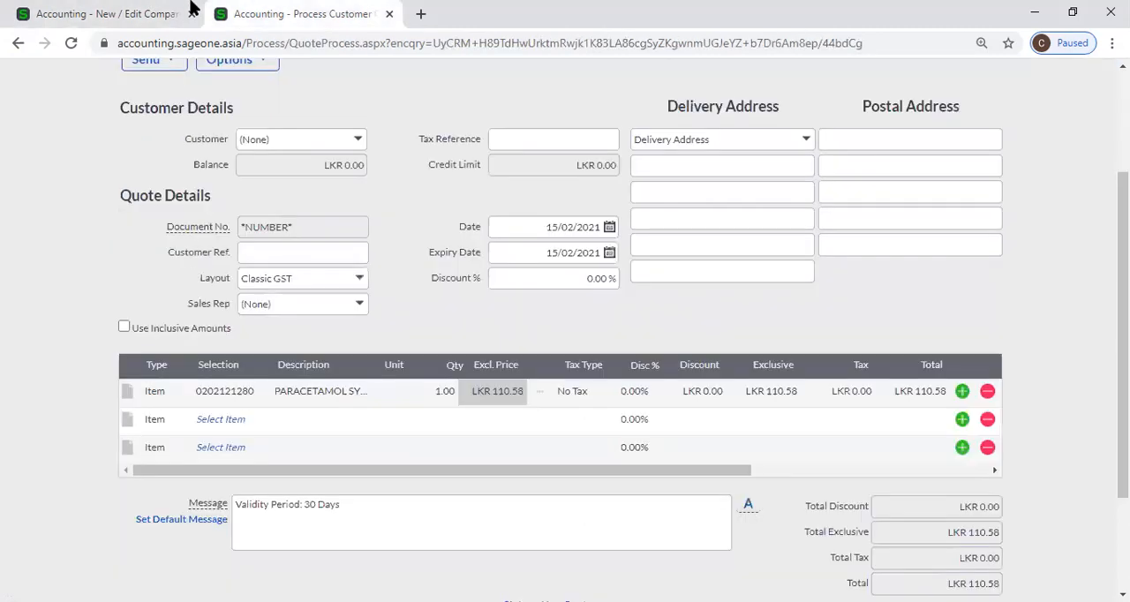
{"action": "left_click", "coordinate": [74, 10]}
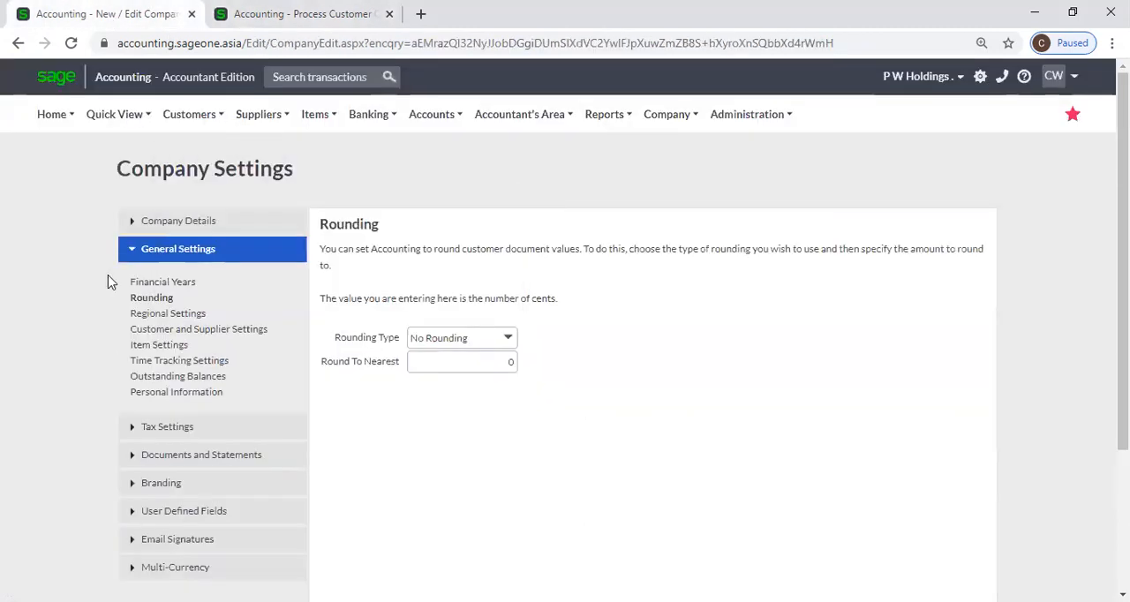
{"action": "left_click", "coordinate": [166, 314]}
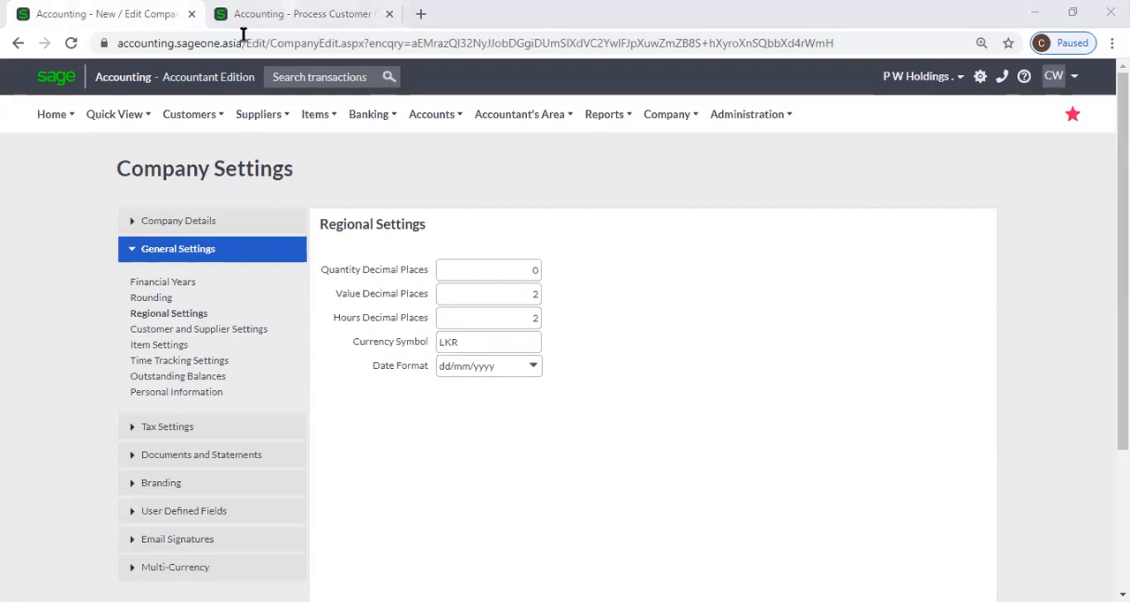
Leave the unsaved customer quote and open the daily Timesheet in Time Tracking
{"action": "left_click", "coordinate": [274, 13]}
{"action": "mouse_move", "coordinate": [187, 123]}
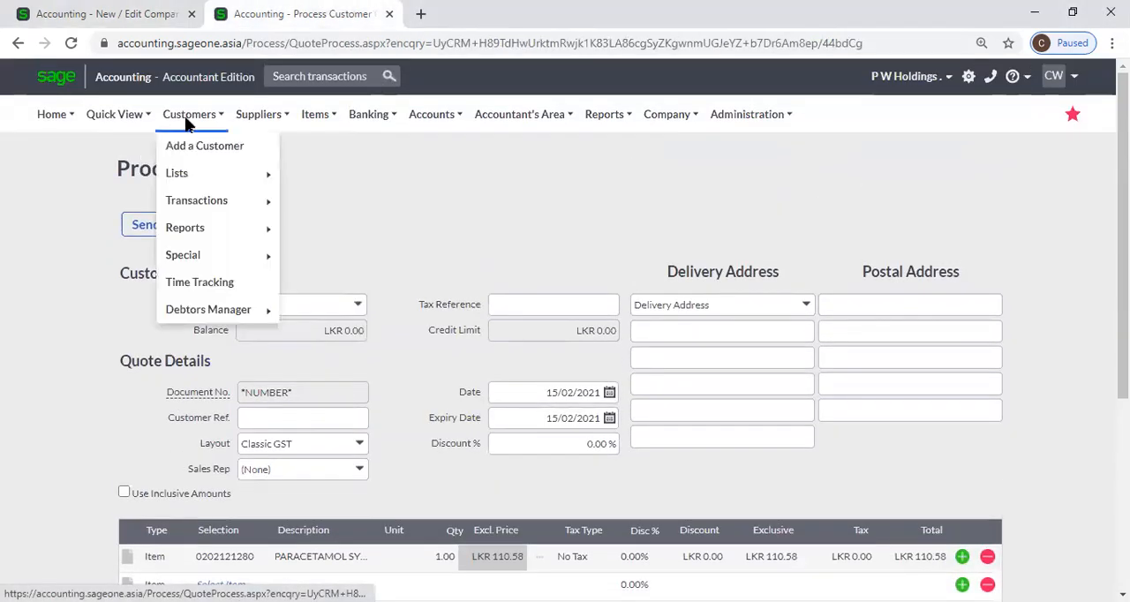
{"action": "left_click", "coordinate": [200, 283]}
{"action": "left_click", "coordinate": [660, 140]}
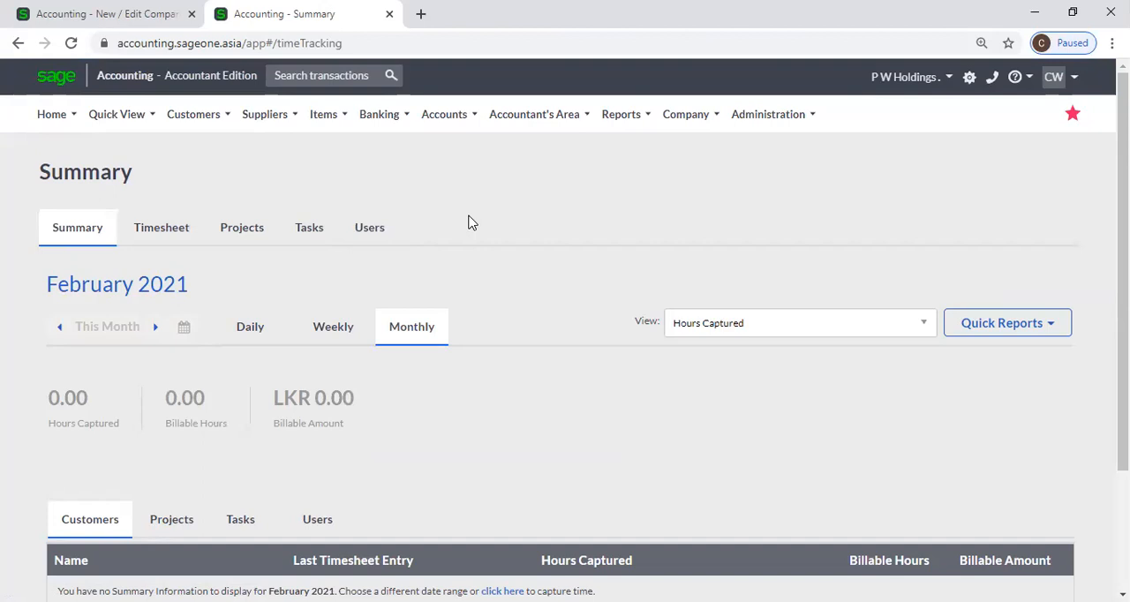
{"action": "left_click", "coordinate": [160, 233]}
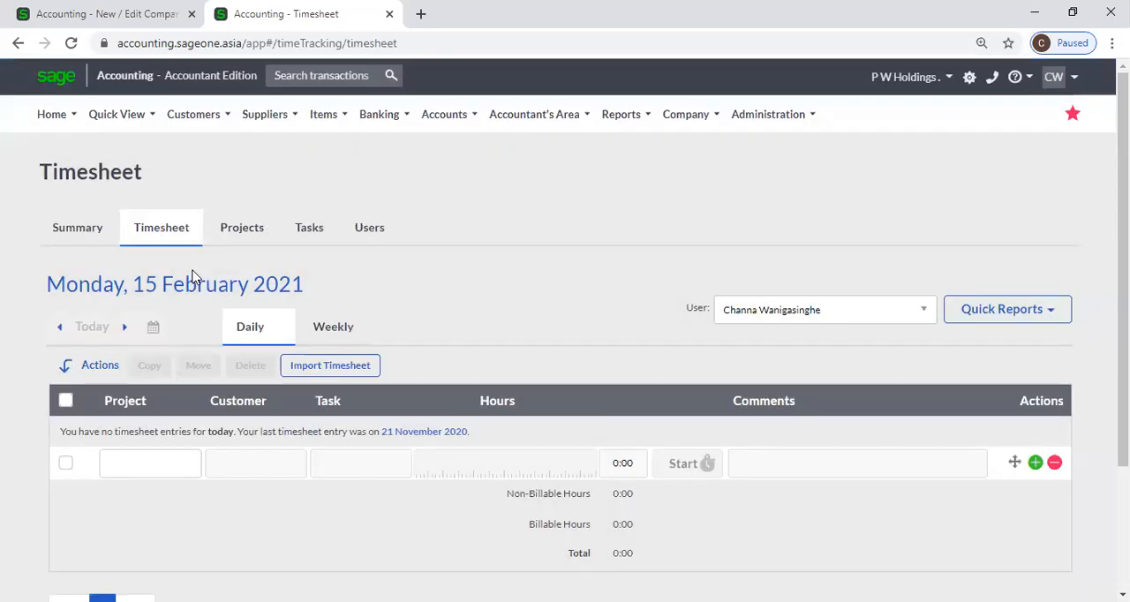
Assign the project Colombo 01 of Sampath Bank PLC to the first timesheet line
{"action": "left_click", "coordinate": [196, 470]}
{"action": "left_click", "coordinate": [487, 468]}
{"action": "left_click", "coordinate": [187, 463]}
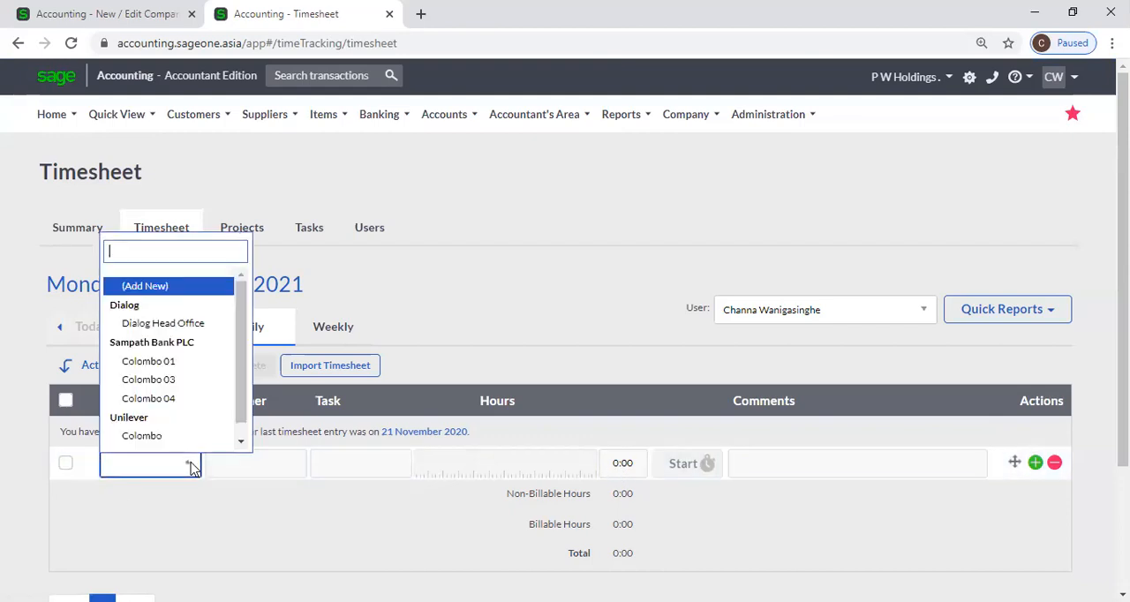
{"action": "left_click", "coordinate": [162, 367]}
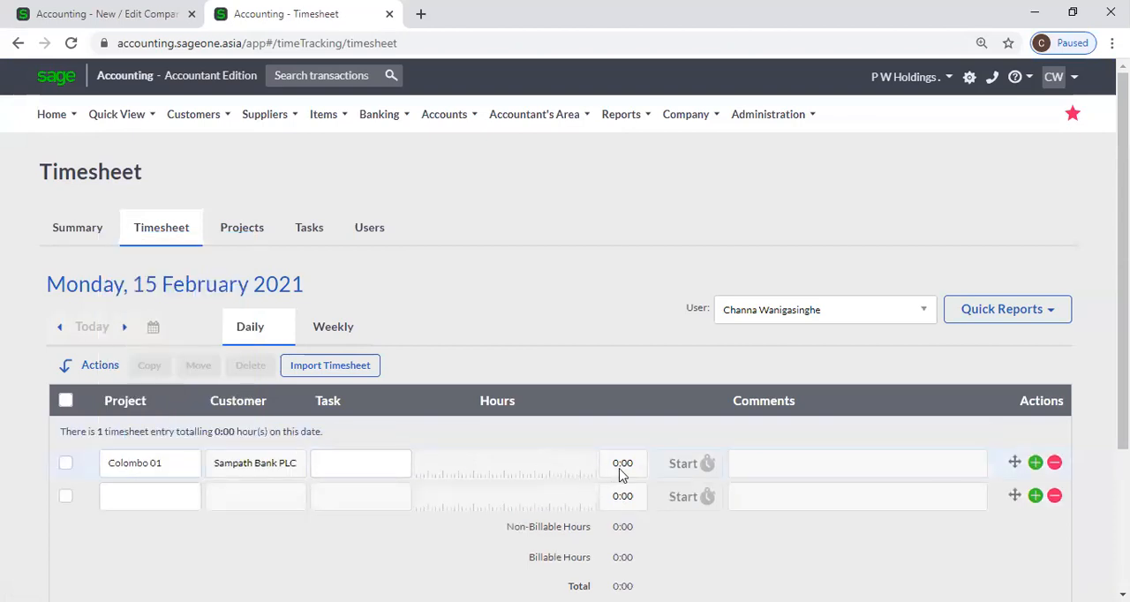
Compare the Hours Decimal Places setting in Regional Settings with the hours format of the first timesheet line
{"action": "left_click", "coordinate": [100, 12]}
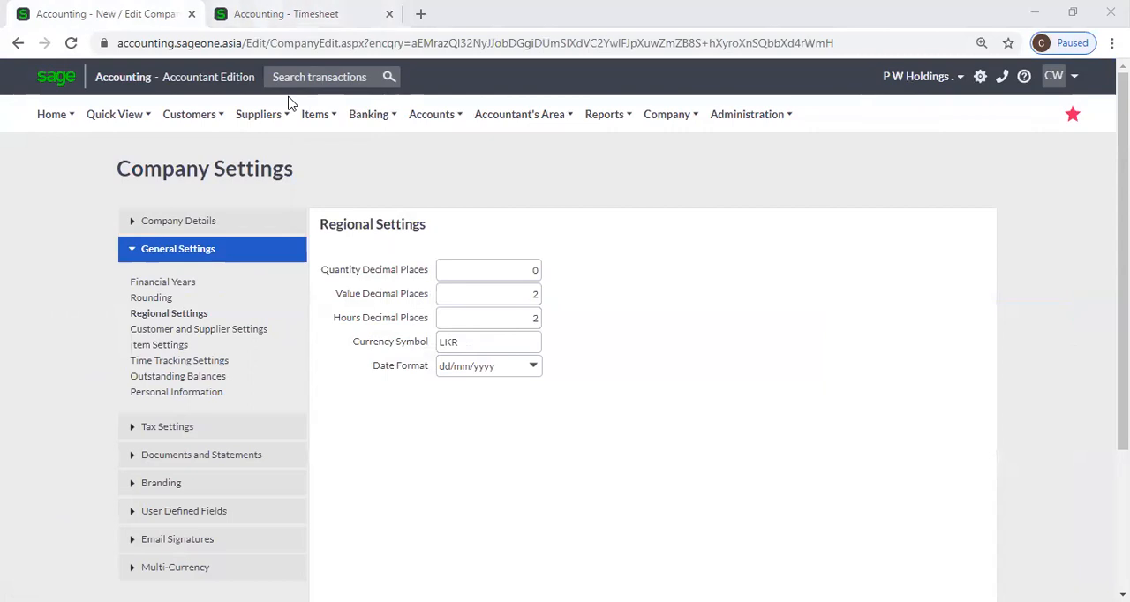
{"action": "key", "text": "ctrl+Tab"}
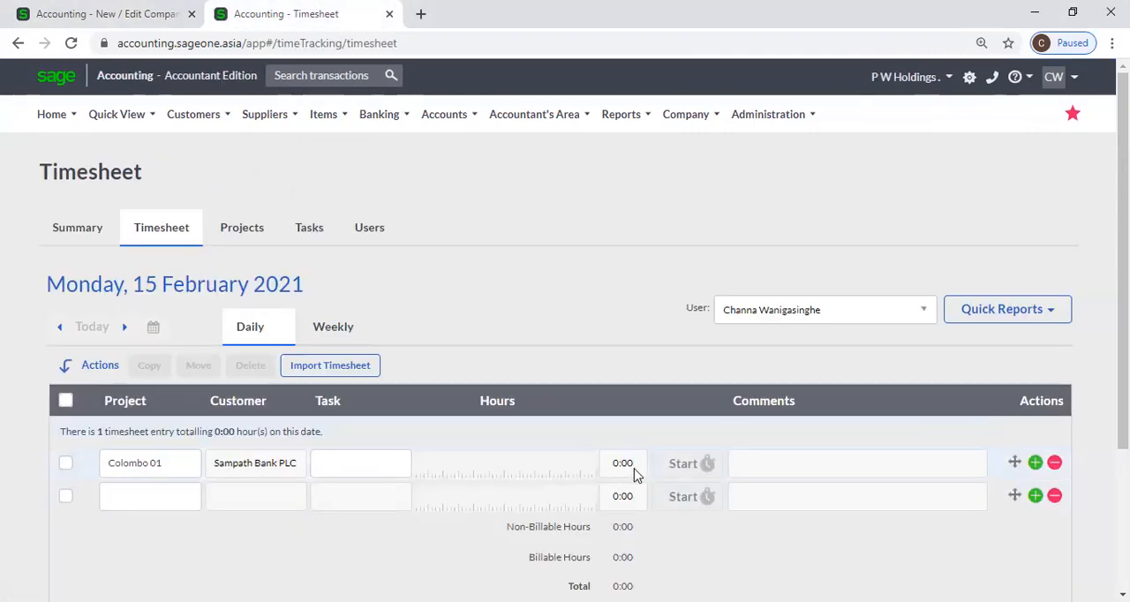
{"action": "left_click", "coordinate": [88, 16]}
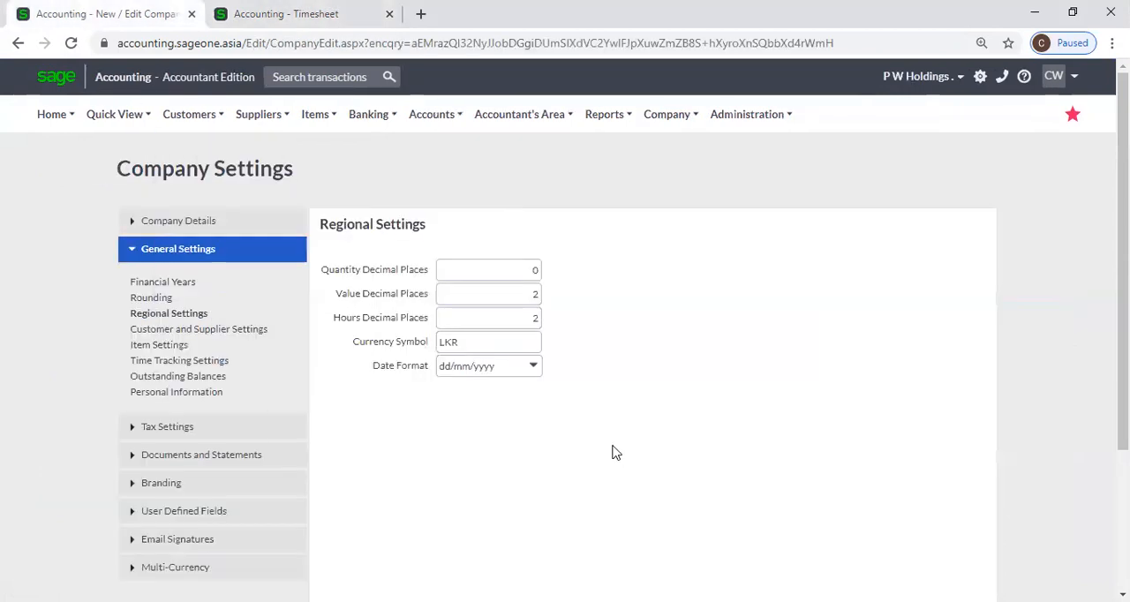
{"action": "left_click", "coordinate": [520, 322]}
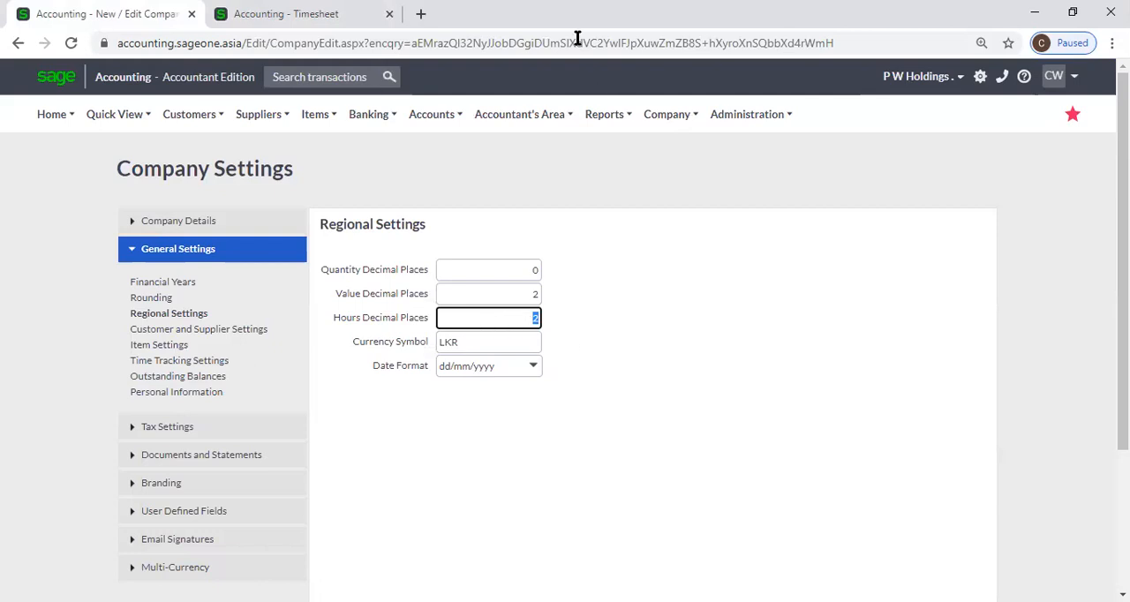
{"action": "key", "text": "ctrl+Tab"}
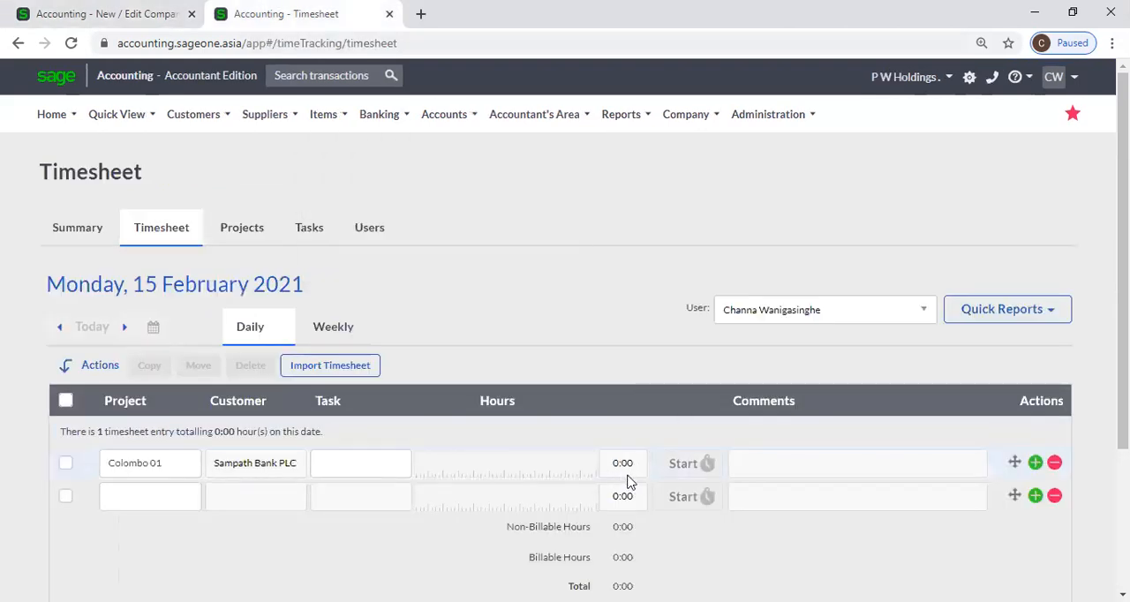
{"action": "left_click", "coordinate": [100, 14]}
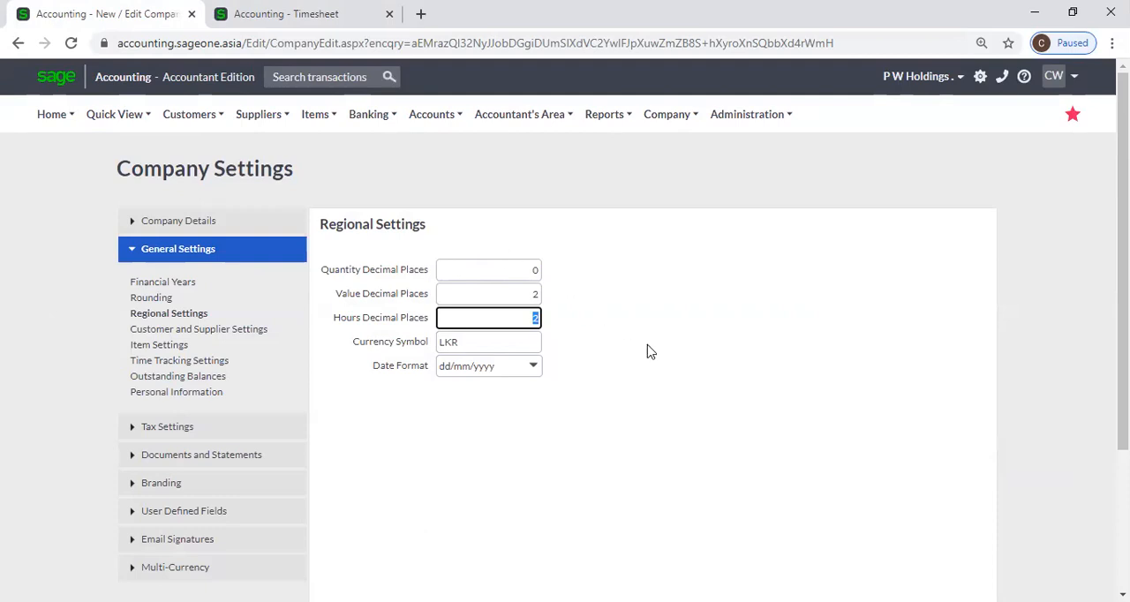
Examine the Currency Symbol setting in Regional Settings
{"action": "key", "text": "Tab"}
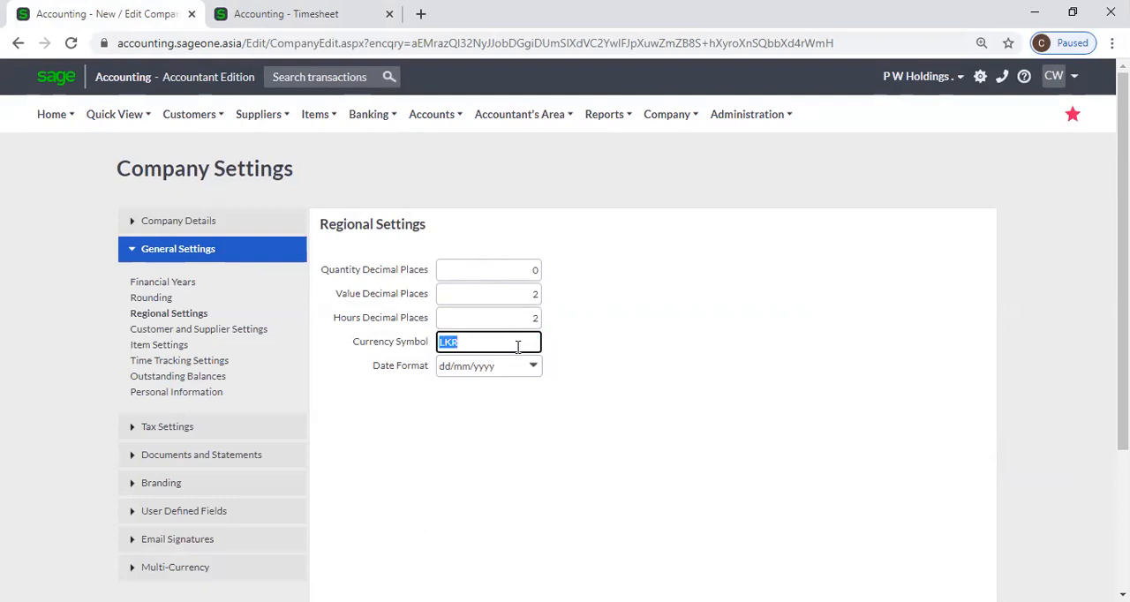
{"action": "left_click", "coordinate": [582, 392]}
{"action": "left_click", "coordinate": [472, 335]}
Open the Customer Quotes list from the timesheet page, discarding the unsaved timesheet changes
{"action": "left_click", "coordinate": [247, 23]}
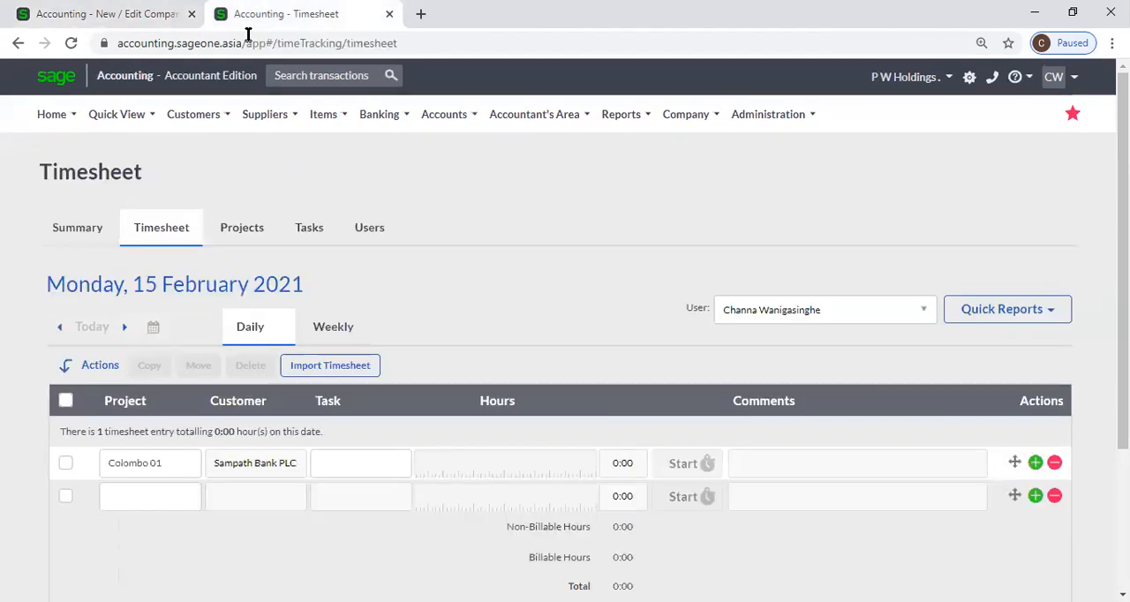
{"action": "left_click", "coordinate": [199, 115]}
{"action": "mouse_move", "coordinate": [225, 174]}
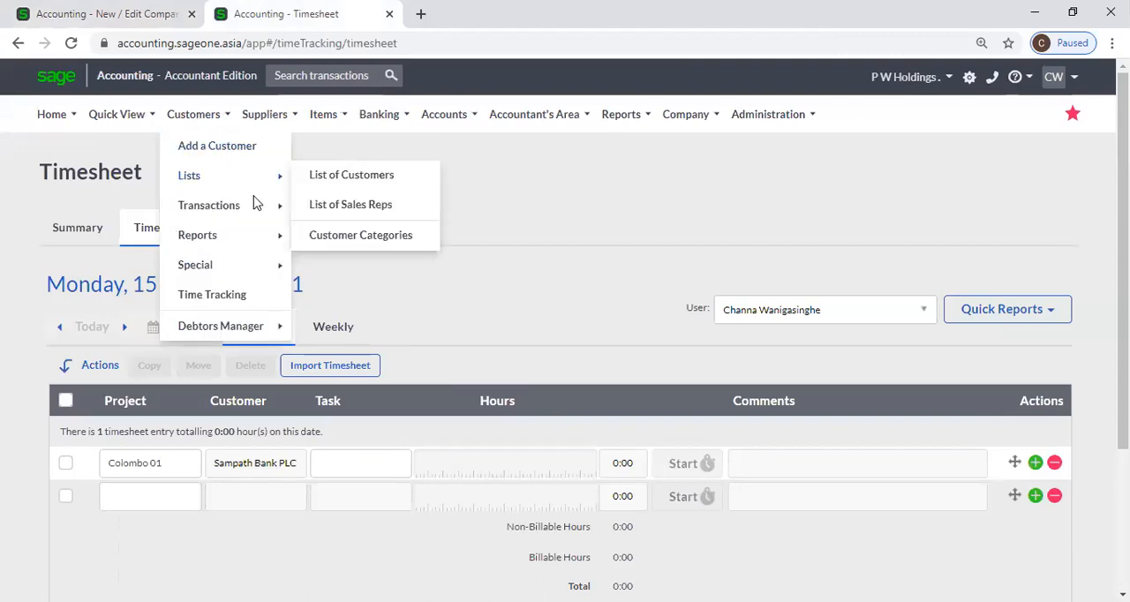
{"action": "mouse_move", "coordinate": [255, 202]}
{"action": "left_click", "coordinate": [353, 209]}
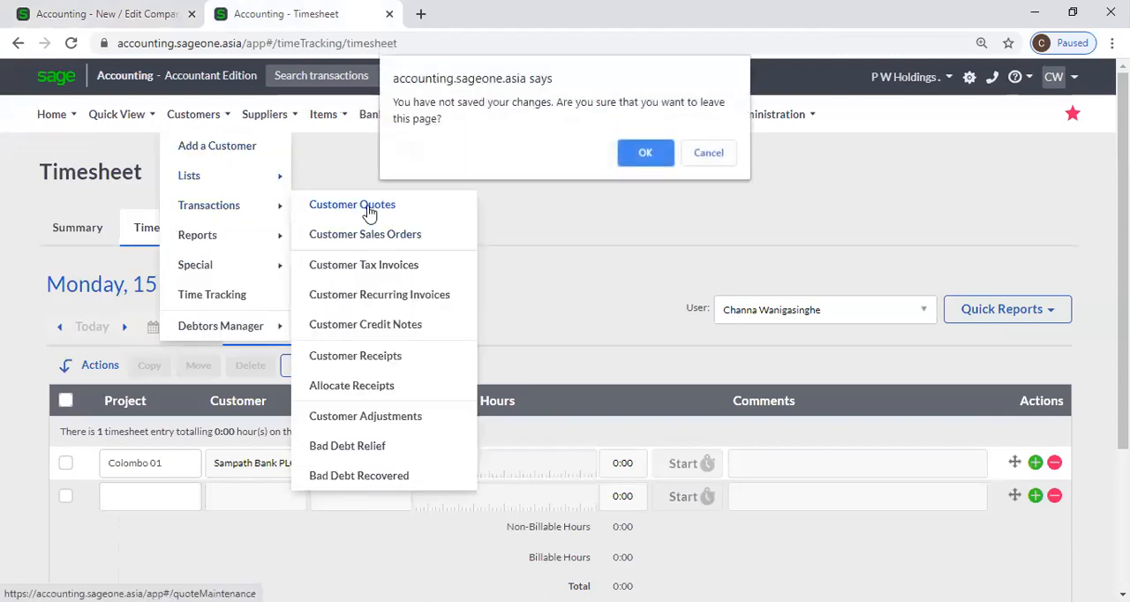
{"action": "left_click", "coordinate": [655, 156]}
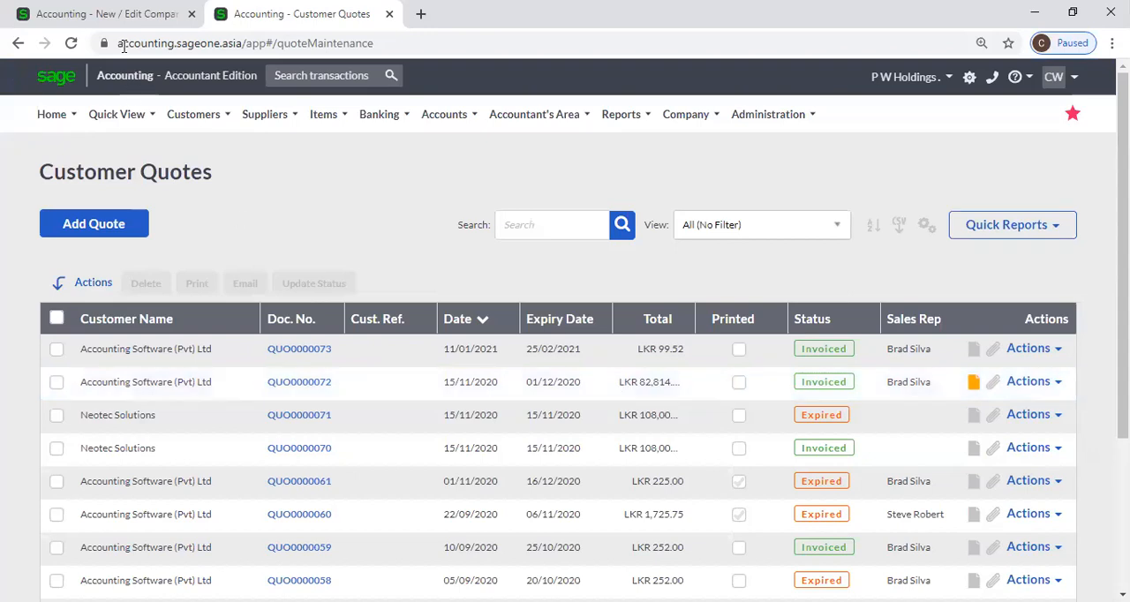
Compare the Currency Symbol in Regional Settings with the currency shown in the Customer Quotes totals
{"action": "left_click", "coordinate": [124, 13]}
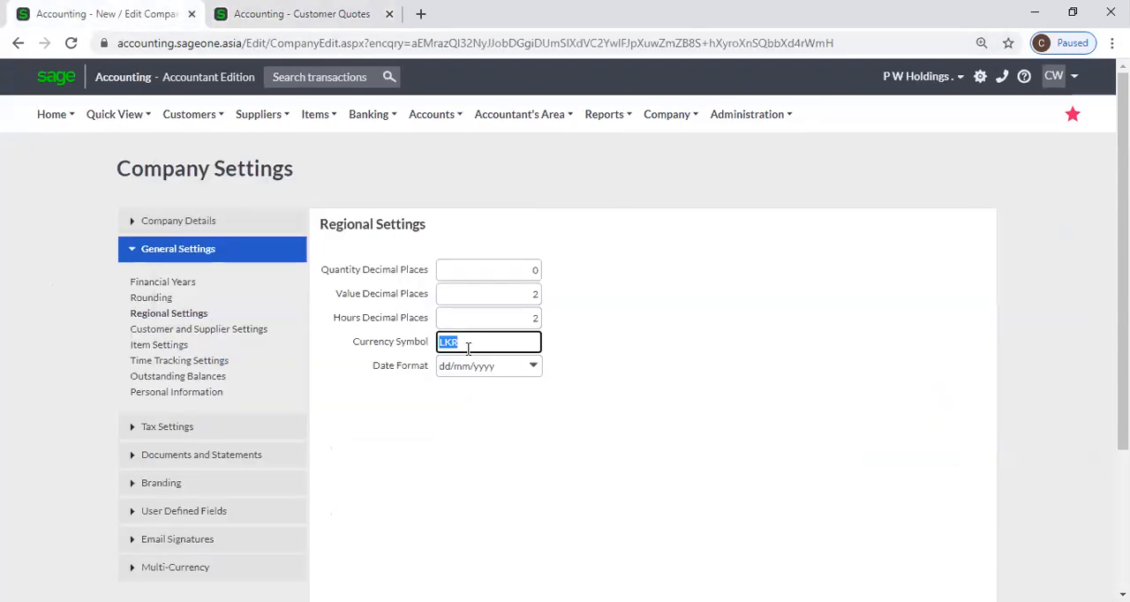
{"action": "left_click", "coordinate": [300, 13]}
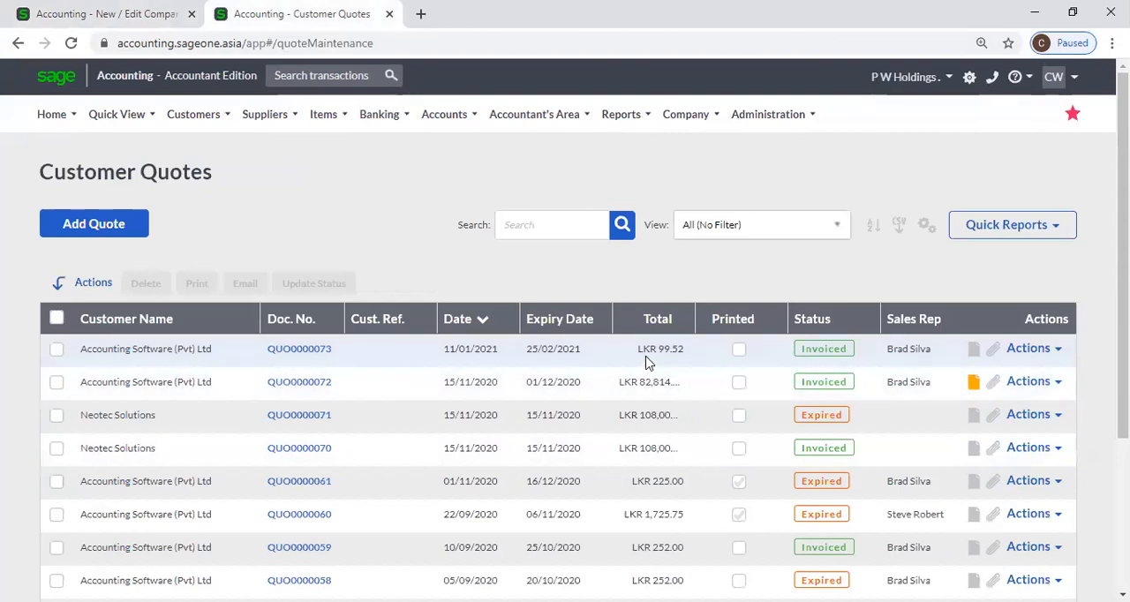
{"action": "left_click", "coordinate": [80, 13]}
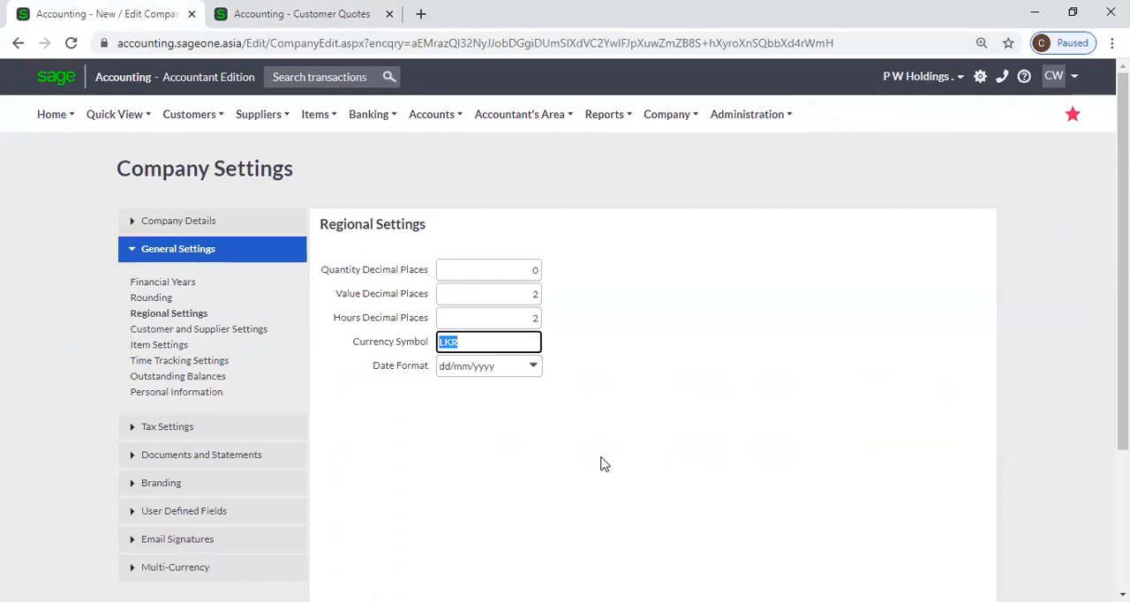
Review the Date Format options in Regional Settings, keeping dd/mm/yyyy, and check the Currency Symbol setting
{"action": "left_click", "coordinate": [533, 367]}
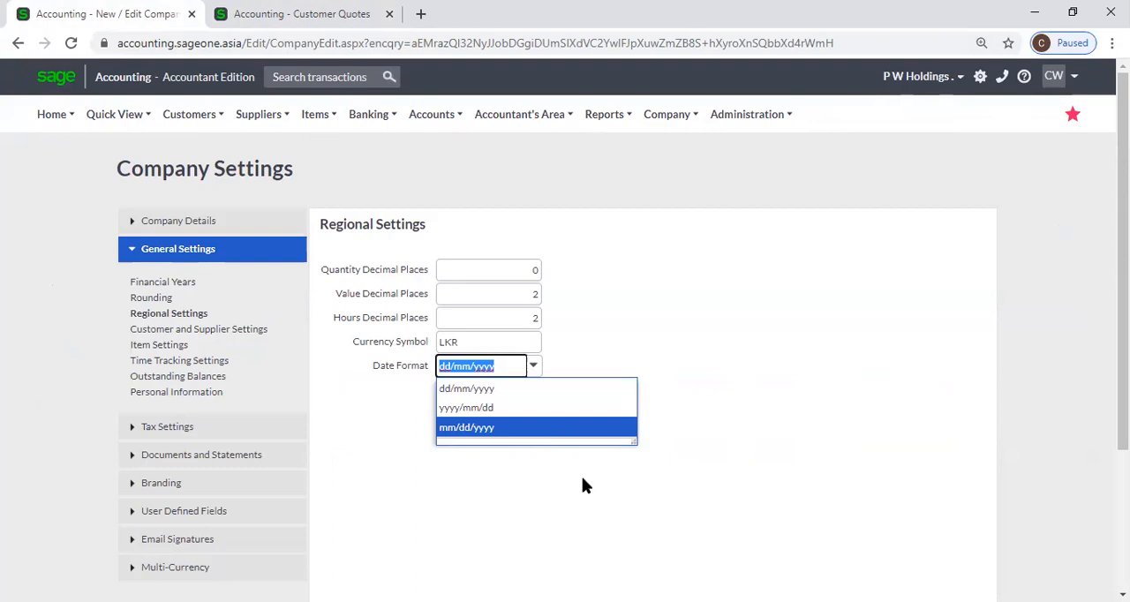
{"action": "left_click", "coordinate": [567, 382]}
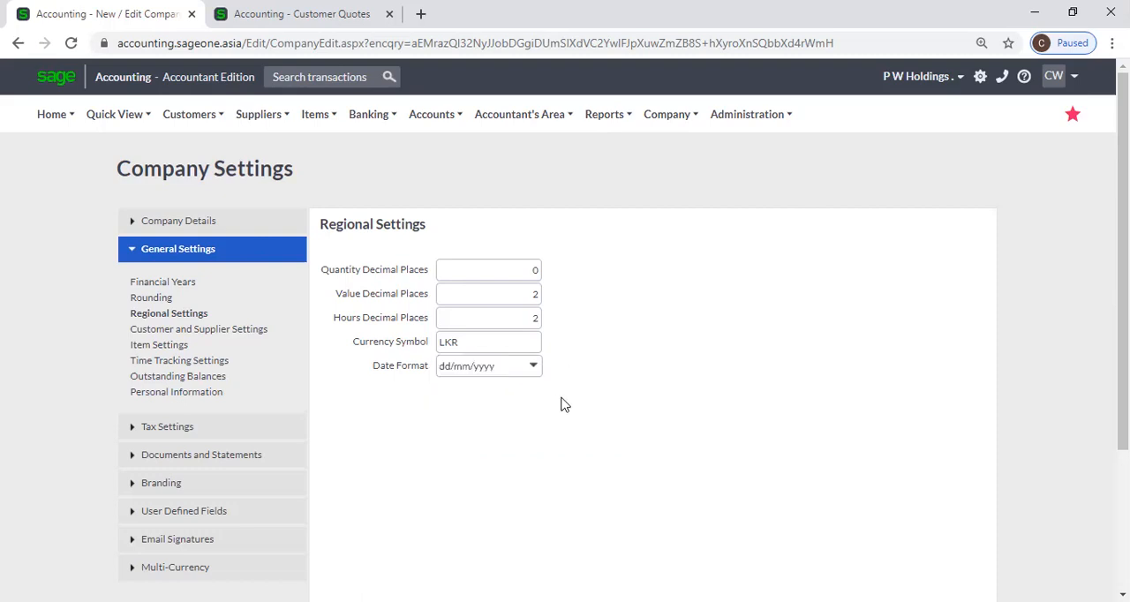
{"action": "double_click", "coordinate": [523, 338]}
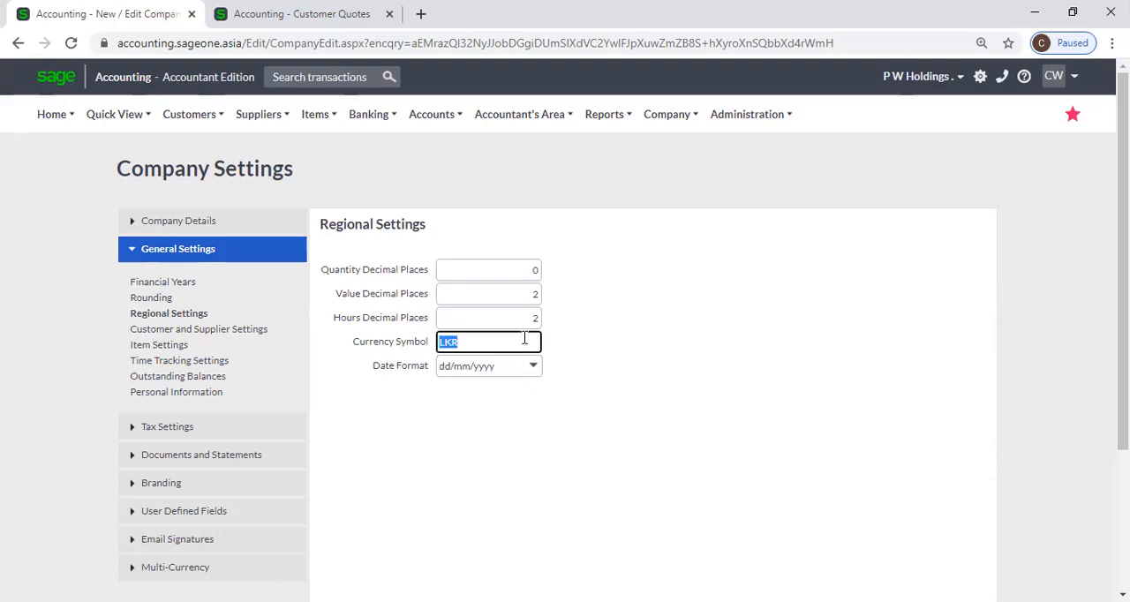
{"action": "left_click", "coordinate": [471, 344]}
{"action": "left_click", "coordinate": [580, 454]}
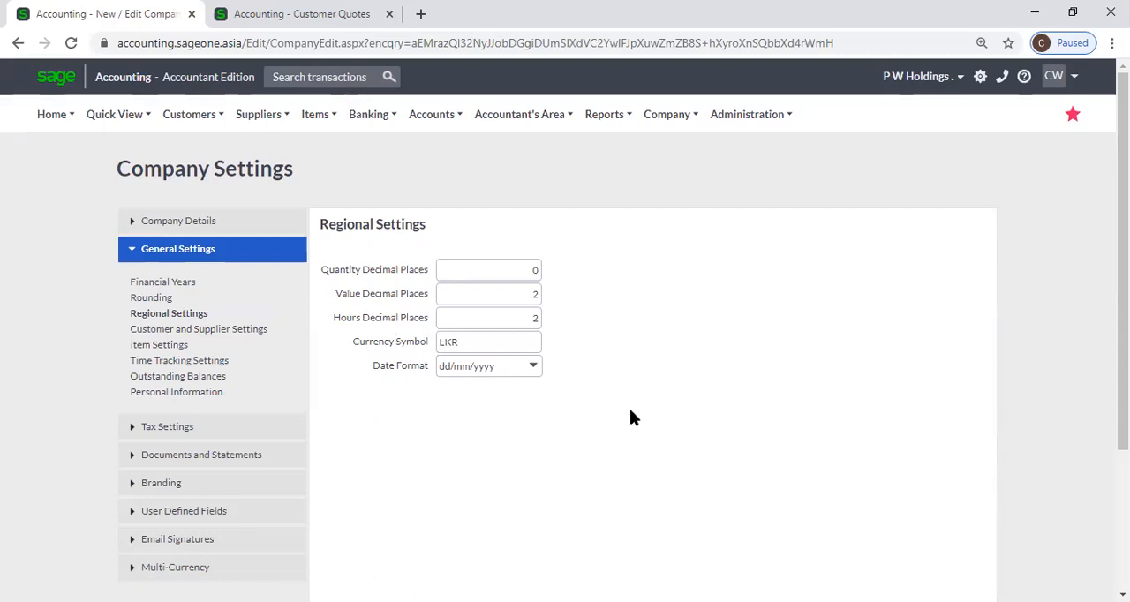
Open the Customer and Supplier Settings and check the warning option for duplicate Supplier Invoice numbers, leaving it enabled
{"action": "scroll", "coordinate": [630, 410], "scroll_direction": "down", "scroll_amount": 1}
{"action": "scroll", "coordinate": [630, 409], "scroll_direction": "up", "scroll_amount": 1}
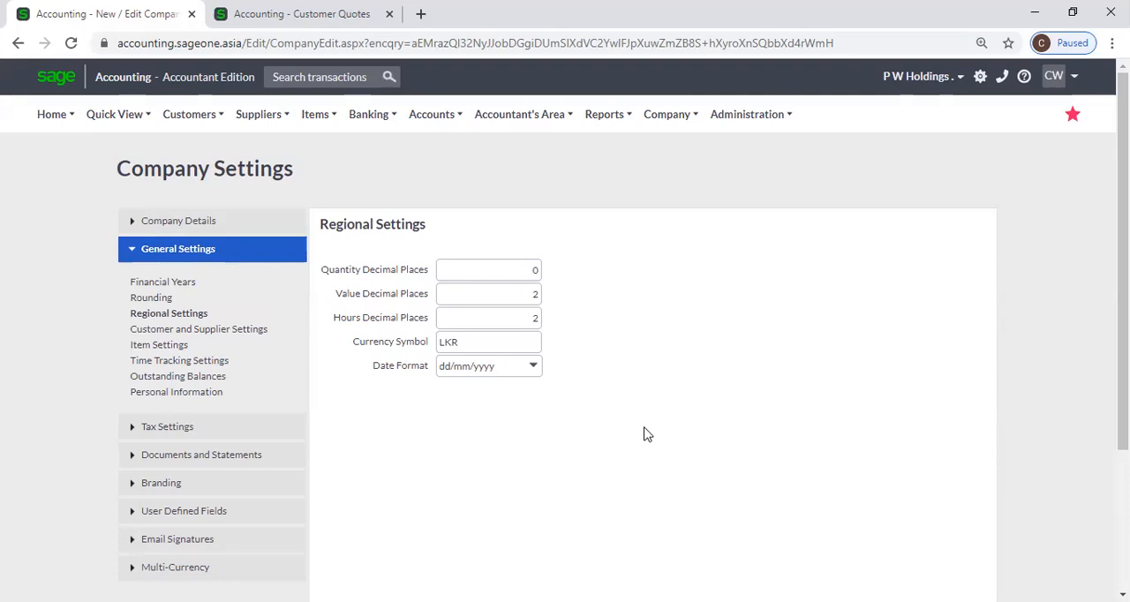
{"action": "scroll", "coordinate": [644, 434], "scroll_direction": "down", "scroll_amount": 2}
{"action": "scroll", "coordinate": [645, 436], "scroll_direction": "up", "scroll_amount": 1}
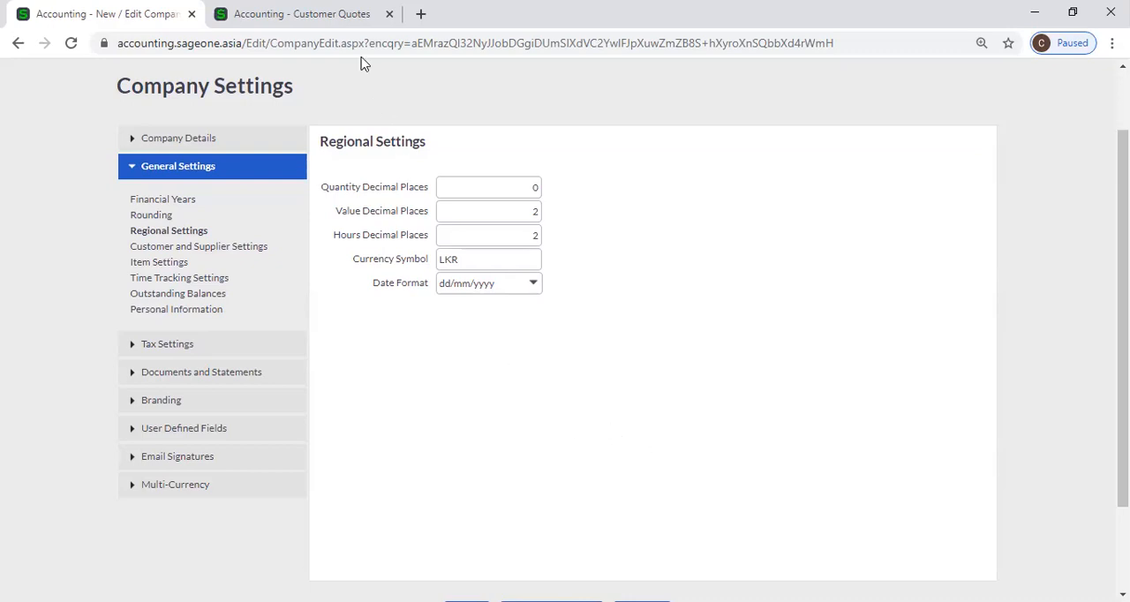
{"action": "left_click", "coordinate": [217, 246]}
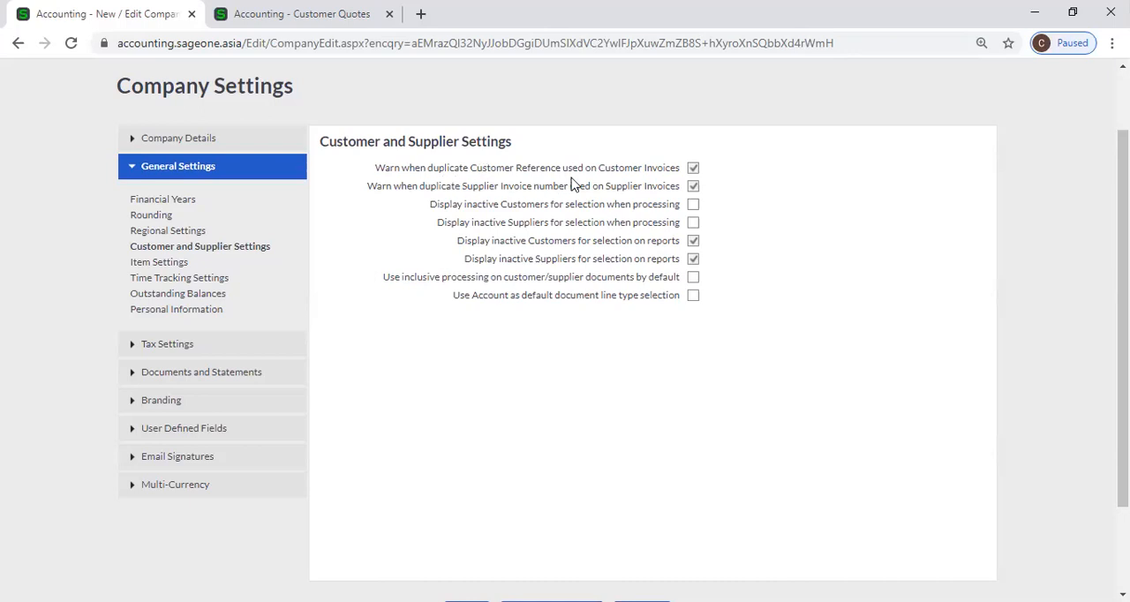
{"action": "left_click", "coordinate": [693, 186]}
{"action": "left_click", "coordinate": [693, 186]}
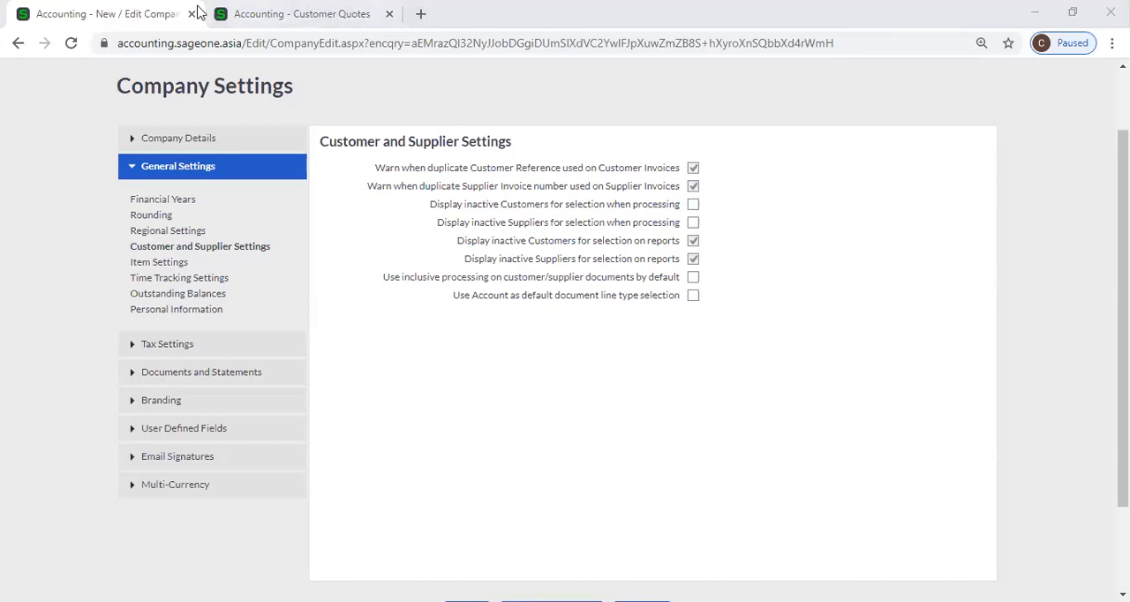
Start a new customer tax invoice from the Customer Tax Invoices list in the second browser tab
{"action": "left_click", "coordinate": [284, 14]}
{"action": "mouse_move", "coordinate": [217, 118]}
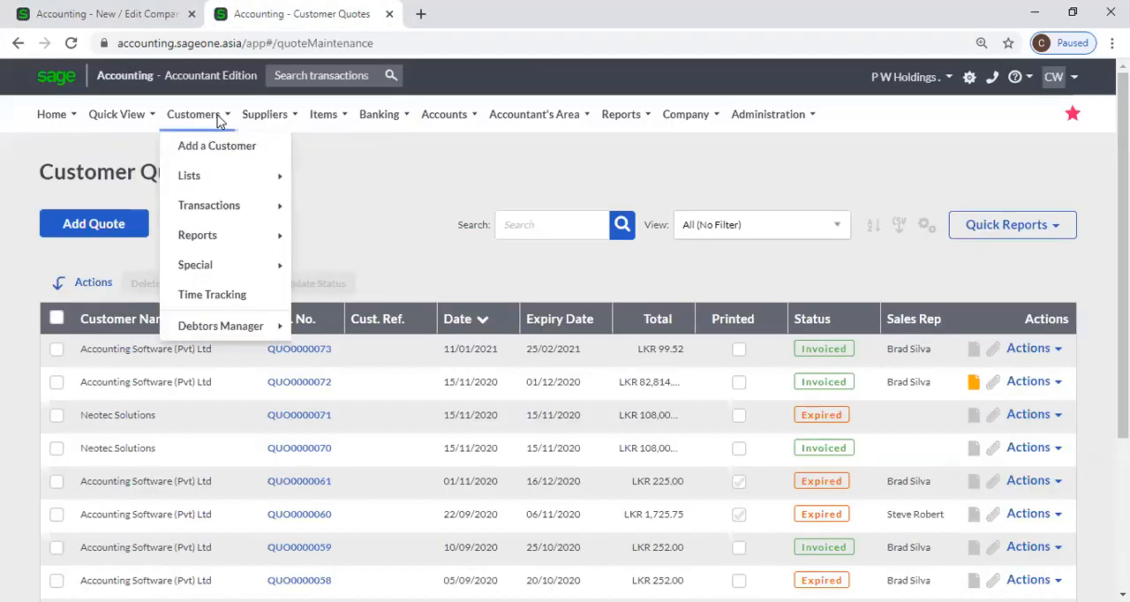
{"action": "mouse_move", "coordinate": [211, 171]}
{"action": "mouse_move", "coordinate": [220, 210]}
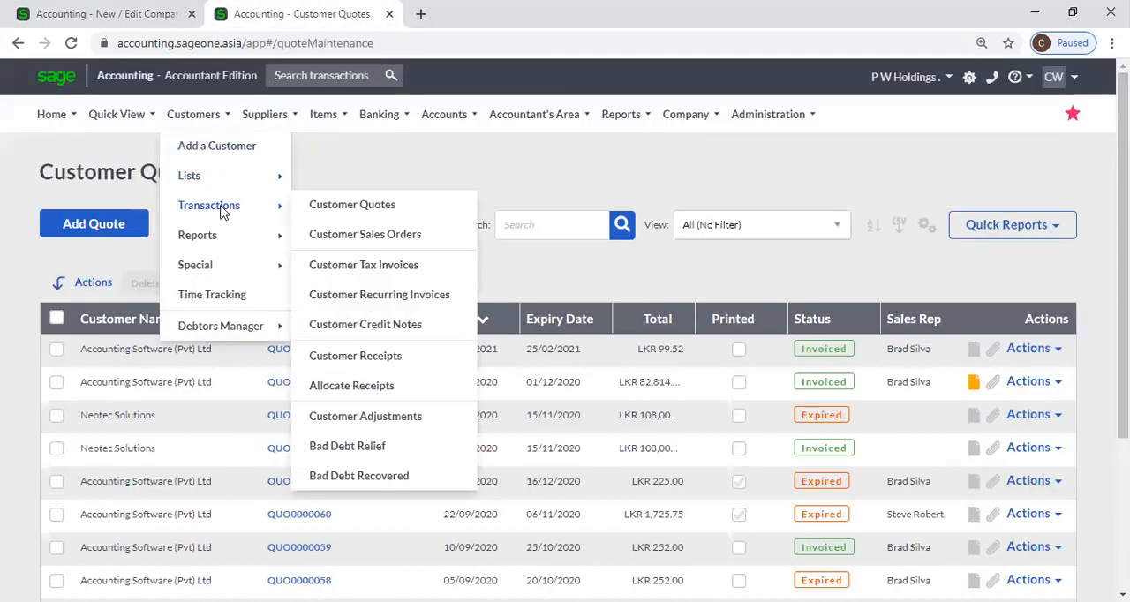
{"action": "left_click", "coordinate": [380, 267]}
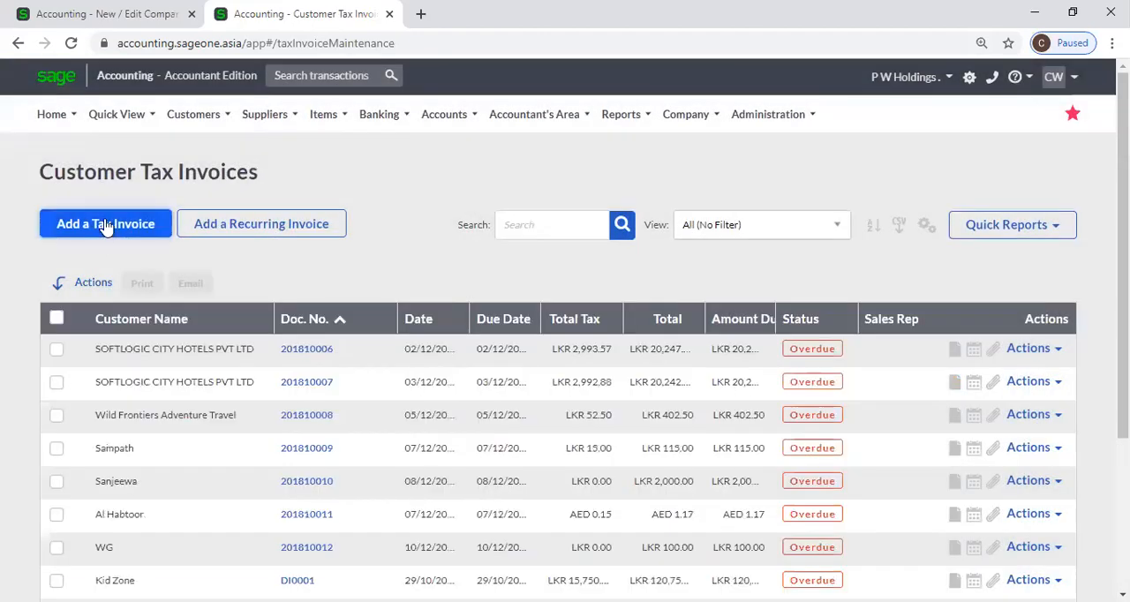
{"action": "left_click", "coordinate": [105, 226]}
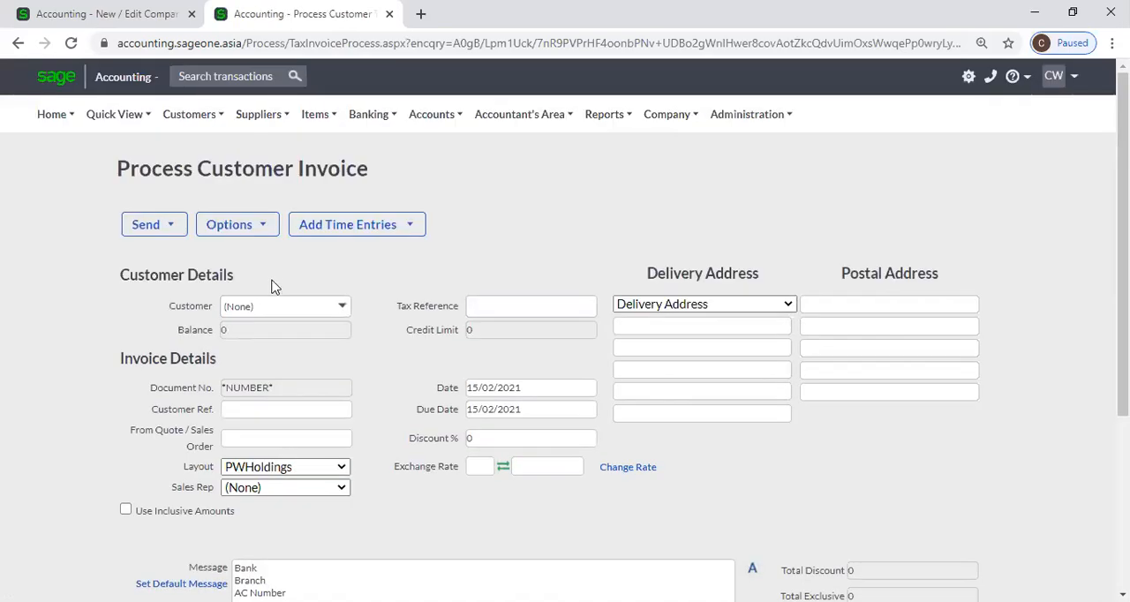
{"action": "scroll", "coordinate": [273, 291], "scroll_direction": "down", "scroll_amount": 1}
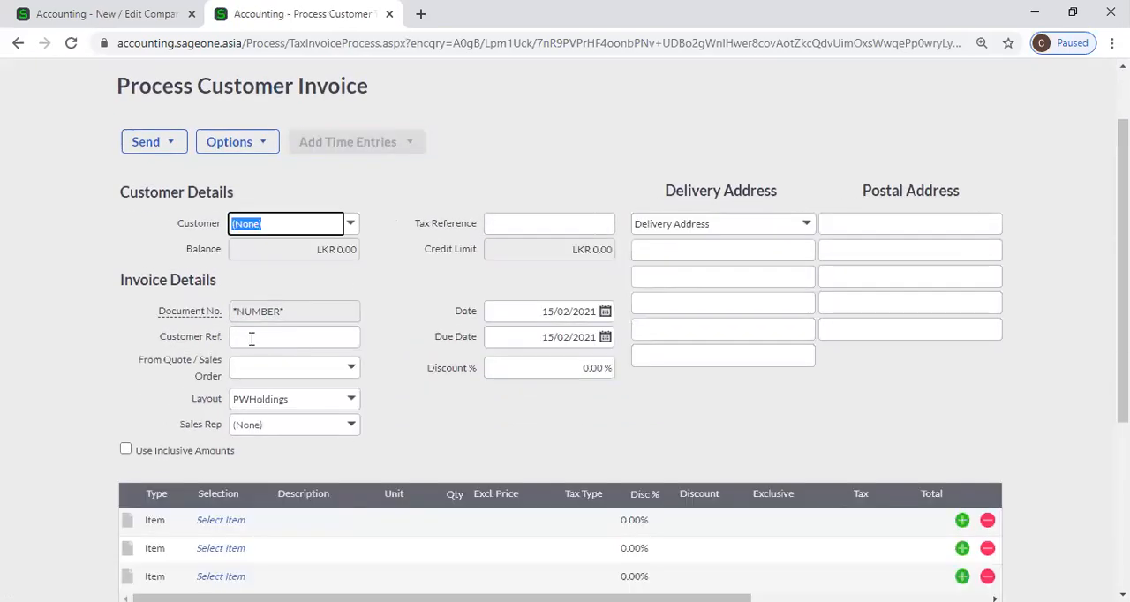
Fill in the new invoice's Customer Ref. with the first suggested reference after checking the matching duplicate warning option in Company Settings
{"action": "left_click", "coordinate": [269, 336]}
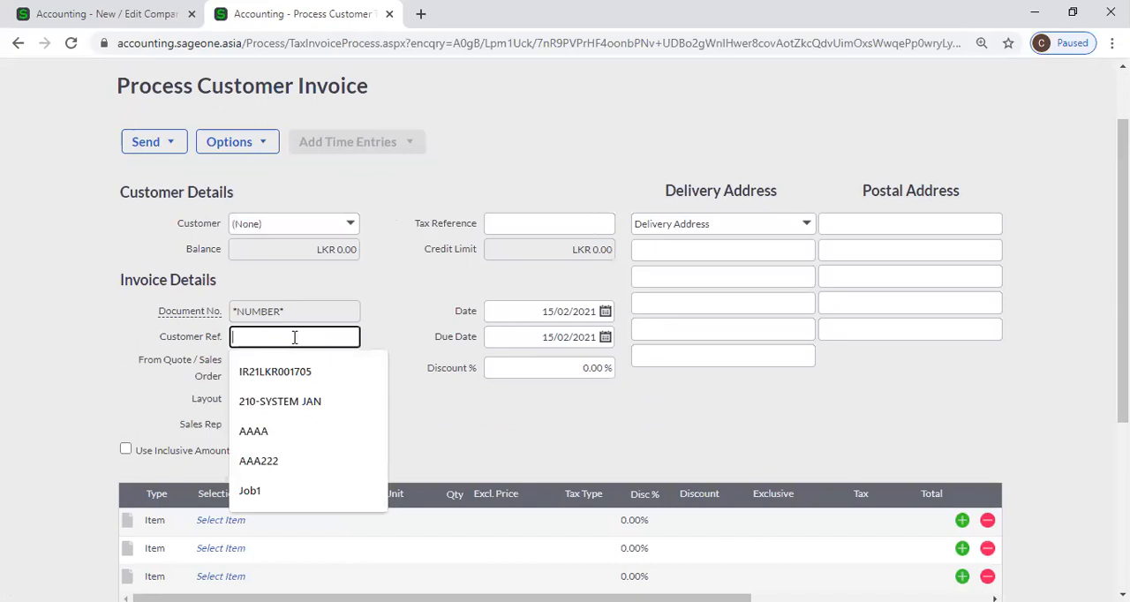
{"action": "left_click", "coordinate": [398, 308]}
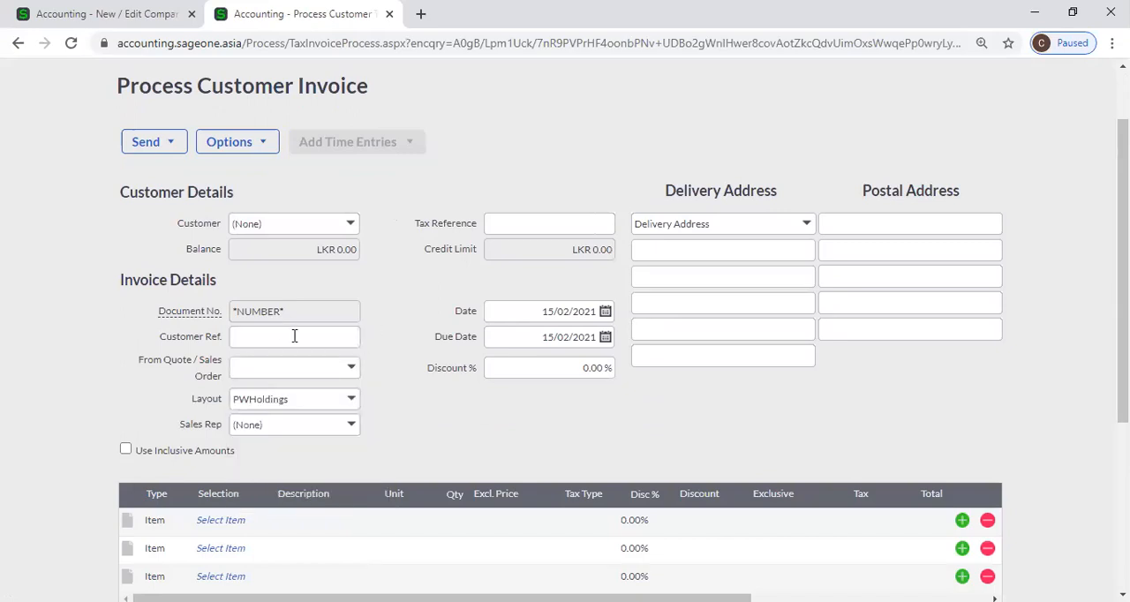
{"action": "left_click", "coordinate": [97, 16]}
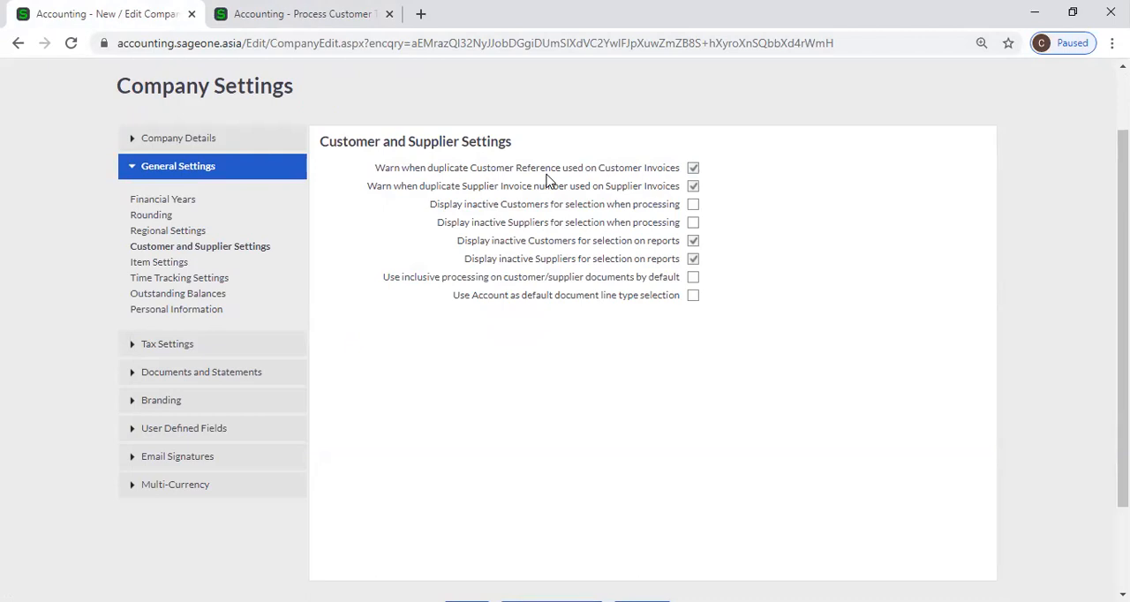
{"action": "left_click", "coordinate": [333, 21]}
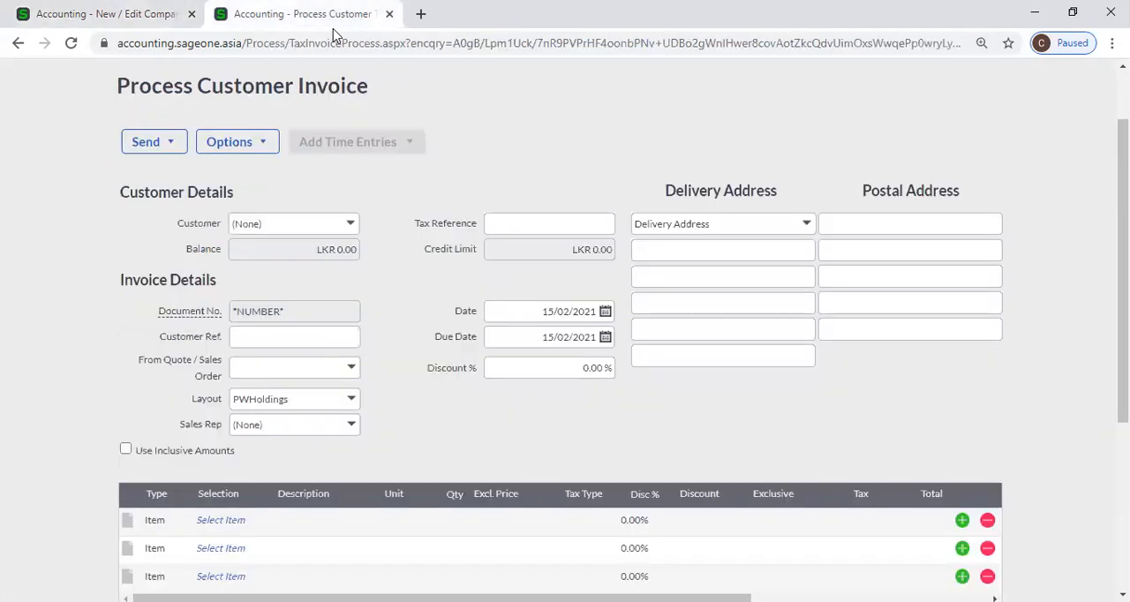
{"action": "left_click", "coordinate": [279, 337]}
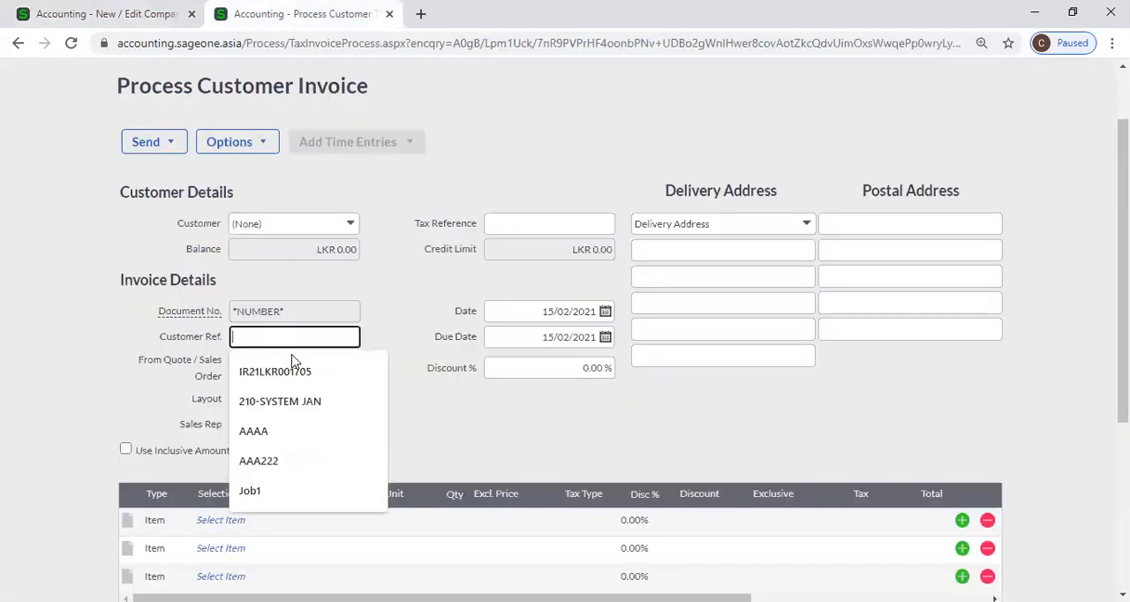
{"action": "left_click", "coordinate": [300, 374]}
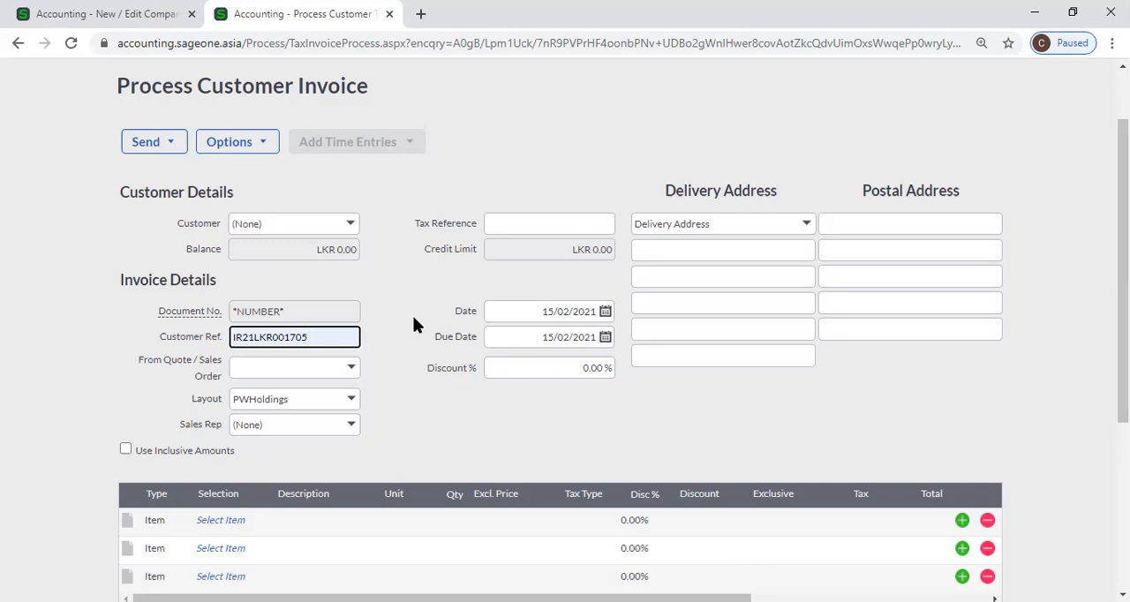
Compare the invoice's Customer Ref. with the warning option for duplicate Customer References, leaving that option enabled
{"action": "left_click", "coordinate": [156, 13]}
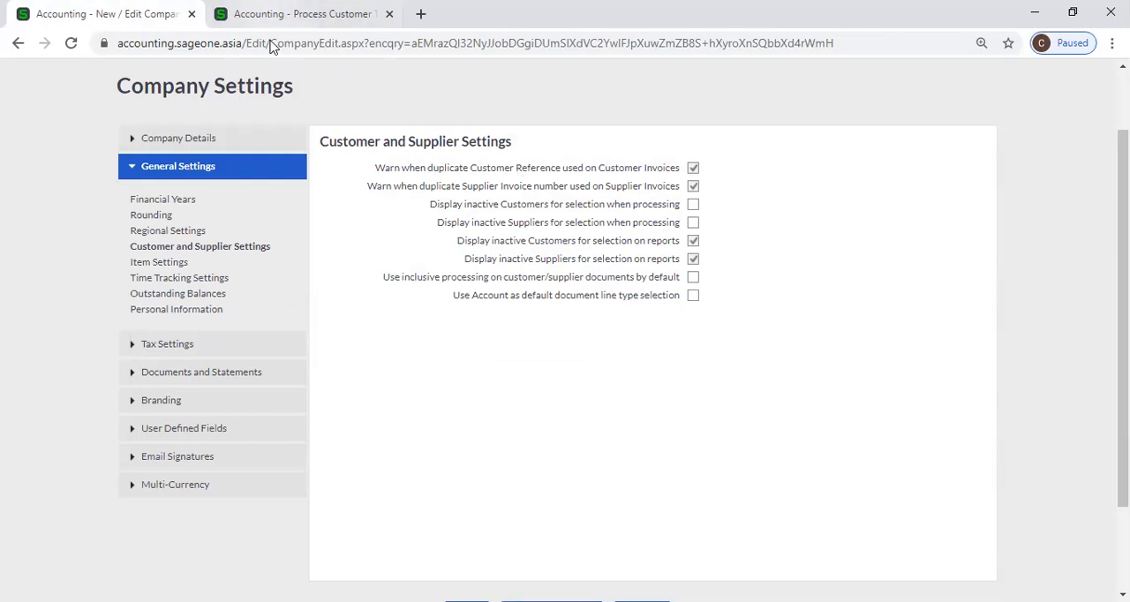
{"action": "left_click", "coordinate": [291, 14]}
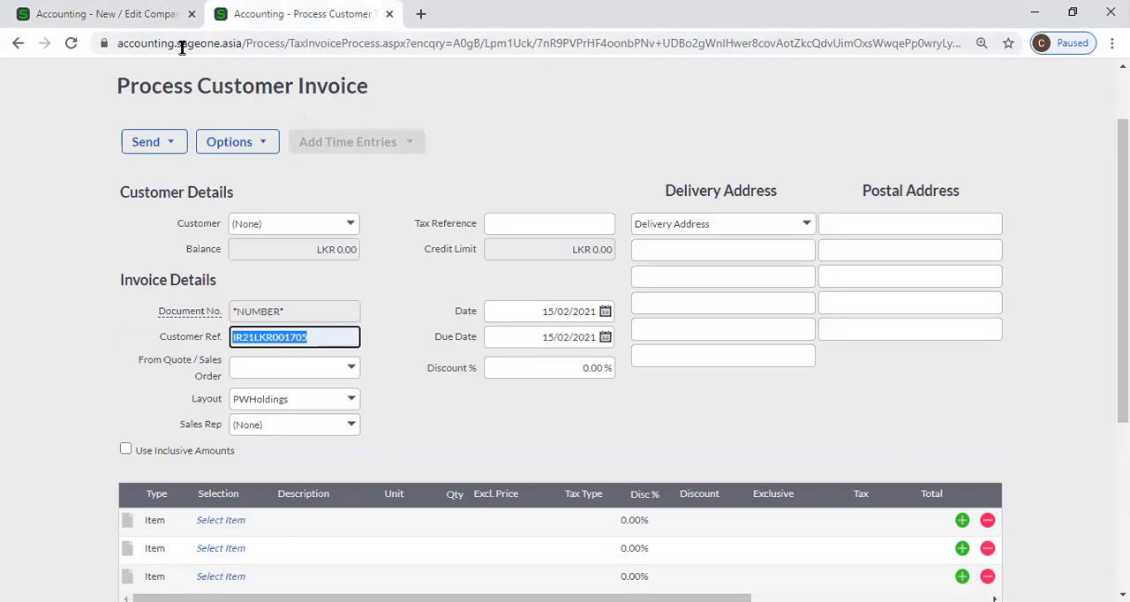
{"action": "left_click", "coordinate": [148, 14]}
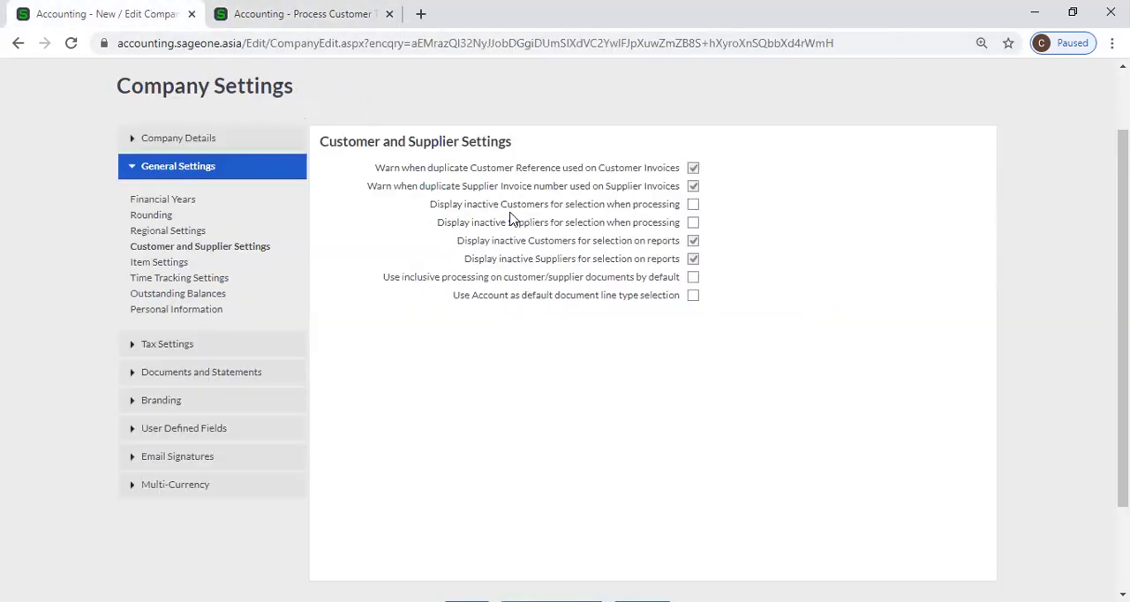
{"action": "left_click", "coordinate": [693, 168]}
{"action": "left_click", "coordinate": [693, 167]}
{"action": "left_click", "coordinate": [269, 19]}
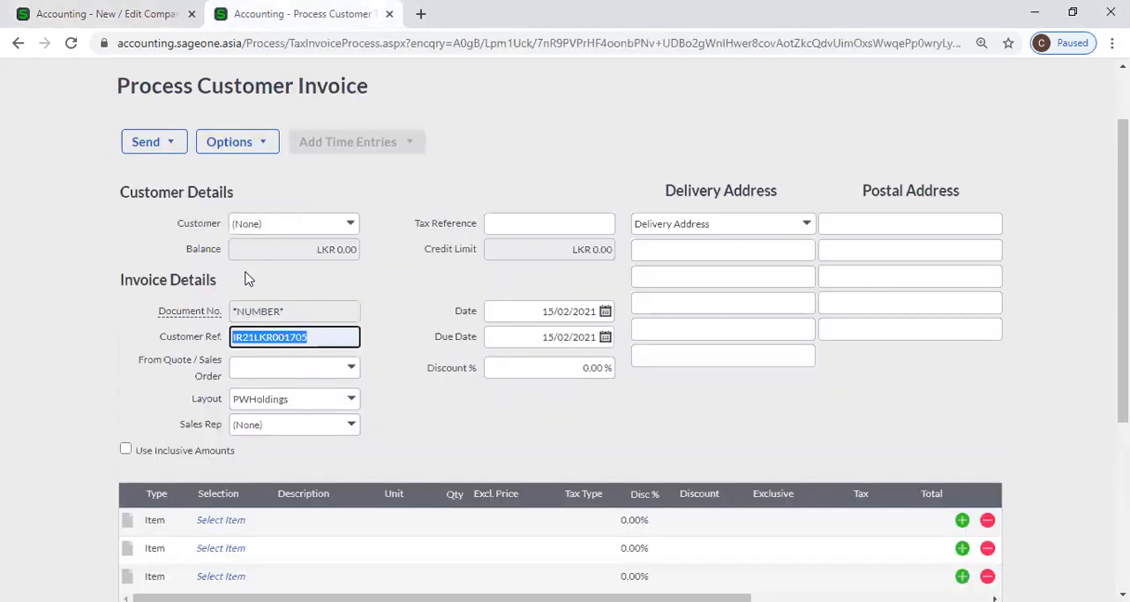
{"action": "left_click", "coordinate": [77, 14]}
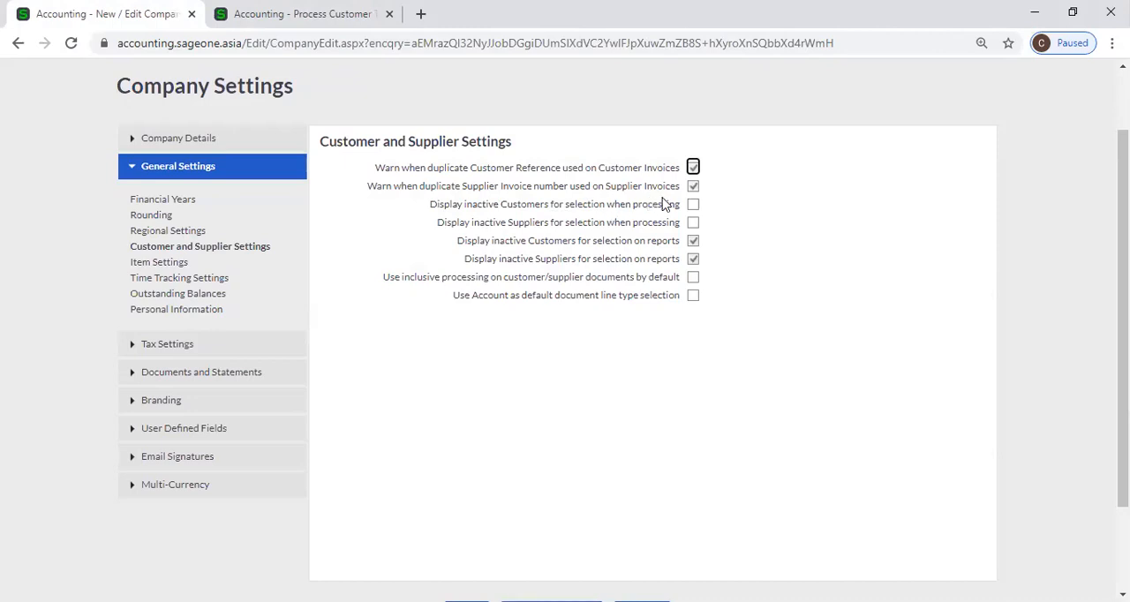
Duplicate the customer invoice's browser tab and start a new supplier invoice from the Supplier Invoices list in the original one
{"action": "right_click", "coordinate": [257, 13]}
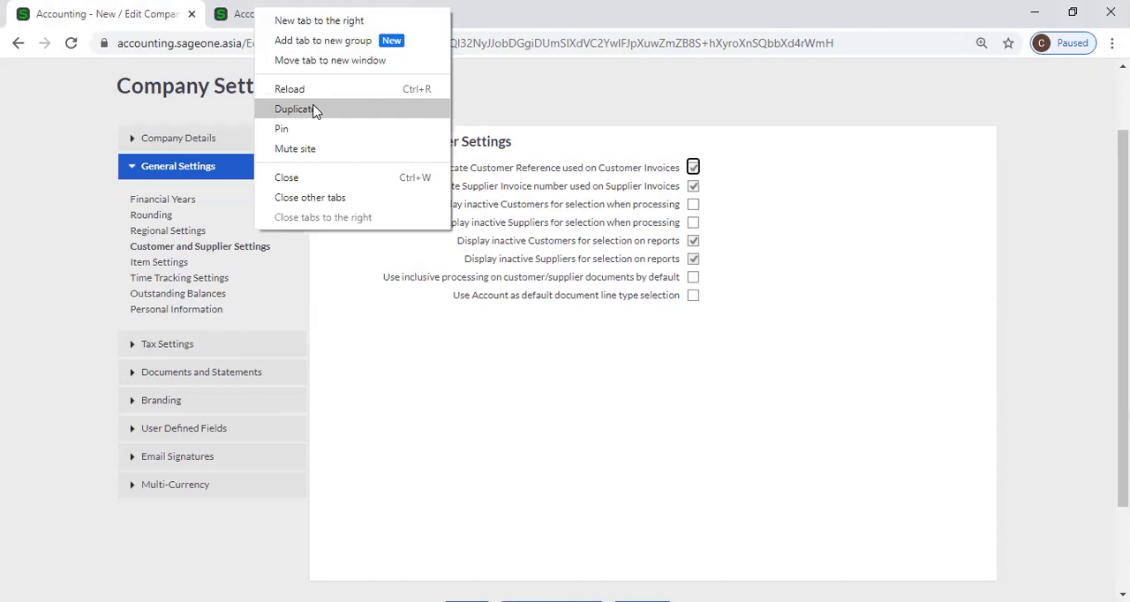
{"action": "left_click", "coordinate": [318, 107]}
{"action": "left_click", "coordinate": [286, 17]}
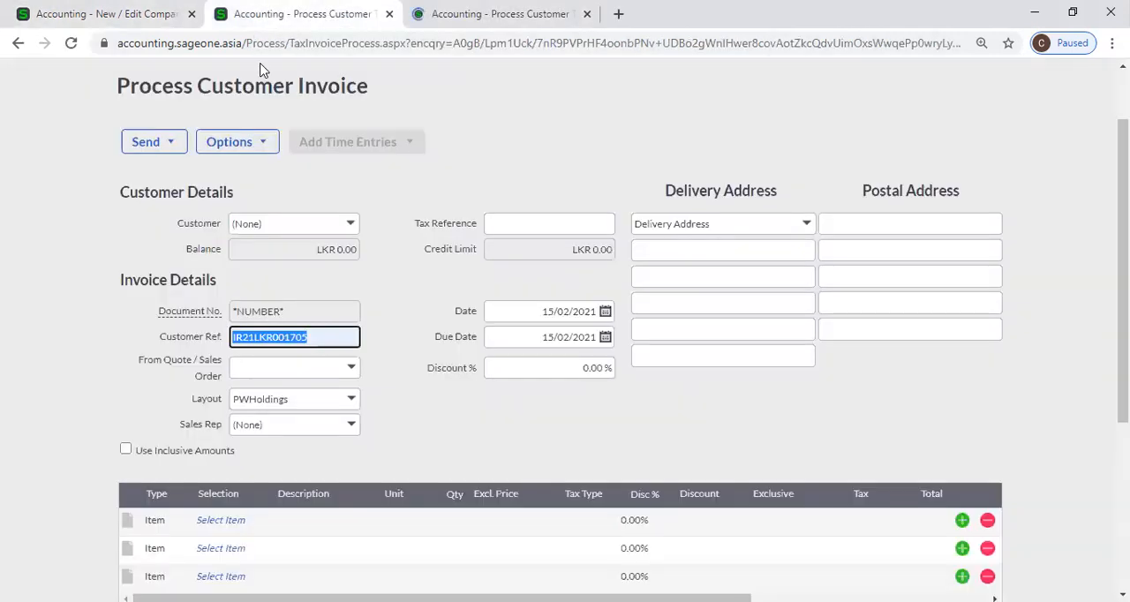
{"action": "scroll", "coordinate": [215, 116], "scroll_direction": "up", "scroll_amount": 1}
{"action": "left_click", "coordinate": [254, 108]}
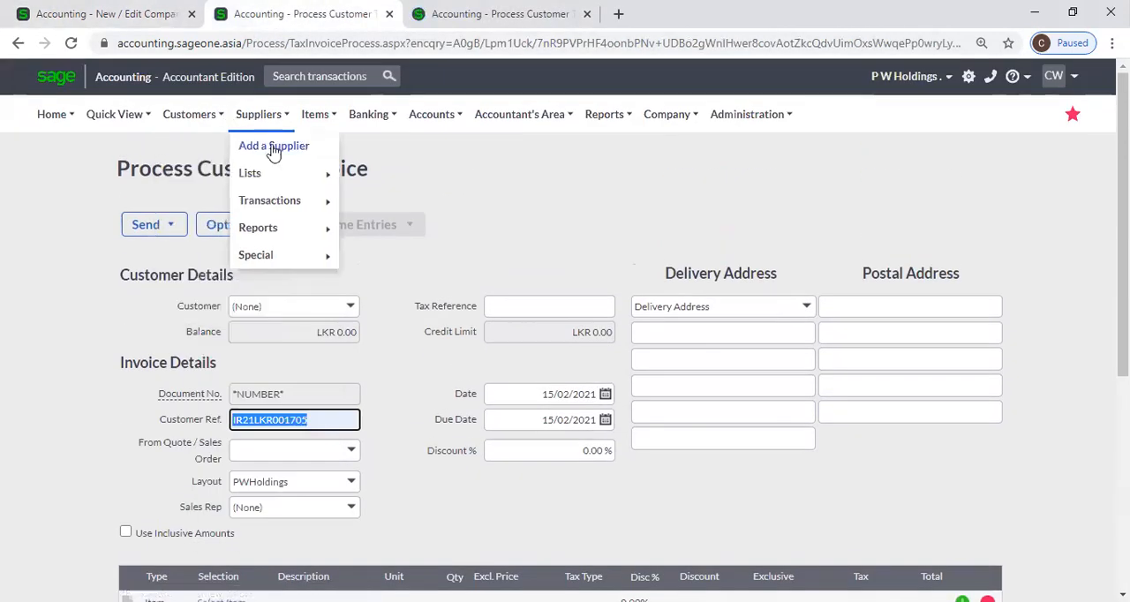
{"action": "mouse_move", "coordinate": [278, 206]}
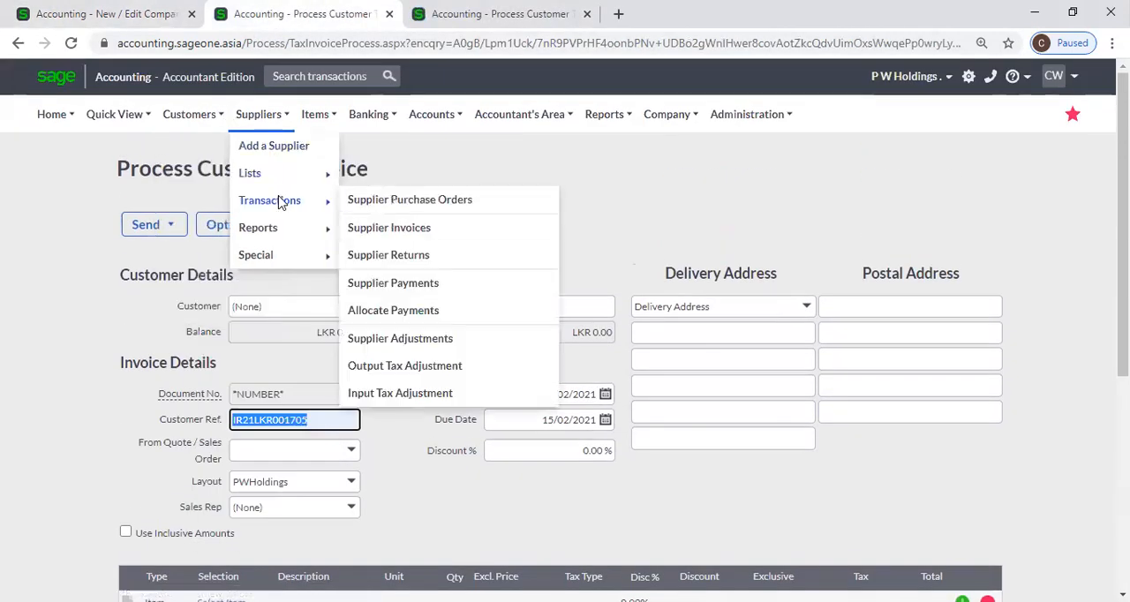
{"action": "left_click", "coordinate": [397, 229]}
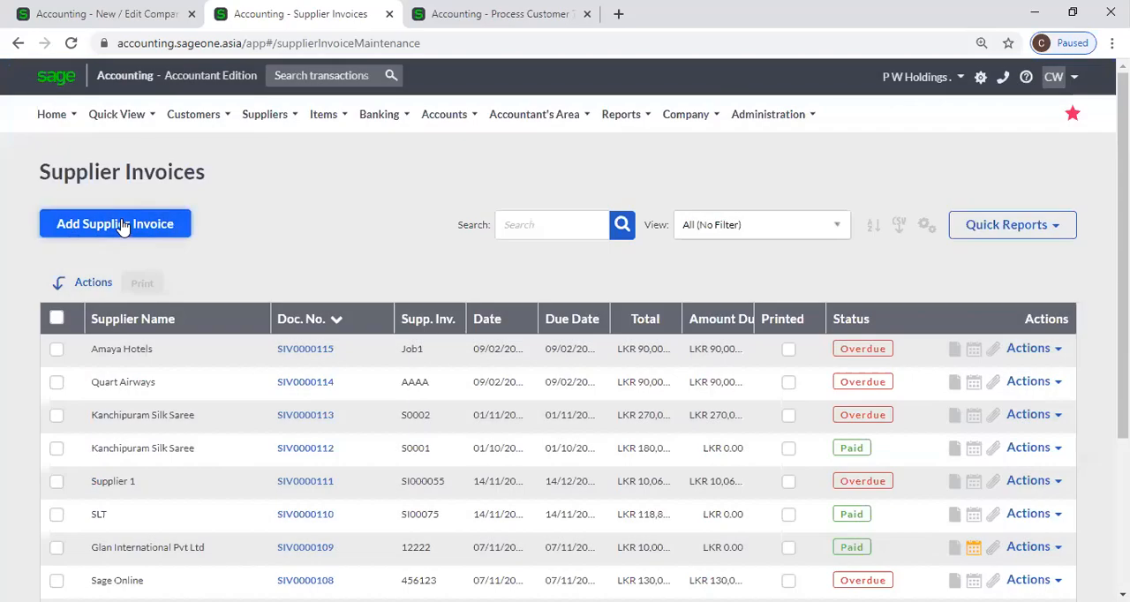
{"action": "left_click", "coordinate": [121, 225]}
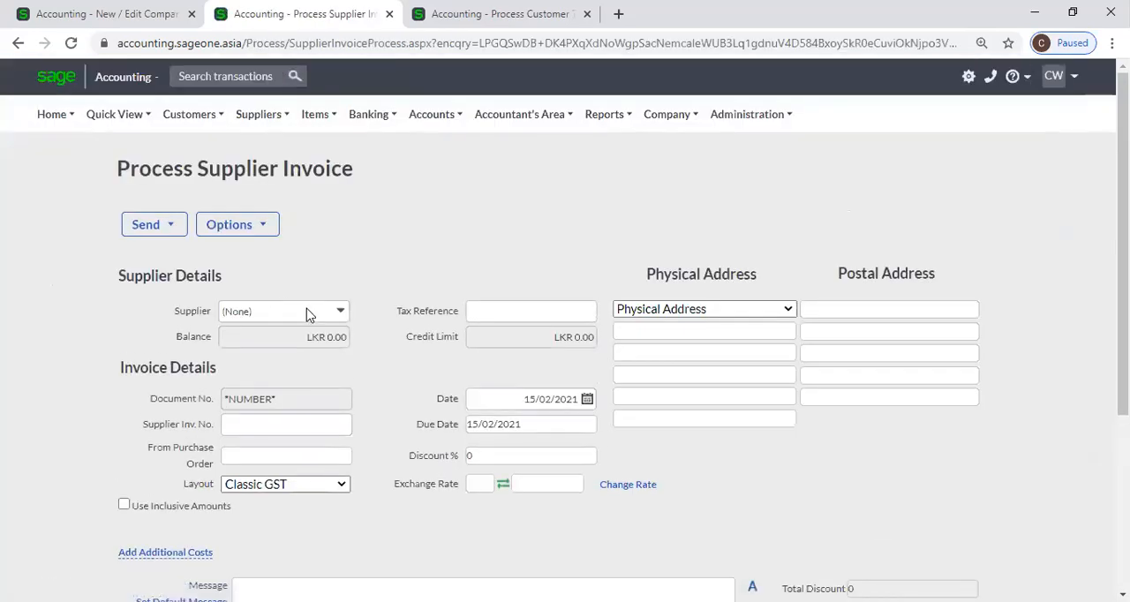
Compare the supplier invoice's Supplier Inv. No. field with the warning option for duplicate Supplier Invoice numbers, leaving that option enabled
{"action": "left_click", "coordinate": [322, 424]}
{"action": "left_click", "coordinate": [376, 370]}
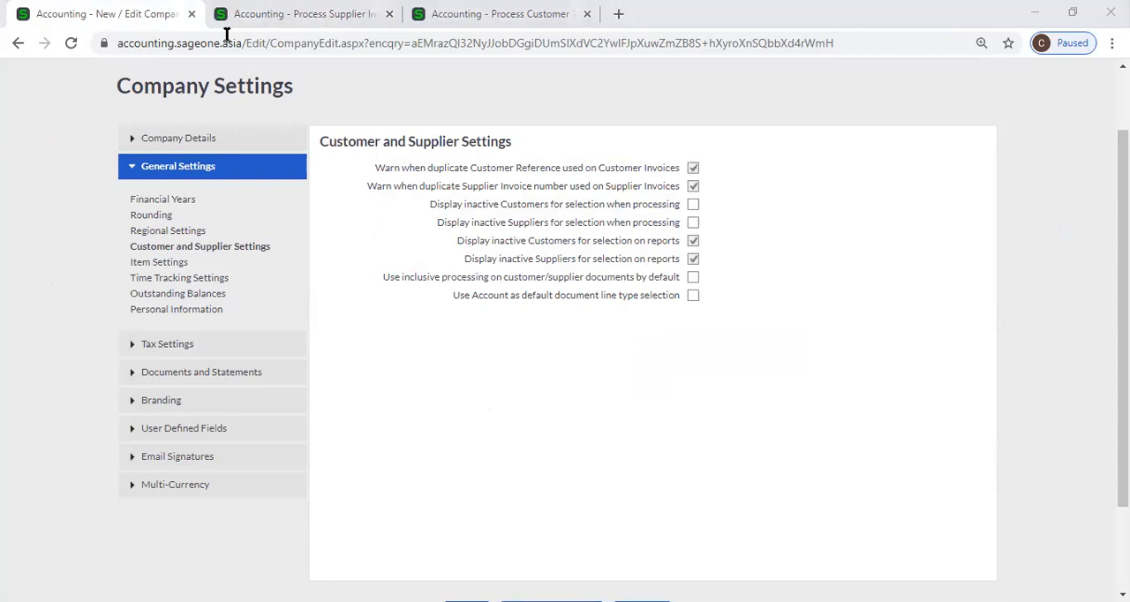
{"action": "left_click", "coordinate": [344, 14]}
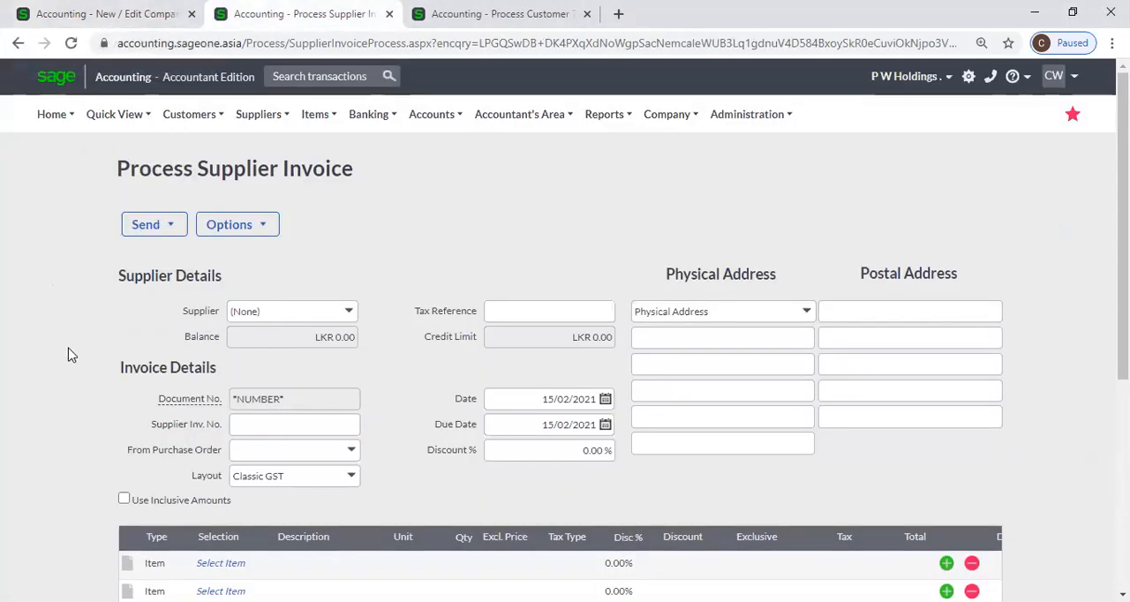
{"action": "left_click", "coordinate": [113, 12]}
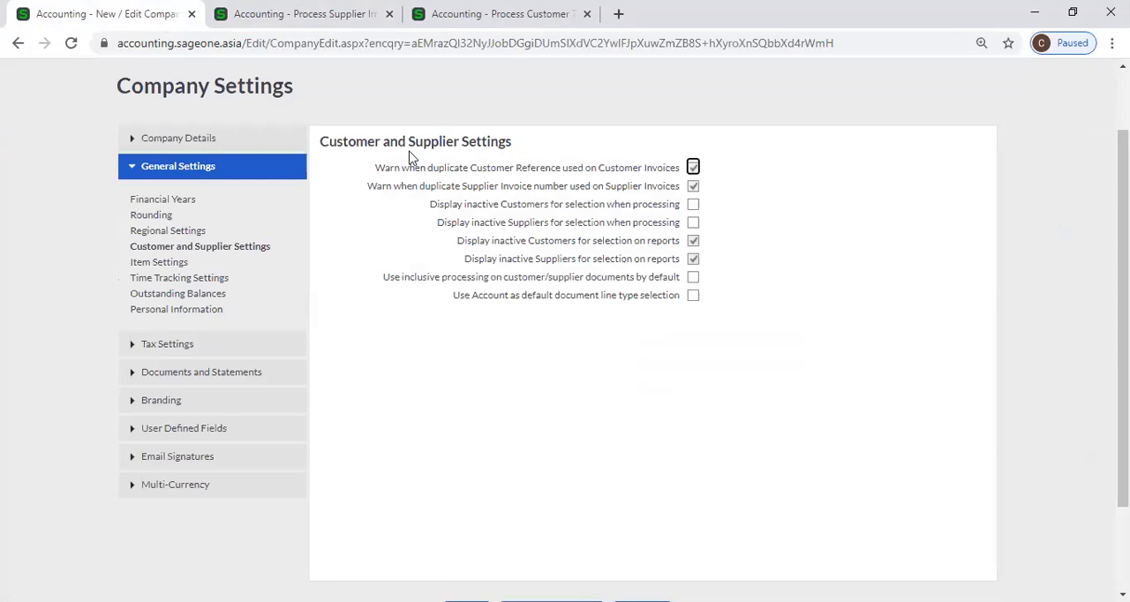
{"action": "left_click", "coordinate": [693, 187]}
{"action": "left_click", "coordinate": [694, 187]}
{"action": "left_click", "coordinate": [693, 187]}
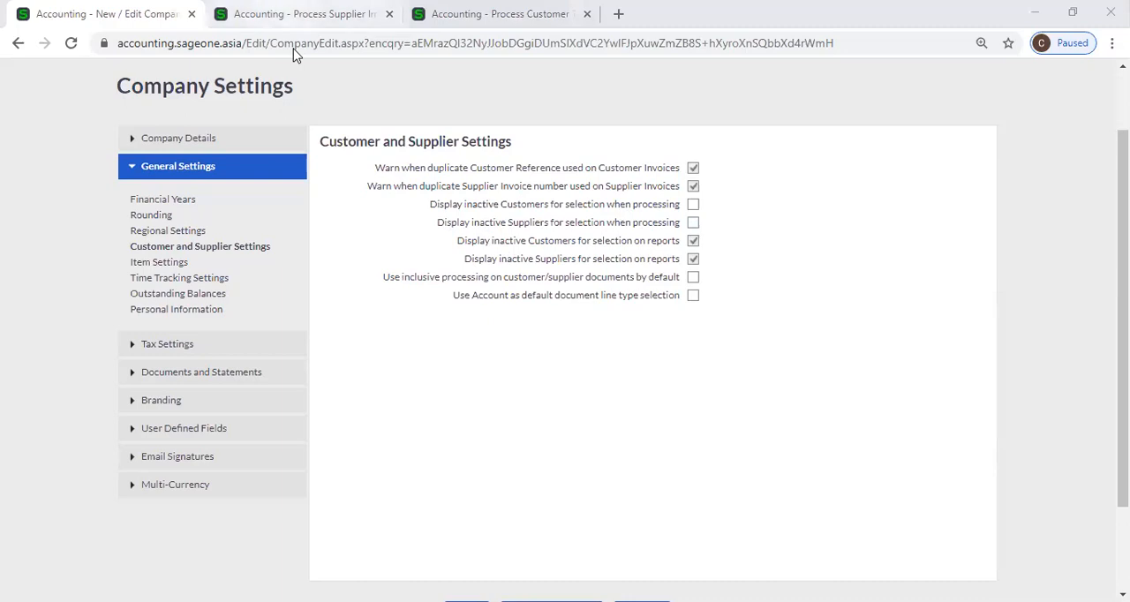
Open the List of Customers in the supplier invoice's browser tab and open the first listed customer's record for editing
{"action": "left_click", "coordinate": [305, 15]}
{"action": "mouse_move", "coordinate": [208, 124]}
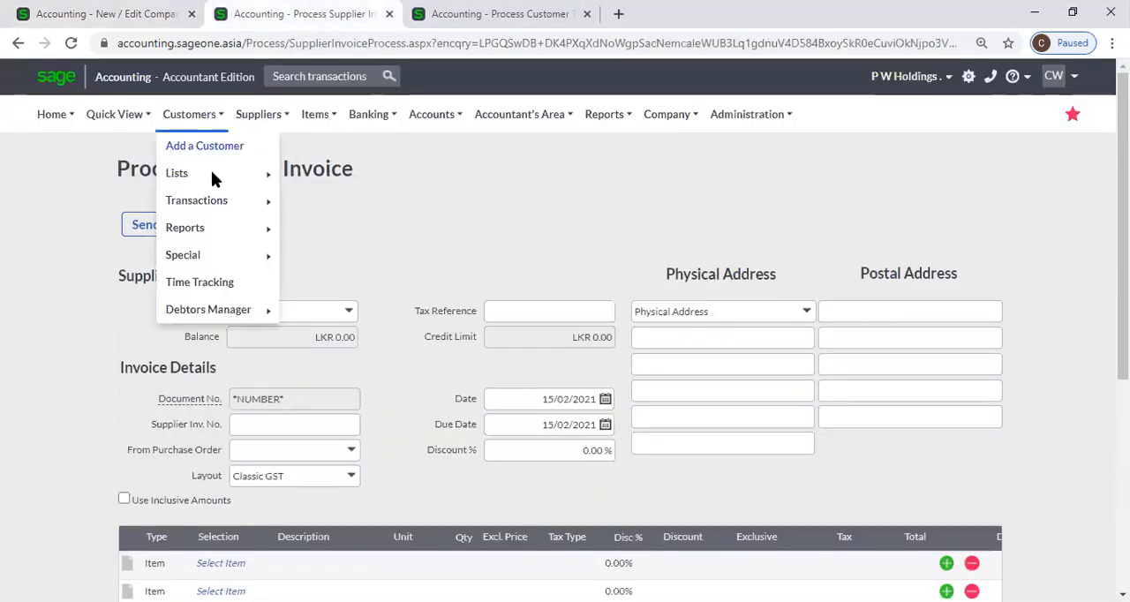
{"action": "mouse_move", "coordinate": [234, 182]}
{"action": "left_click", "coordinate": [304, 177]}
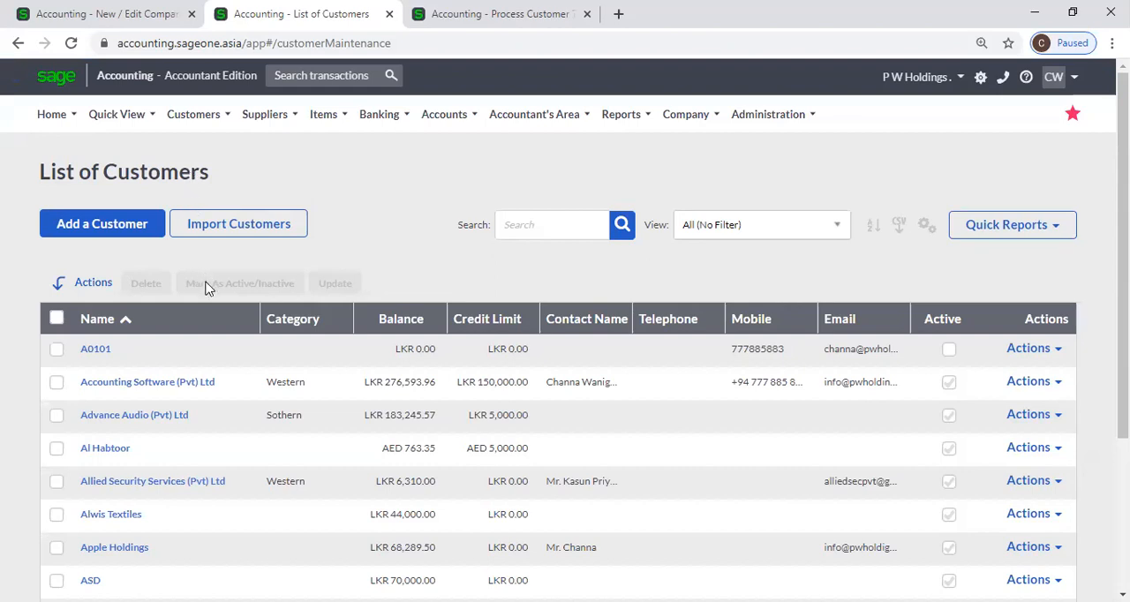
{"action": "left_click", "coordinate": [95, 351]}
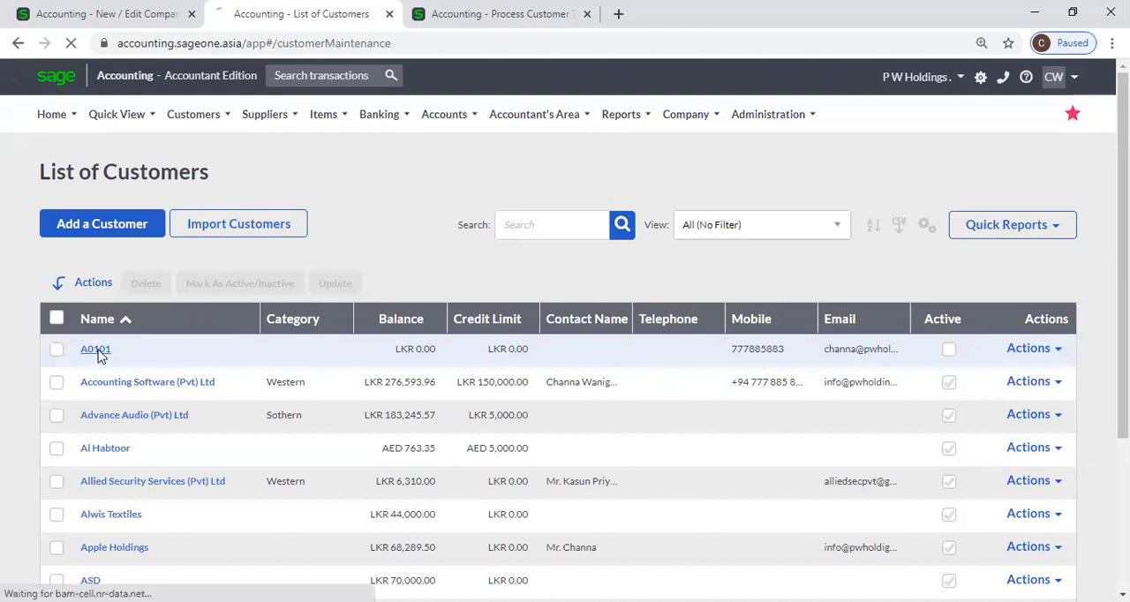
{"action": "left_click", "coordinate": [194, 114]}
{"action": "mouse_move", "coordinate": [229, 175]}
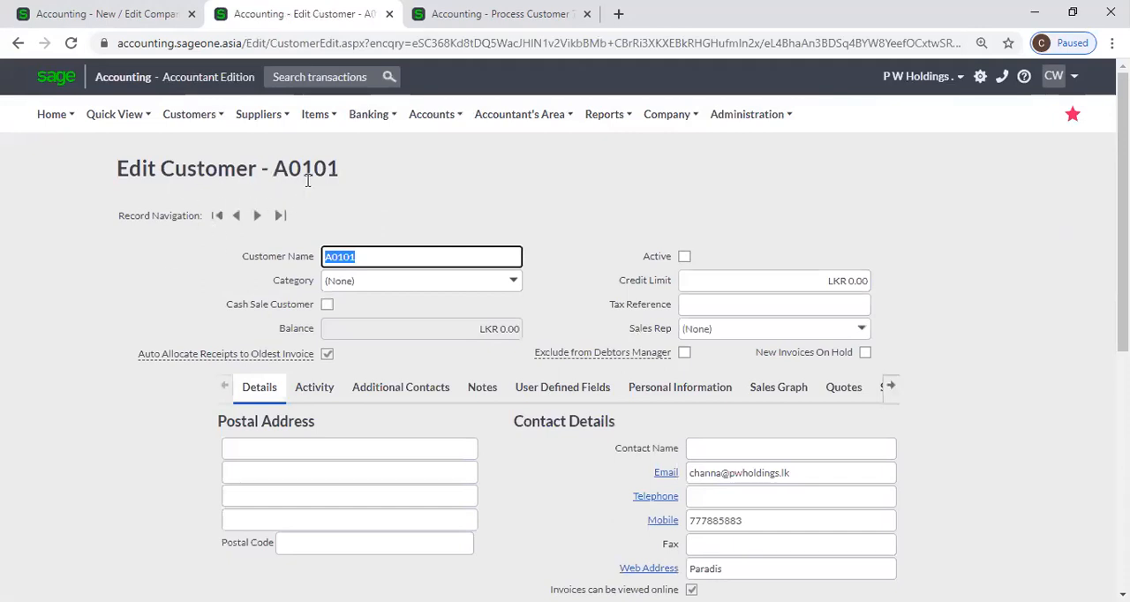
Compare the customer record's Active option with the company setting for displaying inactive Customers for selection when processing
{"action": "left_click", "coordinate": [685, 258]}
{"action": "left_click", "coordinate": [687, 263]}
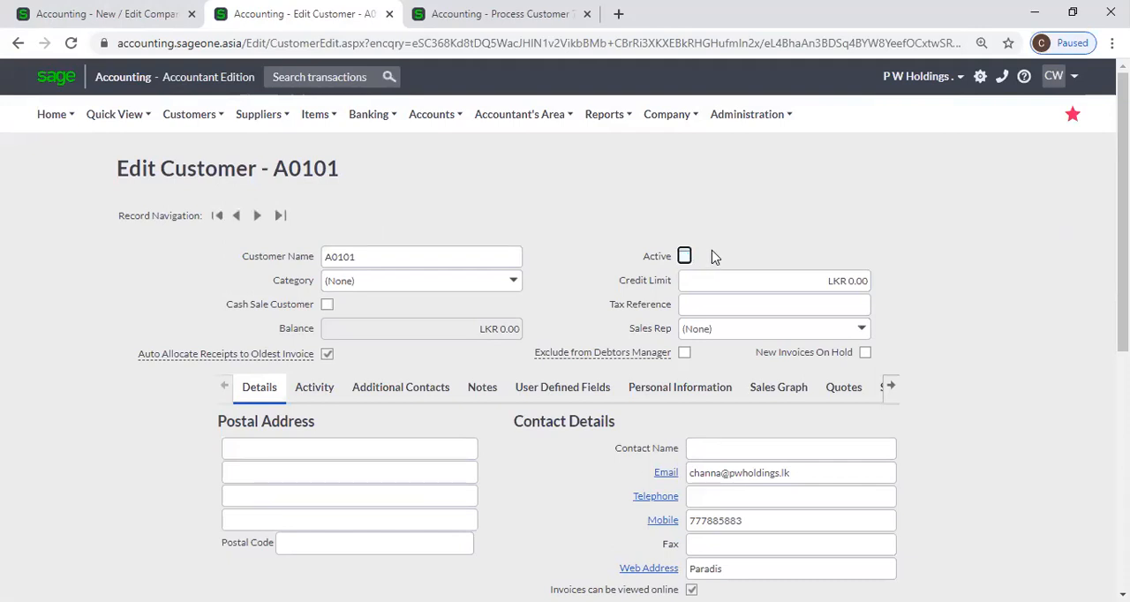
{"action": "left_click", "coordinate": [88, 13]}
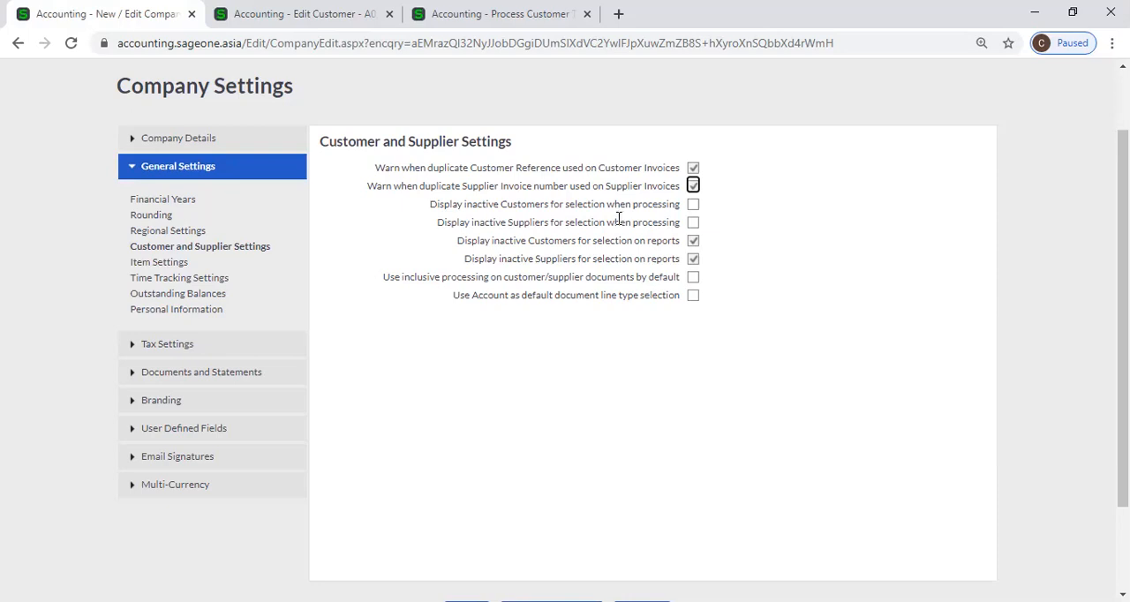
{"action": "left_click", "coordinate": [349, 64]}
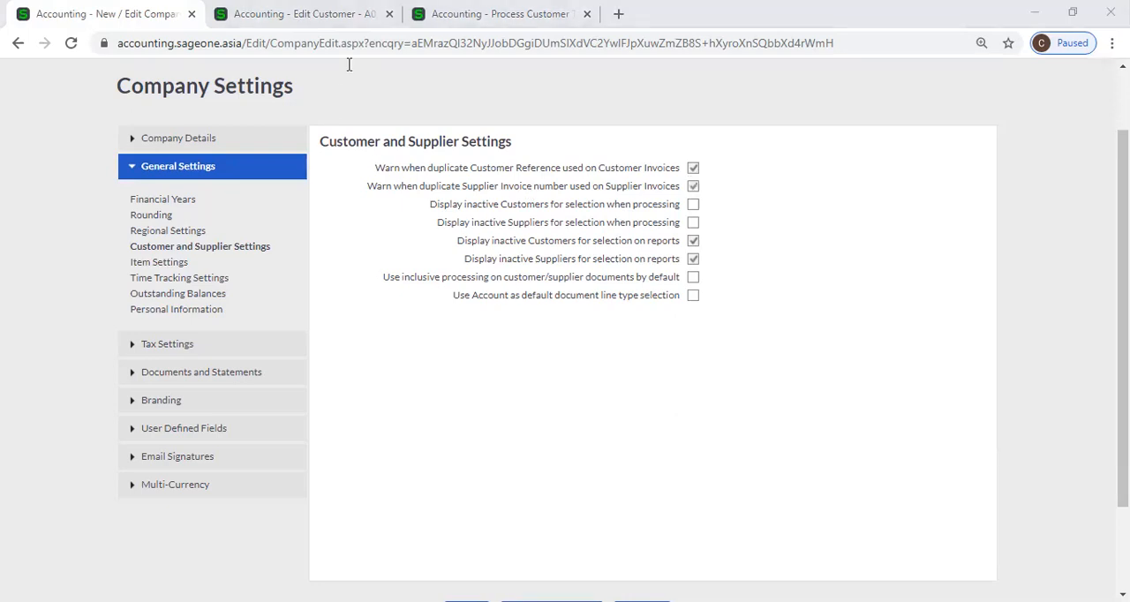
{"action": "left_click", "coordinate": [296, 13]}
{"action": "left_click", "coordinate": [76, 10]}
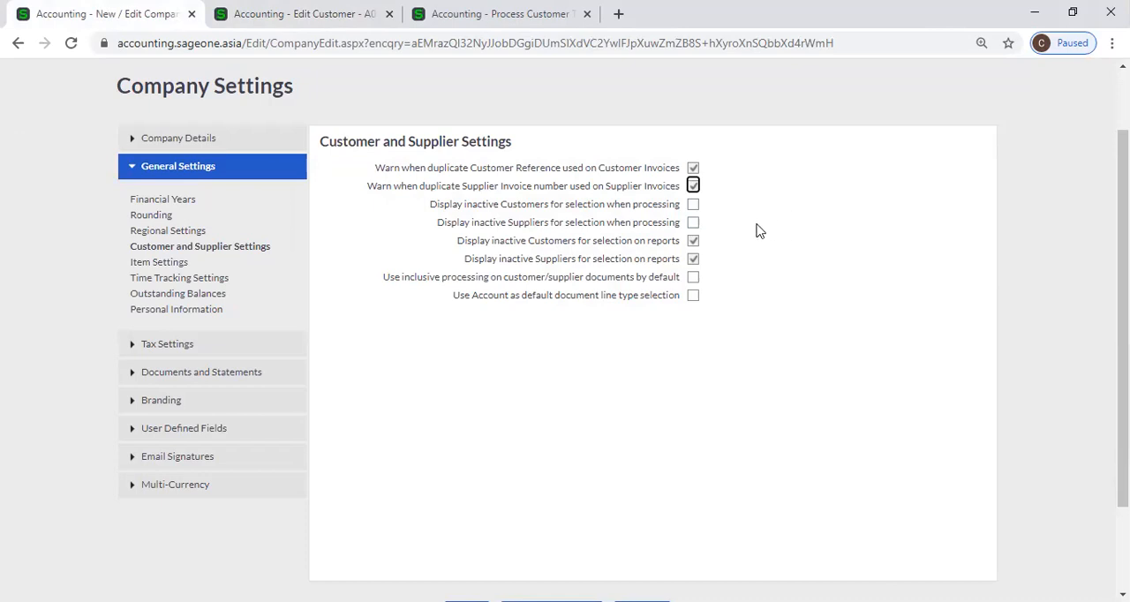
{"action": "left_click", "coordinate": [696, 208]}
Start a new customer tax invoice from the Customer Tax Invoices list and display its Customer choices
{"action": "left_click", "coordinate": [344, 18]}
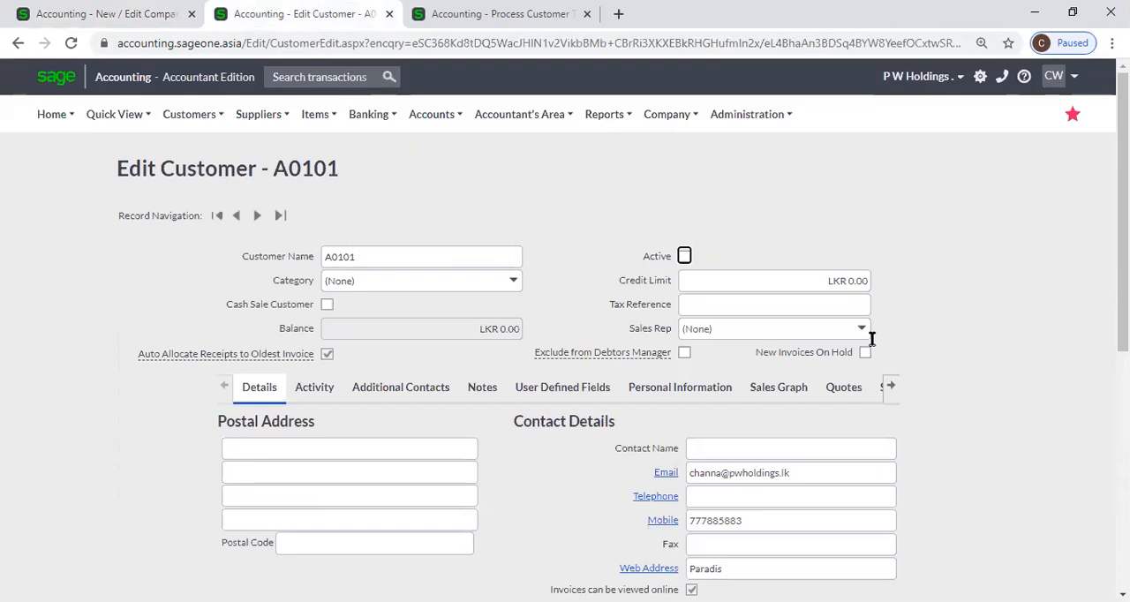
{"action": "key", "text": "ctrl+Tab"}
{"action": "scroll", "coordinate": [302, 171], "scroll_direction": "up", "scroll_amount": 1}
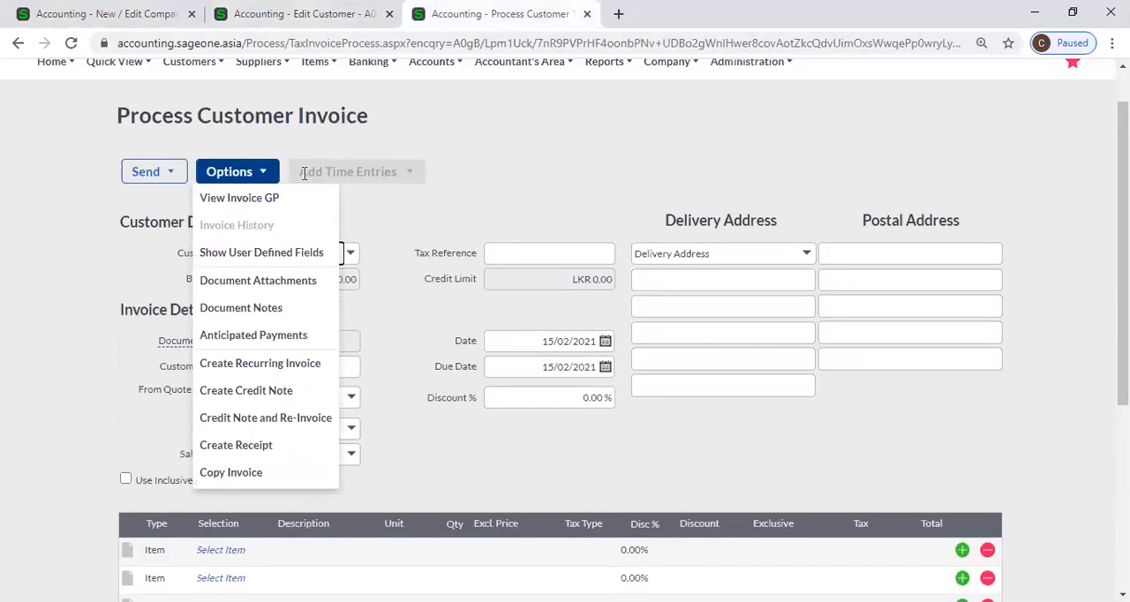
{"action": "mouse_move", "coordinate": [206, 128]}
{"action": "mouse_move", "coordinate": [212, 201]}
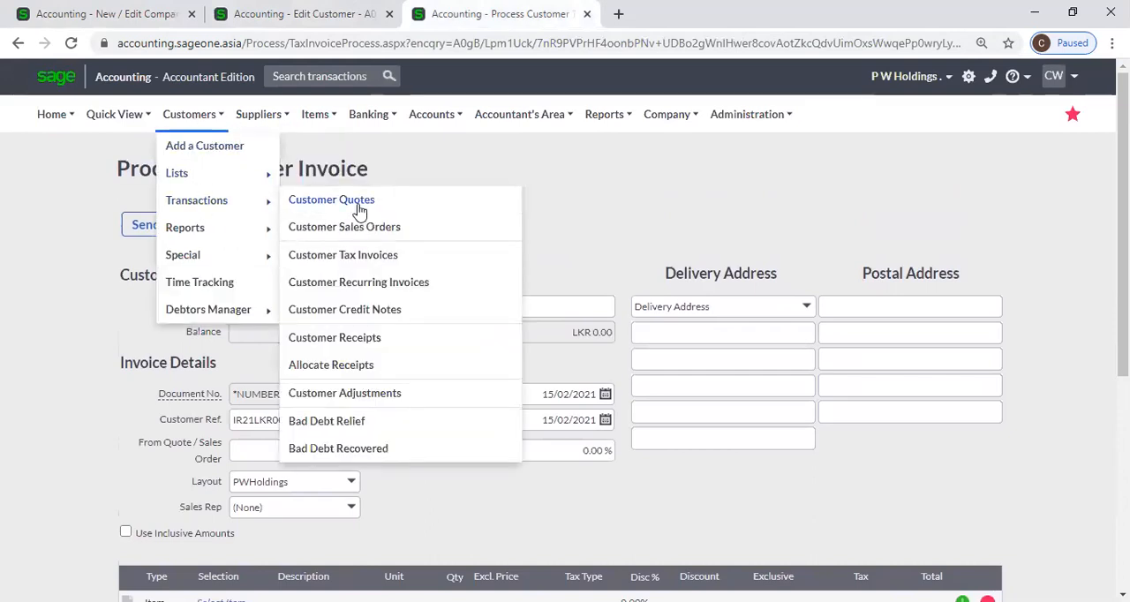
{"action": "left_click", "coordinate": [390, 256]}
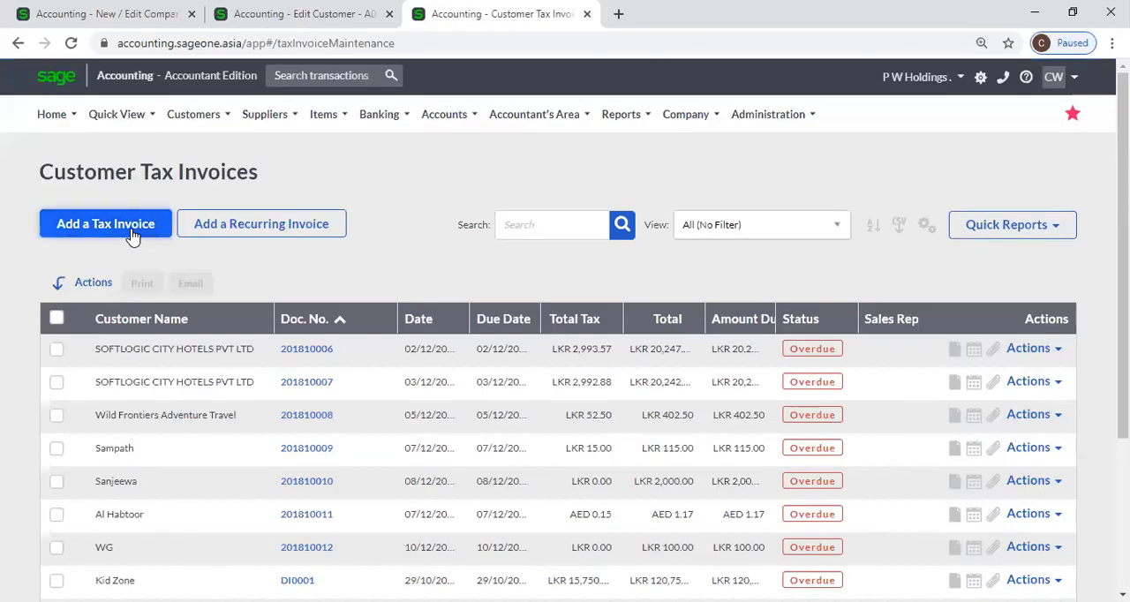
{"action": "left_click", "coordinate": [131, 235]}
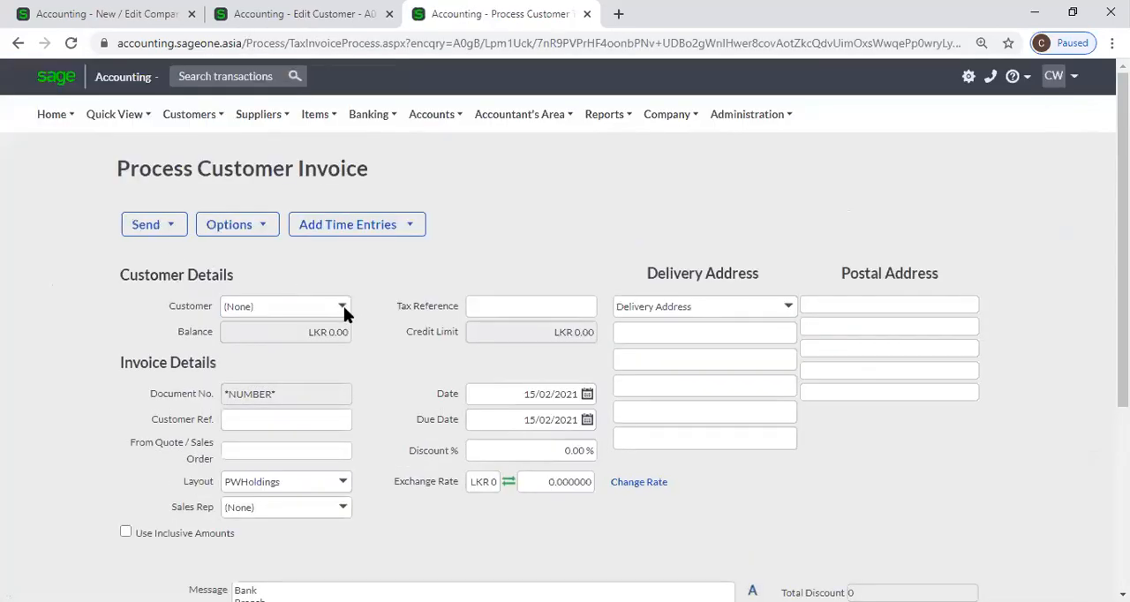
{"action": "left_click", "coordinate": [346, 306]}
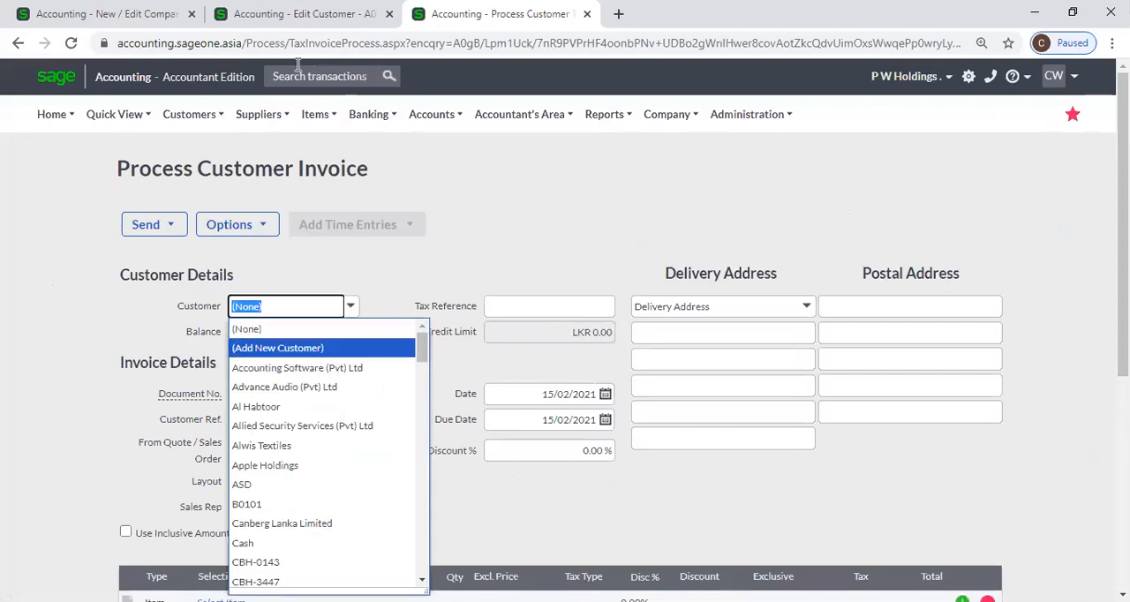
Check the invoice's Customer choices against the inactive customer's record and the setting for displaying inactive Customers when processing
{"action": "left_click", "coordinate": [304, 14]}
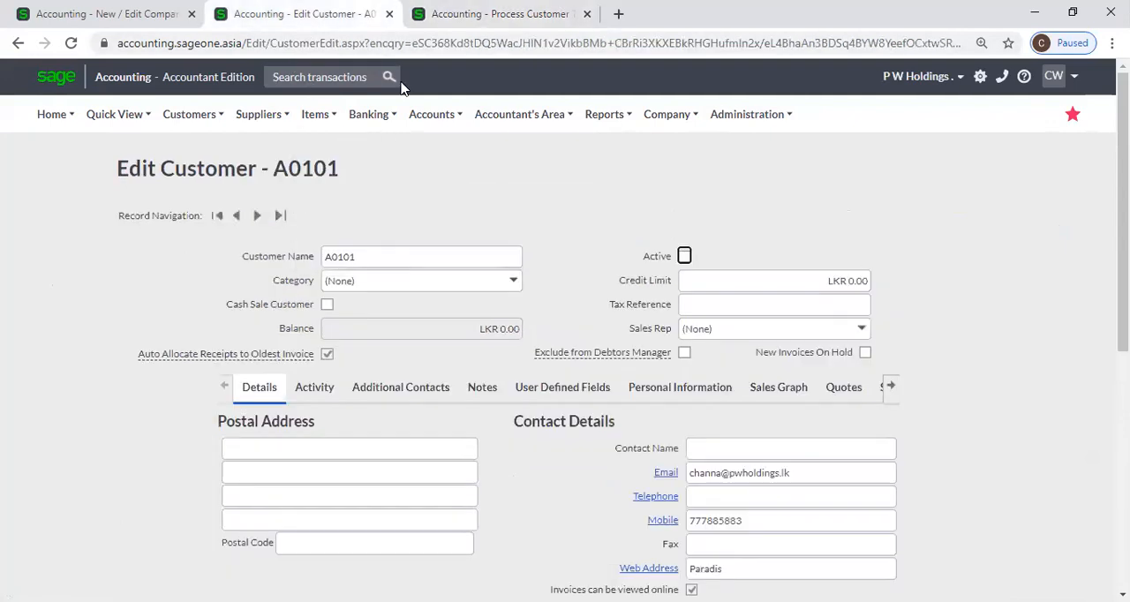
{"action": "left_click", "coordinate": [422, 14]}
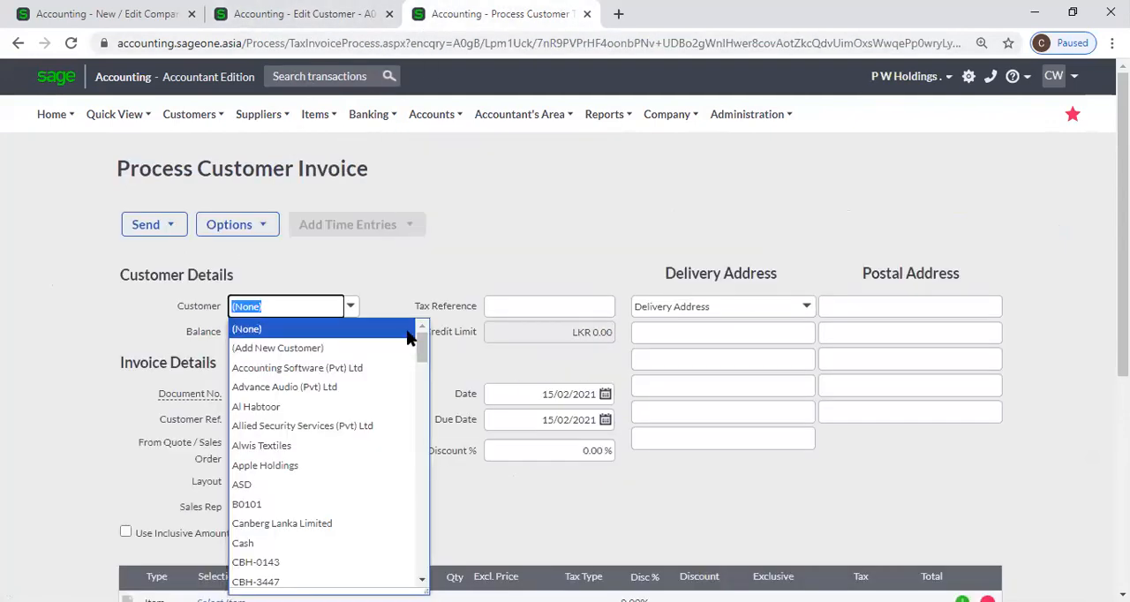
{"action": "left_click", "coordinate": [83, 15]}
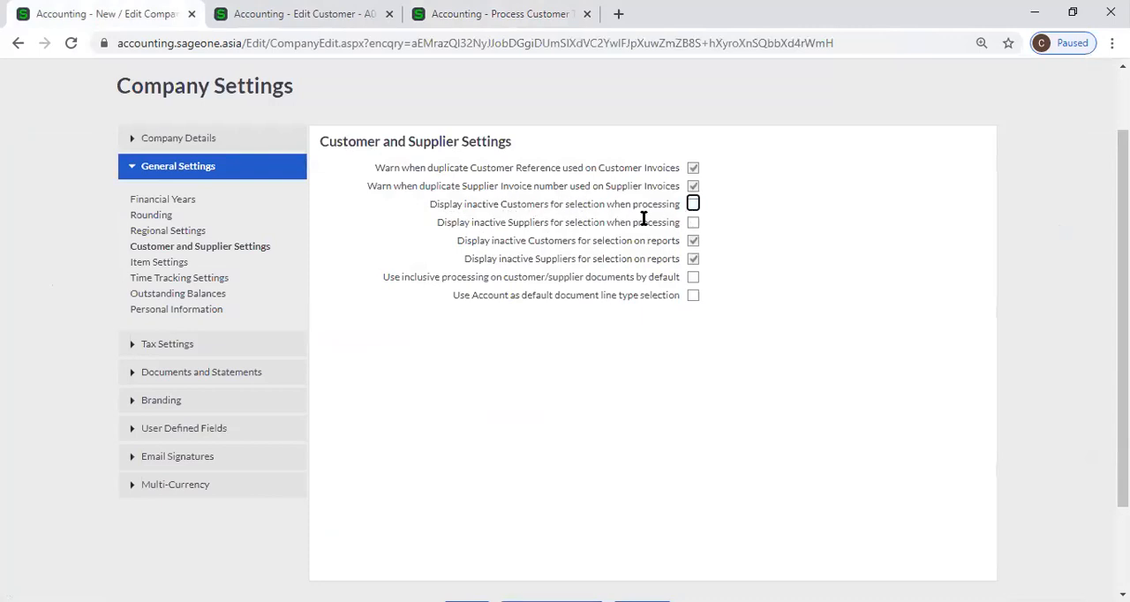
{"action": "left_click", "coordinate": [444, 14]}
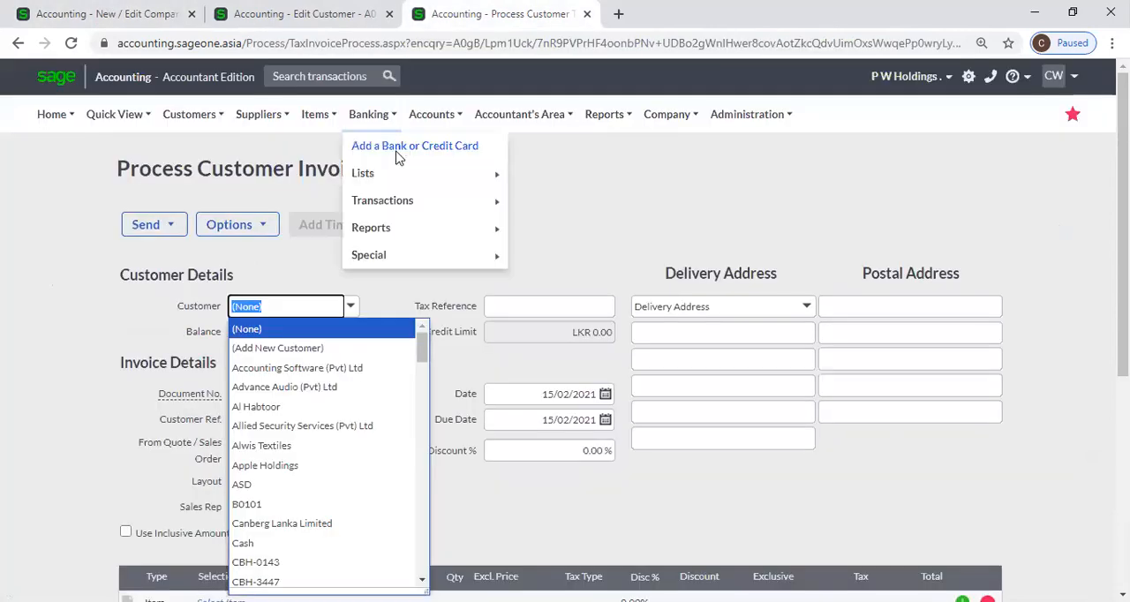
{"action": "left_click", "coordinate": [256, 14]}
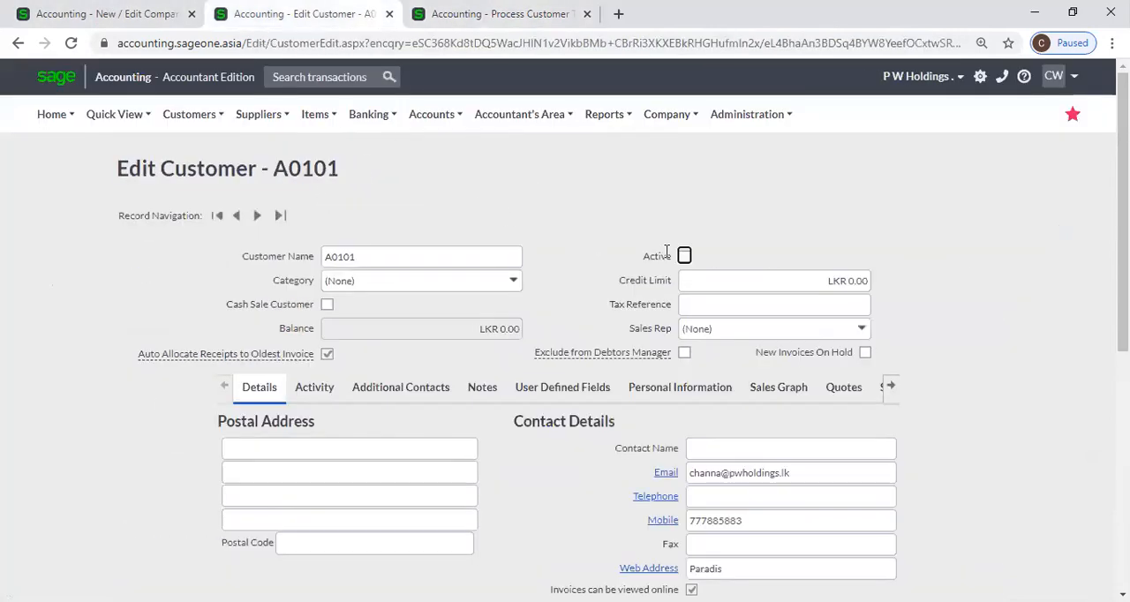
{"action": "left_click", "coordinate": [415, 15]}
{"action": "mouse_move", "coordinate": [432, 114]}
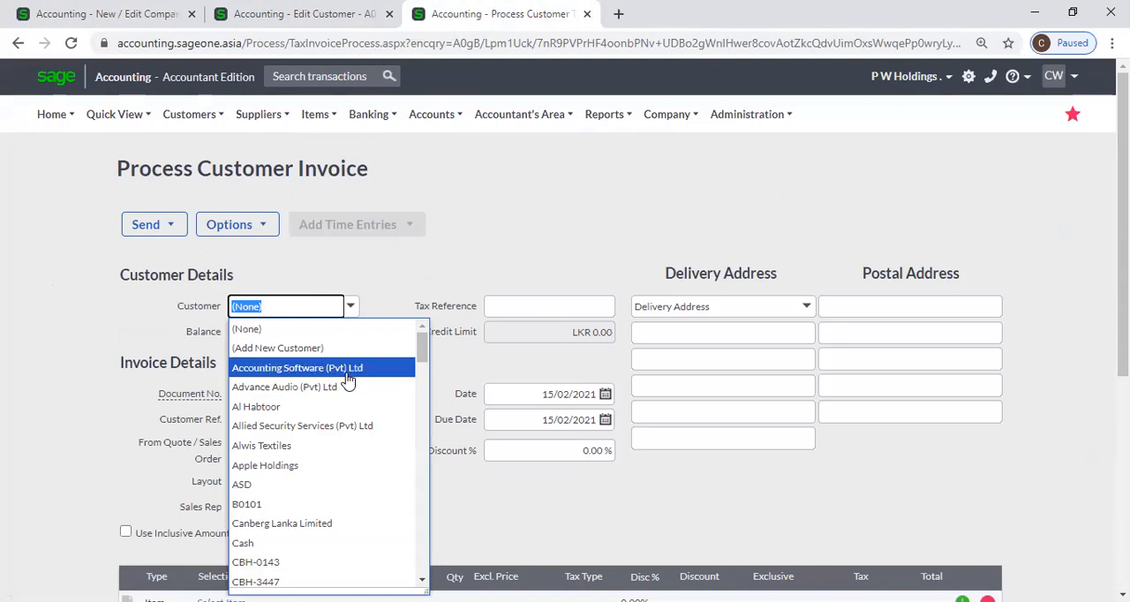
{"action": "left_click", "coordinate": [93, 10]}
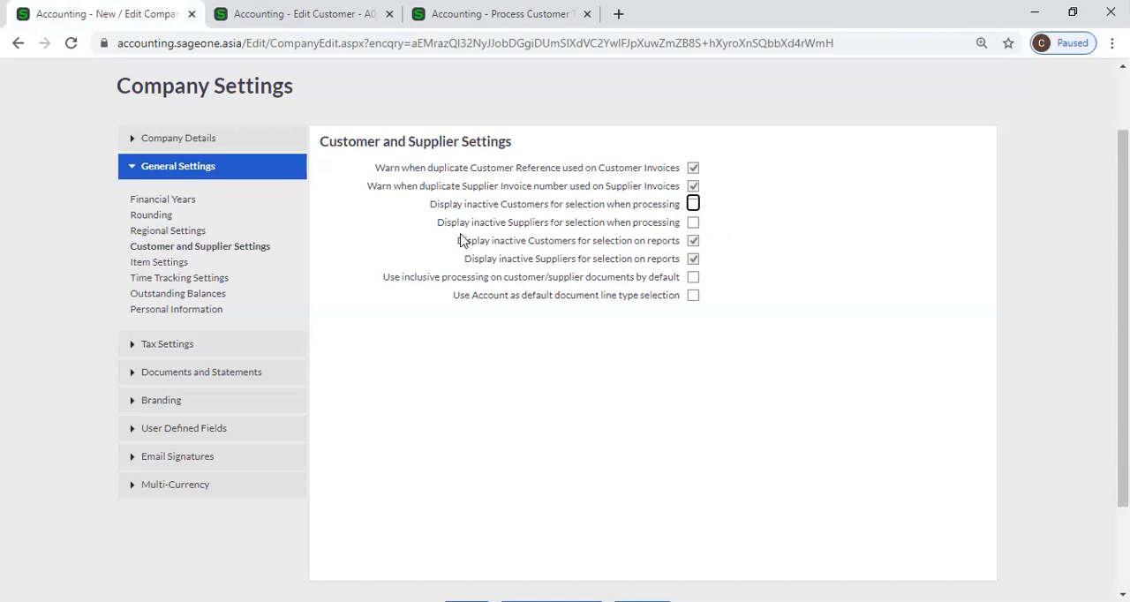
Open the List of Suppliers in the browser tab showing the customer record
{"action": "left_click", "coordinate": [300, 14]}
{"action": "left_click", "coordinate": [259, 117]}
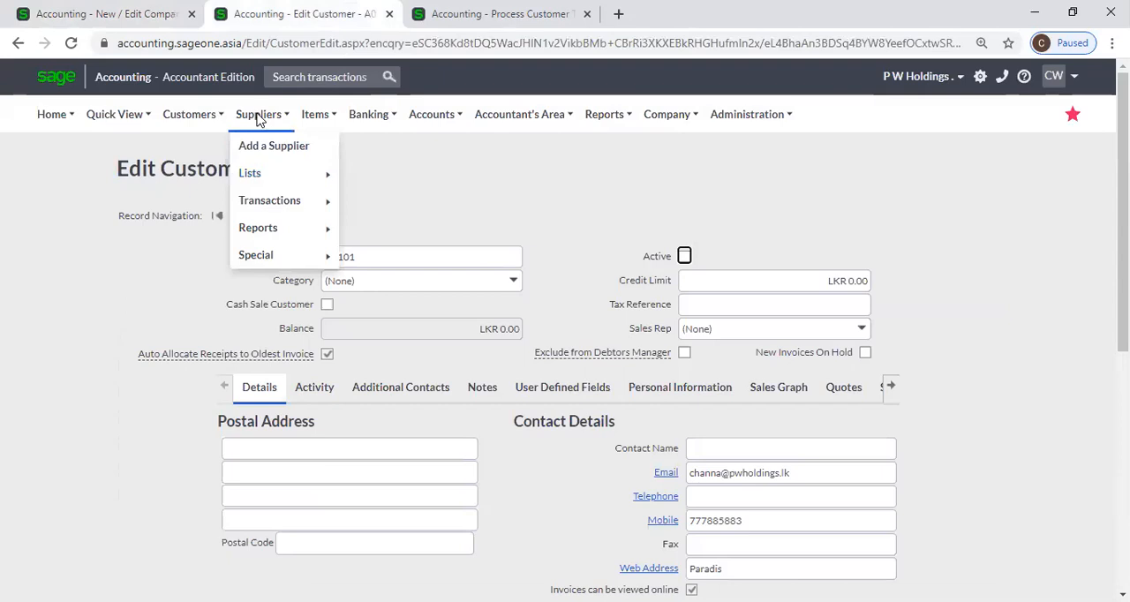
{"action": "mouse_move", "coordinate": [253, 180]}
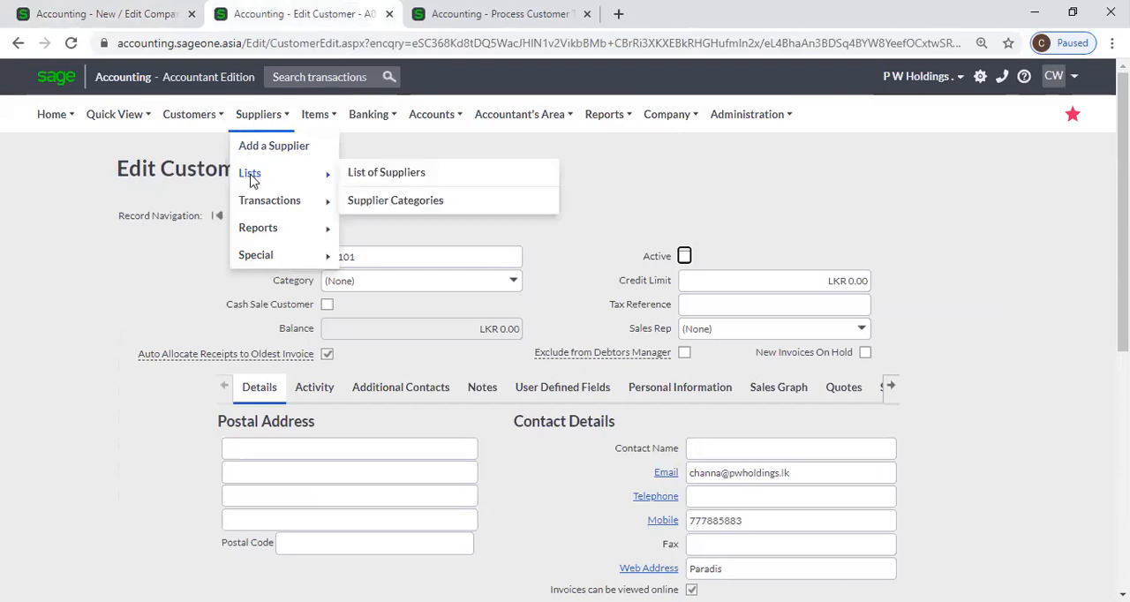
{"action": "mouse_move", "coordinate": [276, 202]}
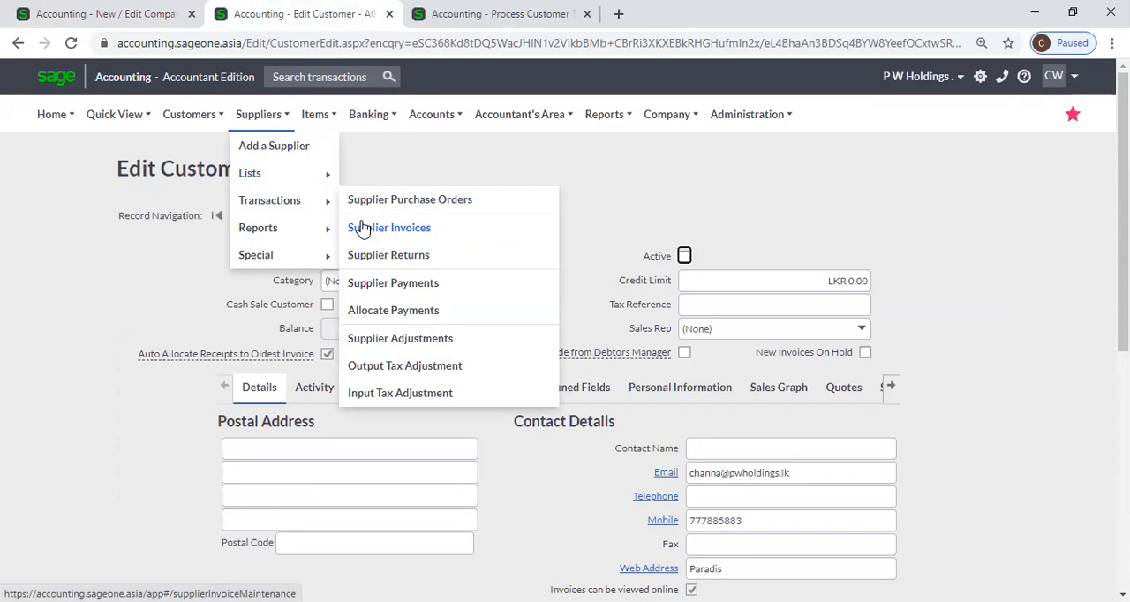
{"action": "mouse_move", "coordinate": [327, 179]}
{"action": "left_click", "coordinate": [376, 179]}
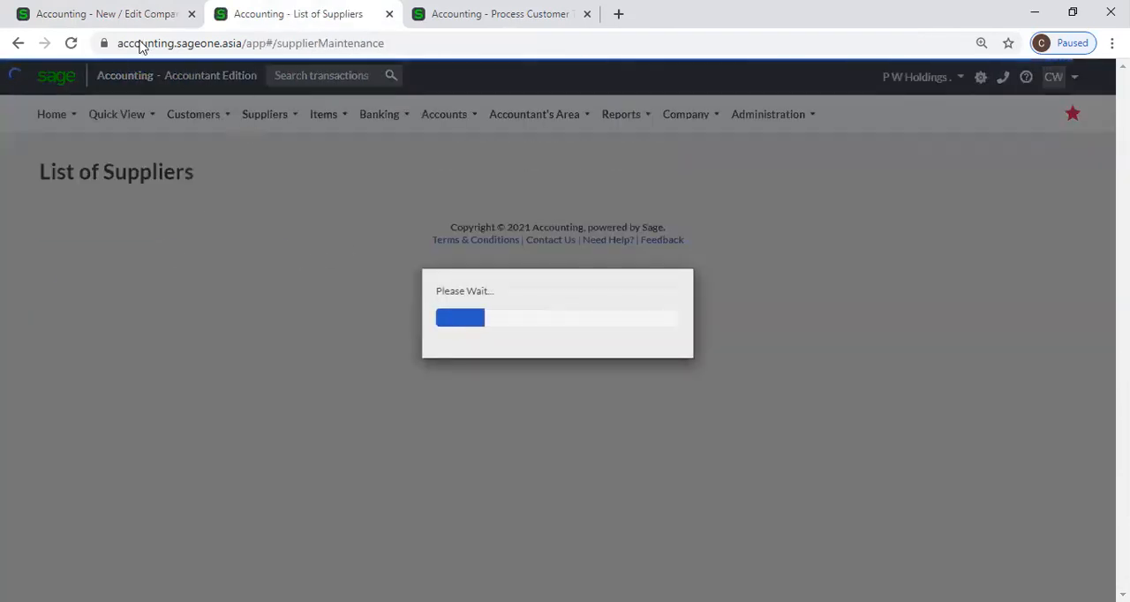
Compare the List of Suppliers with the company setting for displaying inactive Suppliers for selection when processing
{"action": "left_click", "coordinate": [105, 14]}
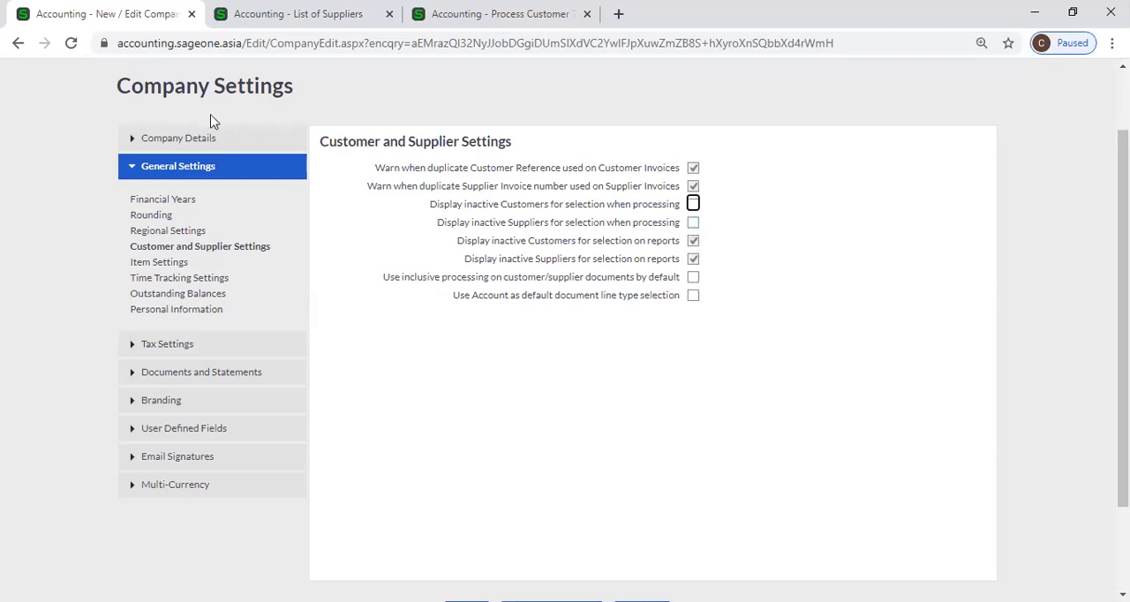
{"action": "left_click", "coordinate": [331, 14]}
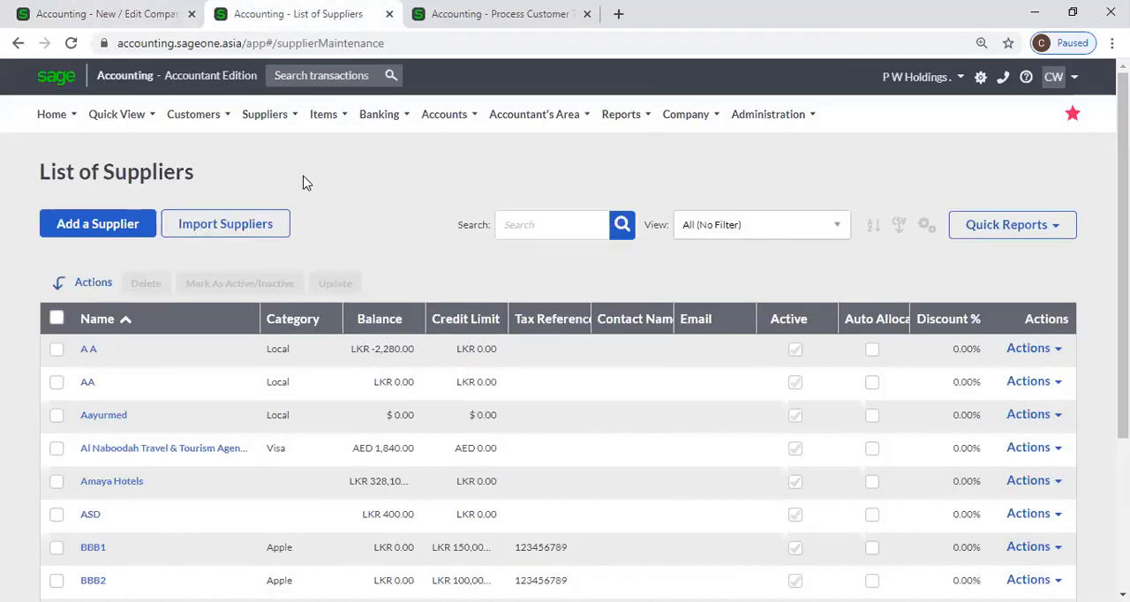
{"action": "mouse_move", "coordinate": [273, 132]}
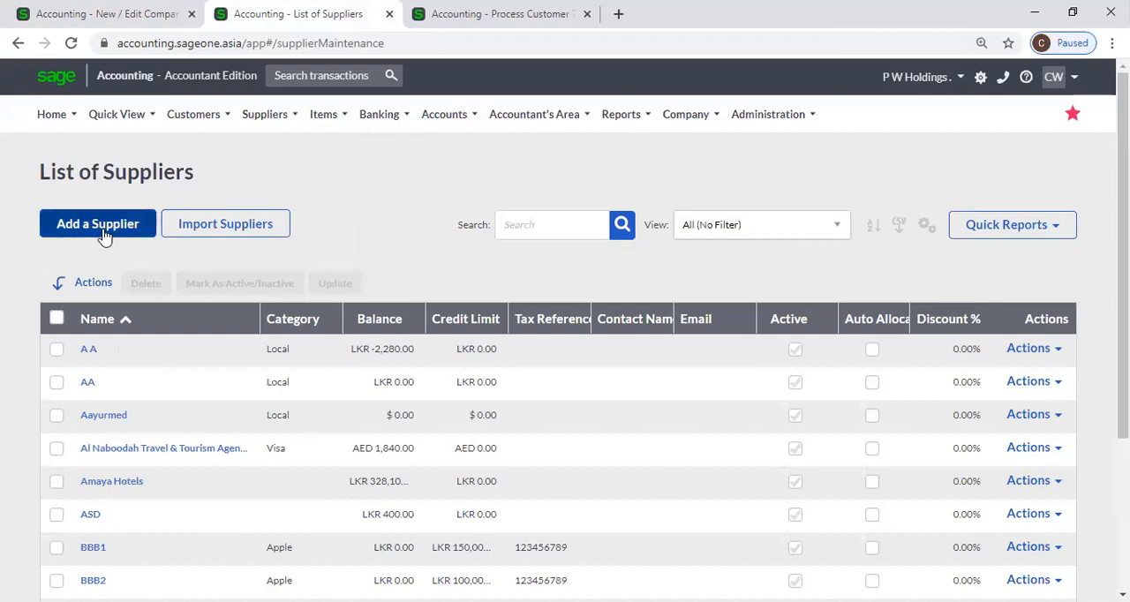
{"action": "left_click", "coordinate": [168, 10]}
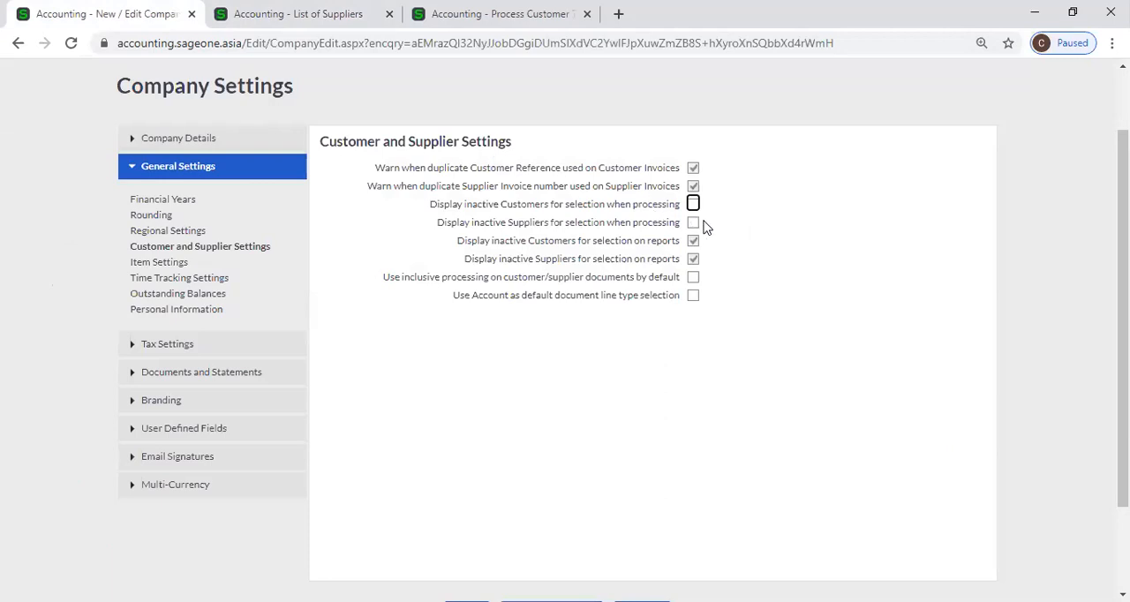
{"action": "left_click", "coordinate": [323, 14]}
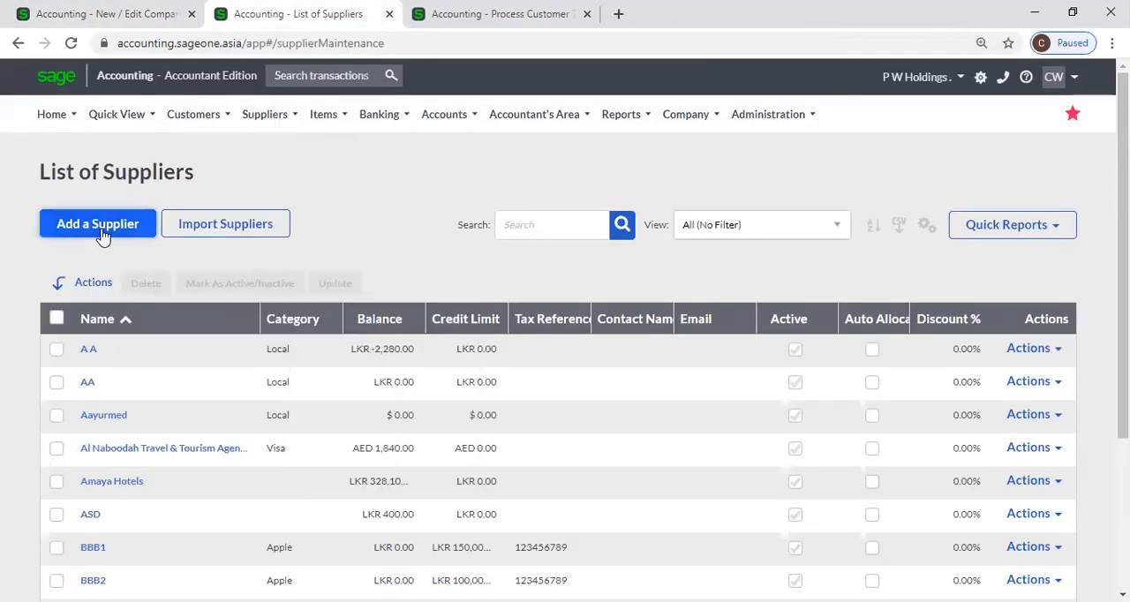
Open the Supplier Invoices list in the browser tab showing the new customer invoice
{"action": "left_click", "coordinate": [419, 16]}
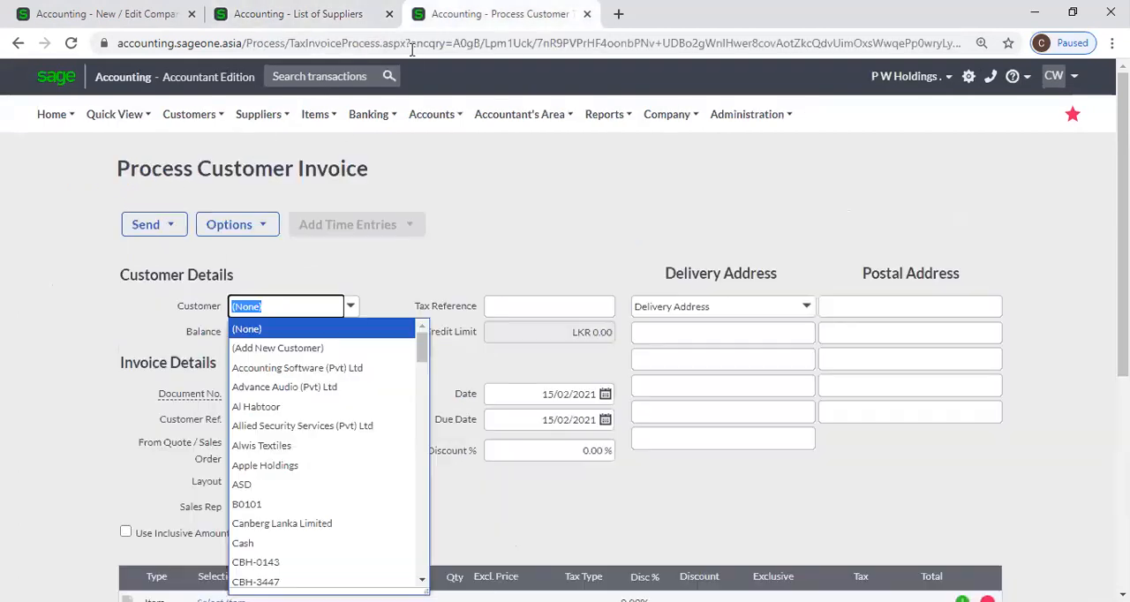
{"action": "mouse_move", "coordinate": [265, 177]}
{"action": "mouse_move", "coordinate": [264, 198]}
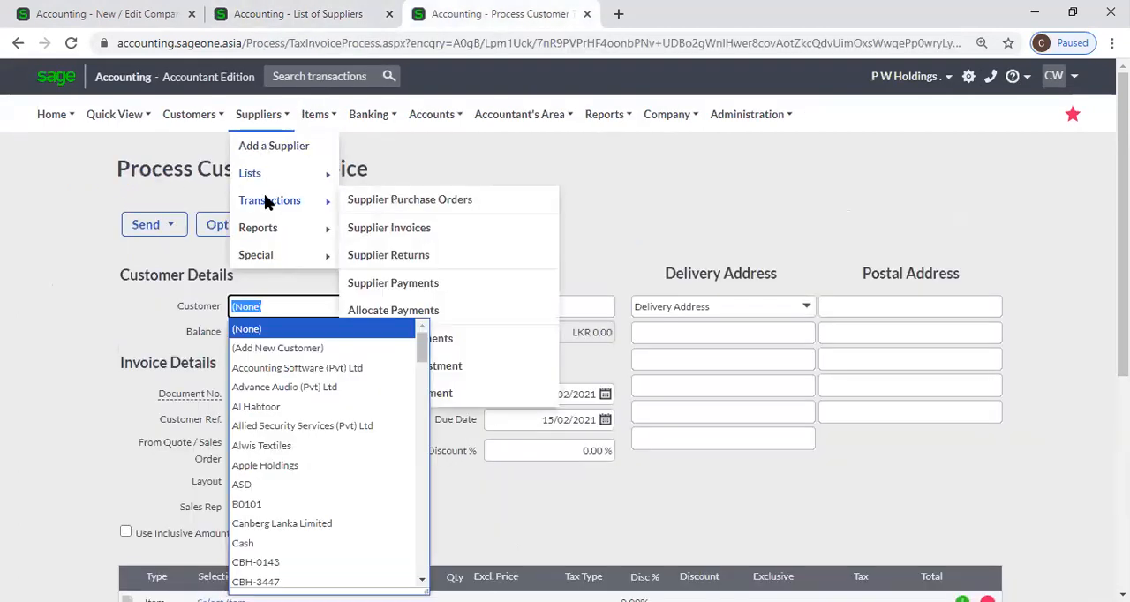
{"action": "left_click", "coordinate": [382, 233]}
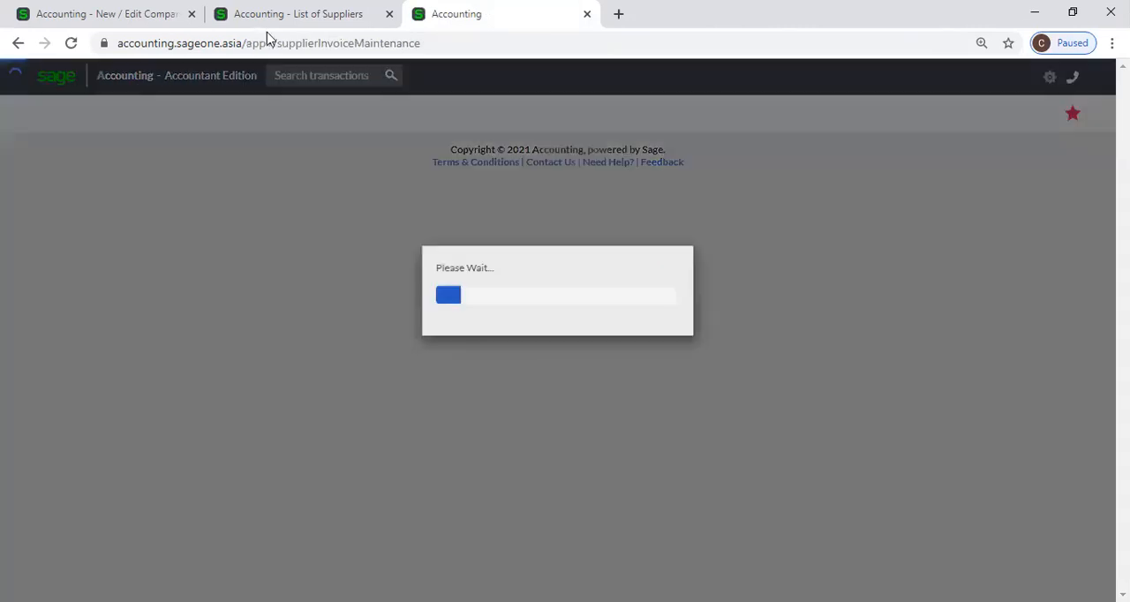
Make supplier A A inactive in its record opened from the List of Suppliers, and save the record
{"action": "left_click", "coordinate": [268, 24]}
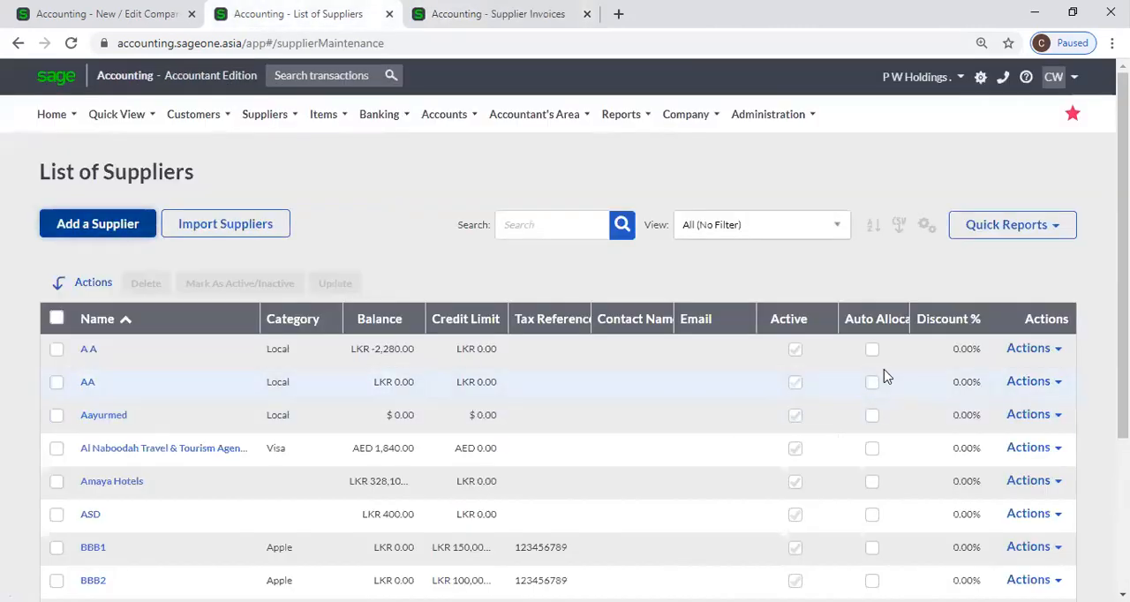
{"action": "scroll", "coordinate": [801, 393], "scroll_direction": "down", "scroll_amount": 3}
{"action": "scroll", "coordinate": [801, 393], "scroll_direction": "up", "scroll_amount": 3}
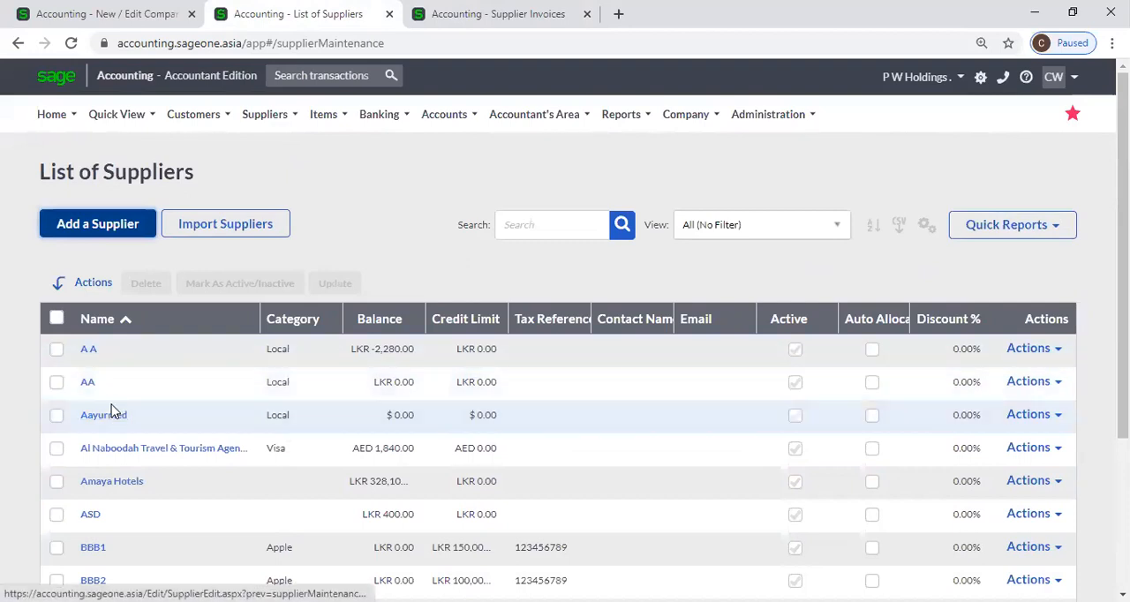
{"action": "left_click", "coordinate": [91, 349]}
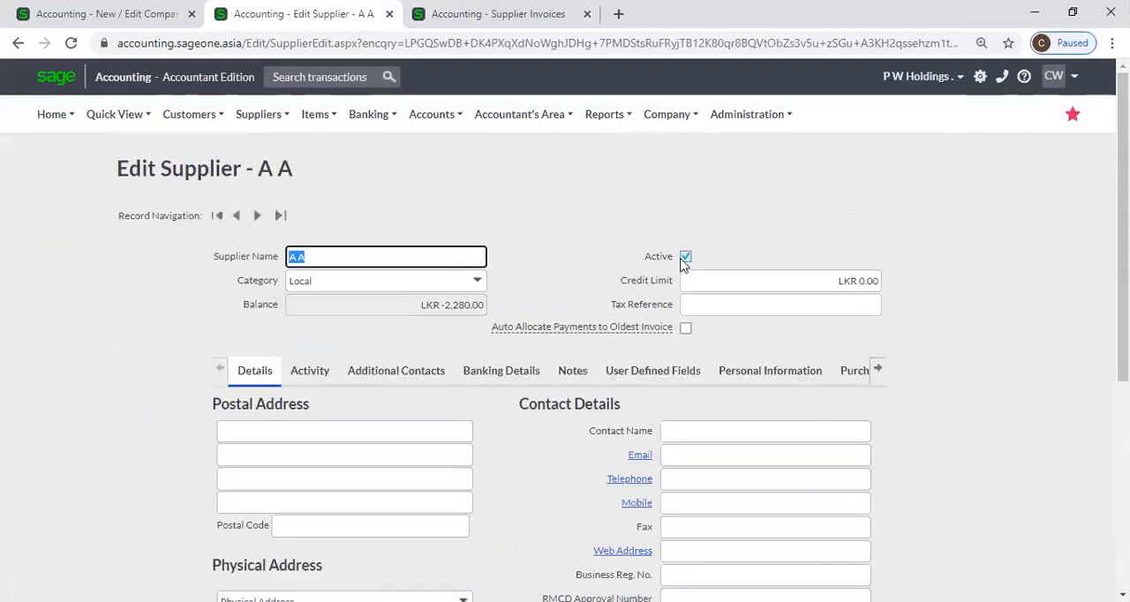
{"action": "left_click", "coordinate": [686, 256]}
{"action": "scroll", "coordinate": [539, 236], "scroll_direction": "down", "scroll_amount": 1}
{"action": "scroll", "coordinate": [441, 216], "scroll_direction": "down", "scroll_amount": 1}
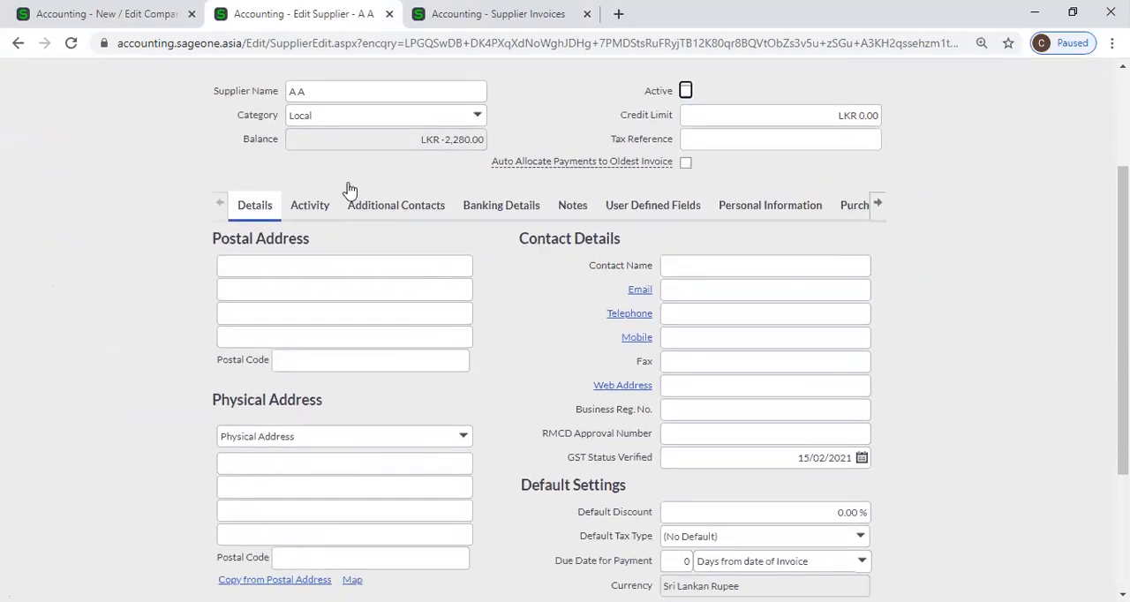
{"action": "scroll", "coordinate": [529, 386], "scroll_direction": "down", "scroll_amount": 3}
{"action": "left_click", "coordinate": [494, 494]}
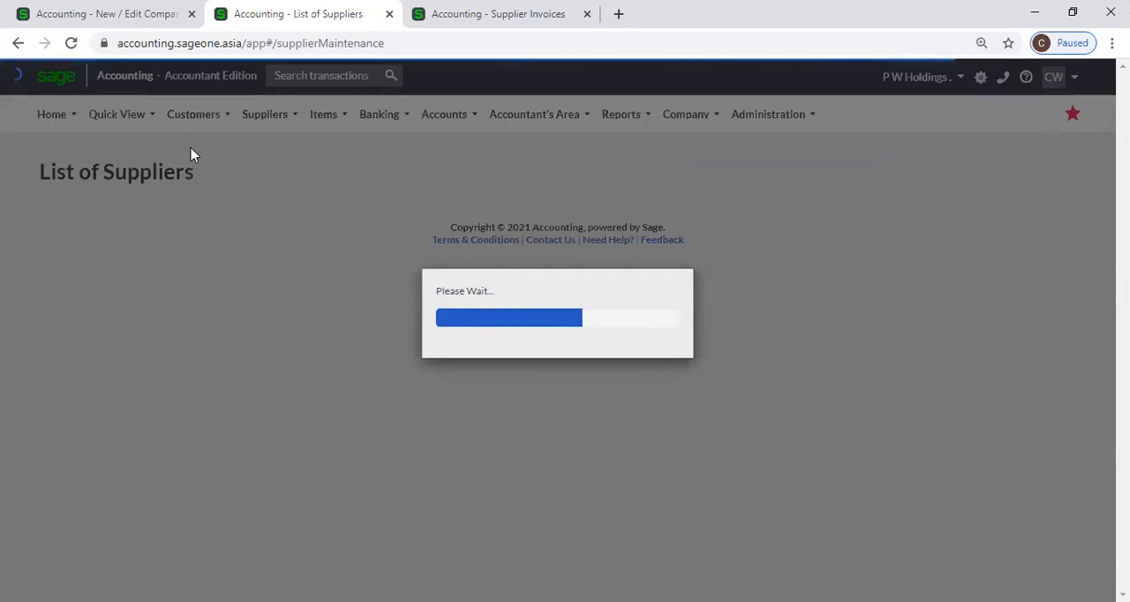
Open a new purchase order from the Supplier Purchase Orders list
{"action": "left_click", "coordinate": [267, 114]}
{"action": "mouse_move", "coordinate": [261, 175]}
{"action": "mouse_move", "coordinate": [267, 211]}
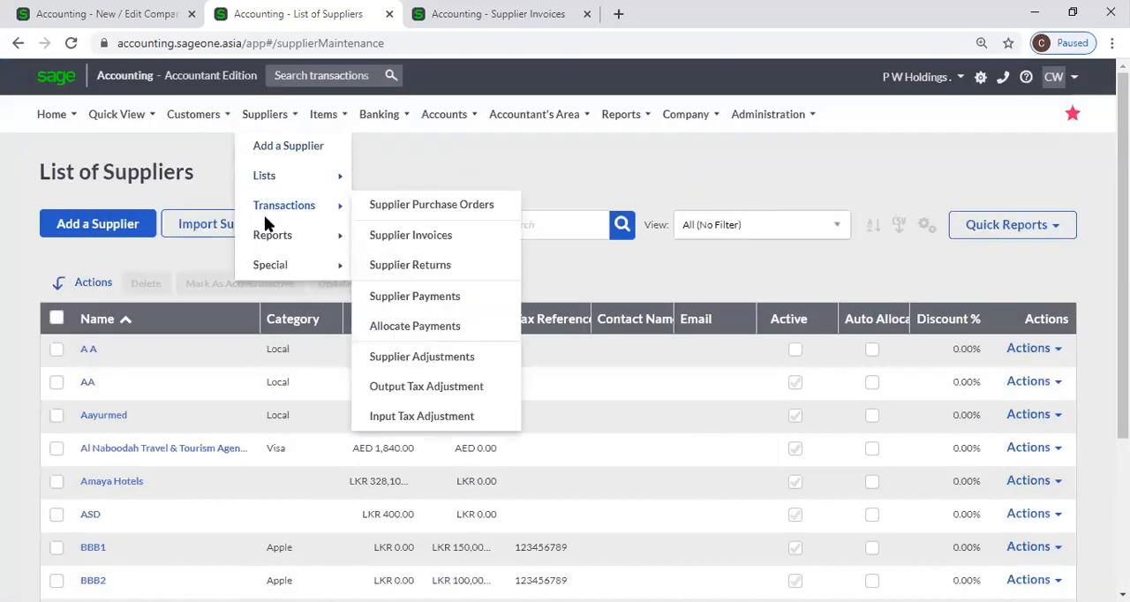
{"action": "left_click", "coordinate": [402, 212]}
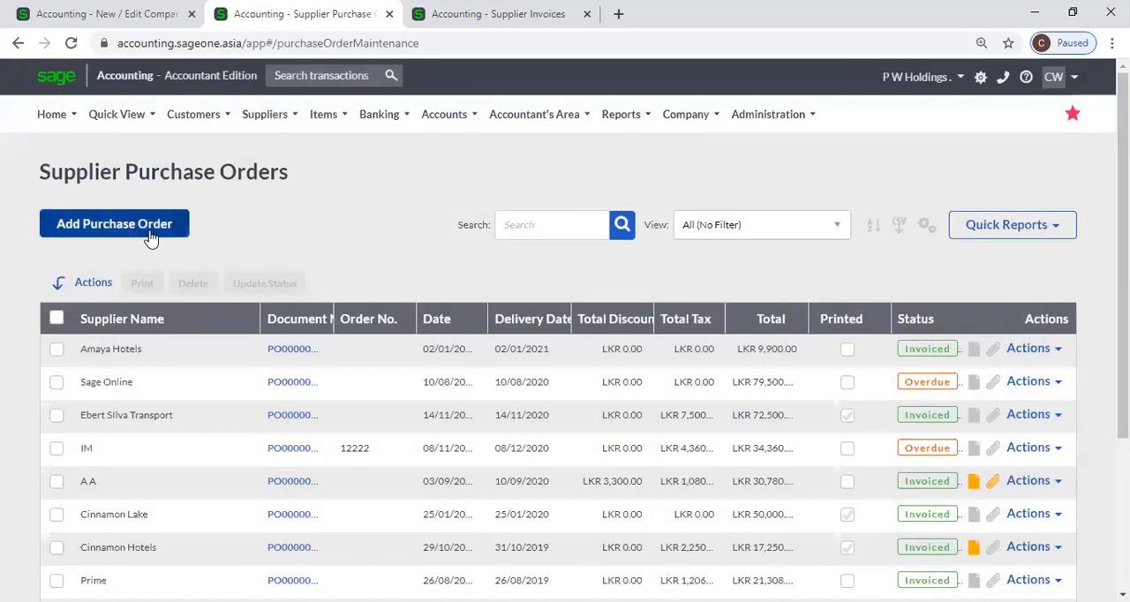
{"action": "left_click", "coordinate": [147, 238]}
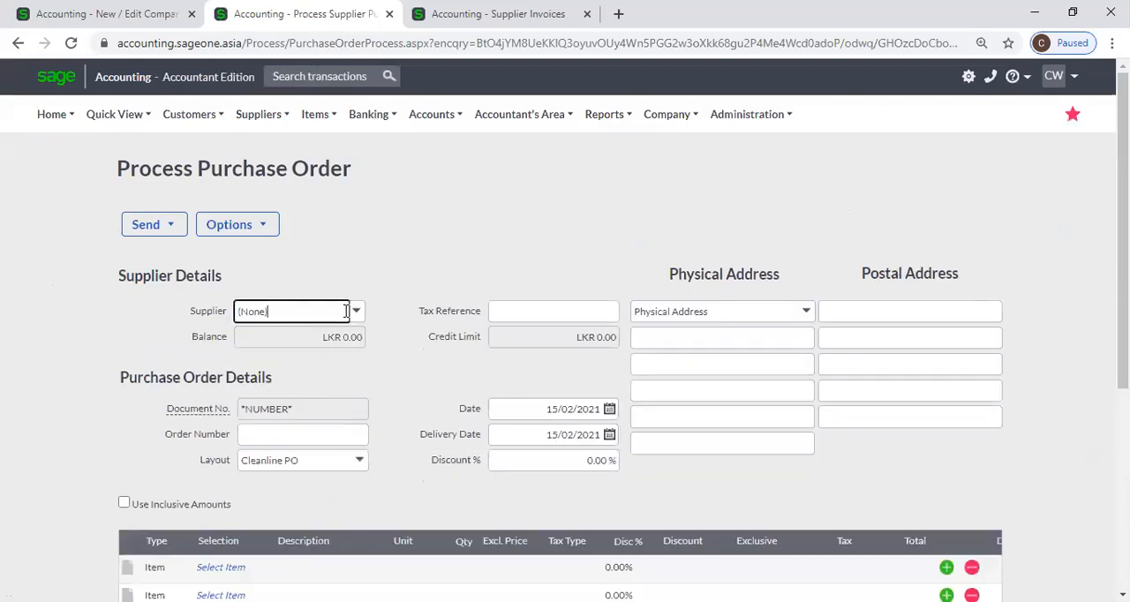
Check the purchase order's Supplier choices beginning with "A", then close its browser tab and return to Company Settings
{"action": "left_click", "coordinate": [343, 311]}
{"action": "type", "text": "a"}
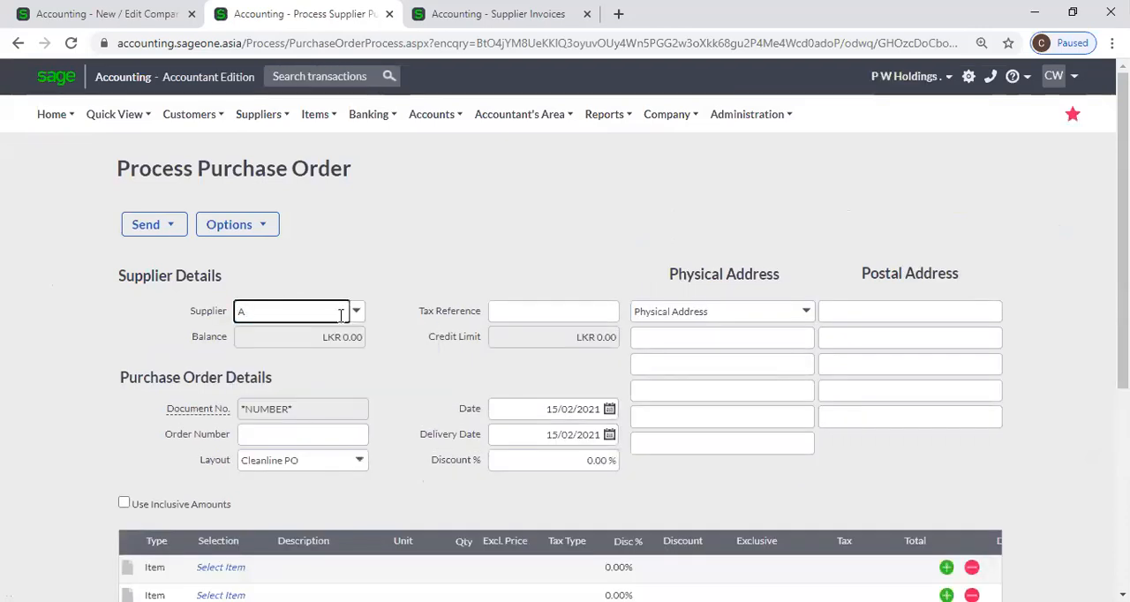
{"action": "key", "text": "BackSpace"}
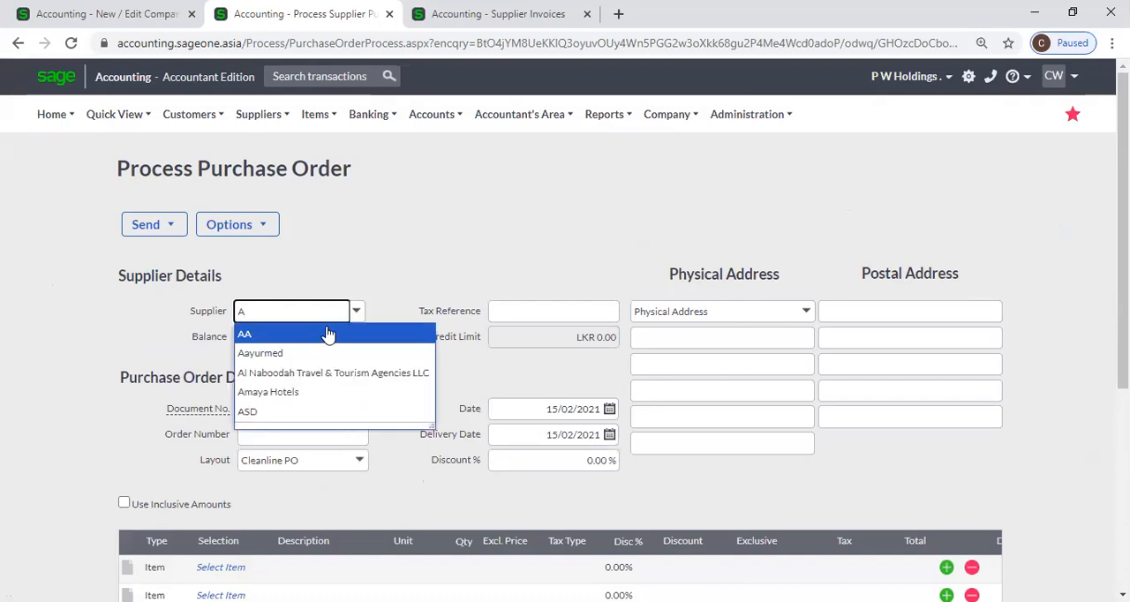
{"action": "left_click", "coordinate": [377, 243]}
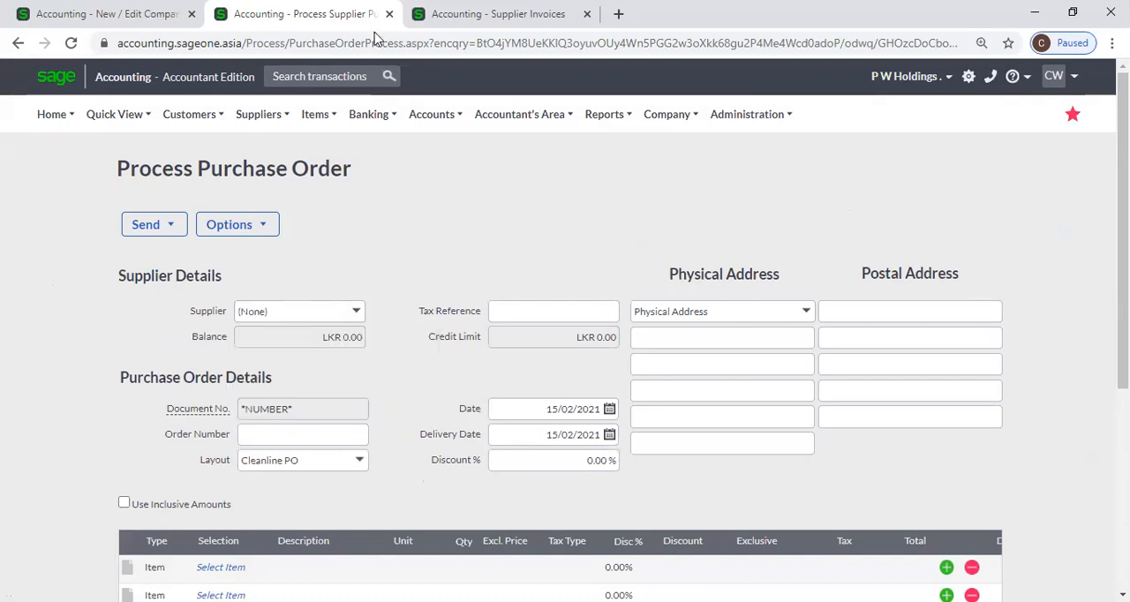
{"action": "left_click", "coordinate": [389, 14]}
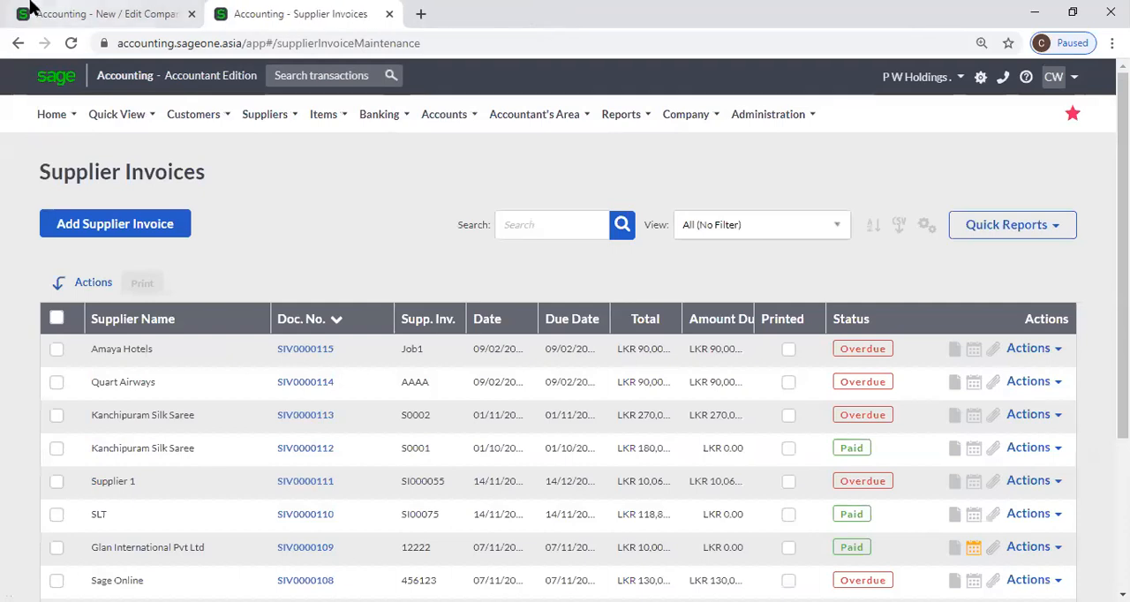
{"action": "left_click", "coordinate": [89, 7]}
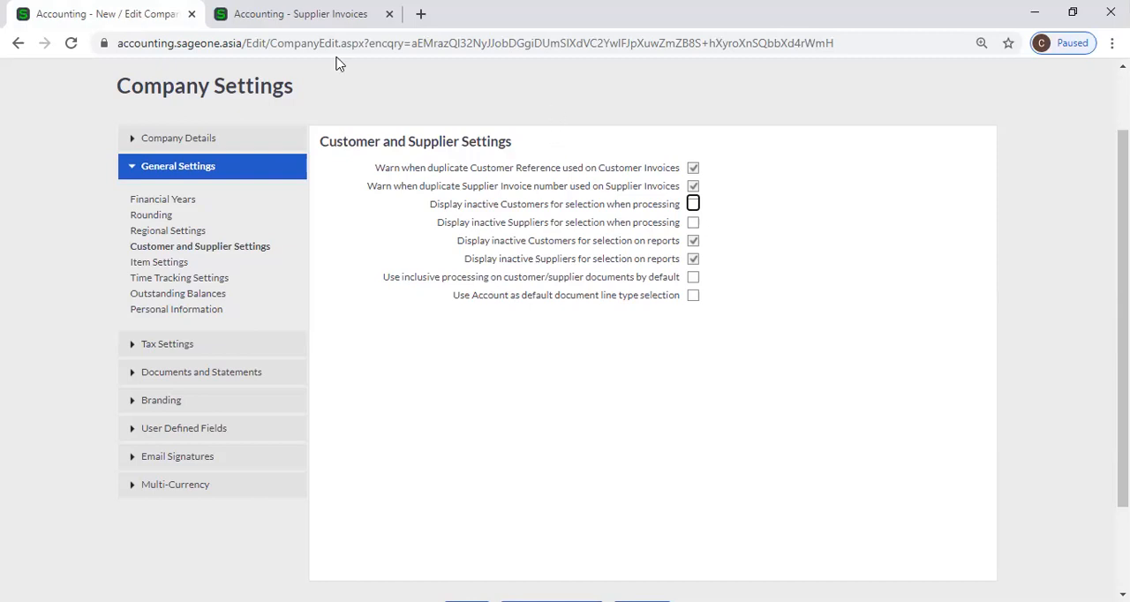
Open the Sales by Customer report in the Supplier Invoices browser tab and view its From Customer choices
{"action": "left_click", "coordinate": [291, 13]}
{"action": "mouse_move", "coordinate": [183, 129]}
{"action": "mouse_move", "coordinate": [200, 240]}
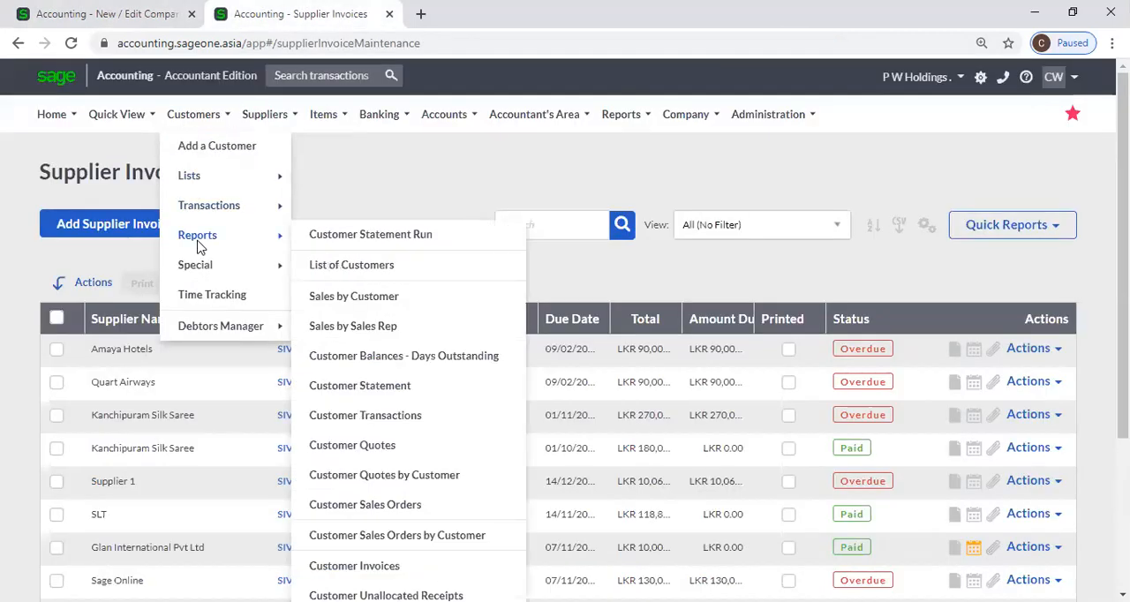
{"action": "left_click", "coordinate": [374, 298]}
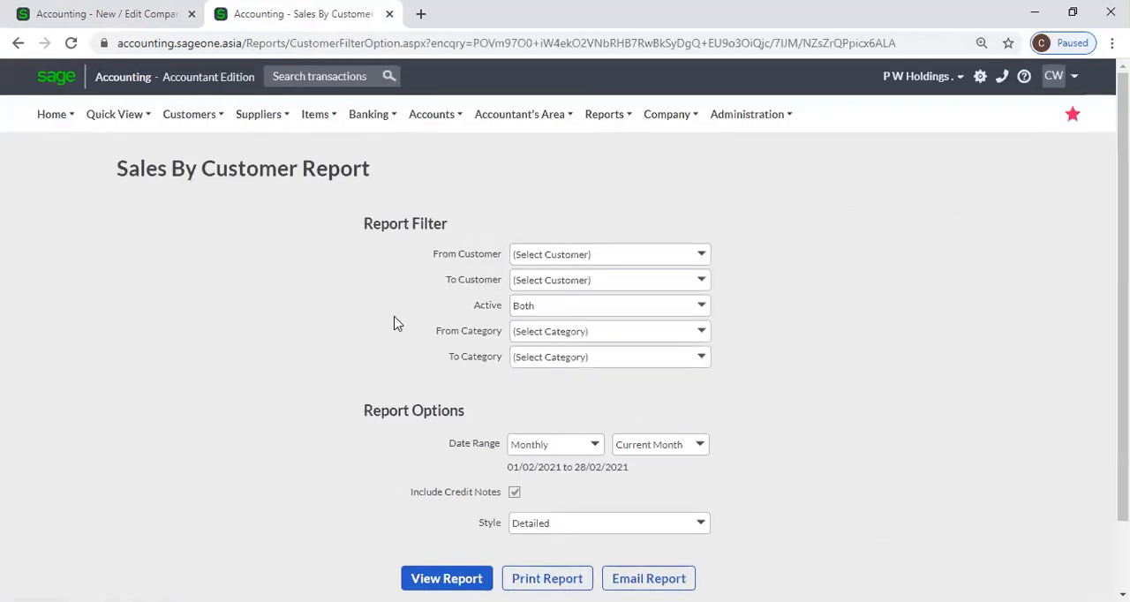
{"action": "left_click", "coordinate": [709, 259]}
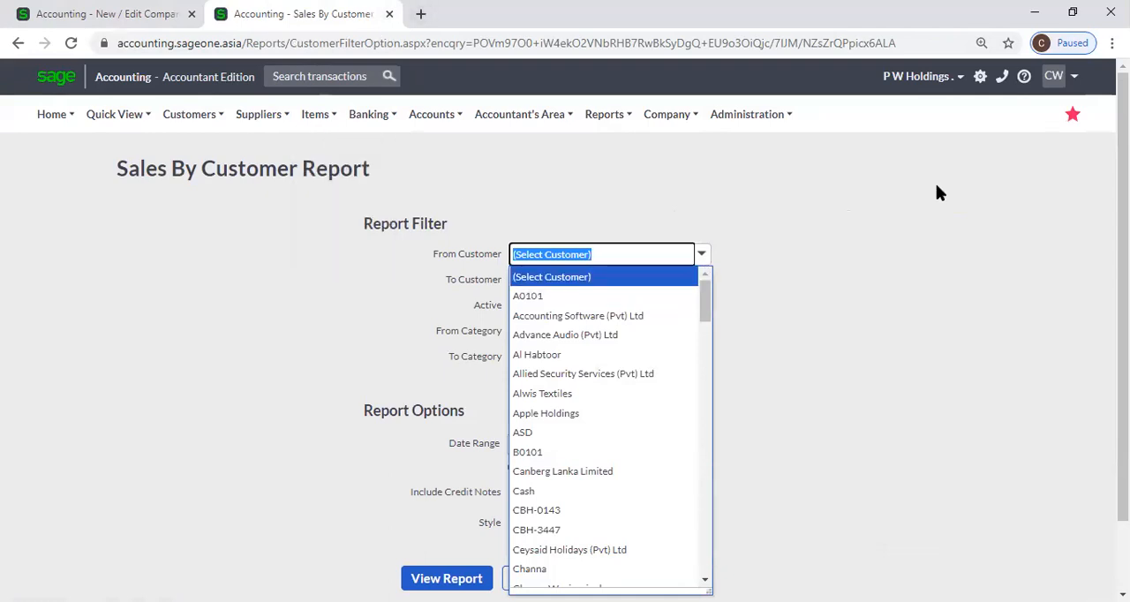
Duplicate the Sales By Customer Report browser tab and open the List of Customers in the copy
{"action": "left_click", "coordinate": [442, 29]}
{"action": "right_click", "coordinate": [348, 16]}
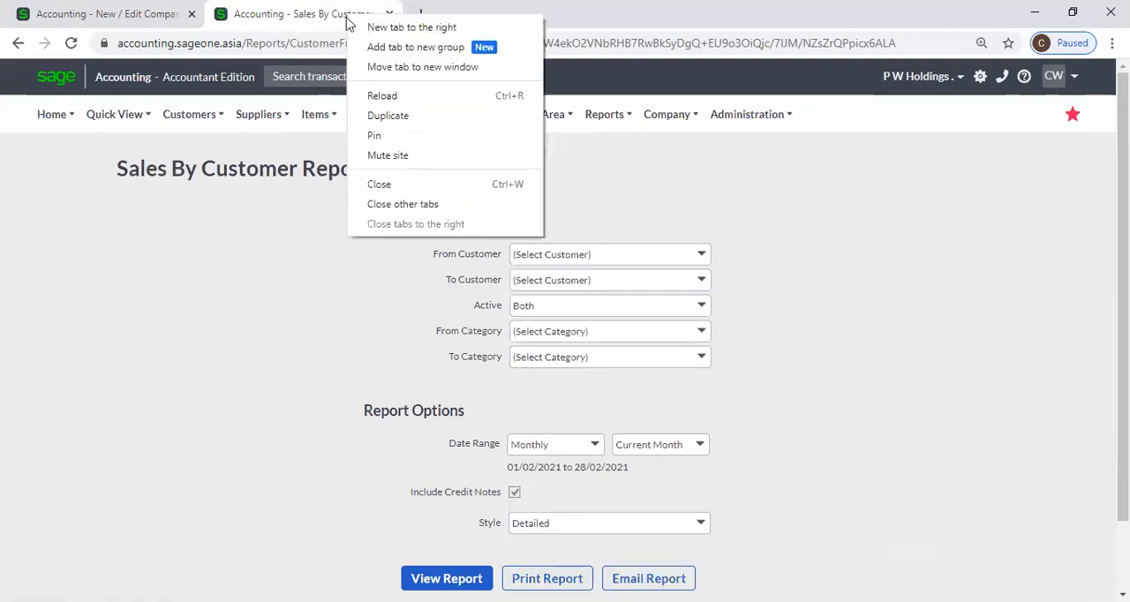
{"action": "left_click", "coordinate": [386, 121]}
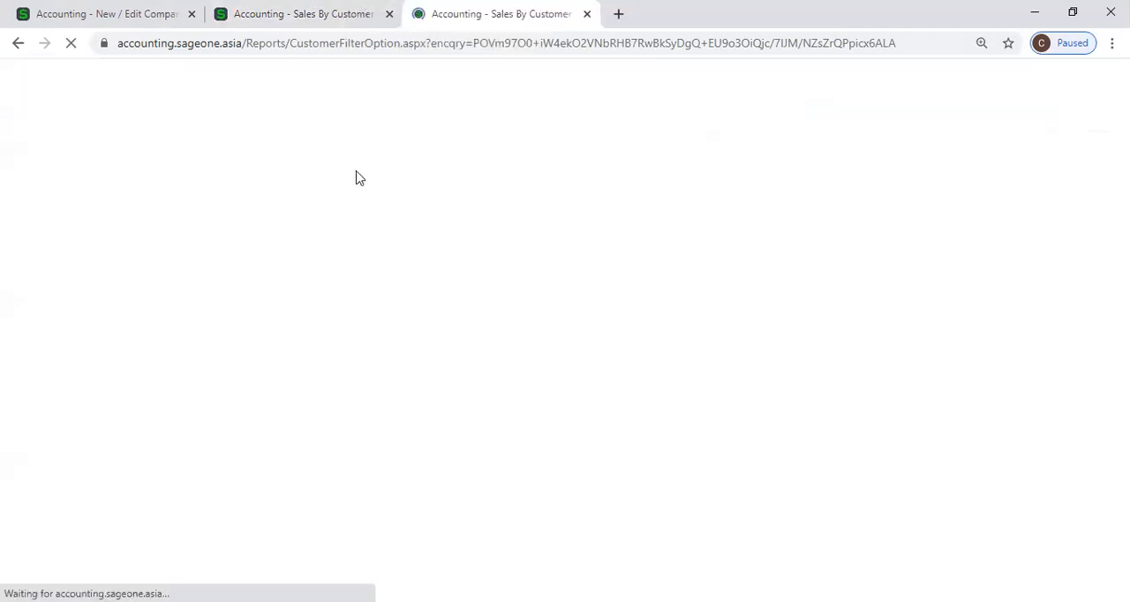
{"action": "mouse_move", "coordinate": [189, 114]}
{"action": "mouse_move", "coordinate": [181, 173]}
{"action": "left_click", "coordinate": [323, 172]}
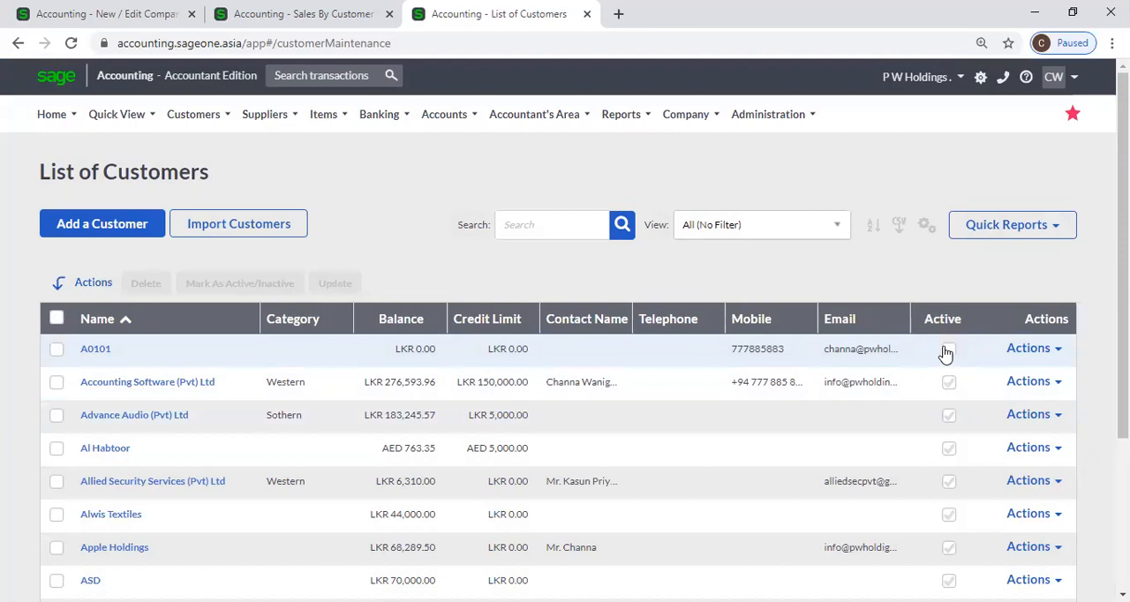
Compare the report's From Customer choices with the company setting for displaying inactive Customers for selection on reports
{"action": "left_click", "coordinate": [300, 14]}
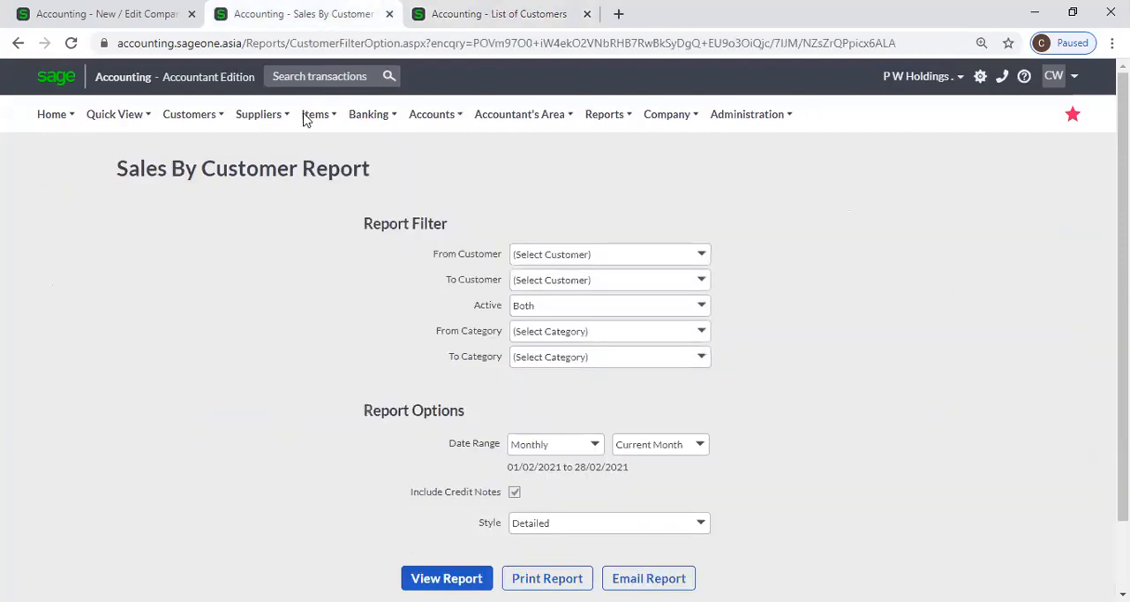
{"action": "left_click", "coordinate": [88, 12]}
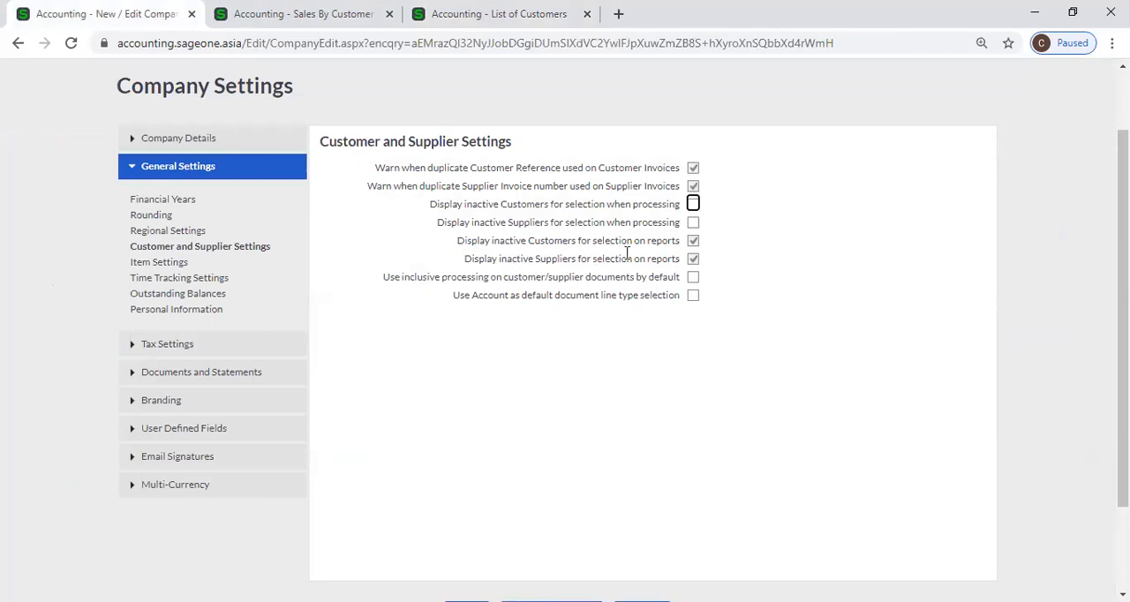
{"action": "left_click", "coordinate": [326, 16]}
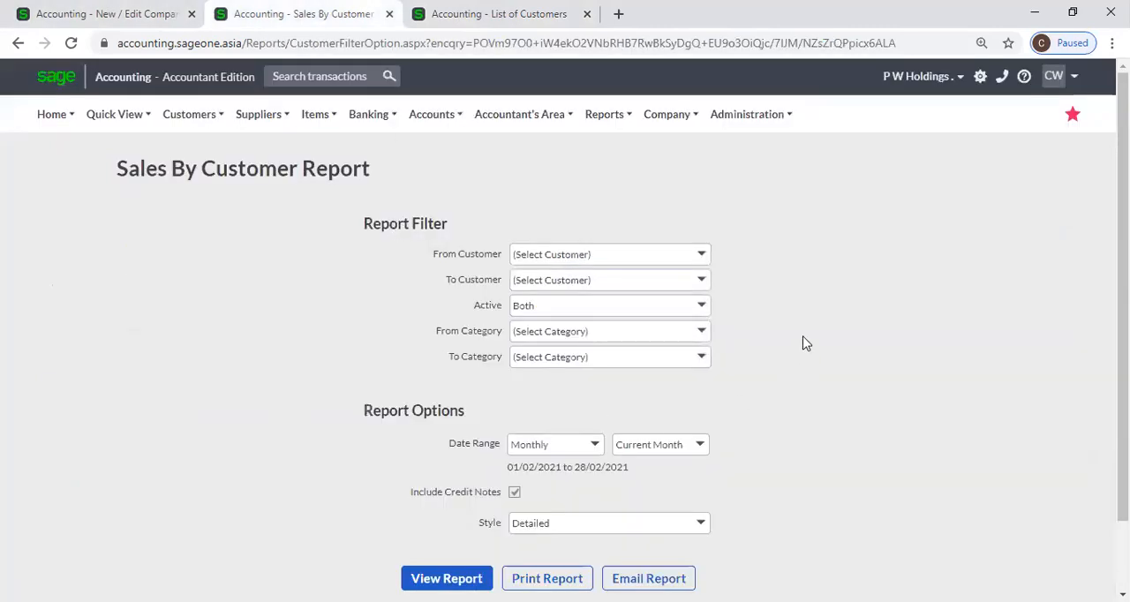
{"action": "left_click", "coordinate": [699, 256]}
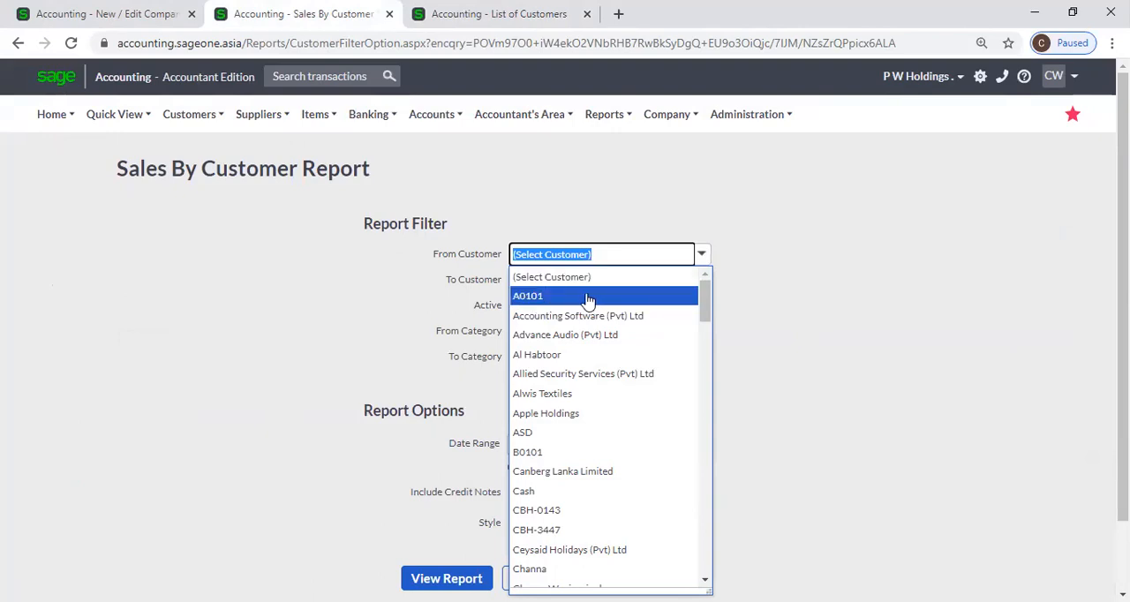
In Company Settings, disable and re-enable the display of inactive Customers for selection on reports
{"action": "left_click", "coordinate": [117, 18]}
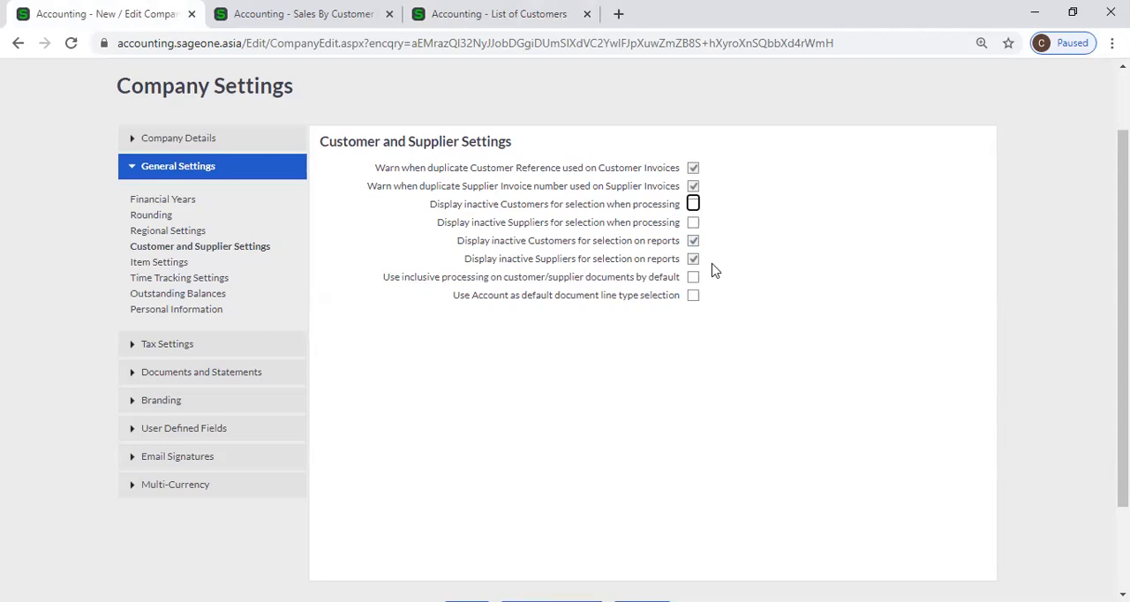
{"action": "left_click", "coordinate": [693, 241]}
{"action": "left_click", "coordinate": [693, 240]}
Open the List of Suppliers in the browser tab showing the Sales By Customer Report
{"action": "left_click", "coordinate": [305, 18]}
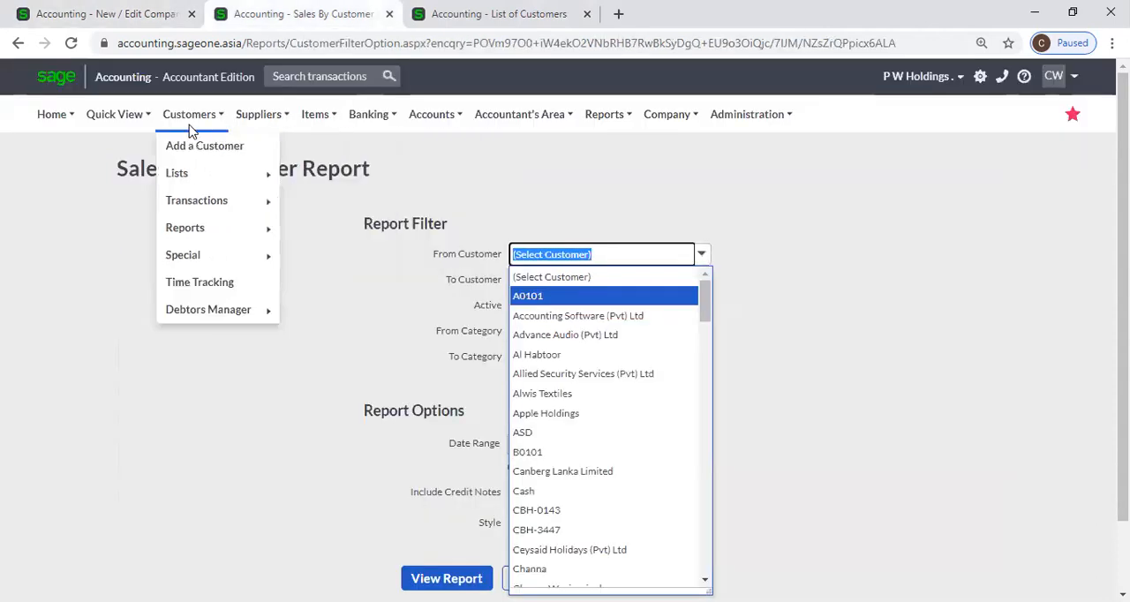
{"action": "mouse_move", "coordinate": [245, 124]}
{"action": "mouse_move", "coordinate": [256, 176]}
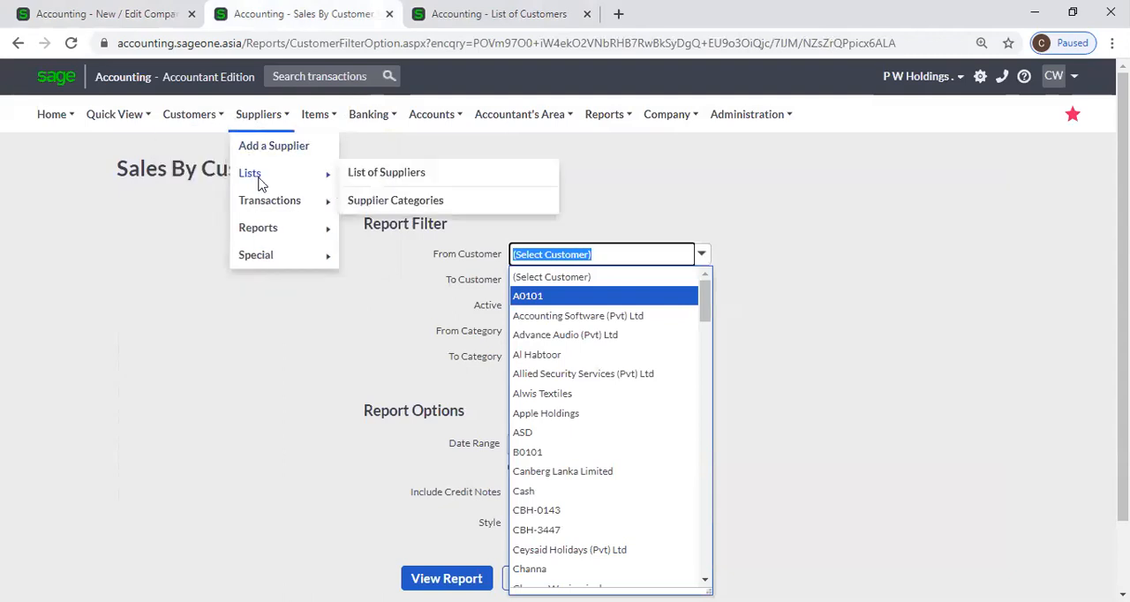
{"action": "left_click", "coordinate": [401, 171]}
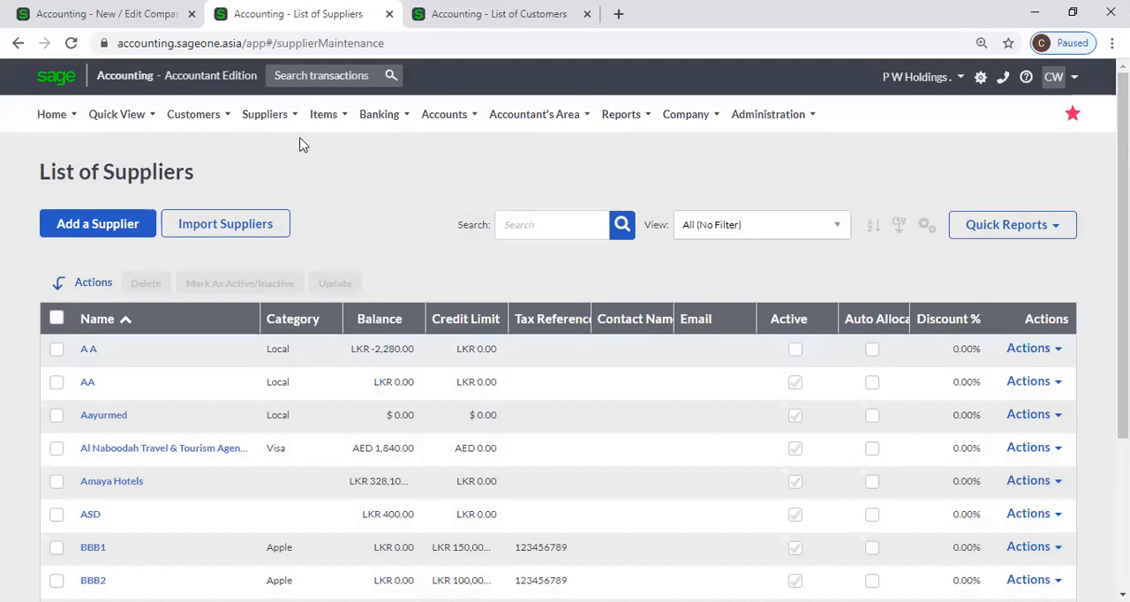
Open the Purchases by Supplier report and compare its From Supplier choices with the company setting for displaying inactive Suppliers on reports
{"action": "mouse_move", "coordinate": [284, 118]}
{"action": "mouse_move", "coordinate": [296, 238]}
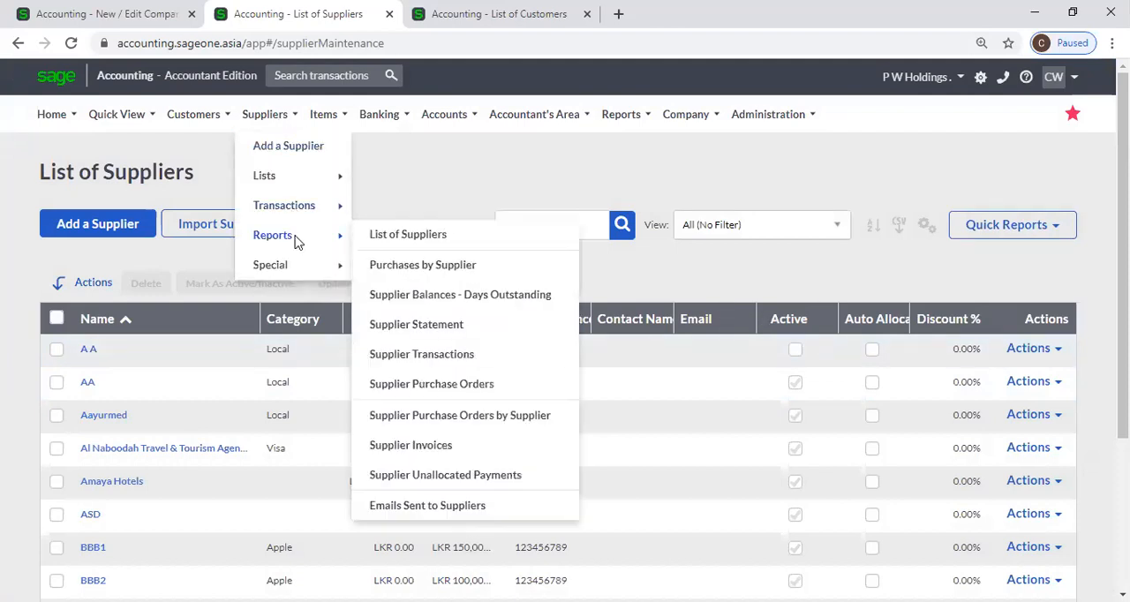
{"action": "left_click", "coordinate": [421, 265]}
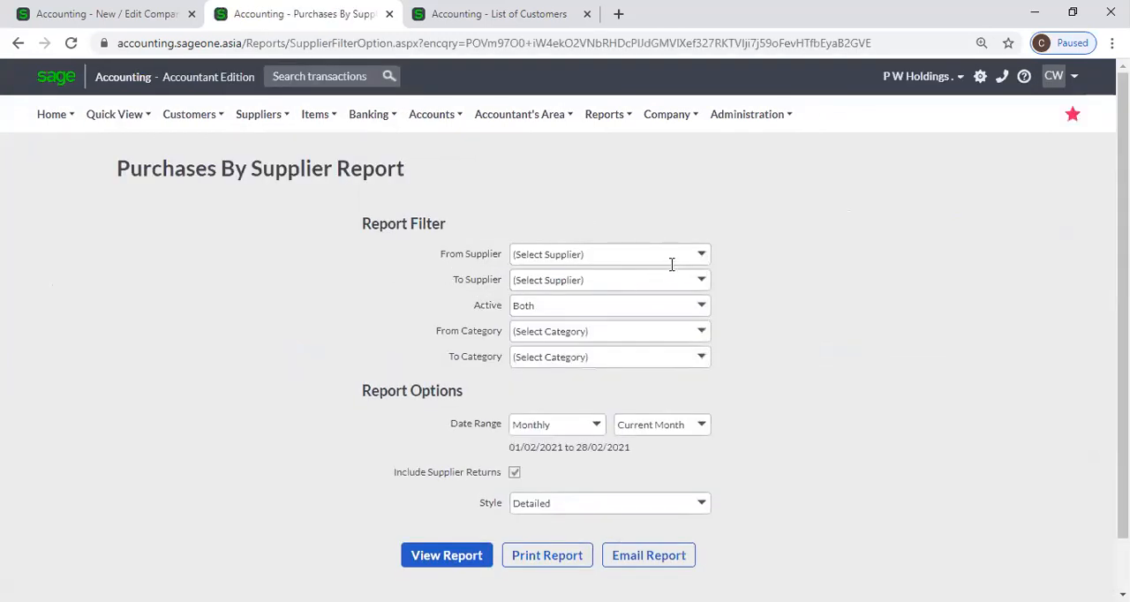
{"action": "left_click", "coordinate": [703, 254]}
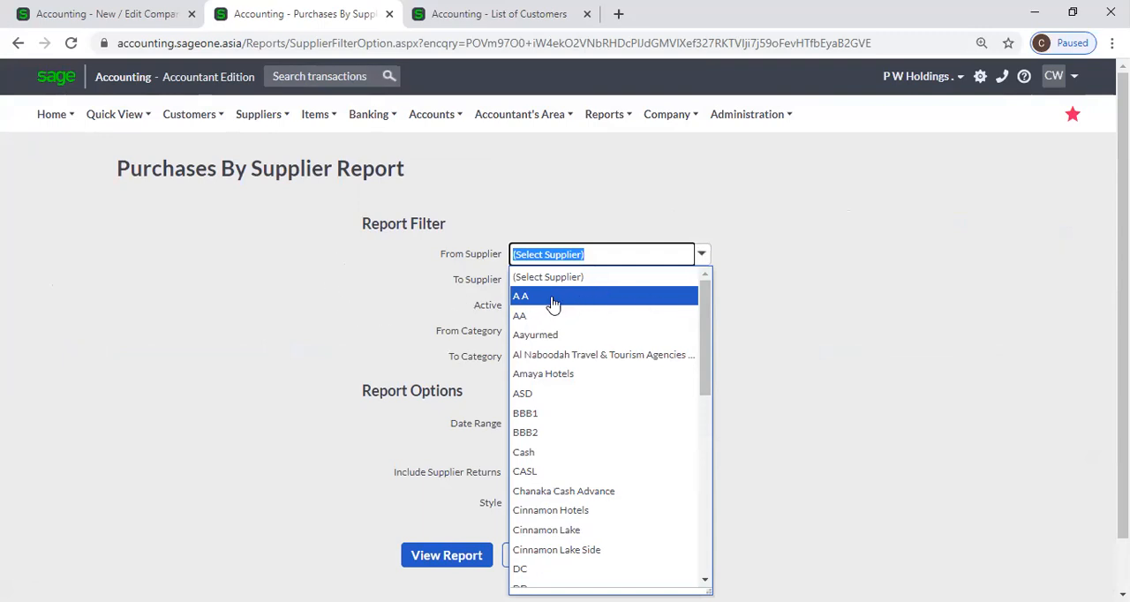
{"action": "left_click", "coordinate": [97, 14]}
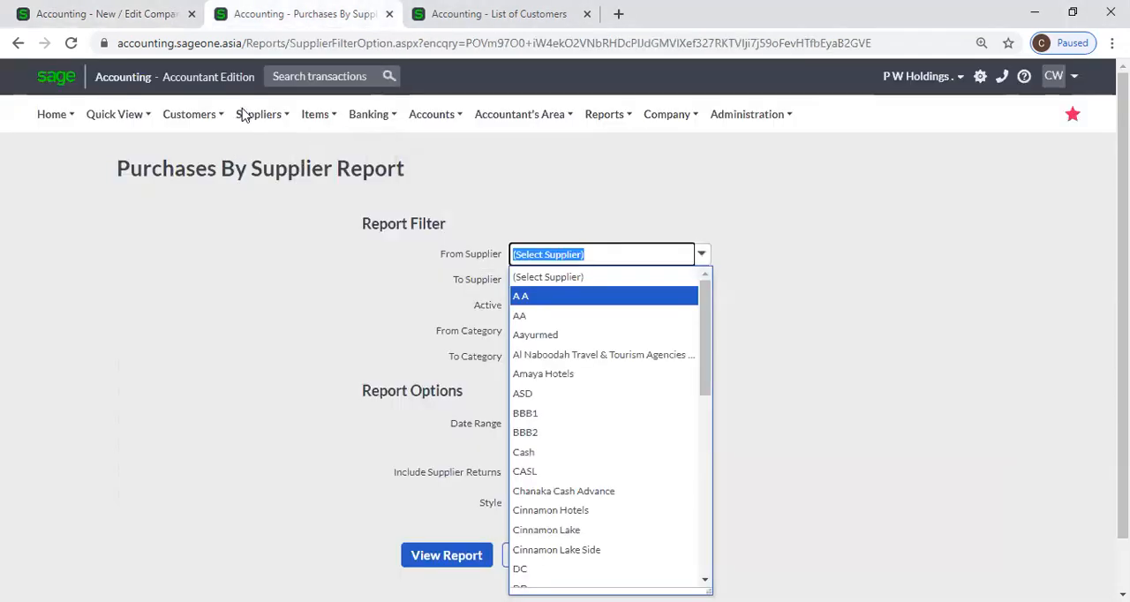
Open a new supplier invoice from the Supplier Invoices list in the Purchases By Supplier Report's browser tab
{"action": "left_click", "coordinate": [245, 115]}
{"action": "mouse_move", "coordinate": [269, 200]}
{"action": "left_click", "coordinate": [414, 232]}
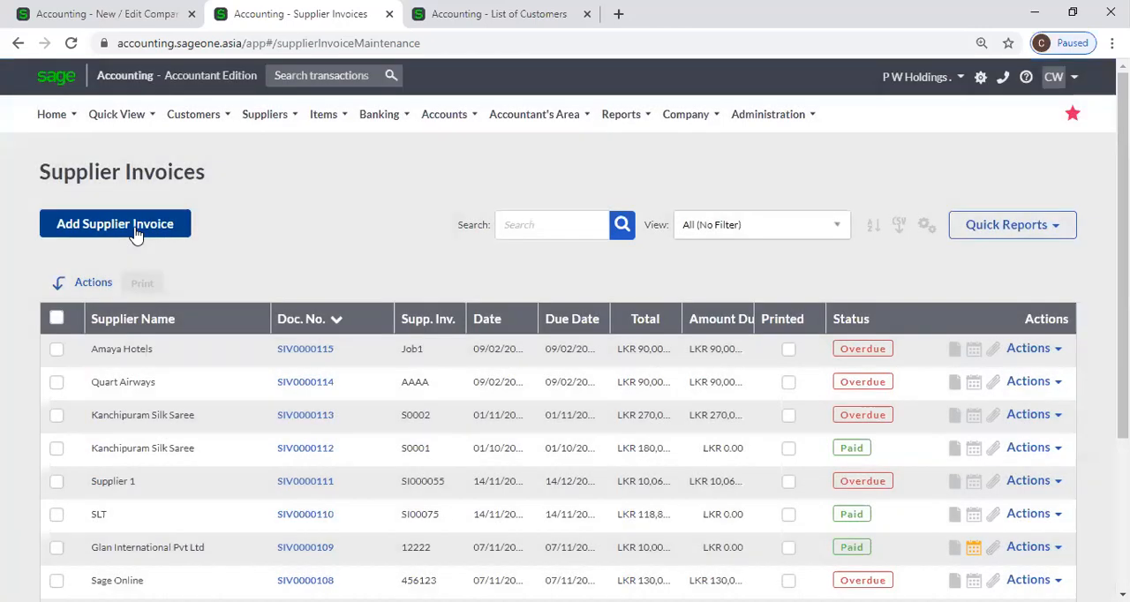
{"action": "left_click", "coordinate": [135, 231]}
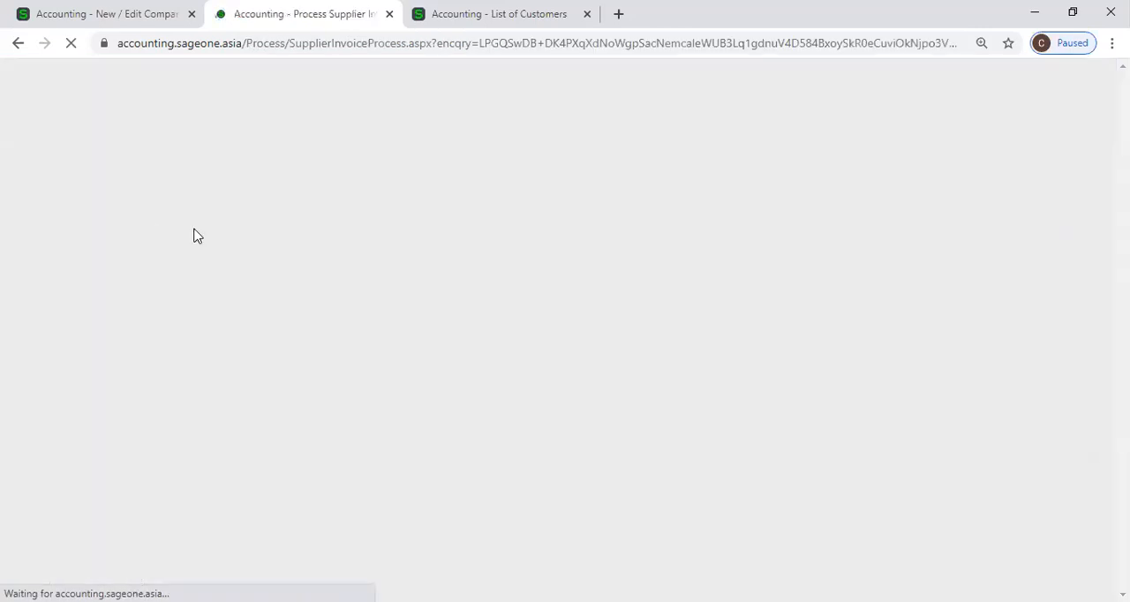
{"action": "scroll", "coordinate": [338, 241], "scroll_direction": "down", "scroll_amount": 2}
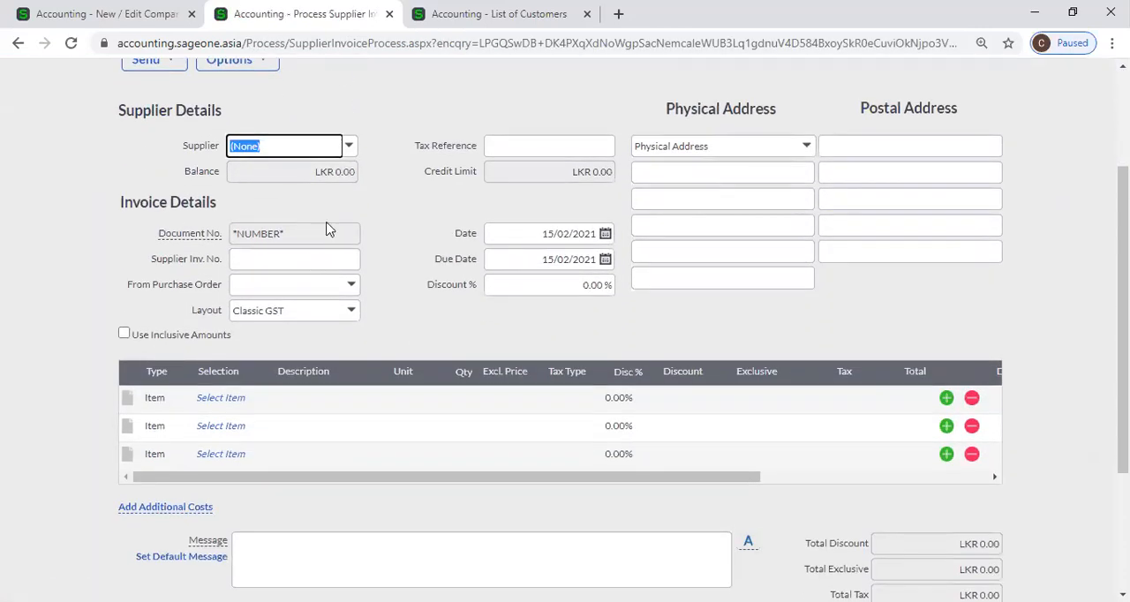
Compare the new supplier invoice's price column with the company setting for inclusive processing on customer/supplier documents
{"action": "left_click", "coordinate": [162, 13]}
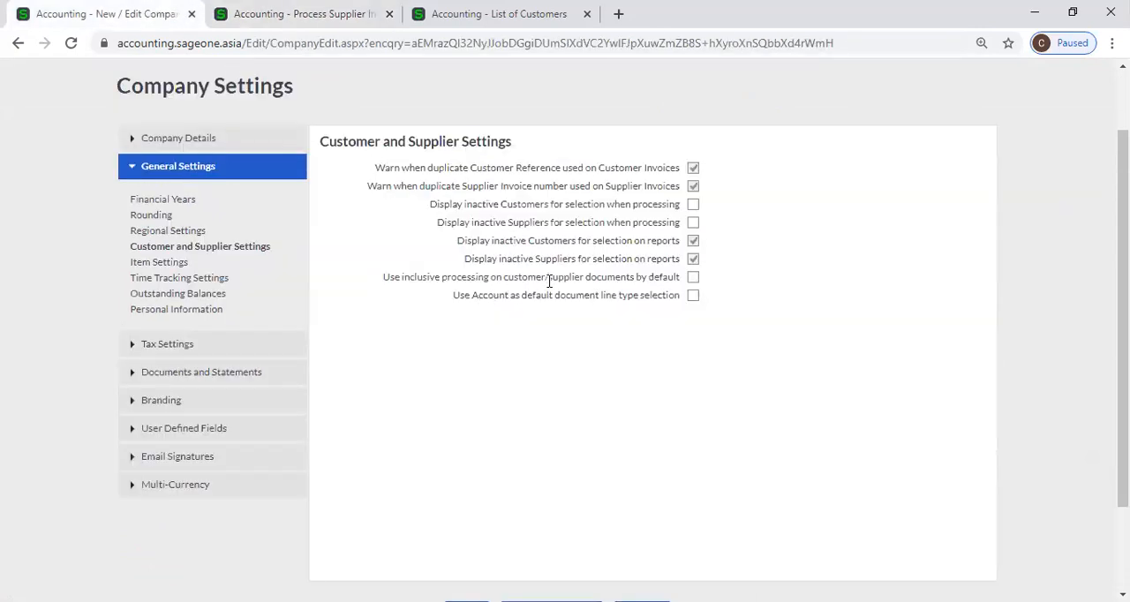
{"action": "left_click", "coordinate": [283, 13]}
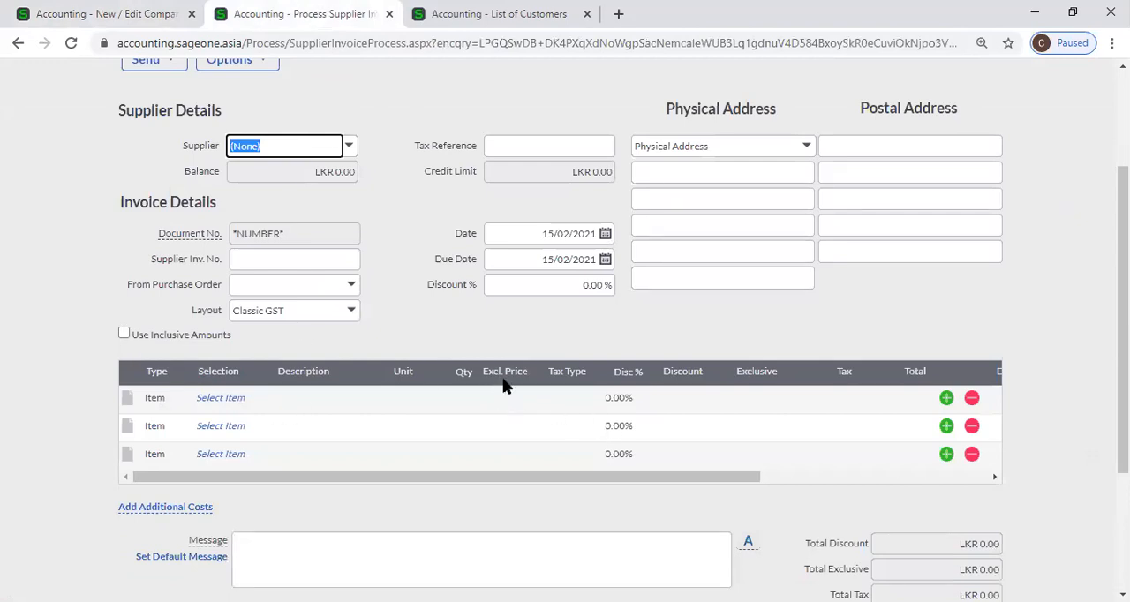
{"action": "left_click", "coordinate": [108, 18]}
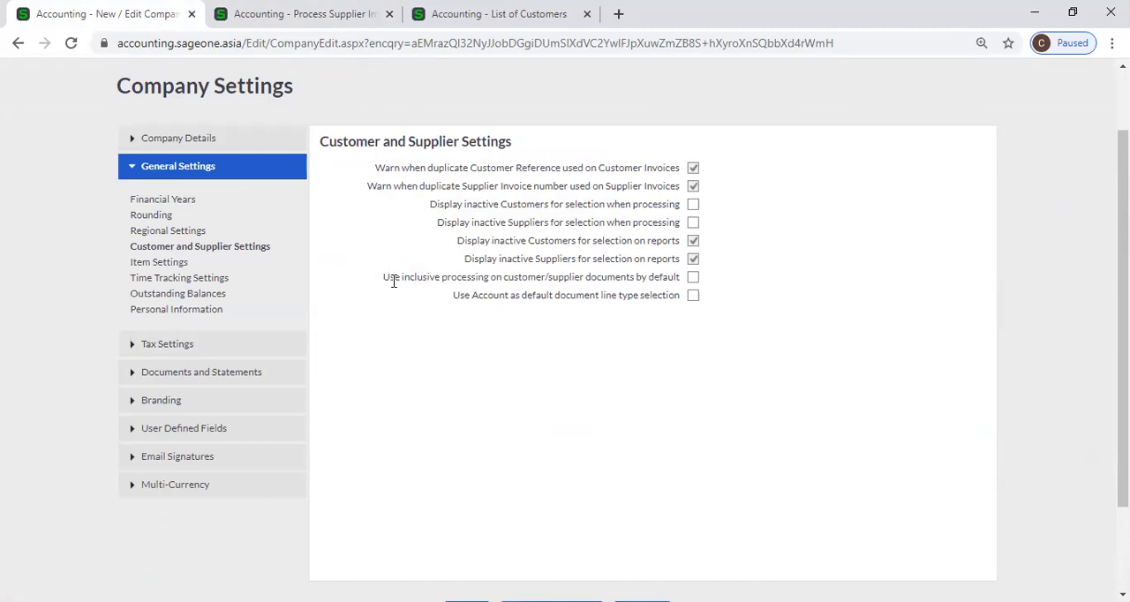
{"action": "left_click", "coordinate": [281, 15]}
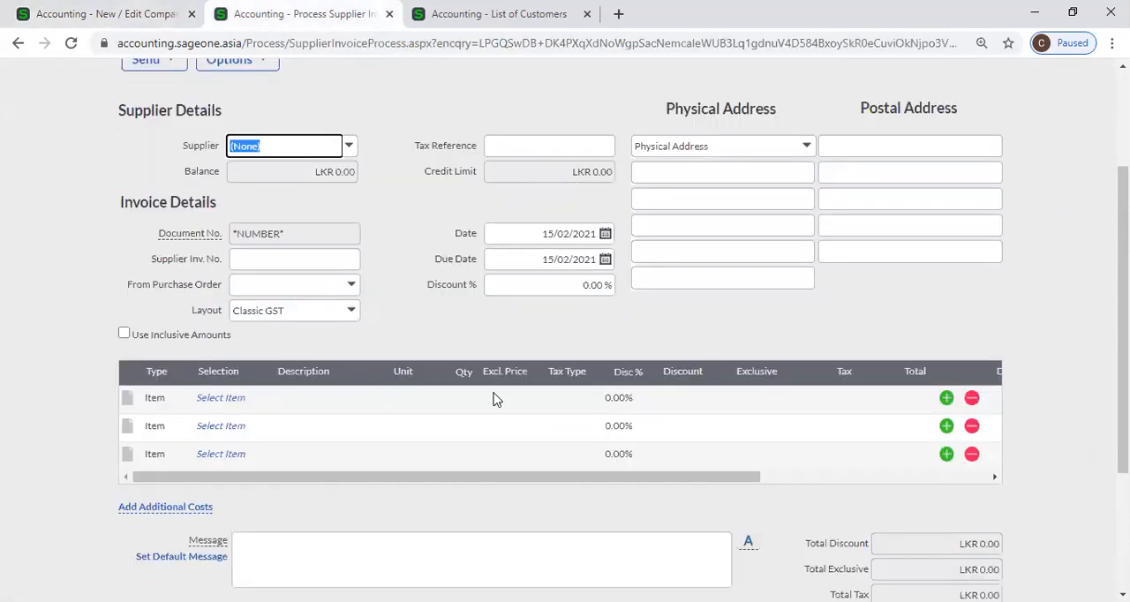
{"action": "left_click", "coordinate": [102, 14]}
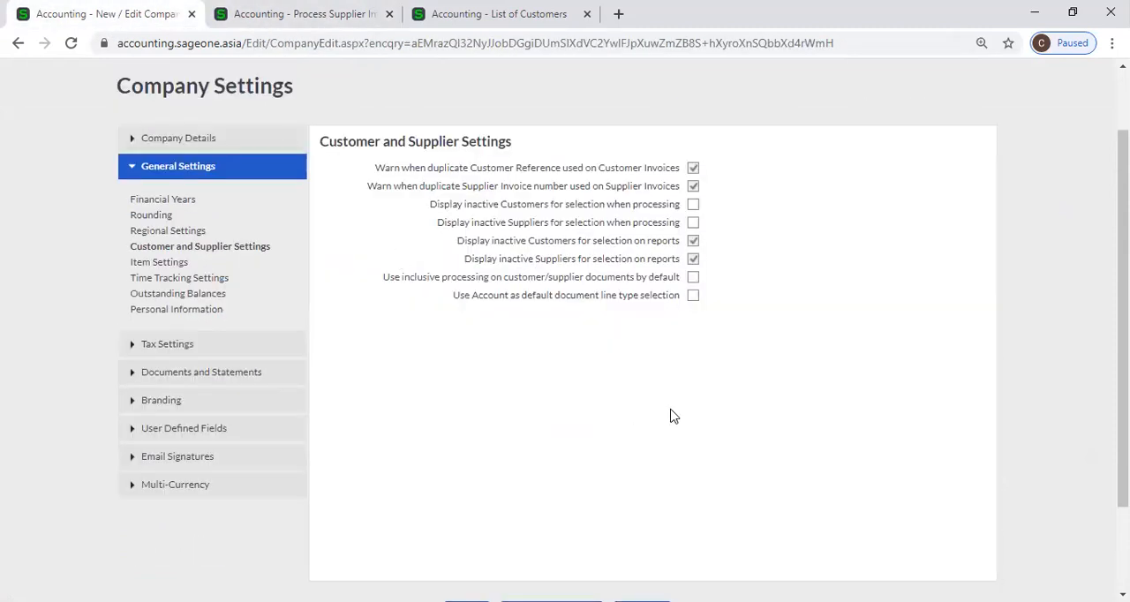
Close the old Company Settings browser tab and open Customer and Supplier Settings from the List of Customers page instead
{"action": "key", "text": "ctrl+Tab"}
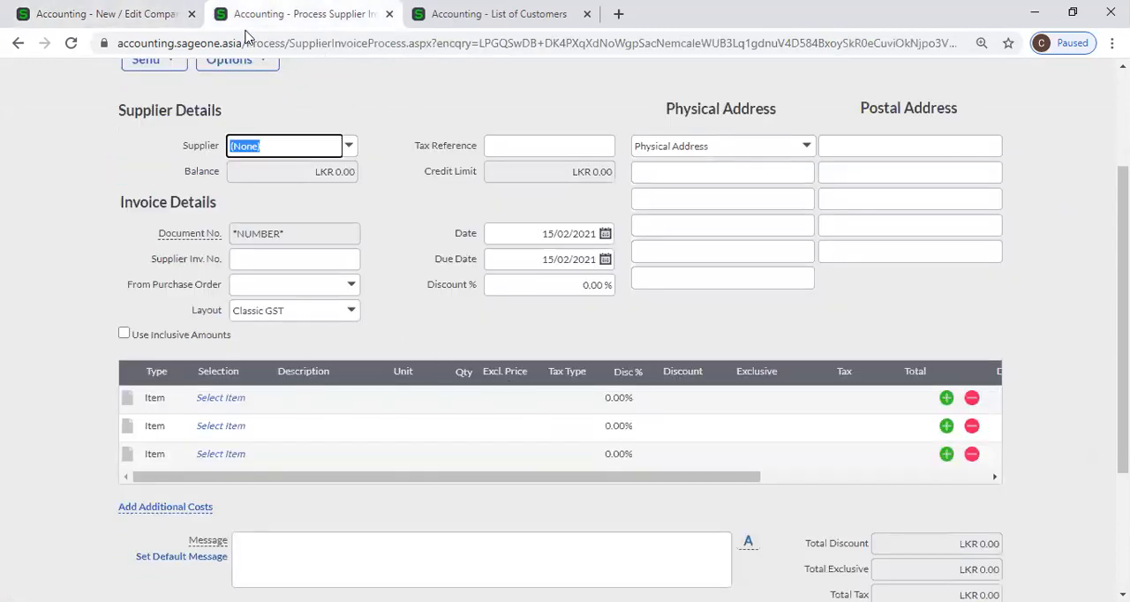
{"action": "key", "text": "ctrl+Tab"}
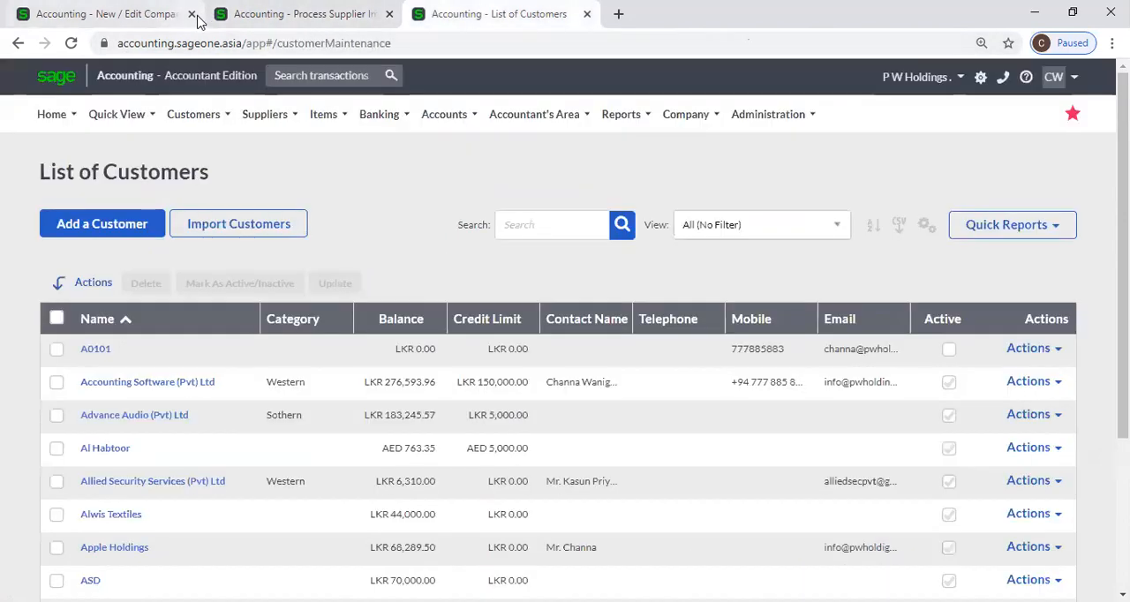
{"action": "left_click", "coordinate": [192, 14]}
{"action": "mouse_move", "coordinate": [675, 124]}
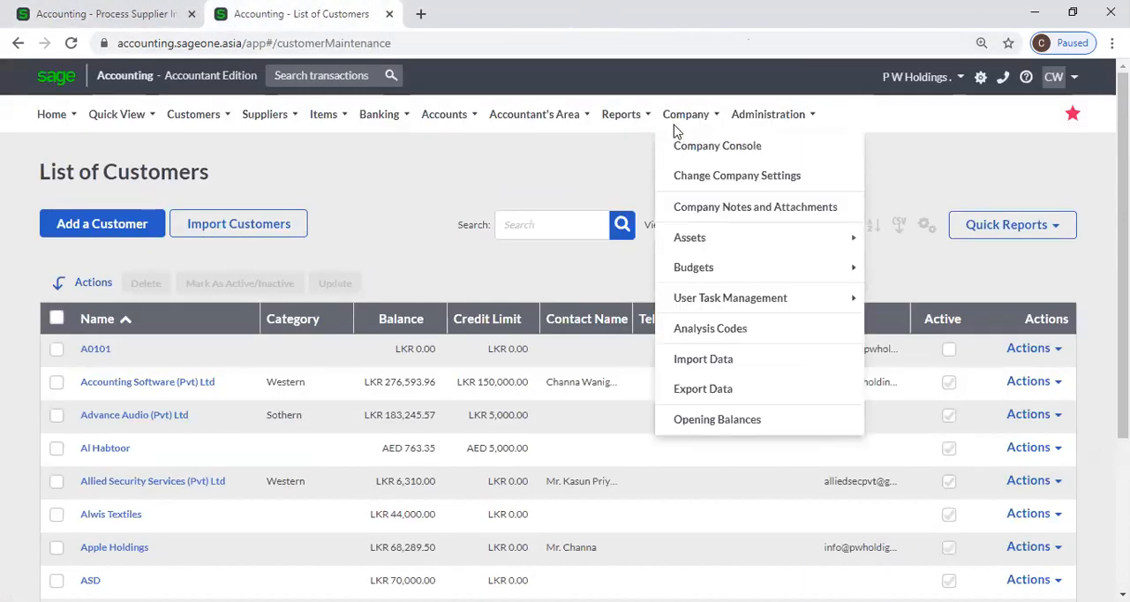
{"action": "left_click", "coordinate": [688, 180]}
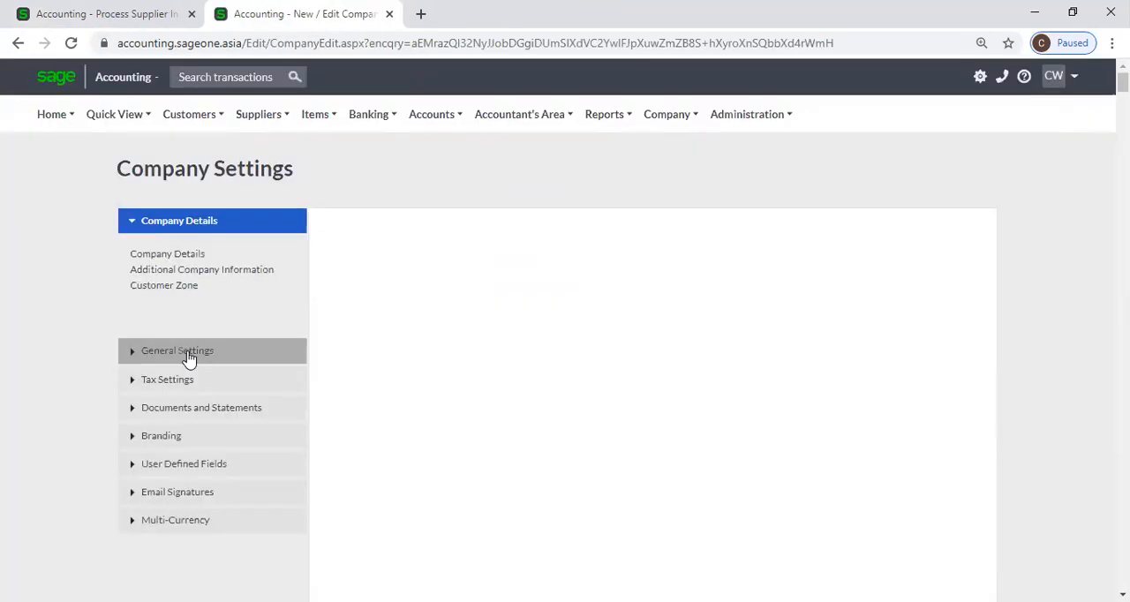
{"action": "left_click", "coordinate": [188, 353]}
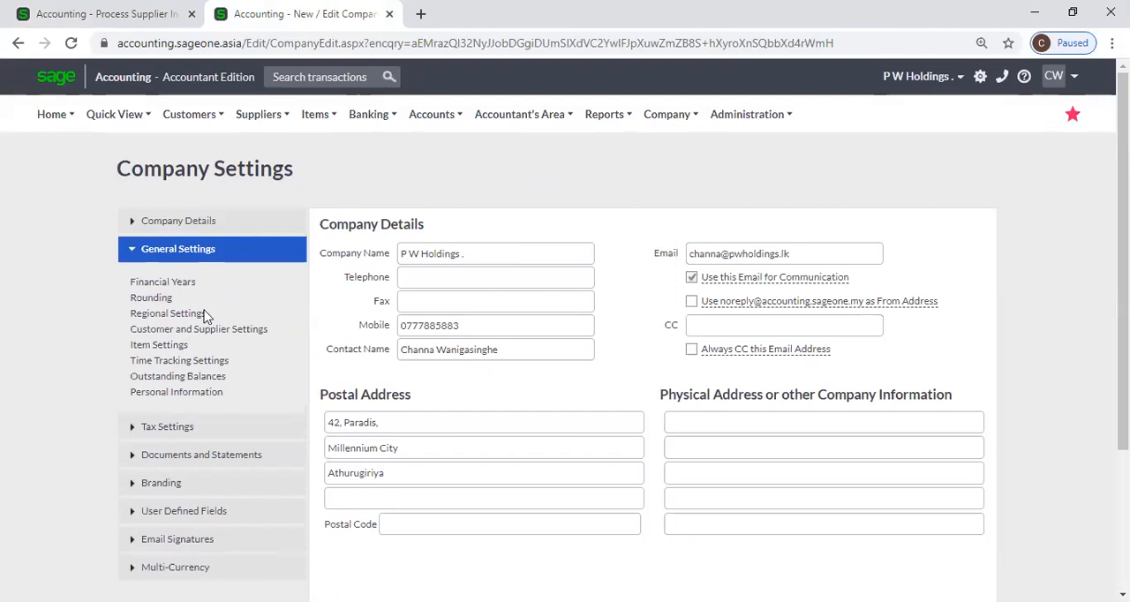
{"action": "left_click", "coordinate": [177, 332]}
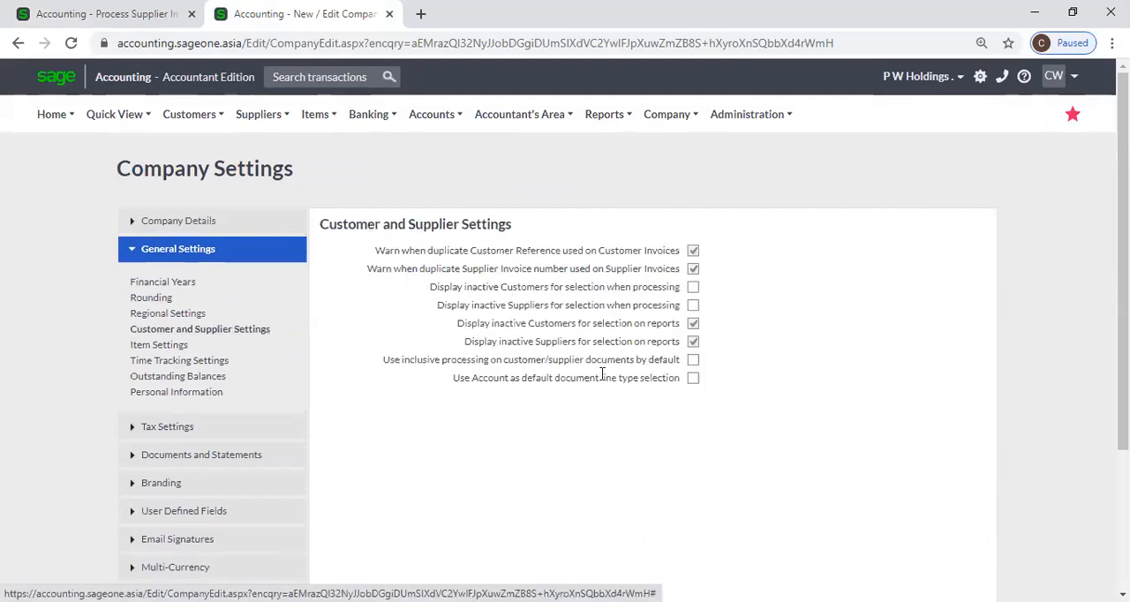
Enable inclusive processing on customer/supplier documents by default and save the company settings
{"action": "left_click", "coordinate": [692, 359]}
{"action": "scroll", "coordinate": [721, 377], "scroll_direction": "down", "scroll_amount": 1}
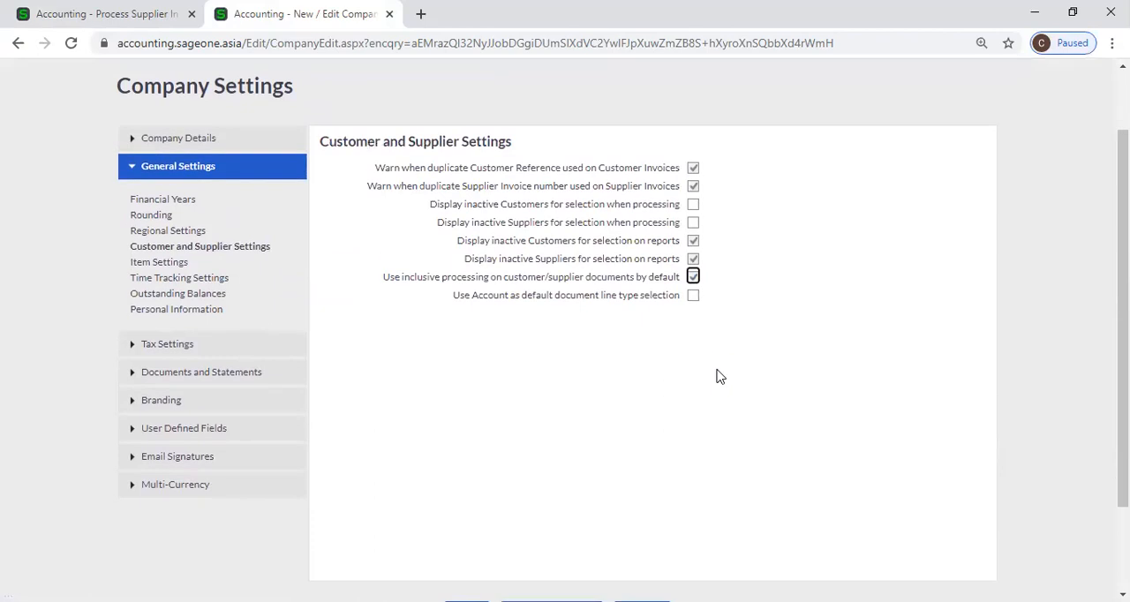
{"action": "scroll", "coordinate": [582, 383], "scroll_direction": "down", "scroll_amount": 2}
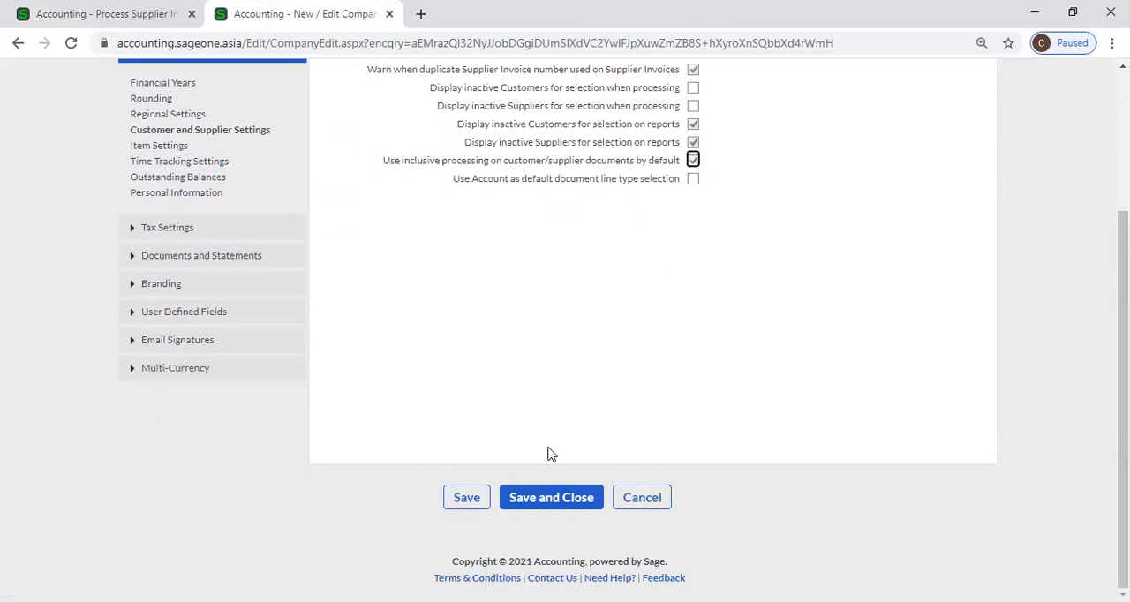
{"action": "left_click", "coordinate": [461, 505]}
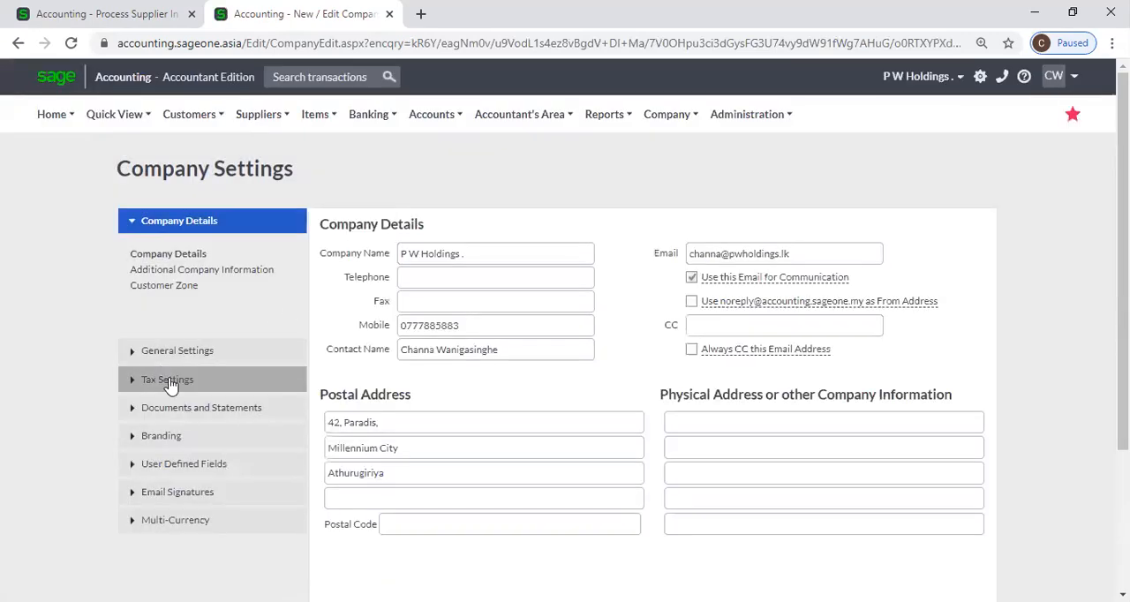
Review the inclusive processing option in Customer and Supplier Settings, and reload the supplier invoice to check its amounts and price column
{"action": "left_click", "coordinate": [169, 381]}
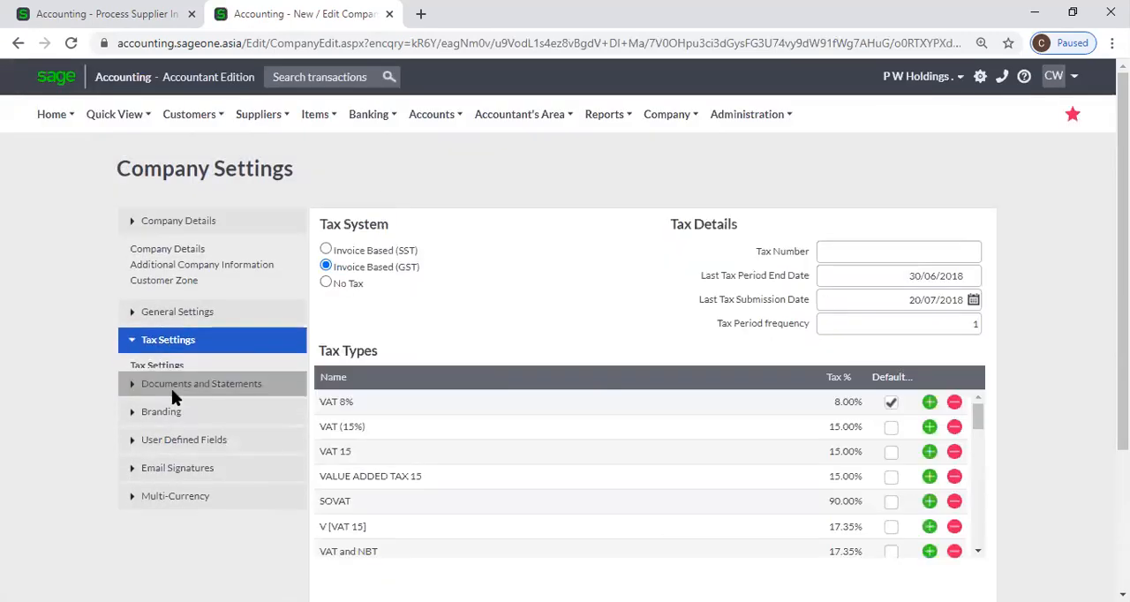
{"action": "left_click", "coordinate": [187, 249]}
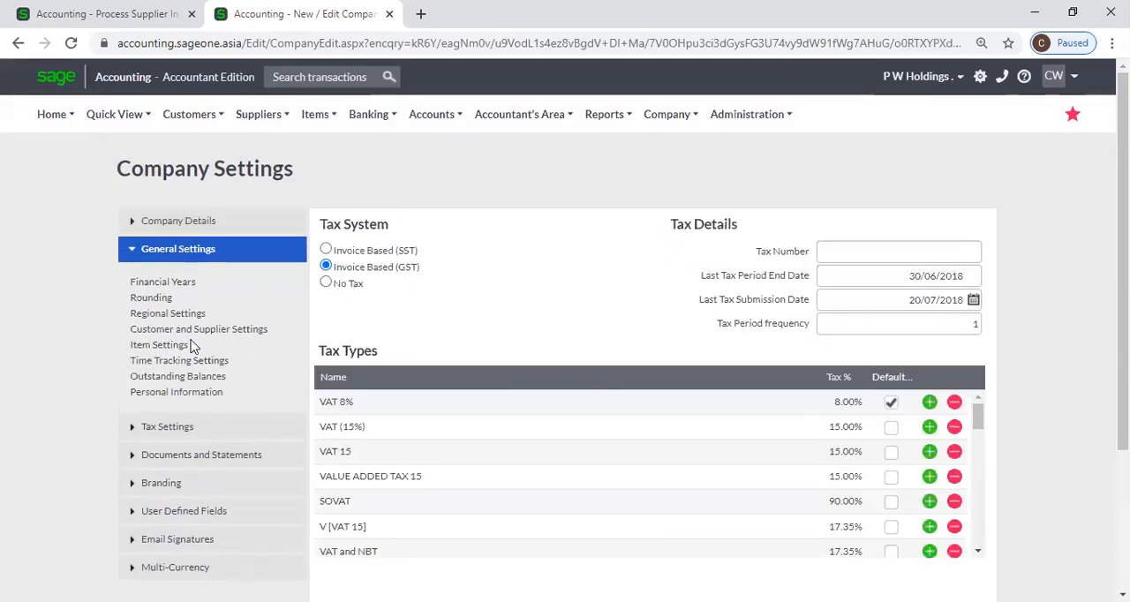
{"action": "left_click", "coordinate": [172, 314]}
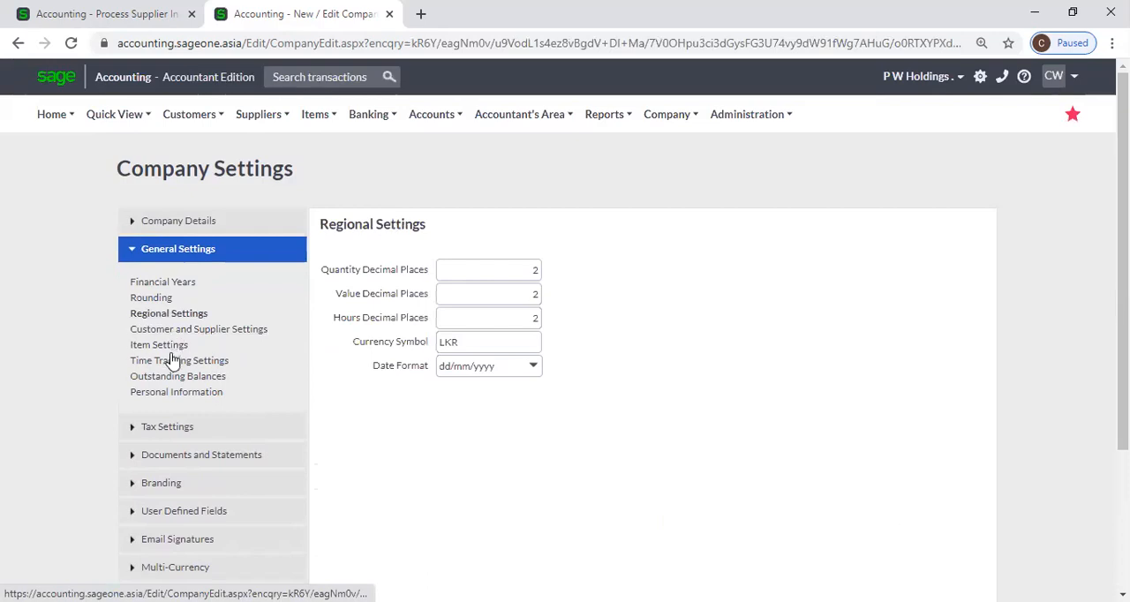
{"action": "left_click", "coordinate": [212, 330]}
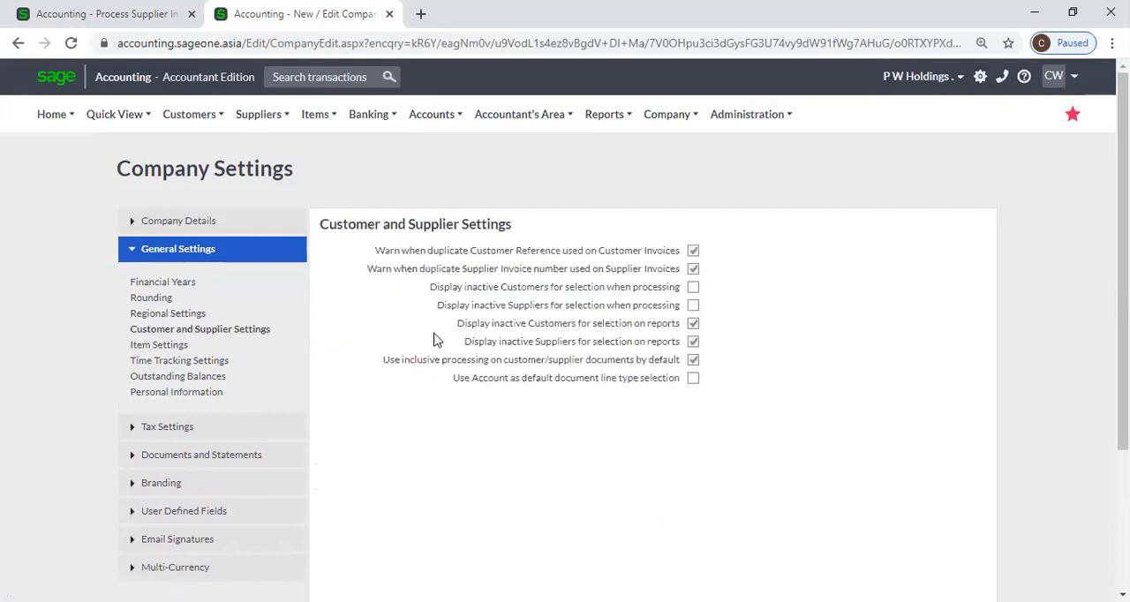
{"action": "left_click", "coordinate": [119, 16]}
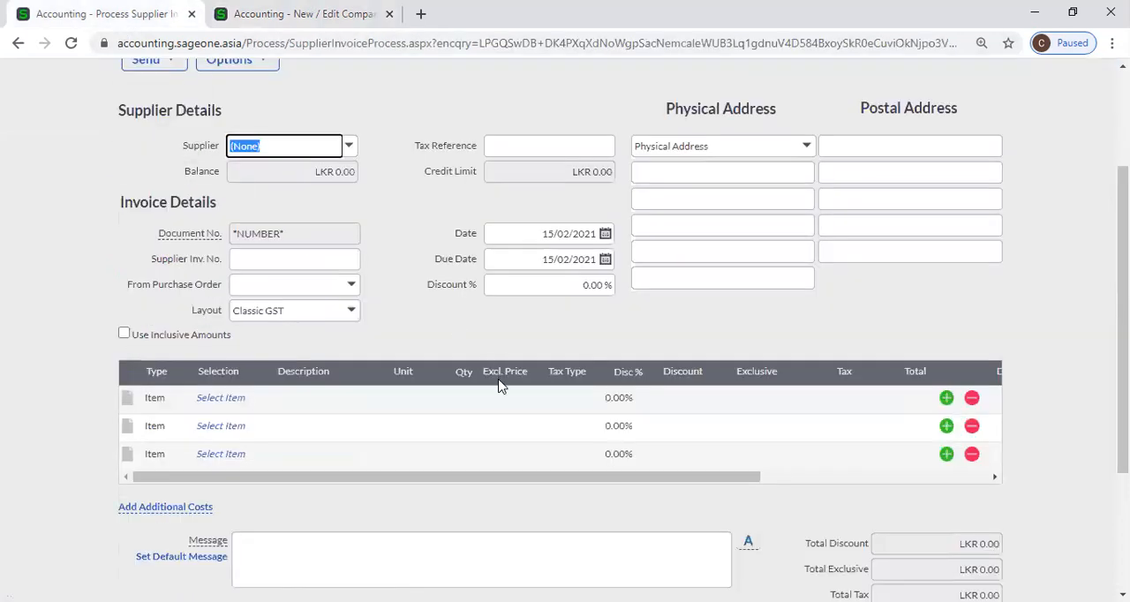
{"action": "left_click", "coordinate": [66, 46]}
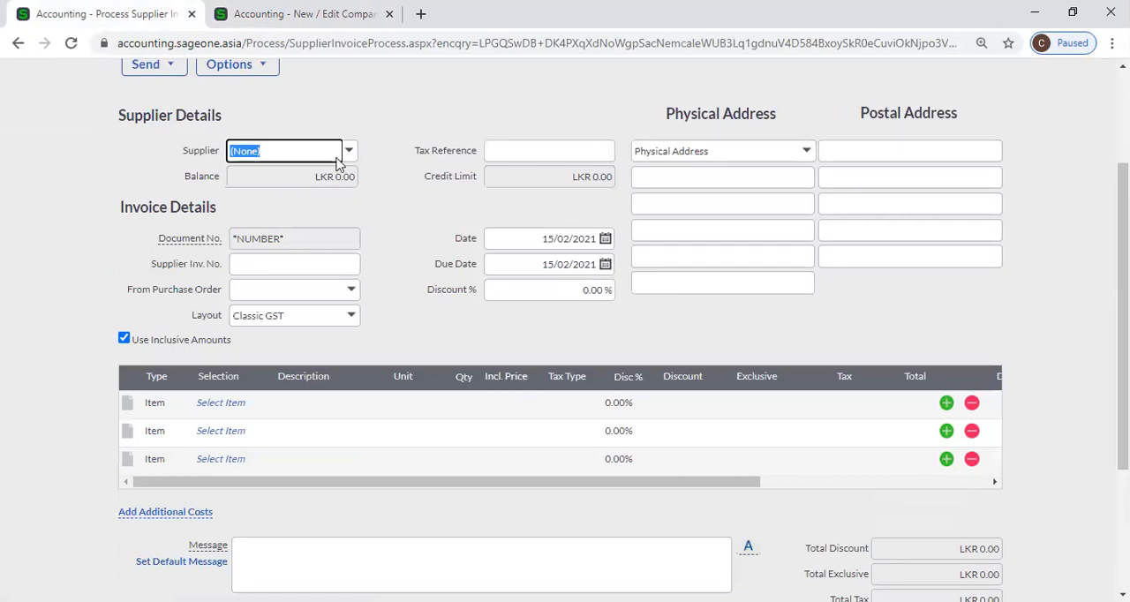
Disable inclusive processing on customer/supplier documents by default, save the company settings and reload the supplier invoice
{"action": "left_click", "coordinate": [300, 14]}
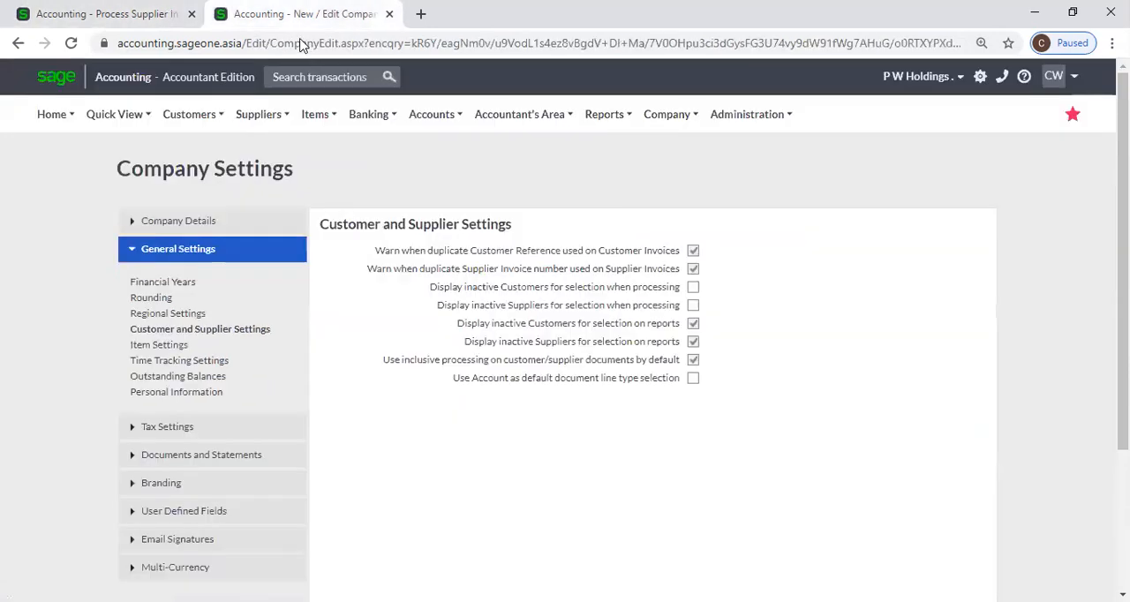
{"action": "left_click", "coordinate": [692, 361]}
{"action": "scroll", "coordinate": [750, 388], "scroll_direction": "down", "scroll_amount": 3}
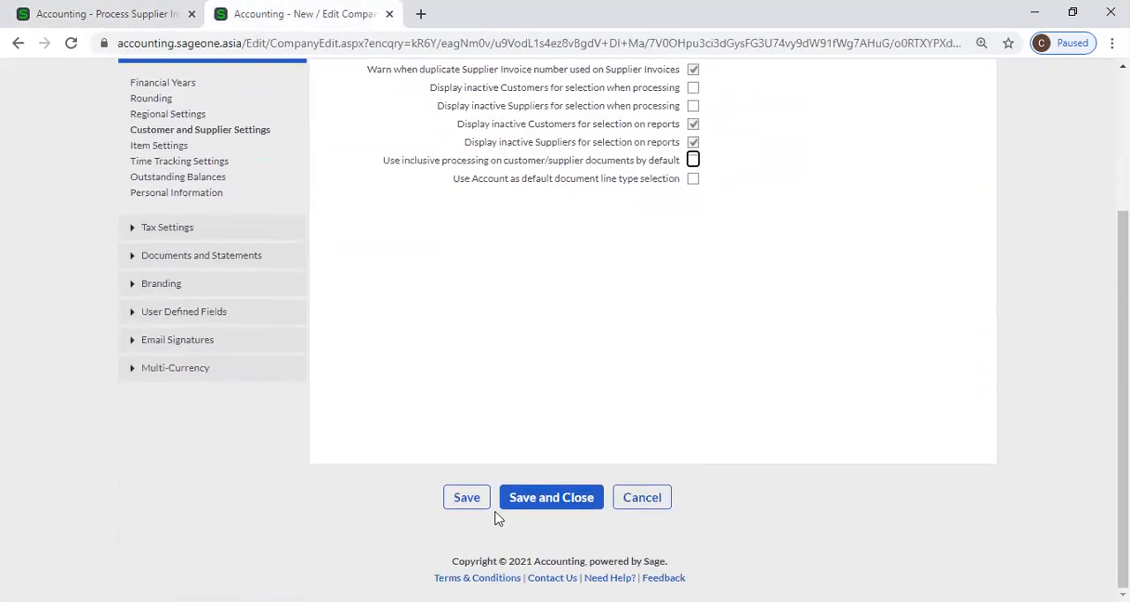
{"action": "left_click", "coordinate": [480, 499]}
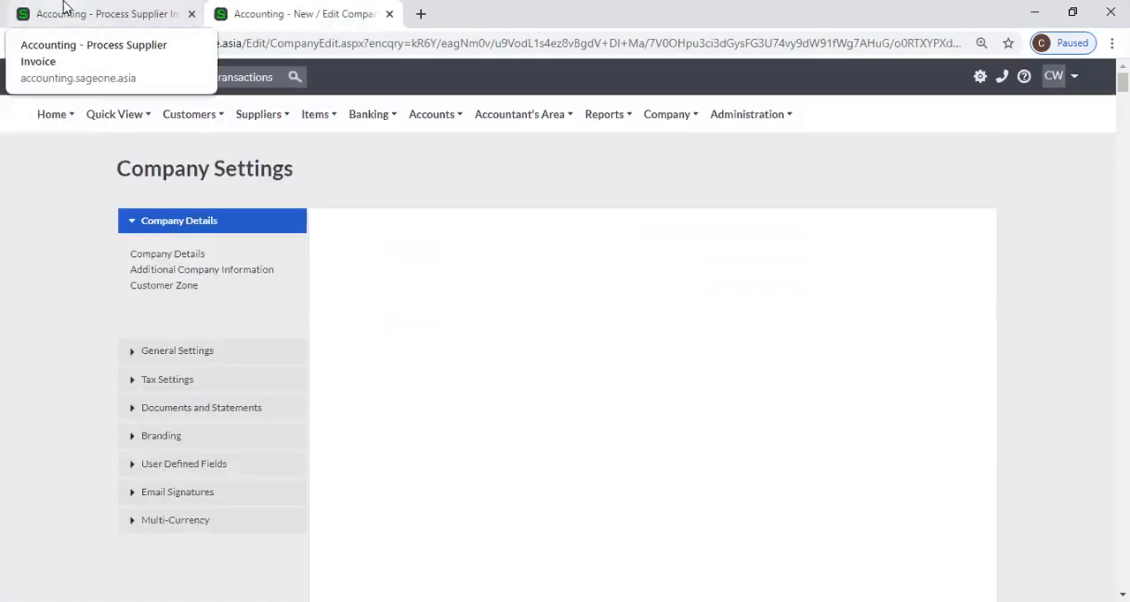
{"action": "left_click", "coordinate": [66, 10]}
{"action": "left_click", "coordinate": [71, 42]}
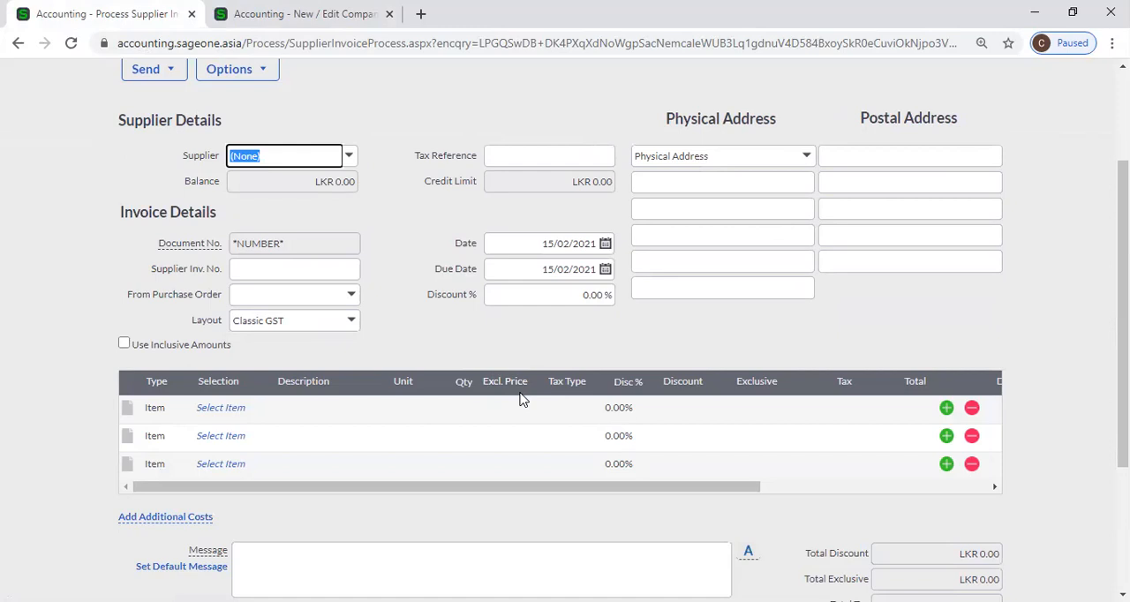
Return to Company Settings and review the Customer and Supplier Settings, looking briefly at the Item Settings
{"action": "left_click", "coordinate": [200, 9]}
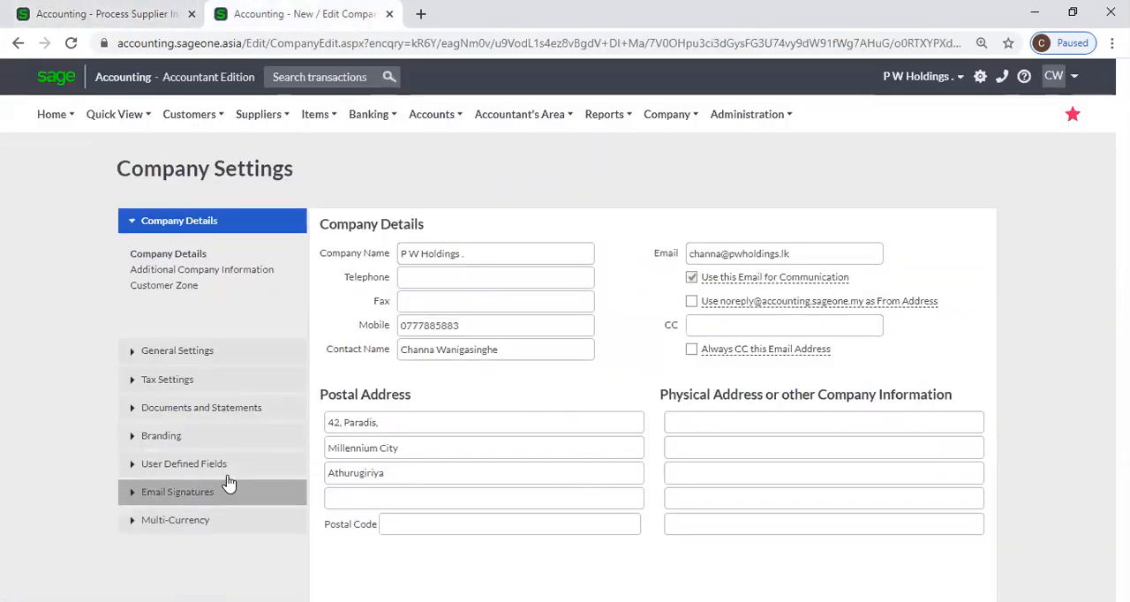
{"action": "left_click", "coordinate": [176, 352]}
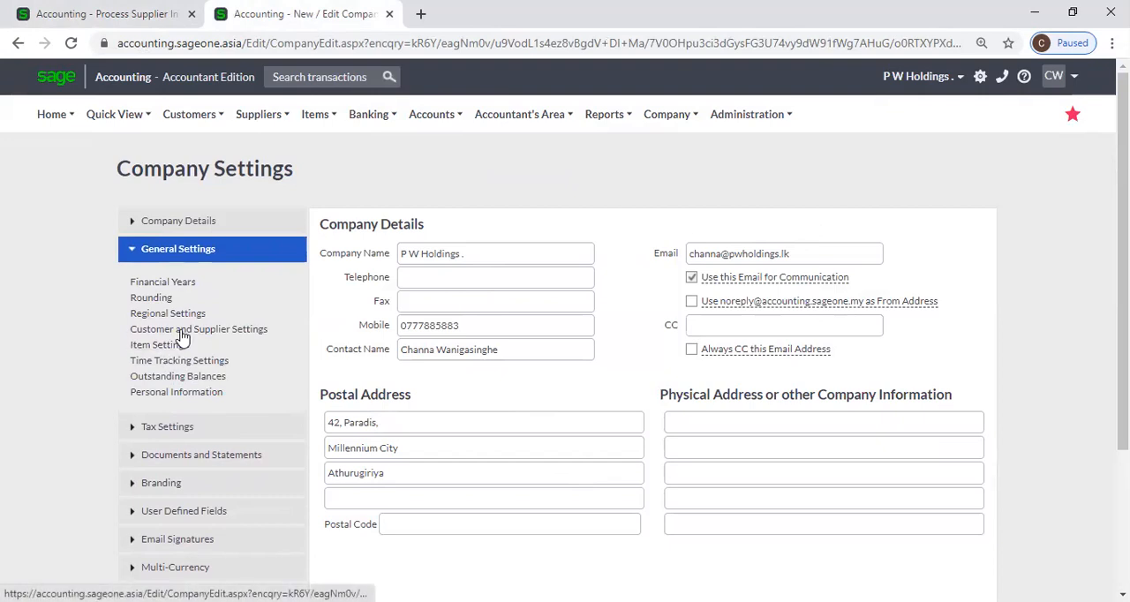
{"action": "left_click", "coordinate": [184, 329]}
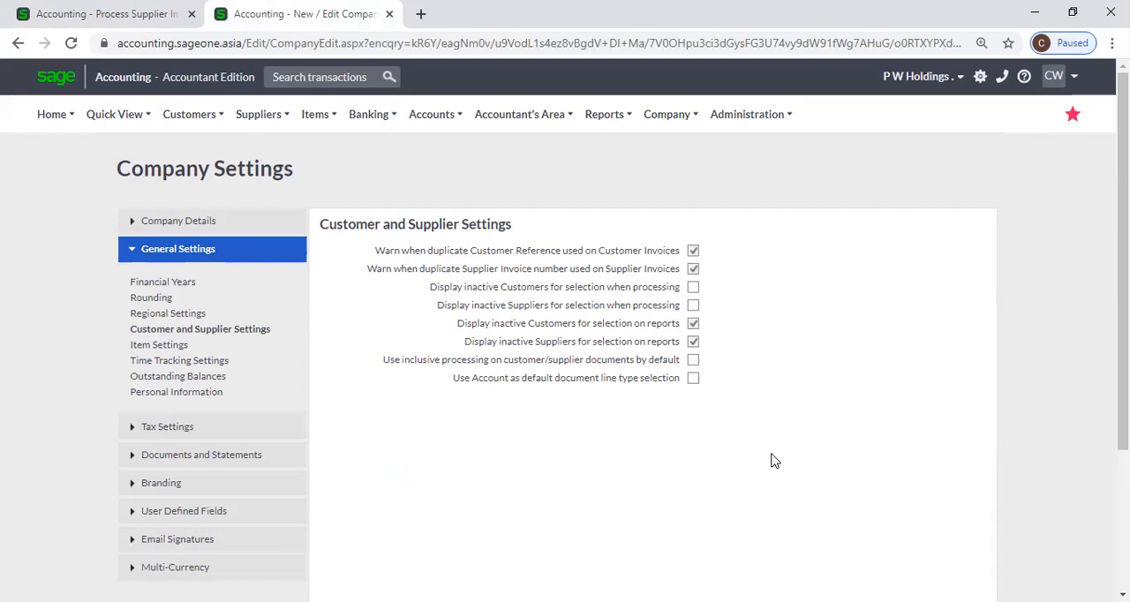
{"action": "left_click", "coordinate": [154, 345]}
{"action": "scroll", "coordinate": [846, 511], "scroll_direction": "down", "scroll_amount": 1}
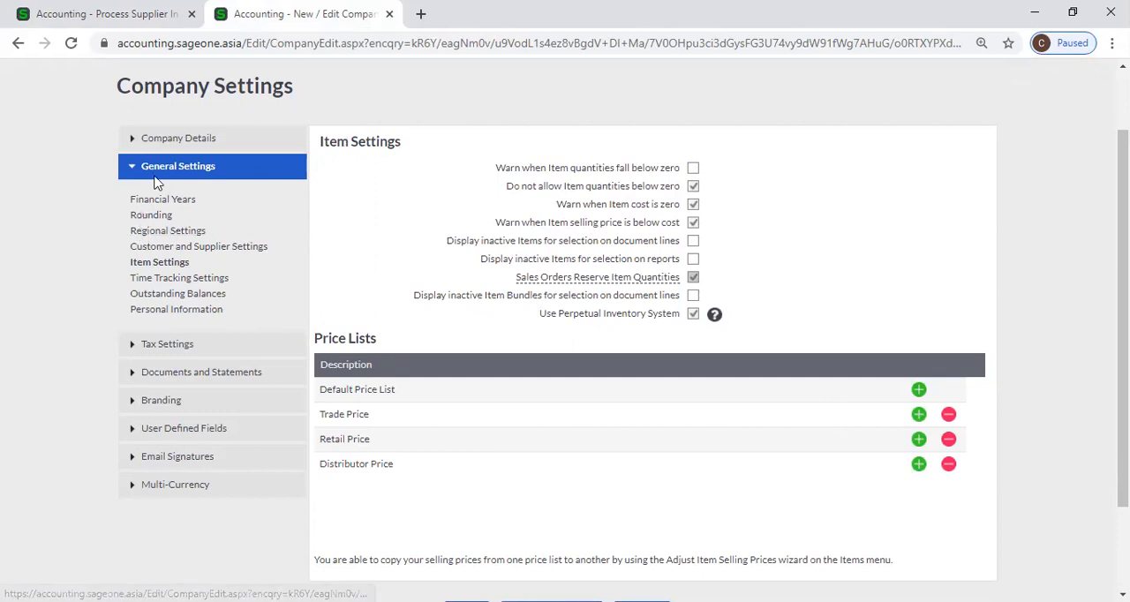
{"action": "left_click", "coordinate": [177, 248]}
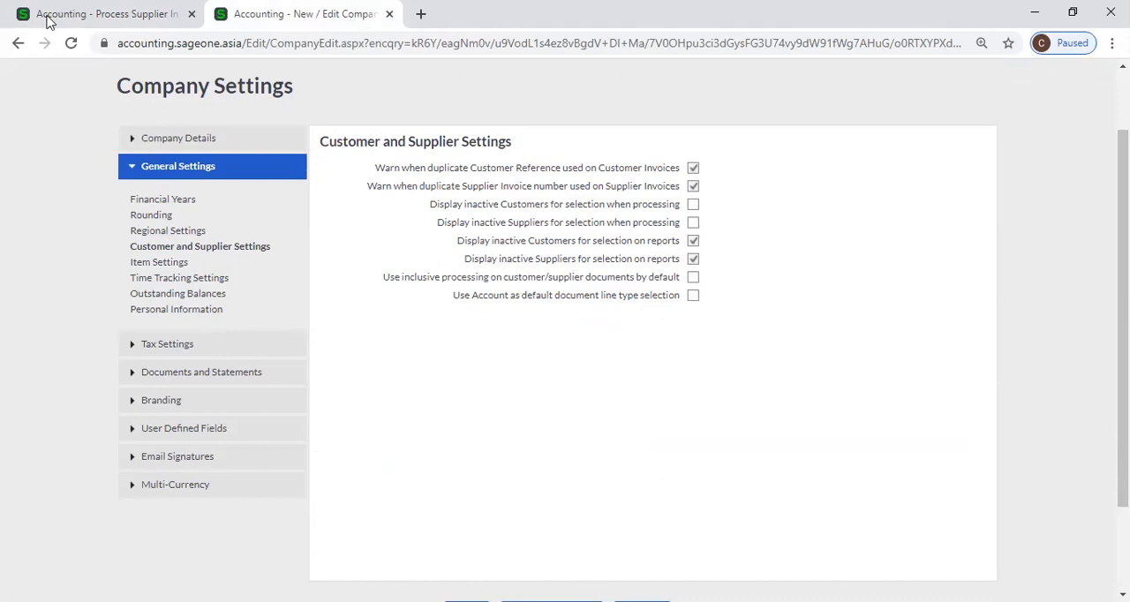
Compare the supplier invoice's line types with the company setting for using Account as the default document line type
{"action": "left_click", "coordinate": [146, 15]}
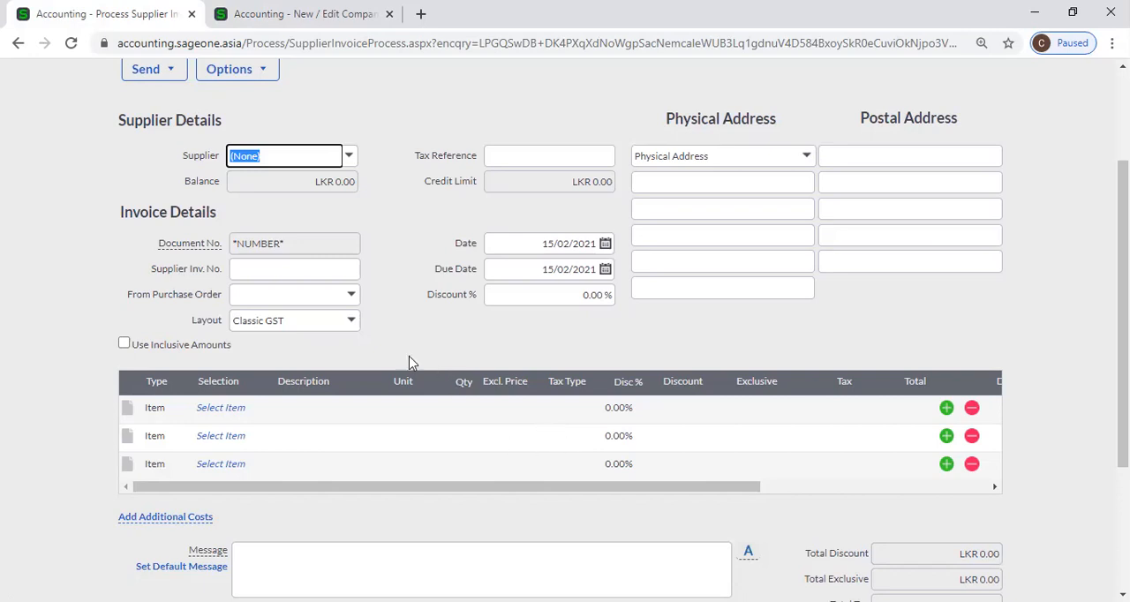
{"action": "scroll", "coordinate": [339, 166], "scroll_direction": "up", "scroll_amount": 3}
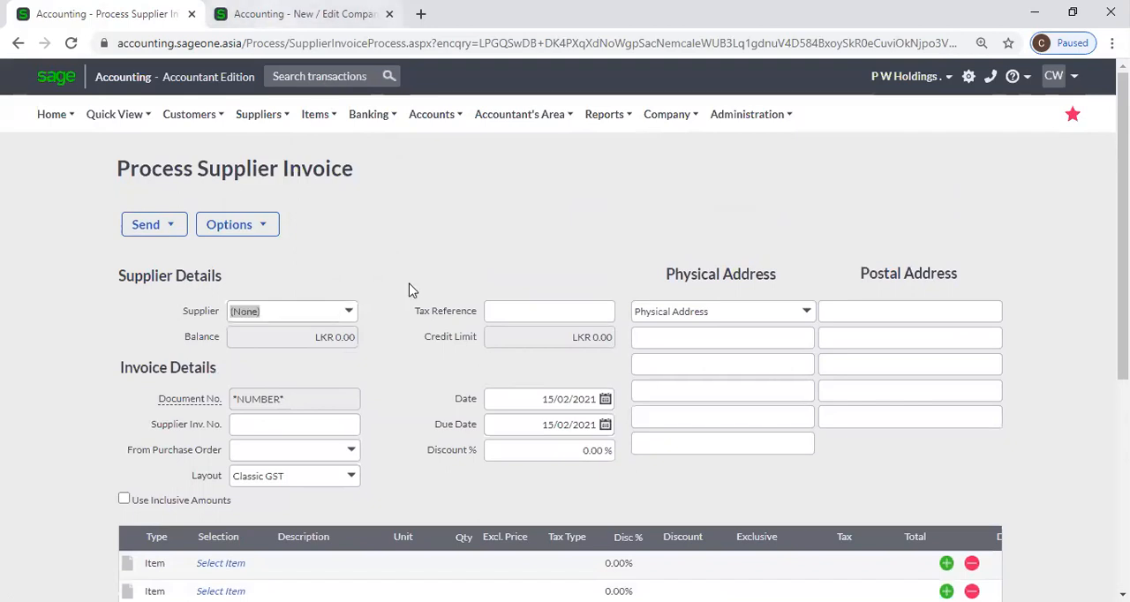
{"action": "key", "text": "ctrl+Tab"}
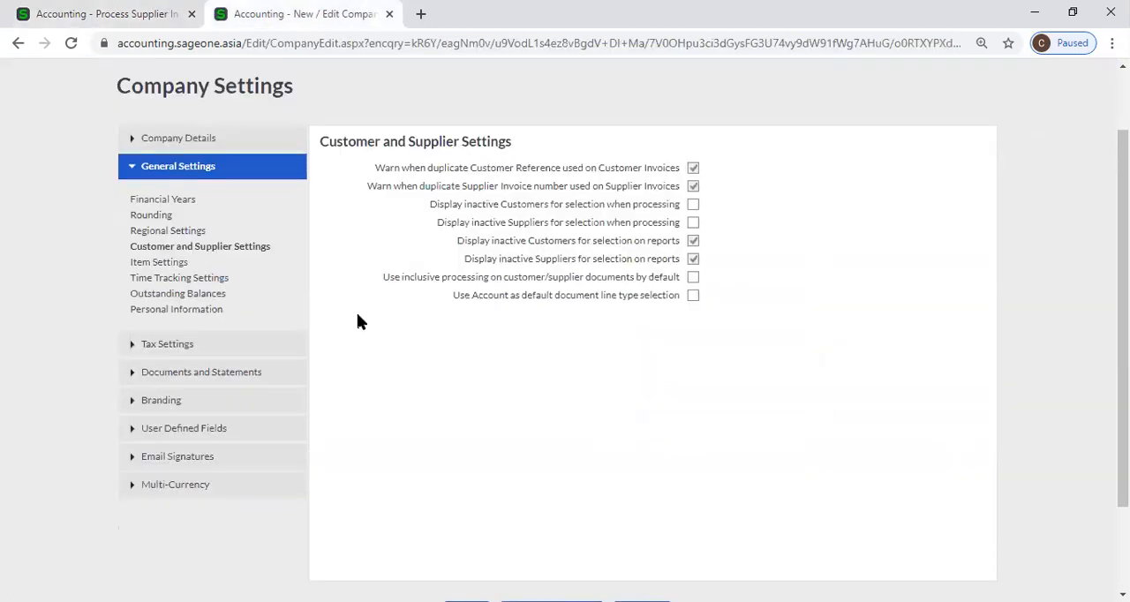
{"action": "left_click", "coordinate": [101, 13]}
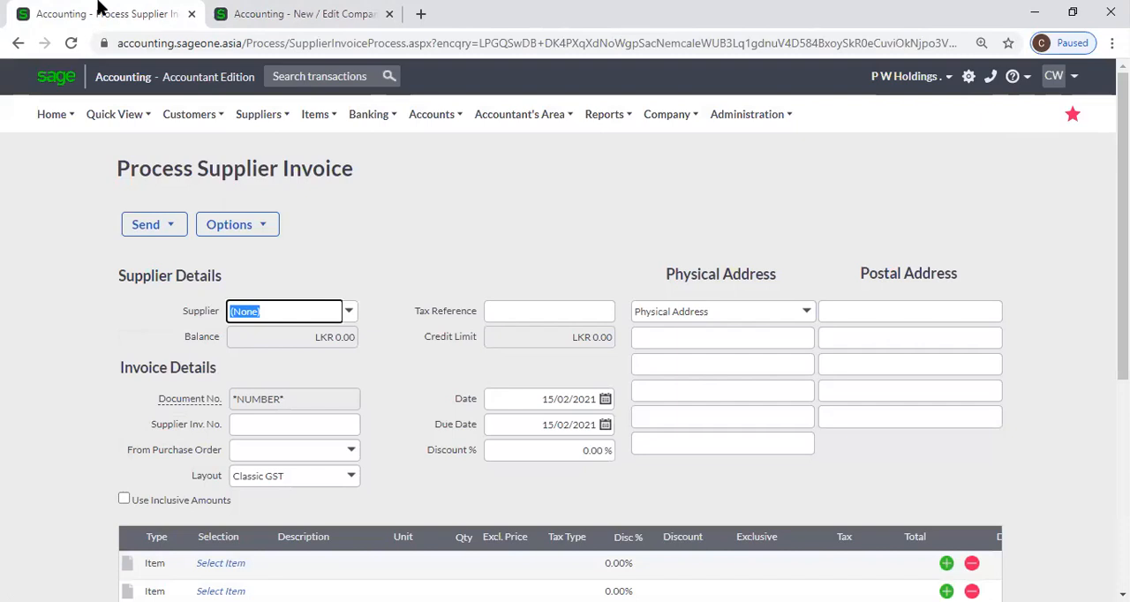
{"action": "left_click", "coordinate": [216, 13]}
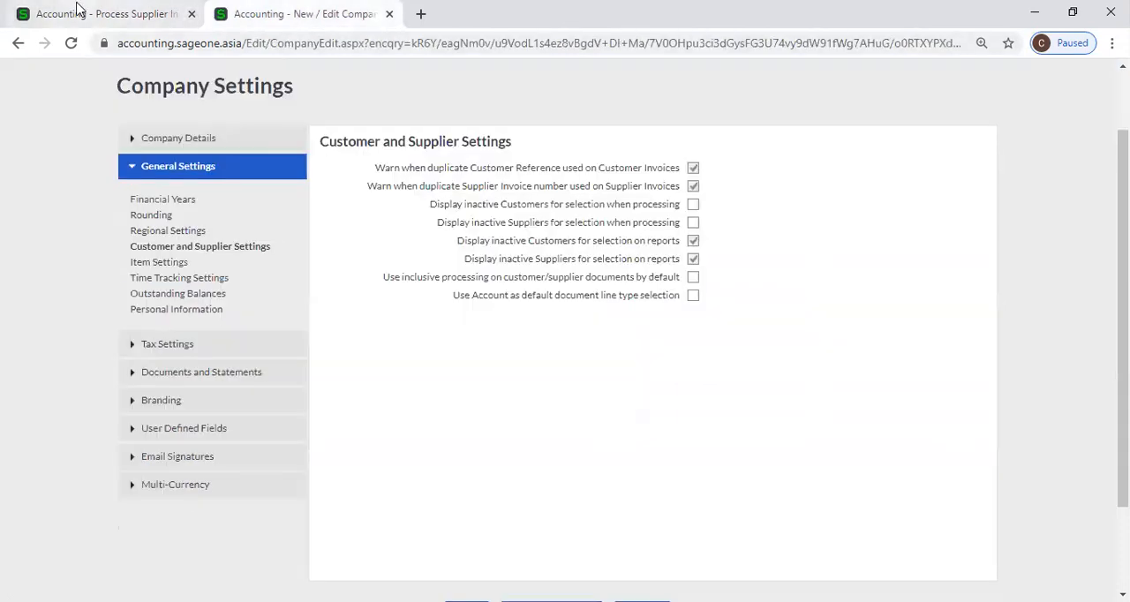
{"action": "left_click", "coordinate": [132, 13]}
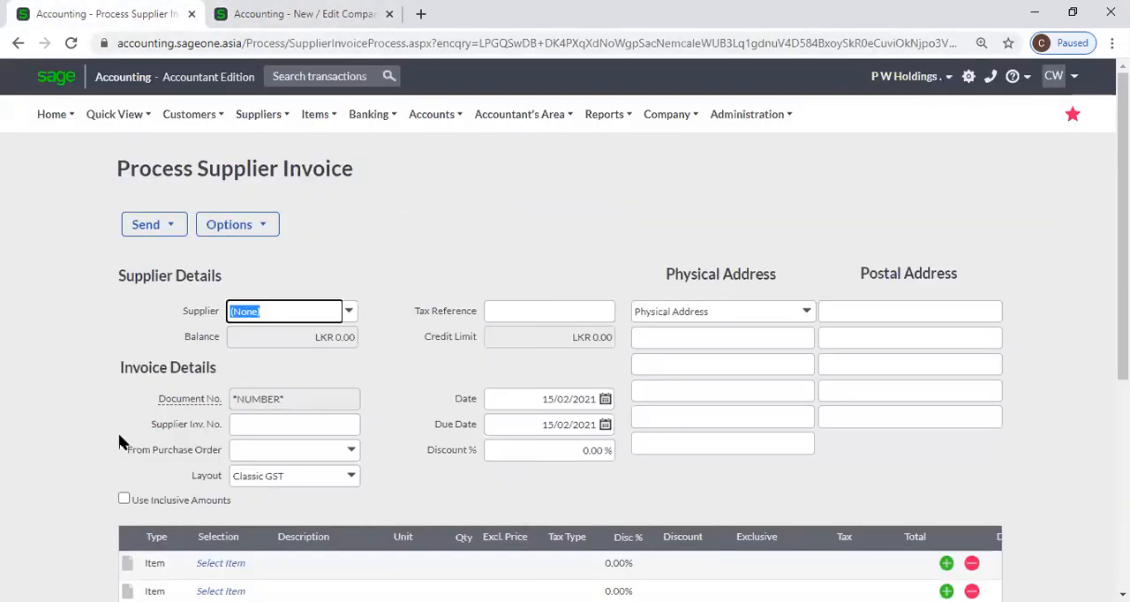
Check the first line's exclusive price field on the supplier invoice, then enable Use Inclusive Amounts and check the same field again
{"action": "scroll", "coordinate": [121, 441], "scroll_direction": "down", "scroll_amount": 1}
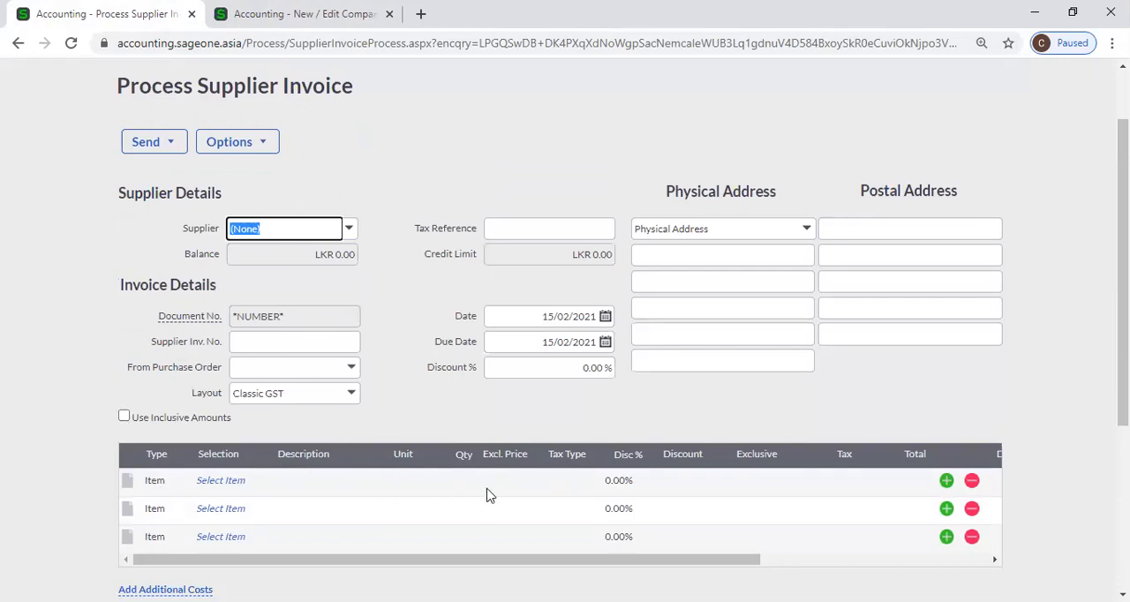
{"action": "left_click", "coordinate": [121, 420]}
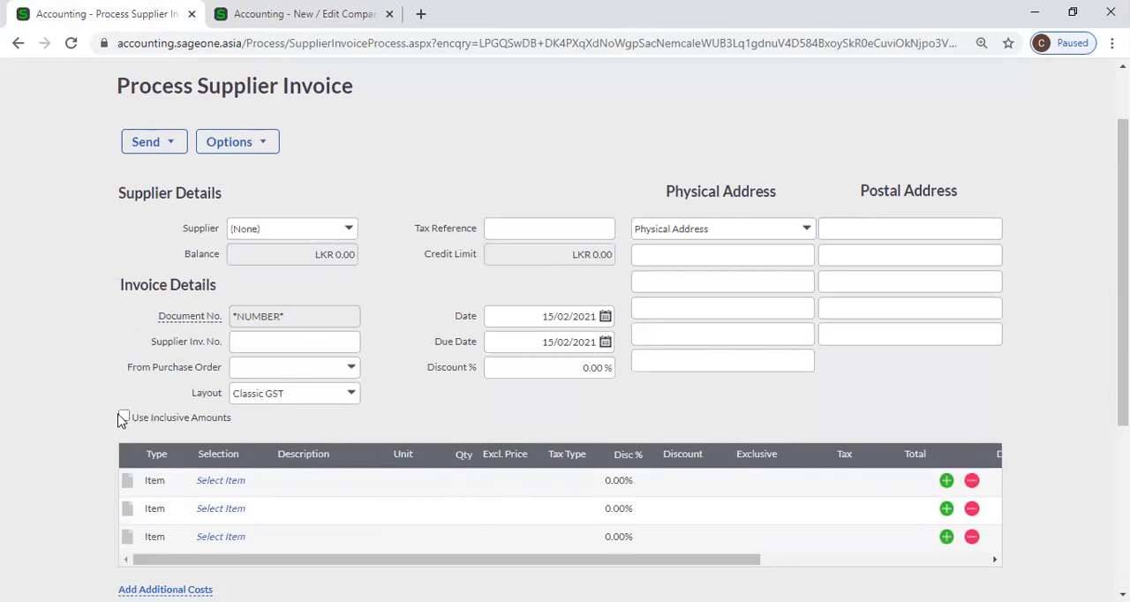
{"action": "left_click", "coordinate": [126, 420]}
{"action": "left_click", "coordinate": [124, 418]}
{"action": "scroll", "coordinate": [128, 422], "scroll_direction": "down", "scroll_amount": 1}
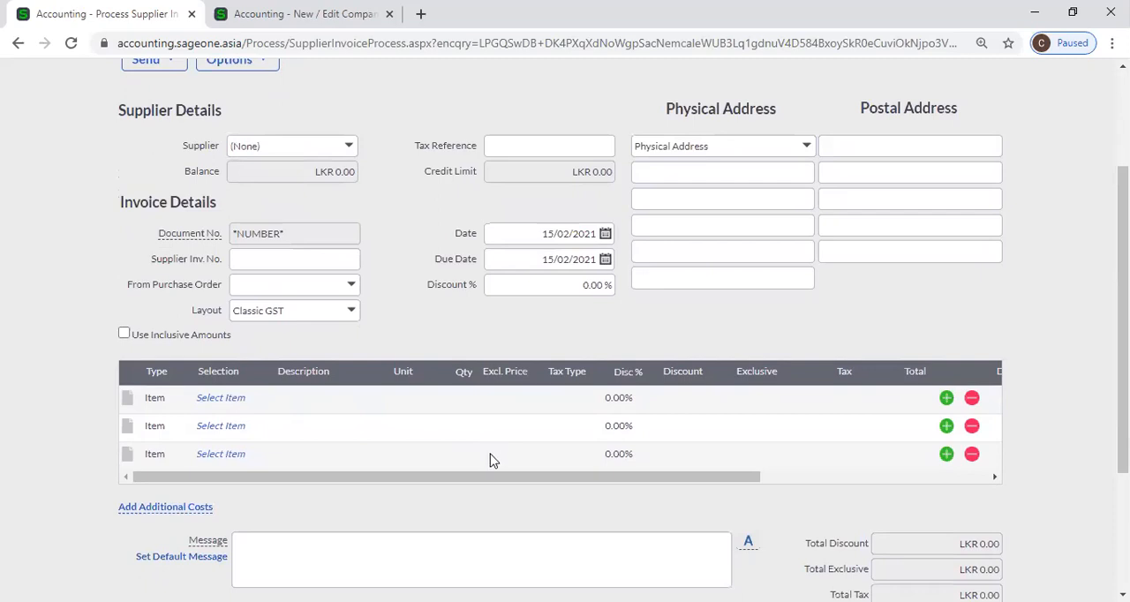
{"action": "left_click", "coordinate": [525, 398]}
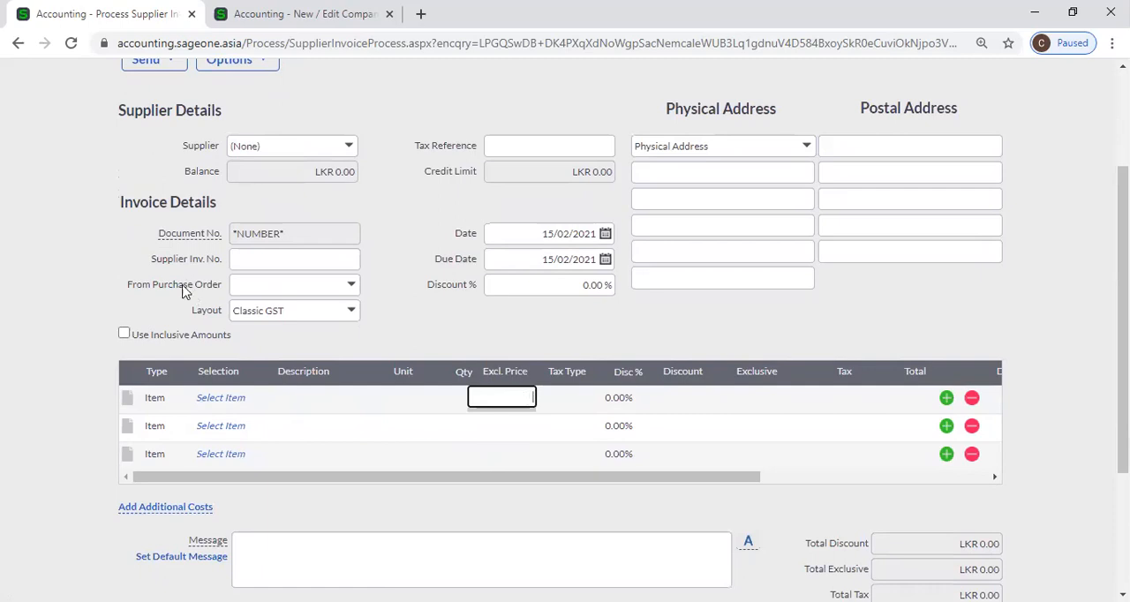
{"action": "left_click", "coordinate": [124, 334]}
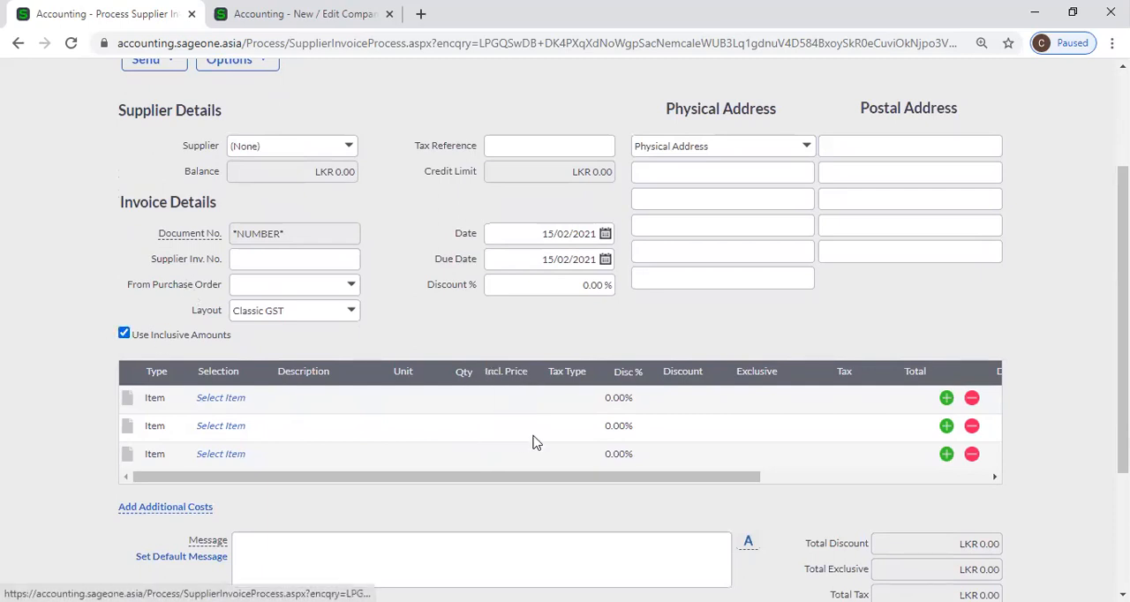
{"action": "left_click", "coordinate": [497, 398]}
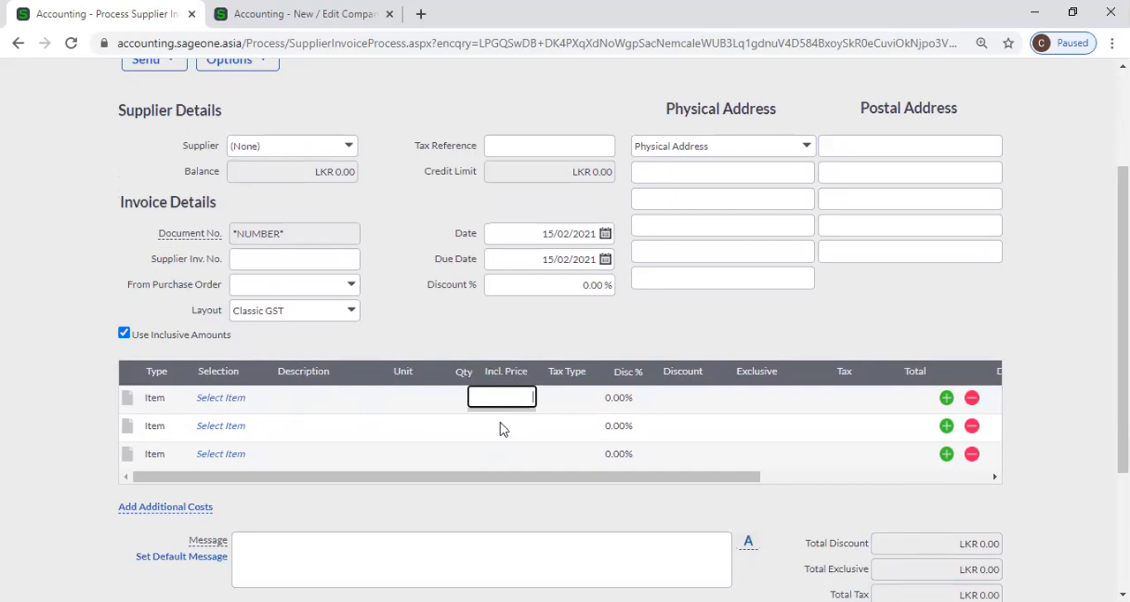
{"action": "scroll", "coordinate": [450, 397], "scroll_direction": "up", "scroll_amount": 3}
Compare the supplier invoice with the company's Customer and Supplier Settings, reviewing the inclusive processing and default document line type options
{"action": "mouse_move", "coordinate": [180, 131]}
{"action": "key", "text": "alt+Tab"}
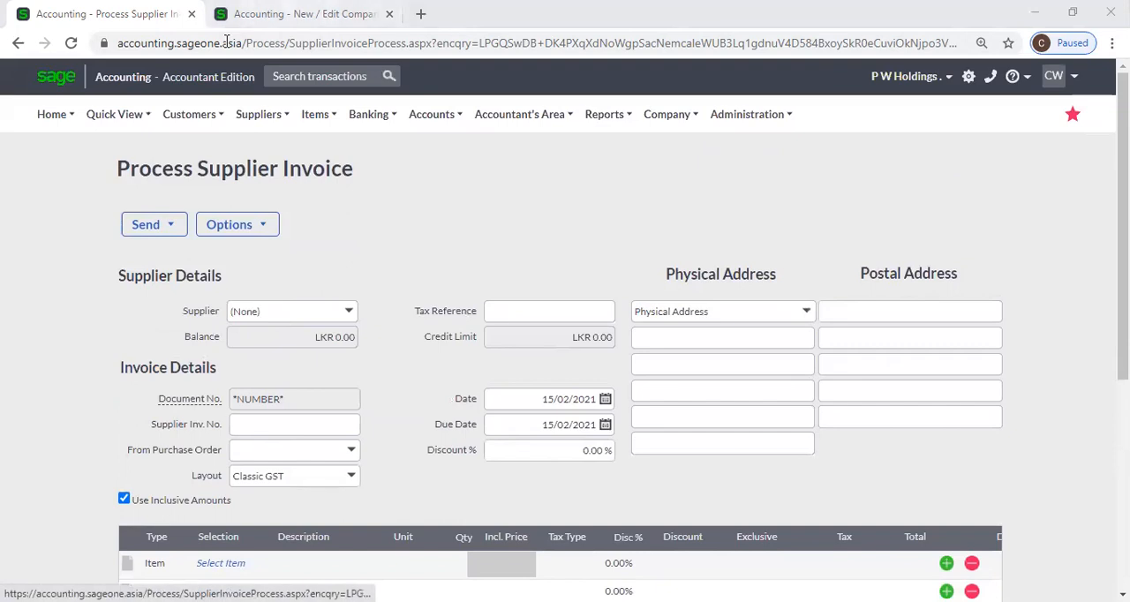
{"action": "key", "text": "ctrl+Tab"}
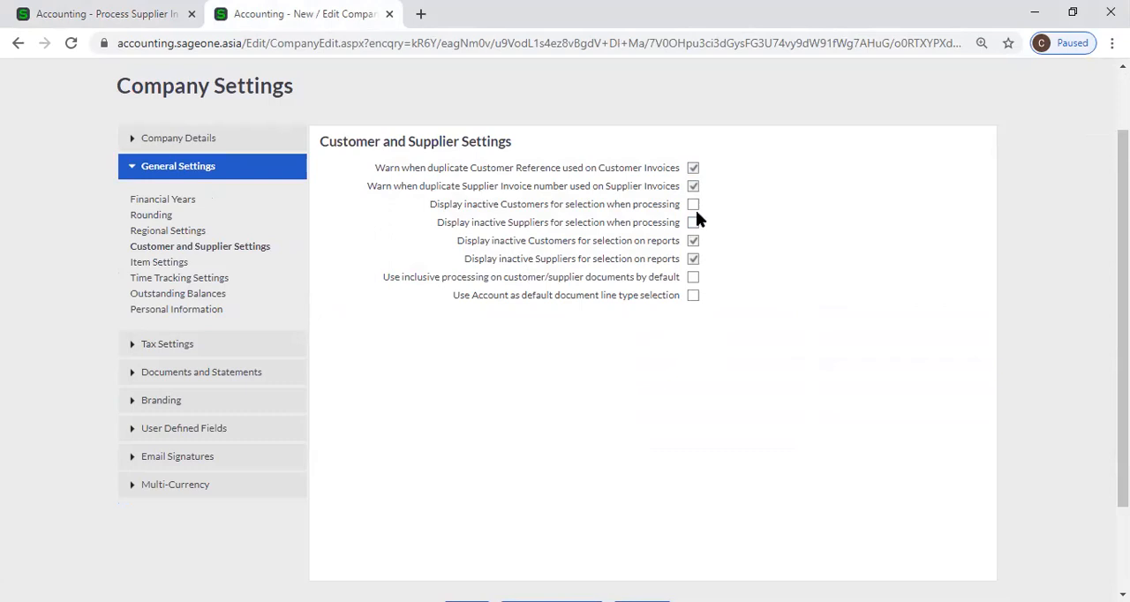
{"action": "scroll", "coordinate": [696, 216], "scroll_direction": "down", "scroll_amount": 2}
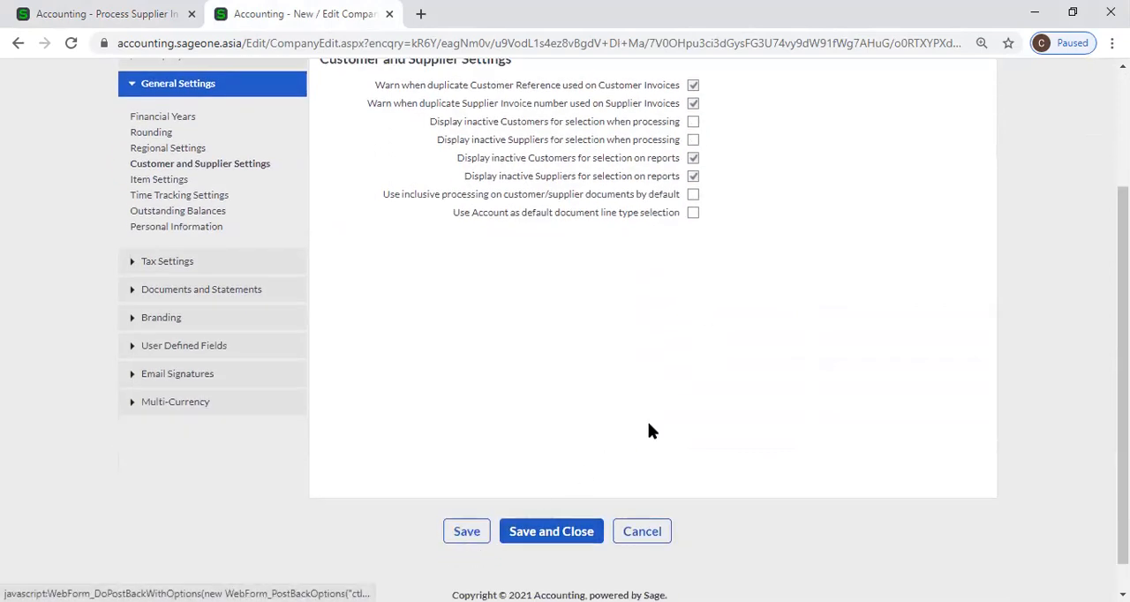
{"action": "left_click", "coordinate": [76, 9]}
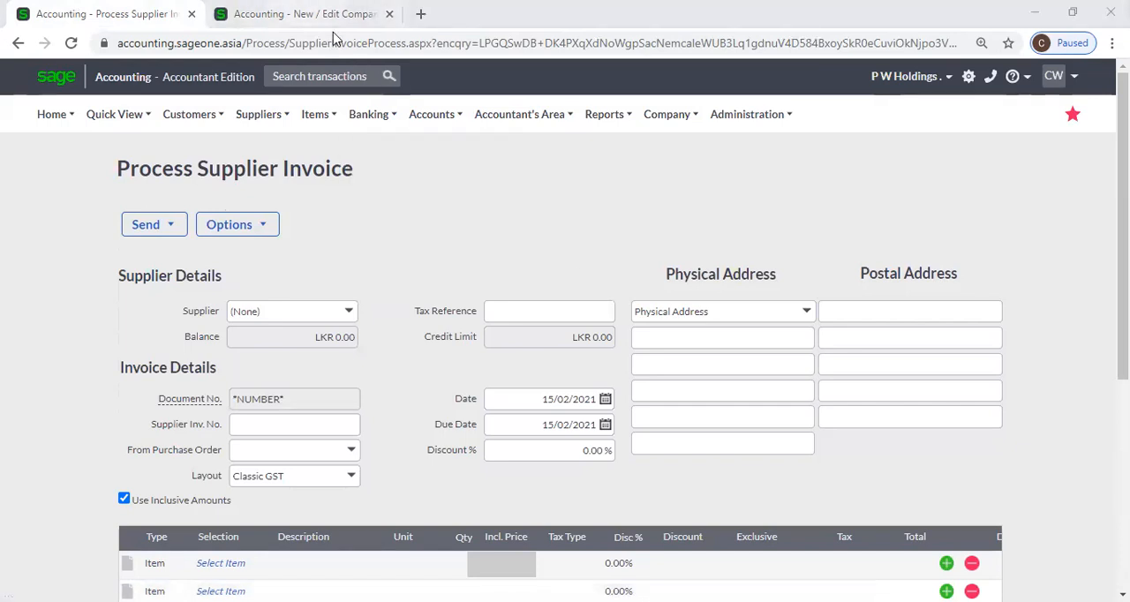
{"action": "key", "text": "ctrl+Tab"}
{"action": "left_click", "coordinate": [86, 11]}
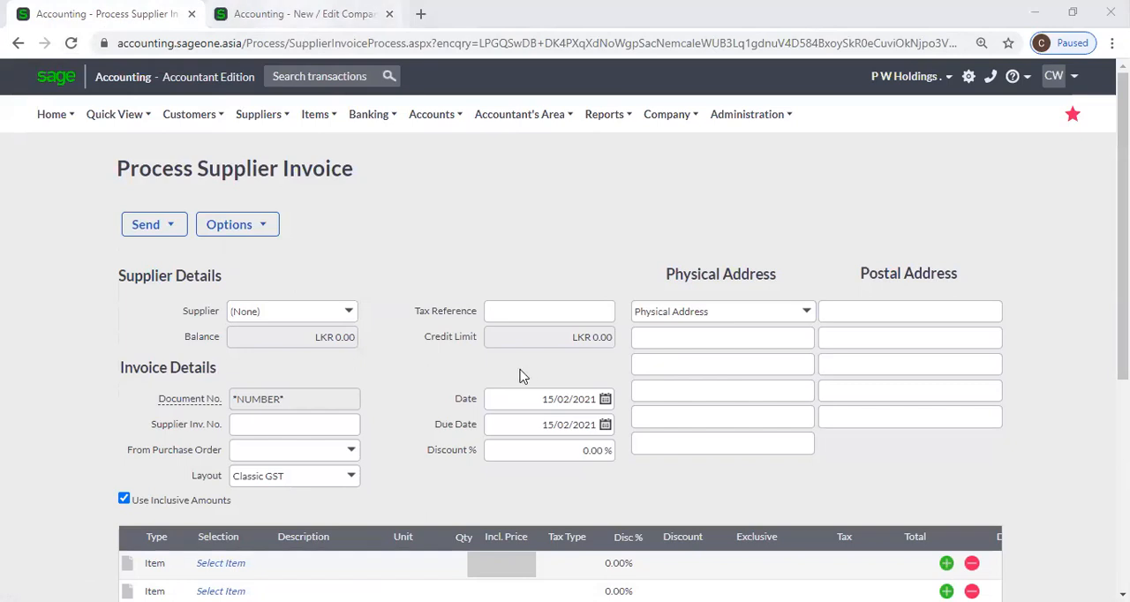
{"action": "key", "text": "ctrl+Tab"}
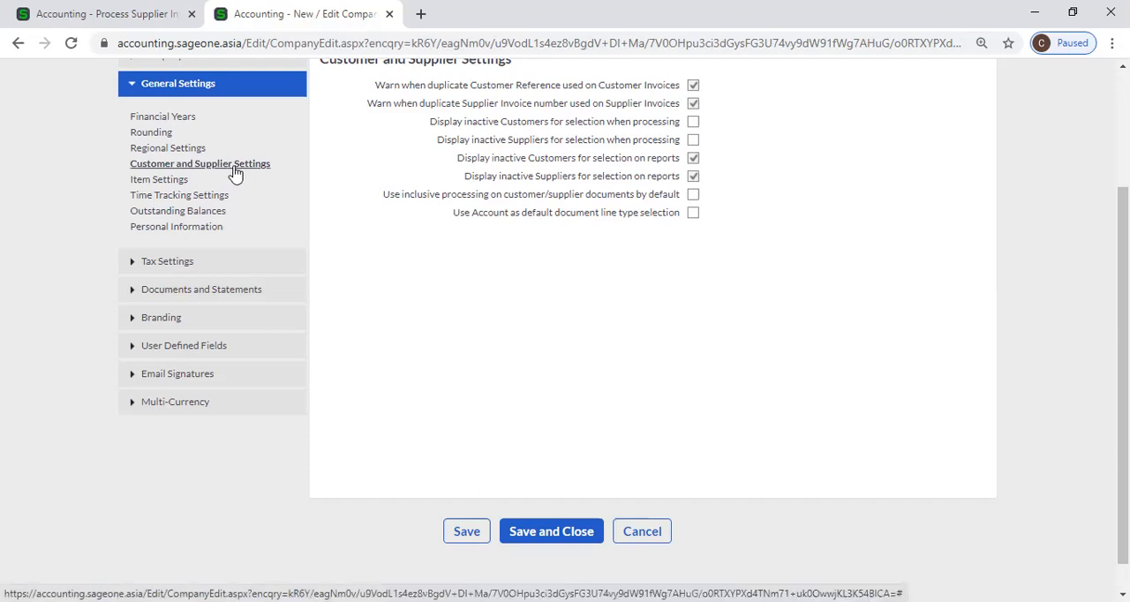
{"action": "scroll", "coordinate": [298, 202], "scroll_direction": "up", "scroll_amount": 2}
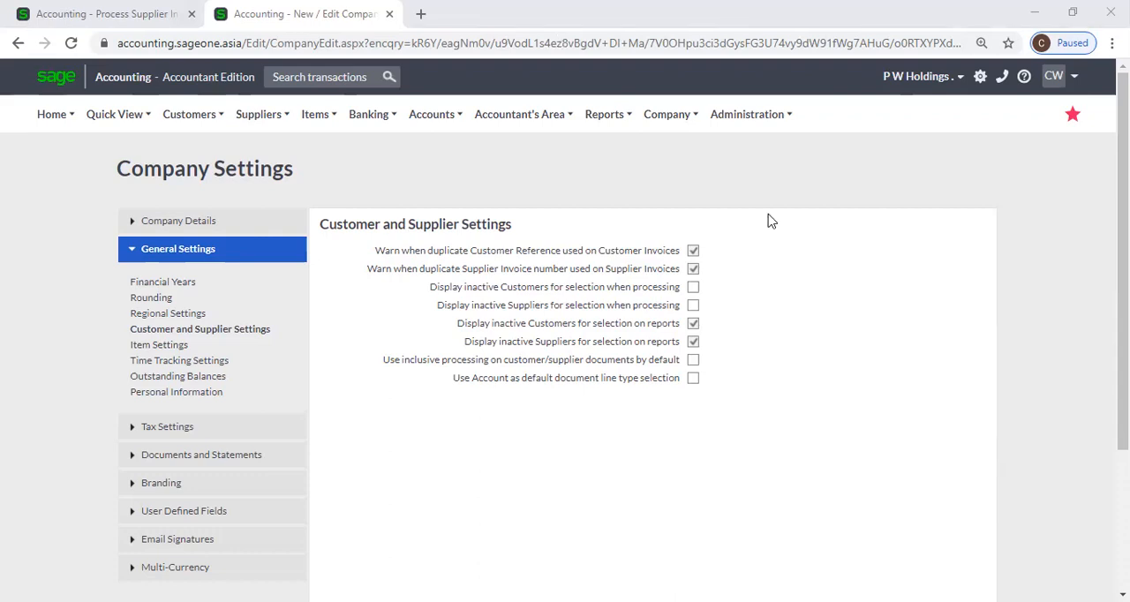
{"action": "left_click", "coordinate": [877, 318]}
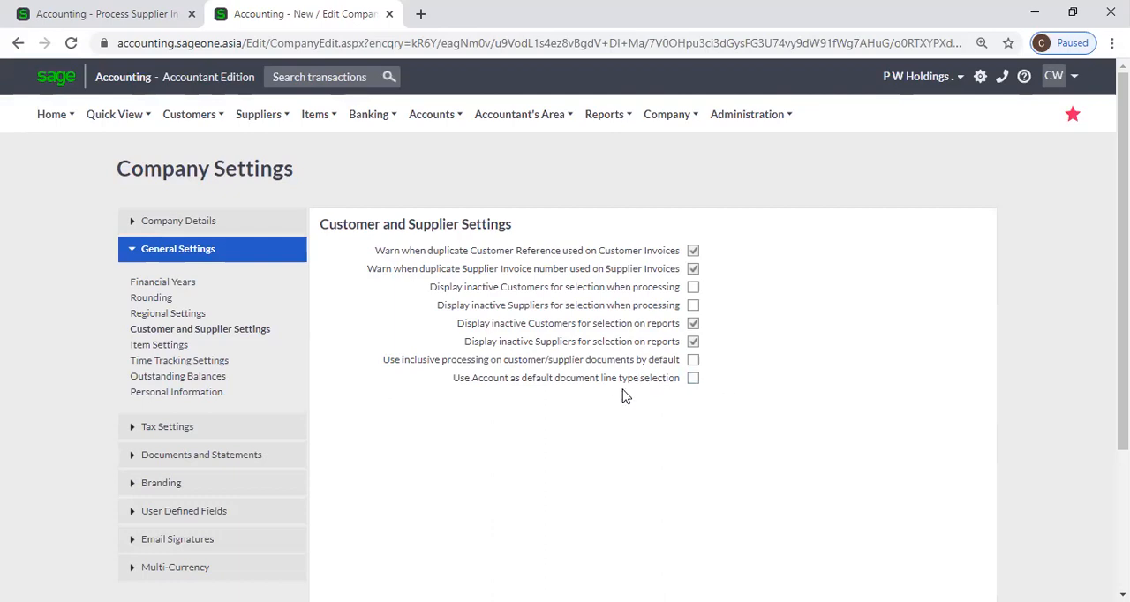
Leave the supplier invoice and start a new customer tax invoice
{"action": "left_click", "coordinate": [121, 14]}
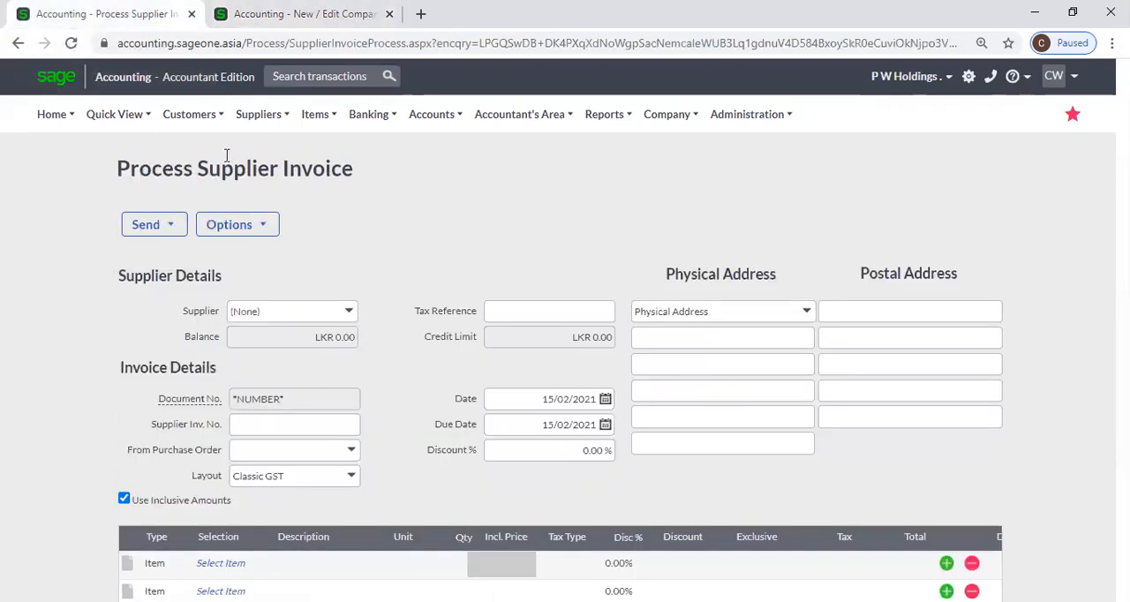
{"action": "mouse_move", "coordinate": [195, 132]}
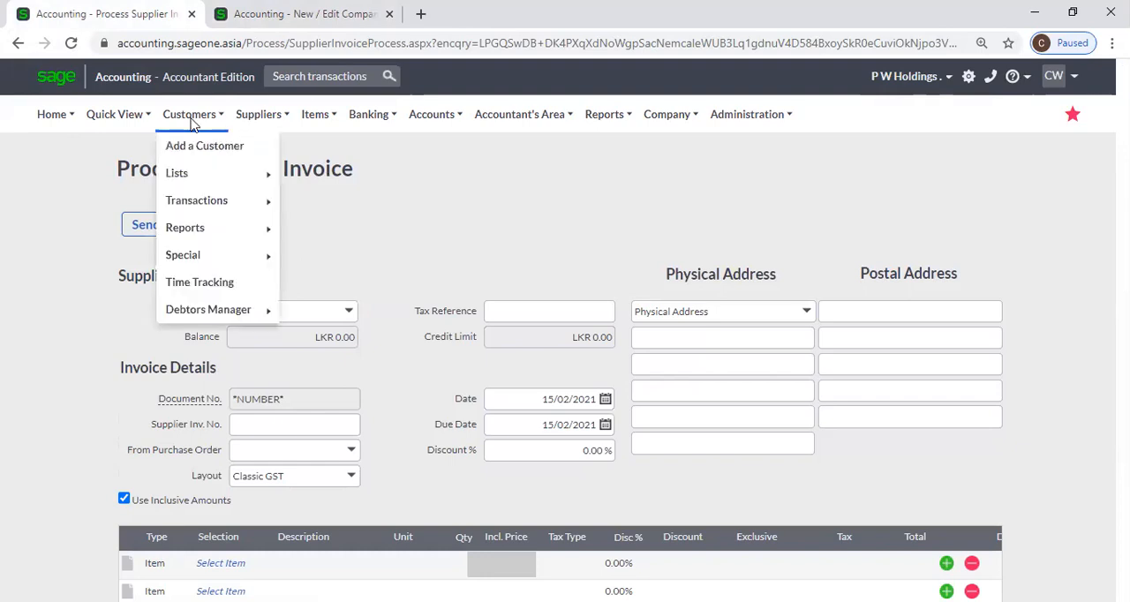
{"action": "mouse_move", "coordinate": [196, 219]}
{"action": "left_click", "coordinate": [360, 256]}
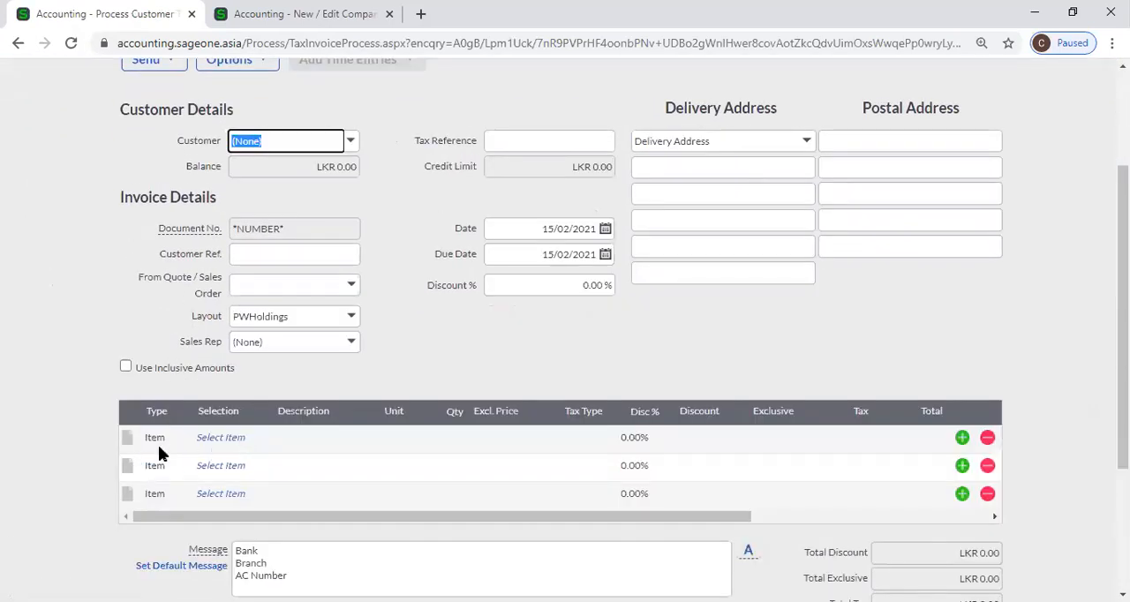
Examine the items available for selection on the first line of the customer invoice
{"action": "left_click", "coordinate": [237, 441]}
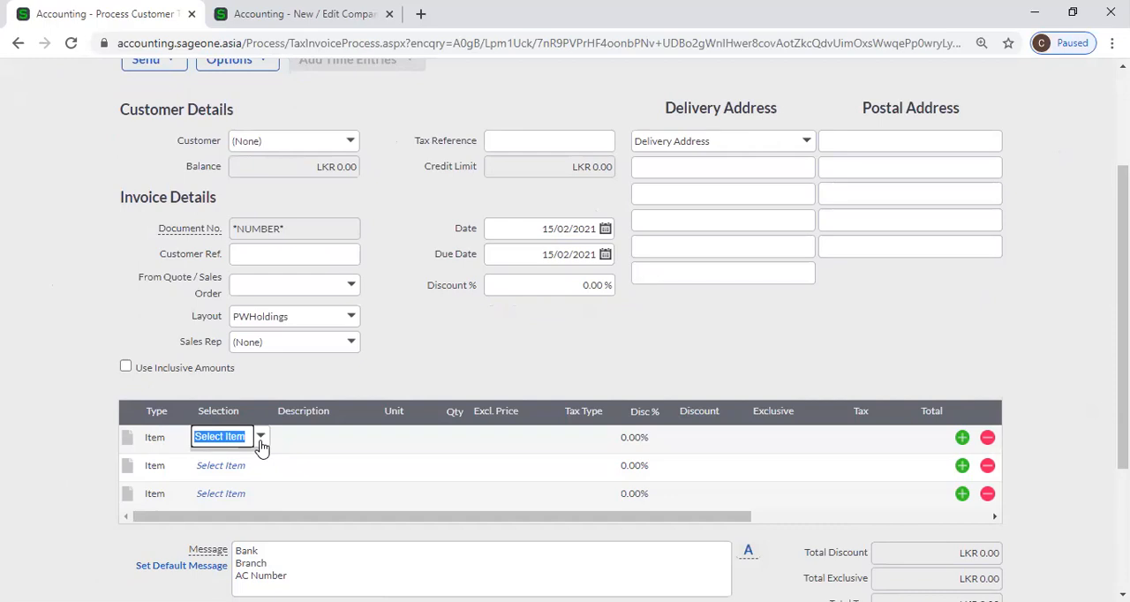
{"action": "left_click", "coordinate": [261, 437]}
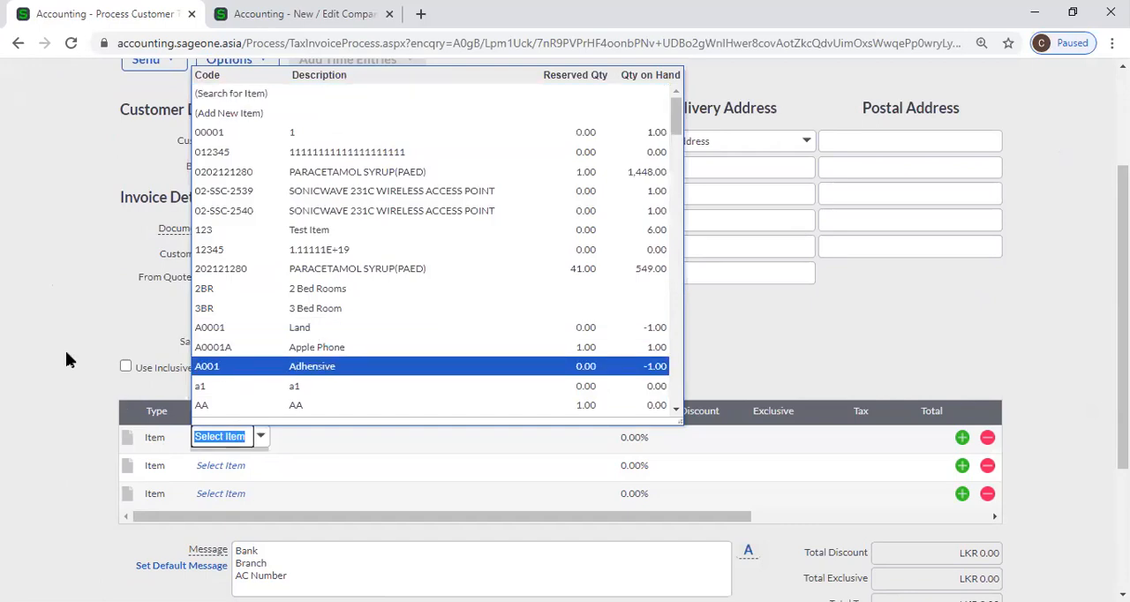
{"action": "left_click", "coordinate": [65, 351]}
{"action": "left_click", "coordinate": [258, 444]}
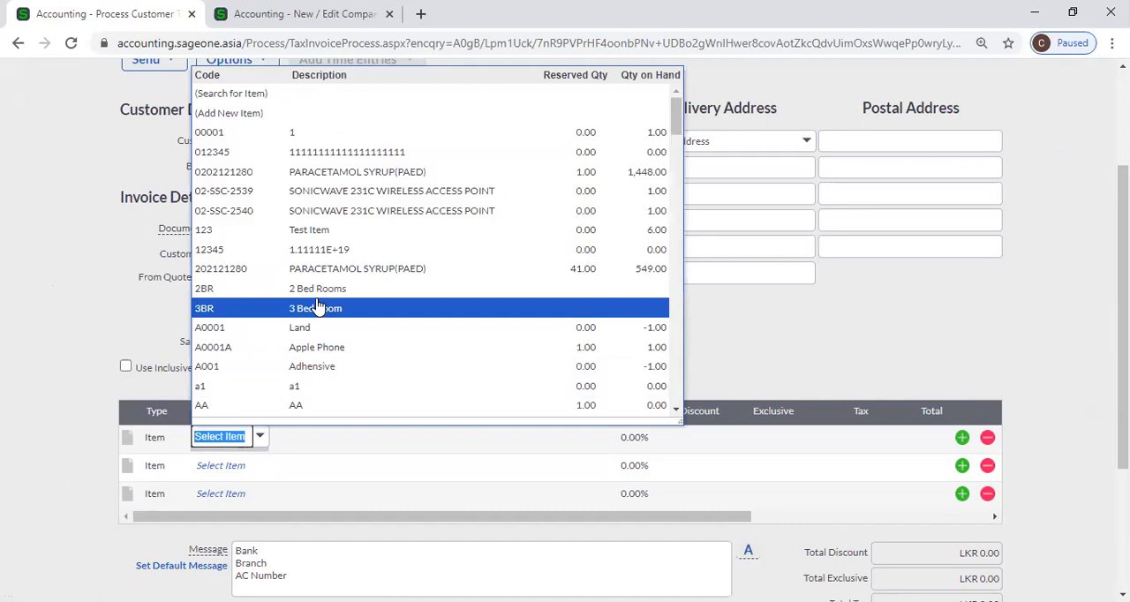
{"action": "left_click", "coordinate": [90, 323]}
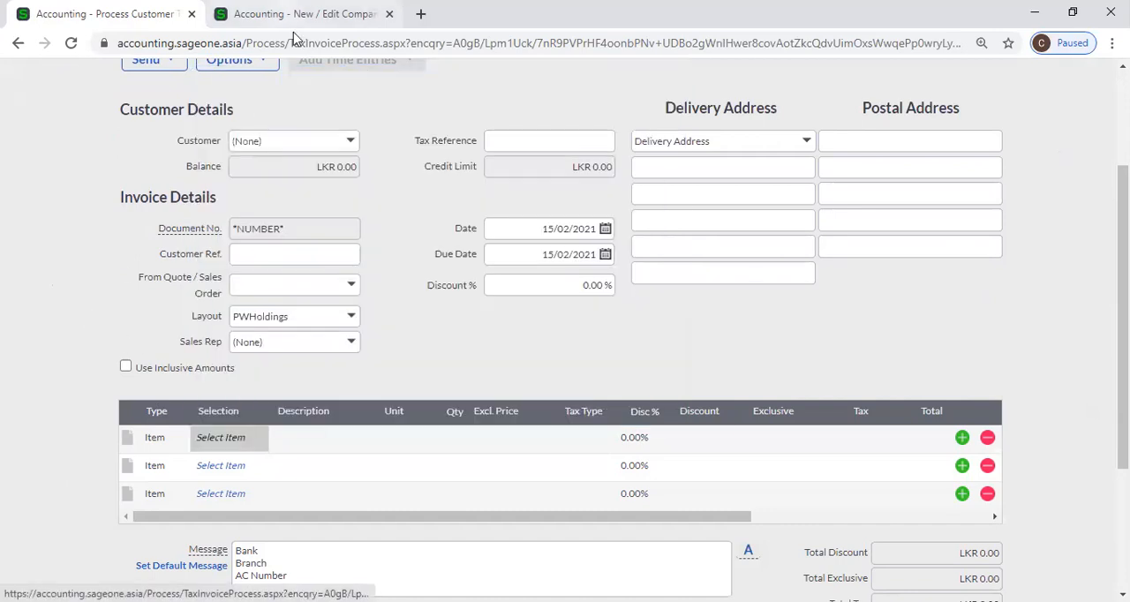
Enable Use Account as default document line type selection in Company Settings and return to the customer invoice
{"action": "key", "text": "ctrl+Tab"}
{"action": "left_click", "coordinate": [693, 378]}
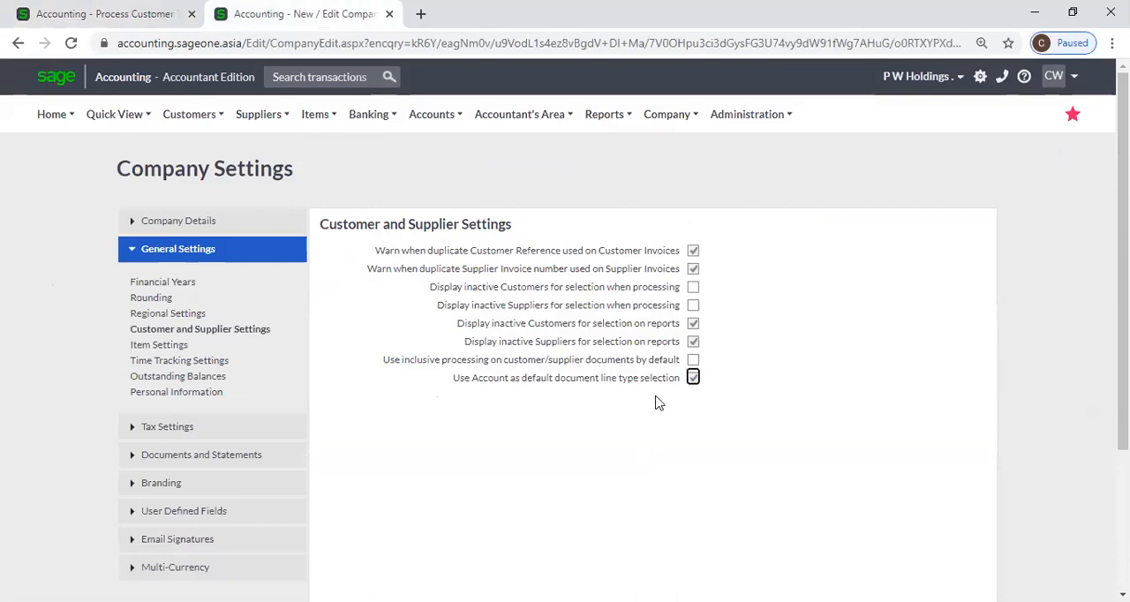
{"action": "left_click", "coordinate": [87, 23]}
Change the first invoice line's type to Account and select the Sales 2 account
{"action": "left_click", "coordinate": [154, 438]}
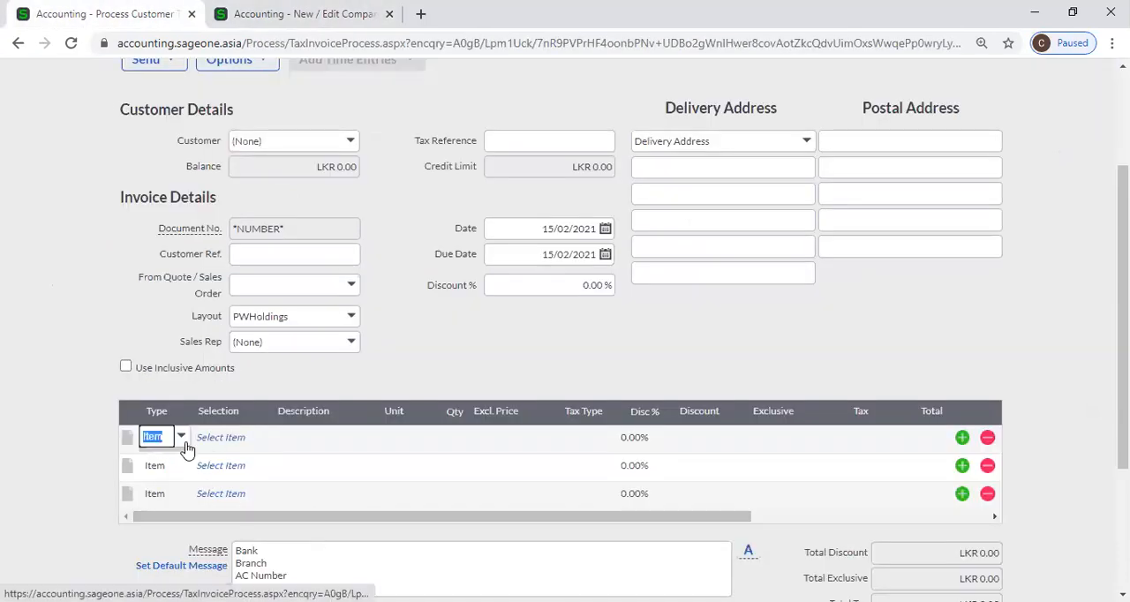
{"action": "left_click", "coordinate": [181, 437]}
{"action": "left_click", "coordinate": [188, 481]}
{"action": "left_click", "coordinate": [256, 444]}
{"action": "left_click", "coordinate": [261, 439]}
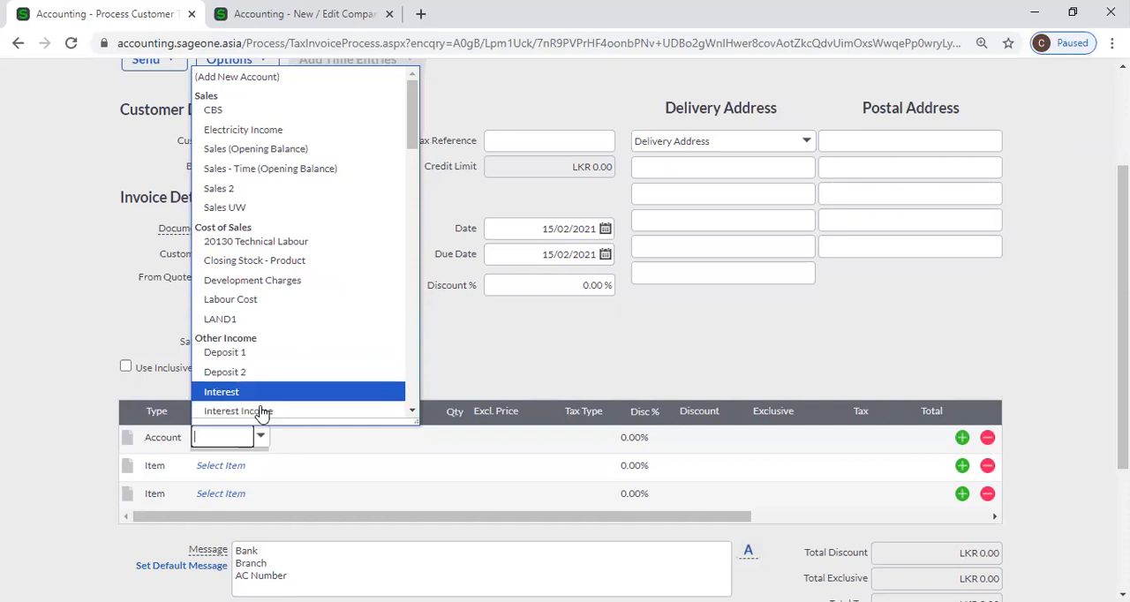
{"action": "left_click", "coordinate": [292, 190]}
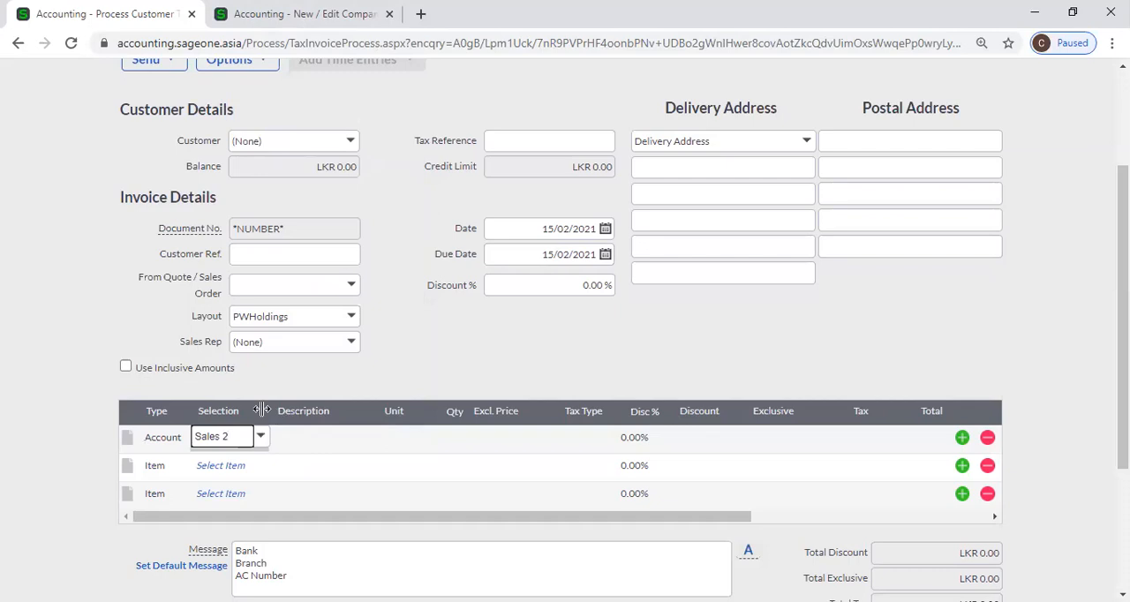
Switch the first invoice line back to the Item type and view the items available for selection
{"action": "left_click", "coordinate": [174, 445]}
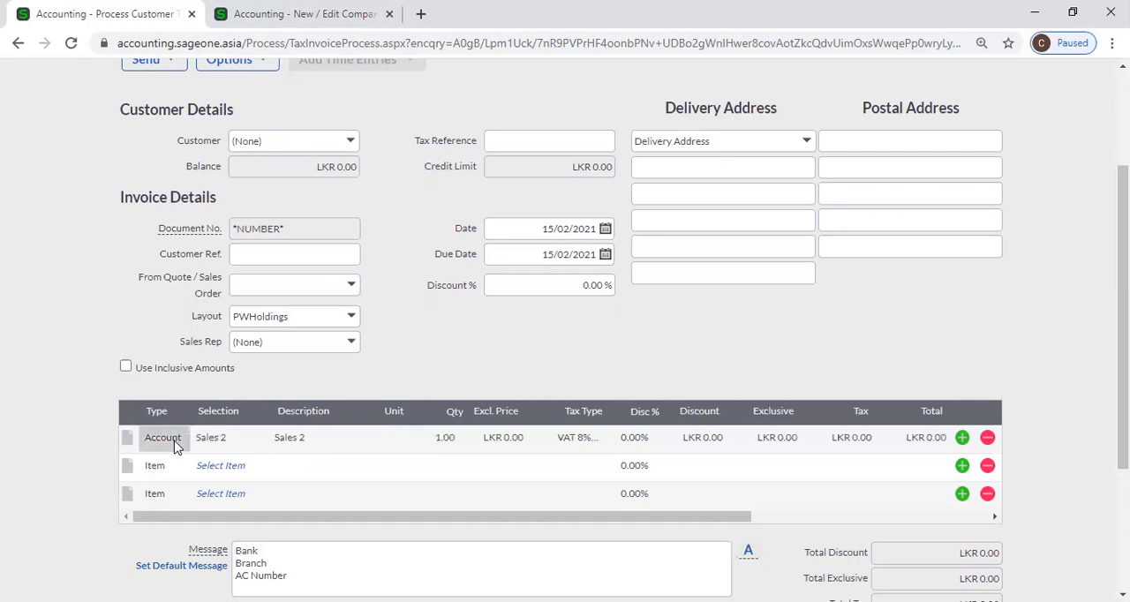
{"action": "left_click", "coordinate": [174, 446]}
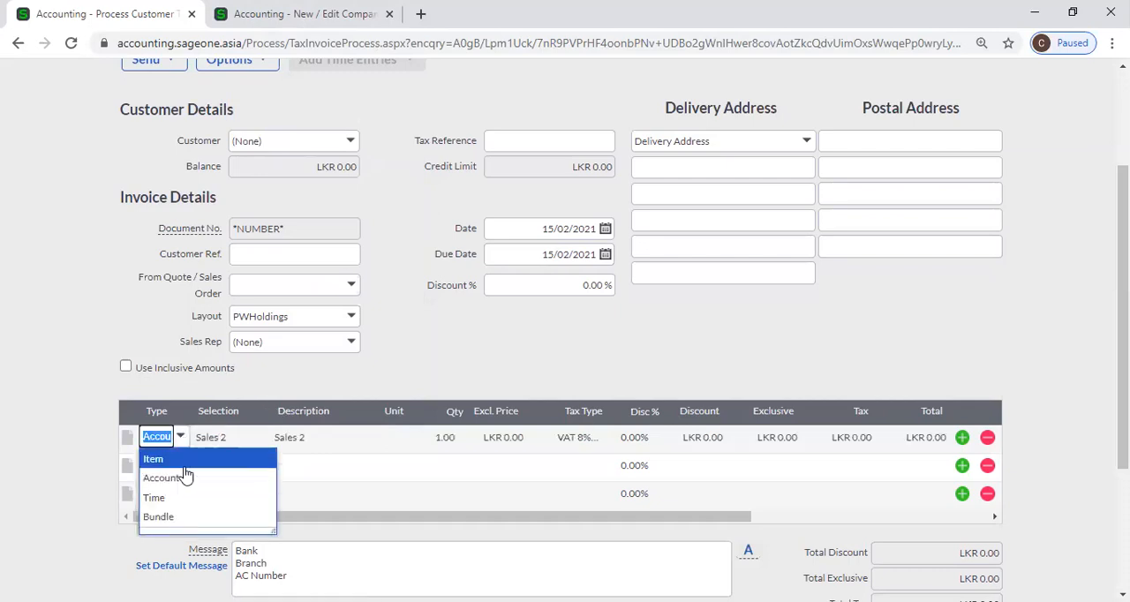
{"action": "left_click", "coordinate": [164, 459]}
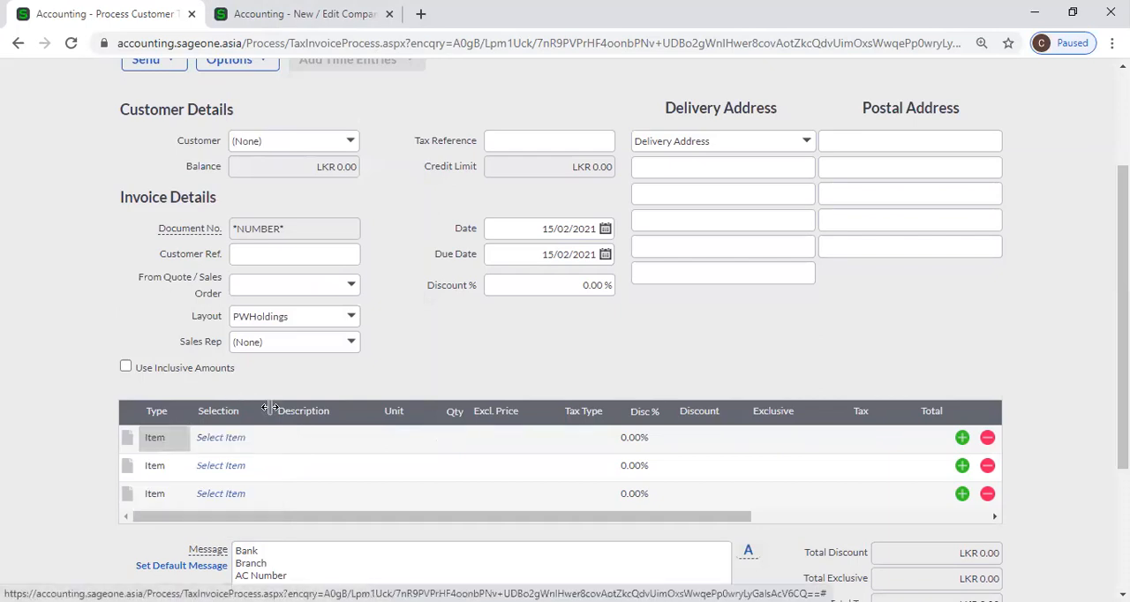
{"action": "left_click", "coordinate": [228, 445]}
{"action": "left_click", "coordinate": [267, 443]}
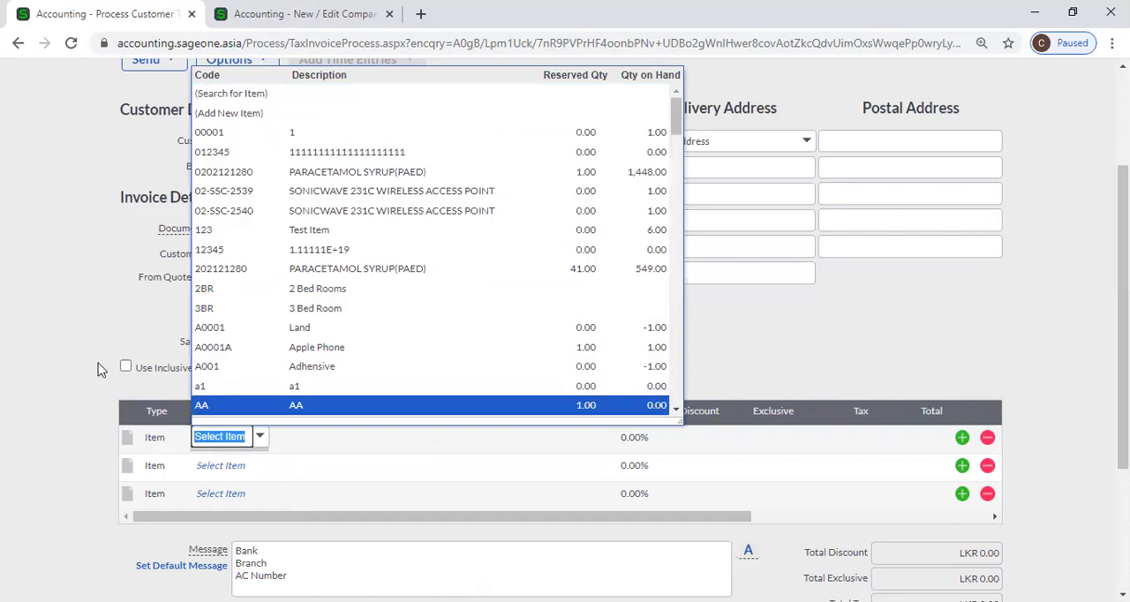
{"action": "left_click", "coordinate": [66, 335]}
Compare the Use Account as default setting with the line type on the open customer invoice
{"action": "left_click", "coordinate": [277, 57]}
{"action": "left_click", "coordinate": [285, 42]}
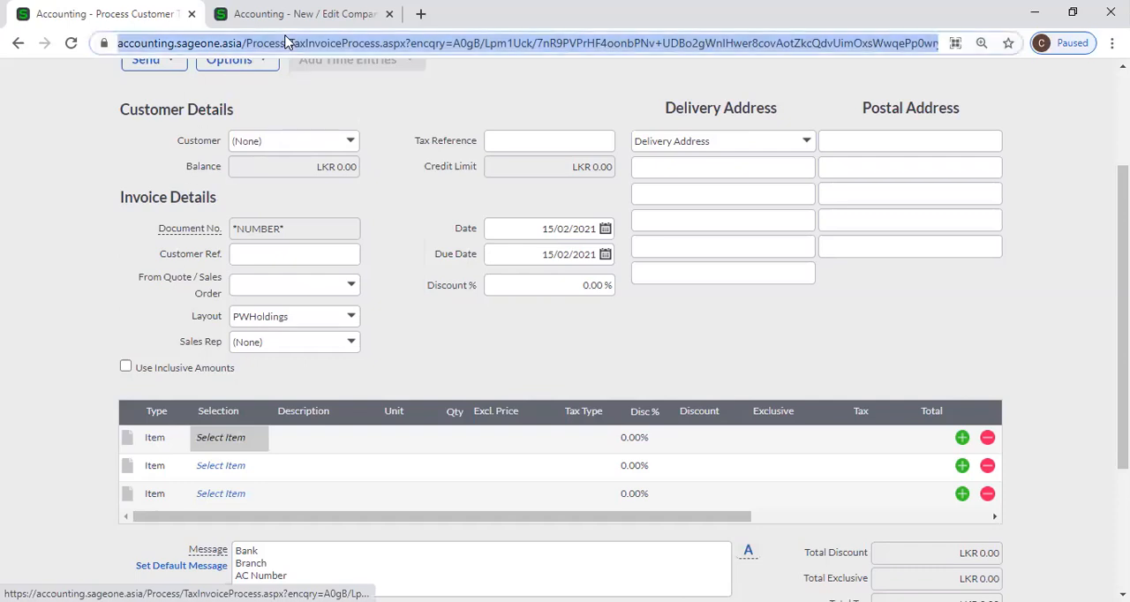
{"action": "key", "text": "ctrl+Tab"}
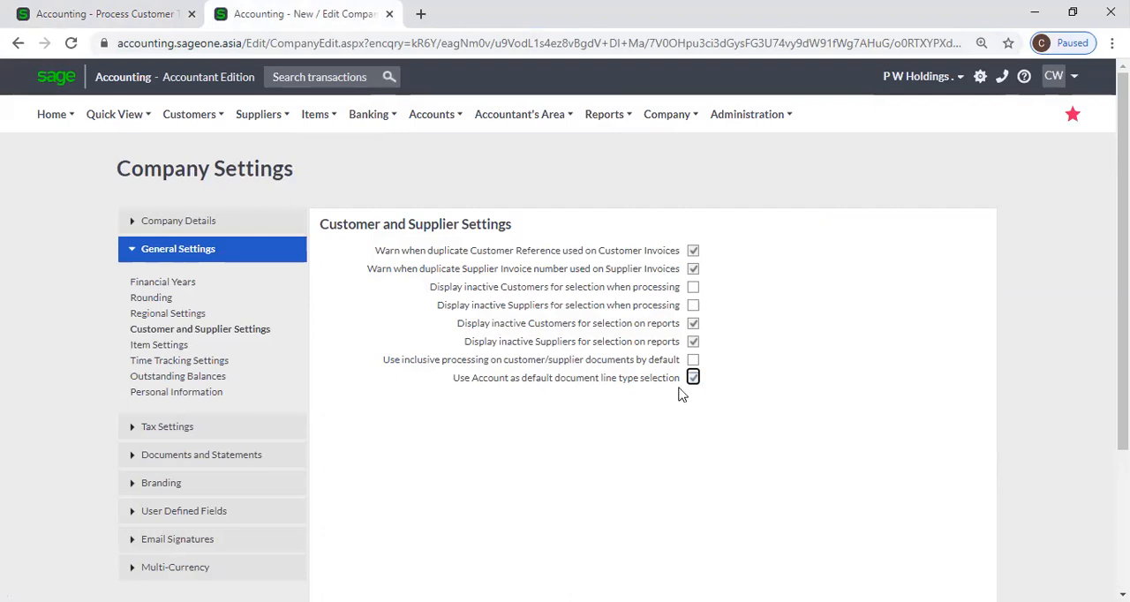
{"action": "left_click", "coordinate": [77, 18]}
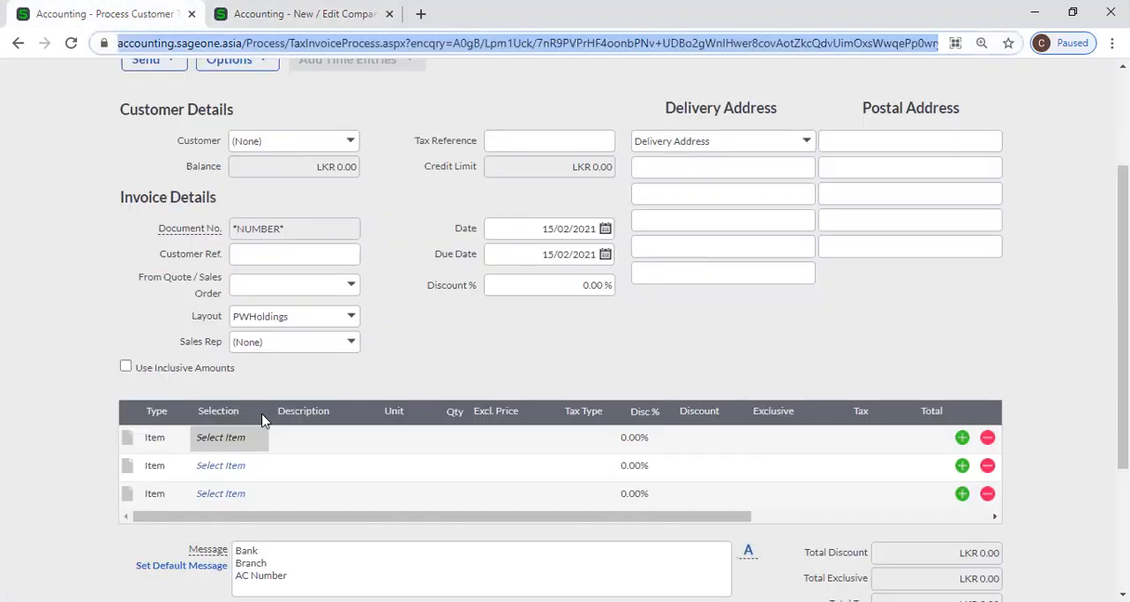
{"action": "left_click", "coordinate": [167, 416]}
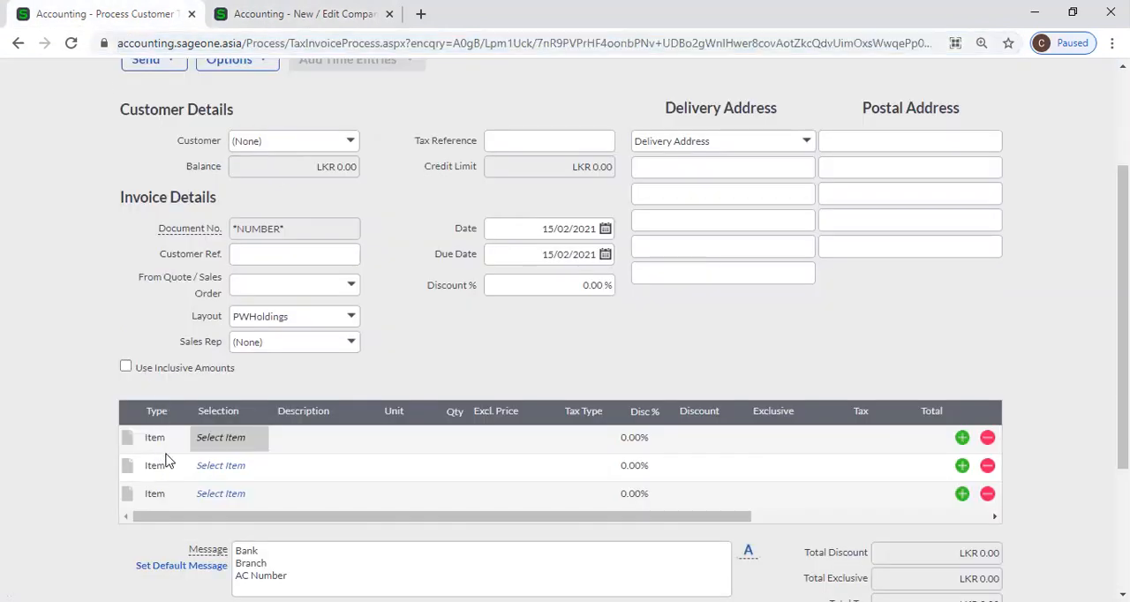
{"action": "left_click", "coordinate": [172, 448]}
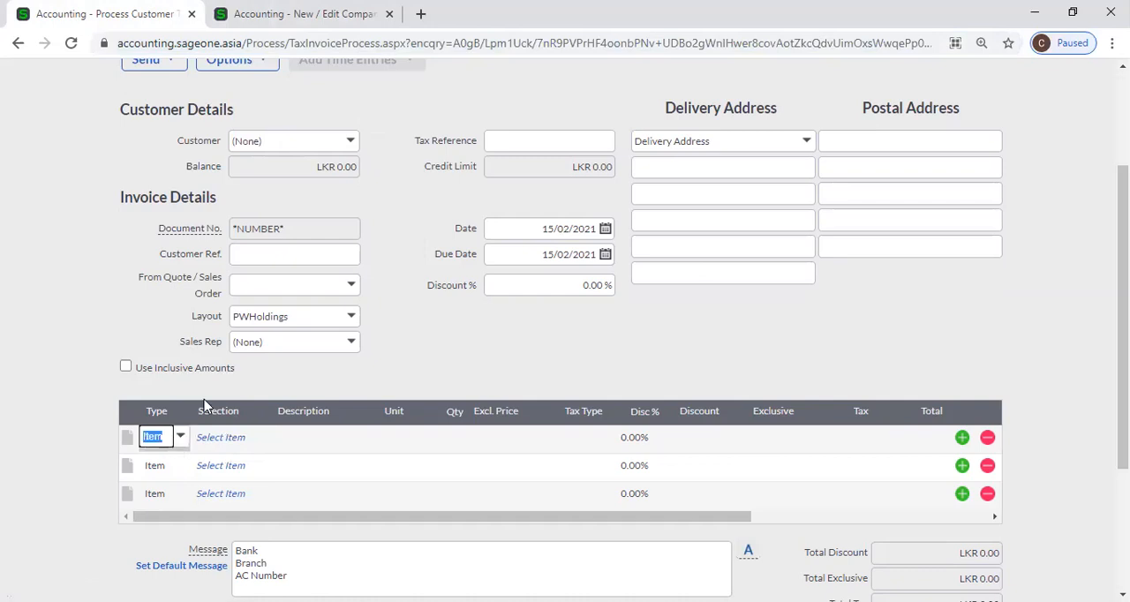
Save the company settings with Use Account as default document line type selection enabled
{"action": "left_click", "coordinate": [291, 14]}
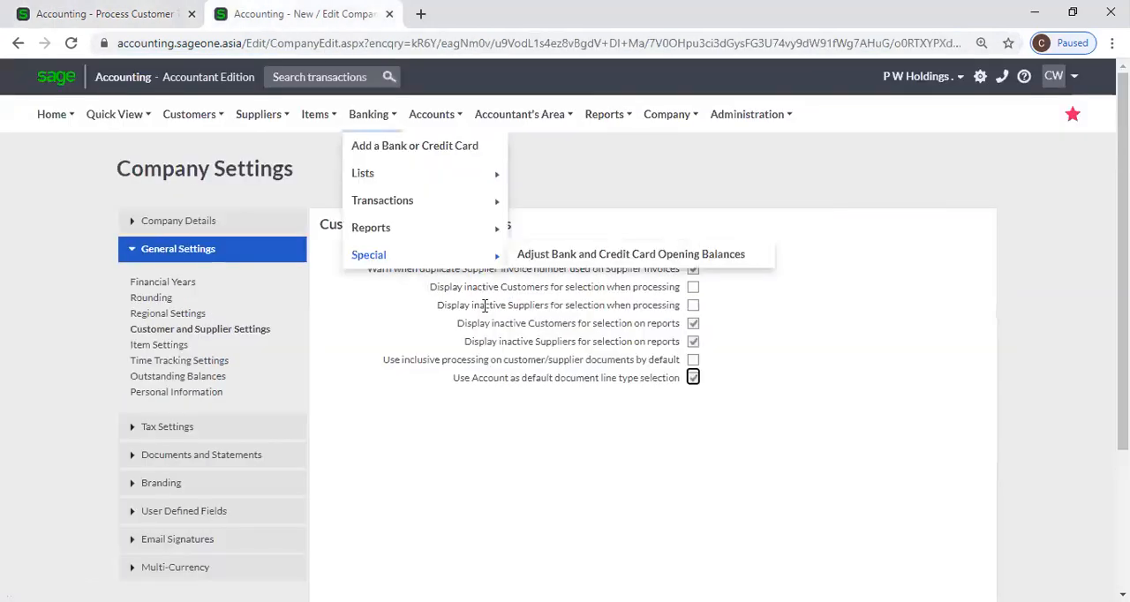
{"action": "left_click", "coordinate": [693, 379]}
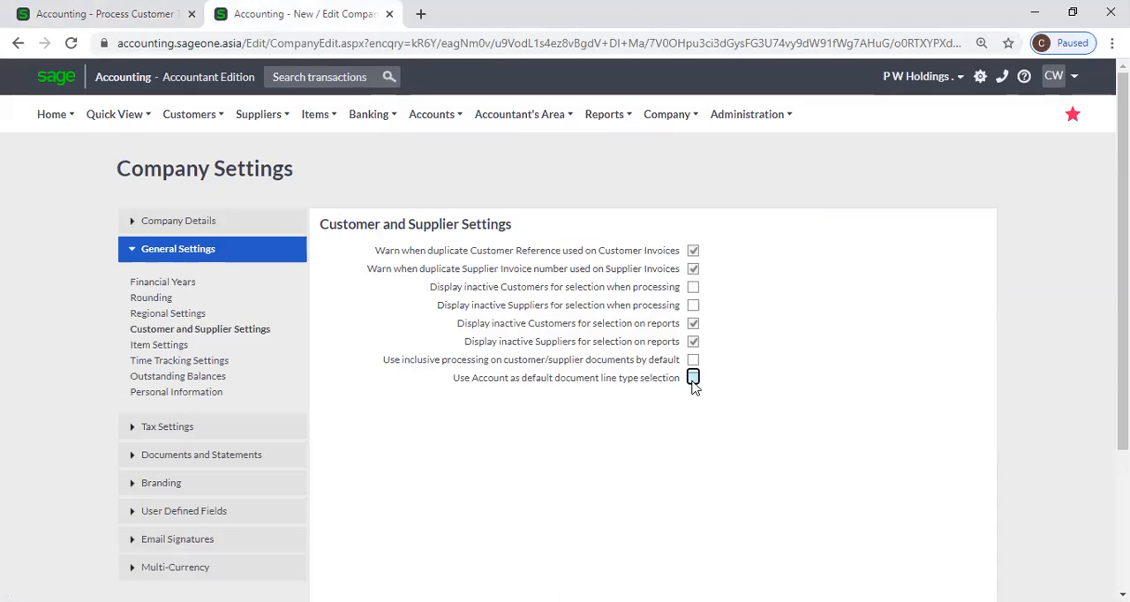
{"action": "left_click", "coordinate": [693, 378]}
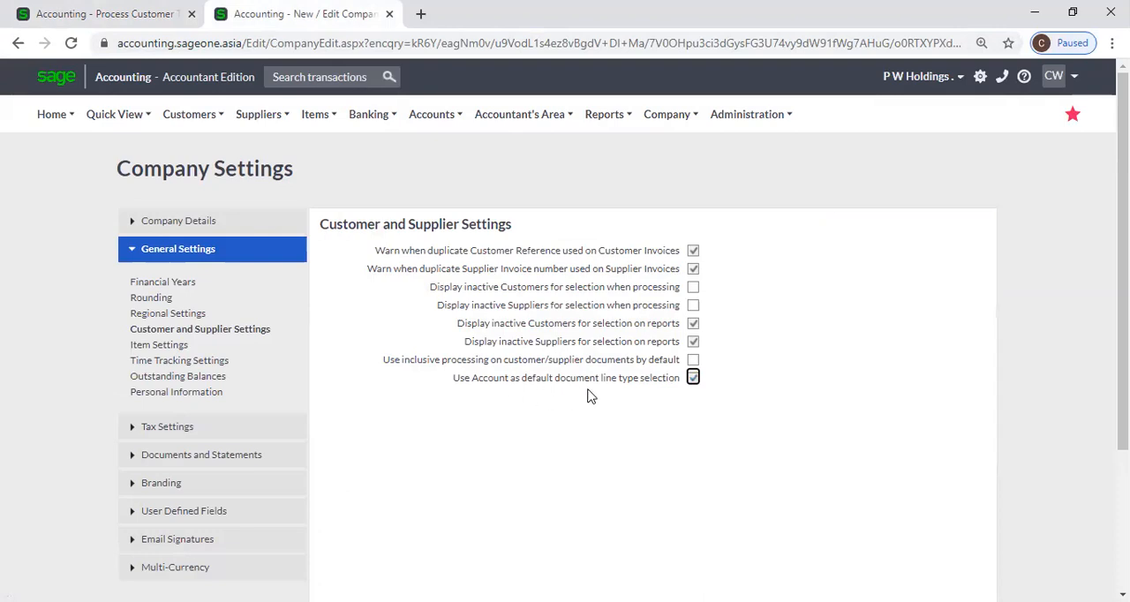
{"action": "left_click", "coordinate": [88, 12]}
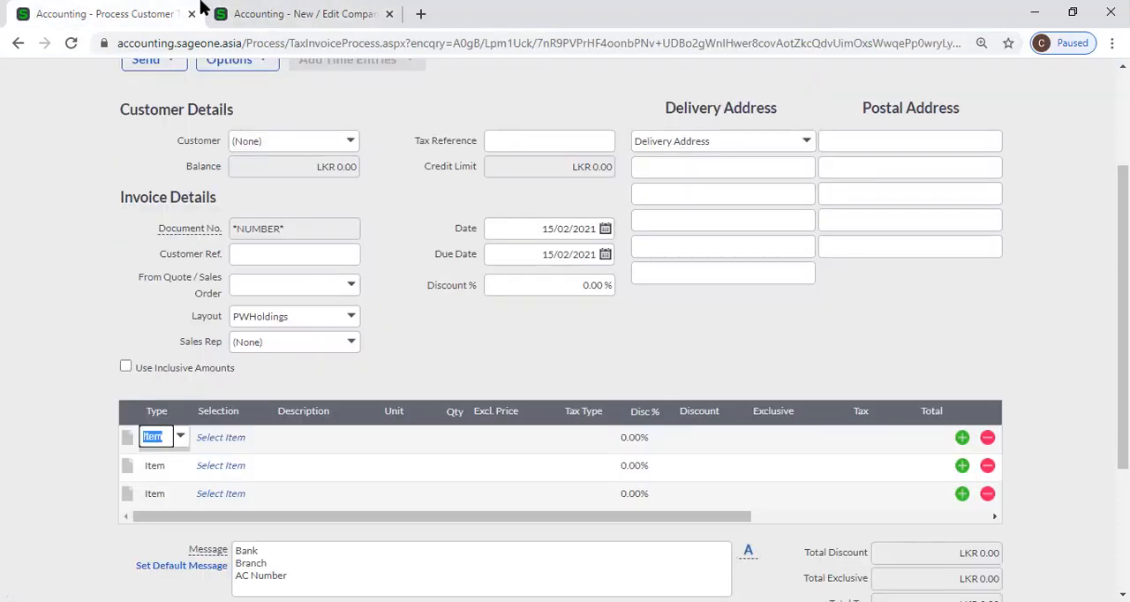
{"action": "left_click", "coordinate": [401, 14]}
{"action": "scroll", "coordinate": [479, 407], "scroll_direction": "down", "scroll_amount": 3}
{"action": "left_click", "coordinate": [450, 496]}
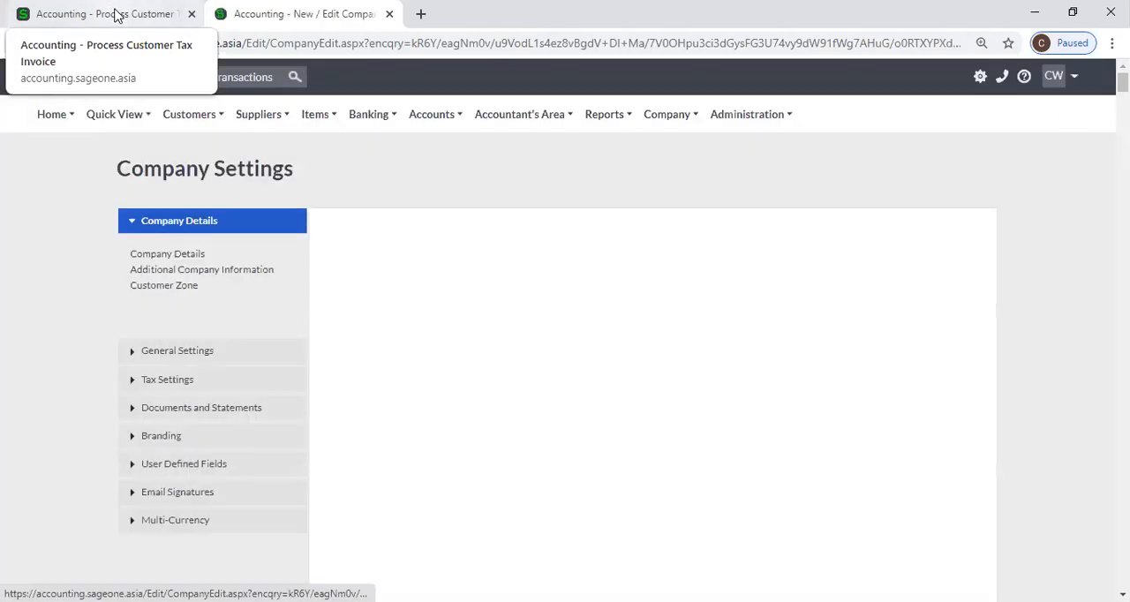
Start a fresh tax invoice from the Customer Tax Invoices list
{"action": "left_click", "coordinate": [118, 15]}
{"action": "scroll", "coordinate": [196, 136], "scroll_direction": "up", "scroll_amount": 2}
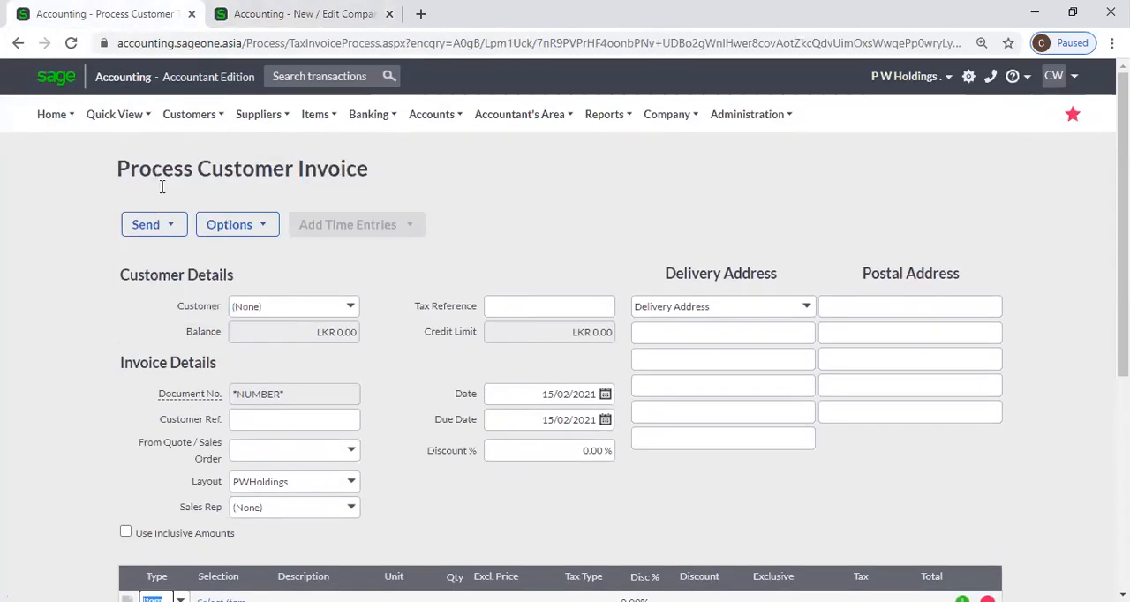
{"action": "mouse_move", "coordinate": [196, 201]}
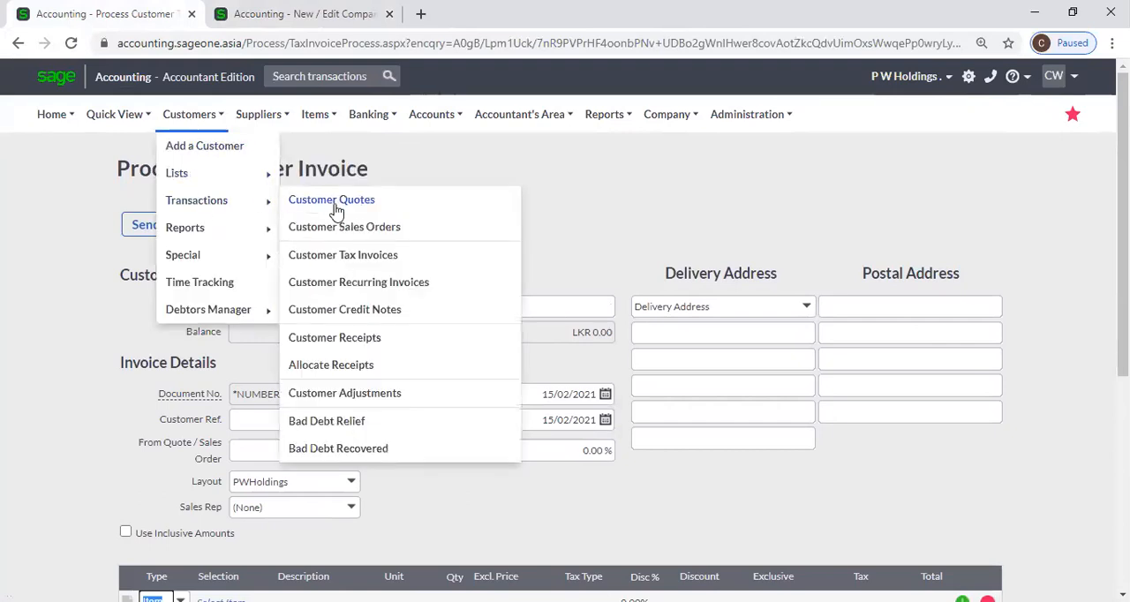
{"action": "left_click", "coordinate": [355, 258]}
{"action": "left_click", "coordinate": [642, 137]}
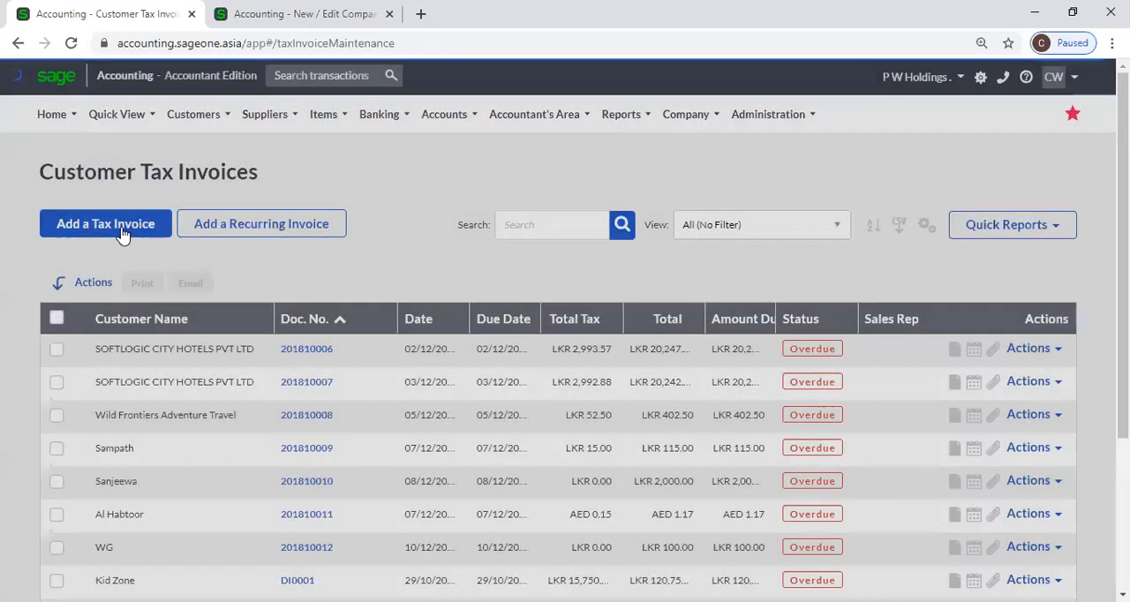
{"action": "left_click", "coordinate": [123, 234]}
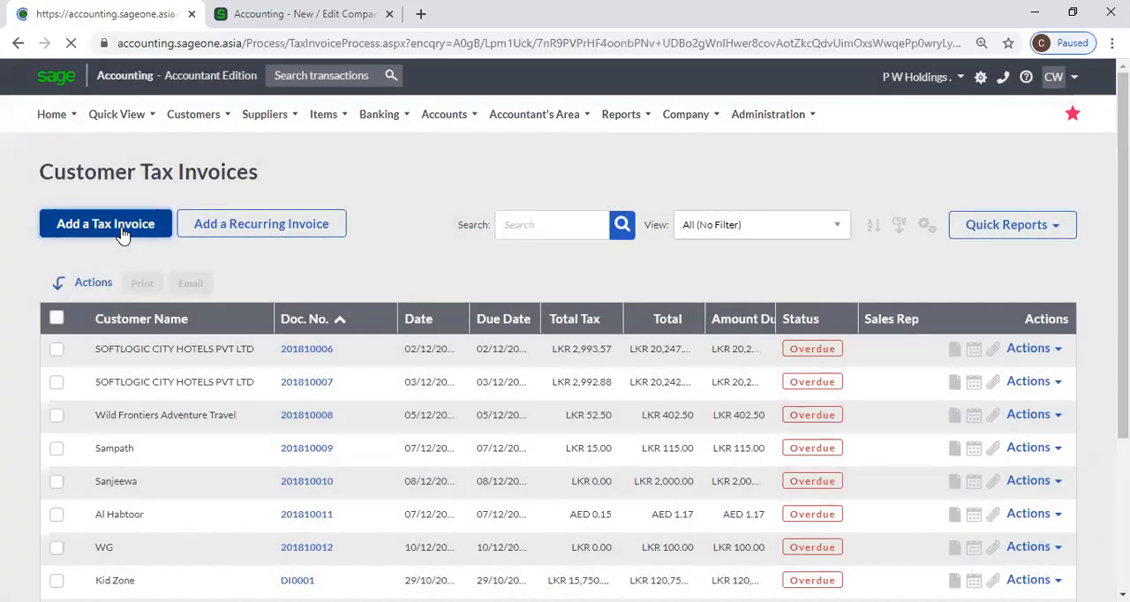
Check the default line type on the new invoice and the accounts available on its first line
{"action": "scroll", "coordinate": [181, 422], "scroll_direction": "down", "scroll_amount": 2}
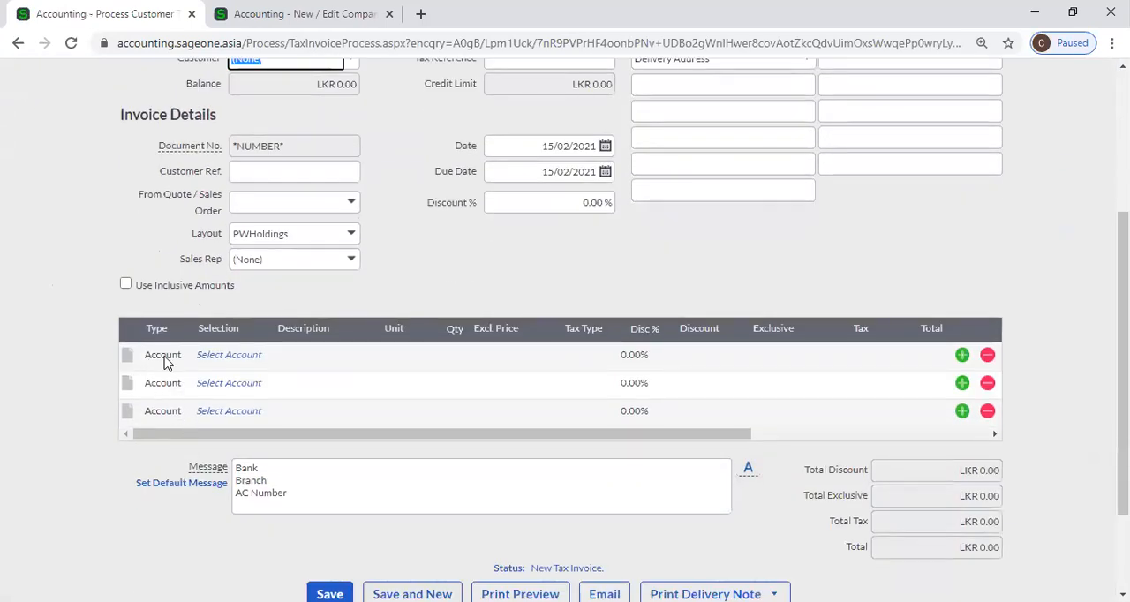
{"action": "left_click", "coordinate": [227, 357]}
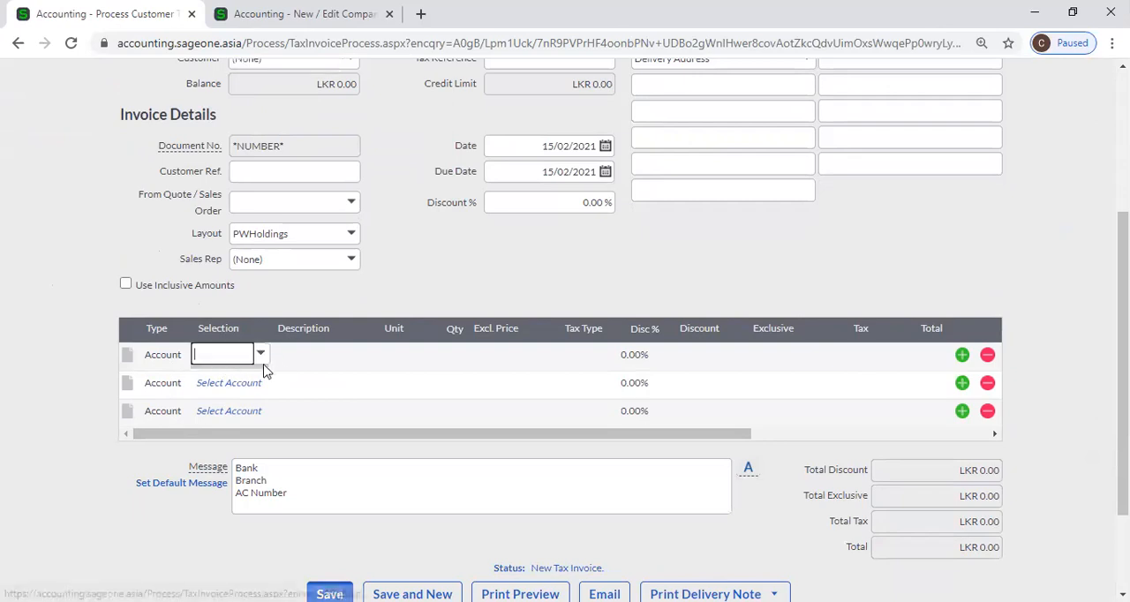
{"action": "left_click", "coordinate": [261, 355]}
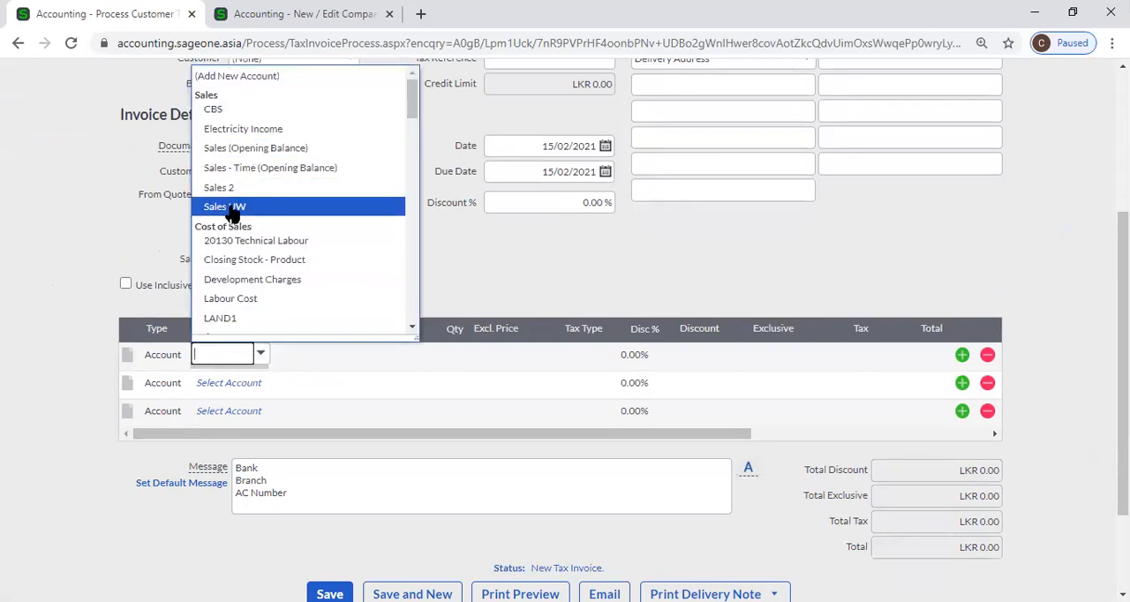
{"action": "left_click", "coordinate": [88, 251]}
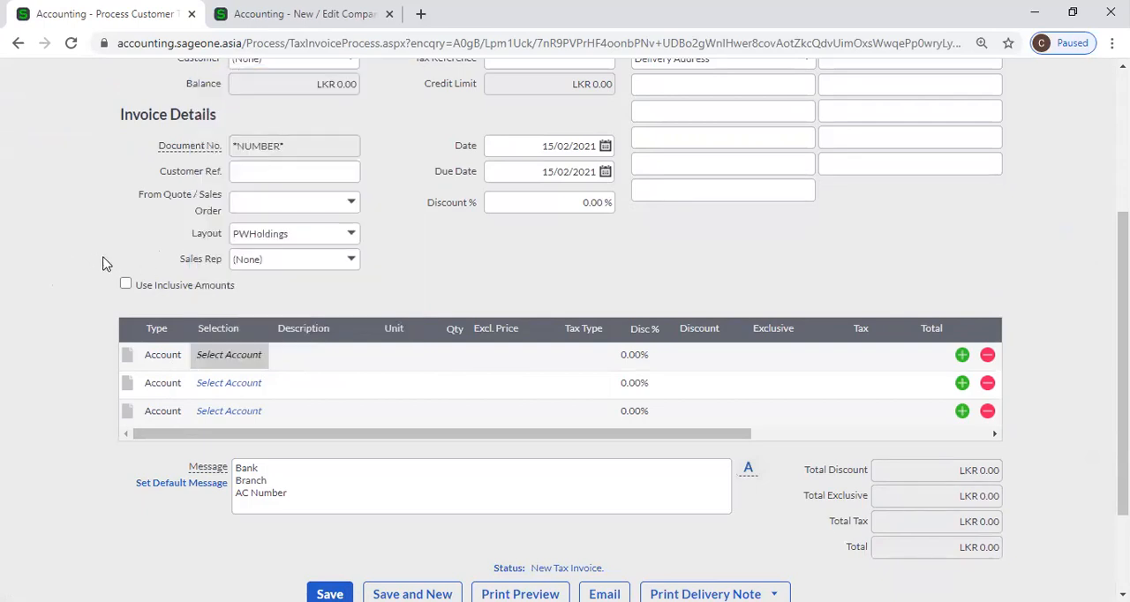
Return to Company Settings and reopen the Customer and Supplier Settings under General Settings
{"action": "left_click", "coordinate": [300, 14]}
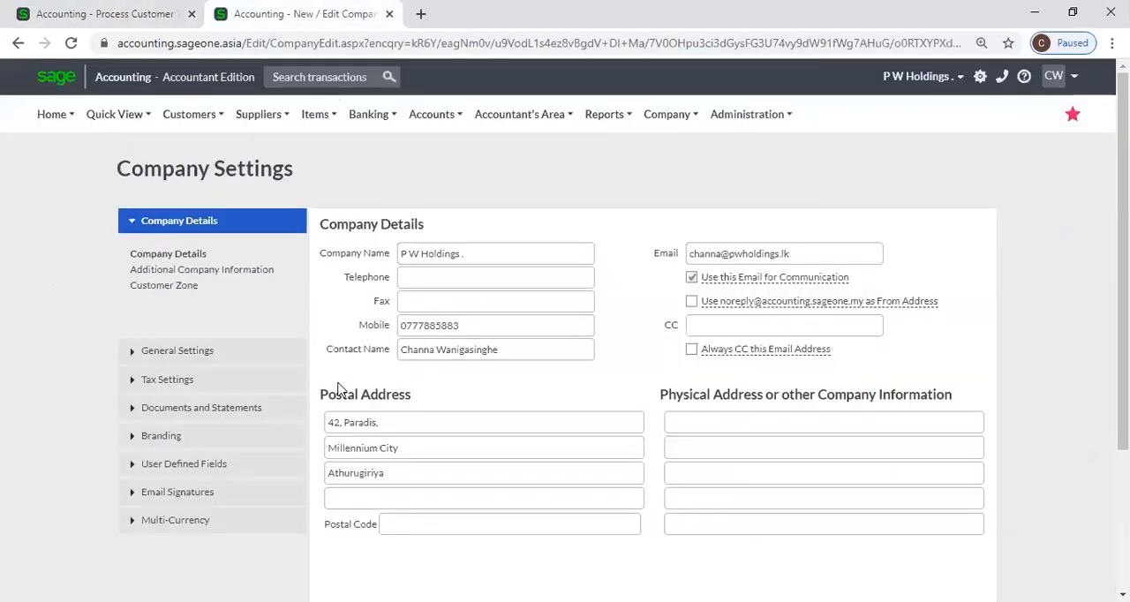
{"action": "left_click", "coordinate": [178, 357]}
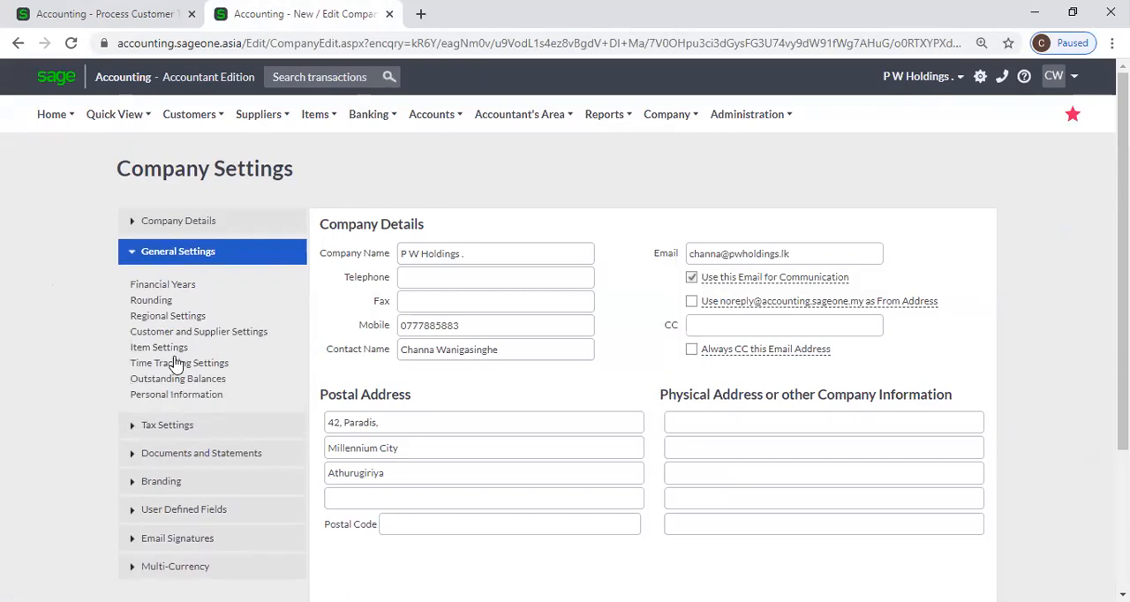
{"action": "left_click", "coordinate": [165, 347]}
{"action": "left_click", "coordinate": [181, 331]}
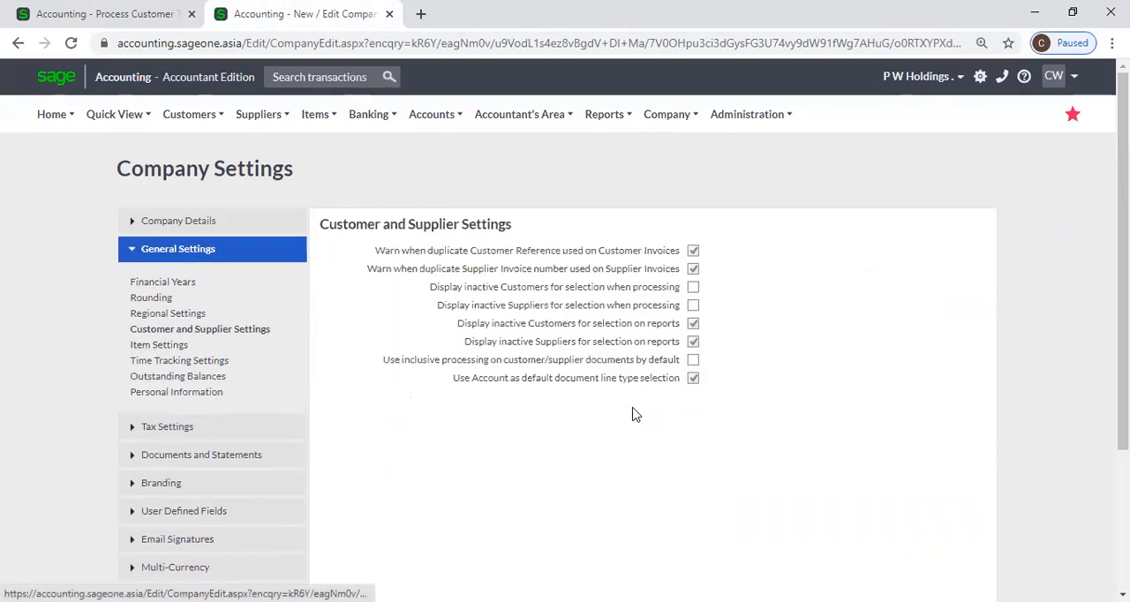
Turn off Use Account as default document line type selection in the Customer and Supplier Settings
{"action": "left_click", "coordinate": [696, 380]}
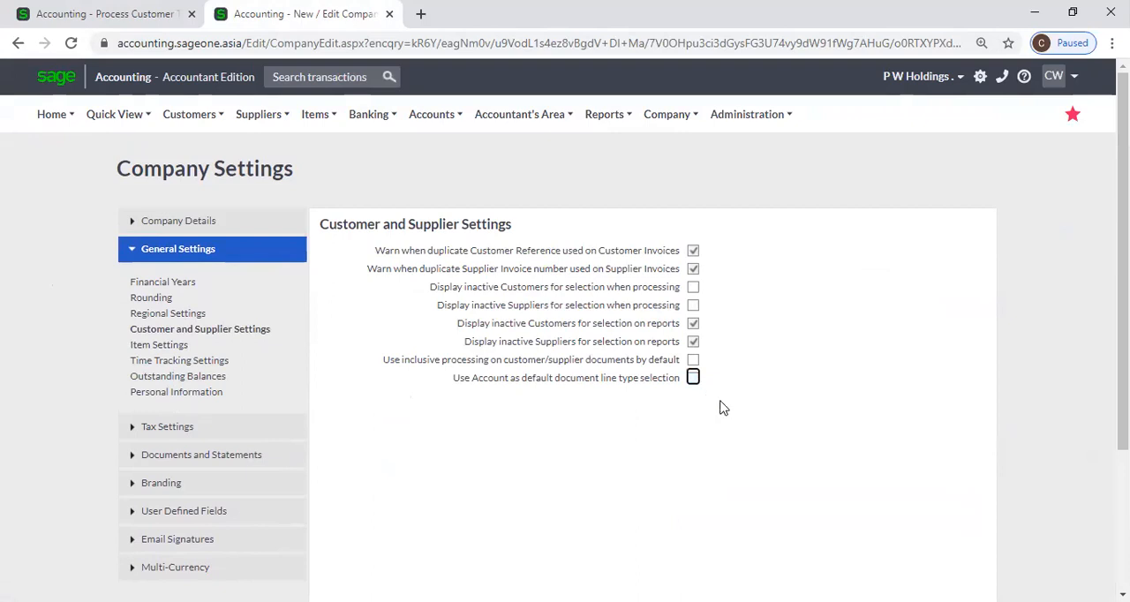
{"action": "scroll", "coordinate": [717, 413], "scroll_direction": "down", "scroll_amount": 2}
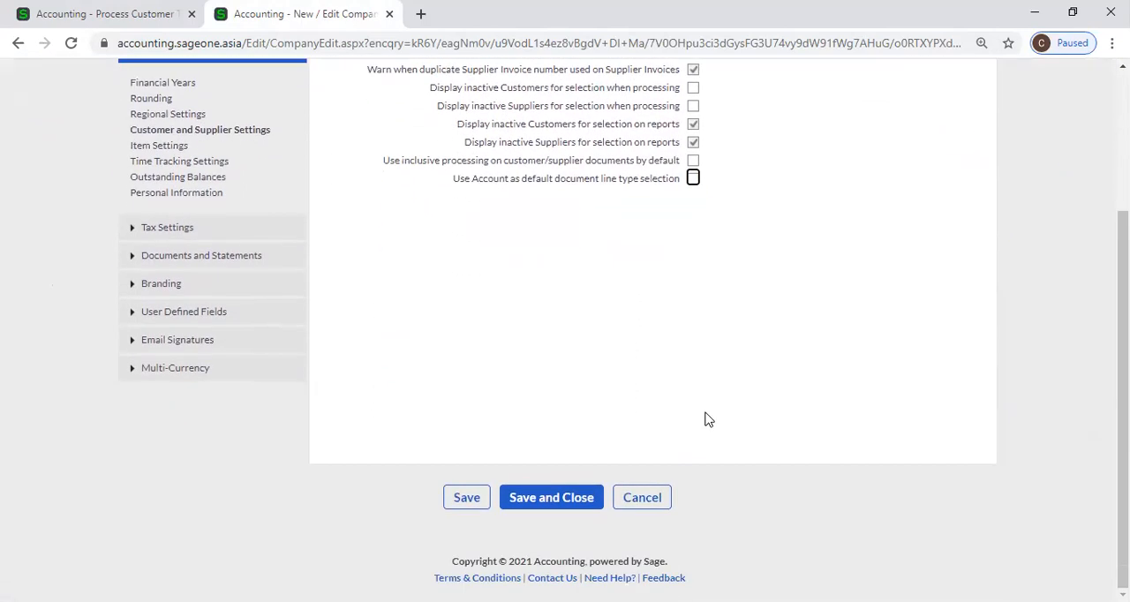
{"action": "scroll", "coordinate": [683, 427], "scroll_direction": "up", "scroll_amount": 1}
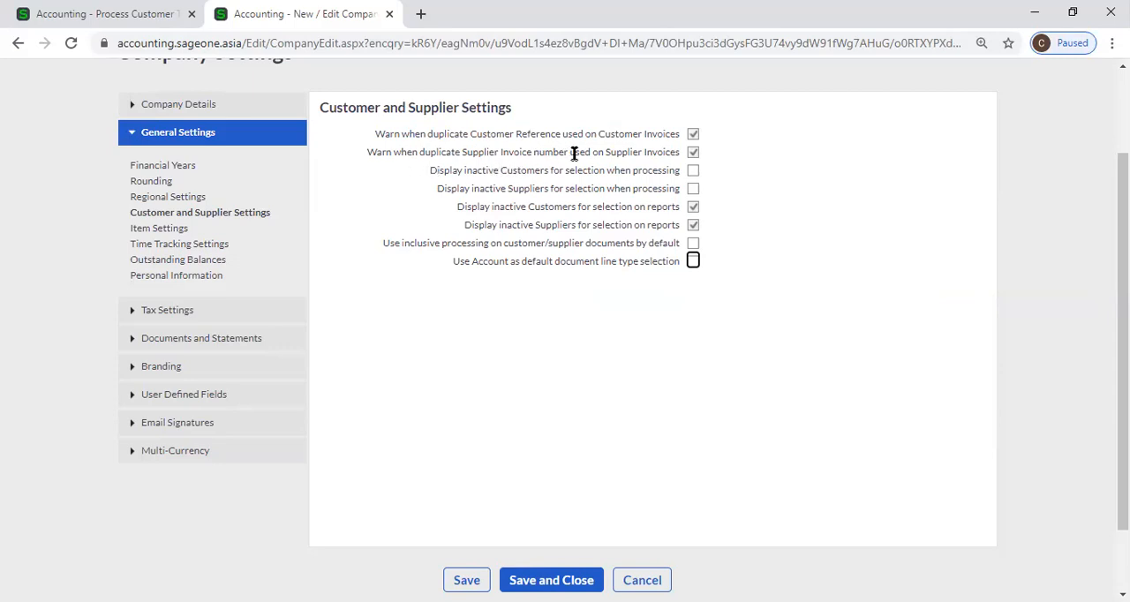
Start a new supplier invoice from the Supplier Invoices list
{"action": "left_click", "coordinate": [82, 9]}
{"action": "scroll", "coordinate": [198, 129], "scroll_direction": "up", "scroll_amount": 5}
{"action": "left_click", "coordinate": [258, 114]}
{"action": "mouse_move", "coordinate": [271, 202]}
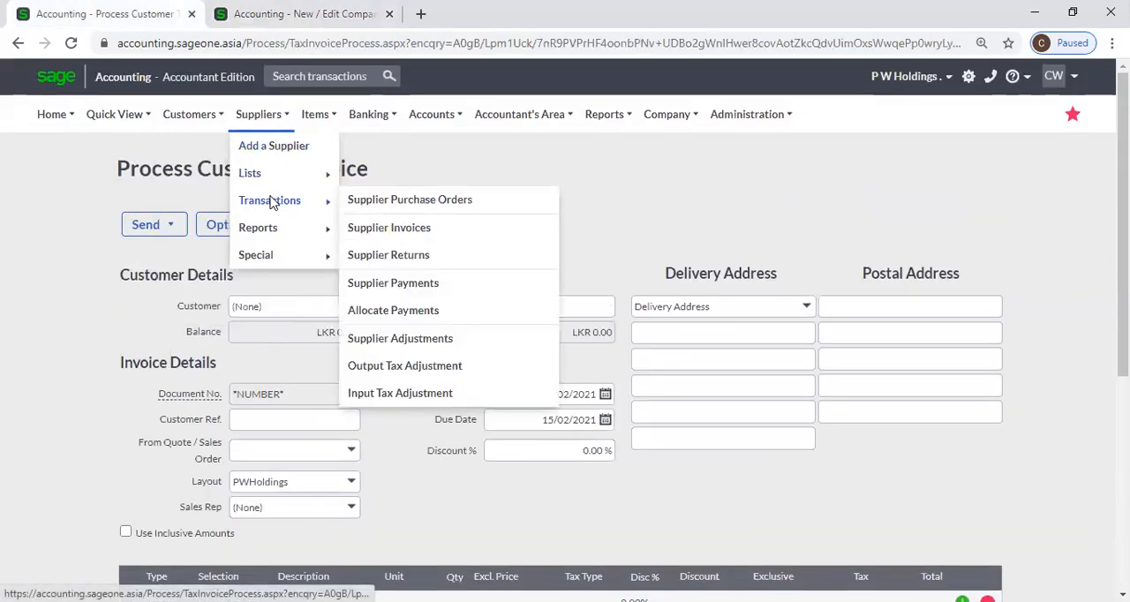
{"action": "left_click", "coordinate": [386, 230]}
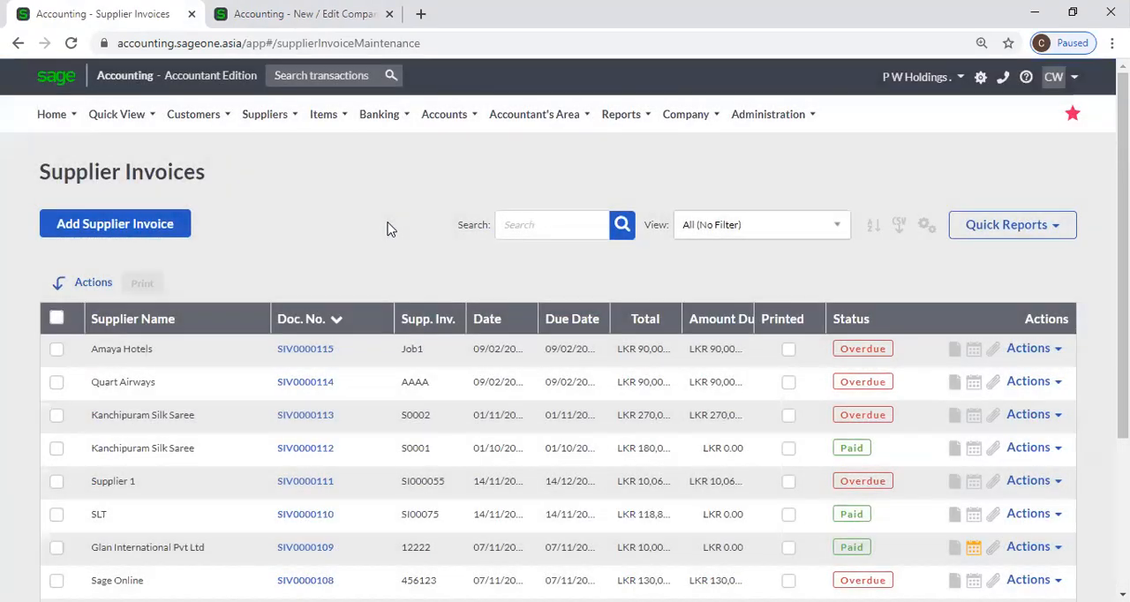
{"action": "left_click", "coordinate": [113, 231]}
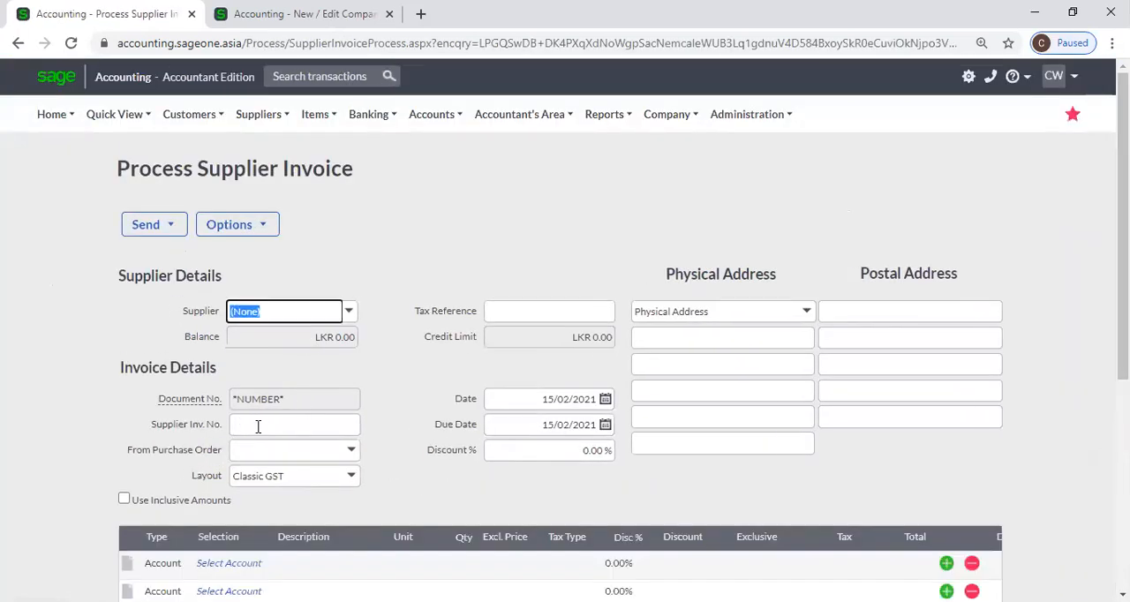
{"action": "left_click", "coordinate": [262, 427]}
{"action": "left_click", "coordinate": [368, 381]}
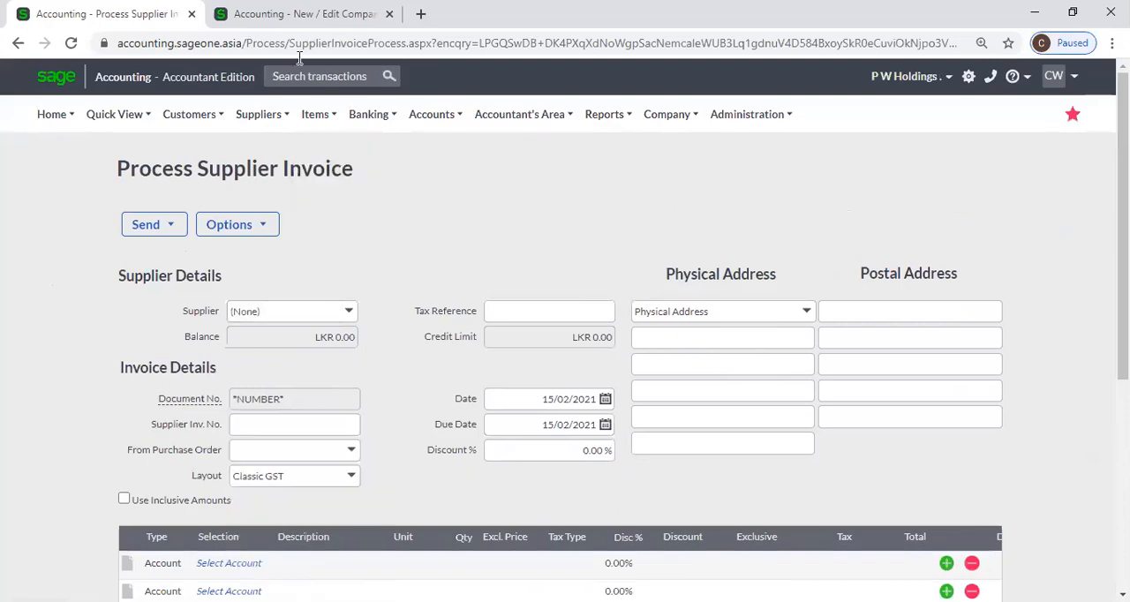
Set the type of the first line on the new supplier invoice to Item
{"action": "key", "text": "ctrl+Tab"}
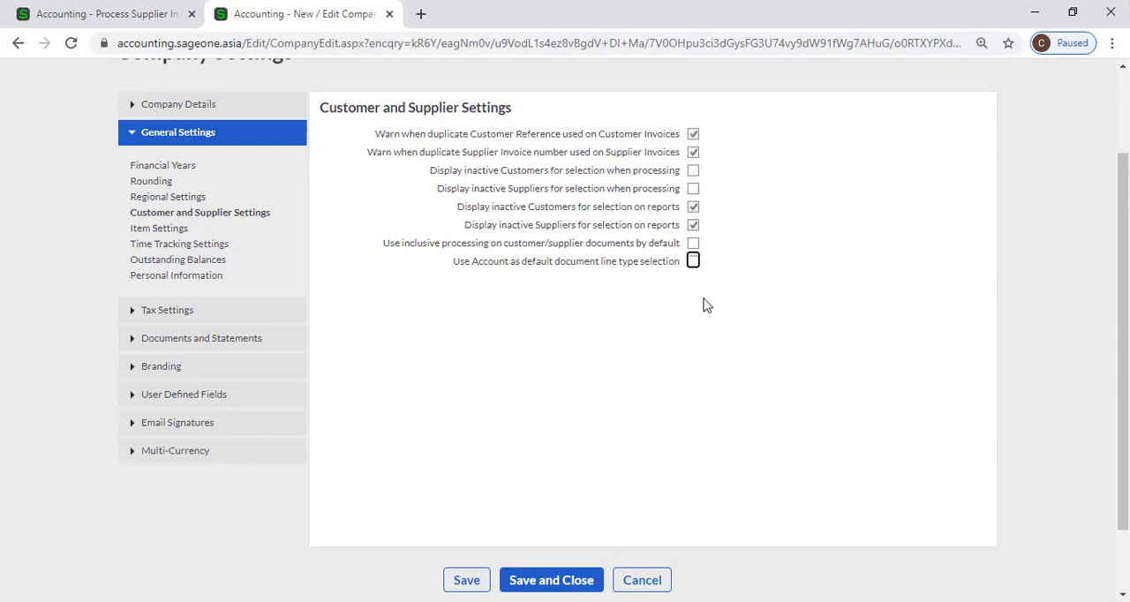
{"action": "left_click", "coordinate": [99, 7]}
{"action": "key", "text": "ctrl+Tab"}
{"action": "left_click", "coordinate": [104, 14]}
{"action": "scroll", "coordinate": [171, 469], "scroll_direction": "down", "scroll_amount": 1}
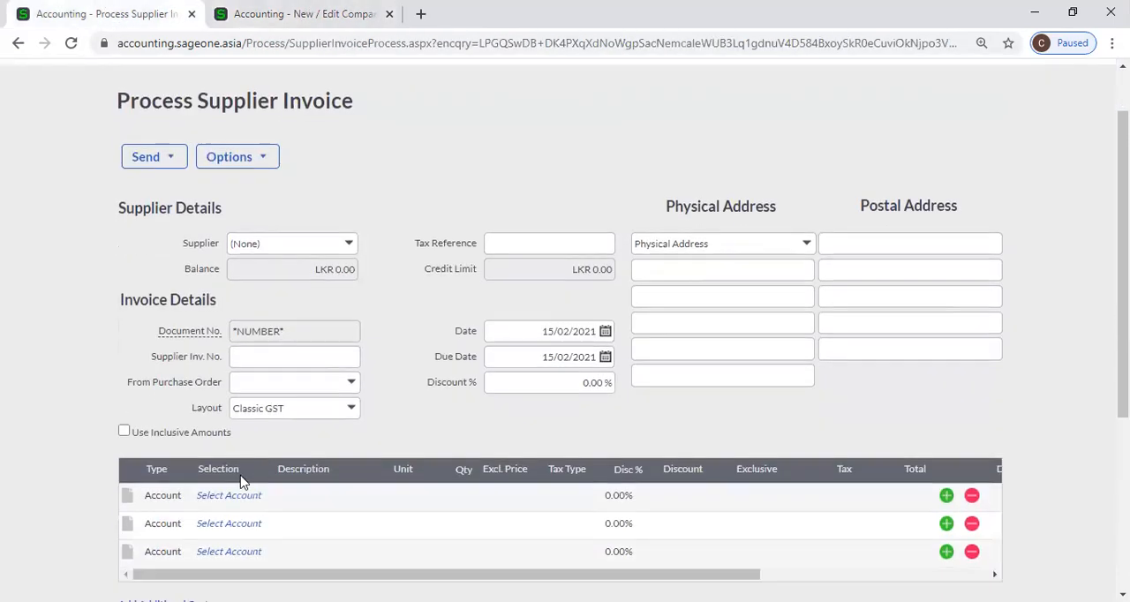
{"action": "left_click", "coordinate": [172, 480]}
{"action": "left_click", "coordinate": [180, 479]}
{"action": "left_click", "coordinate": [181, 501]}
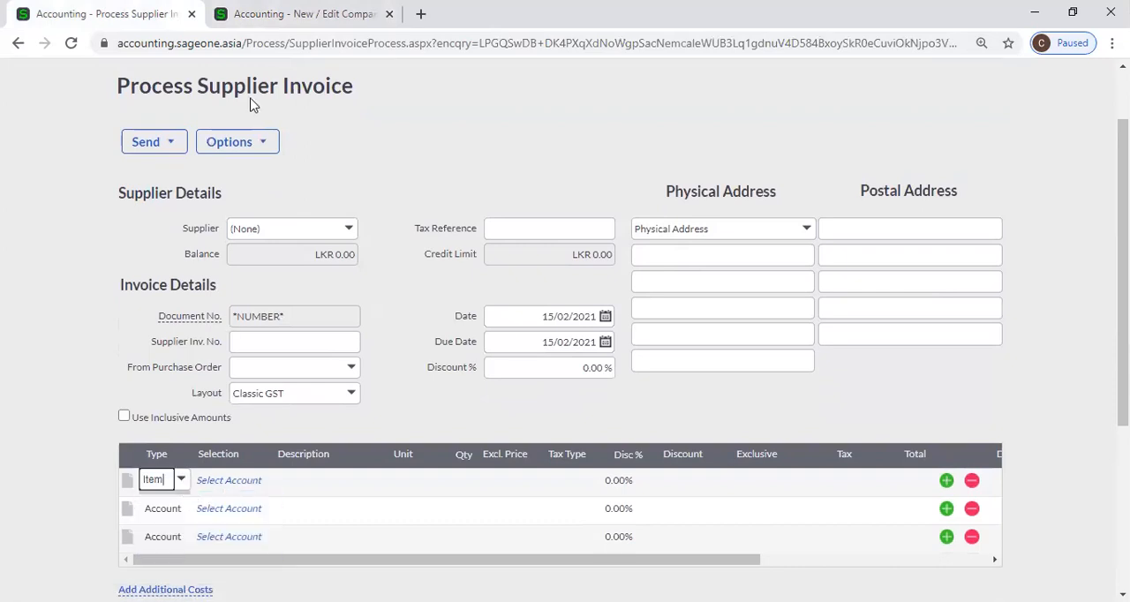
Compare the invoice with the default line type setting and browse the items available for its first line
{"action": "left_click", "coordinate": [280, 32]}
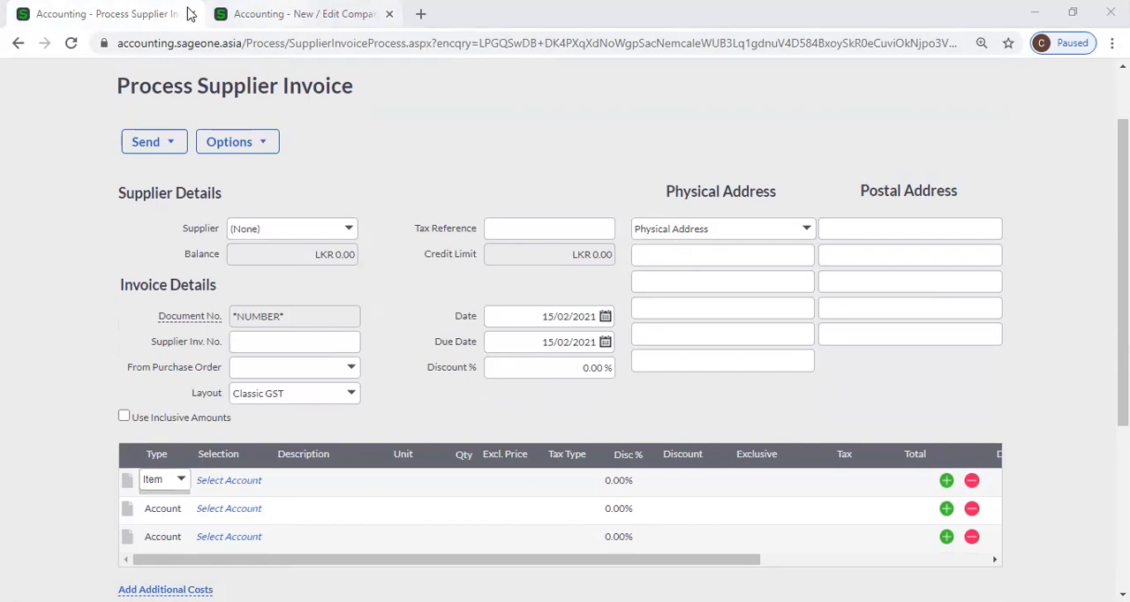
{"action": "left_click", "coordinate": [291, 14]}
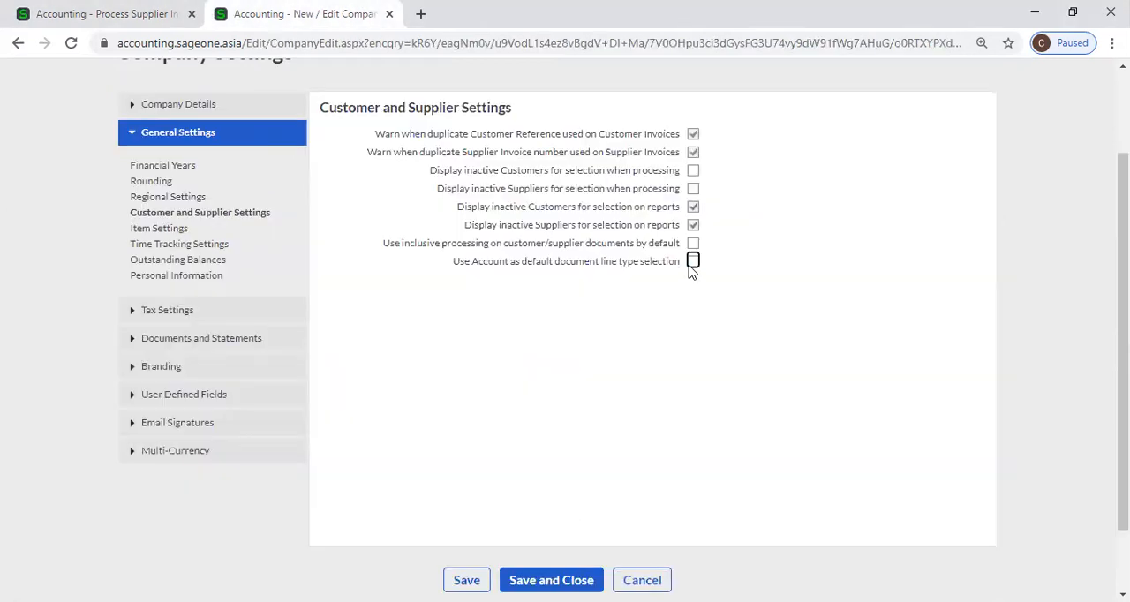
{"action": "left_click", "coordinate": [53, 11]}
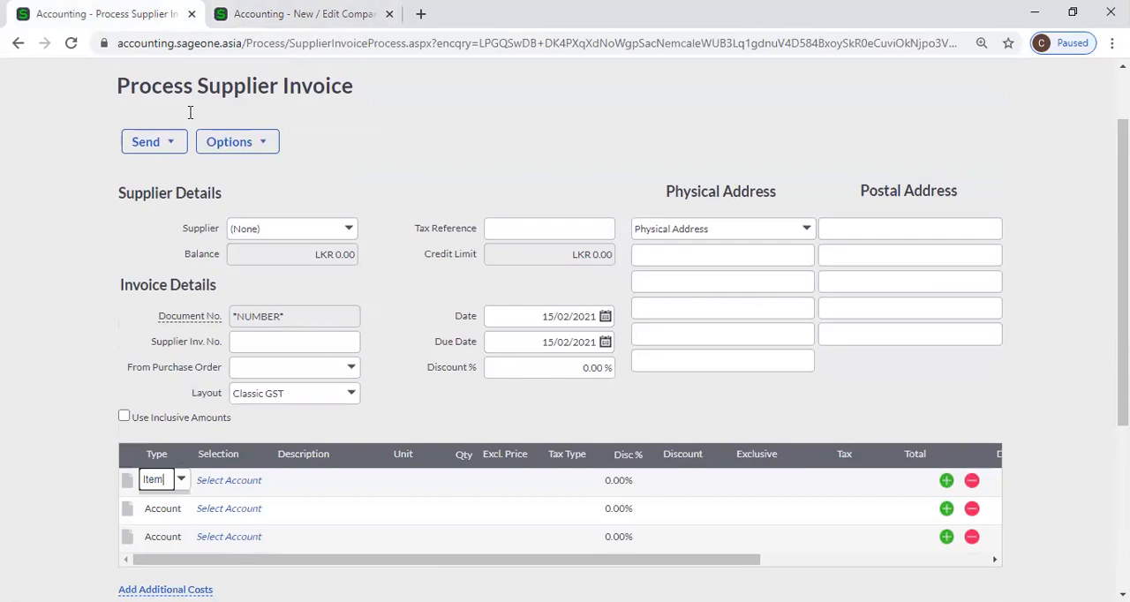
{"action": "left_click", "coordinate": [243, 485]}
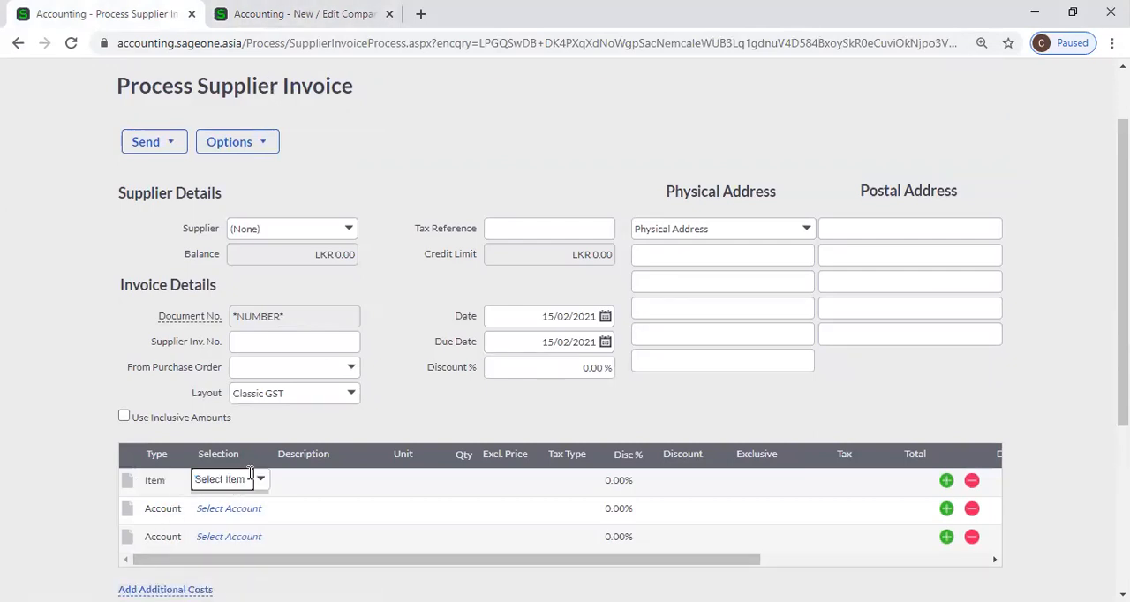
{"action": "left_click", "coordinate": [261, 482]}
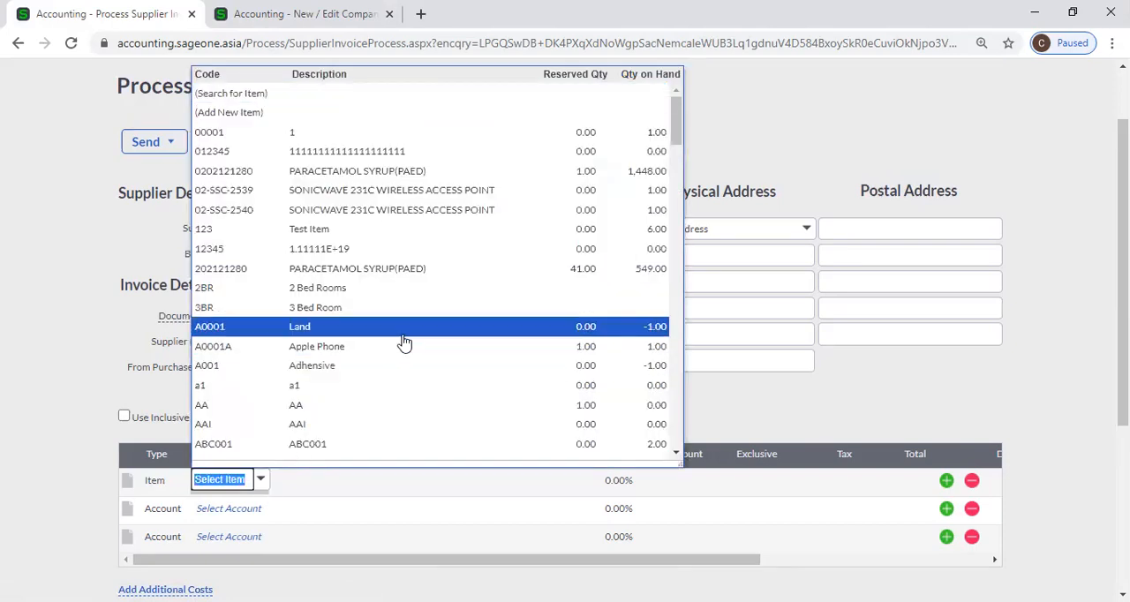
{"action": "scroll", "coordinate": [398, 336], "scroll_direction": "down", "scroll_amount": 5}
{"action": "scroll", "coordinate": [397, 328], "scroll_direction": "down", "scroll_amount": 2}
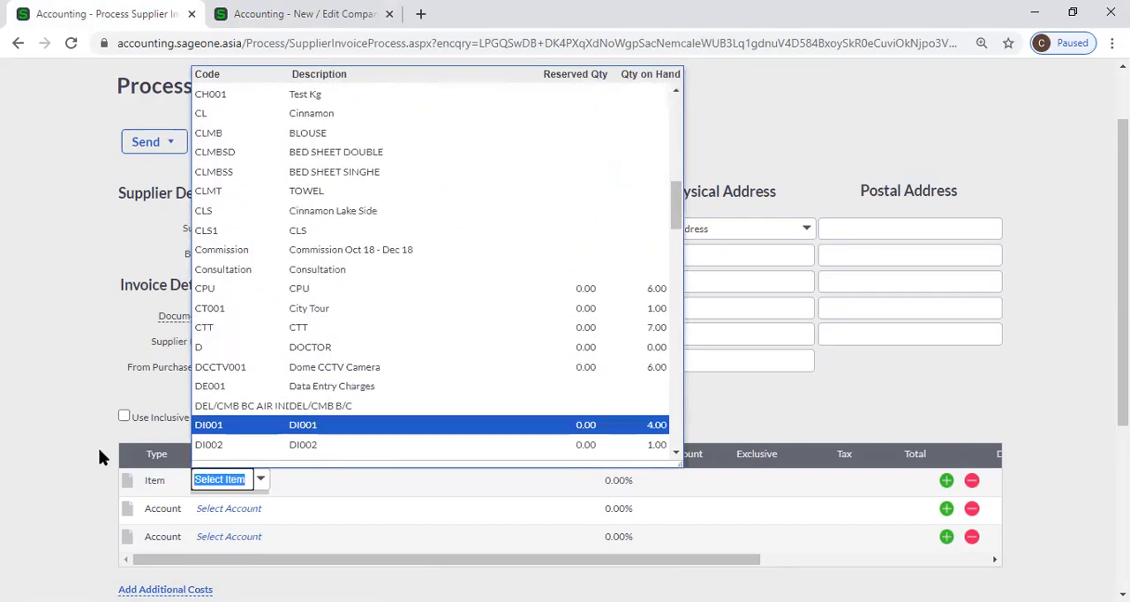
{"action": "left_click", "coordinate": [88, 475]}
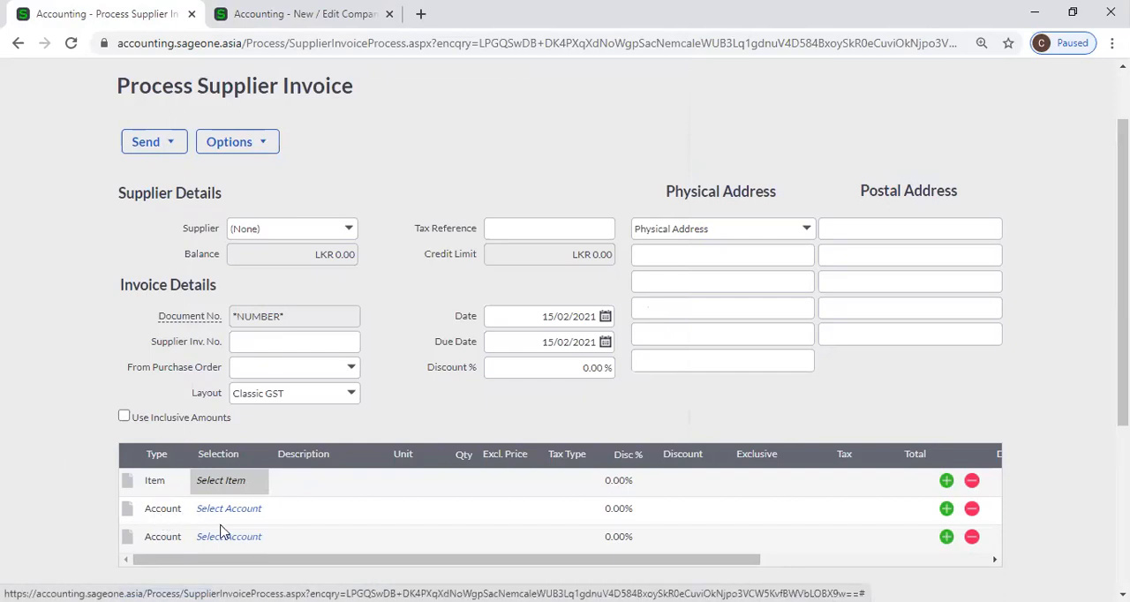
Browse the accounts available for the second line of the supplier invoice
{"action": "left_click", "coordinate": [250, 510]}
{"action": "left_click", "coordinate": [262, 509]}
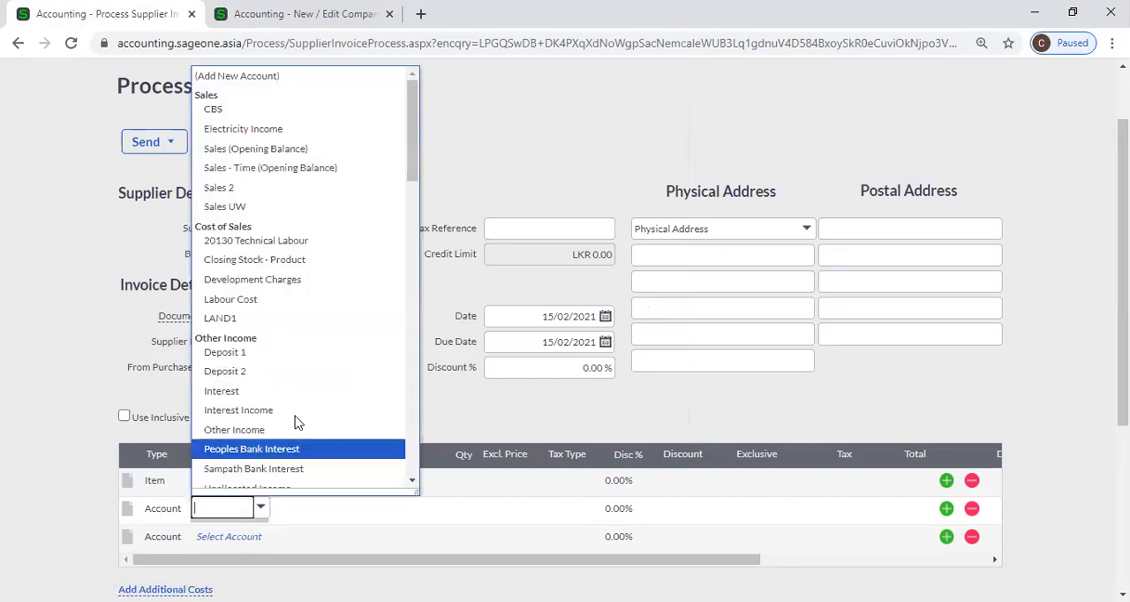
{"action": "scroll", "coordinate": [311, 364], "scroll_direction": "down", "scroll_amount": 18}
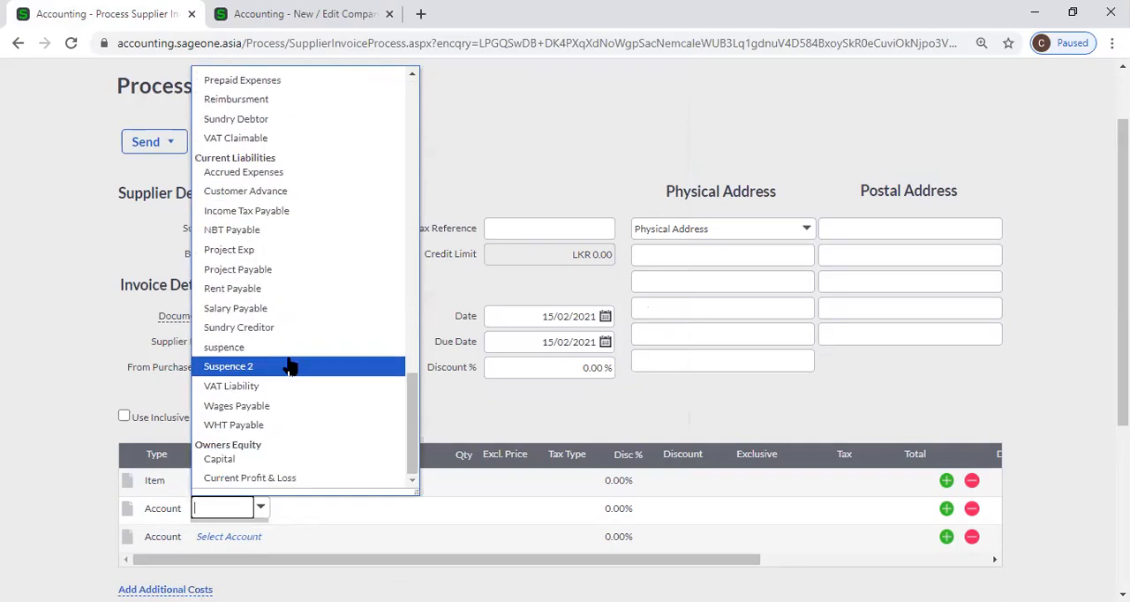
{"action": "scroll", "coordinate": [291, 365], "scroll_direction": "up", "scroll_amount": 5}
{"action": "left_click", "coordinate": [45, 368]}
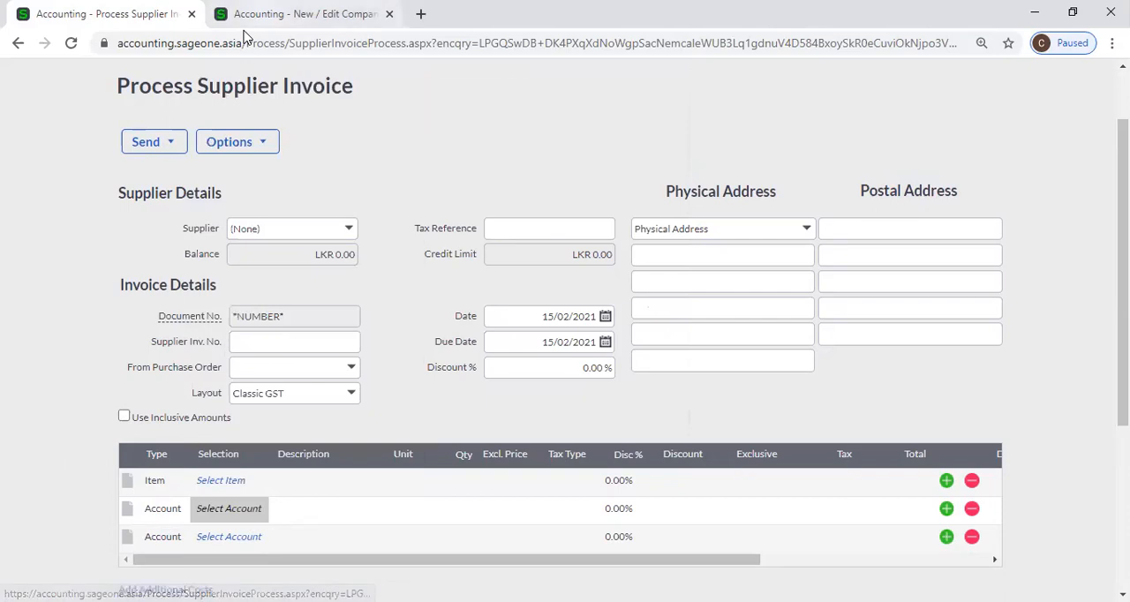
Return to Company Settings and open the Item Settings under General Settings
{"action": "left_click", "coordinate": [304, 15]}
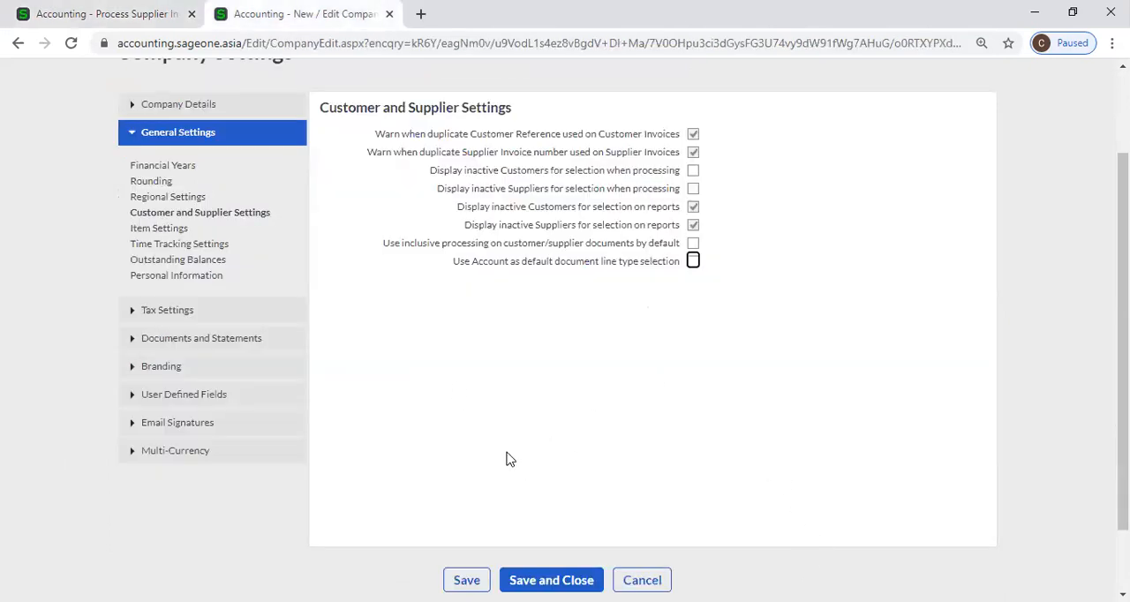
{"action": "scroll", "coordinate": [492, 423], "scroll_direction": "up", "scroll_amount": 2}
{"action": "mouse_move", "coordinate": [705, 110]}
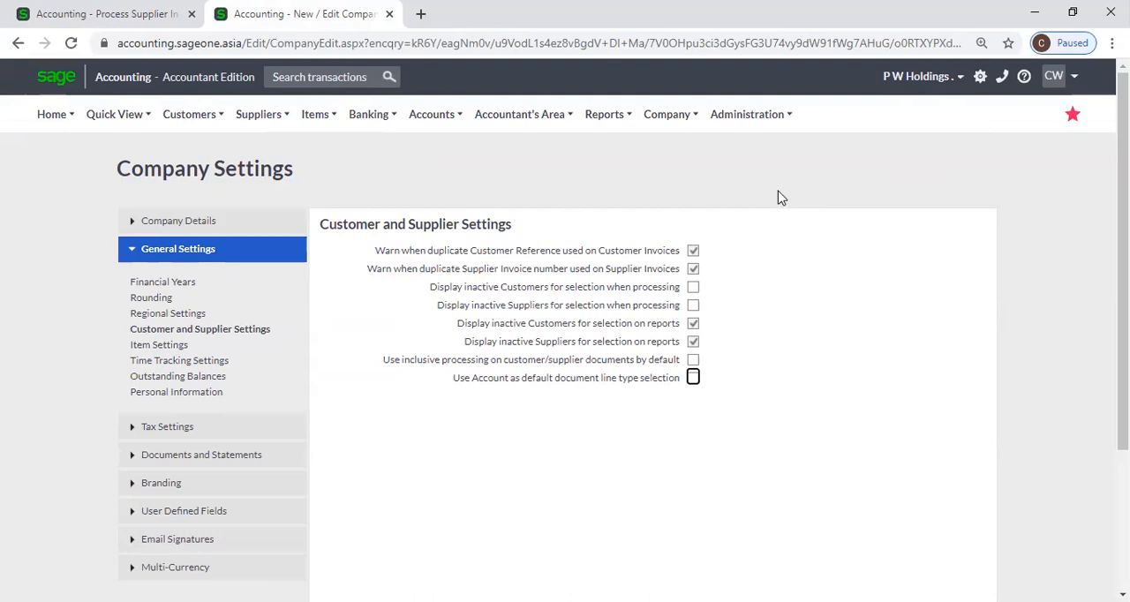
{"action": "left_click", "coordinate": [177, 347]}
{"action": "scroll", "coordinate": [791, 339], "scroll_direction": "down", "scroll_amount": 1}
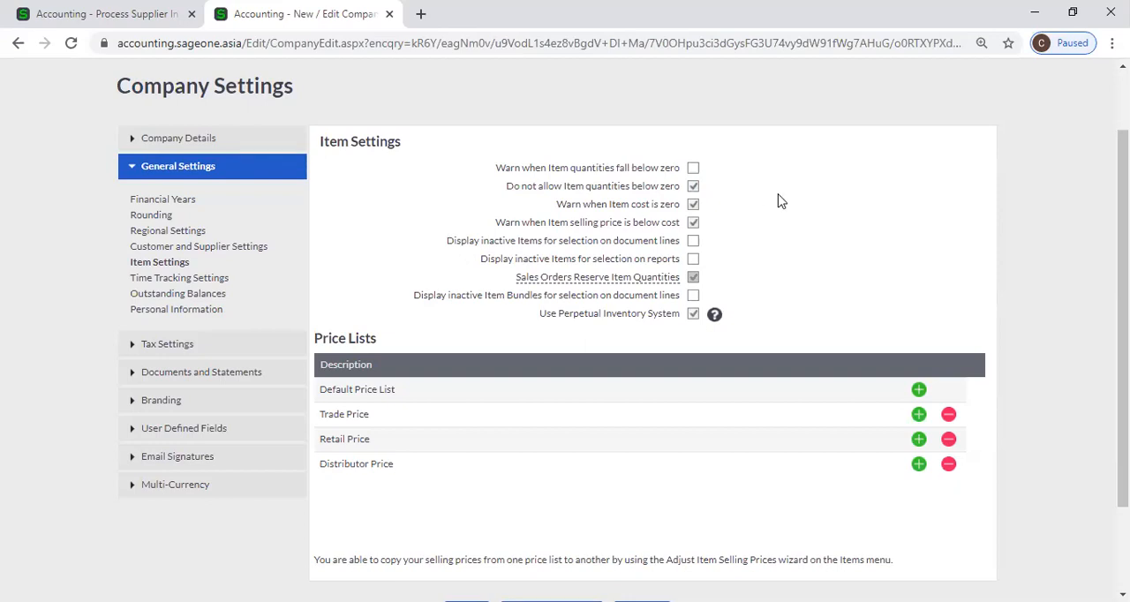
Try to enable Warn when Item quantities fall below zero in the Item Settings, declining to continue
{"action": "left_click", "coordinate": [692, 168]}
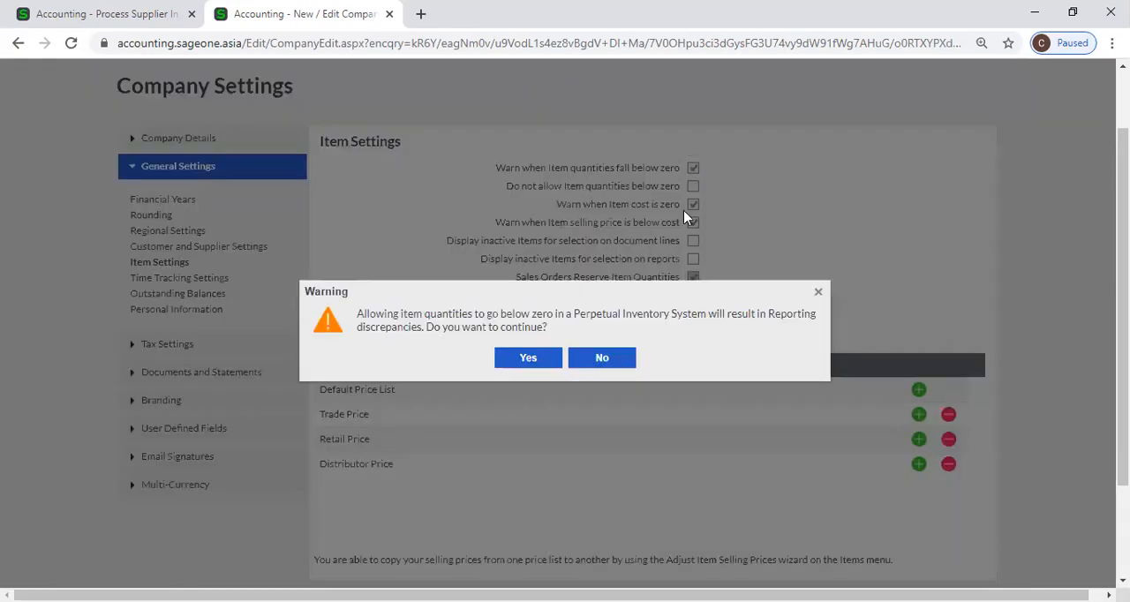
{"action": "left_click", "coordinate": [621, 371]}
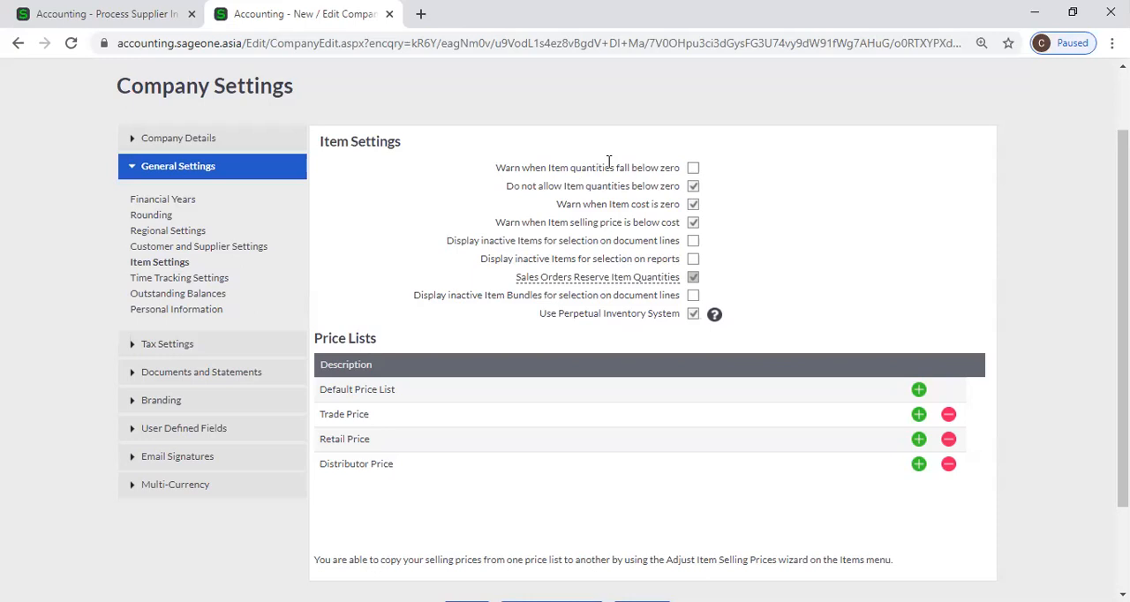
{"action": "left_click", "coordinate": [693, 168]}
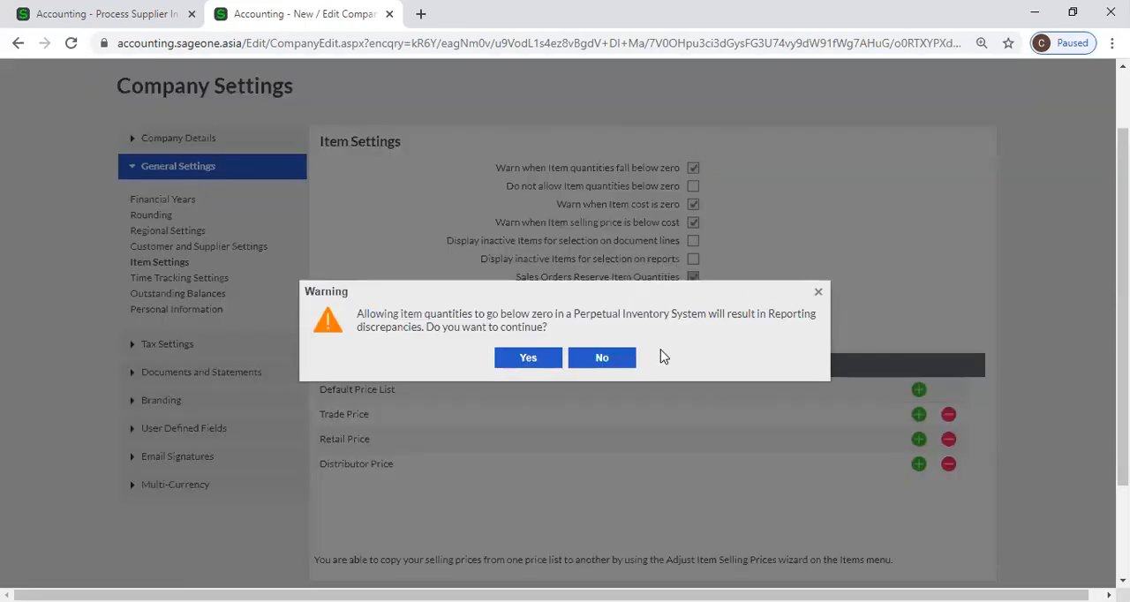
{"action": "left_click", "coordinate": [818, 292]}
{"action": "left_click", "coordinate": [694, 169]}
{"action": "left_click", "coordinate": [618, 362]}
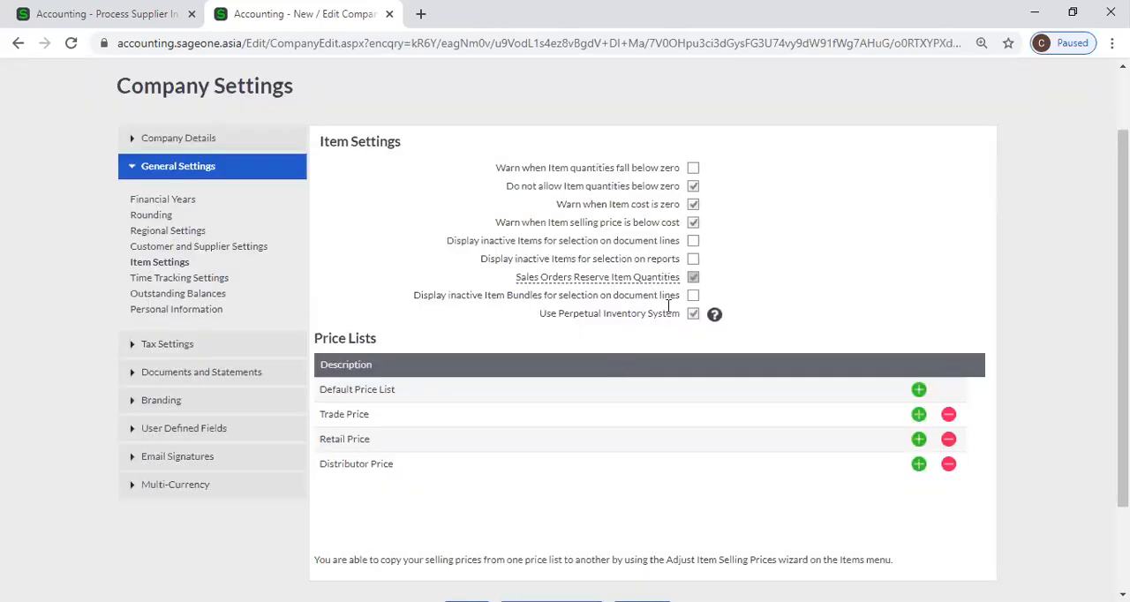
Enable Warn when Item quantities fall below zero, accepting the warning, and switch back to Do not allow Item quantities below zero
{"action": "left_click", "coordinate": [692, 167]}
{"action": "left_click", "coordinate": [534, 358]}
{"action": "left_click", "coordinate": [694, 186]}
Leave the unsaved supplier invoice and open the List of Items
{"action": "left_click", "coordinate": [139, 12]}
{"action": "scroll", "coordinate": [315, 201], "scroll_direction": "up", "scroll_amount": 2}
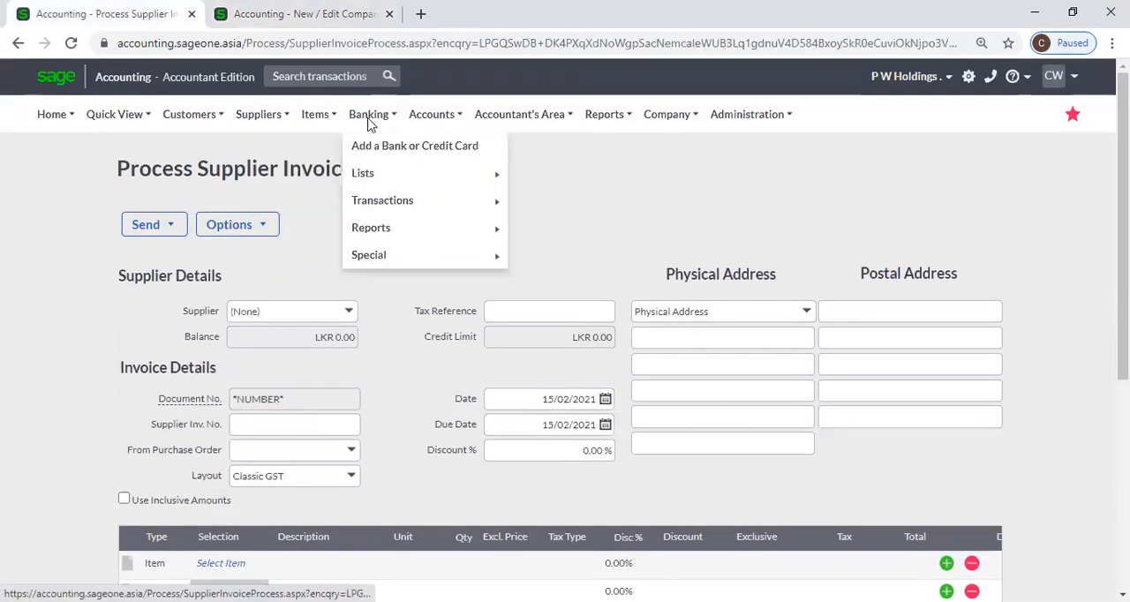
{"action": "mouse_move", "coordinate": [324, 150]}
{"action": "mouse_move", "coordinate": [375, 173]}
{"action": "left_click", "coordinate": [415, 172]}
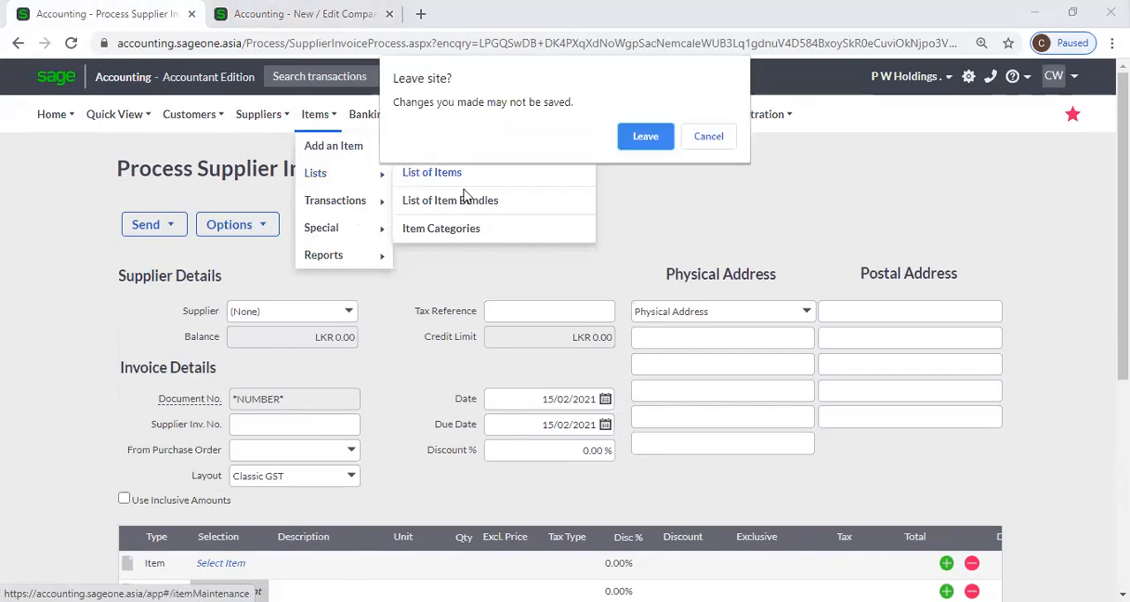
{"action": "left_click", "coordinate": [639, 141]}
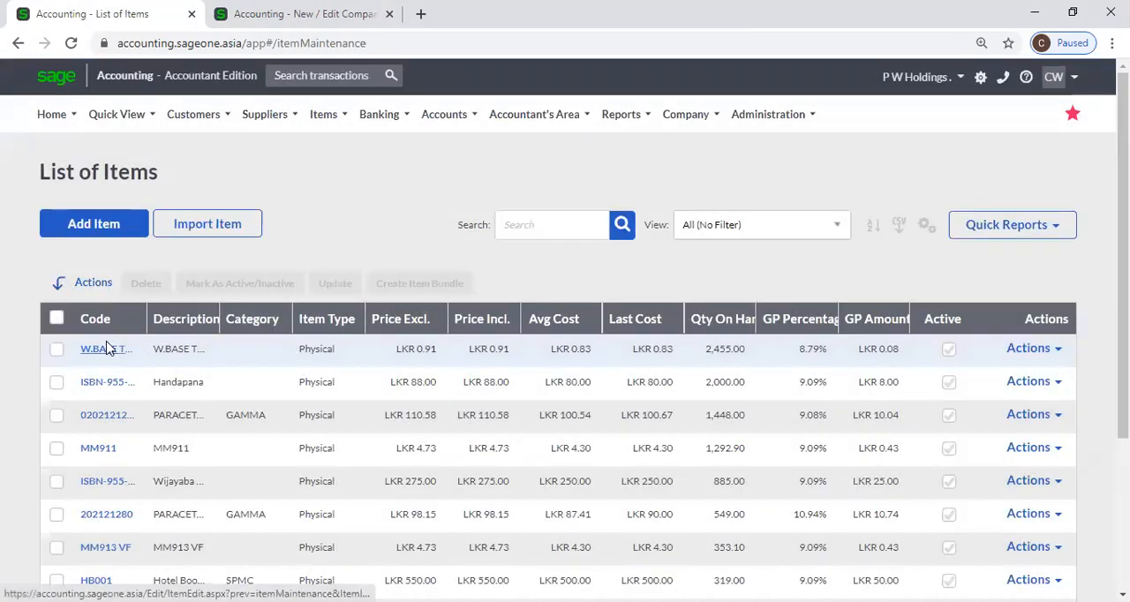
Mark the item W.BASE THINNER as inactive and save it
{"action": "left_click", "coordinate": [110, 353]}
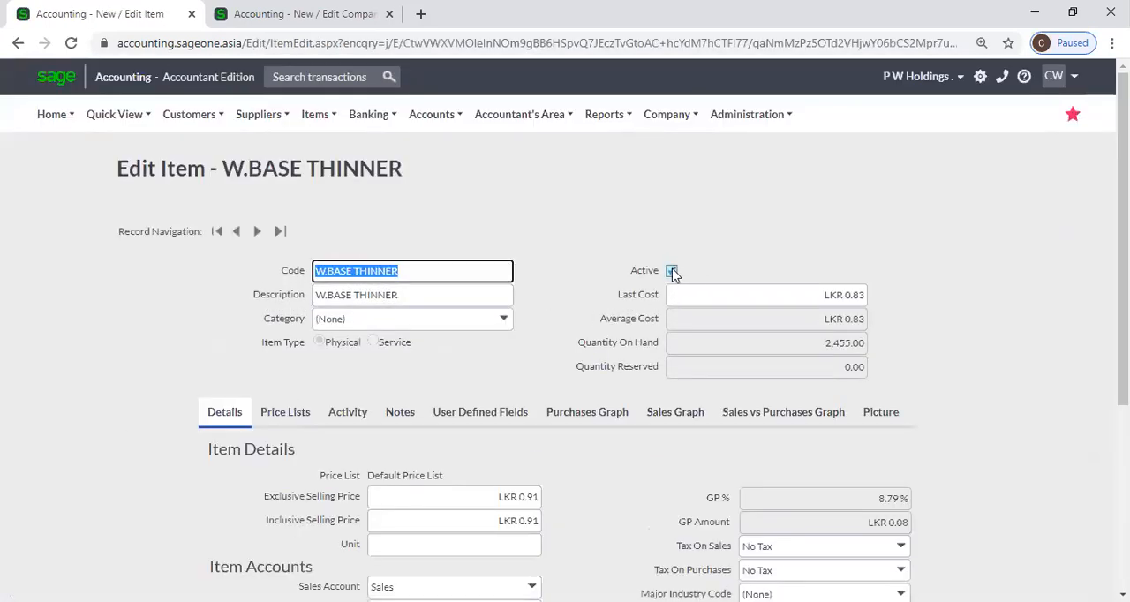
{"action": "left_click", "coordinate": [673, 270]}
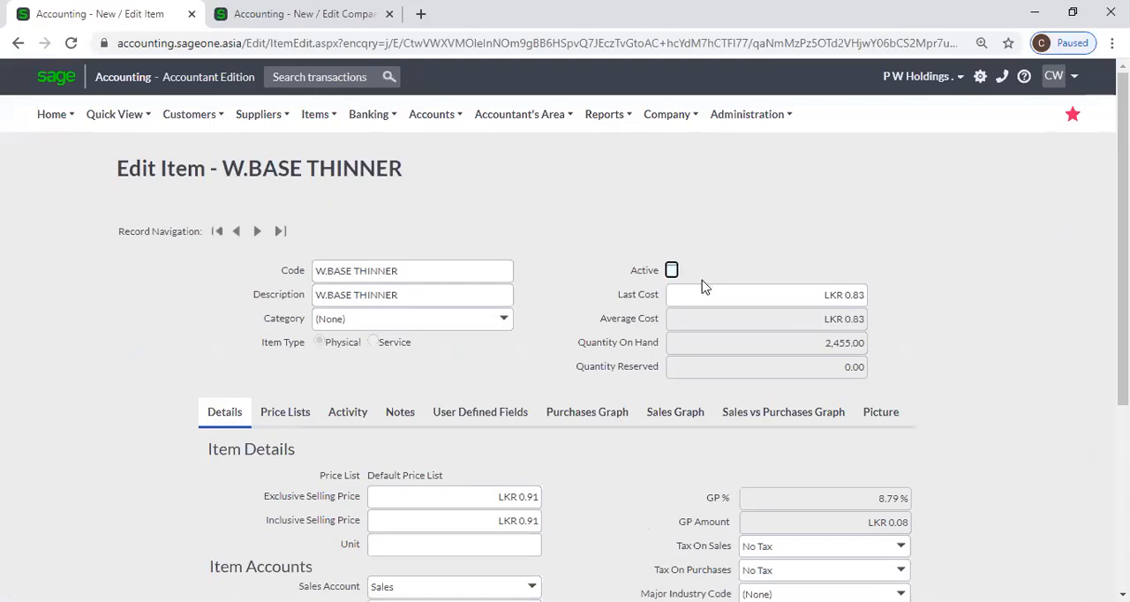
{"action": "scroll", "coordinate": [539, 406], "scroll_direction": "down", "scroll_amount": 3}
{"action": "left_click", "coordinate": [501, 497]}
Check the inactive item options in Item Settings, and start a new customer quote
{"action": "key", "text": "ctrl+Tab"}
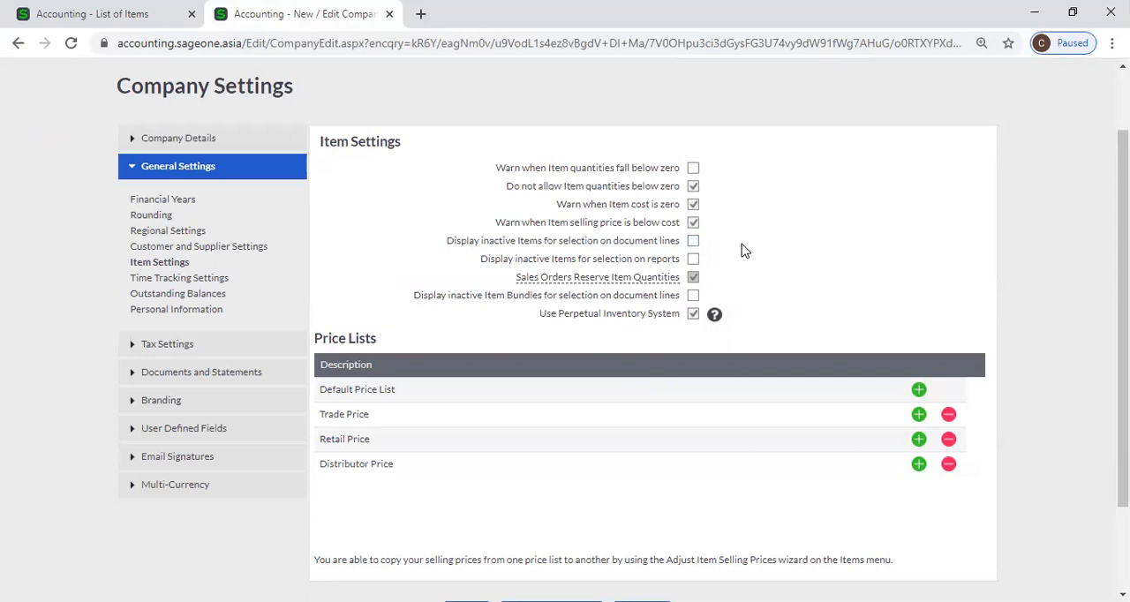
{"action": "left_click", "coordinate": [94, 10]}
{"action": "mouse_move", "coordinate": [121, 128]}
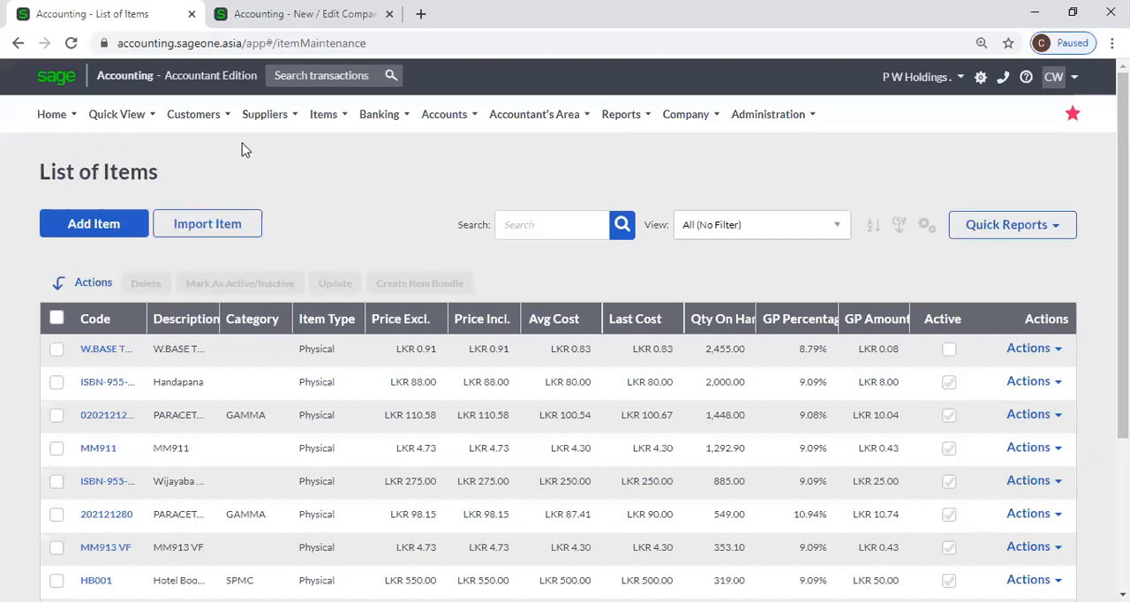
{"action": "mouse_move", "coordinate": [209, 122]}
{"action": "mouse_move", "coordinate": [216, 204]}
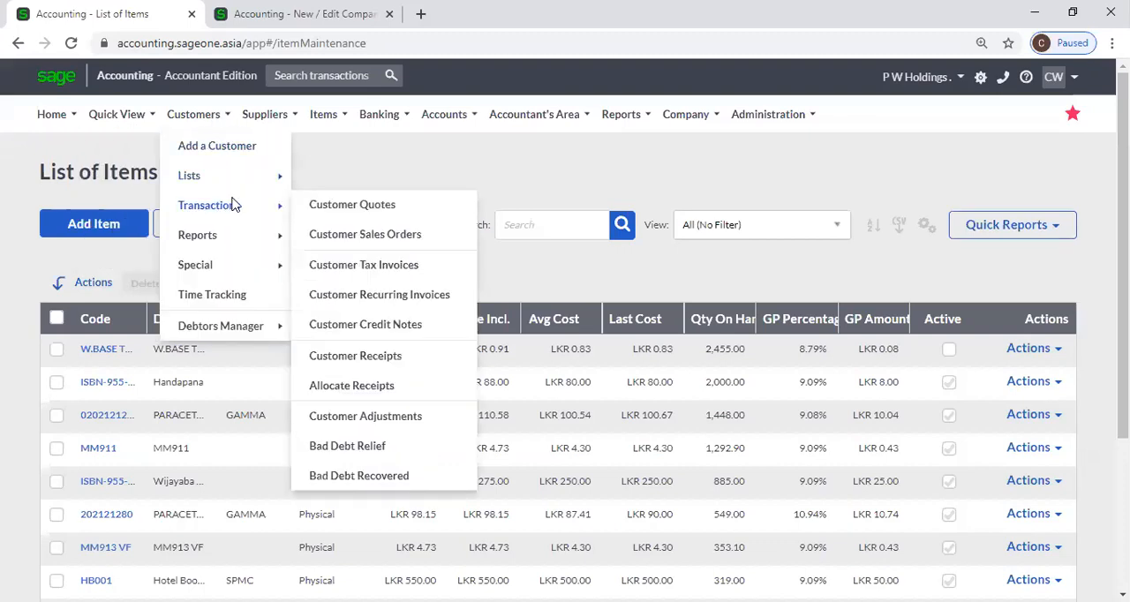
{"action": "left_click", "coordinate": [317, 206]}
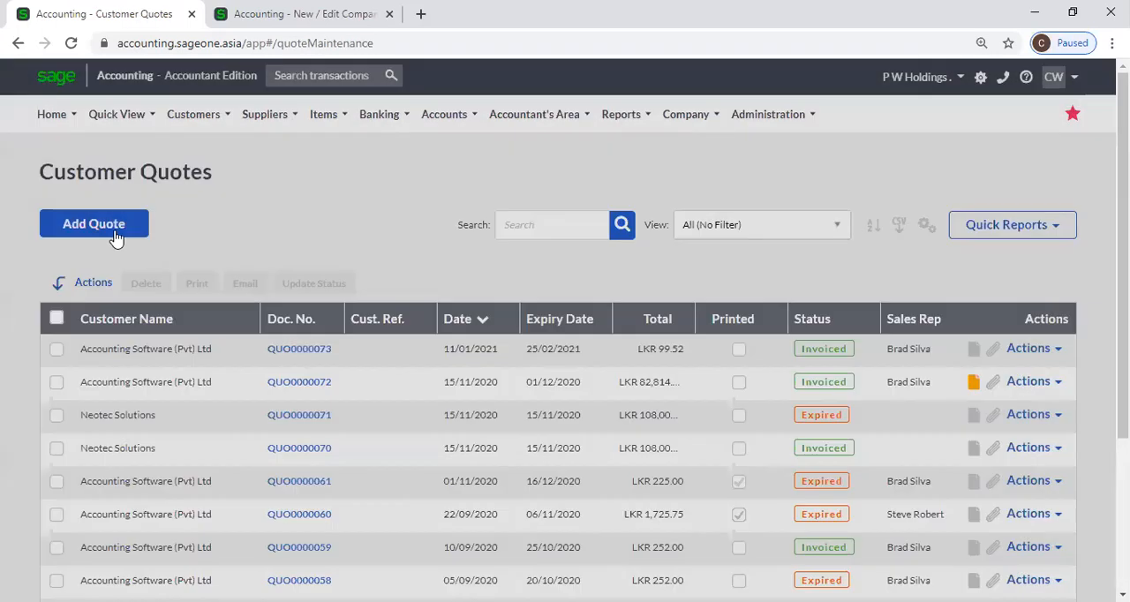
{"action": "left_click", "coordinate": [114, 233]}
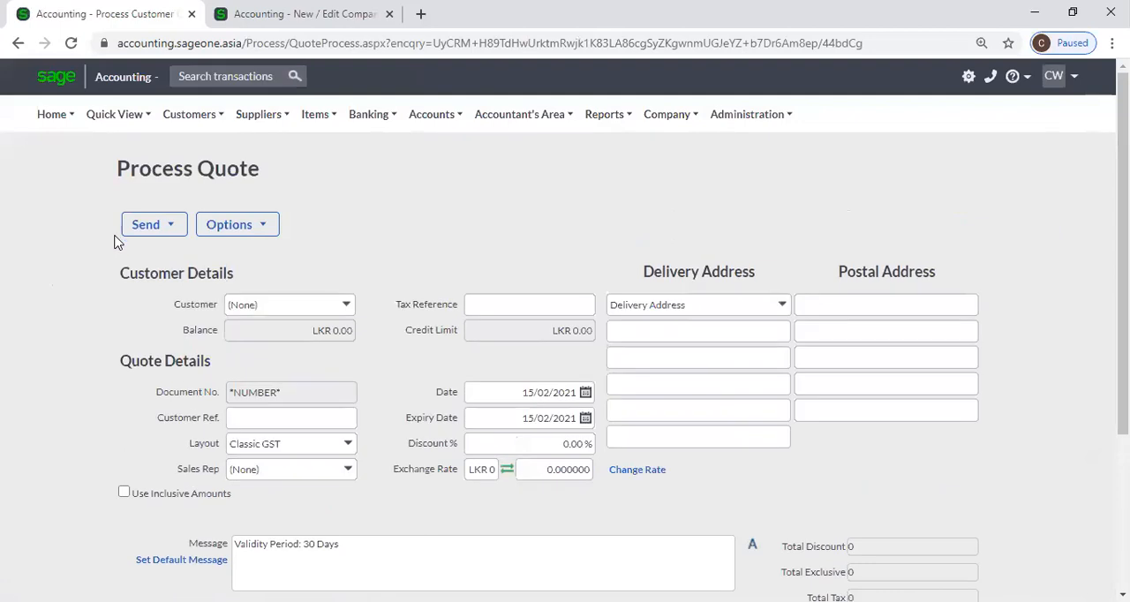
Set the quote's first line to Item, search for items starting with W, and check the inactive items setting for document lines
{"action": "left_click", "coordinate": [174, 243]}
{"action": "left_click", "coordinate": [181, 241]}
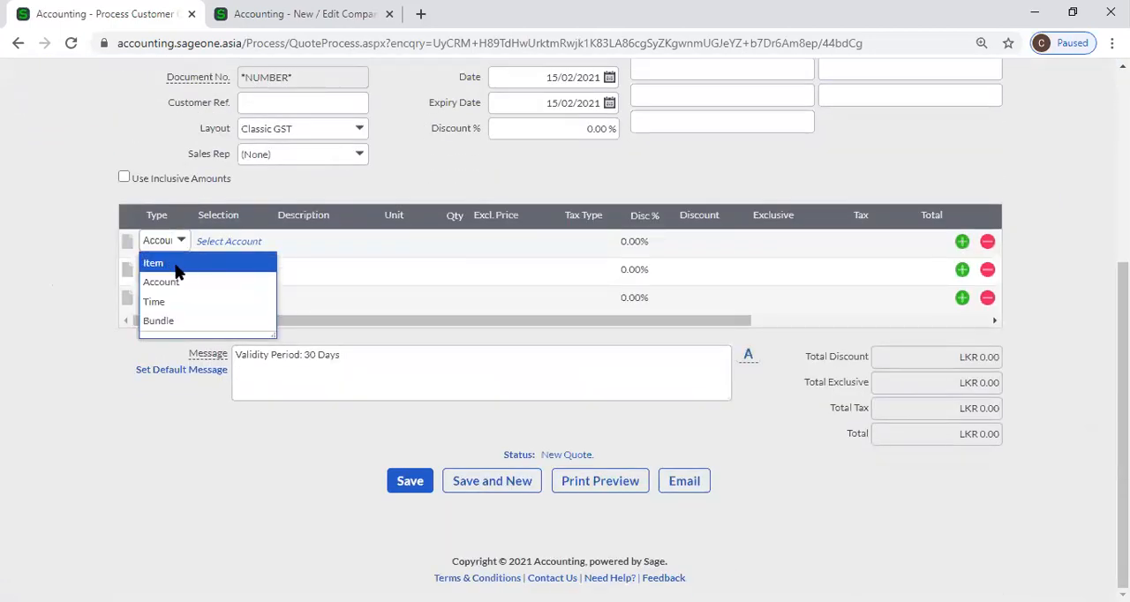
{"action": "left_click", "coordinate": [176, 265]}
{"action": "key", "text": "Tab"}
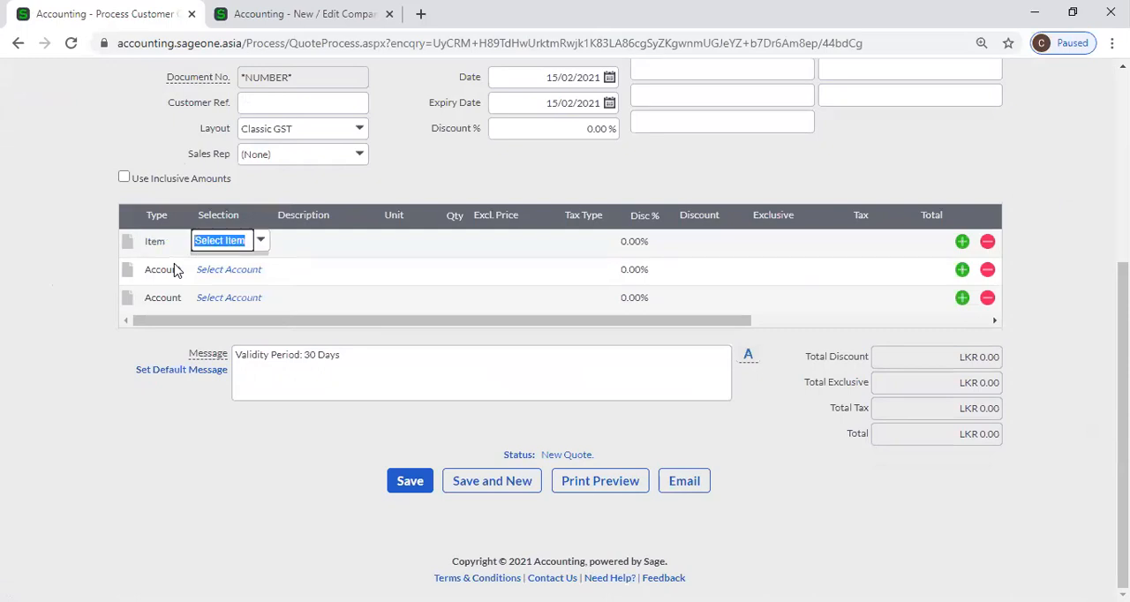
{"action": "type", "text": "W"}
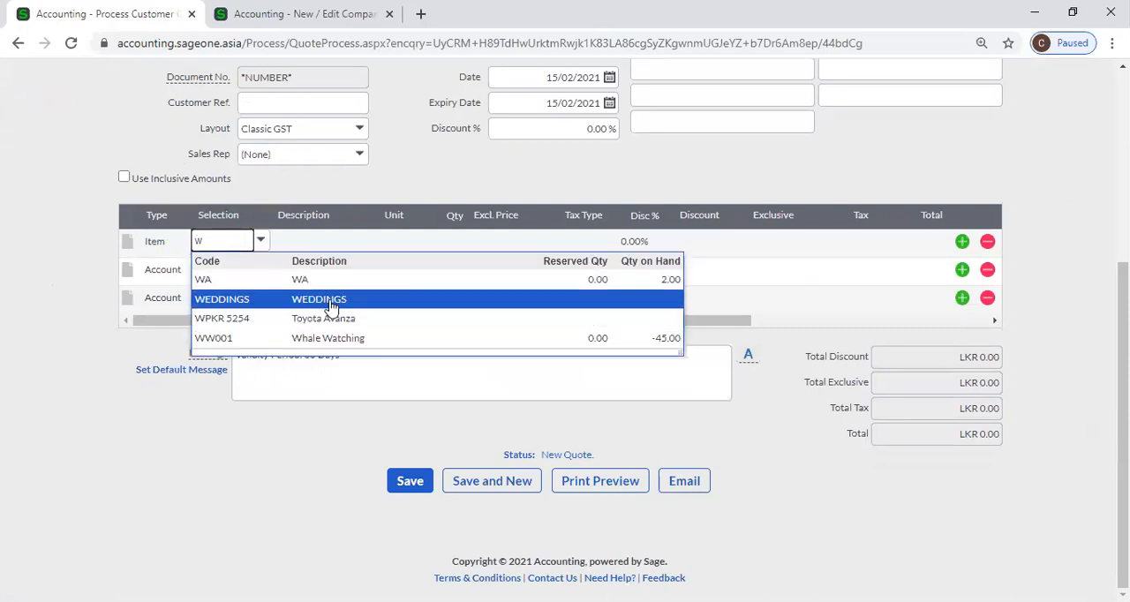
{"action": "left_click", "coordinate": [110, 152]}
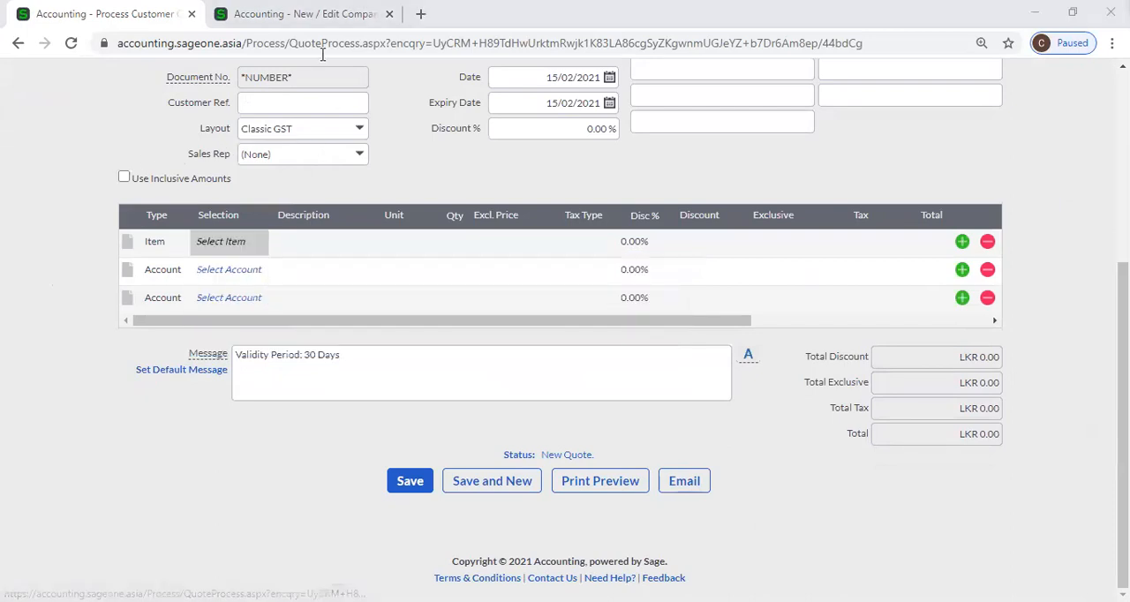
{"action": "key", "text": "ctrl+Tab"}
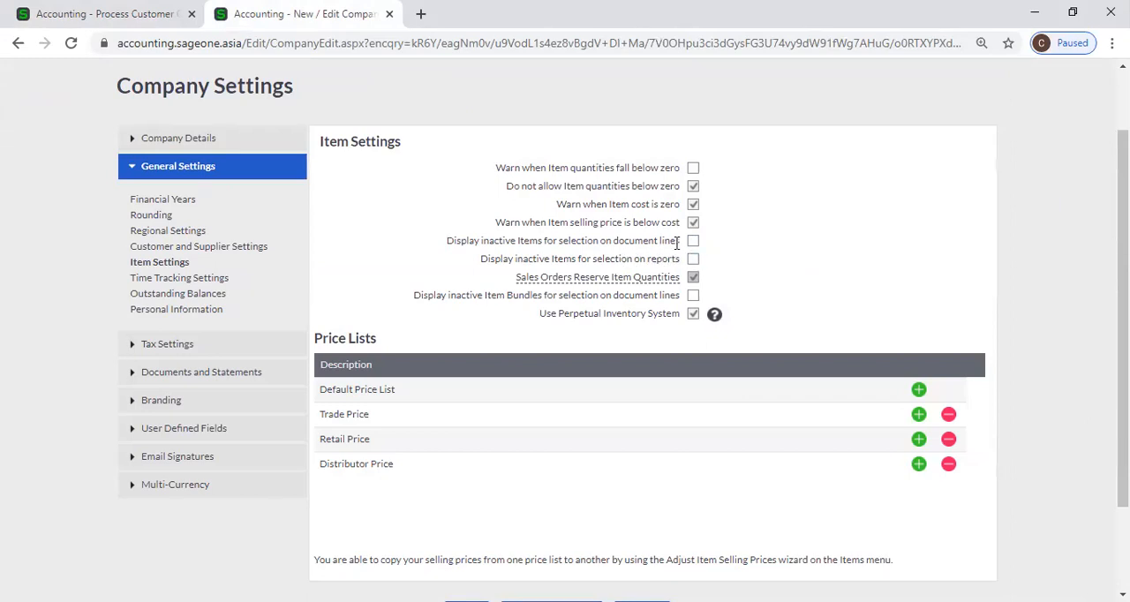
Leave the unsaved customer quote and open the Item Valuation Report
{"action": "left_click", "coordinate": [154, 11]}
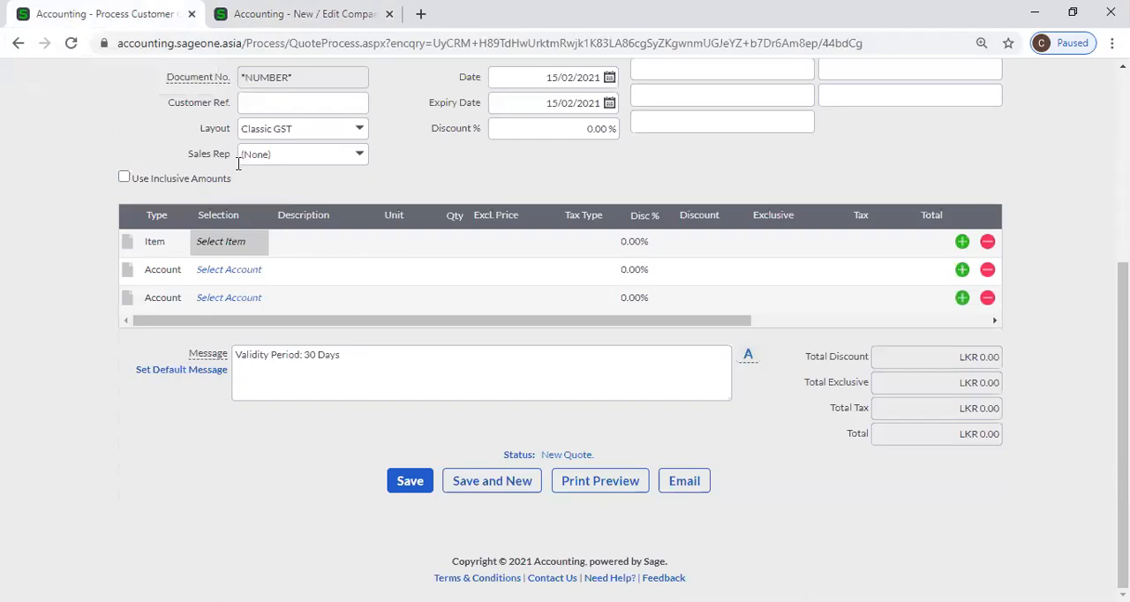
{"action": "scroll", "coordinate": [162, 175], "scroll_direction": "up", "scroll_amount": 4}
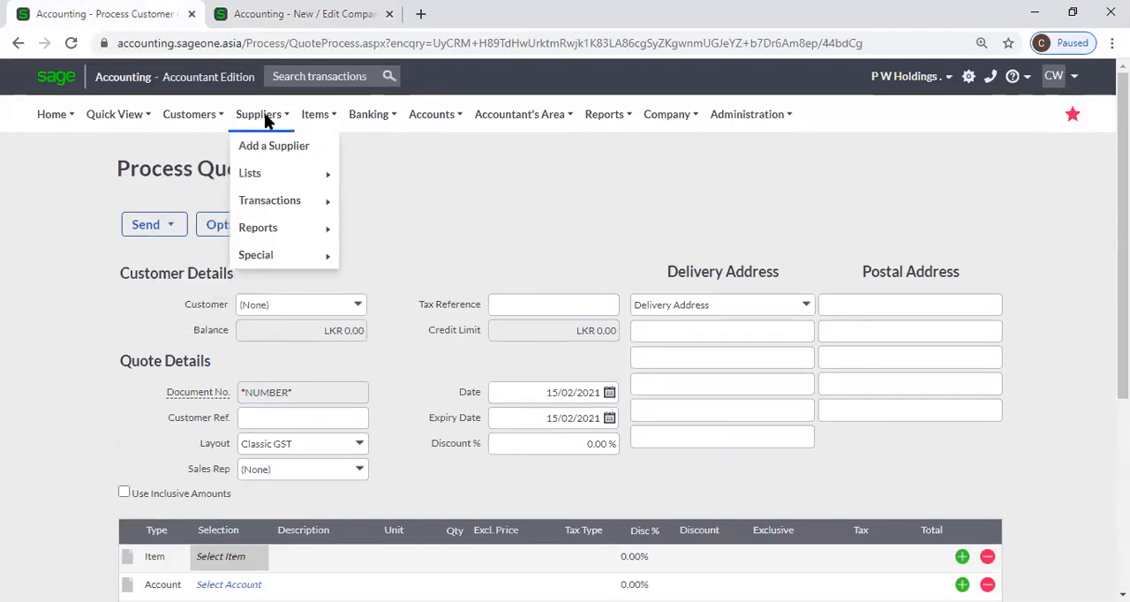
{"action": "mouse_move", "coordinate": [311, 121]}
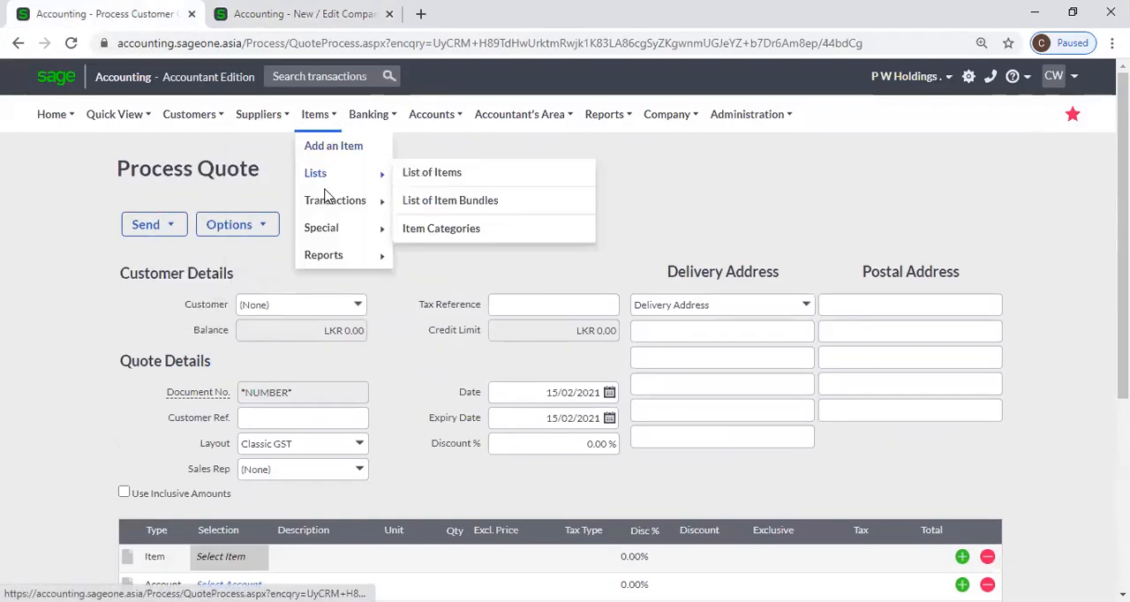
{"action": "mouse_move", "coordinate": [335, 265]}
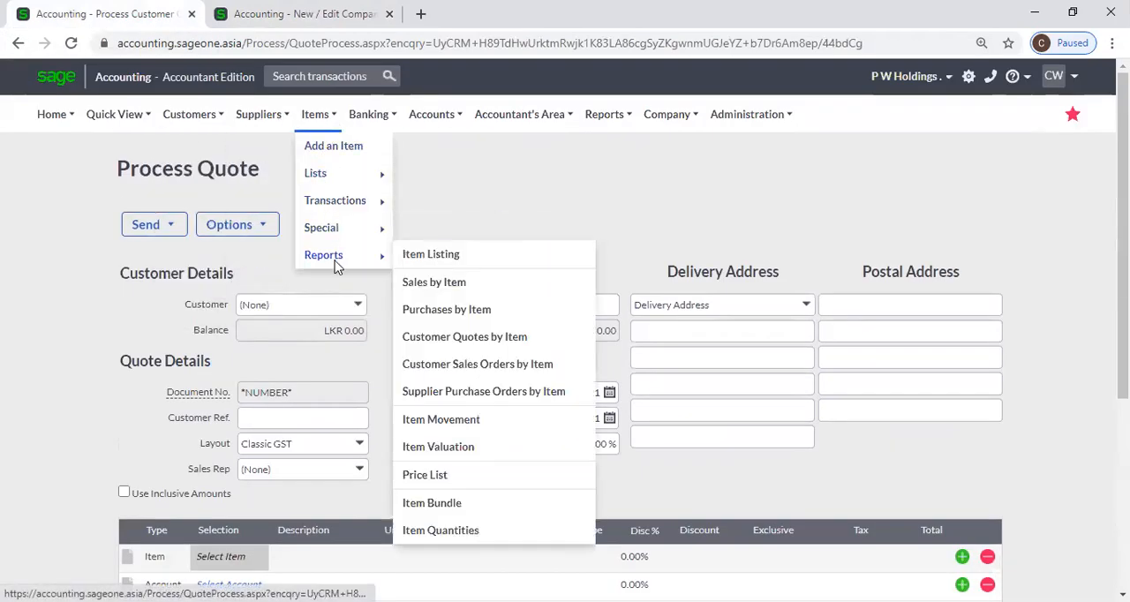
{"action": "left_click", "coordinate": [444, 452]}
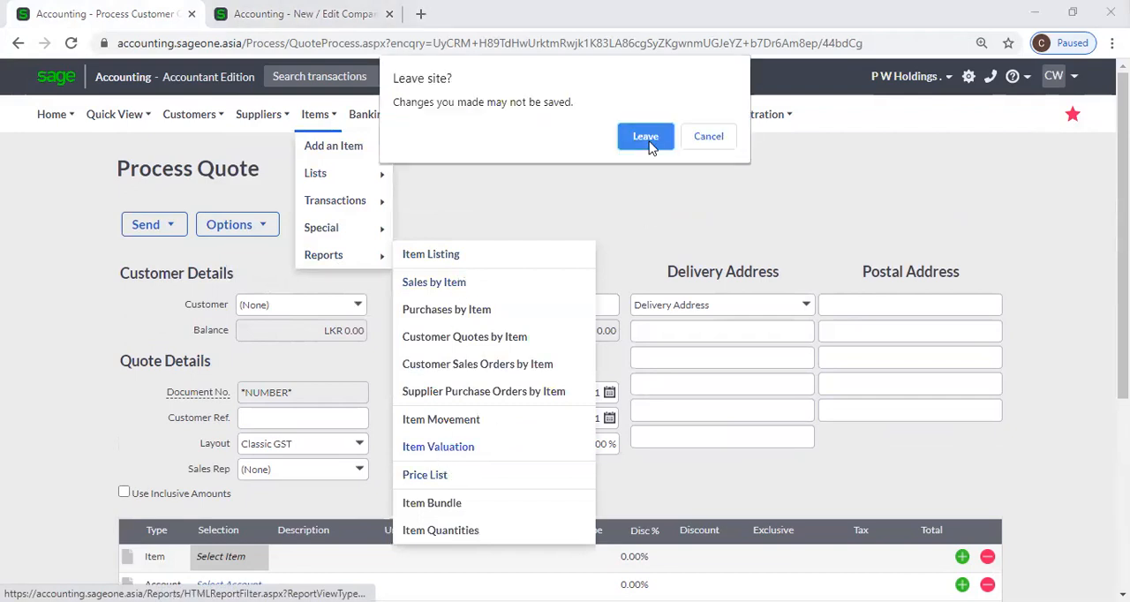
{"action": "left_click", "coordinate": [645, 137]}
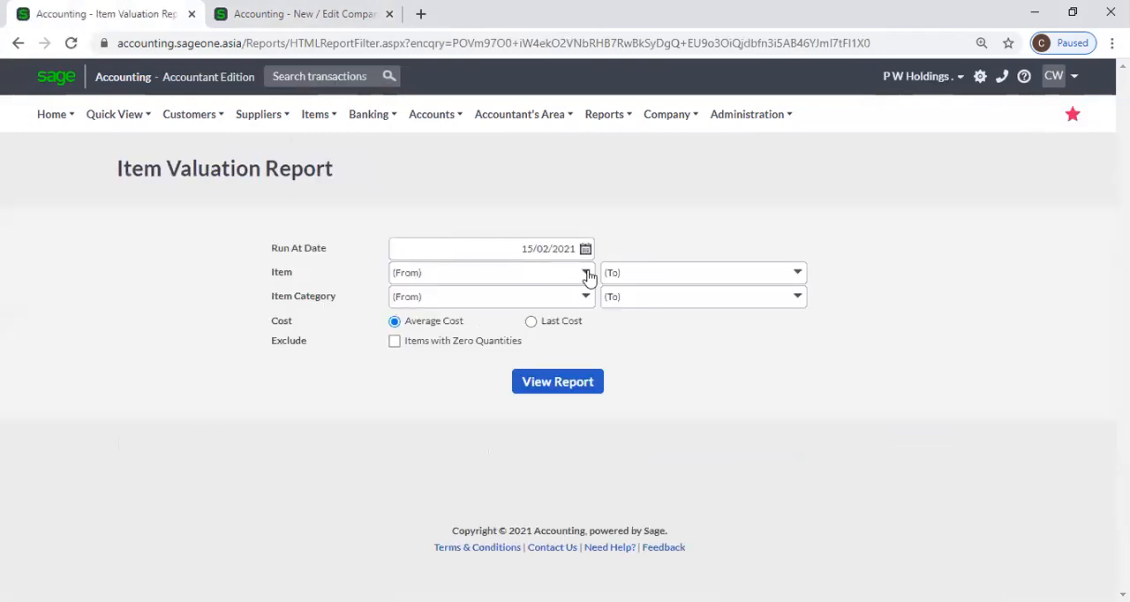
Search for items starting with W in the report's From item filter and compare with the Display inactive Items for selection on reports setting
{"action": "left_click", "coordinate": [586, 272]}
{"action": "type", "text": "w"}
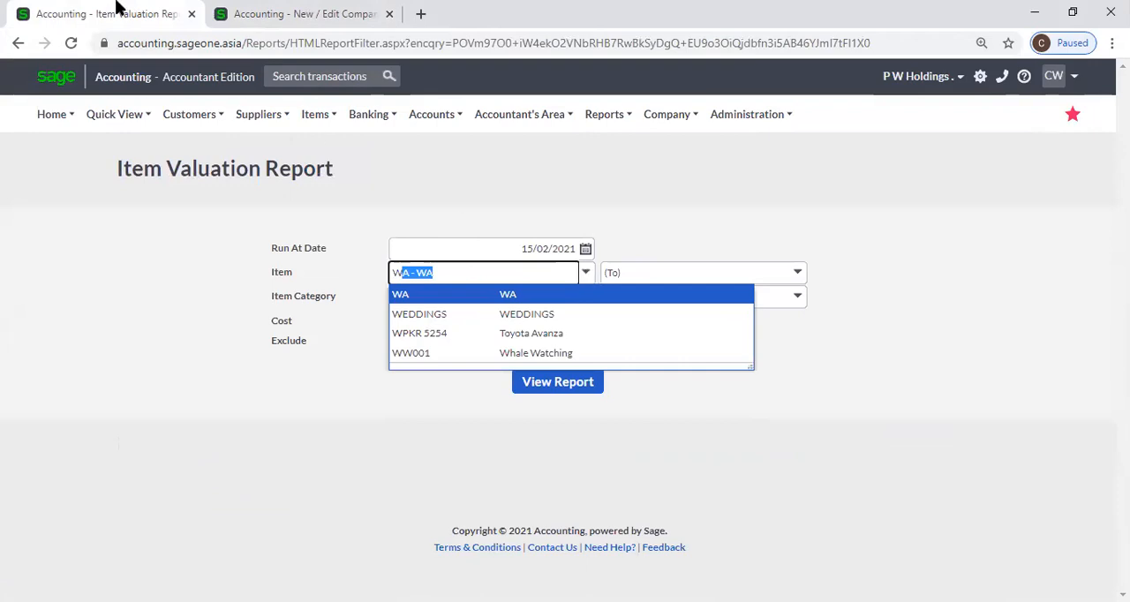
{"action": "left_click", "coordinate": [304, 13]}
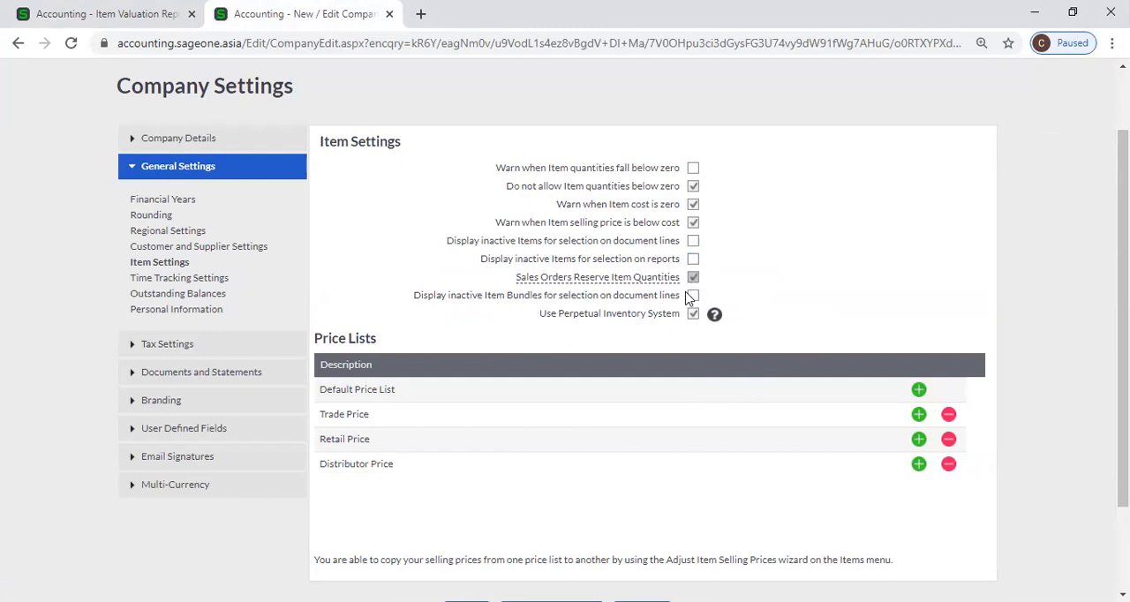
{"action": "left_click", "coordinate": [93, 12]}
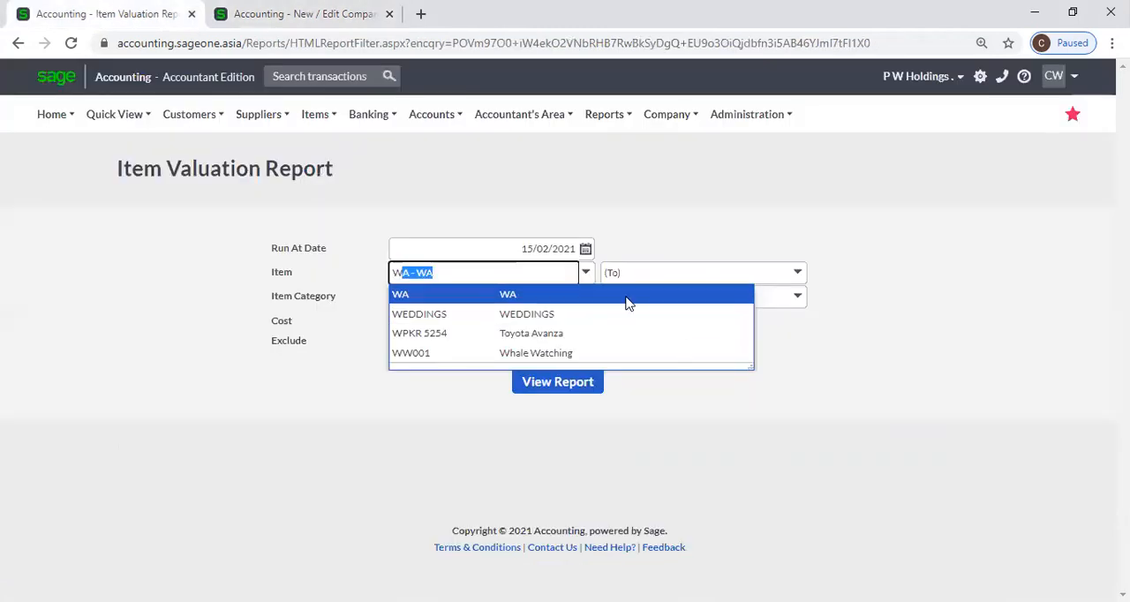
{"action": "key", "text": "alt+Tab"}
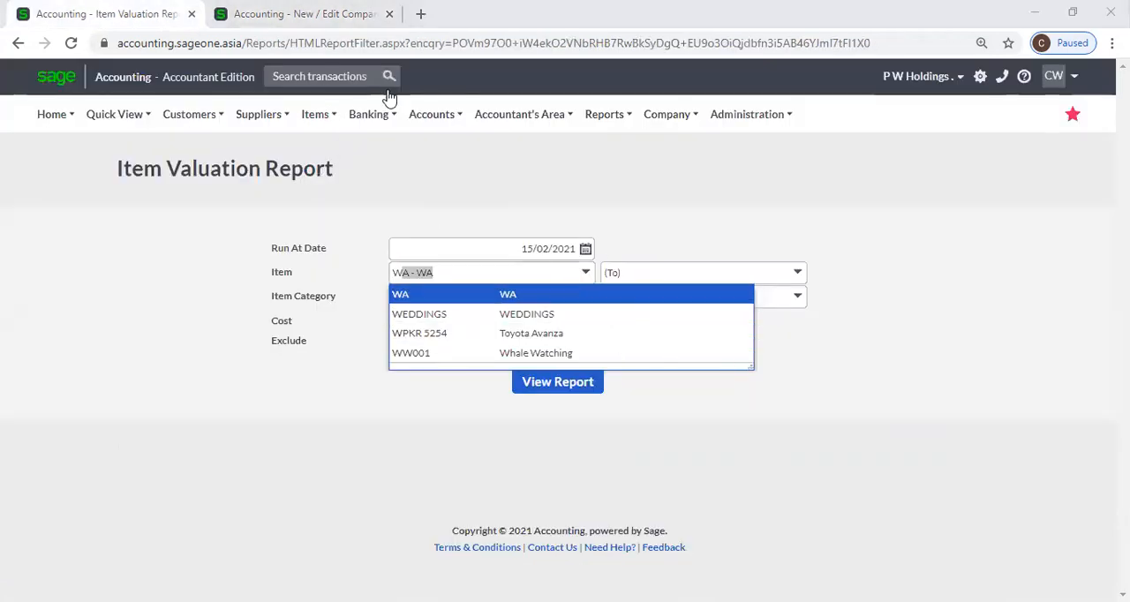
{"action": "left_click", "coordinate": [323, 14]}
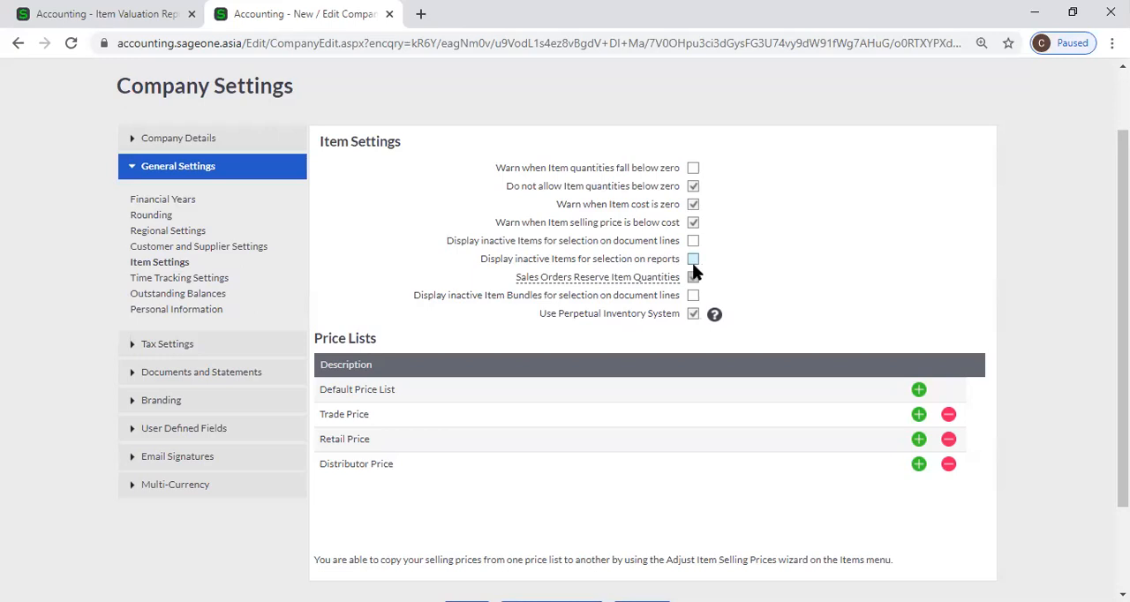
{"action": "mouse_move", "coordinate": [645, 269]}
{"action": "mouse_move", "coordinate": [584, 279]}
Review the available customer transaction types and the Sales Orders Reserve Item Quantities and inactive Item Bundles options in Item Settings
{"action": "left_click", "coordinate": [89, 17]}
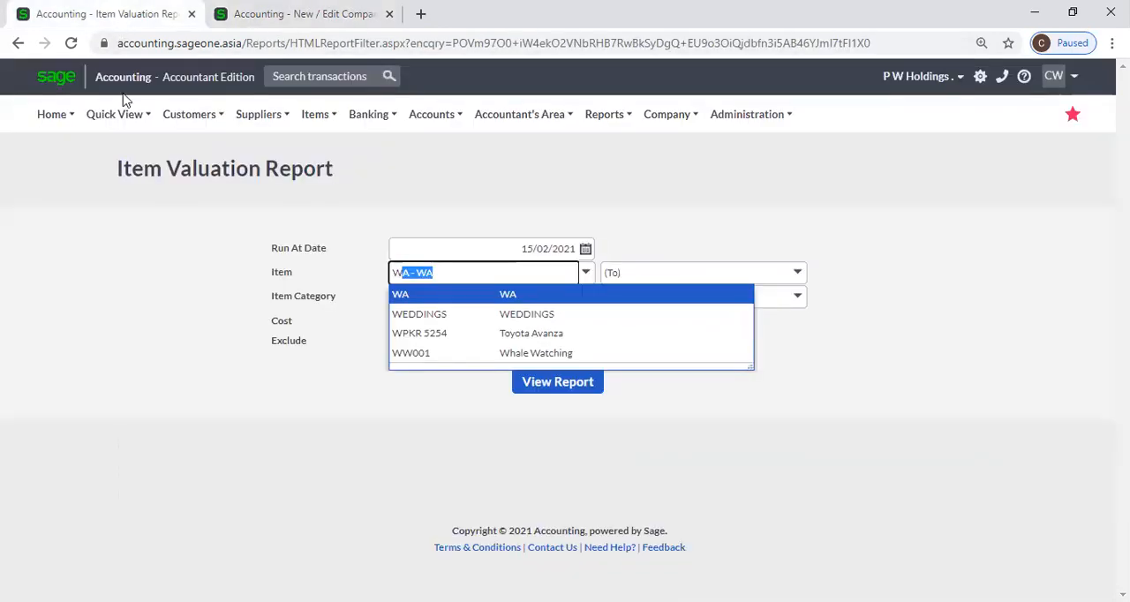
{"action": "mouse_move", "coordinate": [188, 121]}
{"action": "mouse_move", "coordinate": [192, 204]}
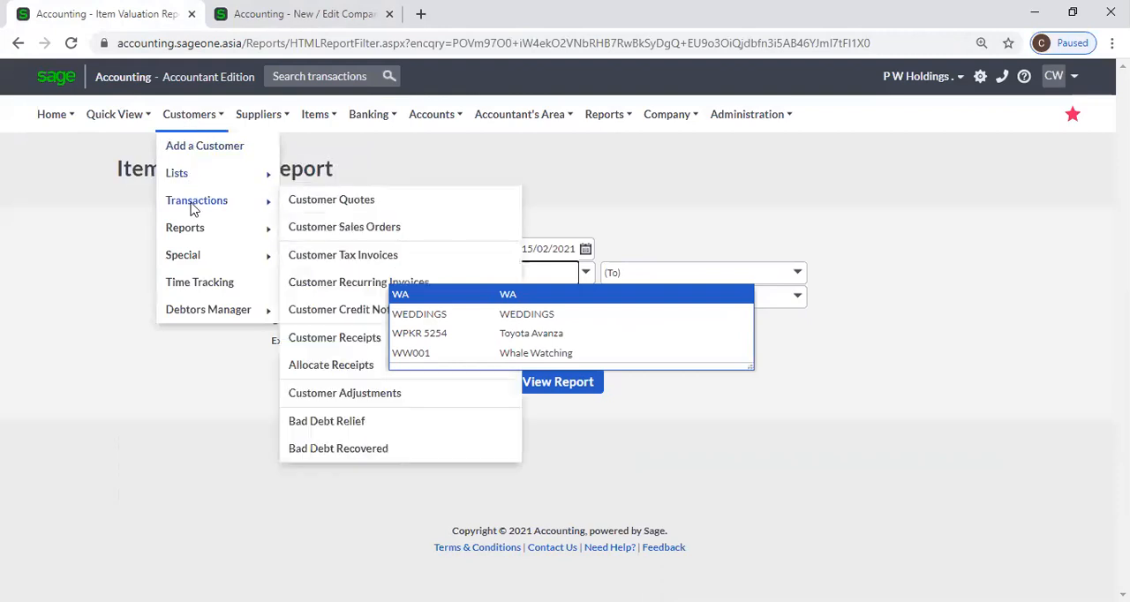
{"action": "left_click", "coordinate": [658, 201]}
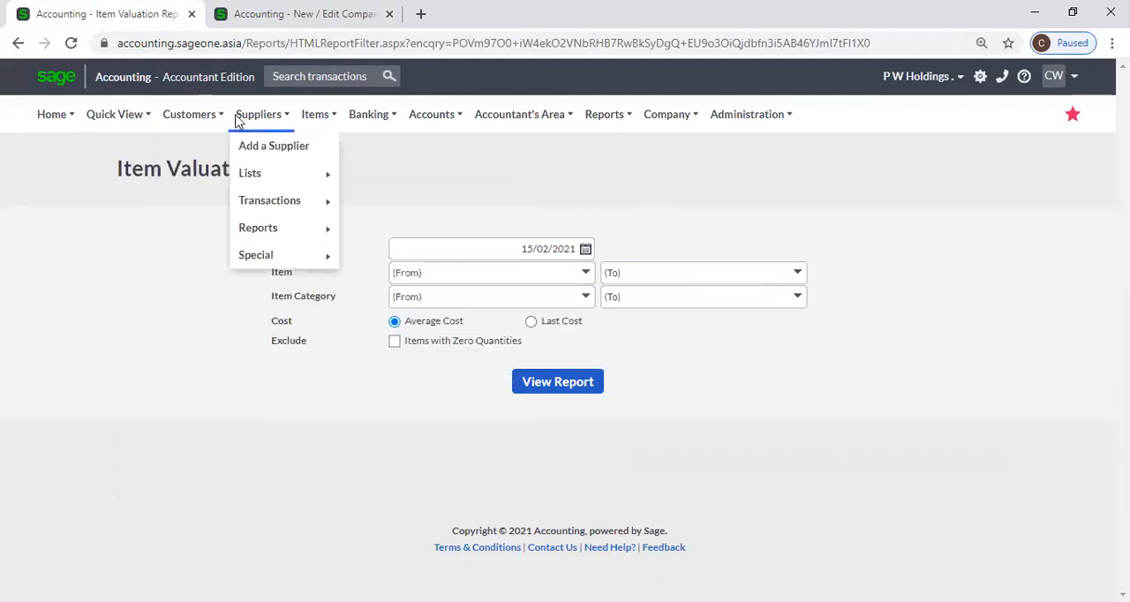
{"action": "mouse_move", "coordinate": [196, 124]}
{"action": "mouse_move", "coordinate": [192, 210]}
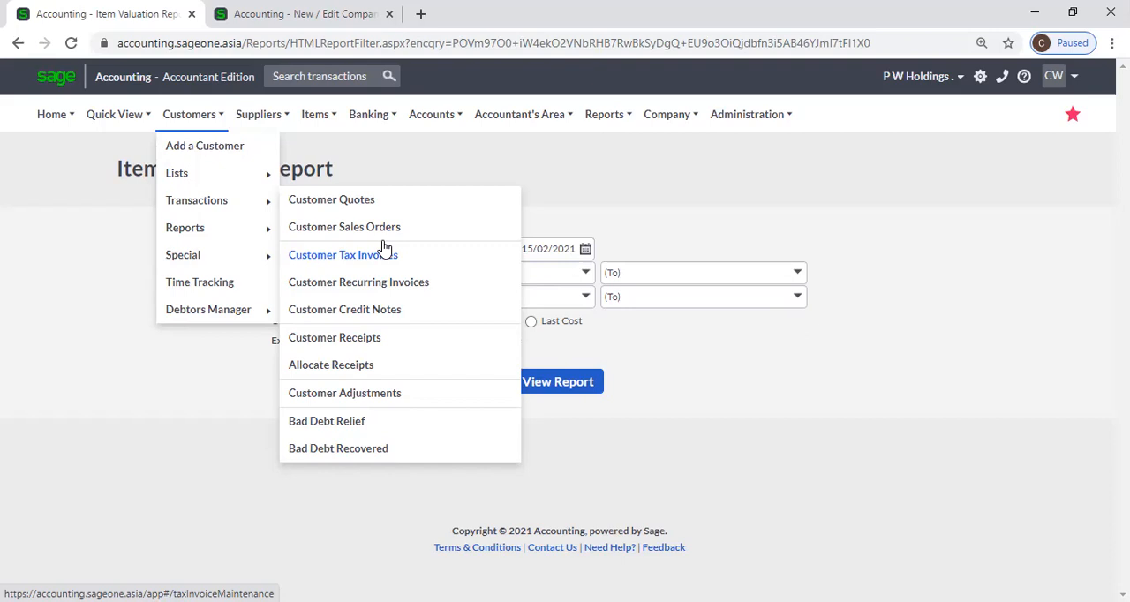
{"action": "left_click", "coordinate": [300, 14]}
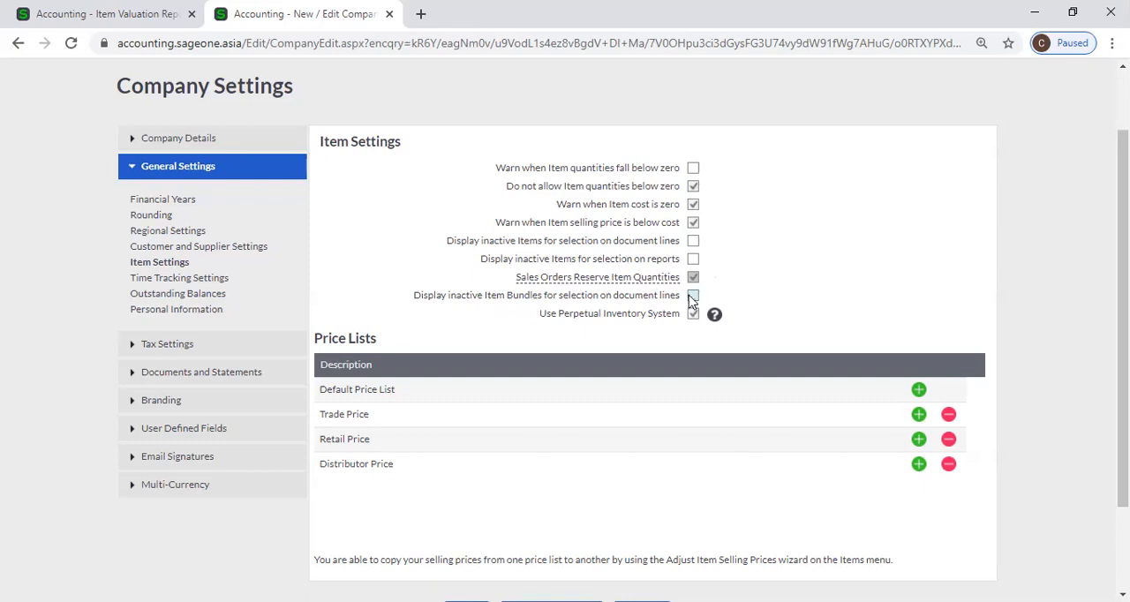
{"action": "left_click", "coordinate": [40, 10]}
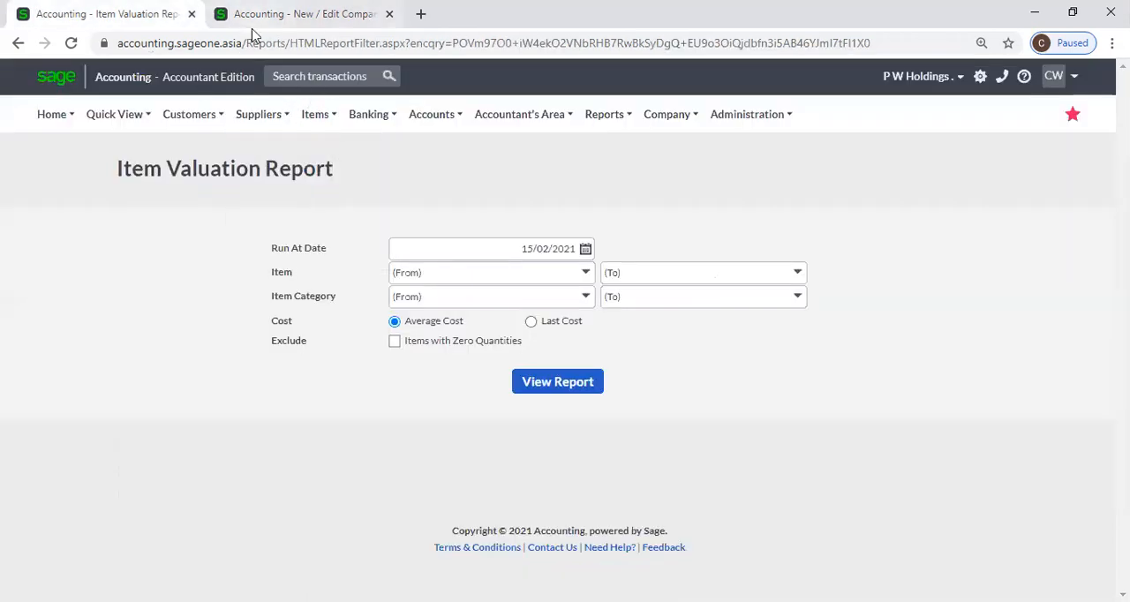
{"action": "left_click", "coordinate": [295, 16]}
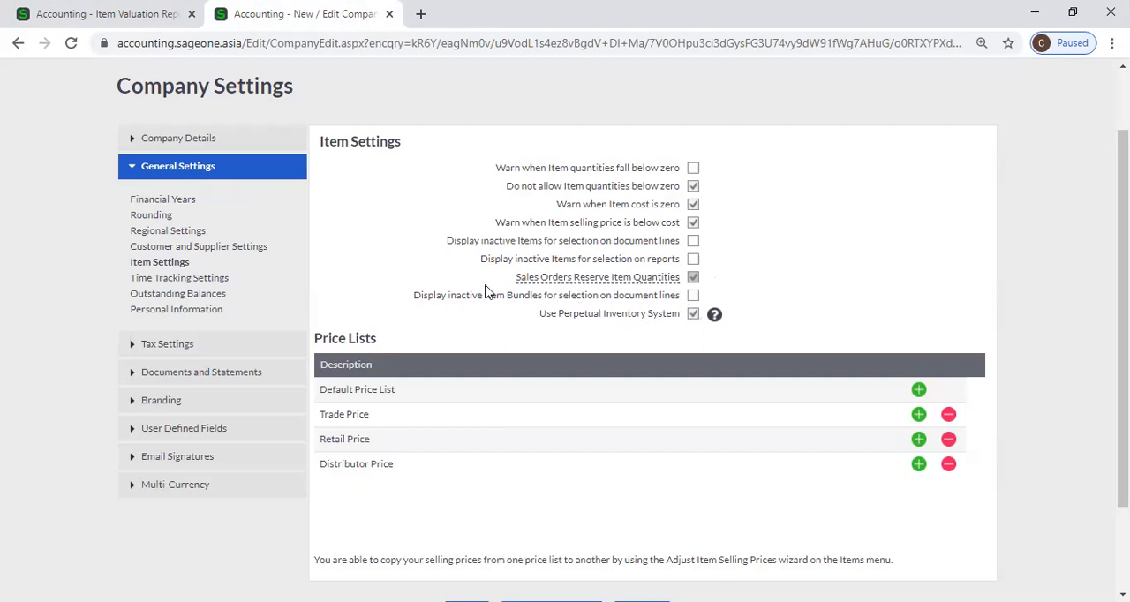
Return from the company settings to the Item Valuation Report and open the List of Items
{"action": "left_click", "coordinate": [141, 23]}
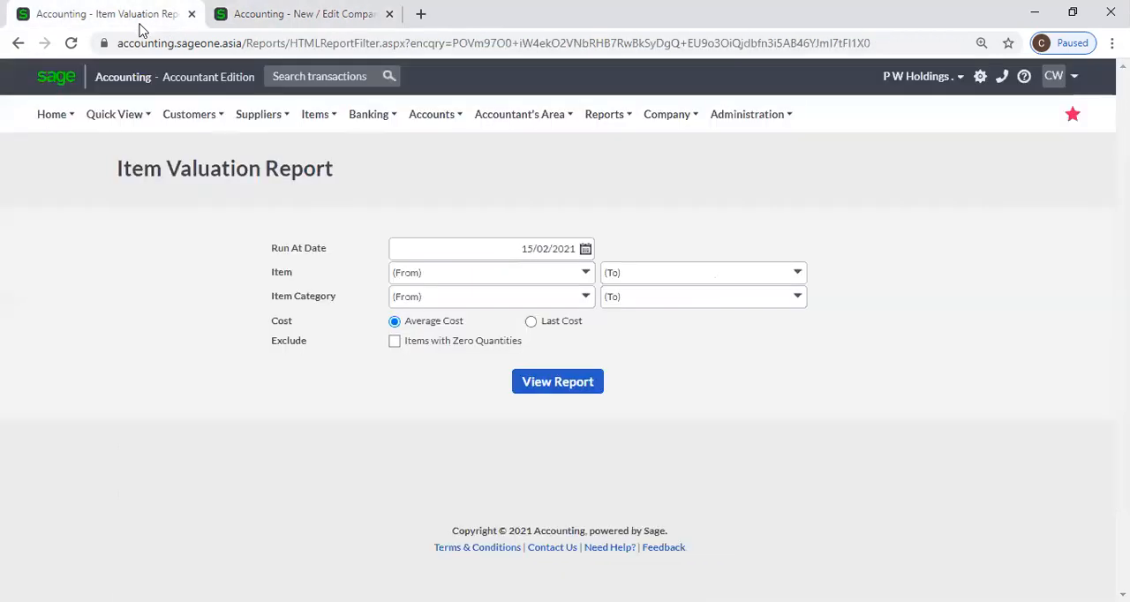
{"action": "mouse_move", "coordinate": [344, 228]}
{"action": "mouse_move", "coordinate": [320, 113]}
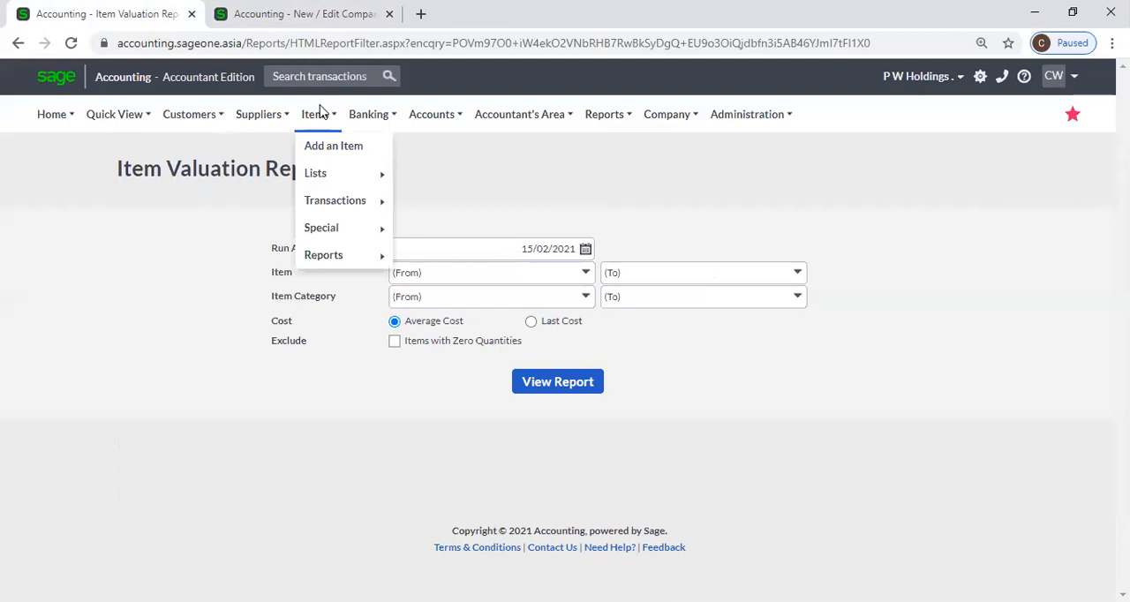
{"action": "mouse_move", "coordinate": [336, 193]}
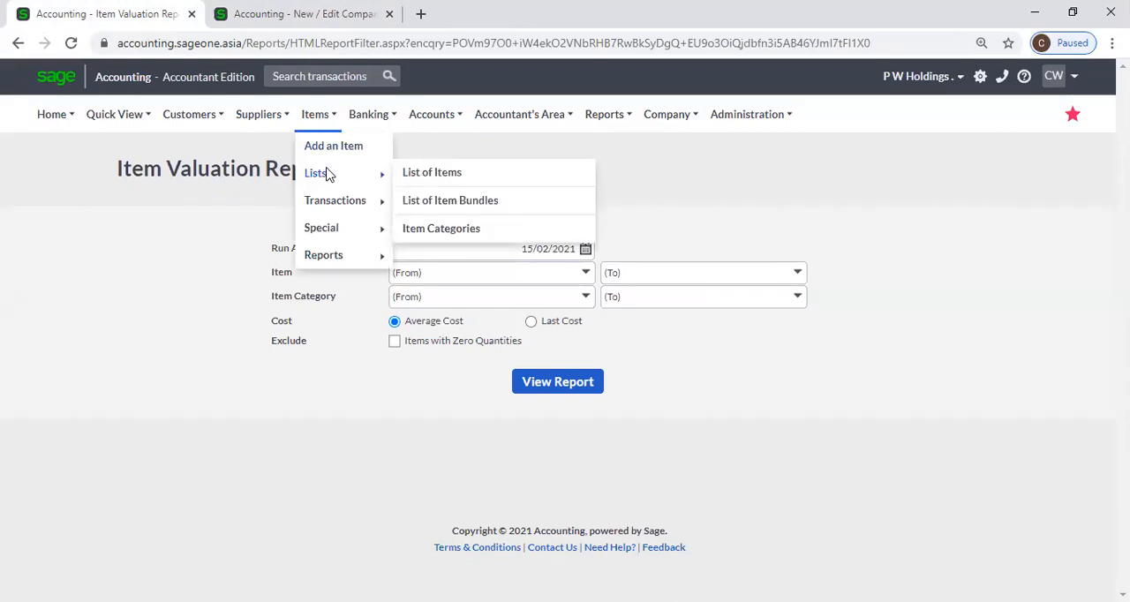
{"action": "left_click", "coordinate": [426, 180]}
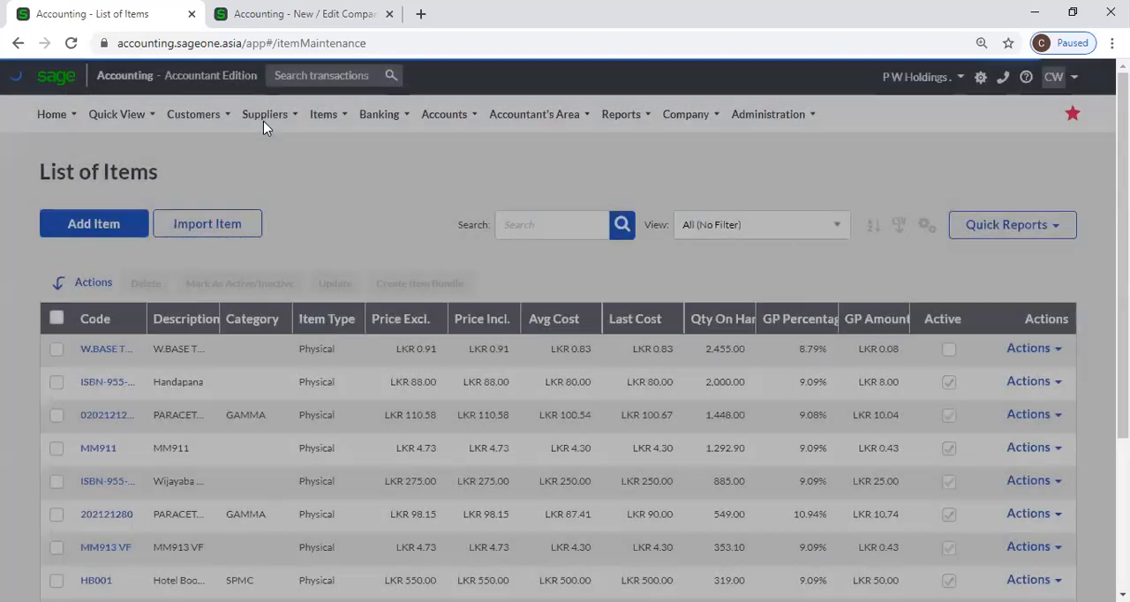
{"action": "left_click", "coordinate": [263, 117]}
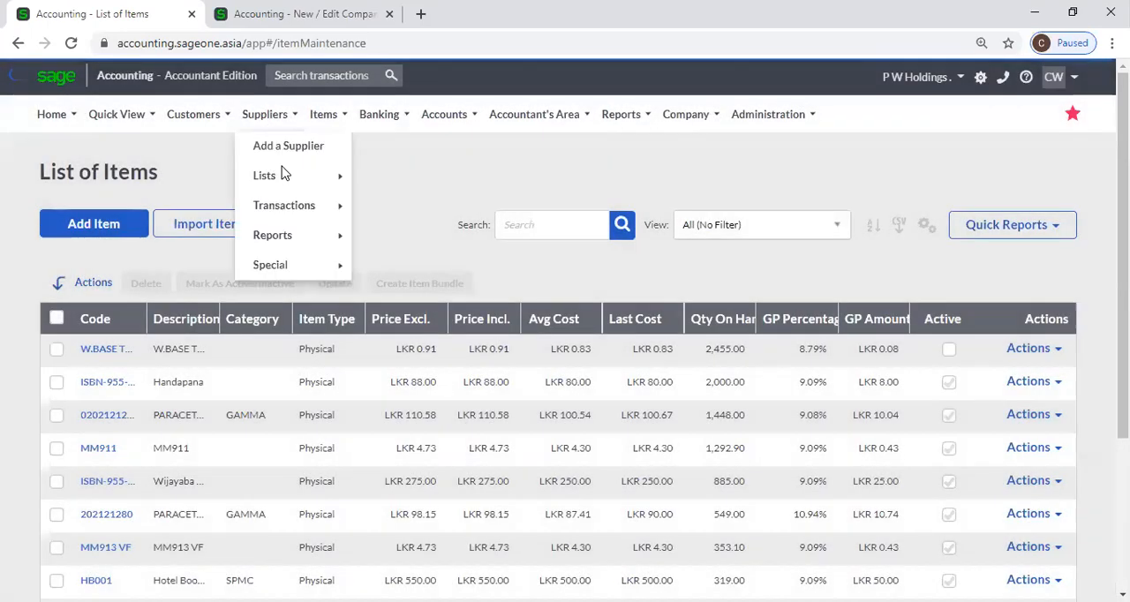
{"action": "mouse_move", "coordinate": [294, 217]}
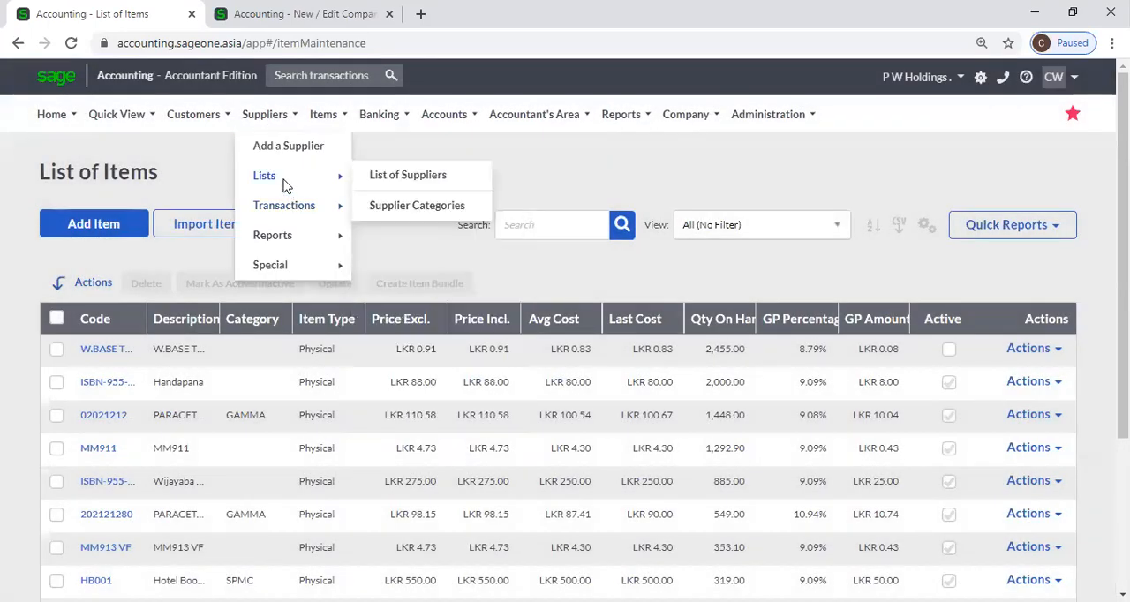
{"action": "mouse_move", "coordinate": [335, 184]}
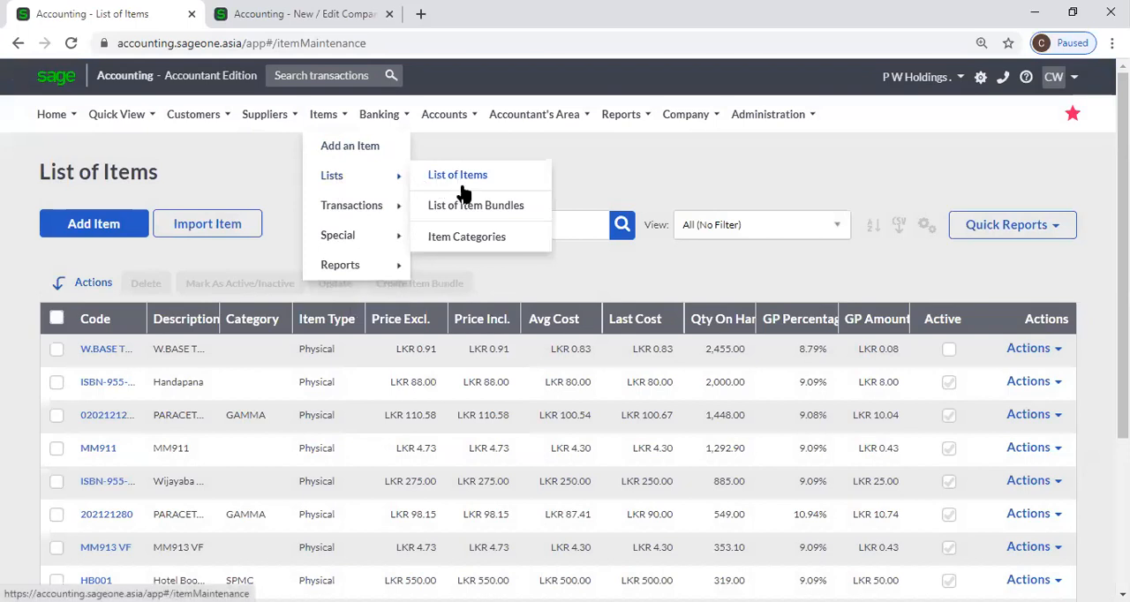
{"action": "left_click", "coordinate": [465, 236]}
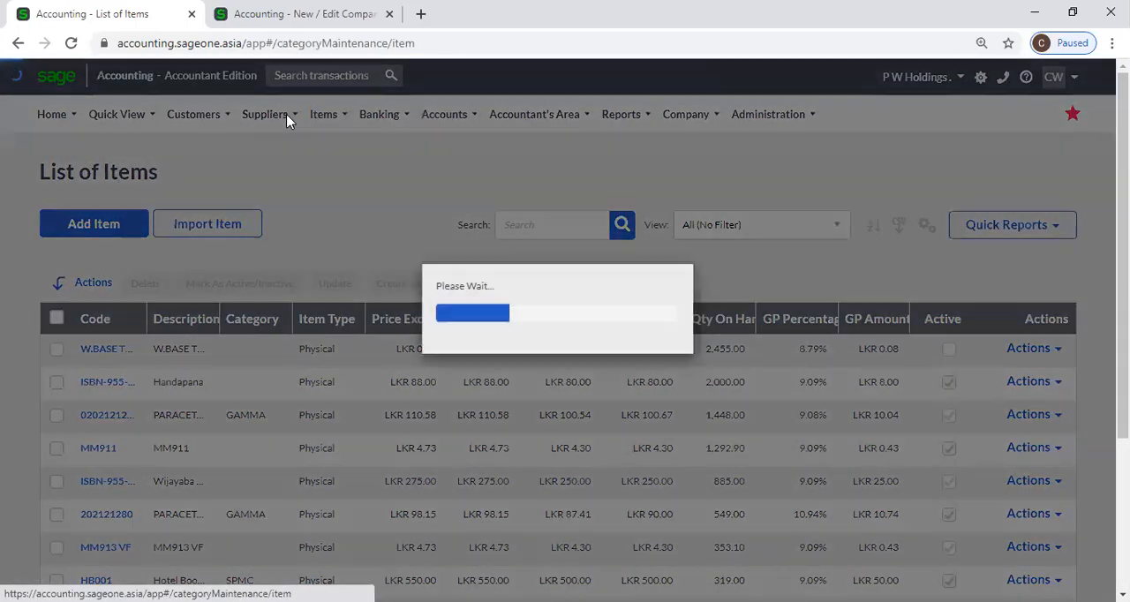
Open the COM001 computer bundle from the List of Item Bundles
{"action": "mouse_move", "coordinate": [326, 116]}
{"action": "mouse_move", "coordinate": [342, 174]}
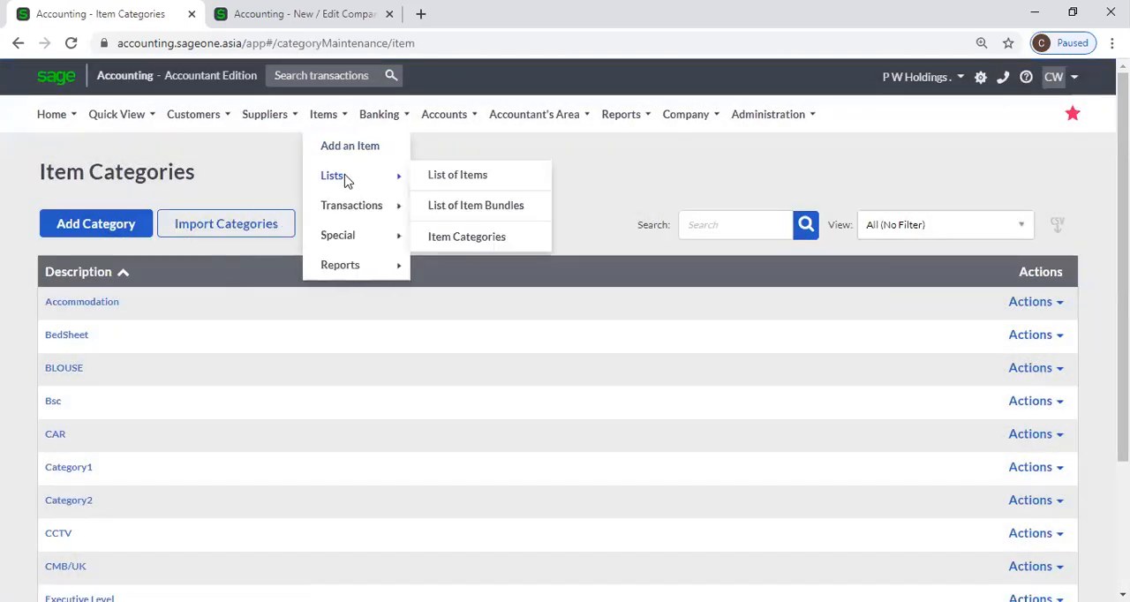
{"action": "left_click", "coordinate": [454, 210]}
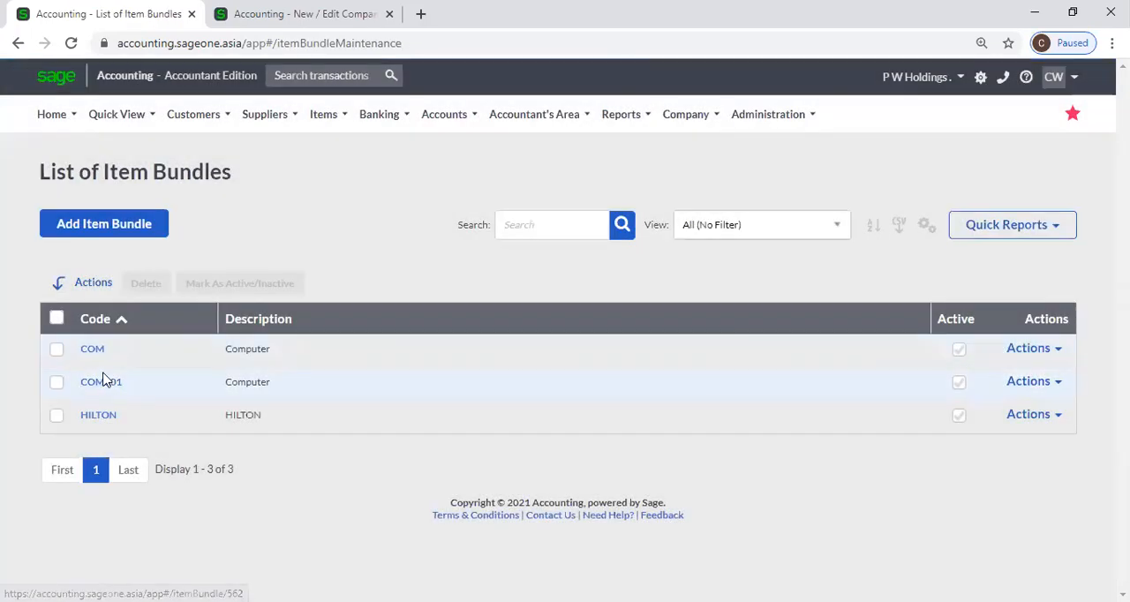
{"action": "left_click", "coordinate": [106, 383]}
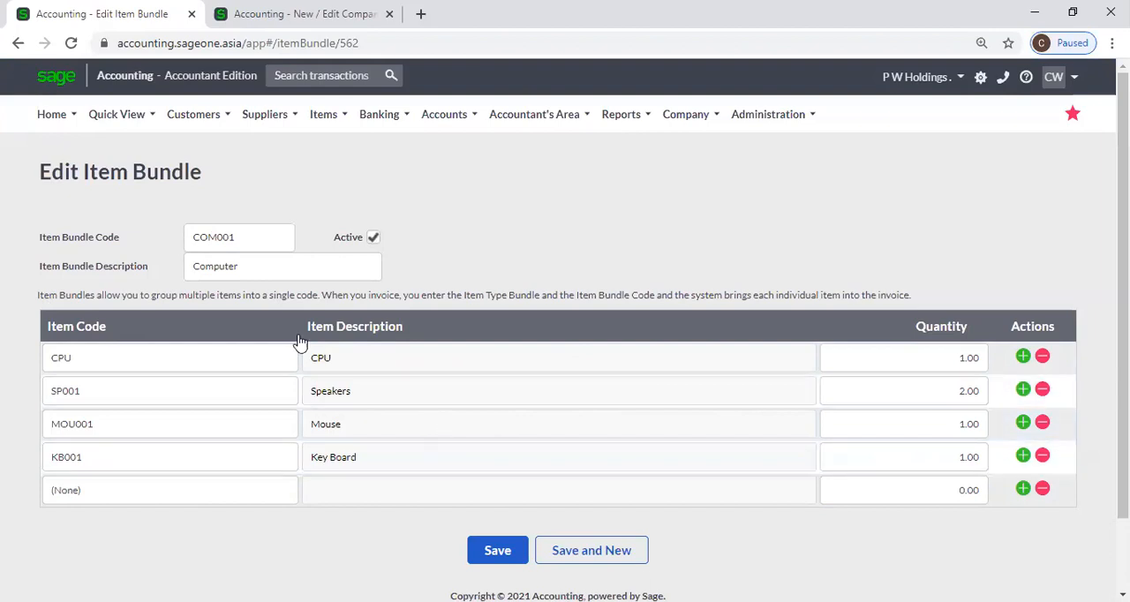
Duplicate the item bundle's browser tab and open a new customer quote to check its default line type
{"action": "right_click", "coordinate": [62, 21]}
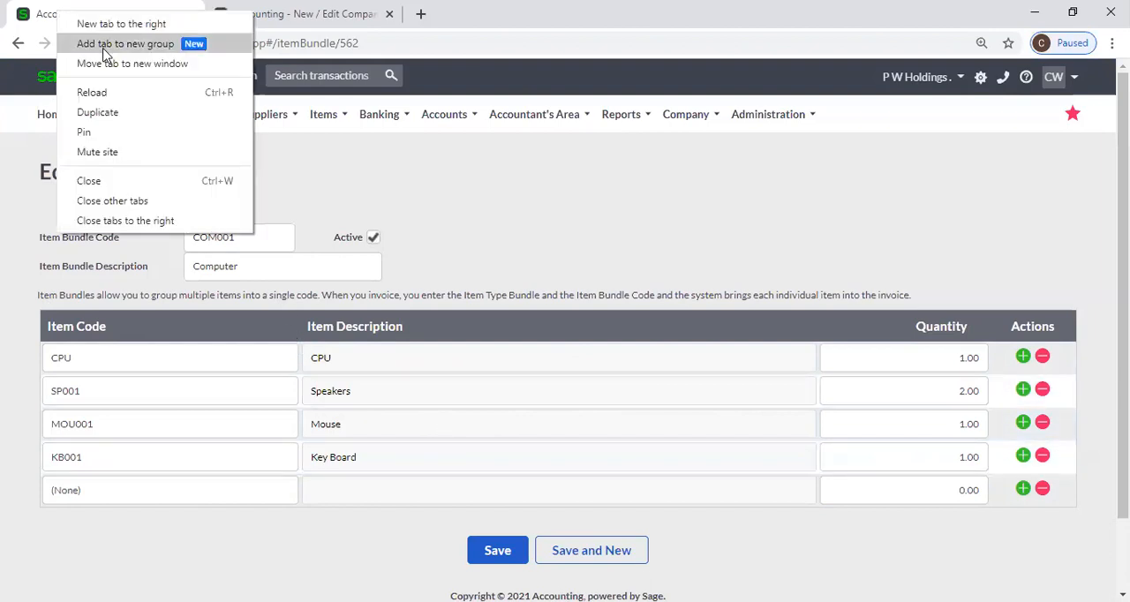
{"action": "left_click", "coordinate": [97, 112]}
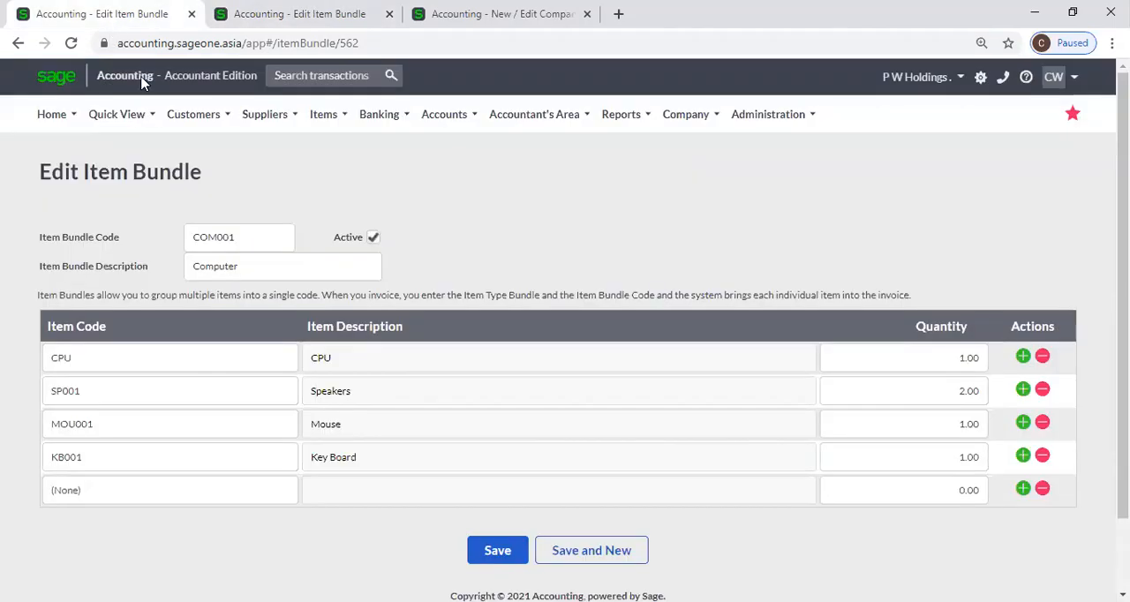
{"action": "left_click", "coordinate": [193, 114]}
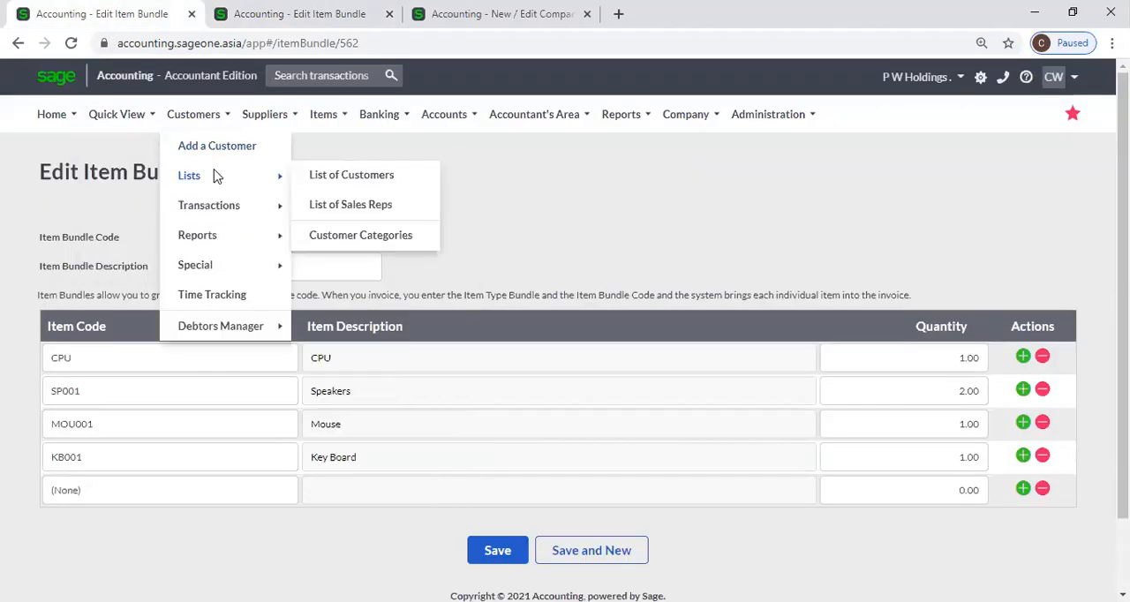
{"action": "mouse_move", "coordinate": [295, 214]}
{"action": "left_click", "coordinate": [337, 208]}
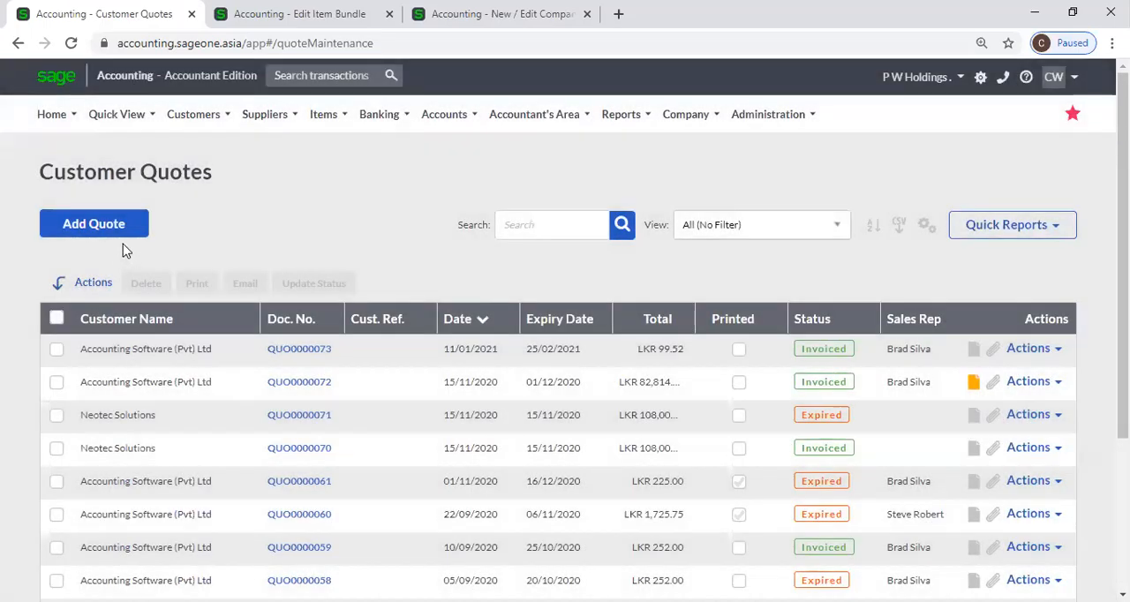
{"action": "left_click", "coordinate": [120, 240]}
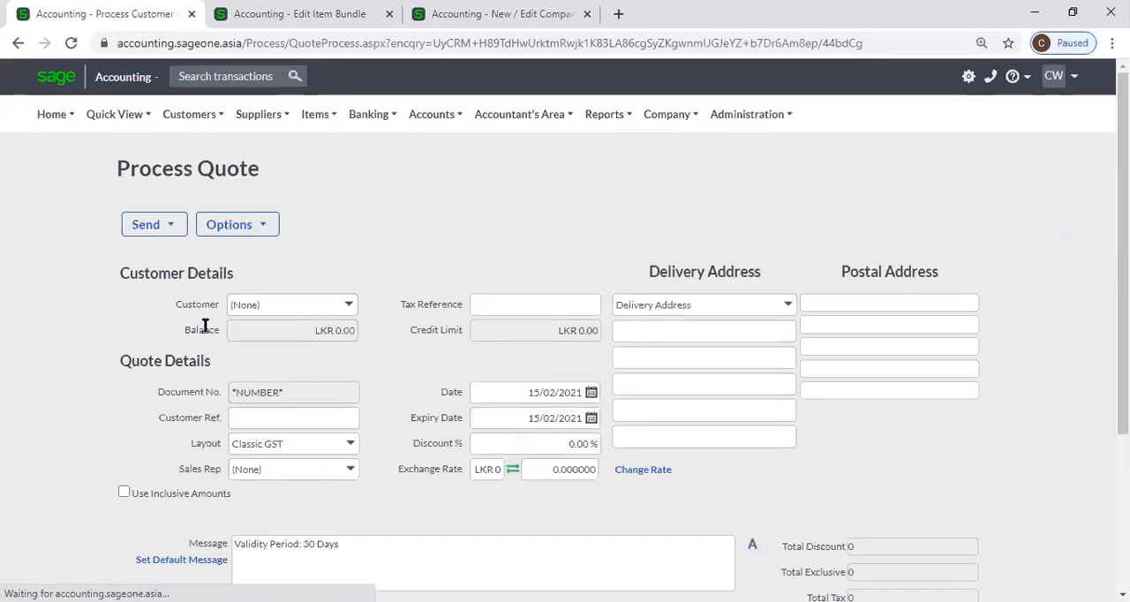
{"action": "scroll", "coordinate": [210, 338], "scroll_direction": "down", "scroll_amount": 1}
{"action": "scroll", "coordinate": [210, 338], "scroll_direction": "down", "scroll_amount": 1}
{"action": "left_click", "coordinate": [229, 59]}
{"action": "scroll", "coordinate": [870, 176], "scroll_direction": "up", "scroll_amount": 2}
Turn off Use Account as default document line type selection in the Customer and Supplier Settings and save the company settings
{"action": "mouse_move", "coordinate": [676, 121]}
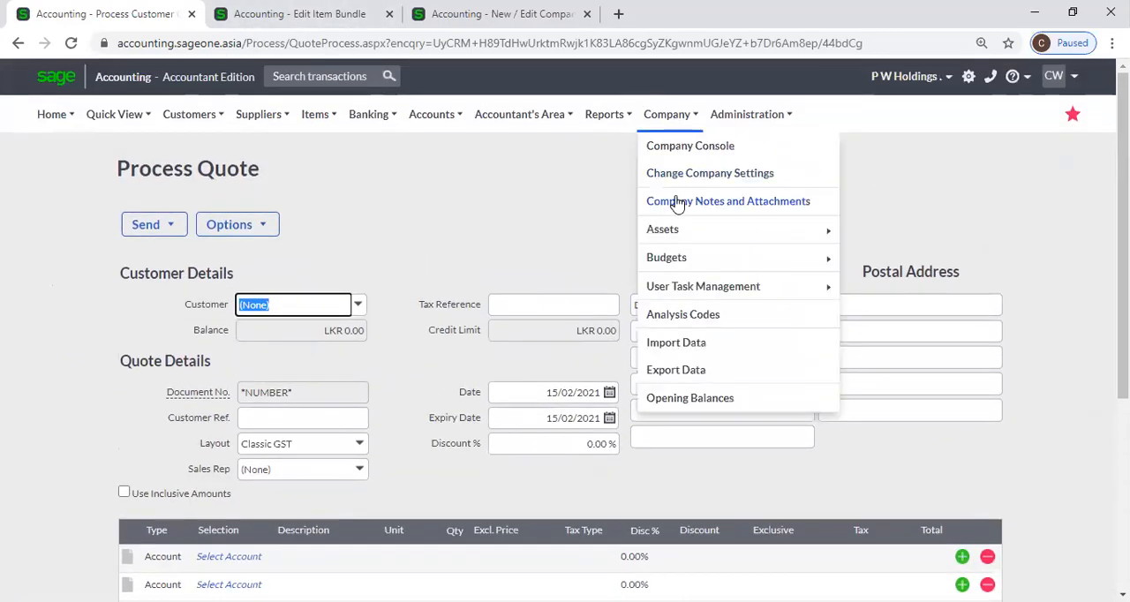
{"action": "left_click", "coordinate": [673, 176]}
{"action": "left_click", "coordinate": [672, 176]}
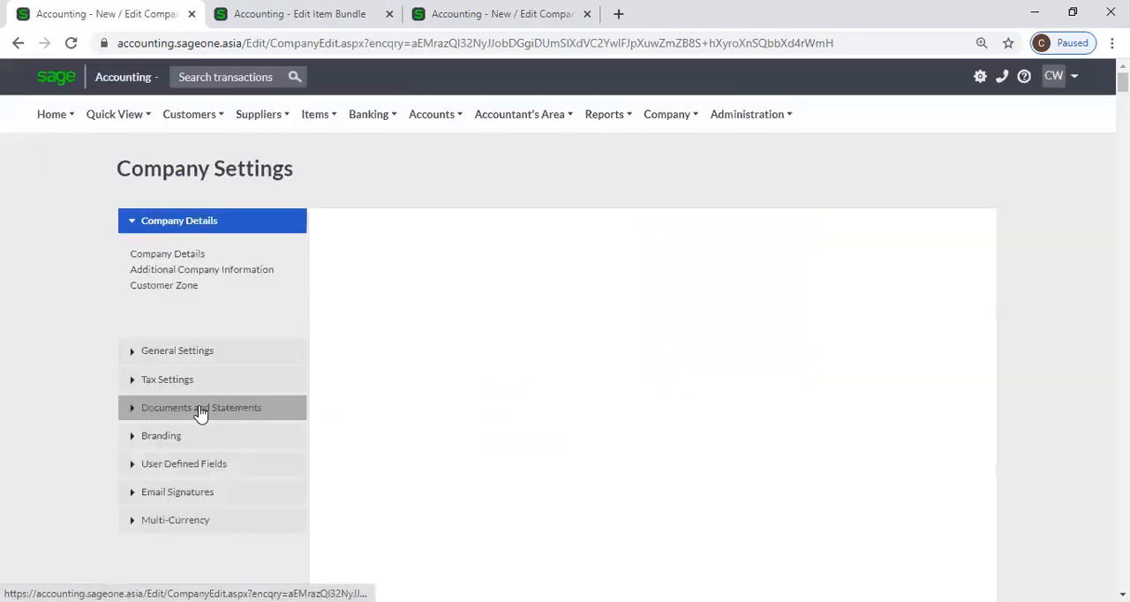
{"action": "left_click", "coordinate": [201, 409]}
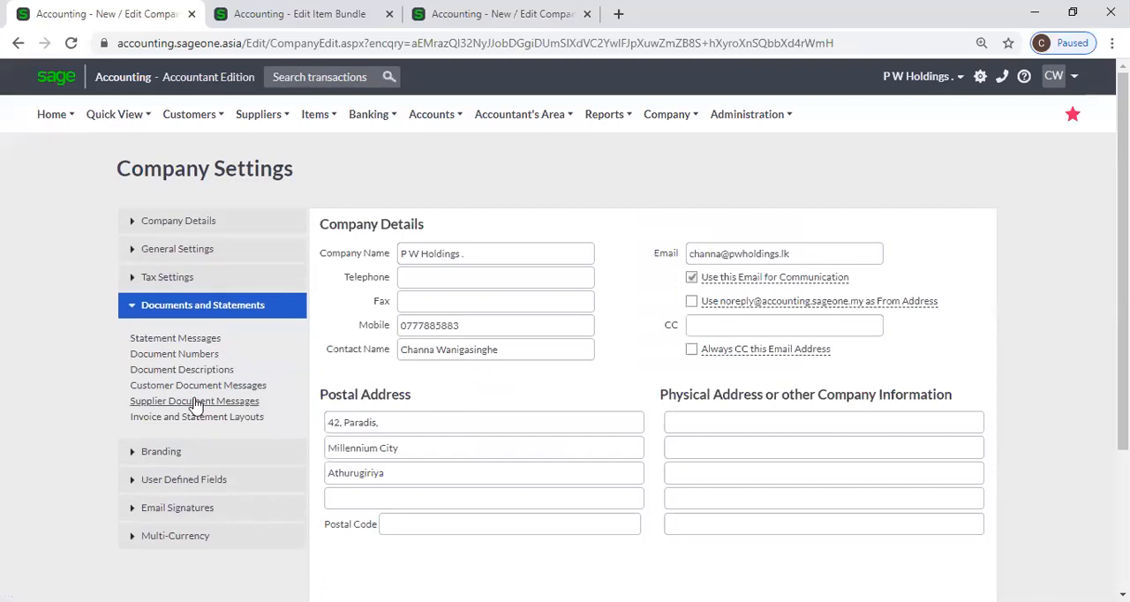
{"action": "left_click", "coordinate": [194, 251]}
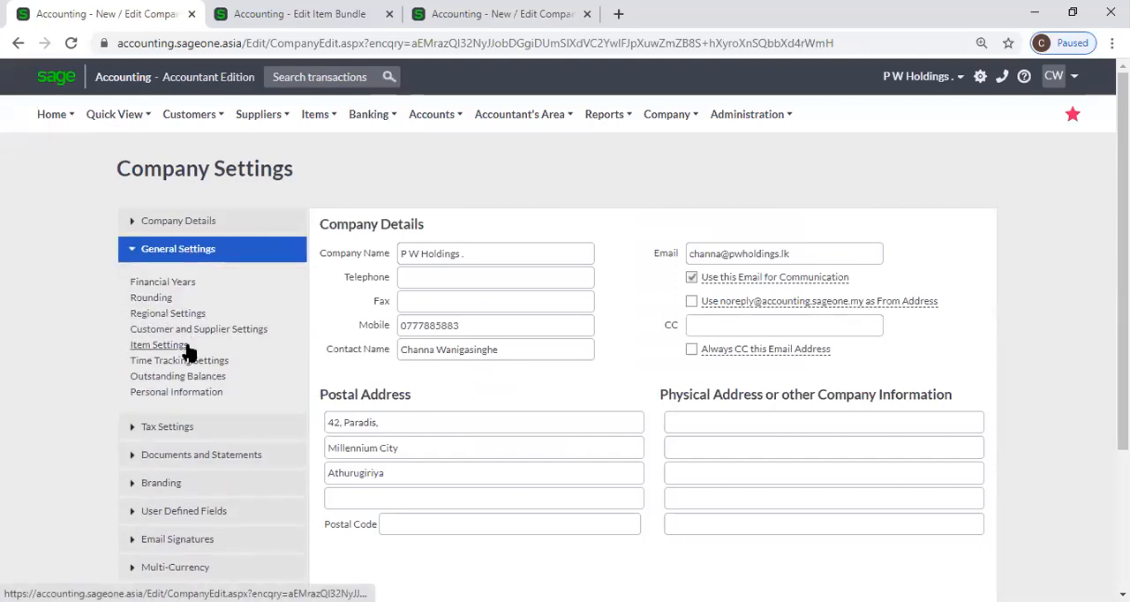
{"action": "left_click", "coordinate": [186, 347]}
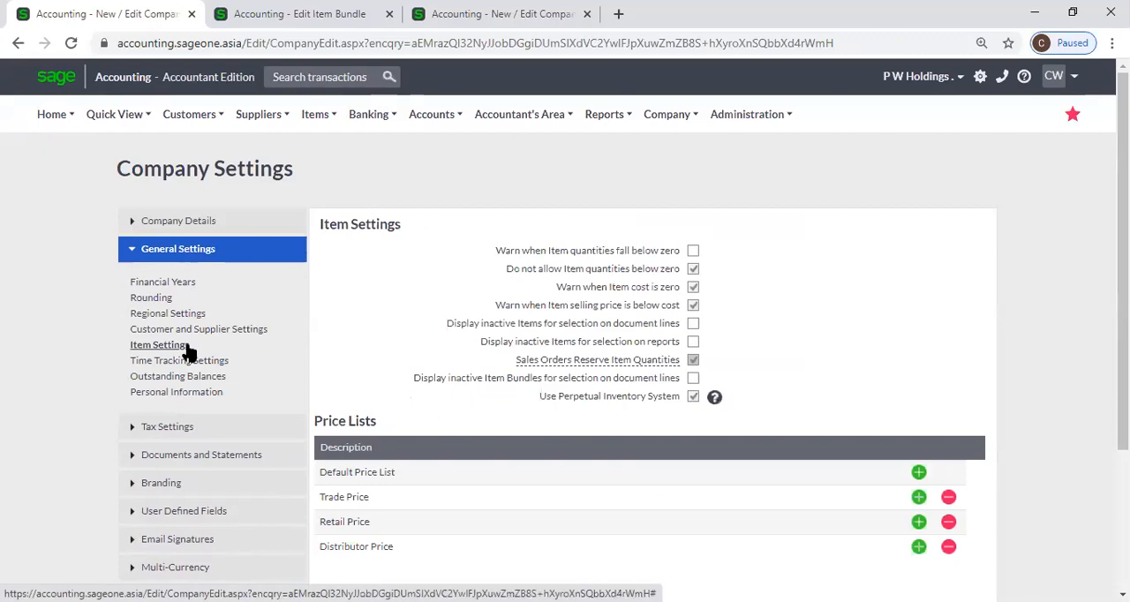
{"action": "left_click", "coordinate": [187, 331]}
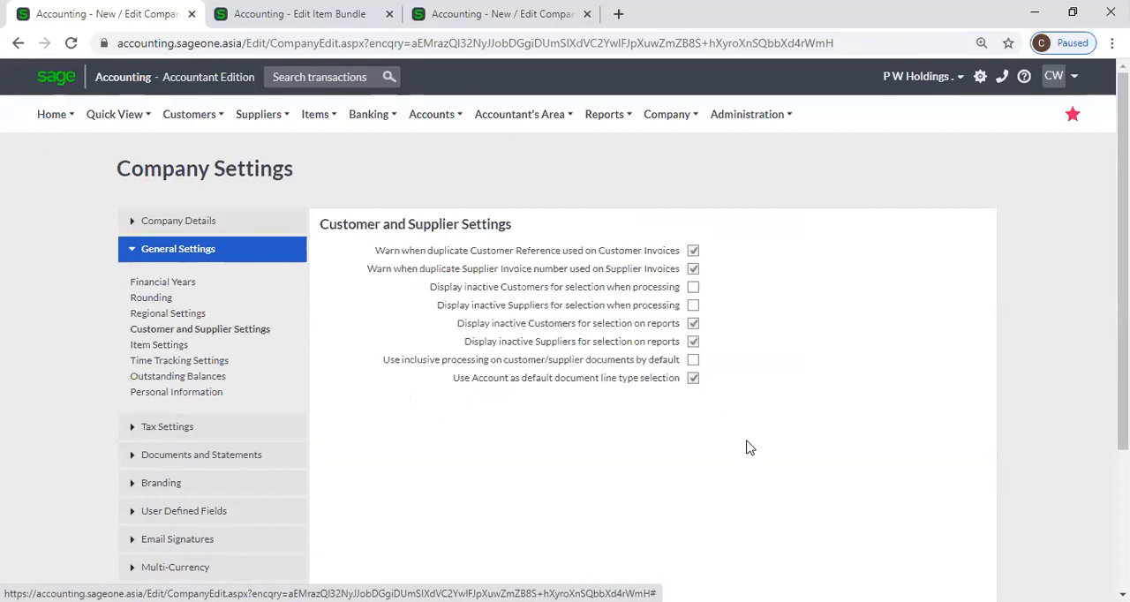
{"action": "left_click", "coordinate": [693, 377]}
{"action": "scroll", "coordinate": [643, 409], "scroll_direction": "down", "scroll_amount": 3}
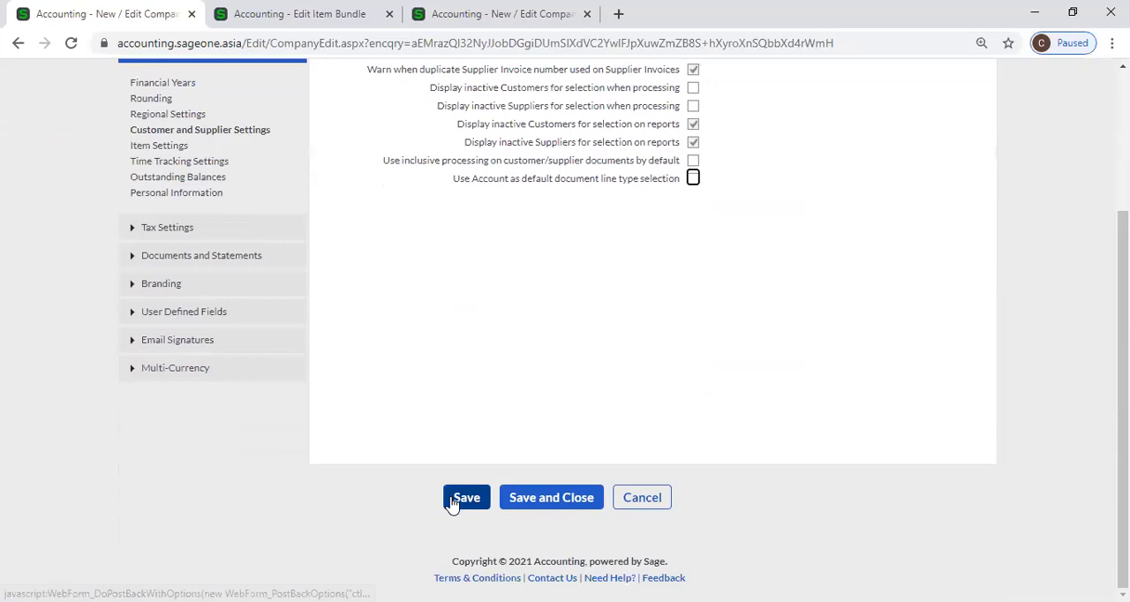
{"action": "left_click", "coordinate": [463, 499]}
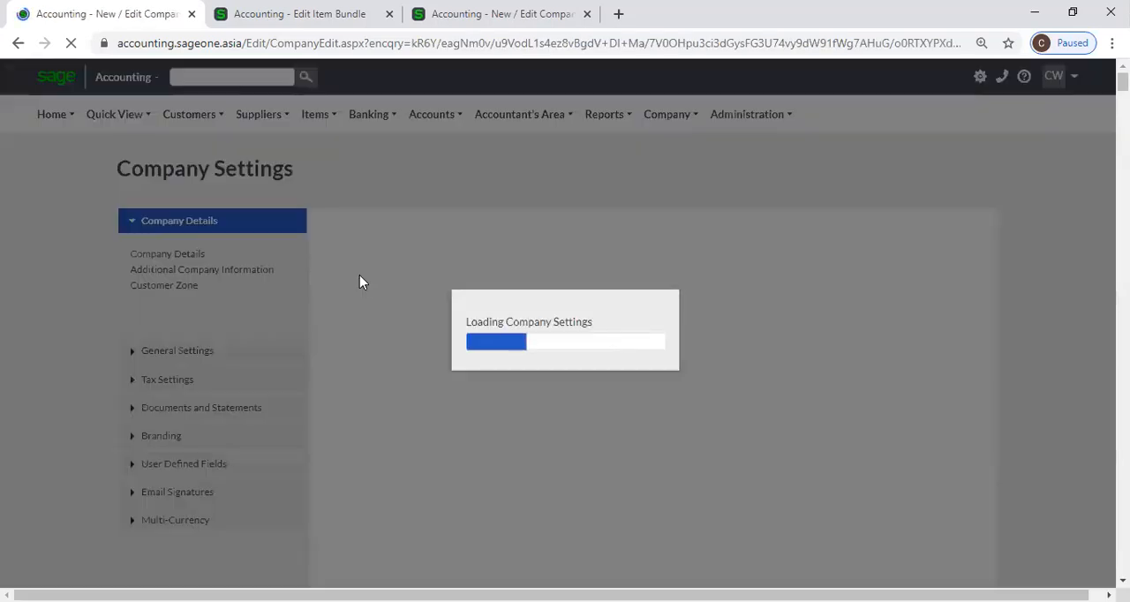
Open another new customer quote and check the default line type under the saved setting
{"action": "left_click", "coordinate": [186, 114]}
{"action": "mouse_move", "coordinate": [179, 203]}
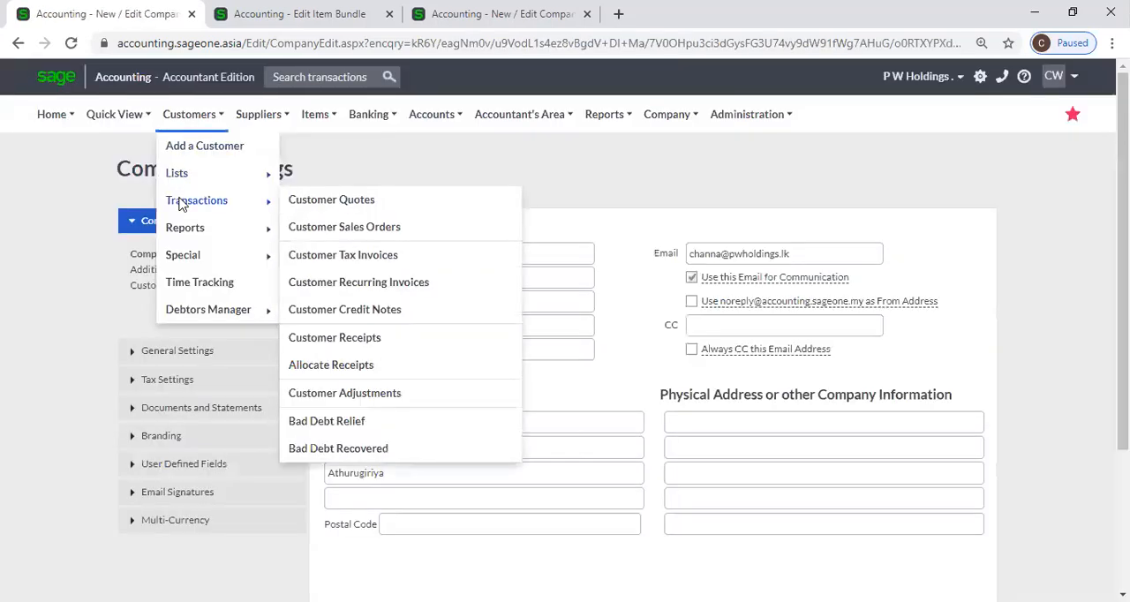
{"action": "left_click", "coordinate": [391, 208]}
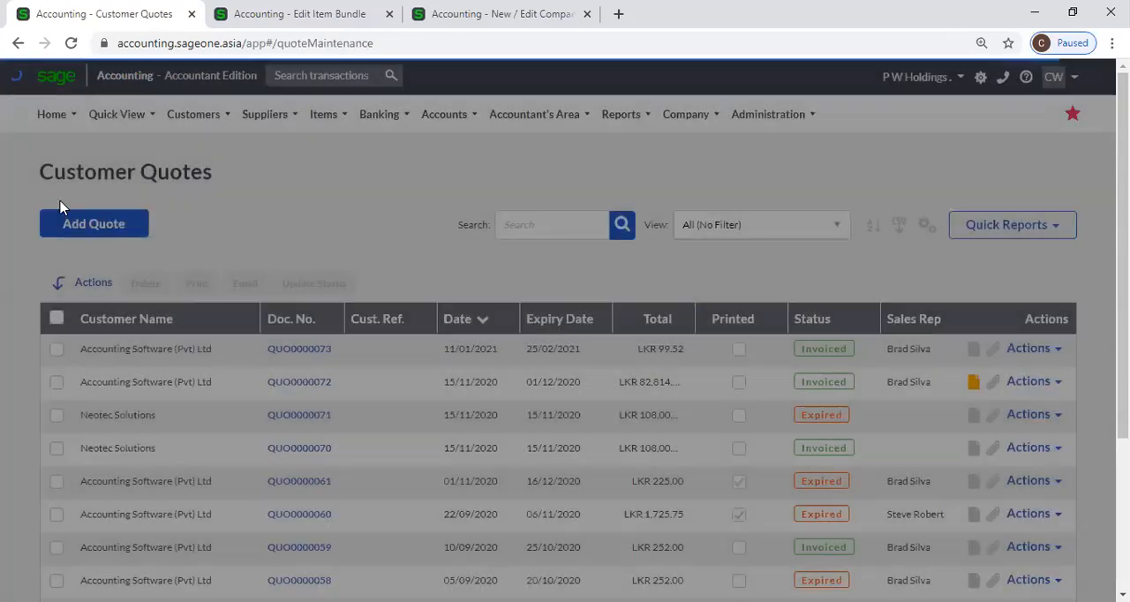
{"action": "left_click", "coordinate": [74, 223]}
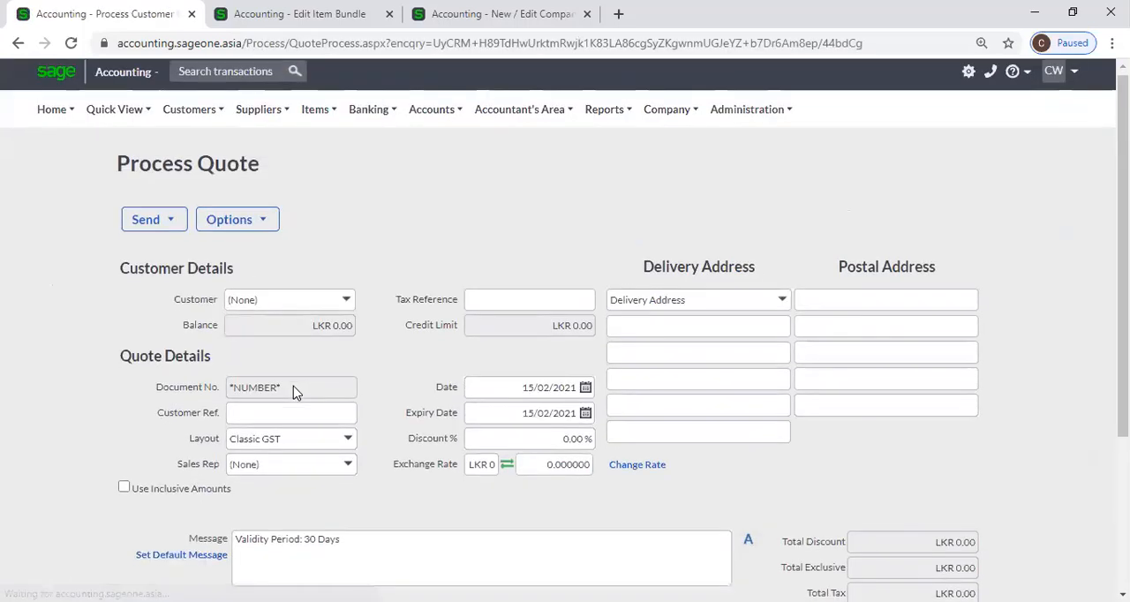
{"action": "scroll", "coordinate": [265, 396], "scroll_direction": "down", "scroll_amount": 3}
{"action": "left_click", "coordinate": [222, 325]}
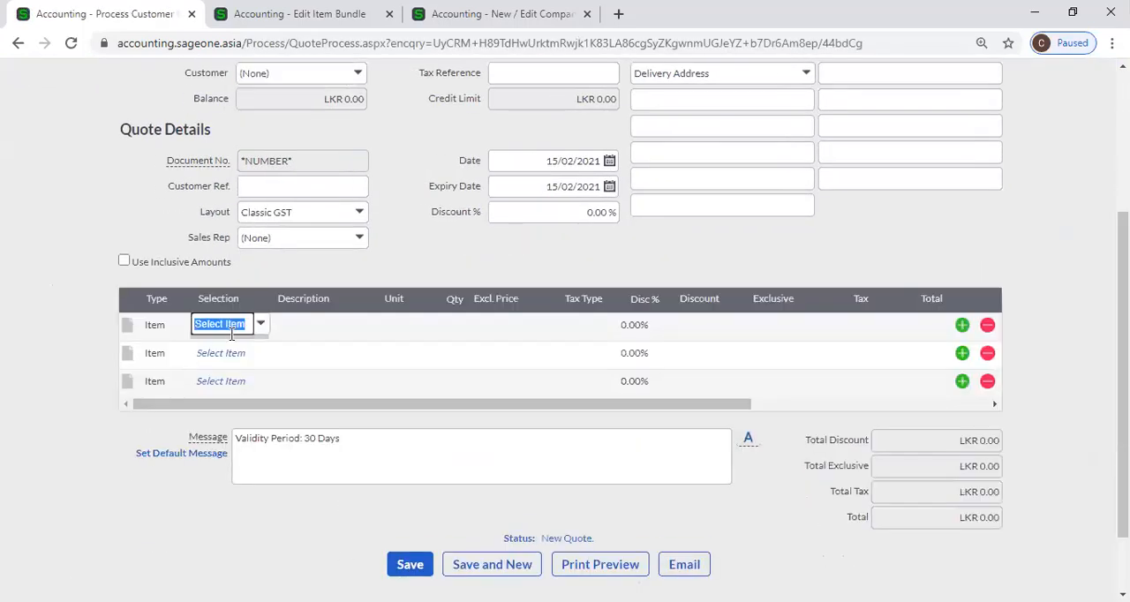
Set the quote's first line type to Bundle and select the COM001 - Computer bundle
{"action": "left_click", "coordinate": [158, 325]}
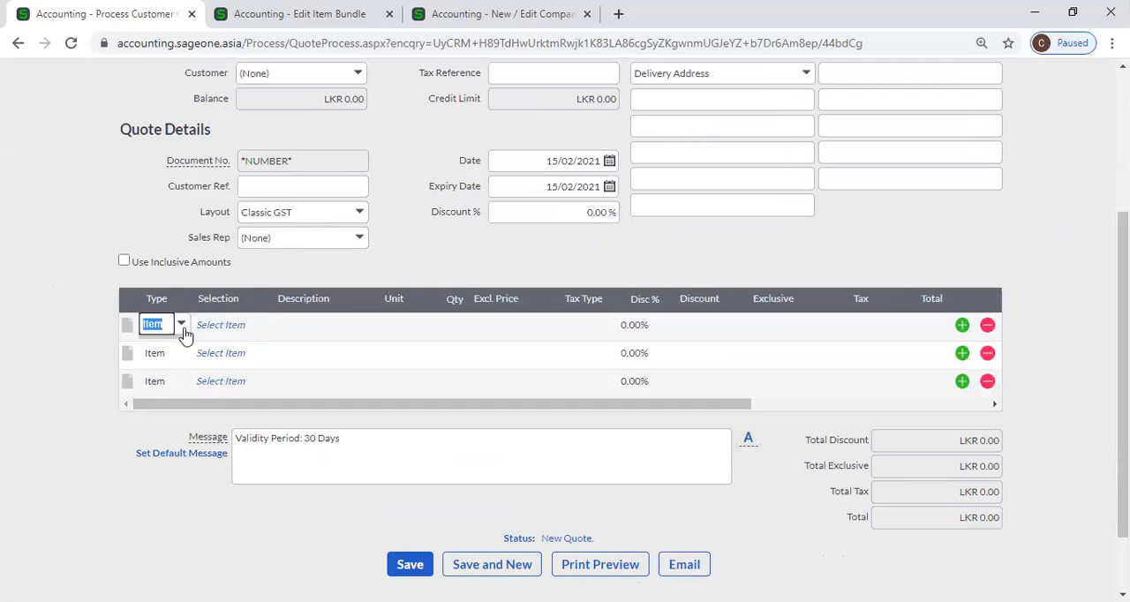
{"action": "left_click", "coordinate": [181, 325]}
{"action": "left_click", "coordinate": [176, 404]}
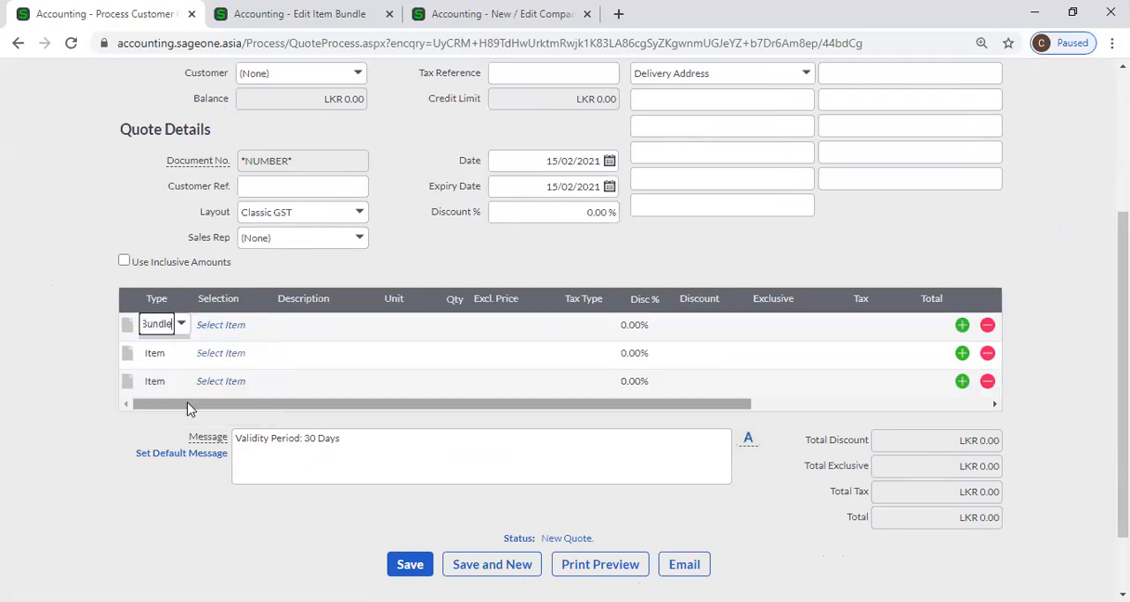
{"action": "left_click", "coordinate": [222, 326]}
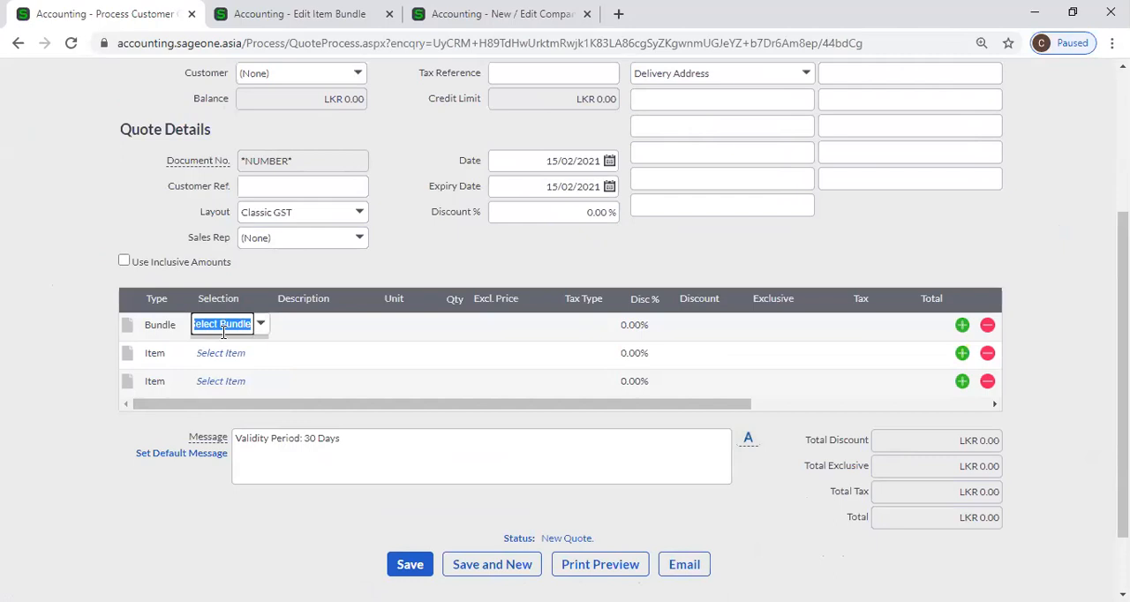
{"action": "type", "text": "c"}
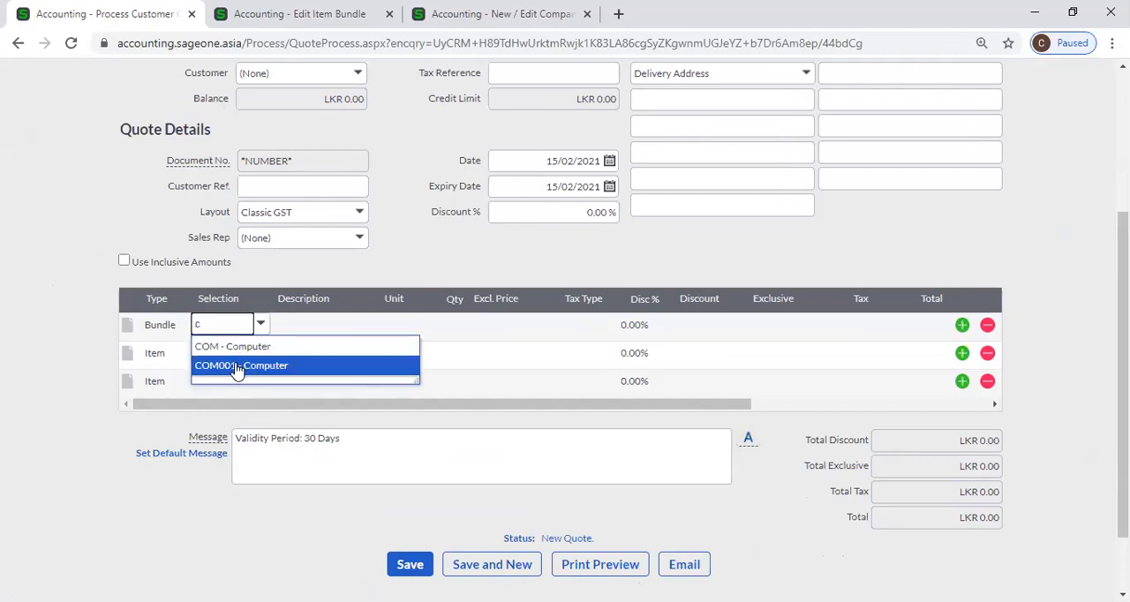
{"action": "left_click", "coordinate": [238, 366]}
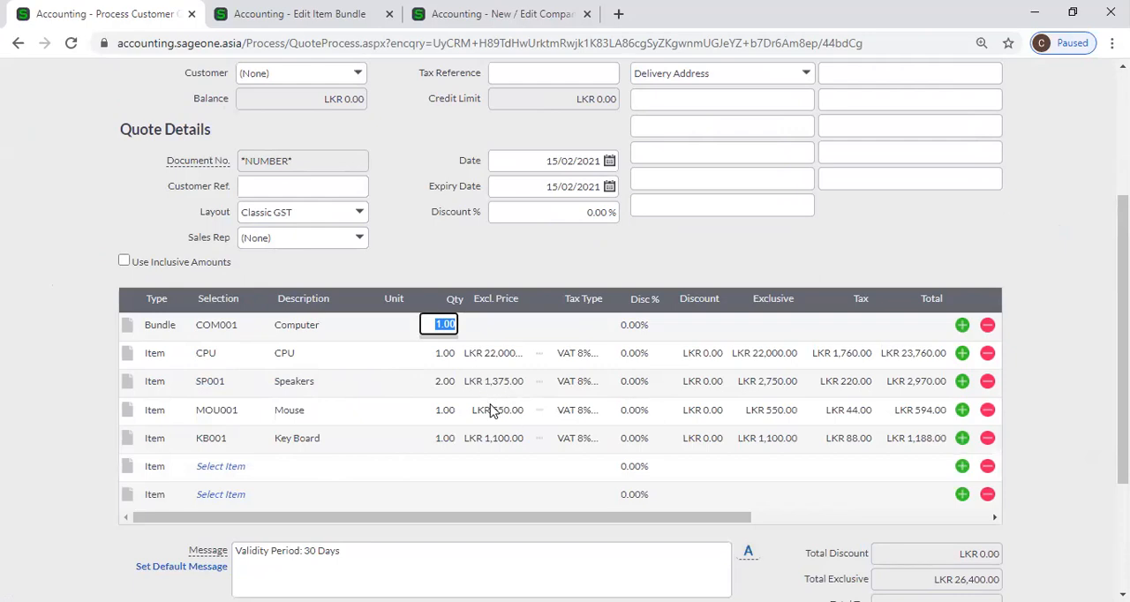
Compare the quote's bundle lines with the COM001 bundle definition and close the quote without saving
{"action": "left_click", "coordinate": [233, 329]}
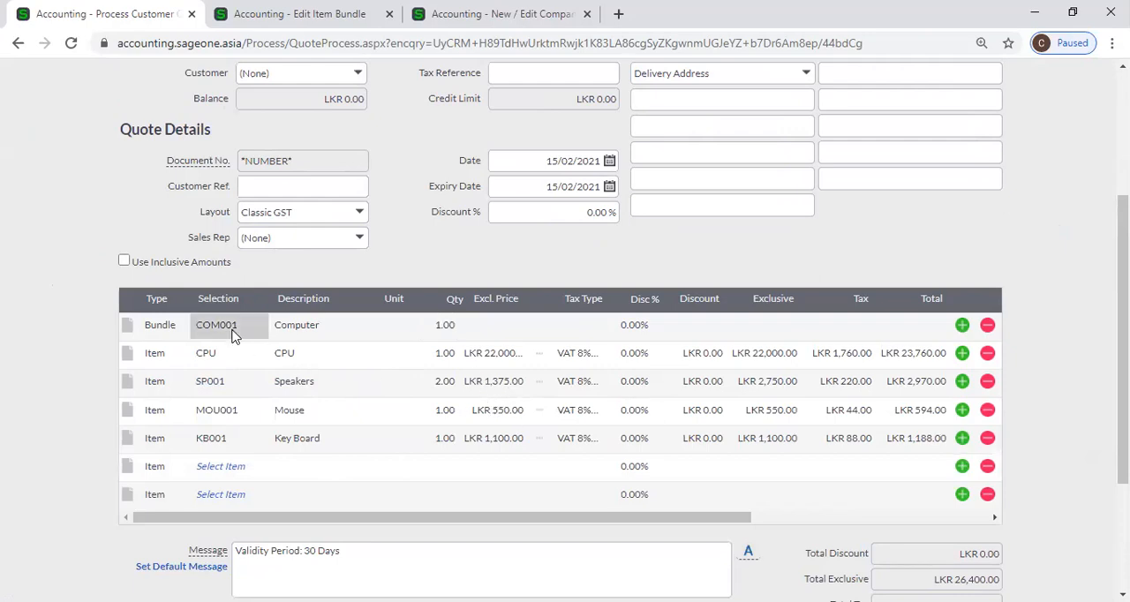
{"action": "left_click", "coordinate": [323, 366]}
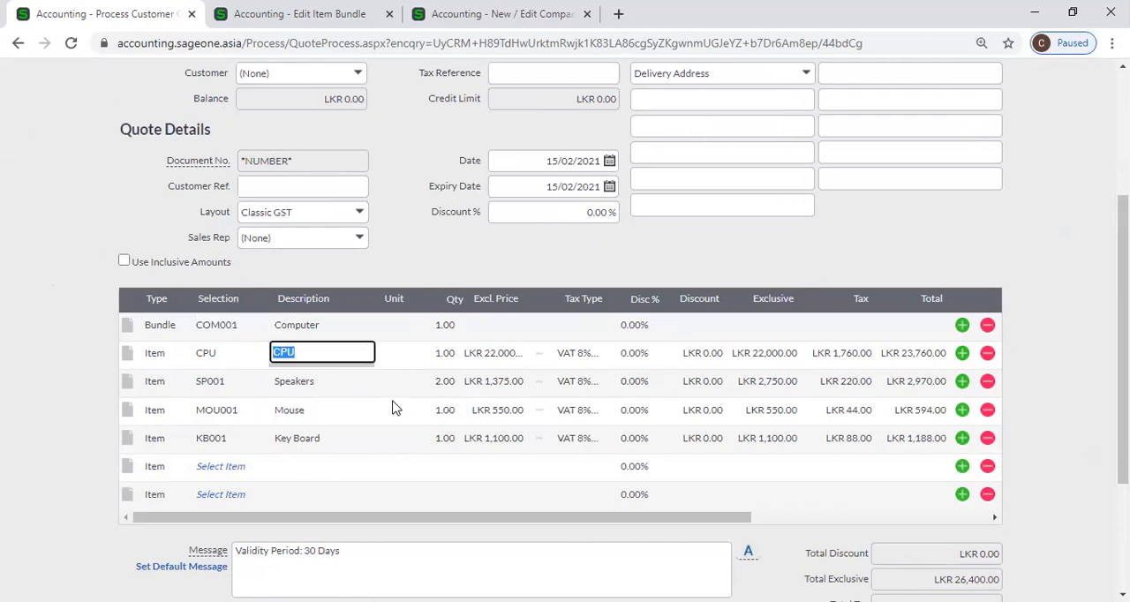
{"action": "scroll", "coordinate": [382, 399], "scroll_direction": "up", "scroll_amount": 5}
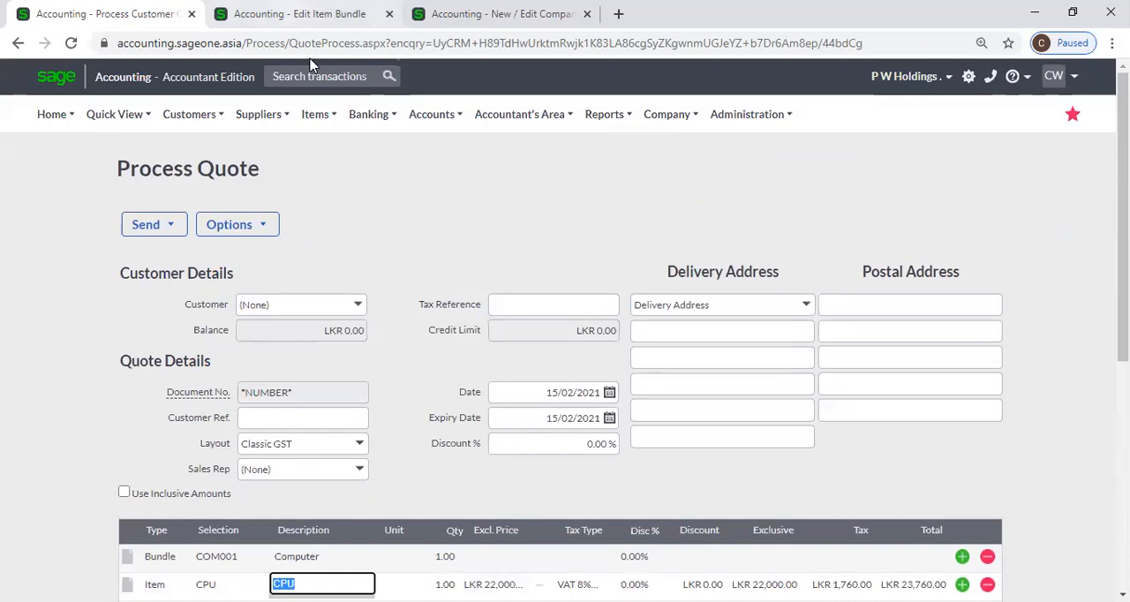
{"action": "left_click", "coordinate": [300, 14]}
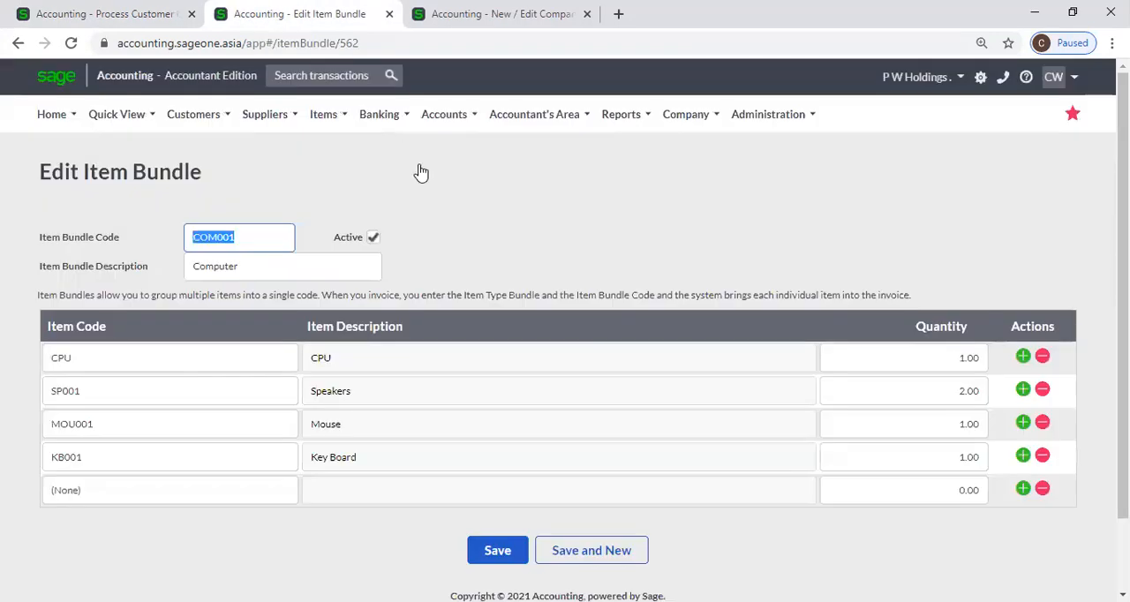
{"action": "left_click", "coordinate": [415, 23]}
{"action": "left_click", "coordinate": [190, 15]}
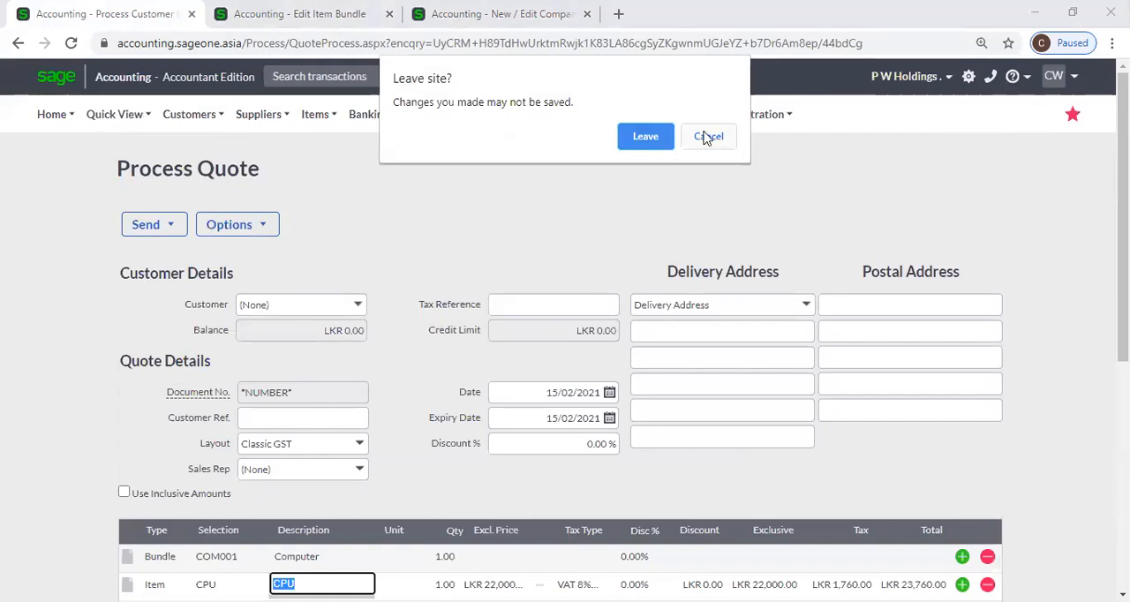
{"action": "left_click", "coordinate": [655, 137]}
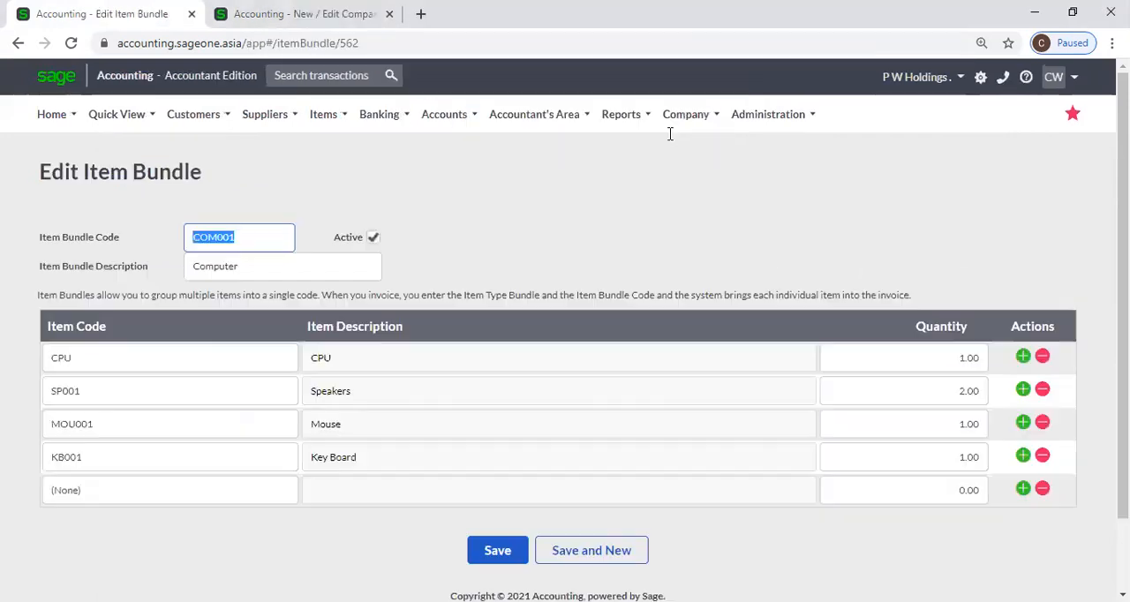
Review the inactive Item Bundles and Use Perpetual Inventory System options in Item Settings and return to the item bundle
{"action": "left_click", "coordinate": [300, 14]}
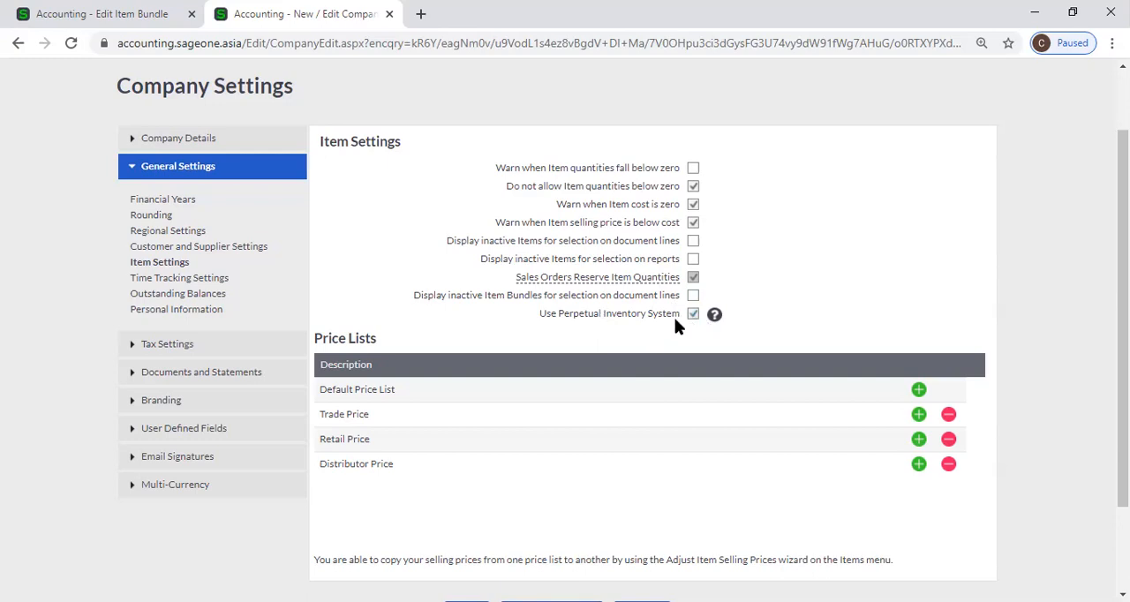
{"action": "left_click", "coordinate": [97, 14]}
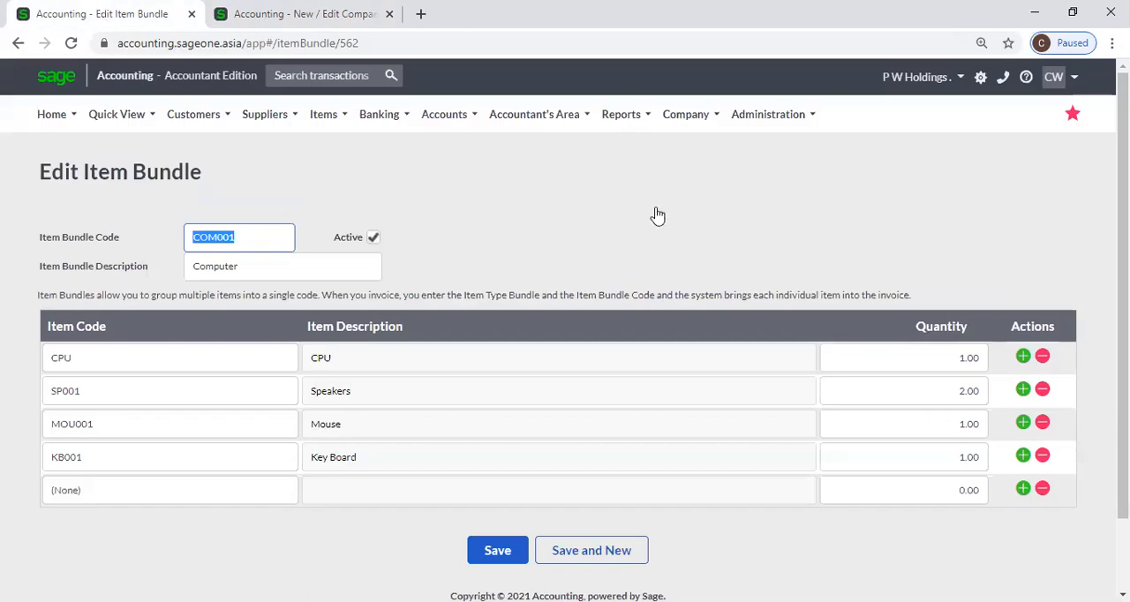
Open My Profile and review the billing information and the licences of the current package
{"action": "mouse_move", "coordinate": [767, 126]}
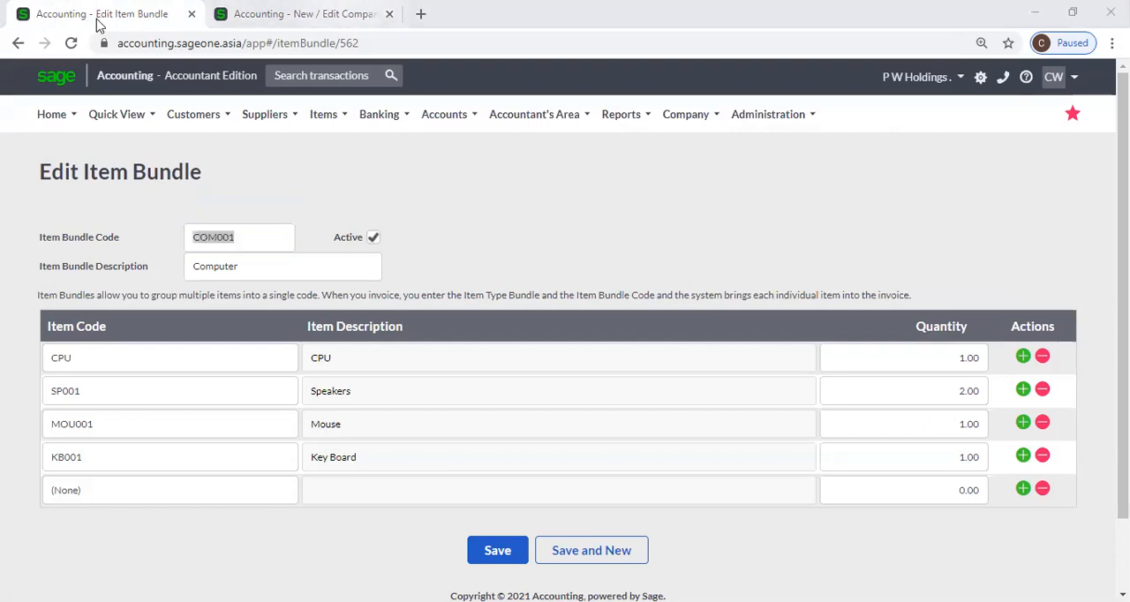
{"action": "left_click", "coordinate": [305, 14]}
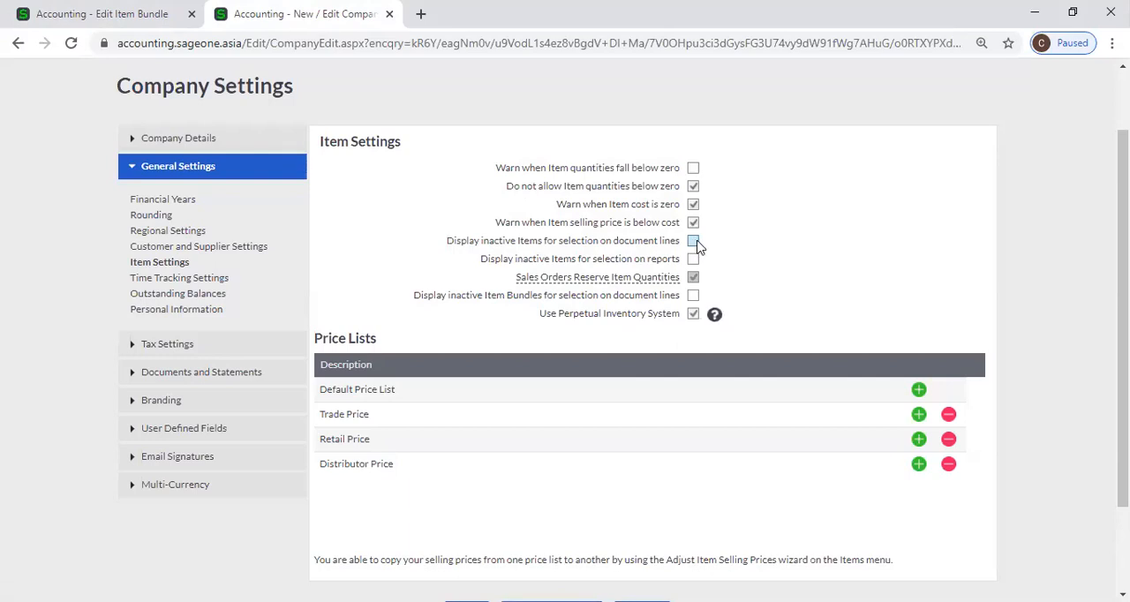
{"action": "left_click", "coordinate": [102, 14]}
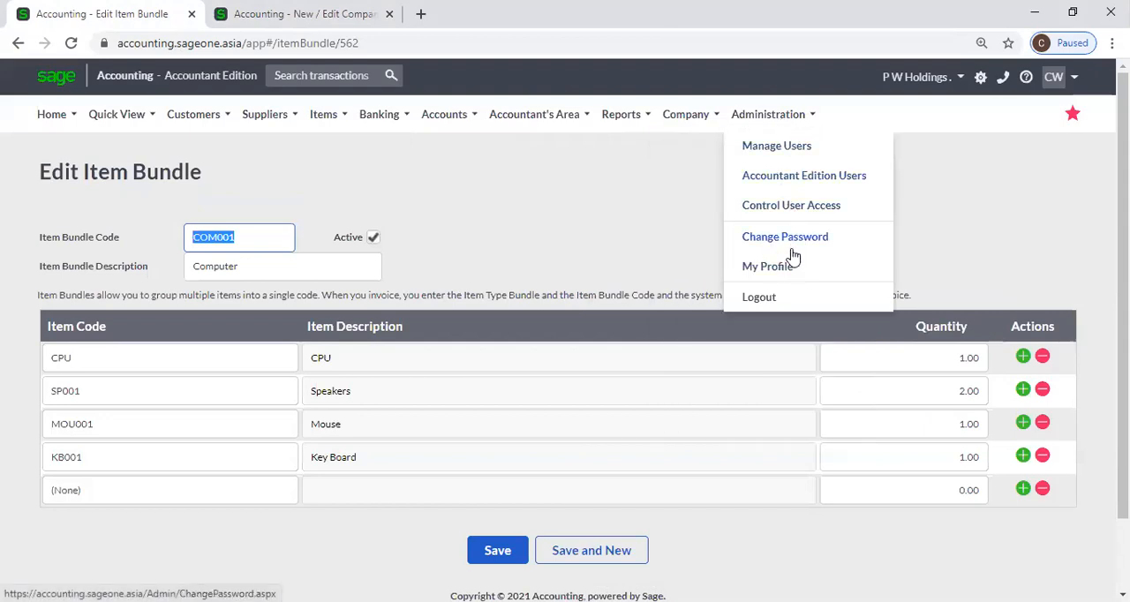
{"action": "left_click", "coordinate": [788, 265]}
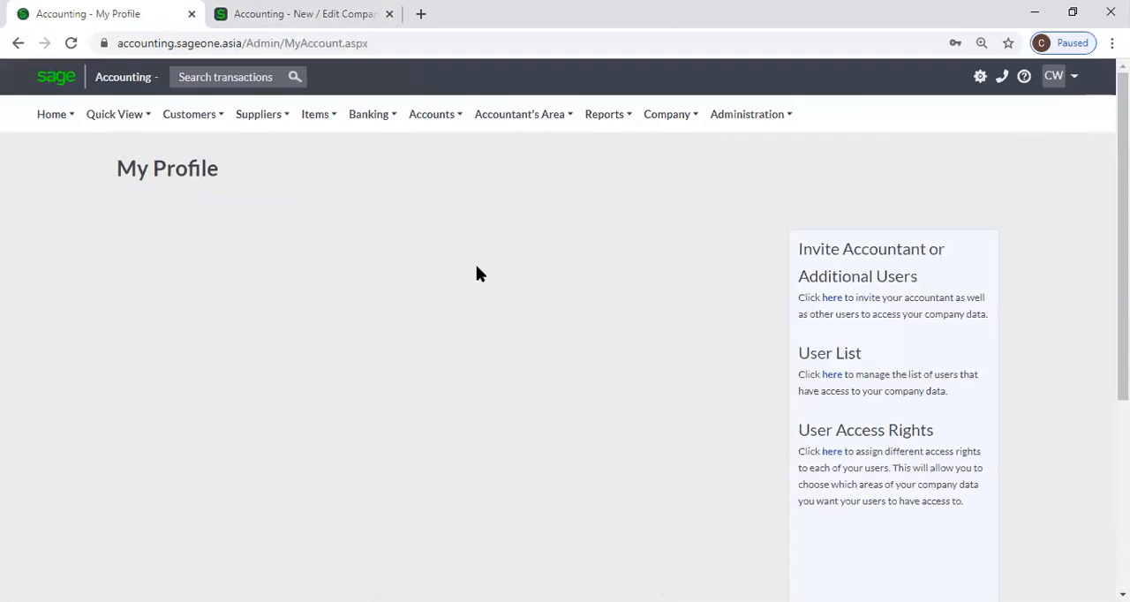
{"action": "scroll", "coordinate": [472, 287], "scroll_direction": "down", "scroll_amount": 1}
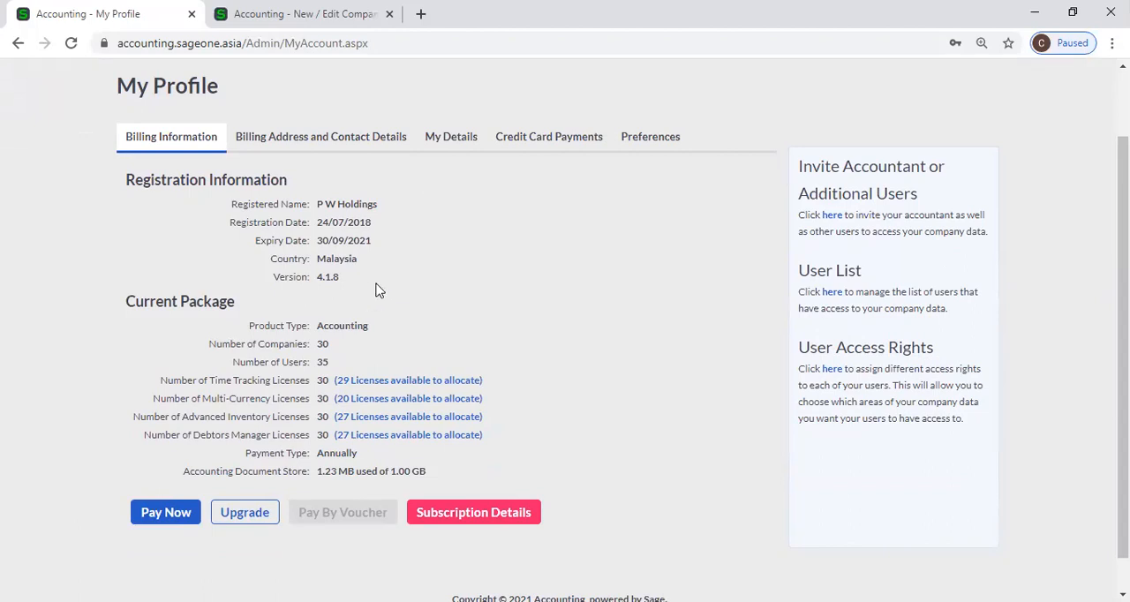
Review the Time Tracking Settings for inactive projects and timesheet lockdown, comparing them with the Lockdown Date under Financial Years
{"action": "left_click", "coordinate": [305, 15]}
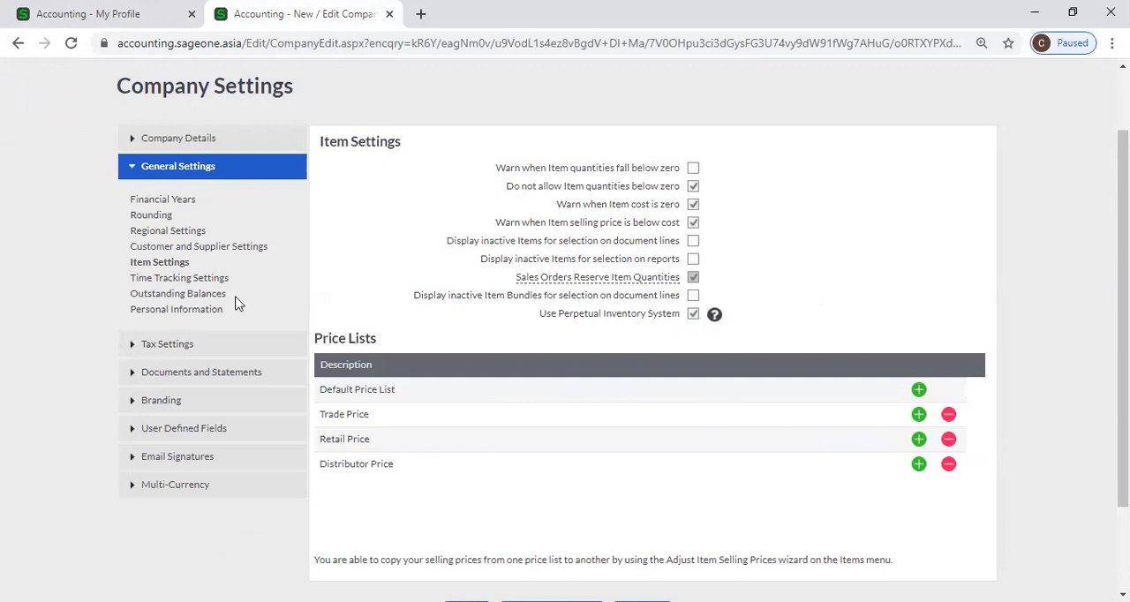
{"action": "left_click", "coordinate": [185, 281]}
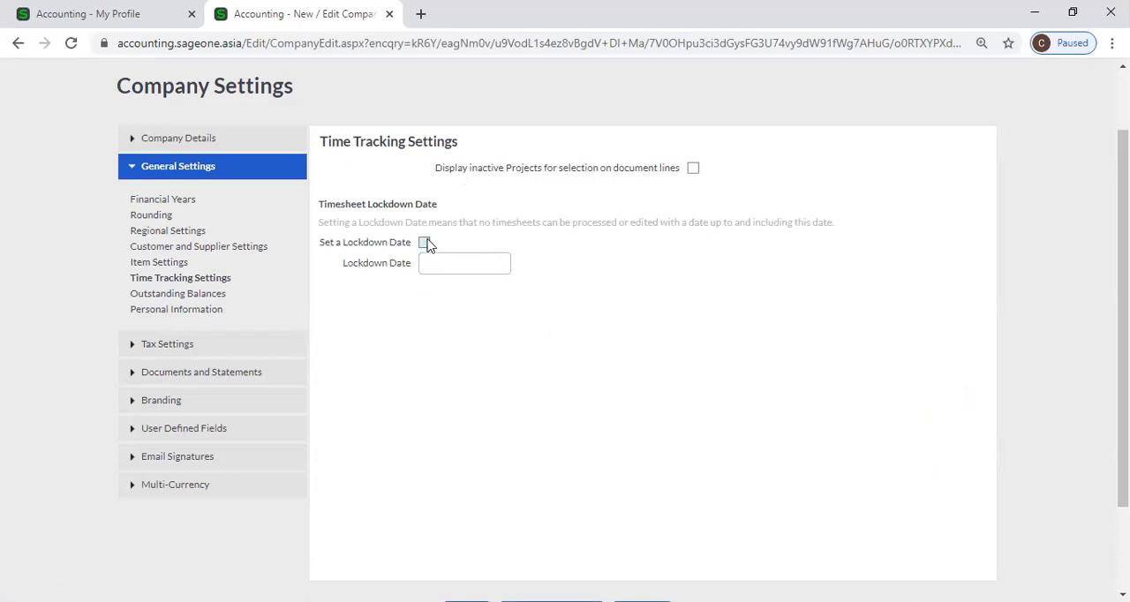
{"action": "left_click", "coordinate": [694, 173]}
{"action": "left_click", "coordinate": [691, 169]}
{"action": "left_click", "coordinate": [183, 203]}
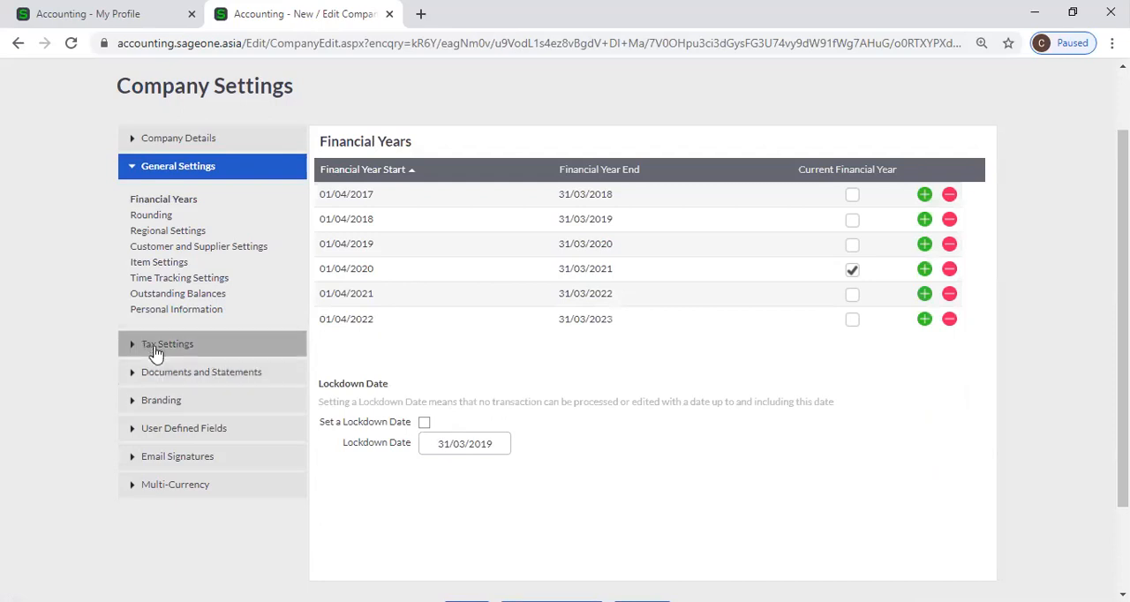
{"action": "left_click", "coordinate": [180, 279]}
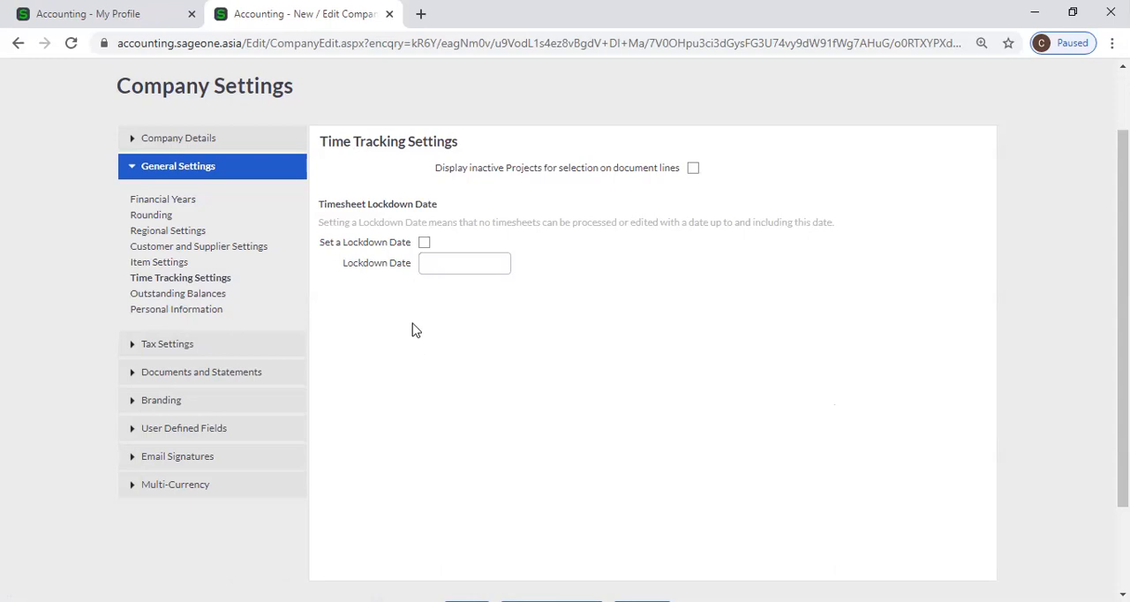
Enable Monthly ageing under Outstanding Balances and view the summary Customer Balances - Days Outstanding report for all customers
{"action": "left_click", "coordinate": [221, 301]}
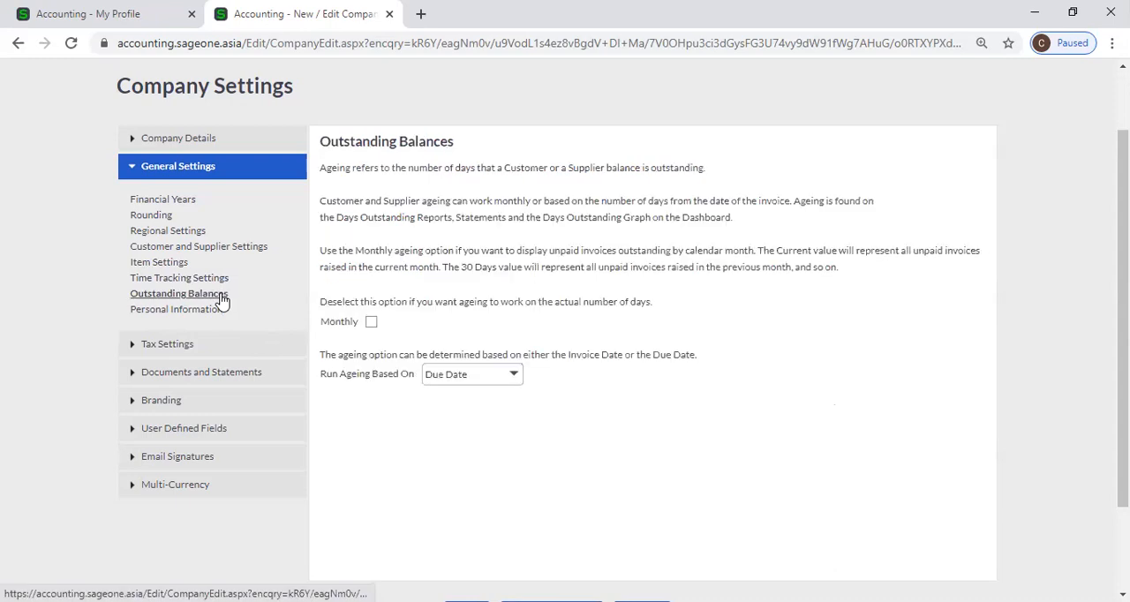
{"action": "left_click", "coordinate": [370, 322]}
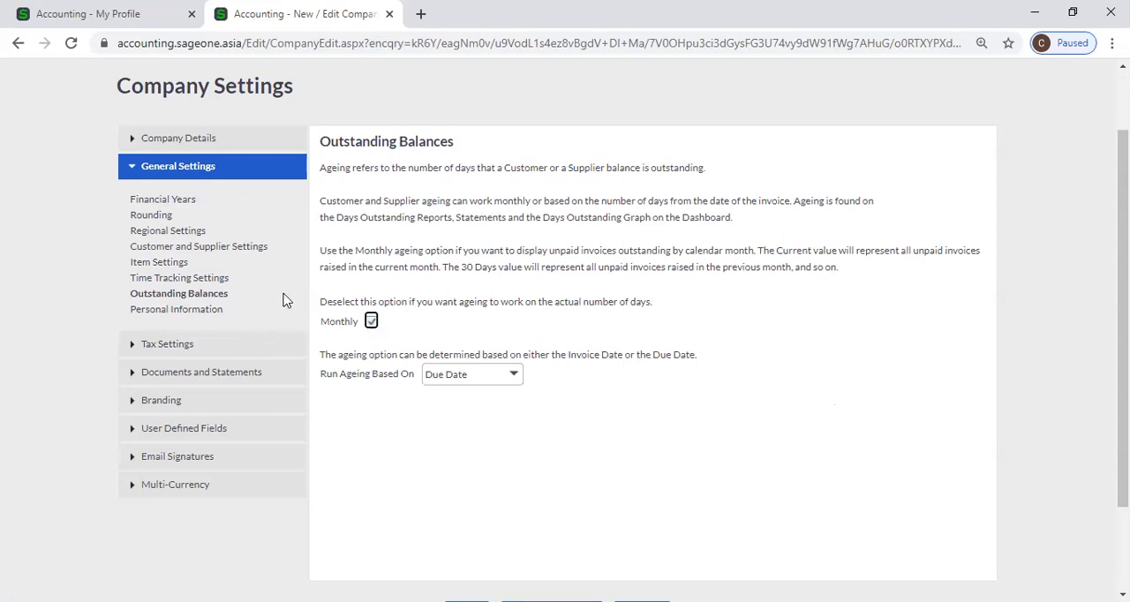
{"action": "left_click", "coordinate": [99, 20]}
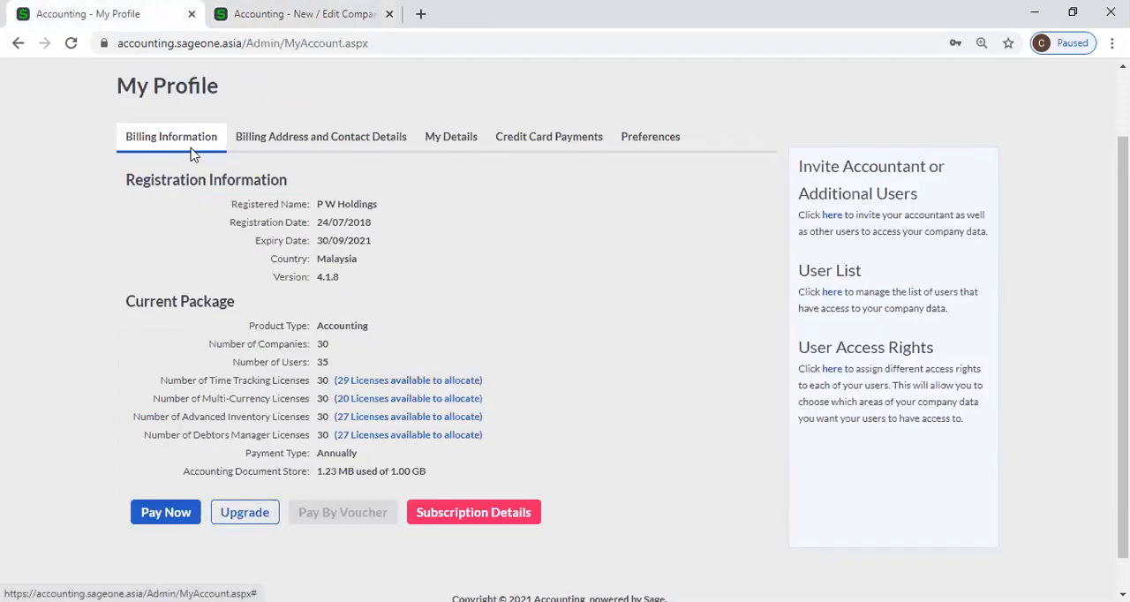
{"action": "scroll", "coordinate": [353, 165], "scroll_direction": "up", "scroll_amount": 2}
{"action": "left_click", "coordinate": [189, 114]}
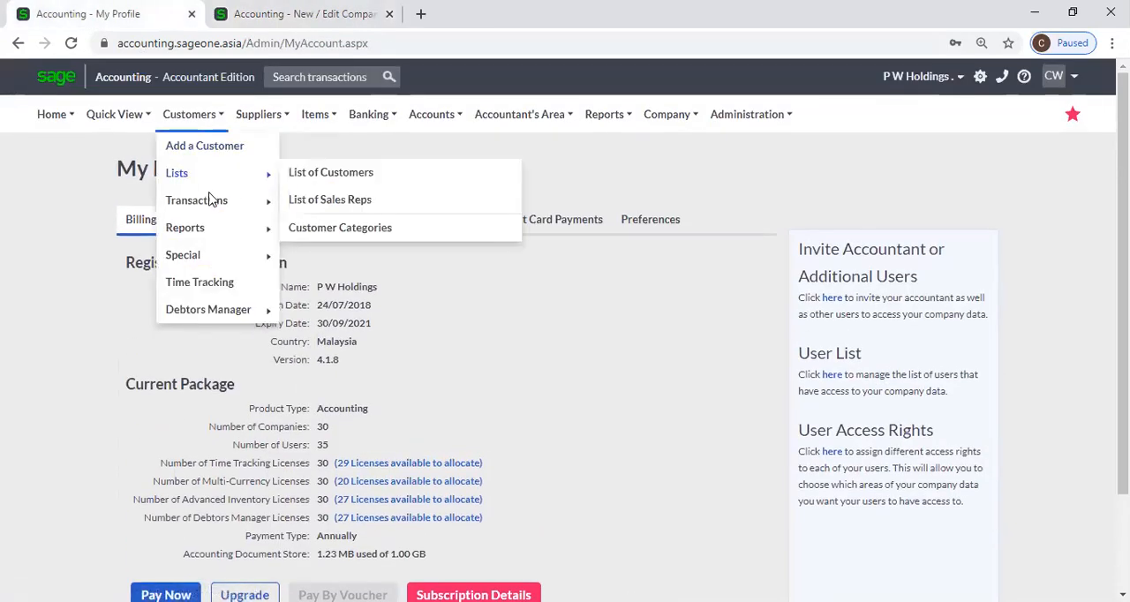
{"action": "mouse_move", "coordinate": [212, 231]}
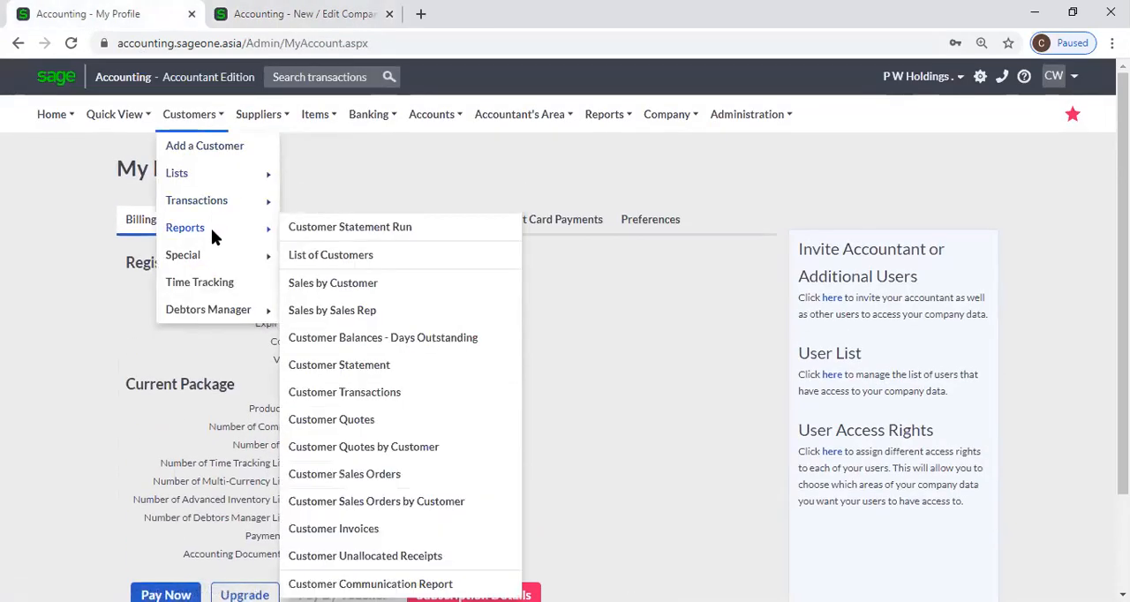
{"action": "left_click", "coordinate": [408, 344]}
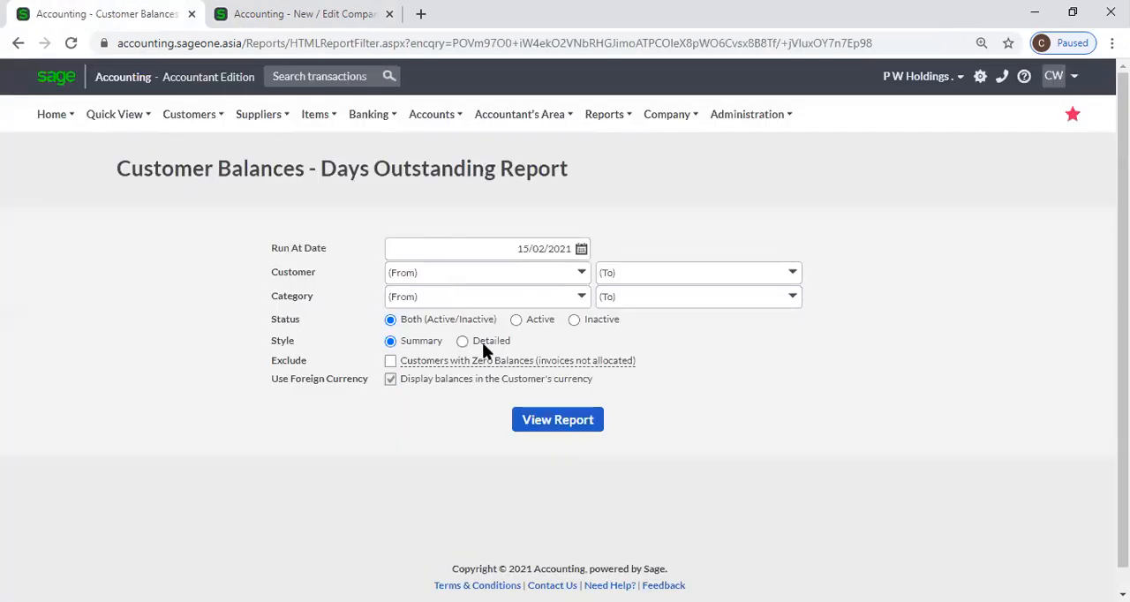
{"action": "left_click", "coordinate": [530, 421]}
{"action": "mouse_move", "coordinate": [527, 357]}
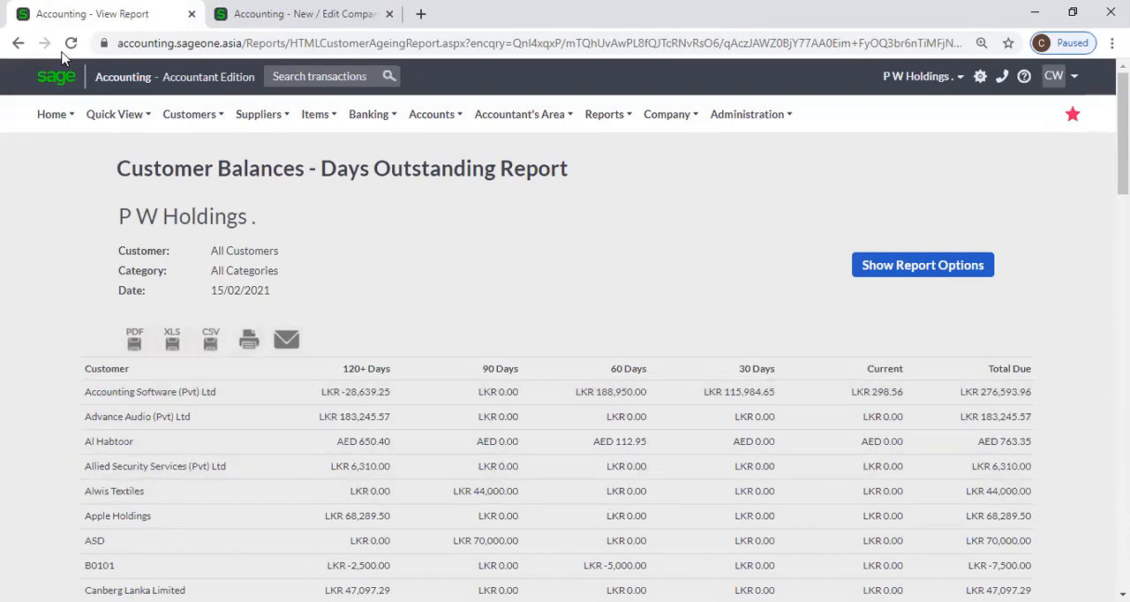
Turn off Monthly ageing under Outstanding Balances and check the Run Ageing Based On choices
{"action": "left_click", "coordinate": [231, 14]}
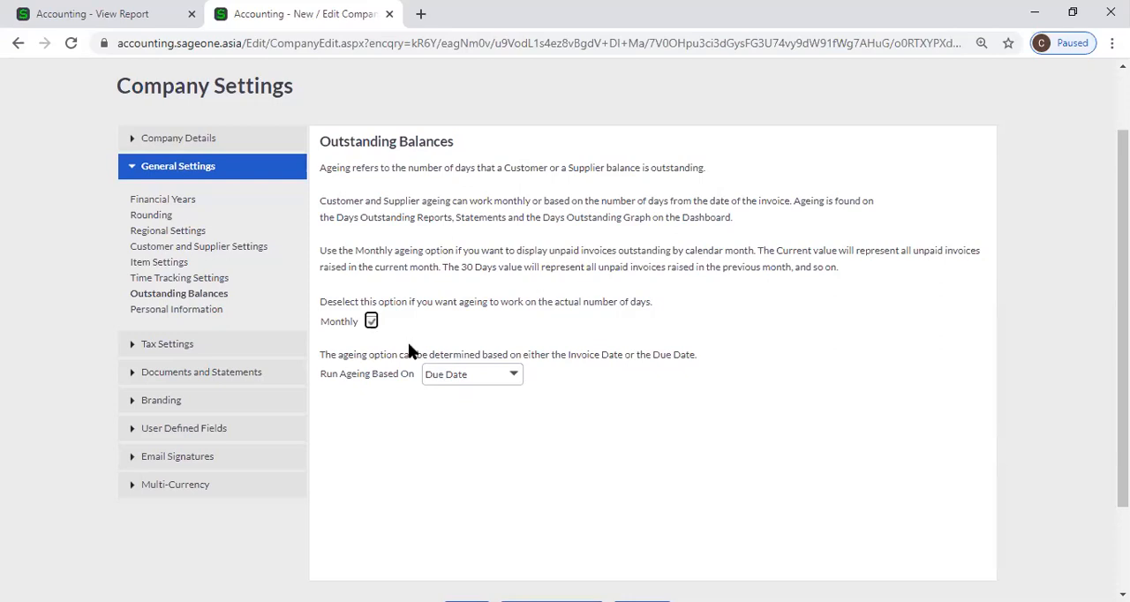
{"action": "left_click", "coordinate": [372, 323]}
{"action": "left_click", "coordinate": [372, 322]}
{"action": "left_click", "coordinate": [372, 323]}
{"action": "left_click", "coordinate": [371, 323]}
{"action": "left_click", "coordinate": [370, 322]}
{"action": "left_click", "coordinate": [515, 379]}
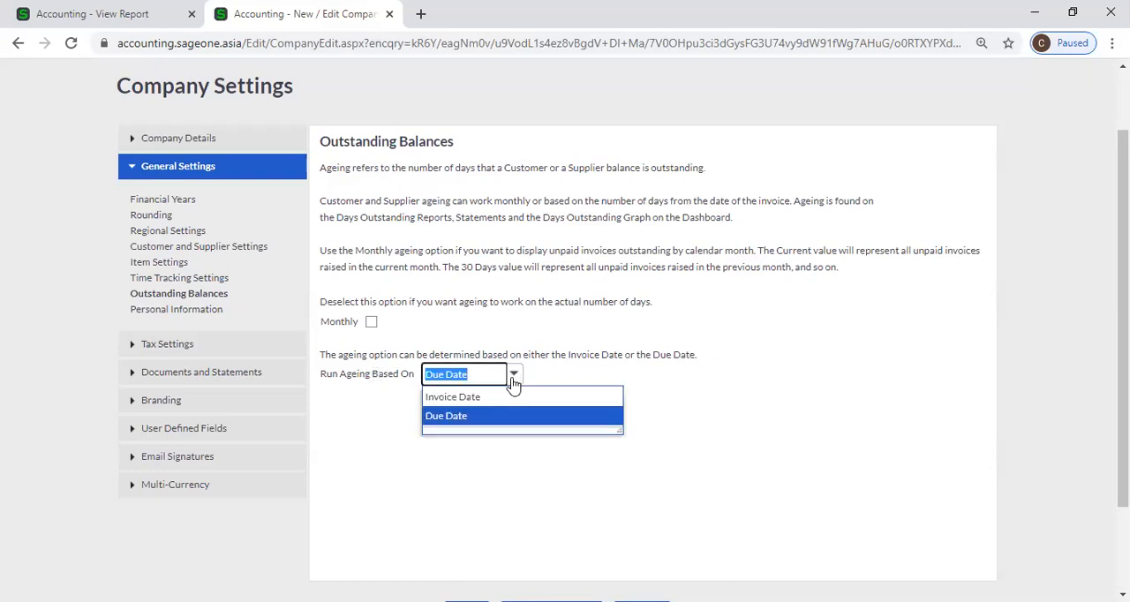
{"action": "left_click", "coordinate": [540, 367]}
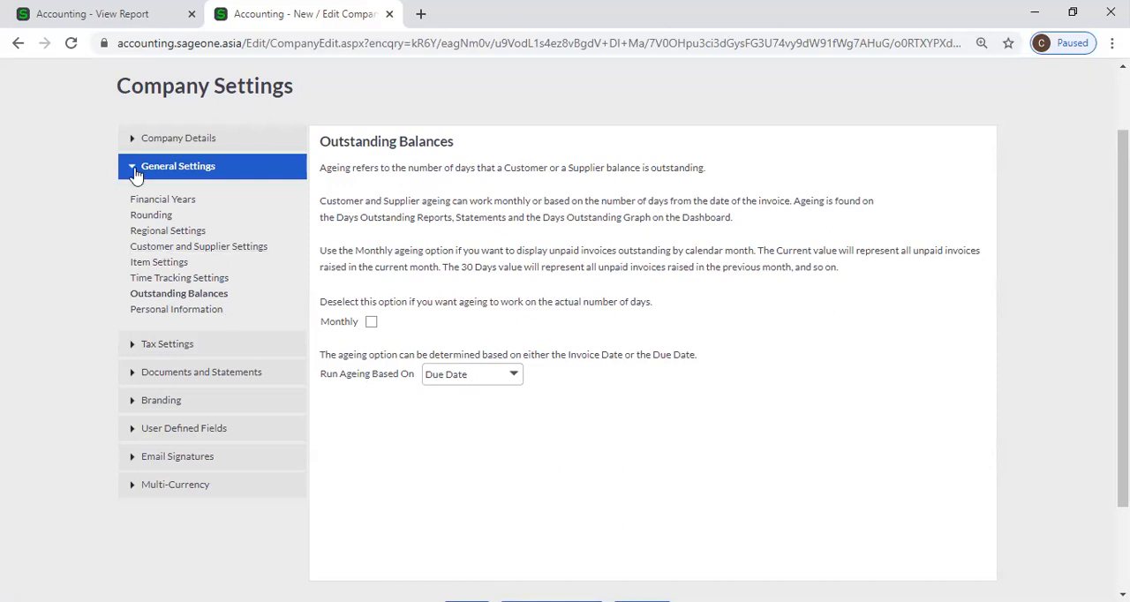
Open a new customer record and set its Due Date for Payment to 30 days from date of invoice, checking the Run Ageing Based On choices
{"action": "left_click", "coordinate": [79, 19]}
{"action": "left_click", "coordinate": [207, 114]}
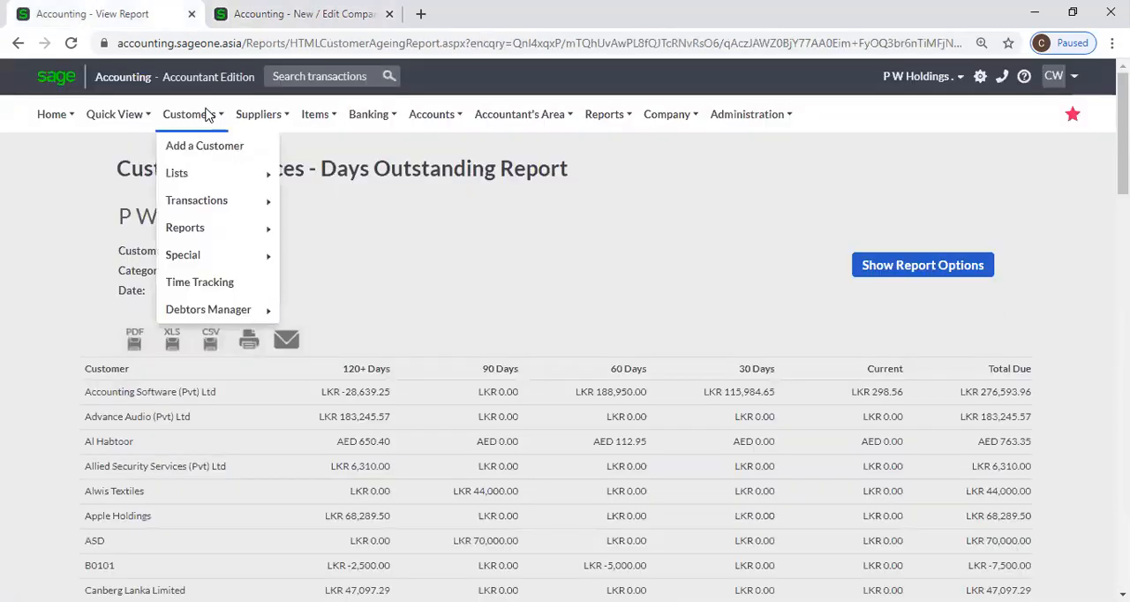
{"action": "mouse_move", "coordinate": [194, 205]}
{"action": "mouse_move", "coordinate": [194, 180]}
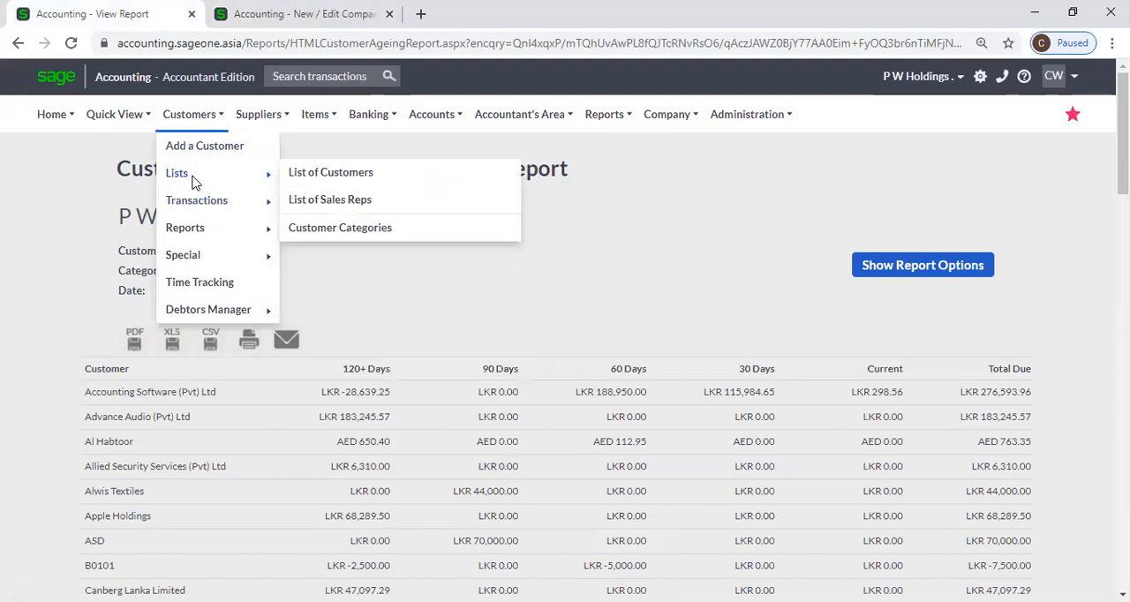
{"action": "left_click", "coordinate": [203, 148]}
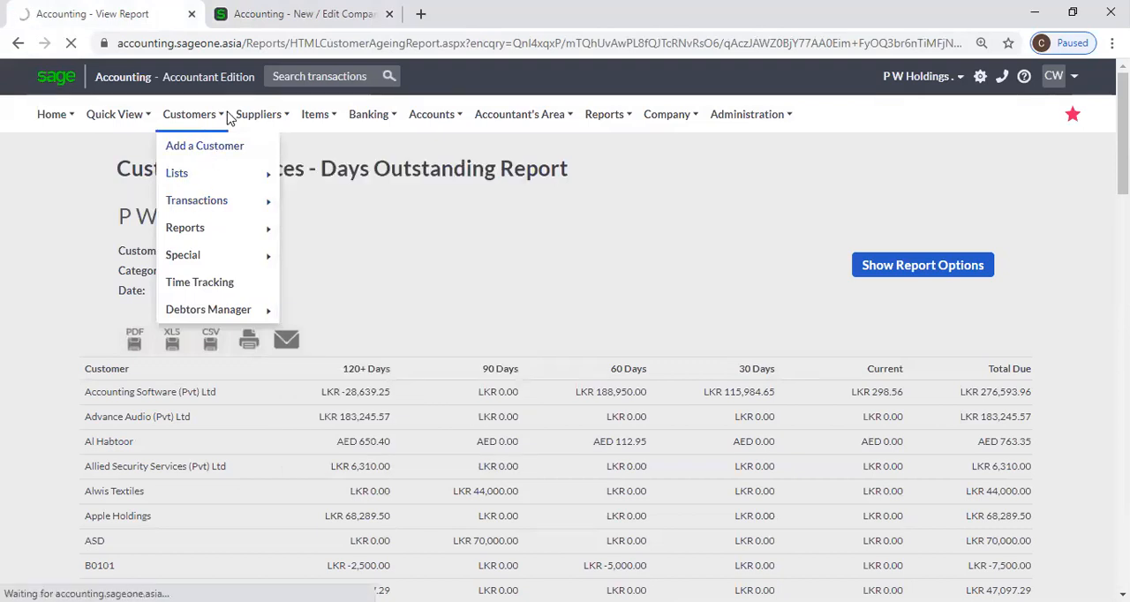
{"action": "scroll", "coordinate": [510, 292], "scroll_direction": "down", "scroll_amount": 1}
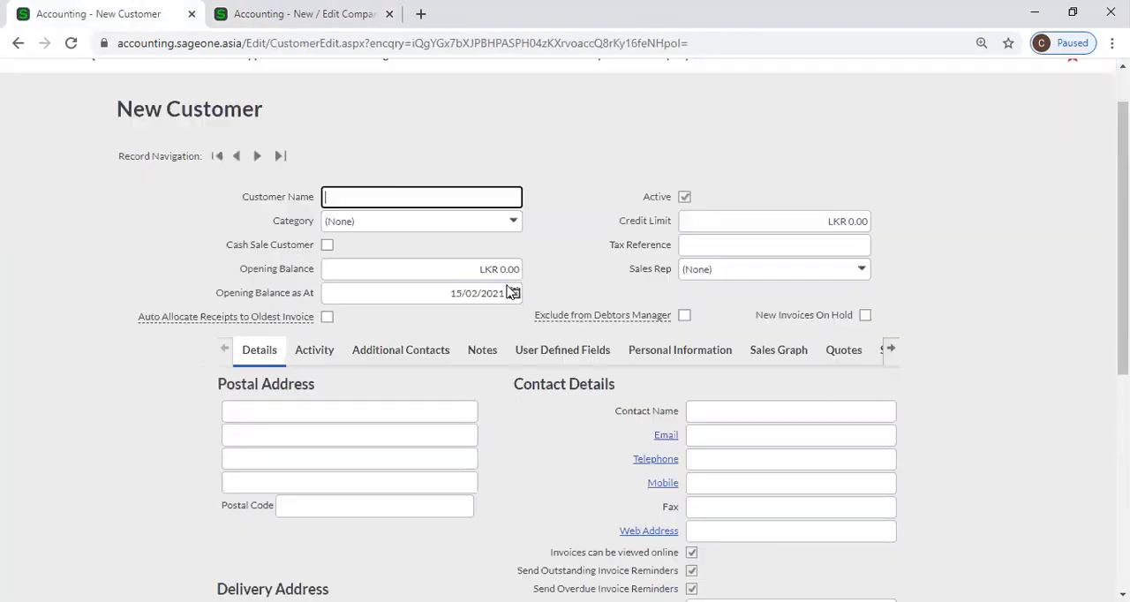
{"action": "scroll", "coordinate": [510, 293], "scroll_direction": "down", "scroll_amount": 5}
{"action": "left_click", "coordinate": [699, 359]}
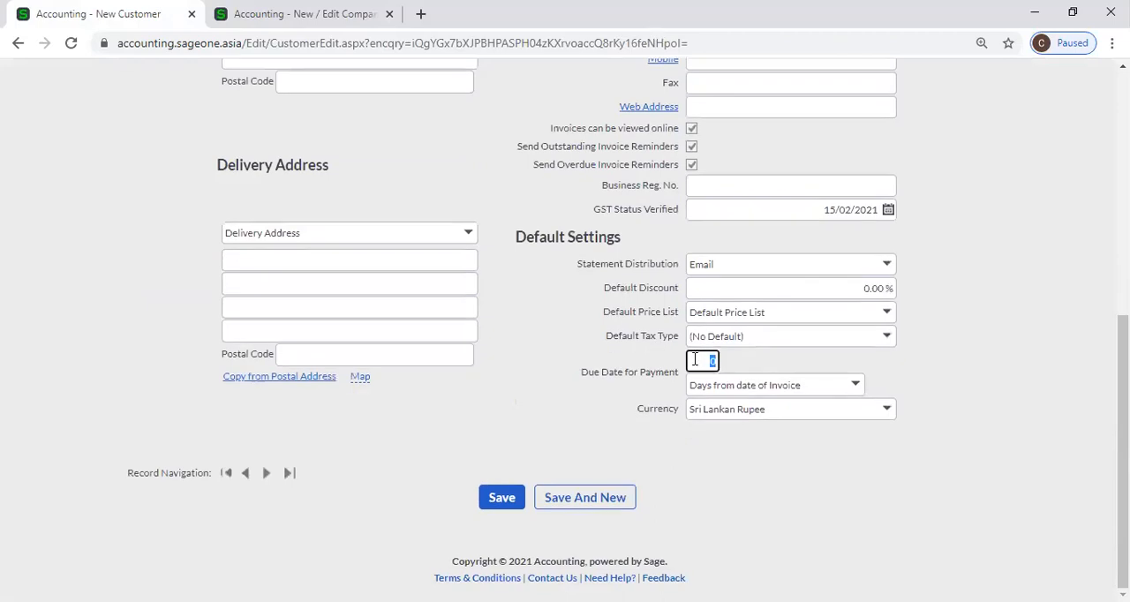
{"action": "left_click", "coordinate": [296, 14]}
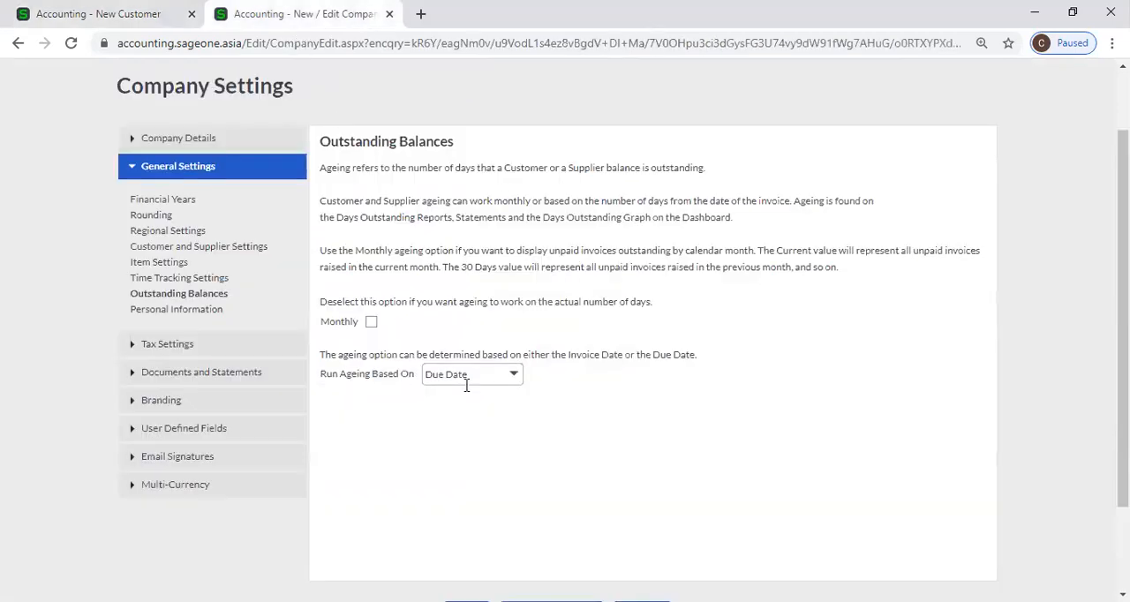
{"action": "left_click", "coordinate": [513, 376]}
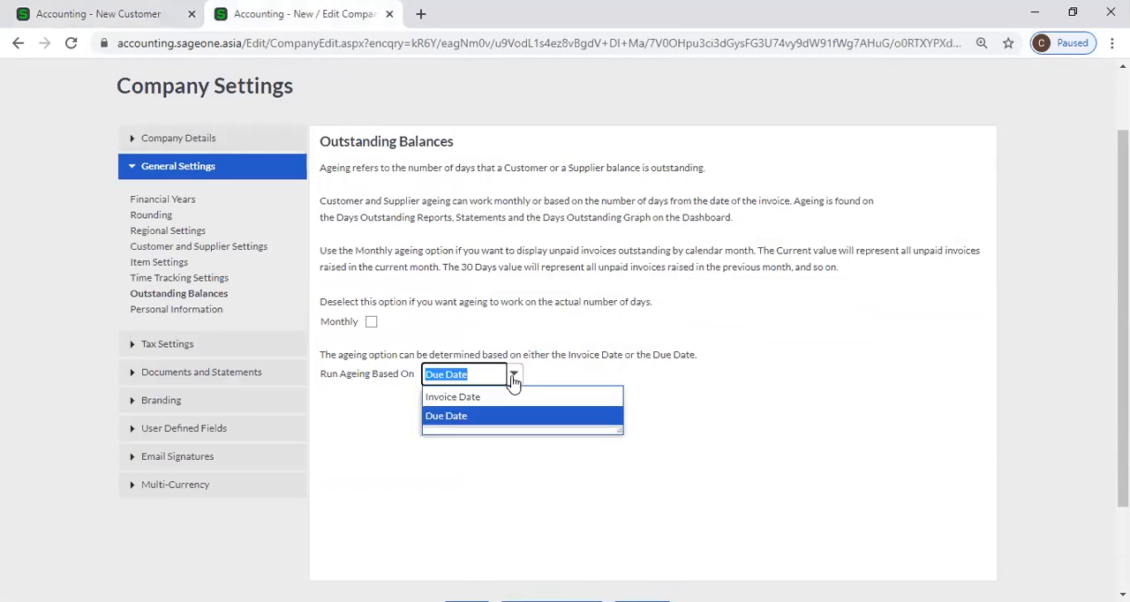
{"action": "double_click", "coordinate": [390, 389]}
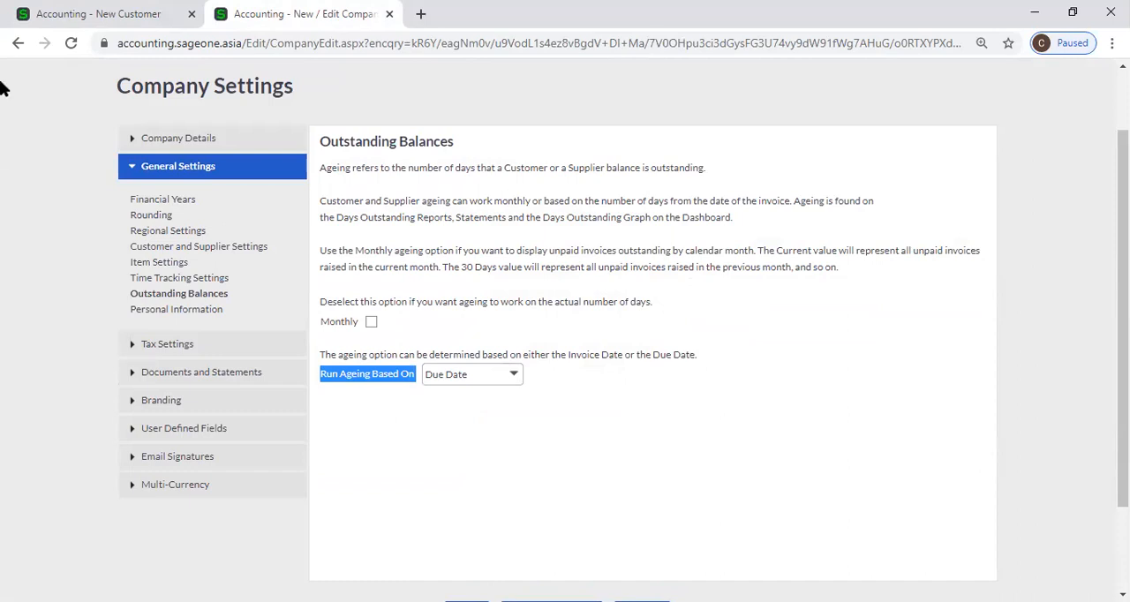
{"action": "left_click", "coordinate": [107, 13]}
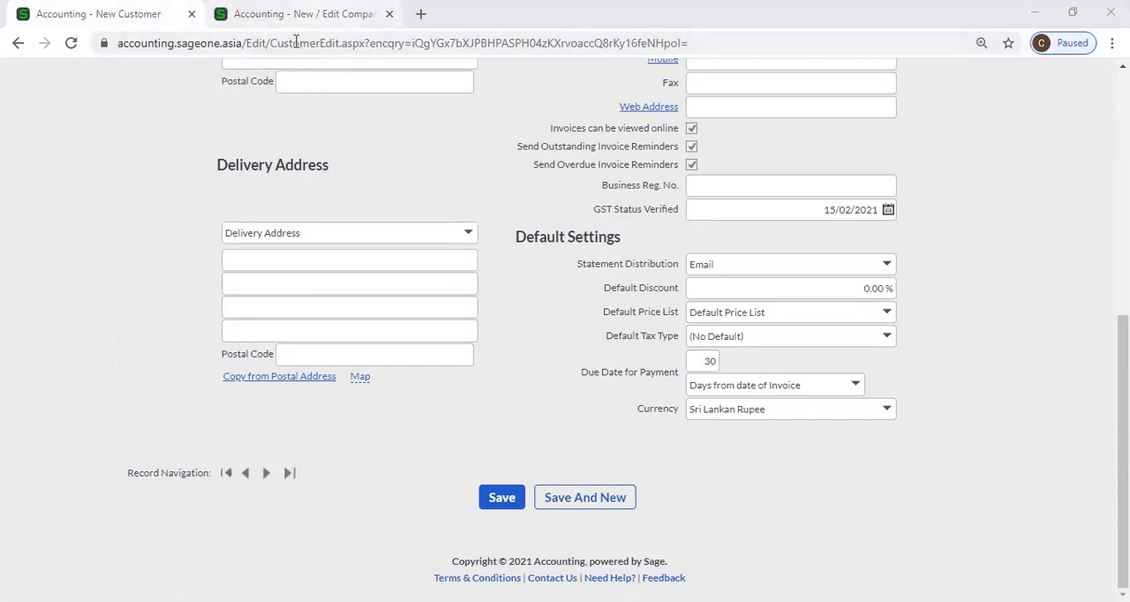
Switch Run Ageing Based On in Outstanding Balances to Invoice Date and back to Due Date
{"action": "left_click", "coordinate": [309, 14]}
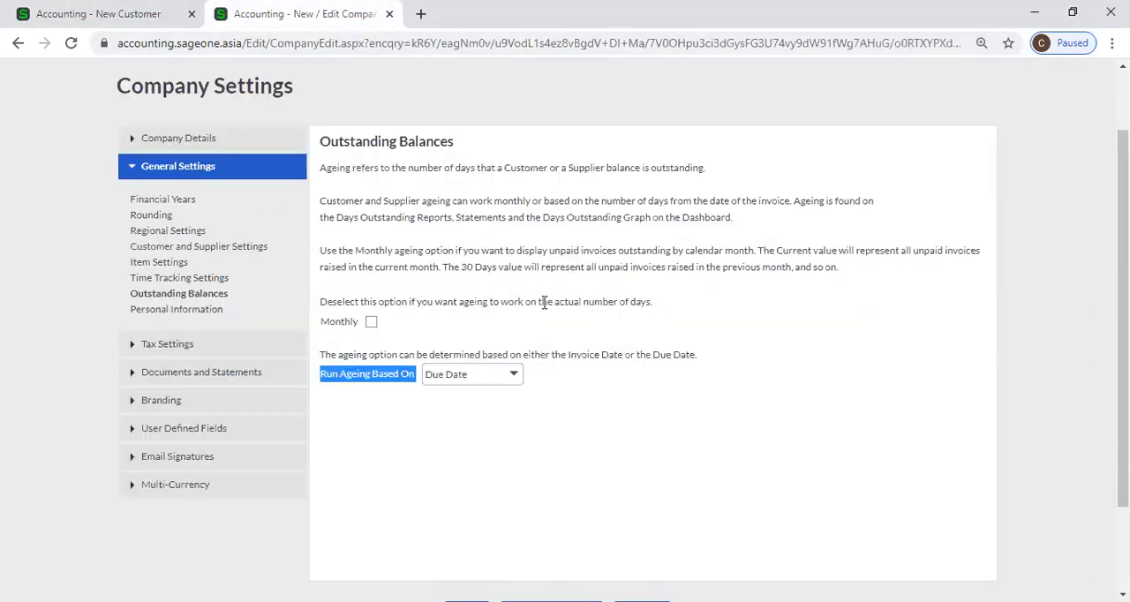
{"action": "left_click", "coordinate": [515, 377]}
{"action": "left_click", "coordinate": [462, 397]}
{"action": "left_click", "coordinate": [574, 396]}
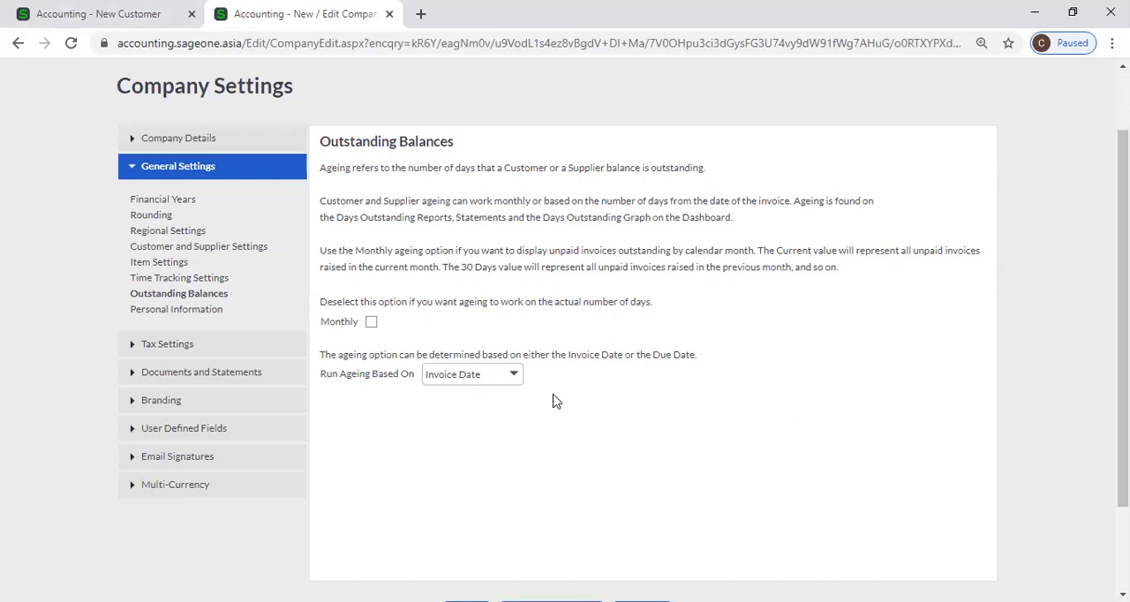
{"action": "left_click", "coordinate": [512, 379]}
{"action": "left_click", "coordinate": [505, 417]}
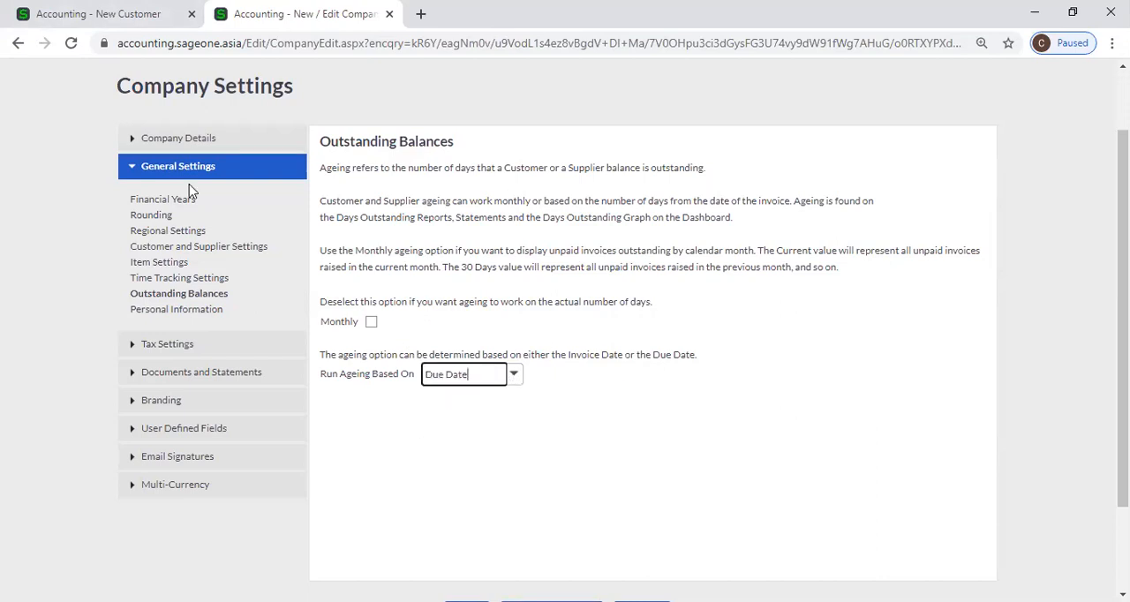
Check the new customer's payment due days and set Run Ageing Based On to Invoice Date in Outstanding Balances
{"action": "left_click", "coordinate": [99, 25]}
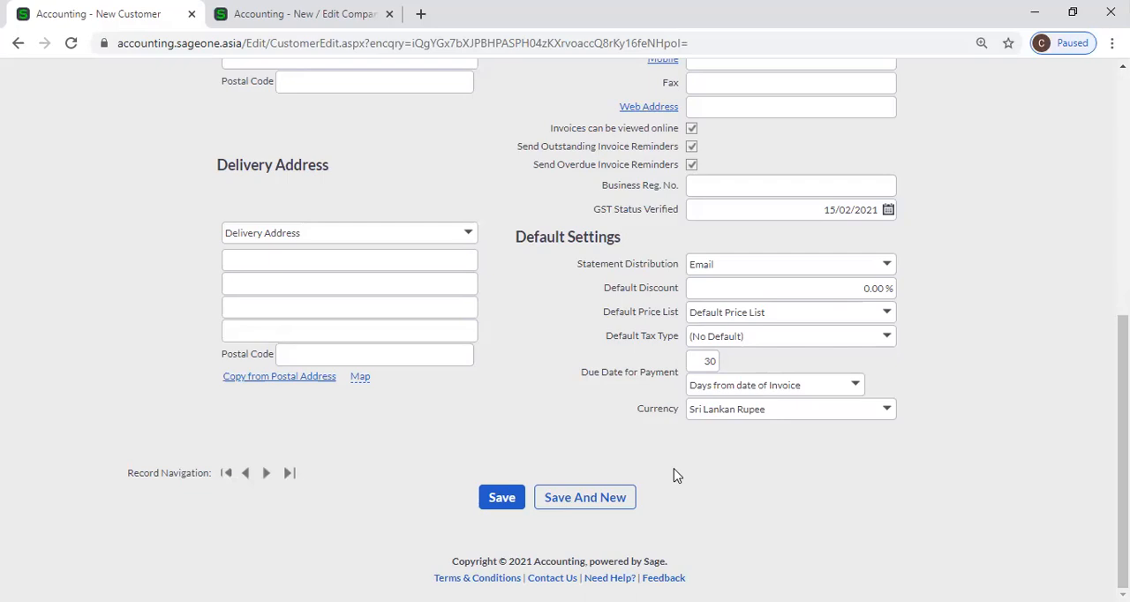
{"action": "left_click", "coordinate": [293, 21]}
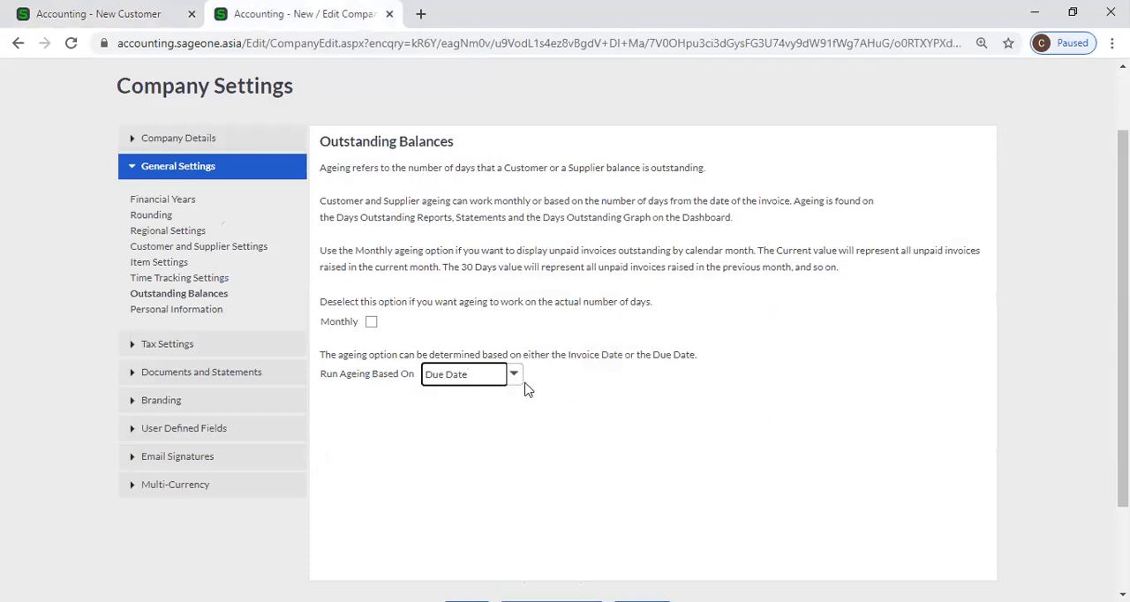
{"action": "left_click", "coordinate": [514, 374]}
{"action": "left_click", "coordinate": [493, 395]}
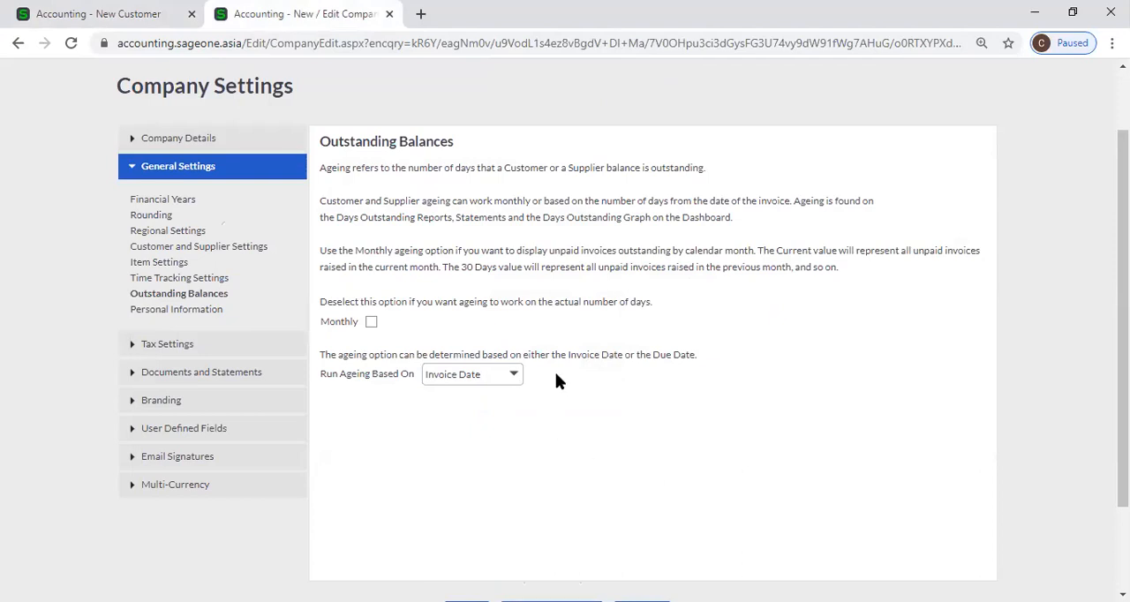
{"action": "left_click", "coordinate": [516, 376]}
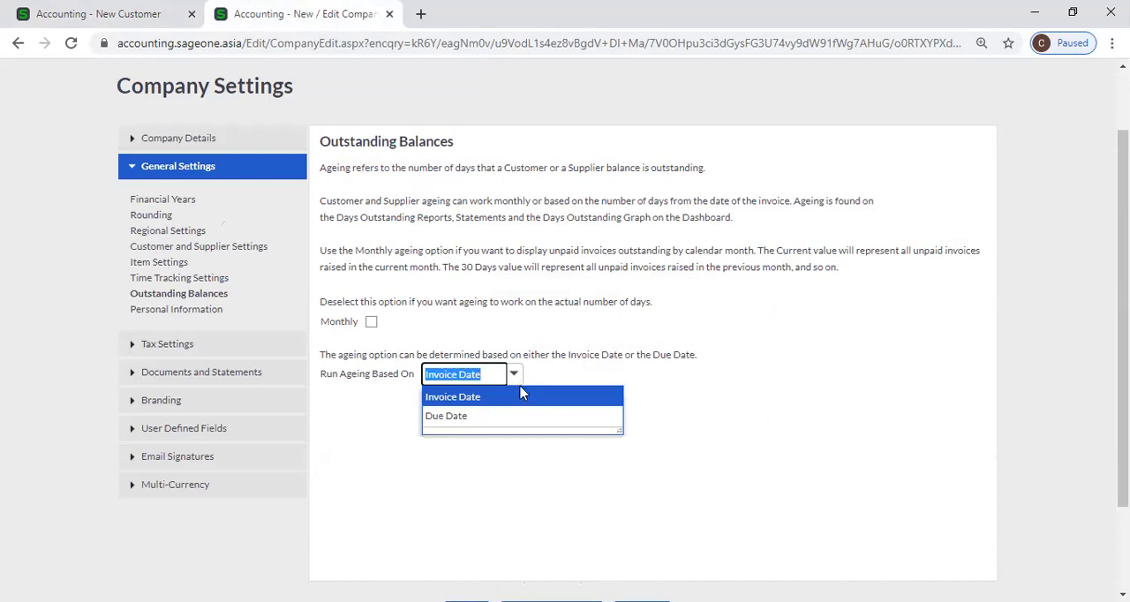
{"action": "left_click", "coordinate": [522, 396]}
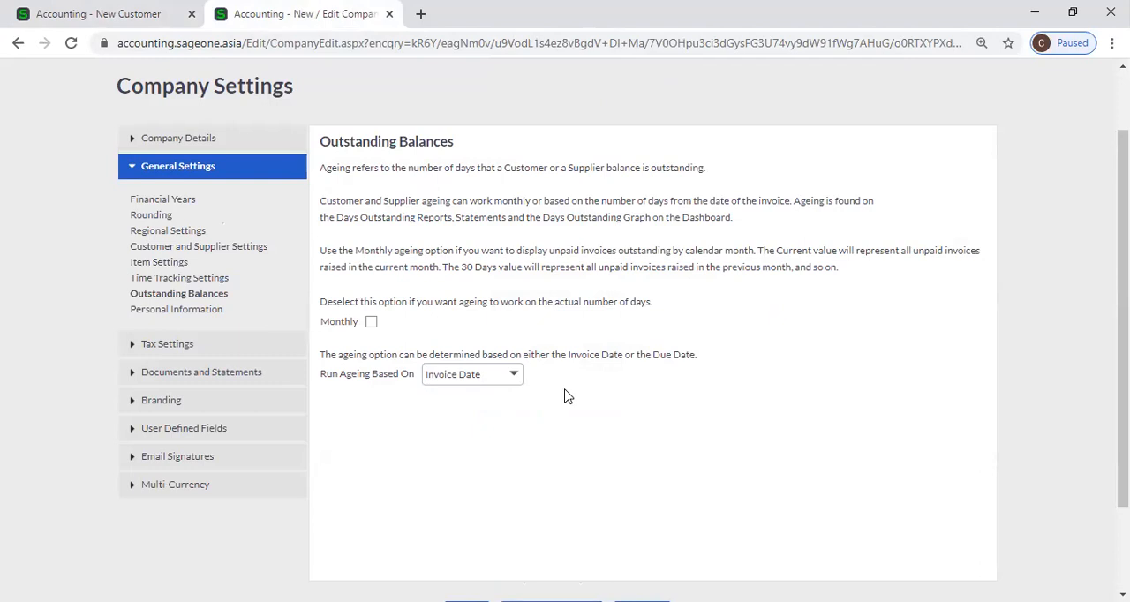
Alternate Run Ageing Based On in Outstanding Balances between Due Date and Invoice Date twice, ending on Invoice Date
{"action": "left_click", "coordinate": [512, 374]}
{"action": "left_click", "coordinate": [521, 421]}
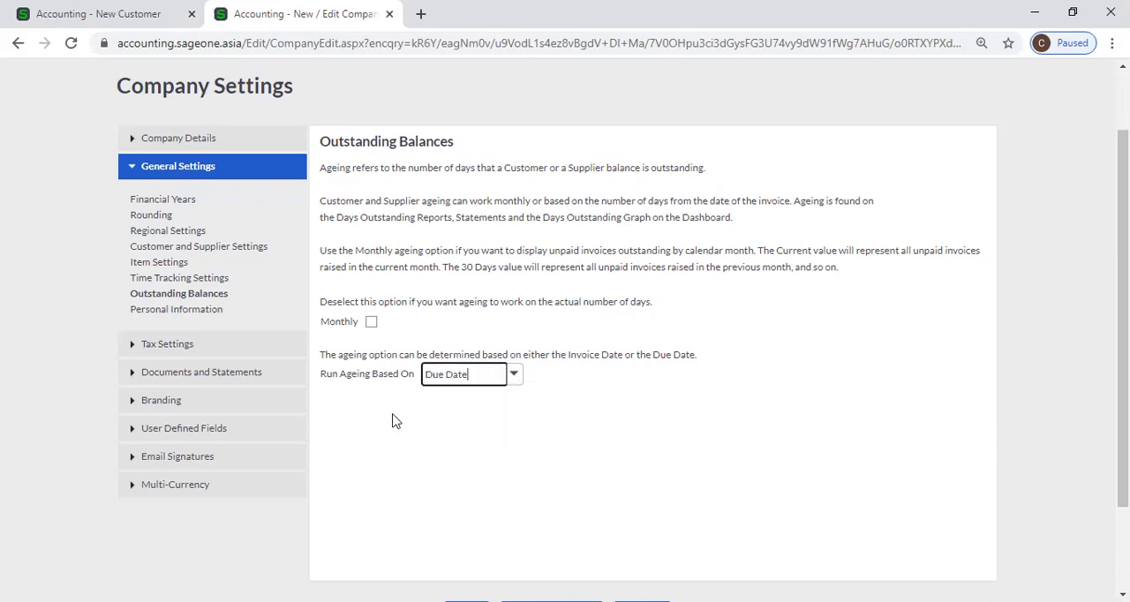
{"action": "left_click", "coordinate": [484, 427]}
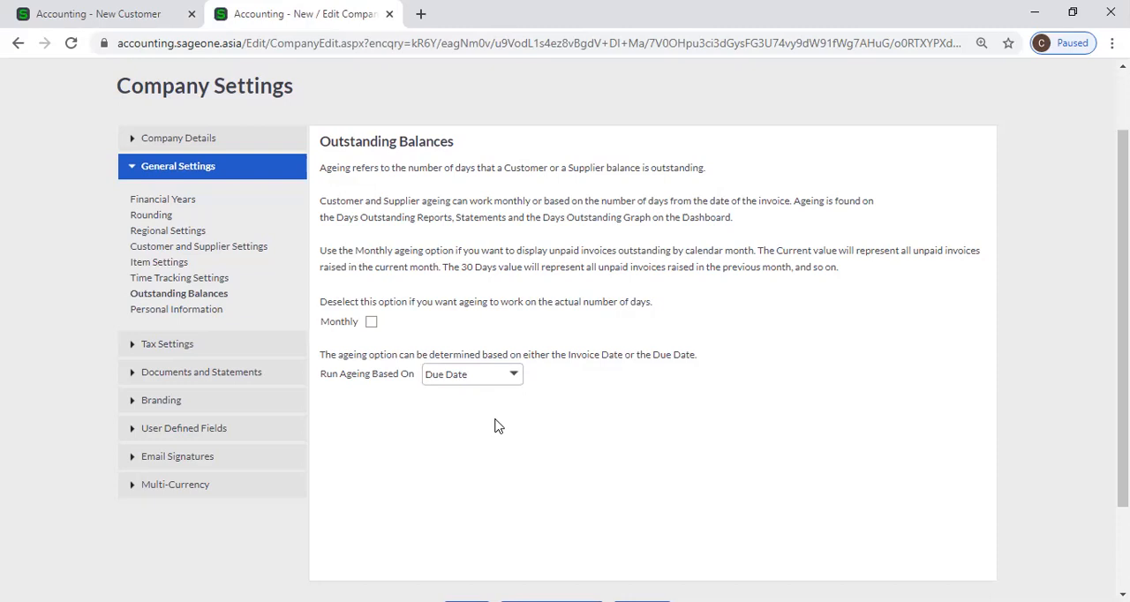
{"action": "left_click", "coordinate": [517, 374]}
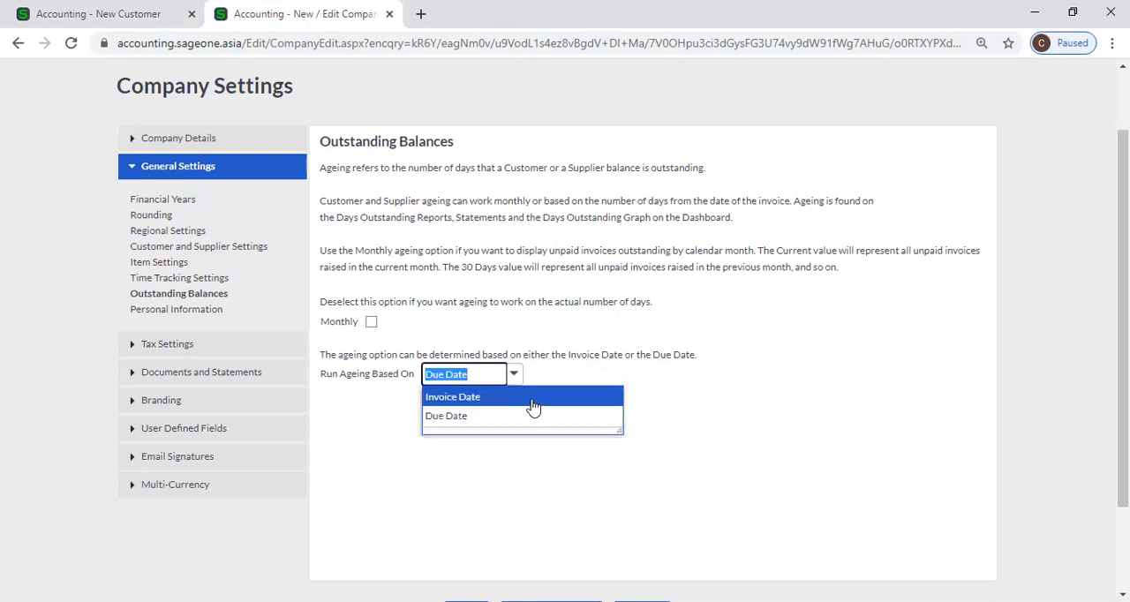
{"action": "left_click", "coordinate": [533, 406]}
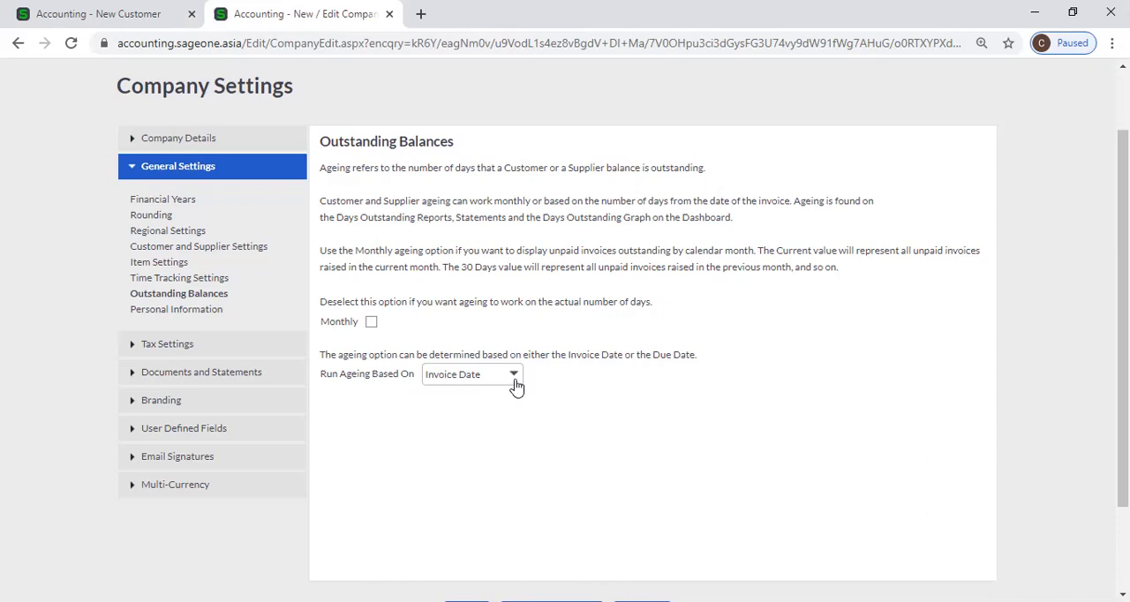
{"action": "left_click", "coordinate": [515, 377]}
{"action": "left_click", "coordinate": [520, 422]}
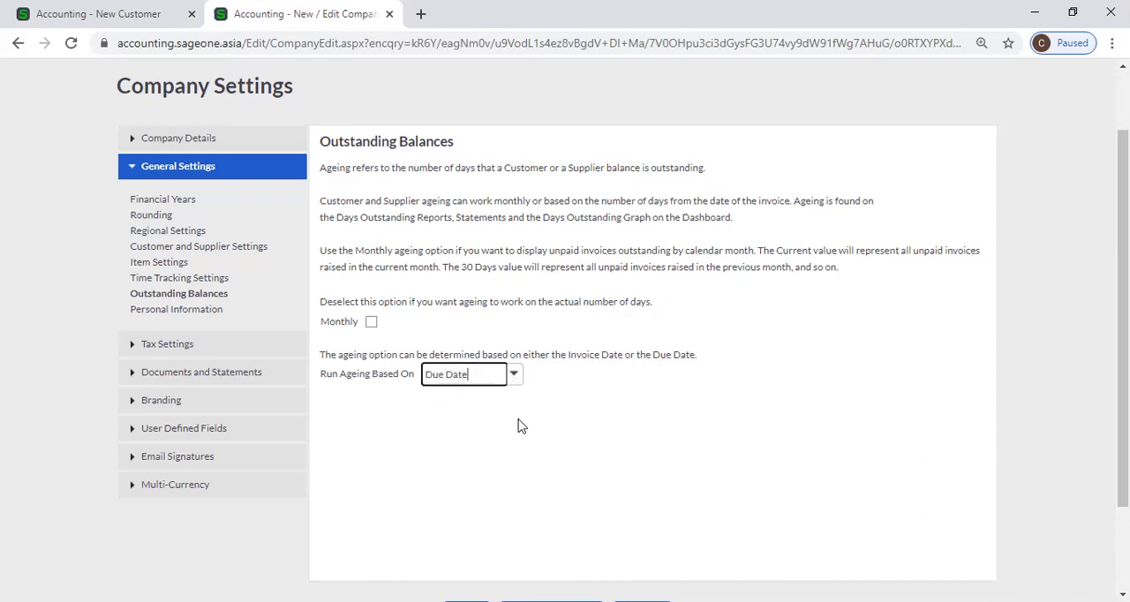
{"action": "left_click", "coordinate": [517, 379]}
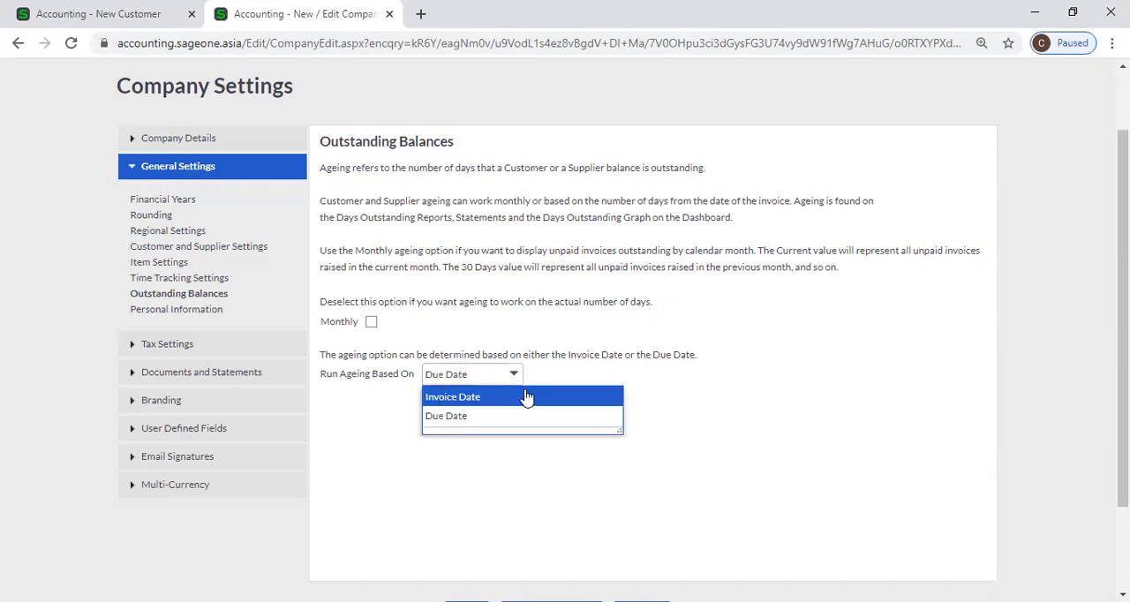
{"action": "left_click", "coordinate": [527, 398]}
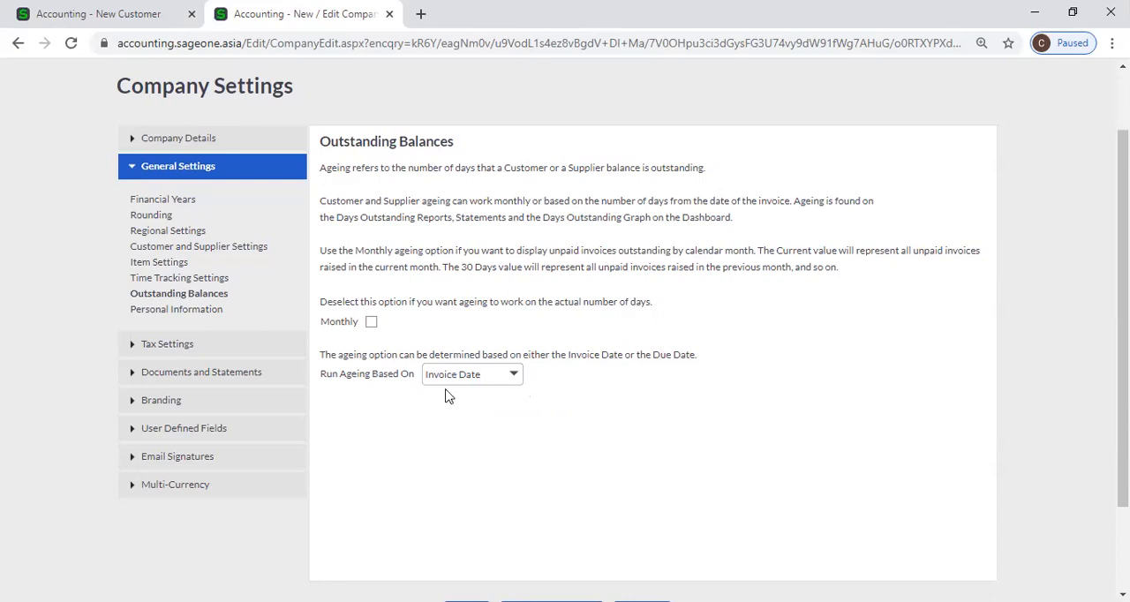
Switch Monthly ageing on and off again, and reselect Invoice Date for Run Ageing Based On
{"action": "left_click", "coordinate": [372, 323]}
{"action": "left_click", "coordinate": [371, 322]}
{"action": "left_click", "coordinate": [510, 376]}
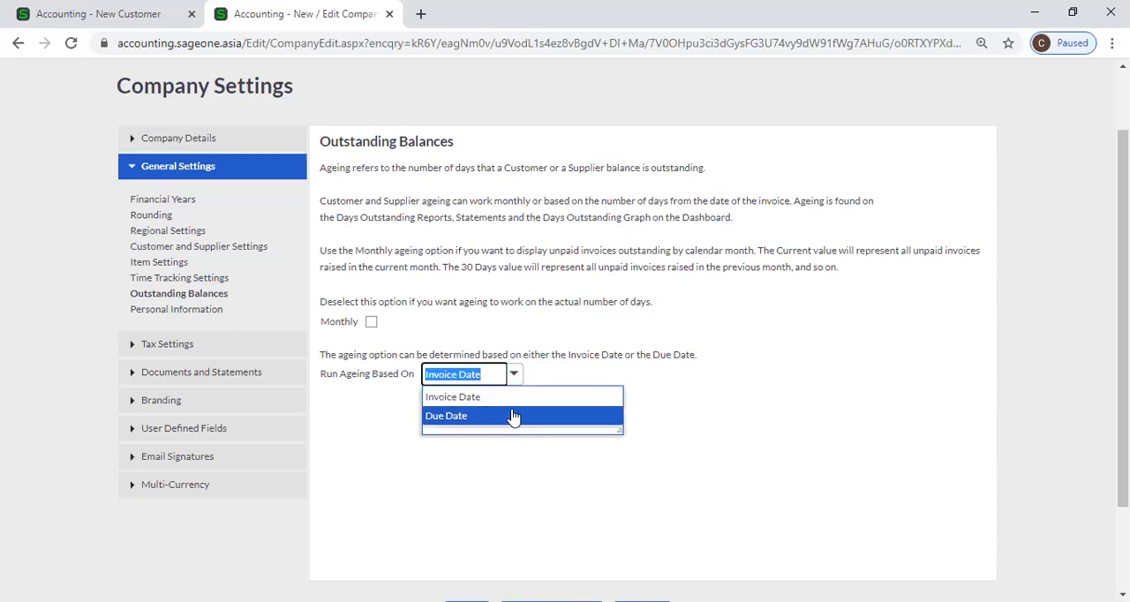
{"action": "left_click", "coordinate": [517, 401]}
{"action": "left_click", "coordinate": [530, 423]}
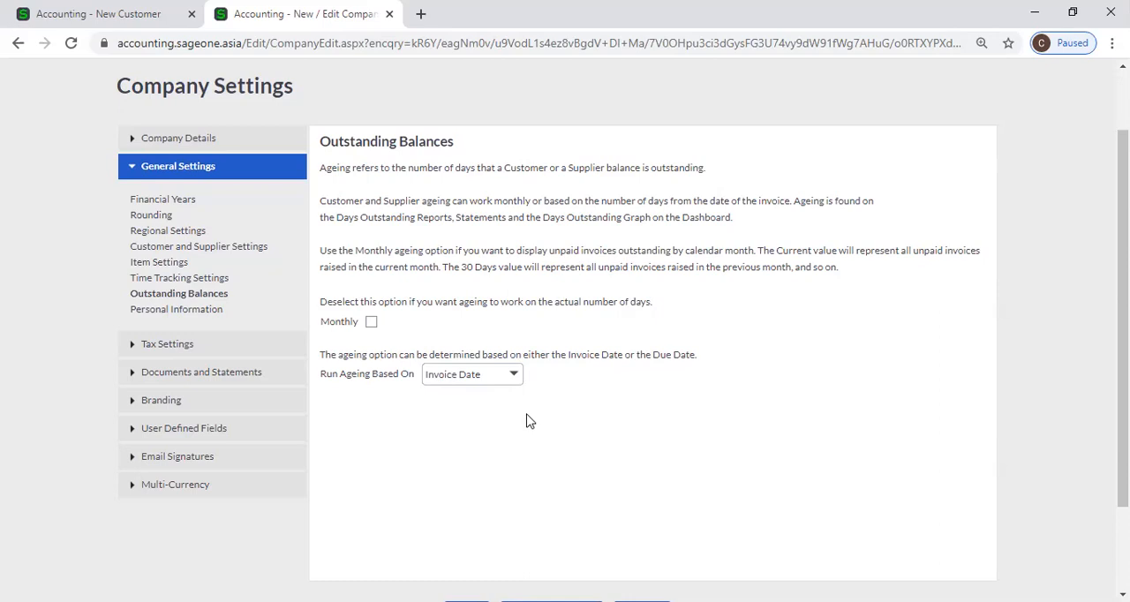
Set Run Ageing Based On to Due Date in the Outstanding Balances settings
{"action": "left_click", "coordinate": [514, 376]}
{"action": "left_click", "coordinate": [506, 417]}
{"action": "scroll", "coordinate": [505, 422], "scroll_direction": "down", "scroll_amount": 2}
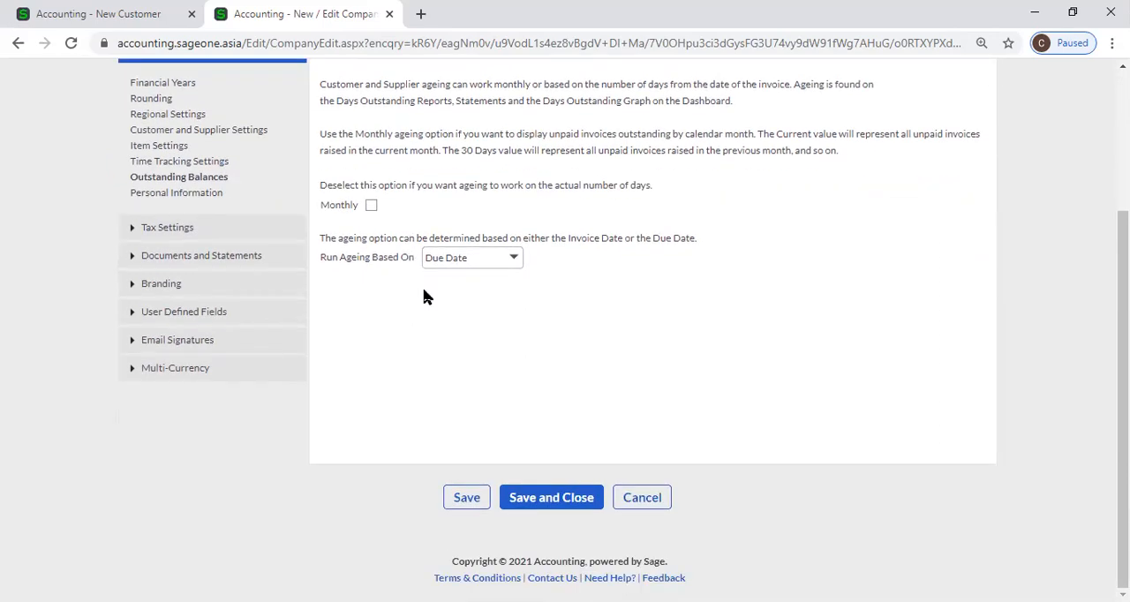
{"action": "scroll", "coordinate": [502, 353], "scroll_direction": "up", "scroll_amount": 1}
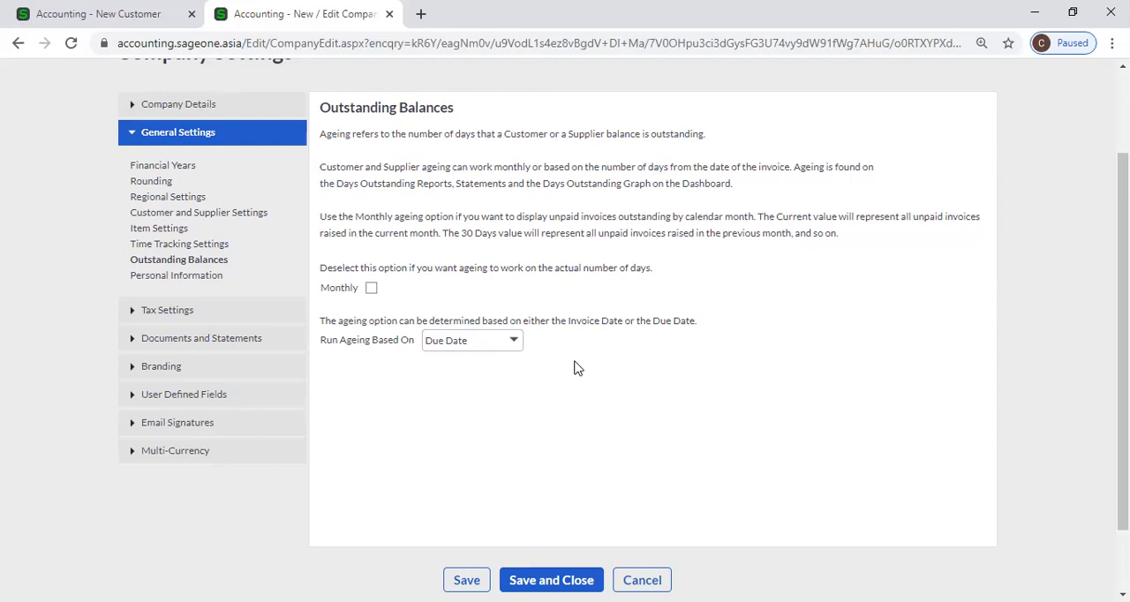
Review the Retention Period options and the Reason field in the Personal Information settings
{"action": "left_click", "coordinate": [189, 283]}
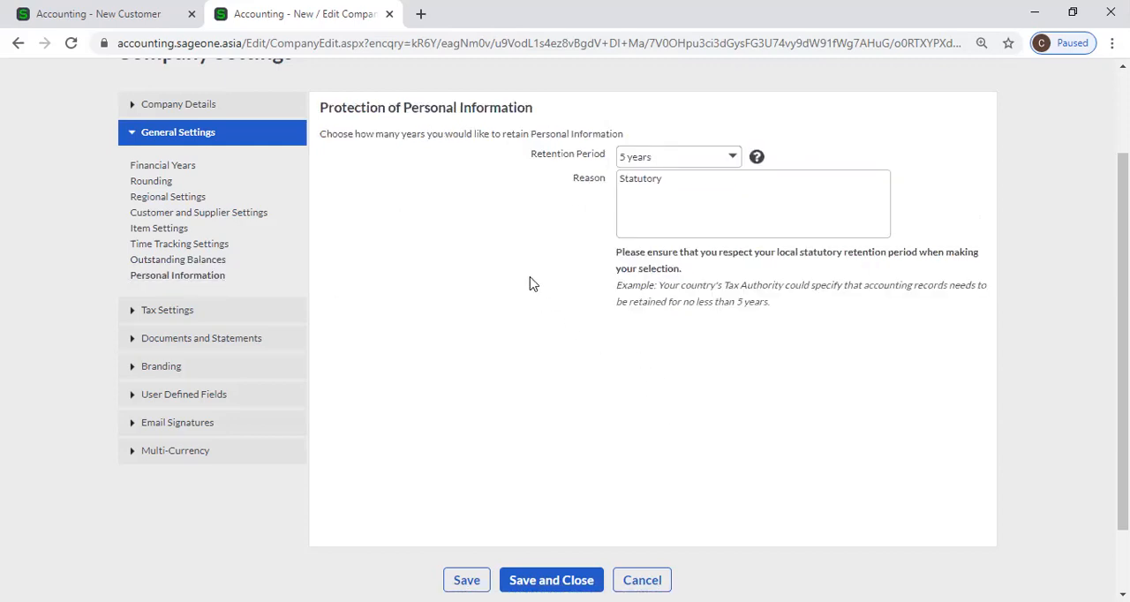
{"action": "scroll", "coordinate": [394, 274], "scroll_direction": "up", "scroll_amount": 1}
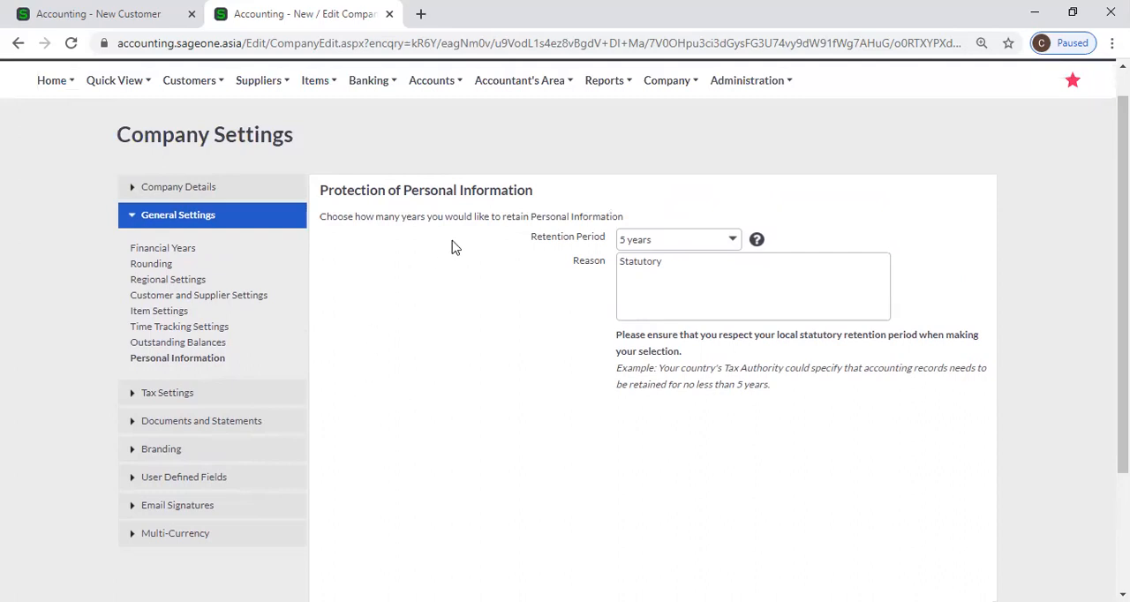
{"action": "left_click", "coordinate": [732, 240]}
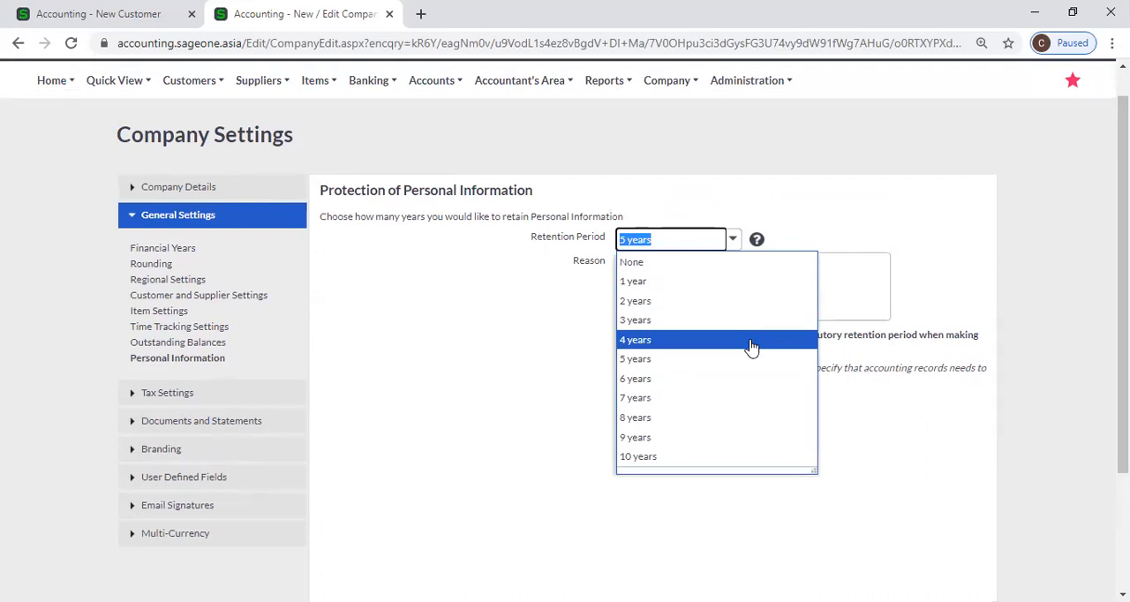
{"action": "left_click", "coordinate": [529, 357]}
{"action": "left_click", "coordinate": [732, 240]}
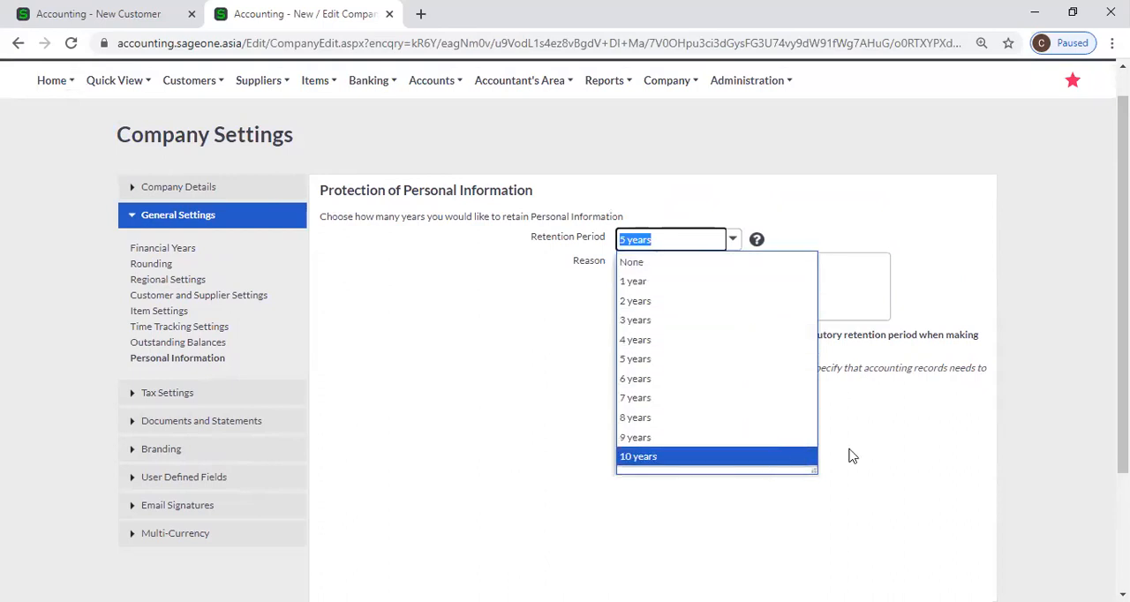
{"action": "left_click", "coordinate": [900, 448]}
{"action": "left_click", "coordinate": [717, 277]}
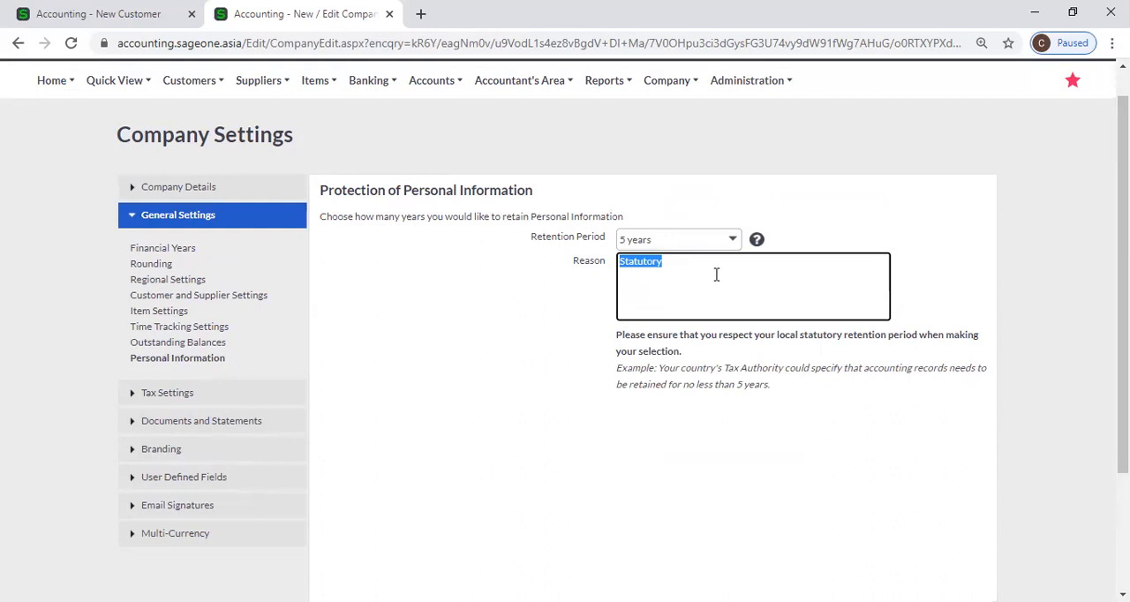
{"action": "left_click", "coordinate": [503, 278]}
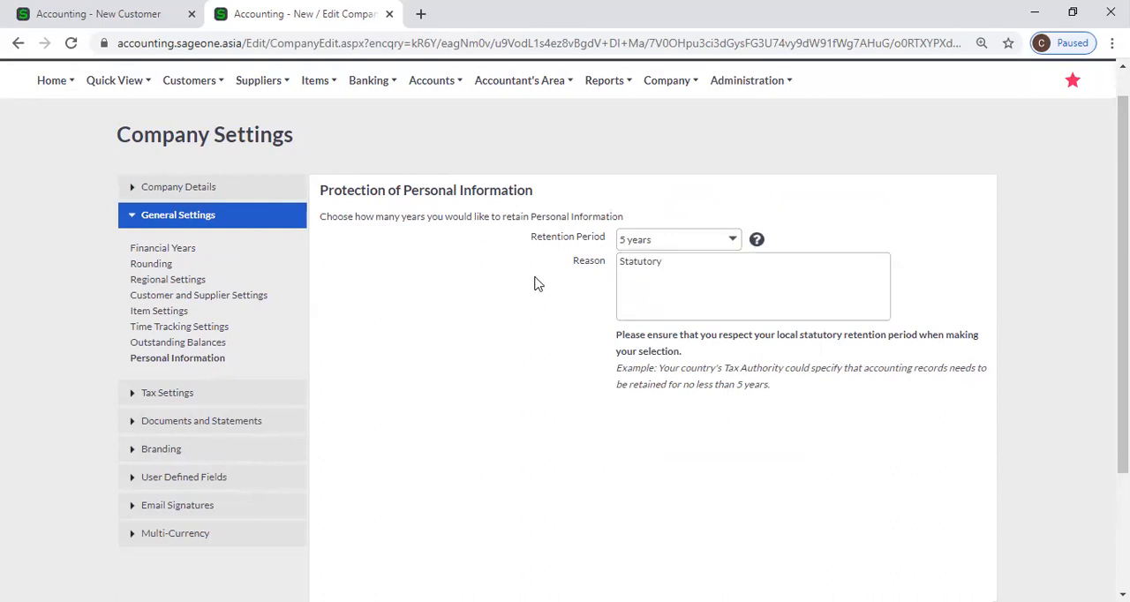
Set the Retention Period for personal information to 10 years
{"action": "left_click", "coordinate": [741, 246]}
{"action": "left_click", "coordinate": [507, 415]}
{"action": "left_click", "coordinate": [732, 243]}
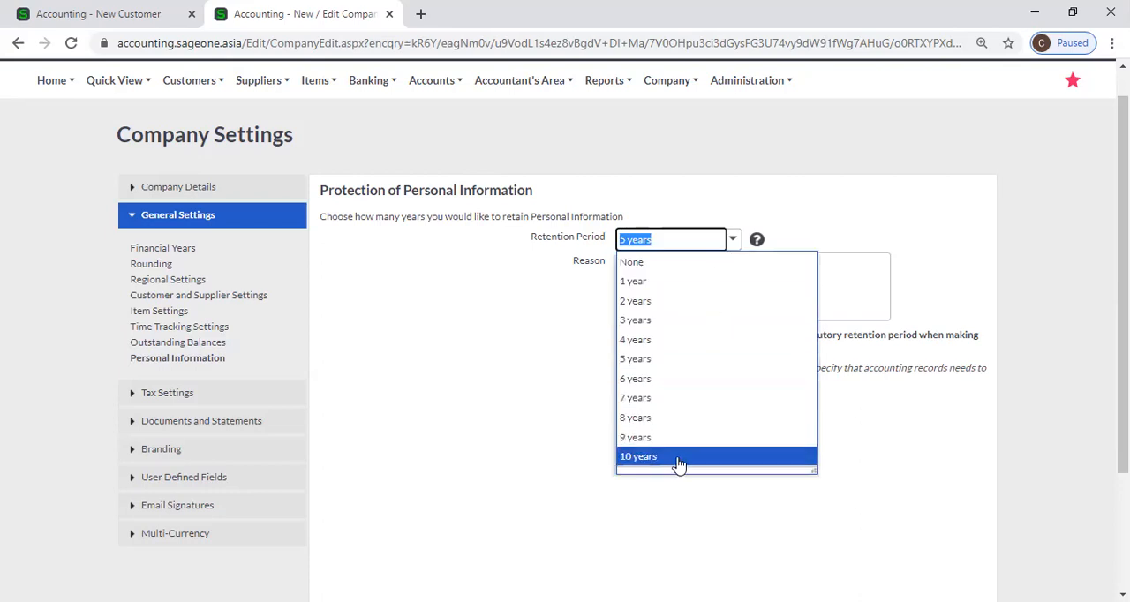
{"action": "left_click", "coordinate": [678, 459]}
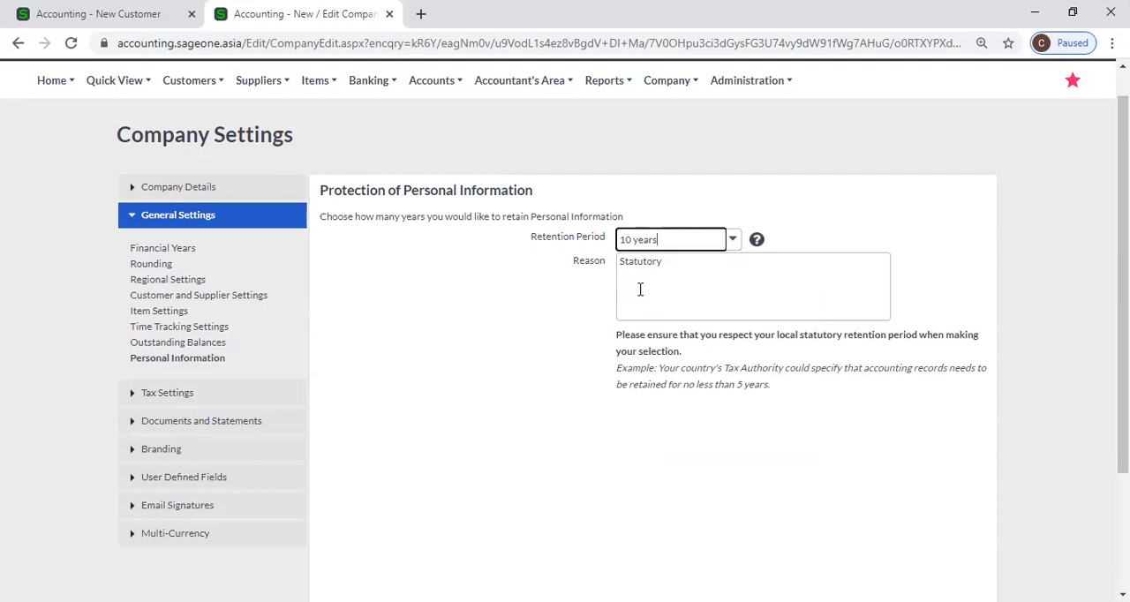
{"action": "double_click", "coordinate": [738, 257]}
{"action": "left_click", "coordinate": [728, 468]}
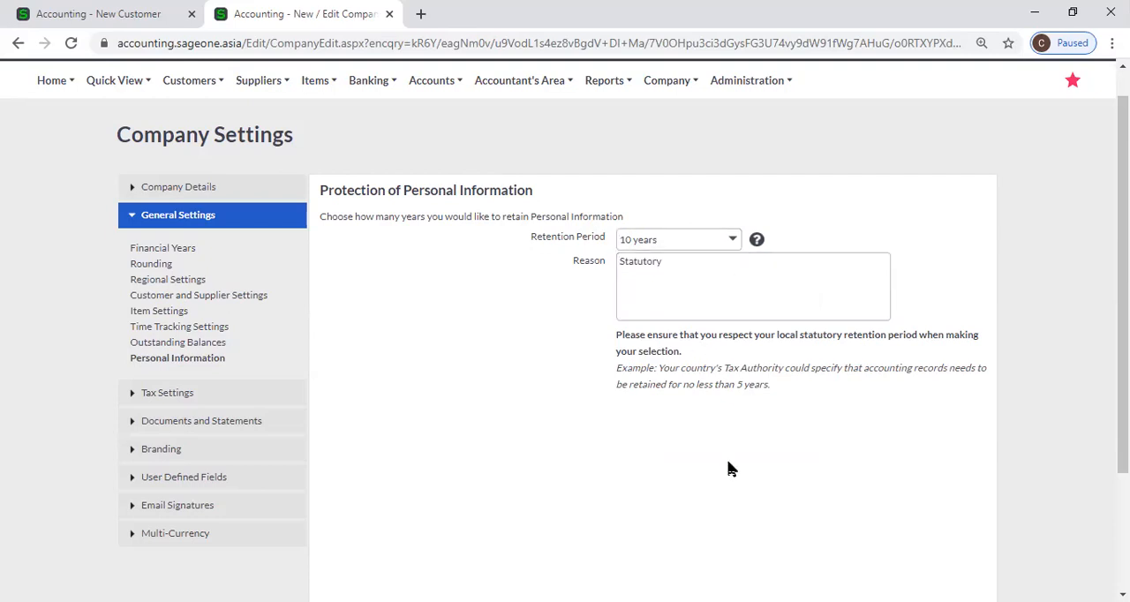
Change the personal information Retention Period back to 5 years, leaving the Statutory reason in place
{"action": "double_click", "coordinate": [702, 265]}
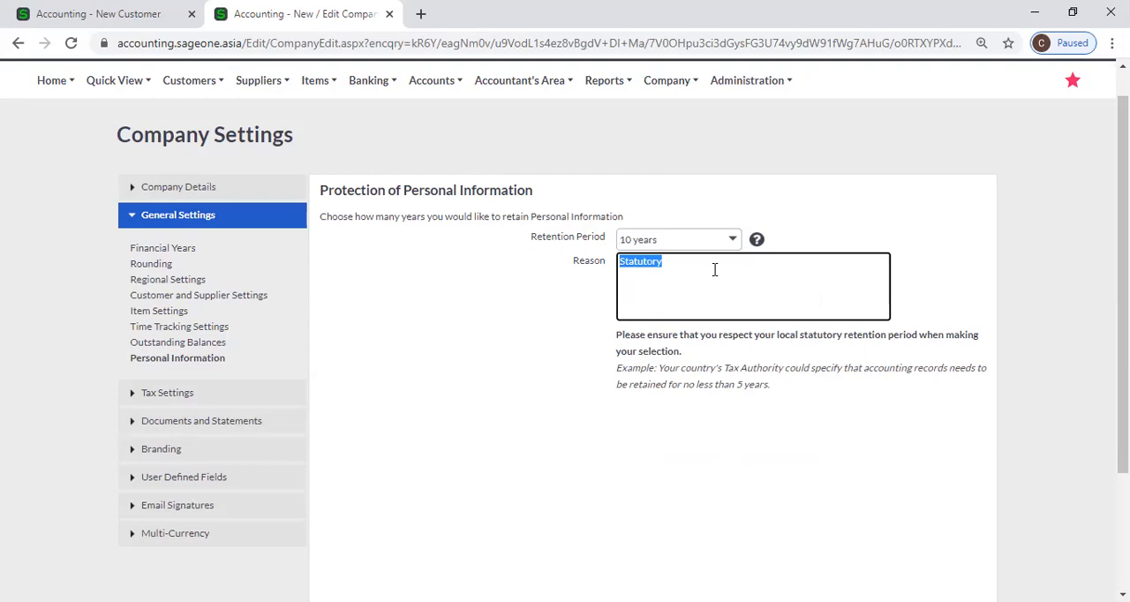
{"action": "left_click", "coordinate": [732, 239]}
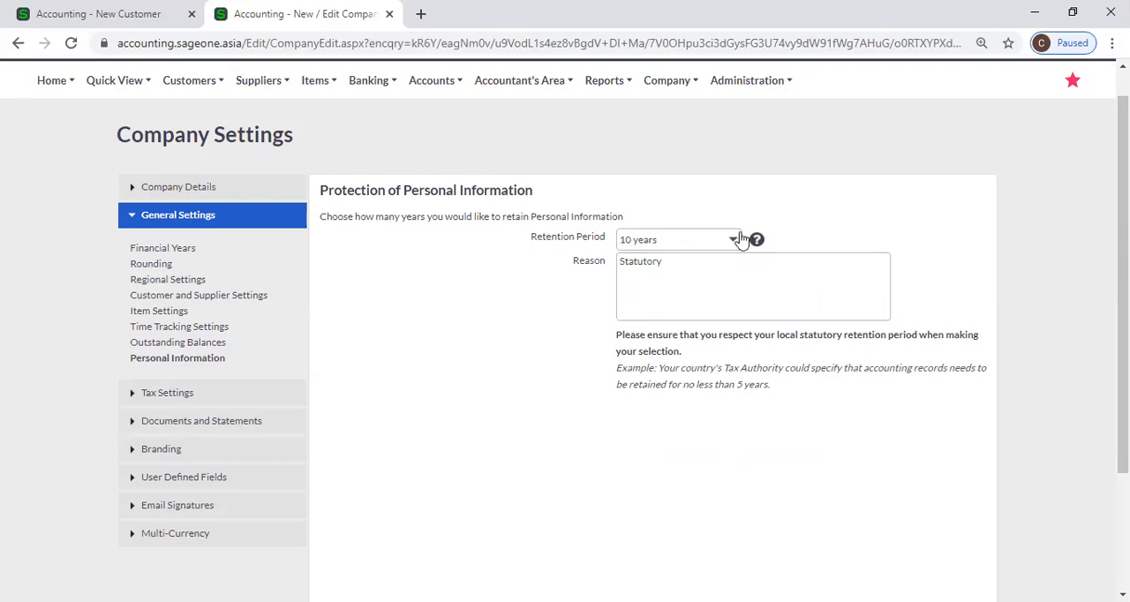
{"action": "left_click", "coordinate": [711, 359]}
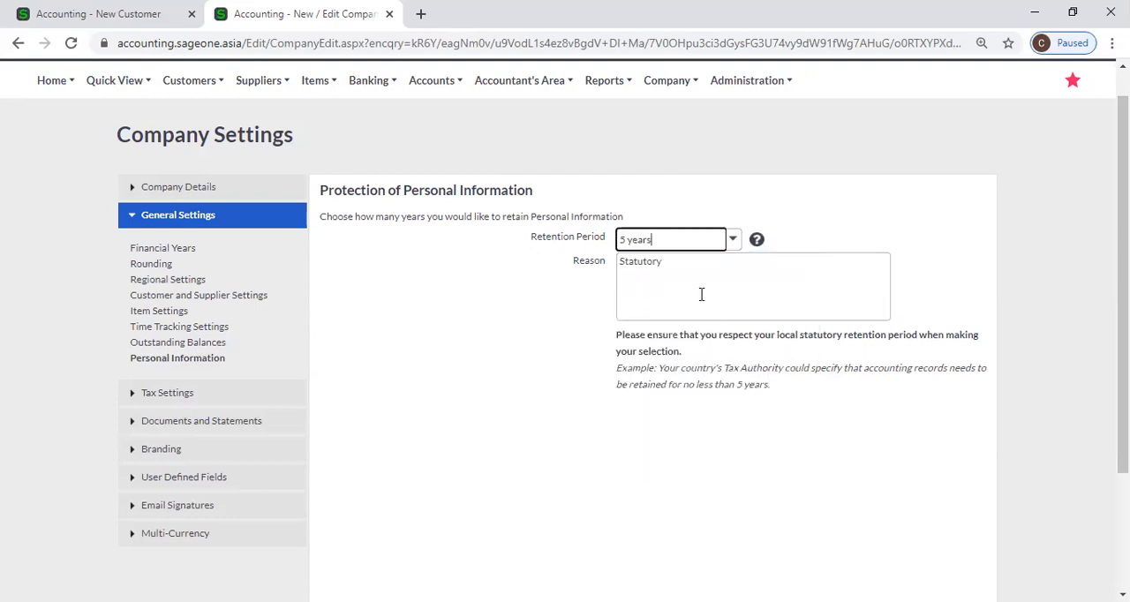
{"action": "key", "text": "Tab"}
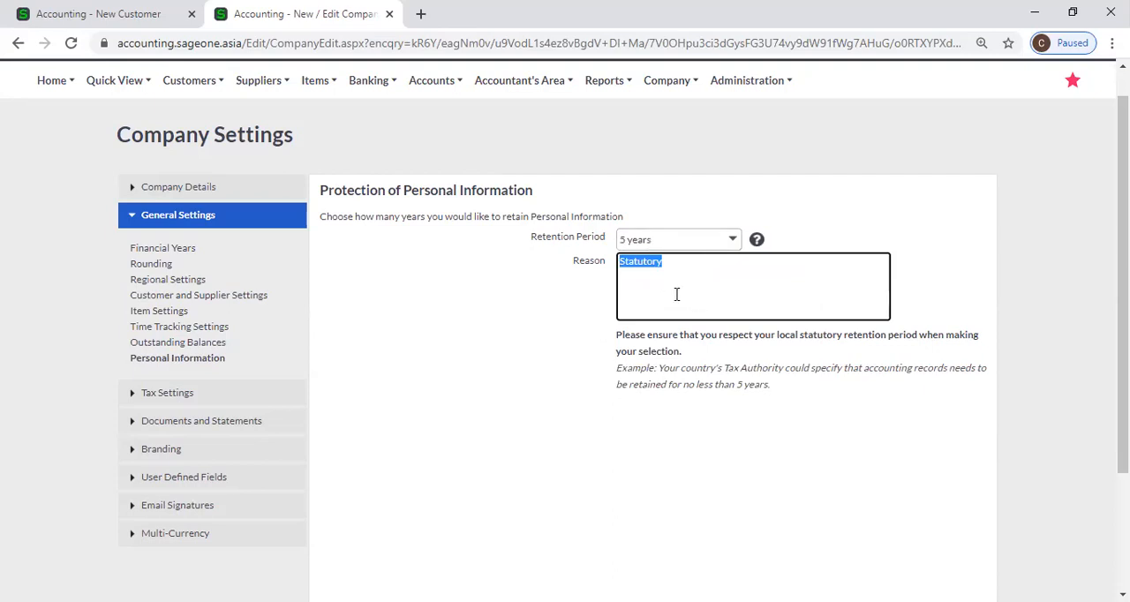
Select 10 years again as the personal information Retention Period
{"action": "left_click", "coordinate": [735, 243]}
{"action": "left_click", "coordinate": [734, 244]}
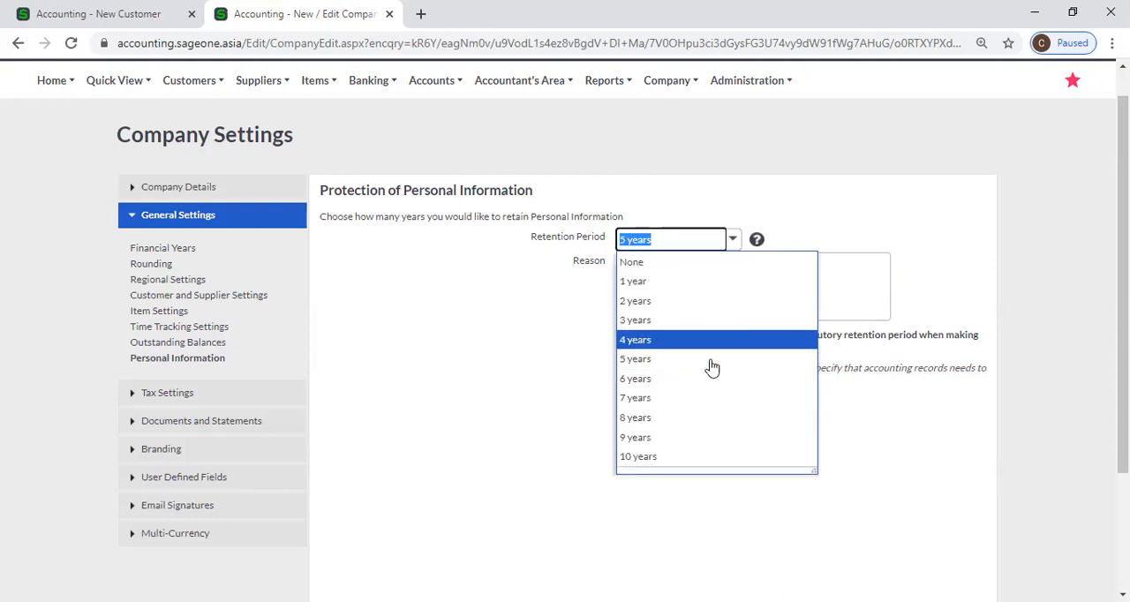
{"action": "left_click", "coordinate": [701, 456]}
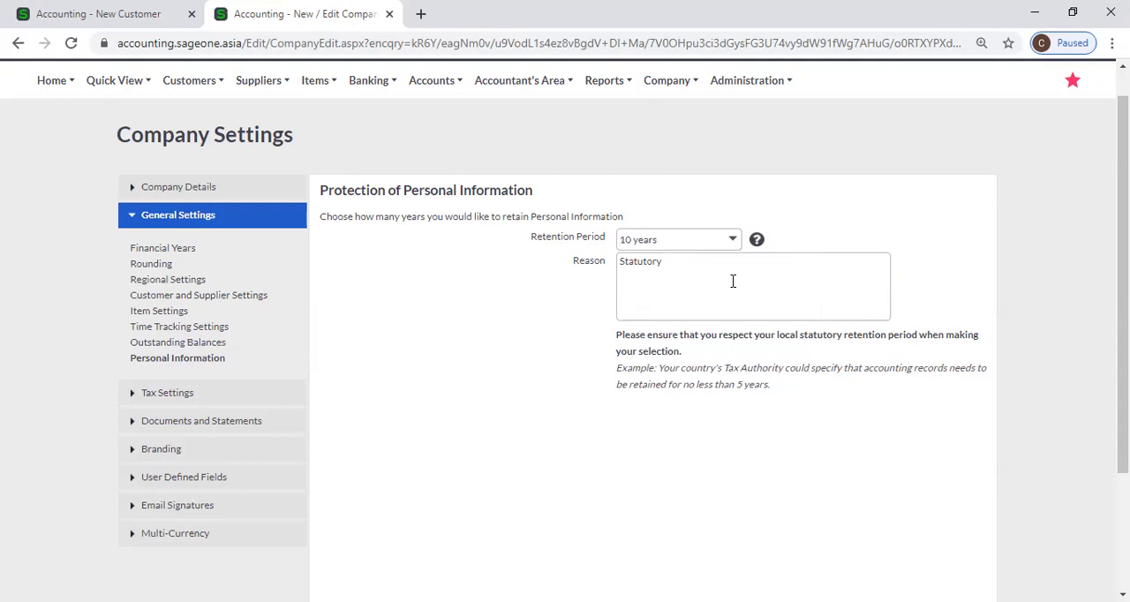
{"action": "scroll", "coordinate": [450, 441], "scroll_direction": "down", "scroll_amount": 3}
{"action": "scroll", "coordinate": [445, 413], "scroll_direction": "up", "scroll_amount": 3}
In Tax Settings, switch the Tax System to No Tax and back to Invoice Based (GST), accepting the warnings
{"action": "left_click", "coordinate": [213, 397]}
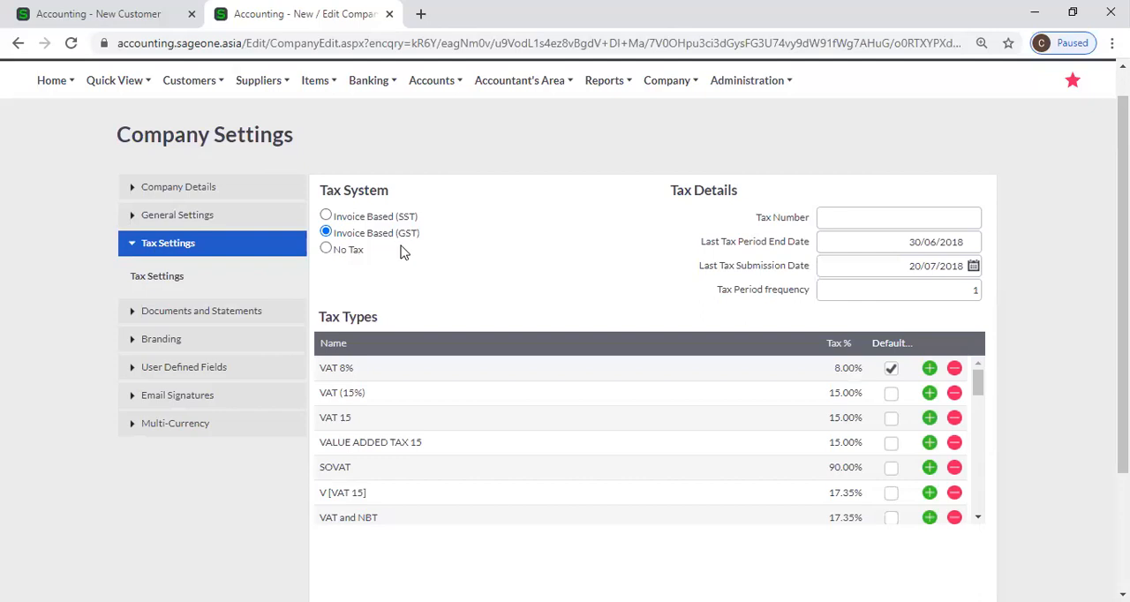
{"action": "left_click", "coordinate": [326, 250]}
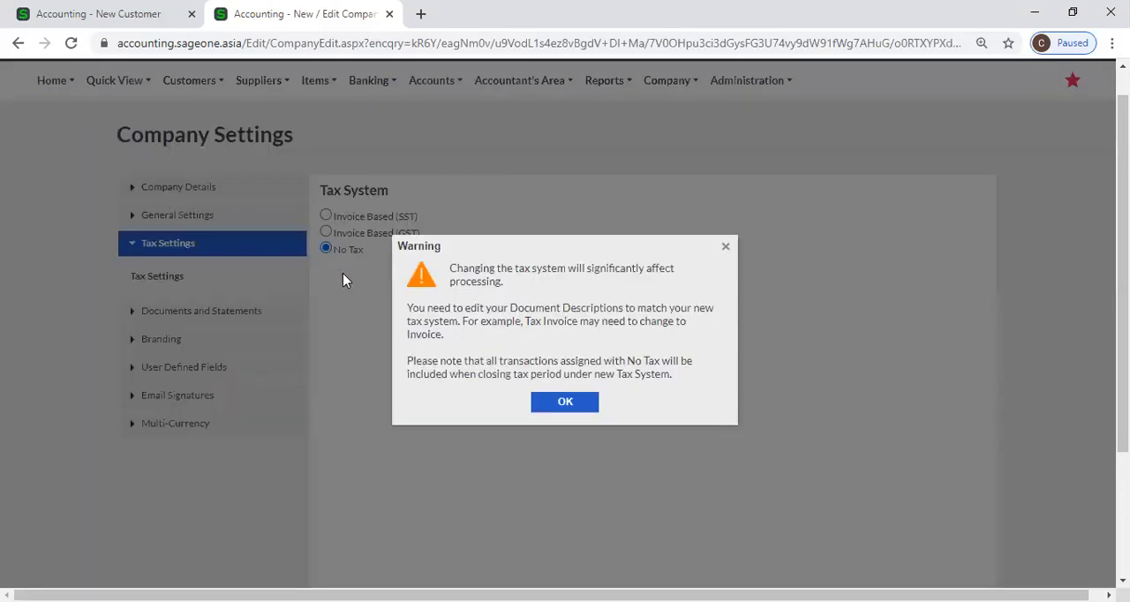
{"action": "left_click", "coordinate": [555, 406]}
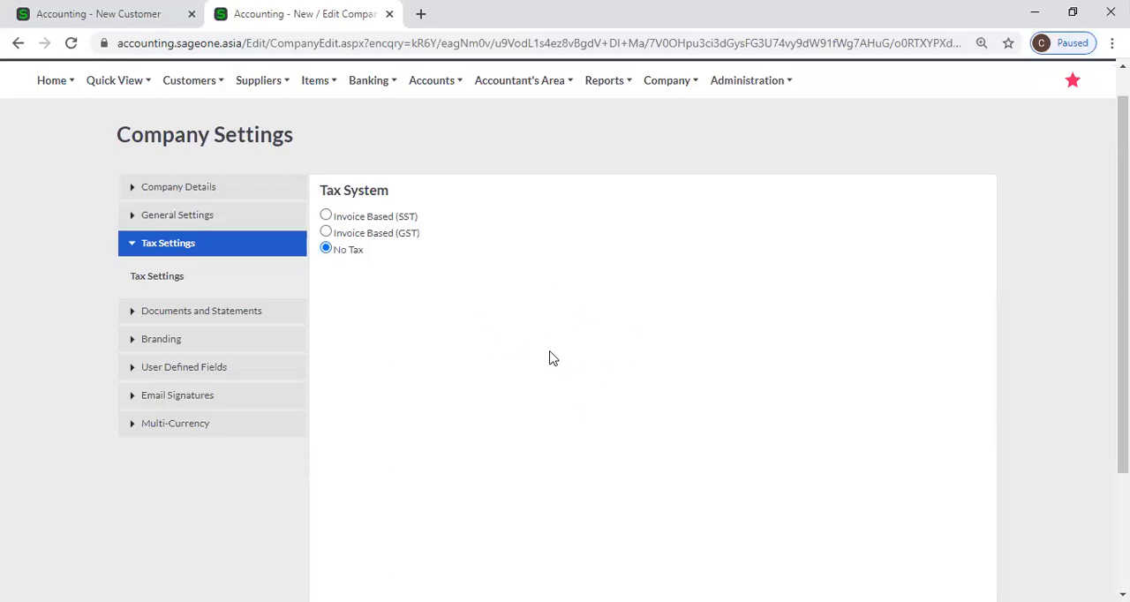
{"action": "left_click", "coordinate": [325, 232]}
{"action": "left_click", "coordinate": [561, 410]}
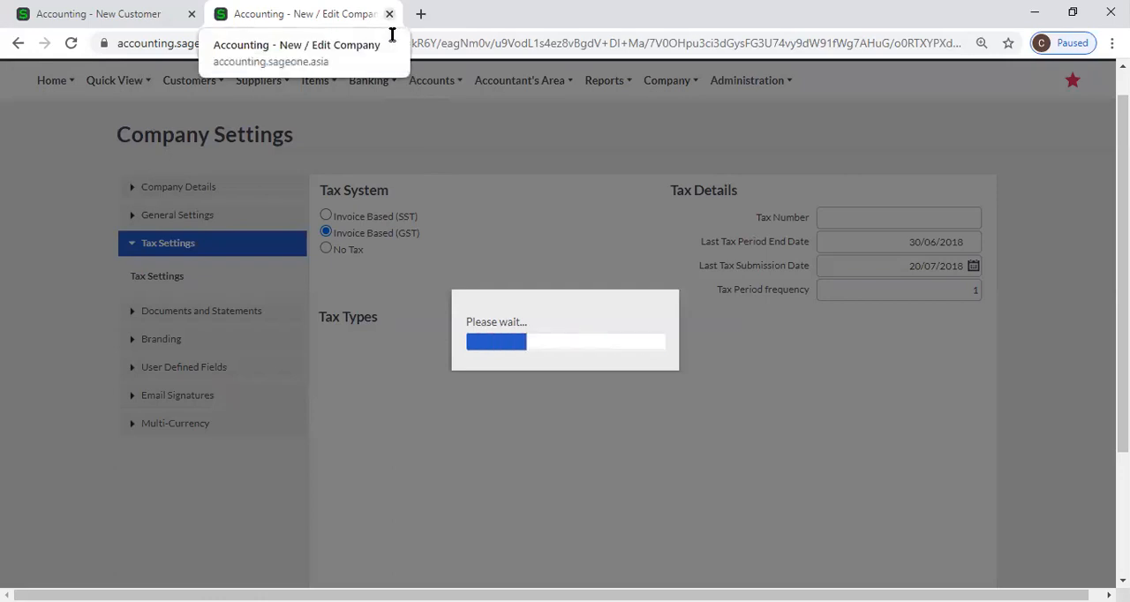
Close the Company Settings browser tab and try to reopen the company settings from the New Customer page
{"action": "left_click", "coordinate": [389, 14]}
{"action": "scroll", "coordinate": [469, 220], "scroll_direction": "up", "scroll_amount": 6}
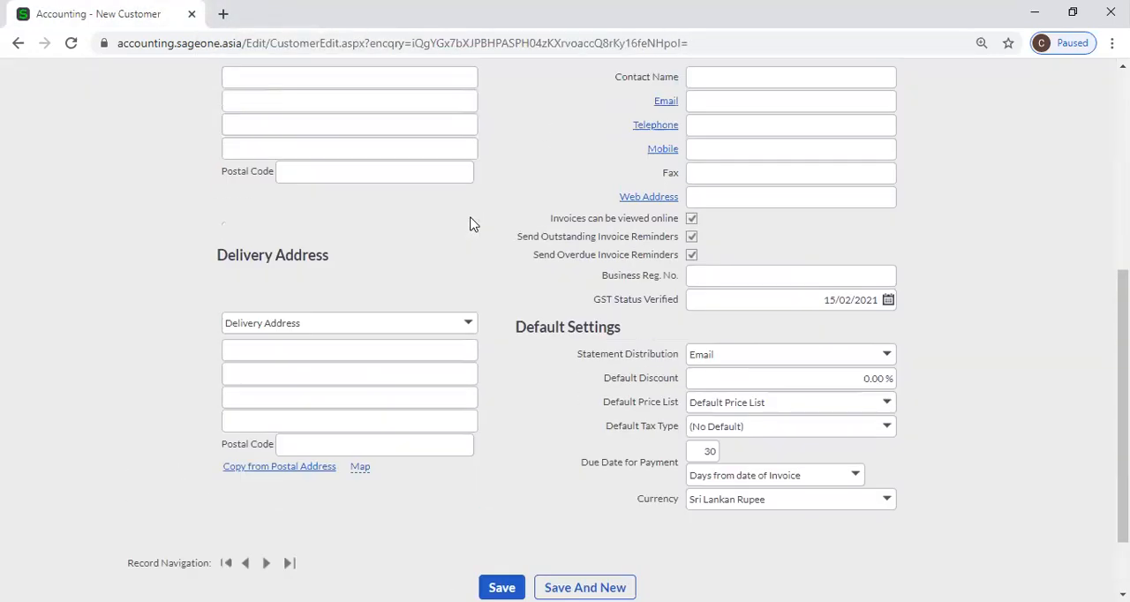
{"action": "mouse_move", "coordinate": [692, 120]}
{"action": "left_click", "coordinate": [680, 181]}
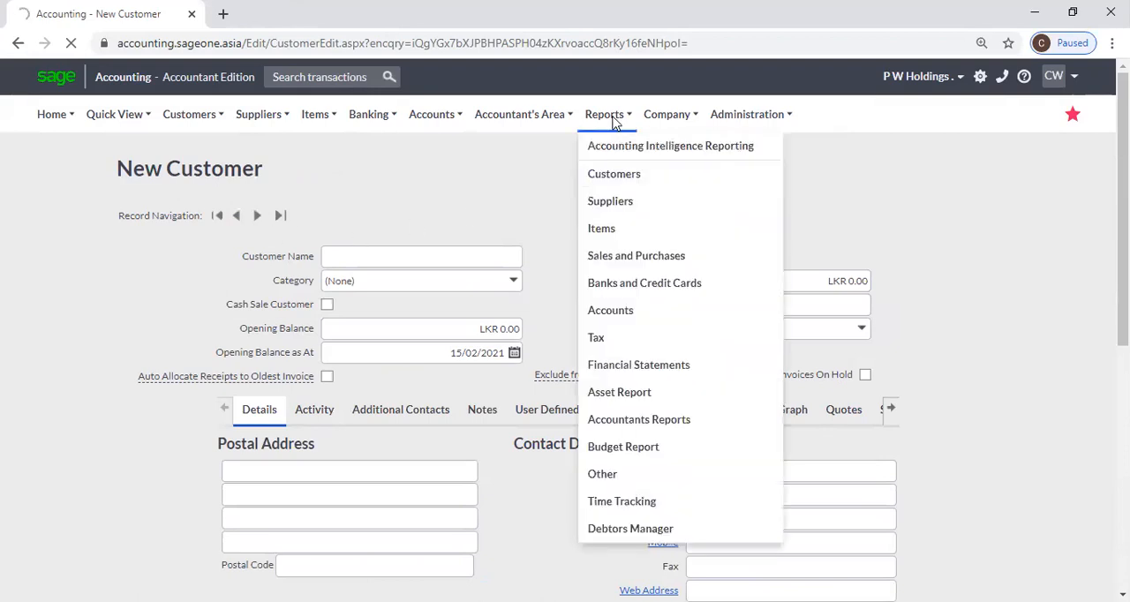
{"action": "mouse_move", "coordinate": [665, 120]}
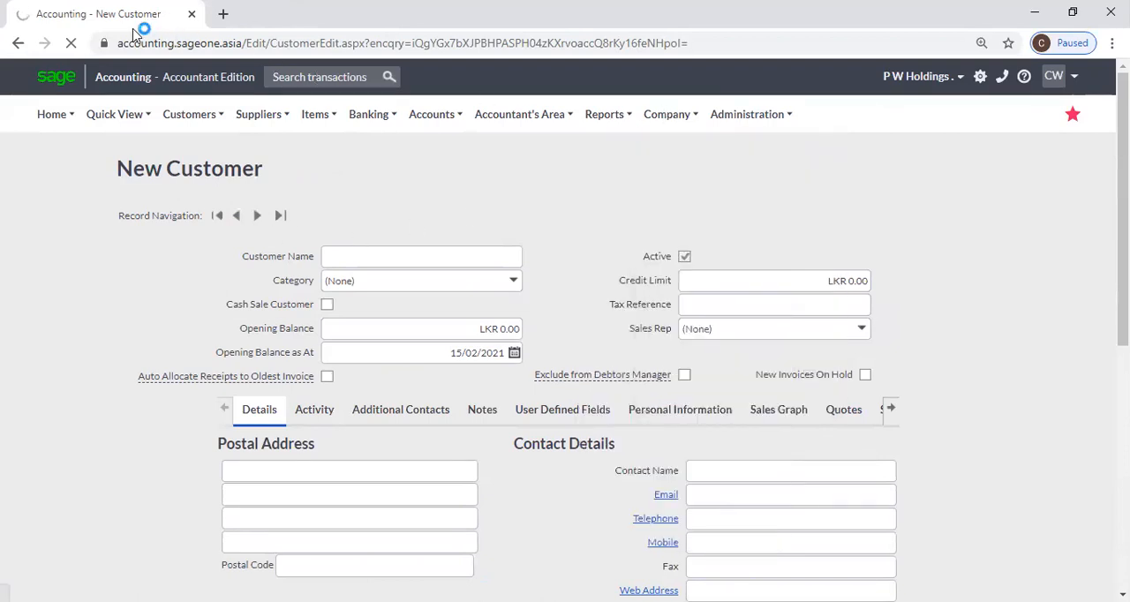
Replace the New Customer page with a fresh browser tab and load accounting.sageone.asia
{"action": "left_click", "coordinate": [223, 13]}
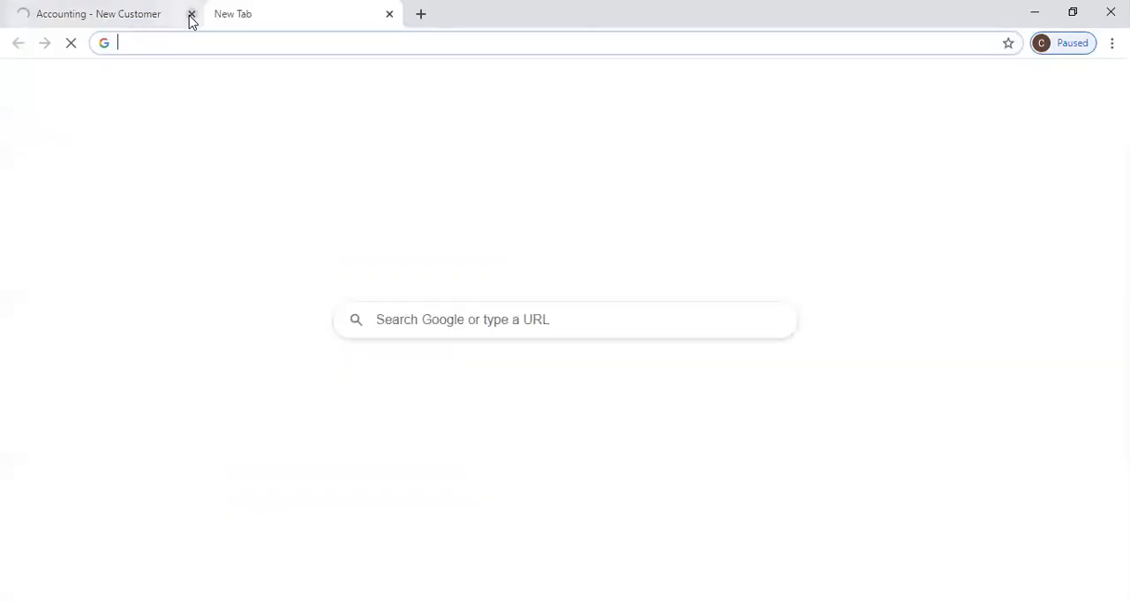
{"action": "left_click", "coordinate": [192, 14]}
{"action": "left_click", "coordinate": [466, 399]}
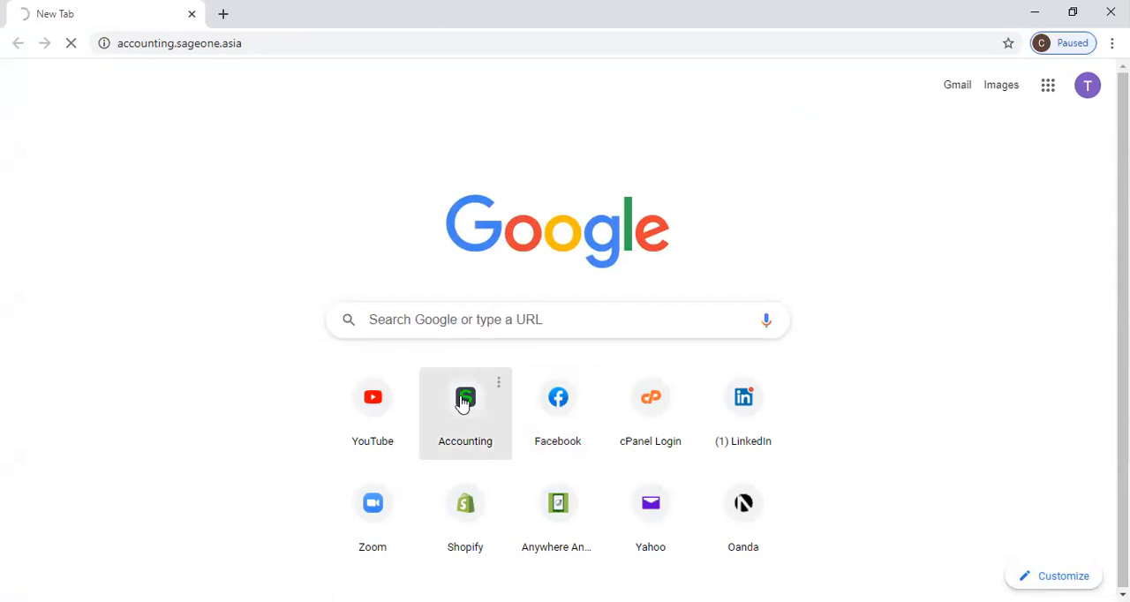
{"action": "left_click", "coordinate": [257, 43]}
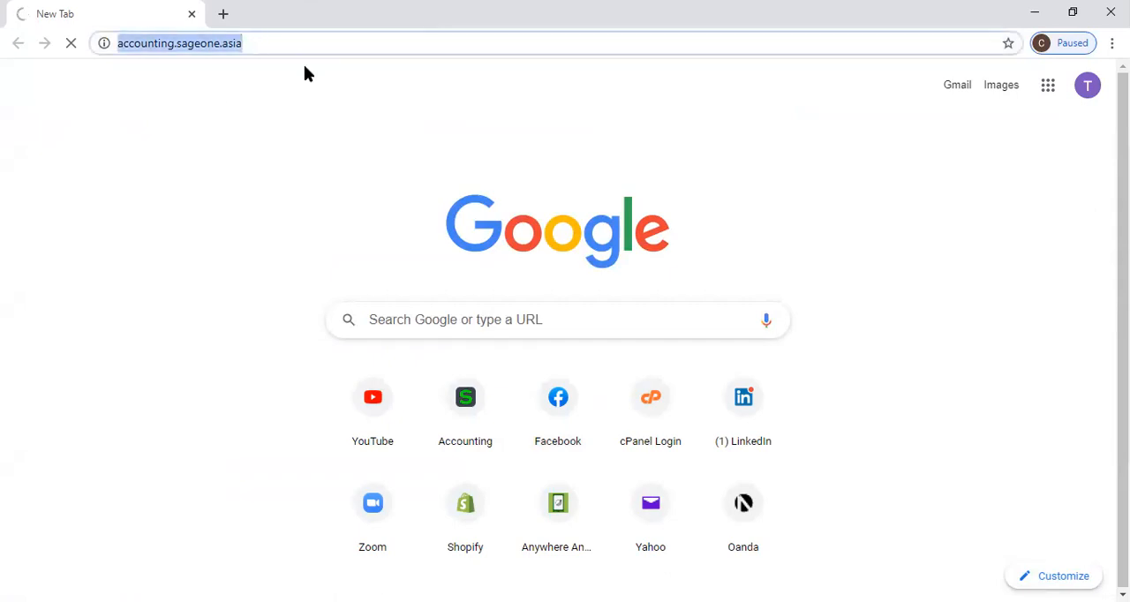
{"action": "left_click", "coordinate": [332, 76]}
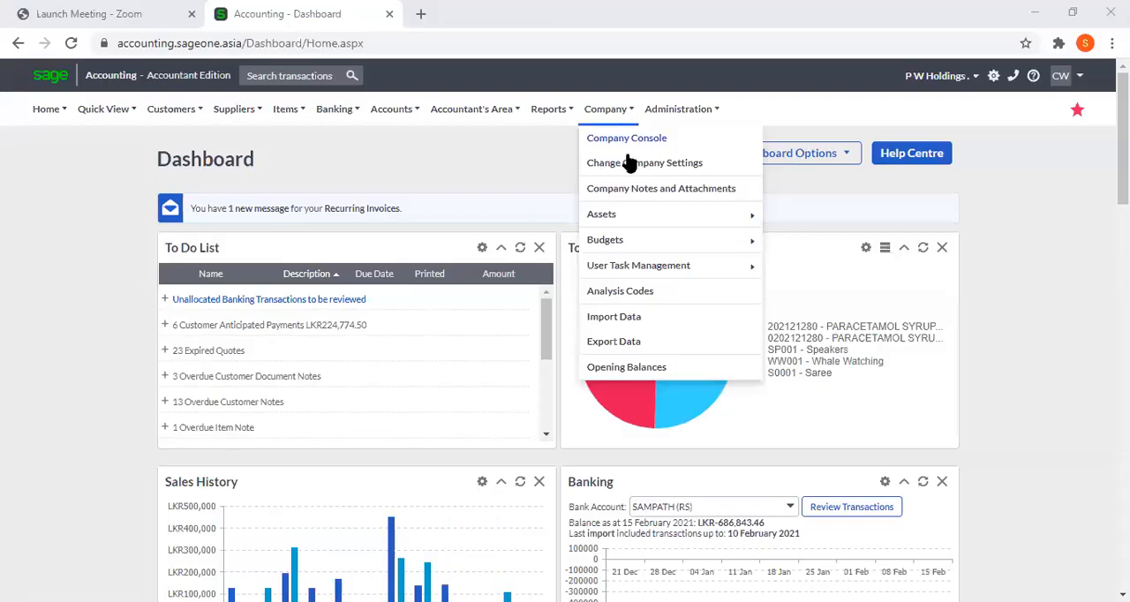
Open the company's Tax Settings and add a tax type named "VAT %" below VAT (15%)
{"action": "left_click", "coordinate": [630, 164]}
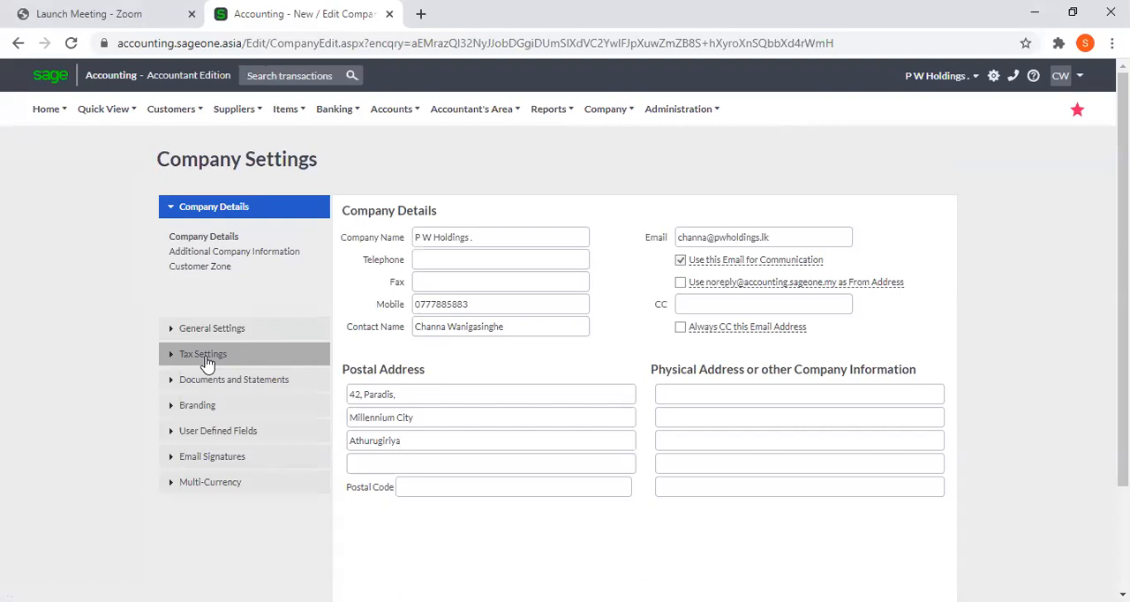
{"action": "left_click", "coordinate": [206, 357]}
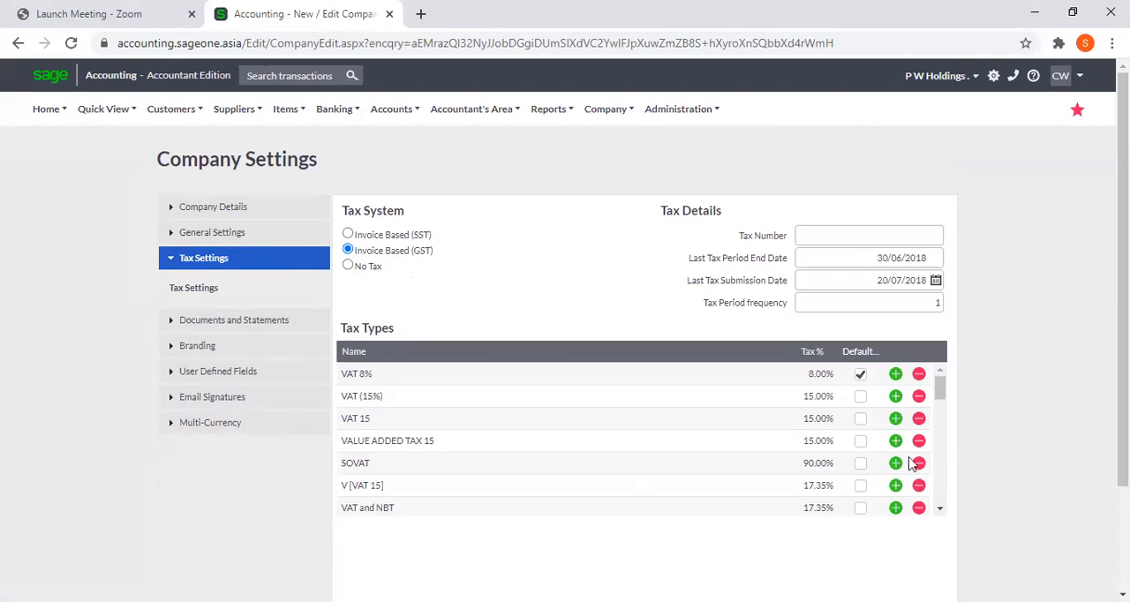
{"action": "left_click", "coordinate": [895, 396]}
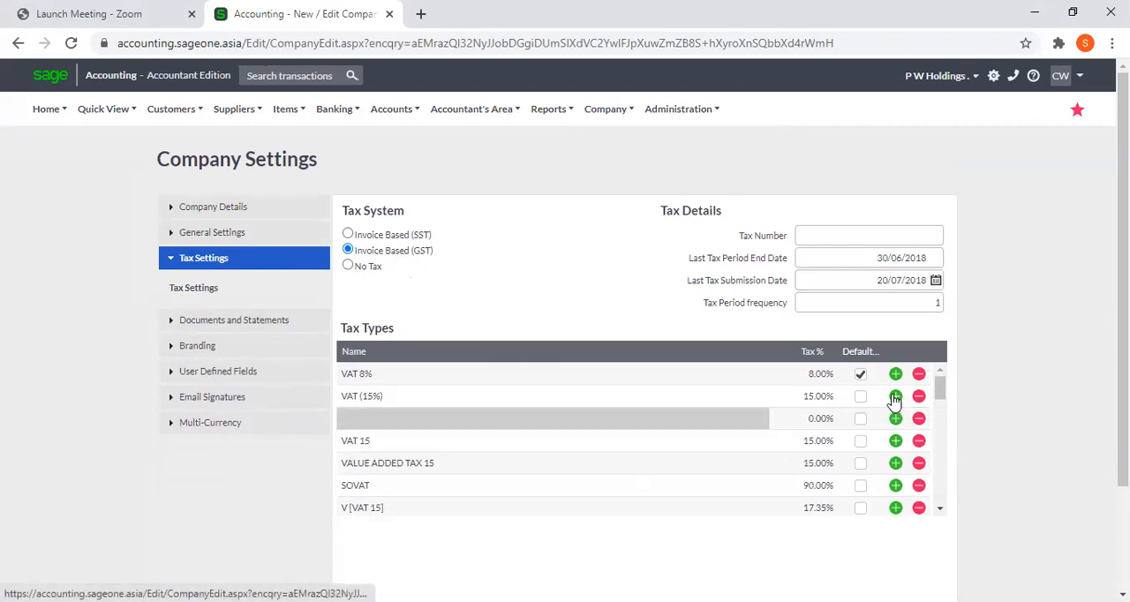
{"action": "left_click", "coordinate": [722, 422]}
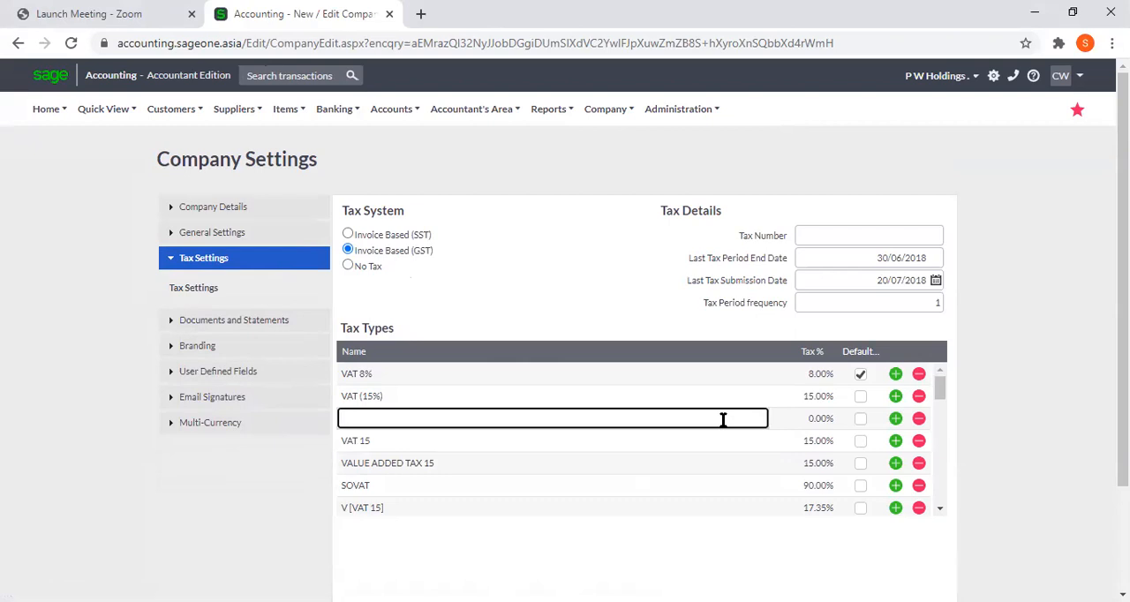
{"action": "type", "text": "VAT"}
{"action": "type", "text": "%"}
{"action": "key", "text": "Tab"}
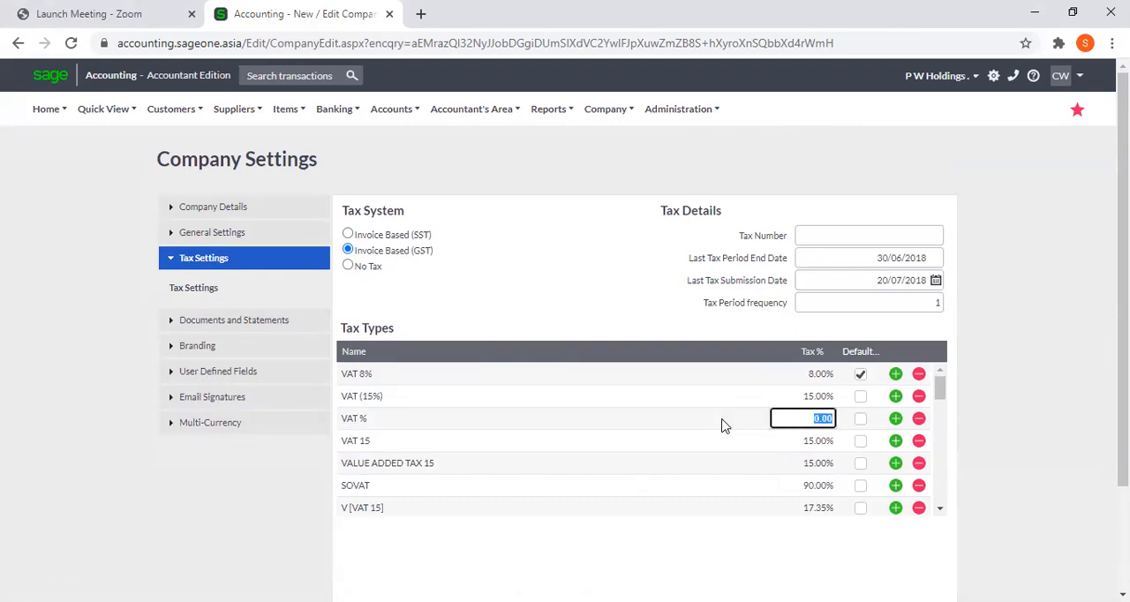
Rename the new tax type to "VAT 15%" and set its tax percentage to 15
{"action": "left_click", "coordinate": [366, 417]}
{"action": "left_click", "coordinate": [366, 417]}
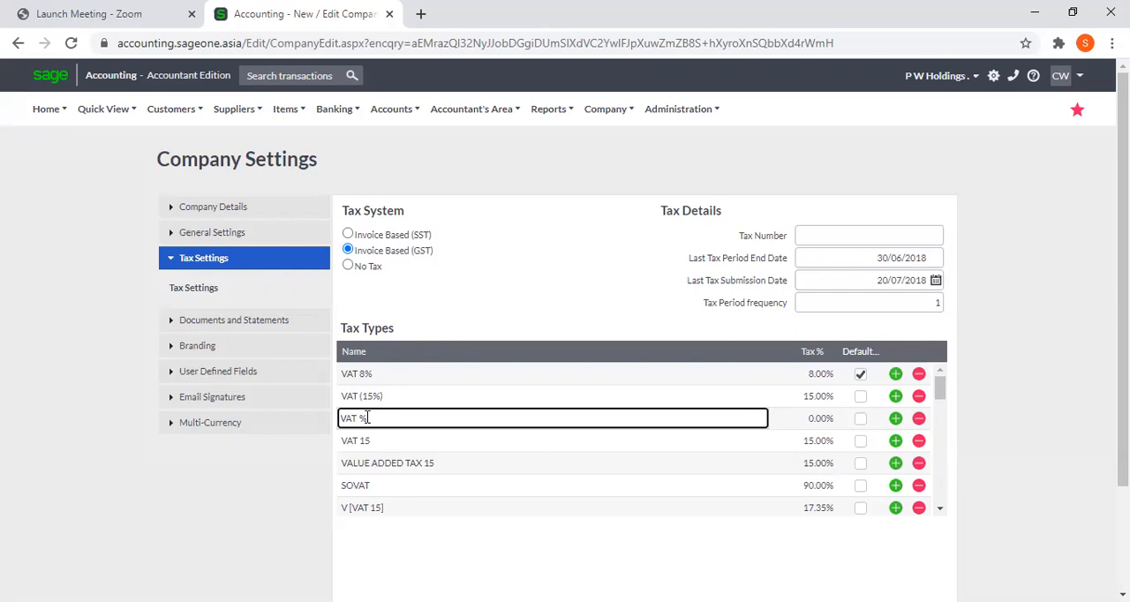
{"action": "key", "text": "Left"}
{"action": "type", "text": "15"}
{"action": "key", "text": "Tab"}
{"action": "type", "text": "15"}
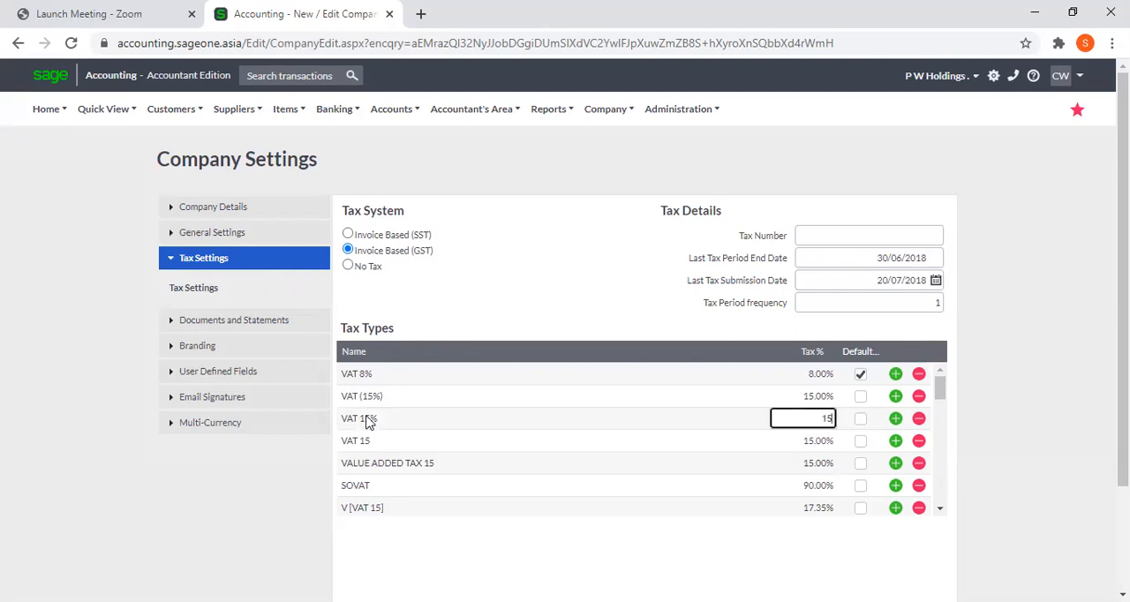
{"action": "key", "text": "Return"}
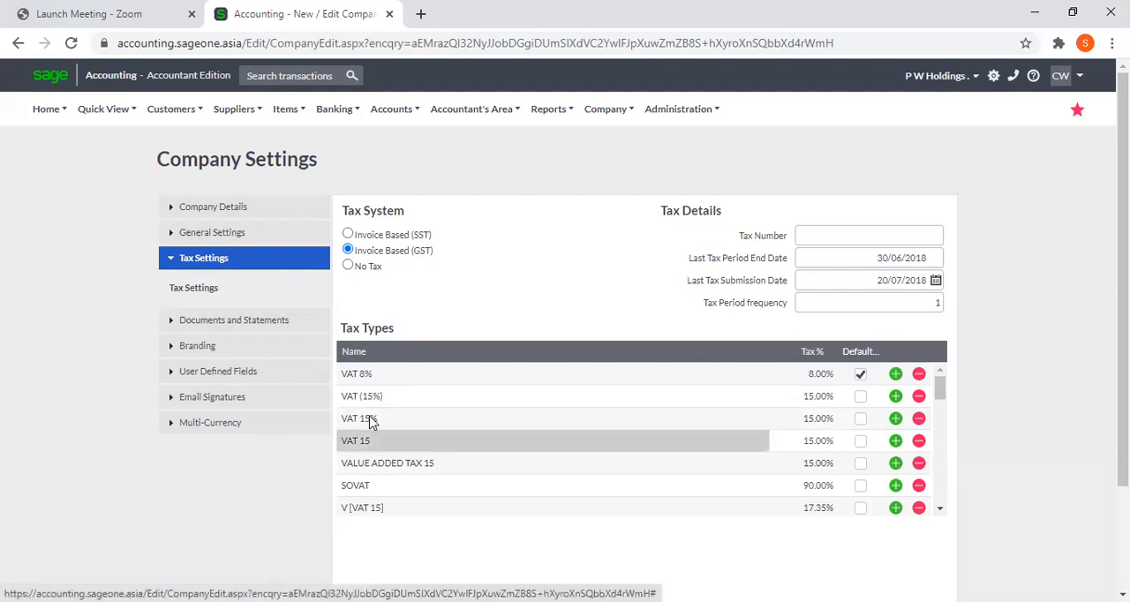
Delete the tax types VALUE ADDED TAX 15, SOVAT and V [VAT 15], and try to delete VAT and NBT
{"action": "left_click", "coordinate": [919, 463]}
{"action": "left_click", "coordinate": [920, 465]}
{"action": "left_click", "coordinate": [921, 465]}
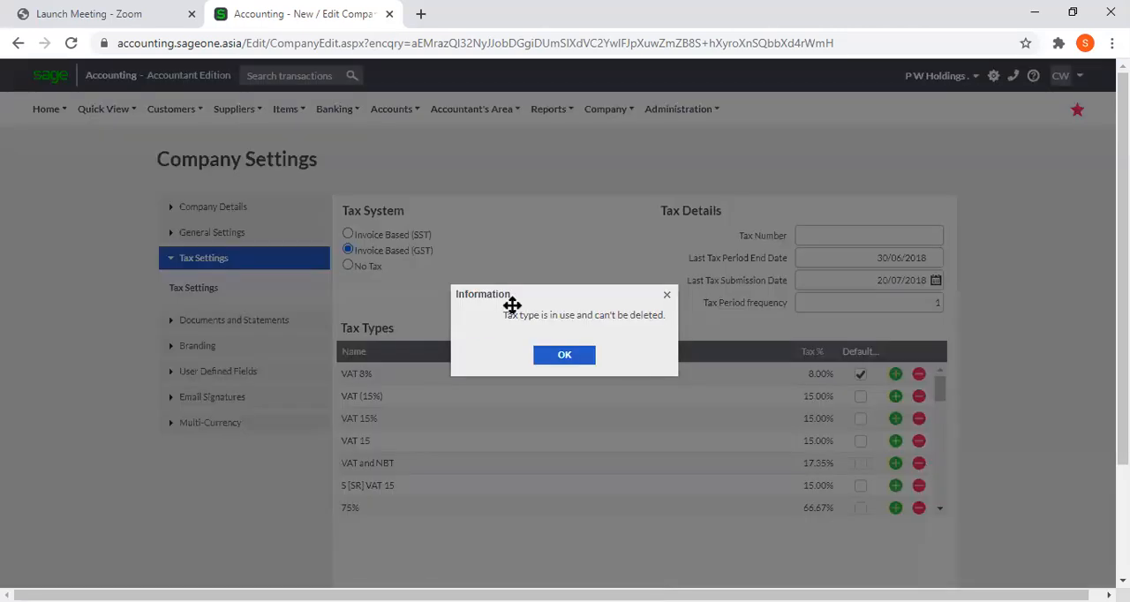
{"action": "left_click", "coordinate": [542, 357]}
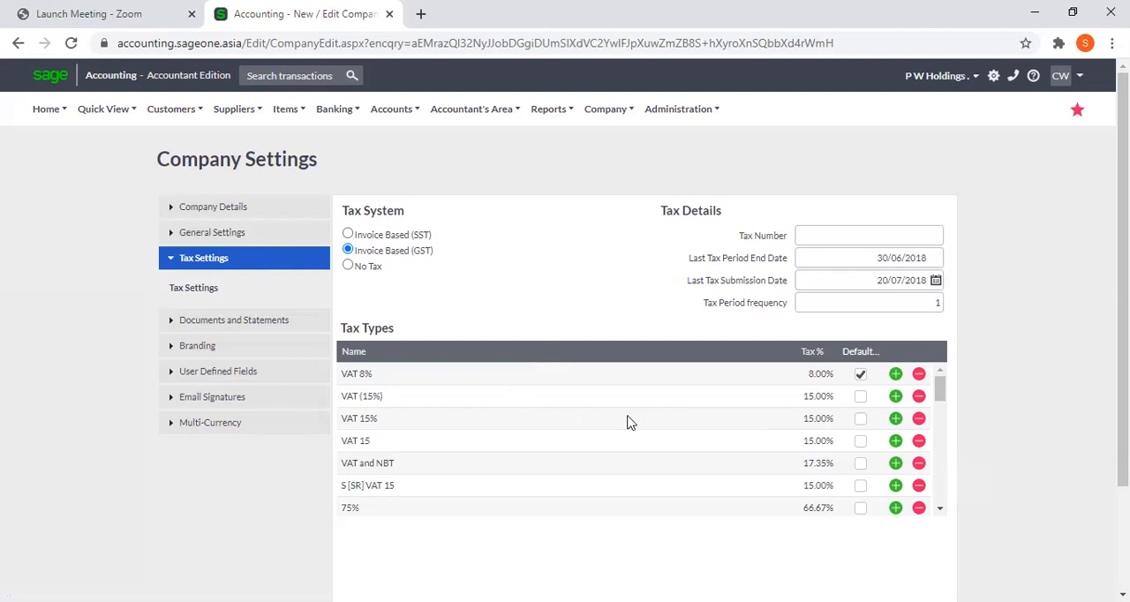
{"action": "left_click", "coordinate": [895, 396]}
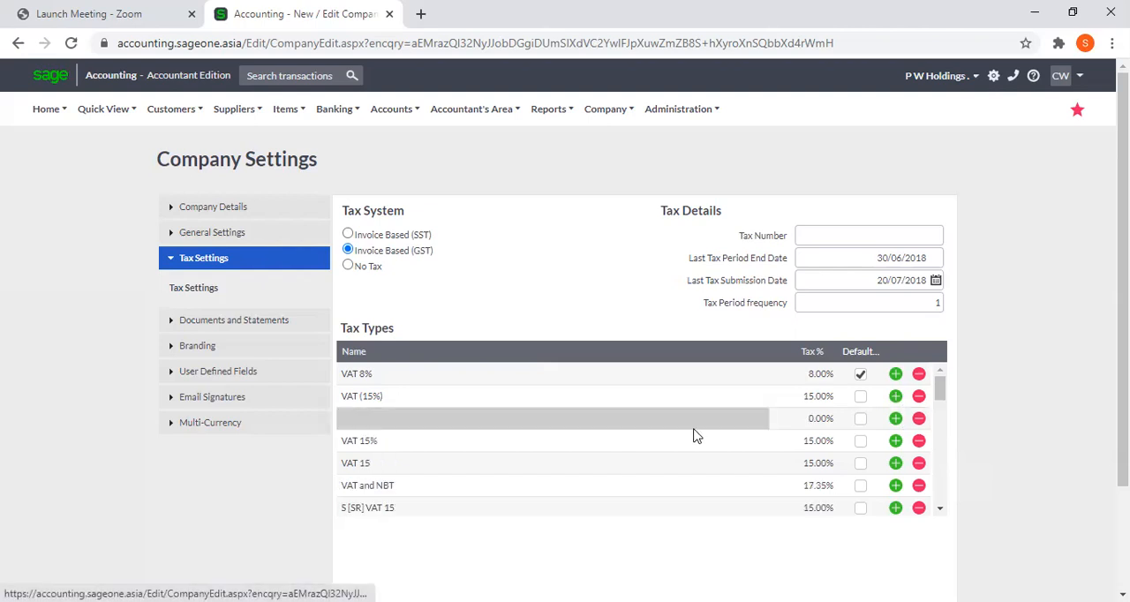
{"action": "left_click", "coordinate": [657, 427]}
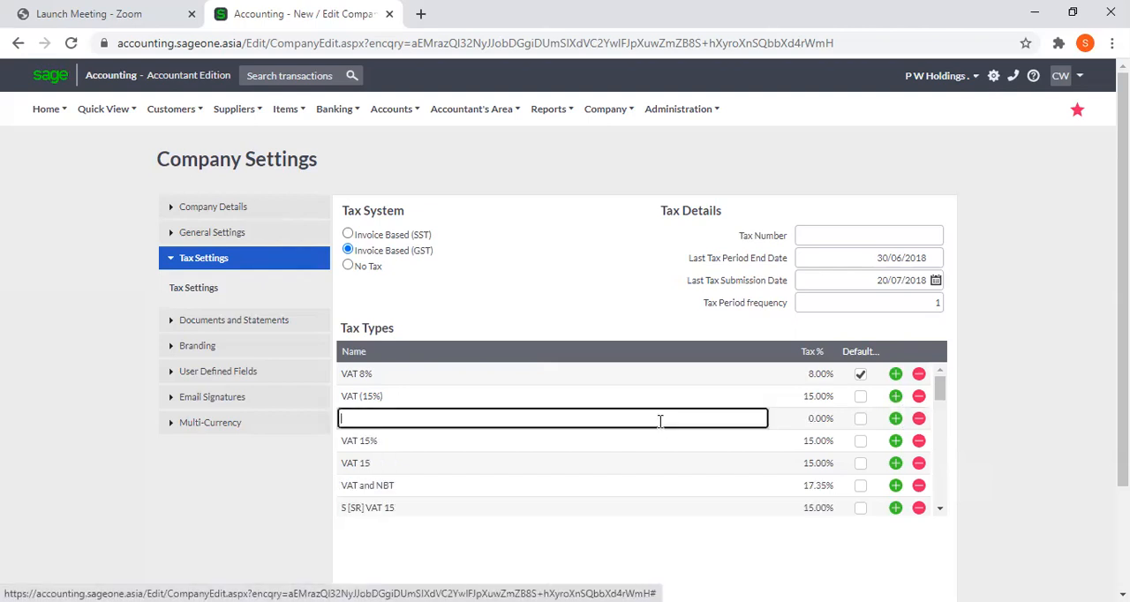
{"action": "left_click", "coordinate": [816, 426]}
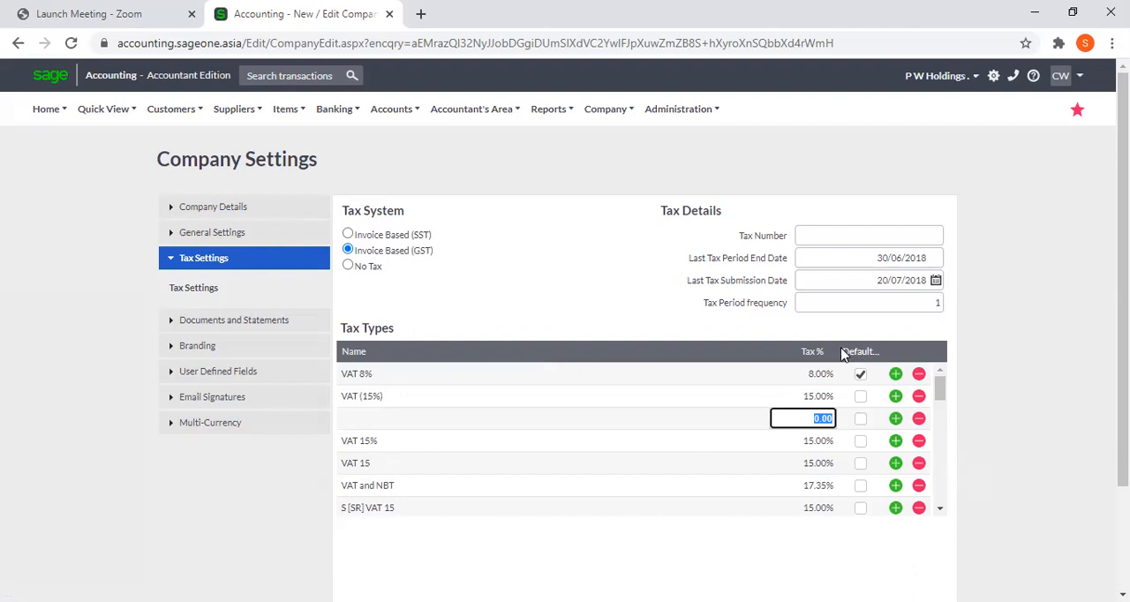
{"action": "left_click_drag", "start_coordinate": [835, 349], "coordinate": [635, 344]}
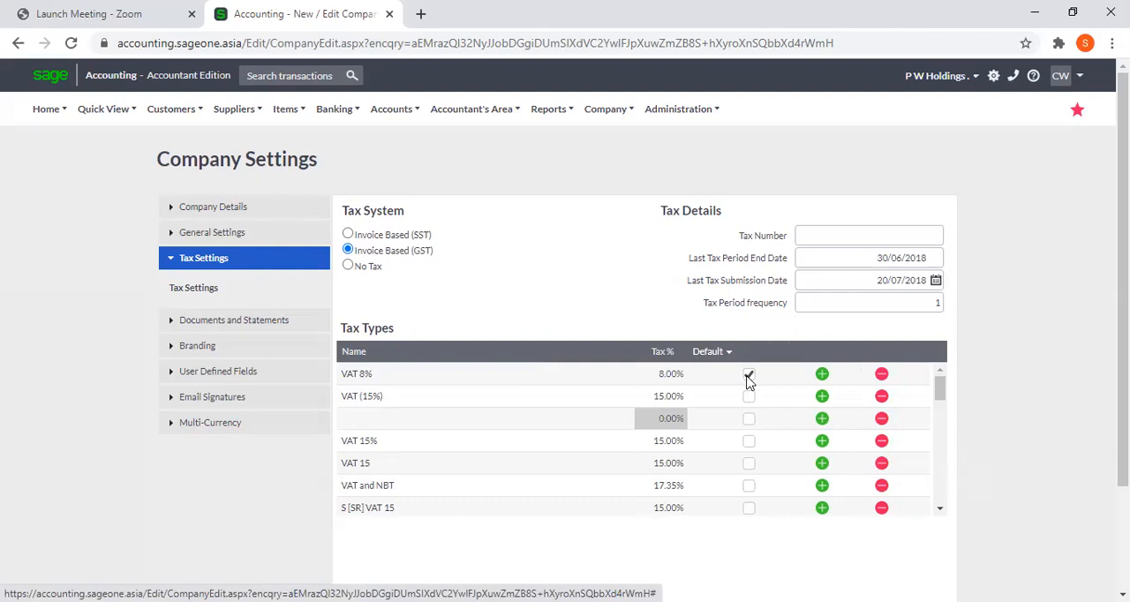
{"action": "left_click", "coordinate": [823, 398]}
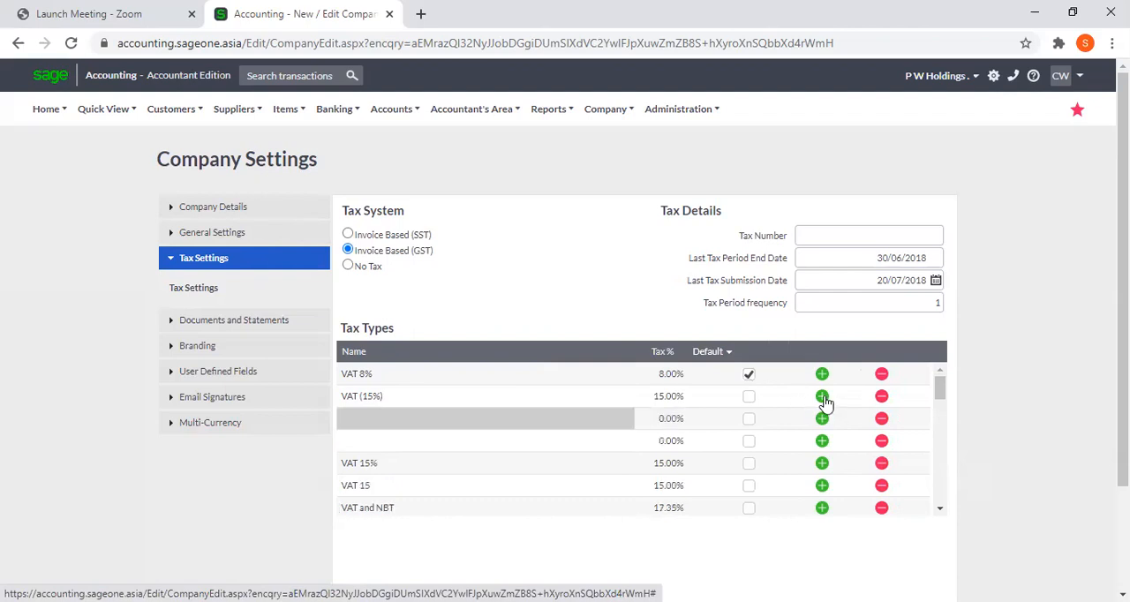
{"action": "left_click", "coordinate": [882, 421]}
{"action": "left_click", "coordinate": [881, 420]}
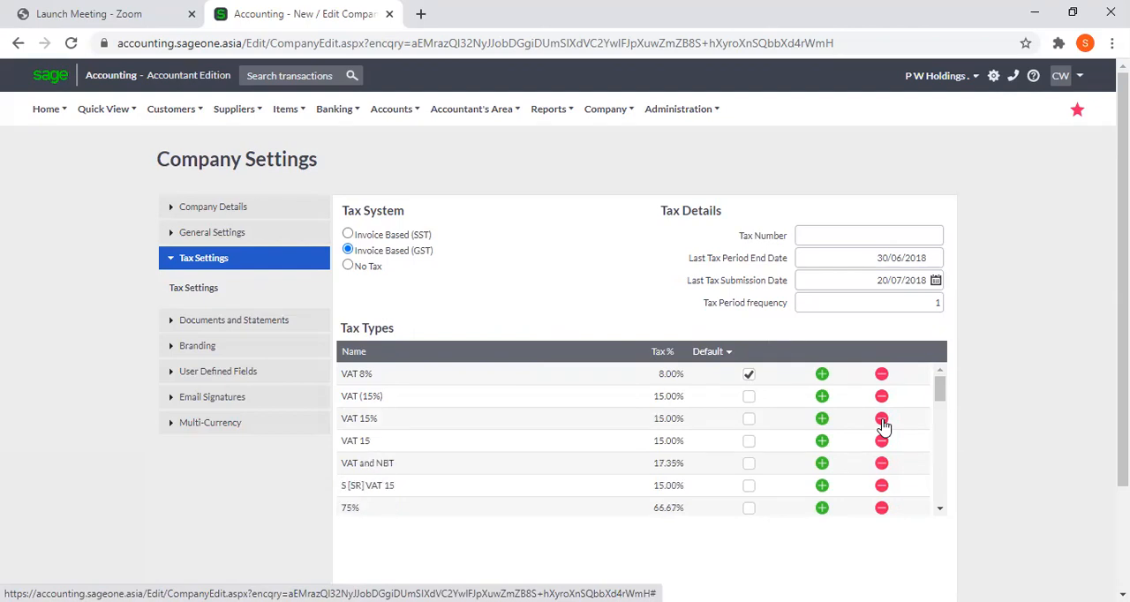
Examine the tax number, last tax period end date, last submission date and tax period frequency fields in the tax details
{"action": "left_click", "coordinate": [831, 234]}
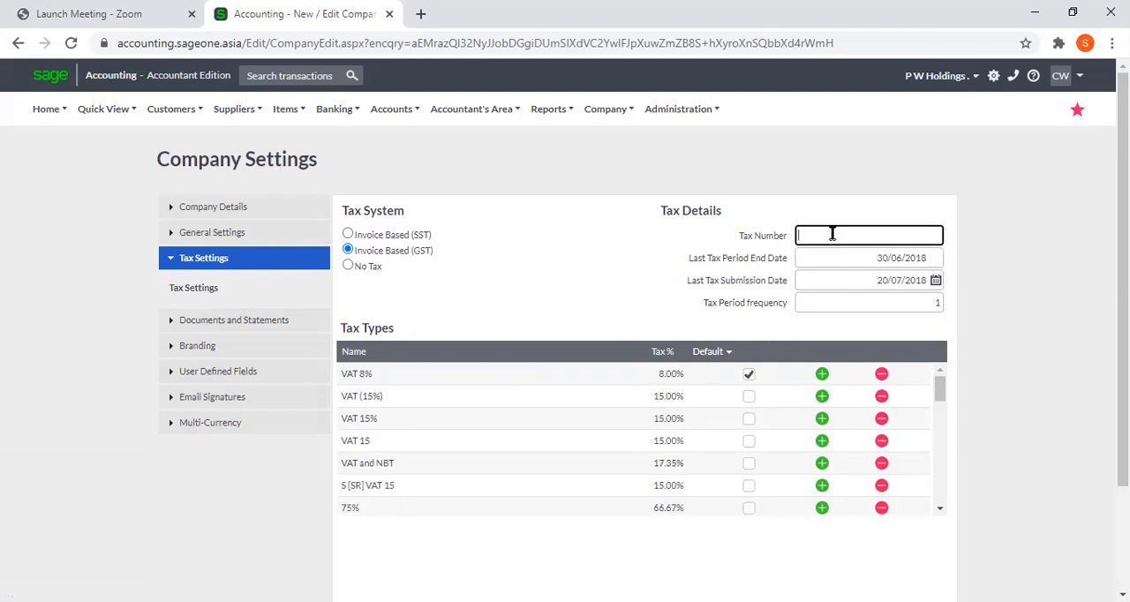
{"action": "left_click", "coordinate": [841, 259]}
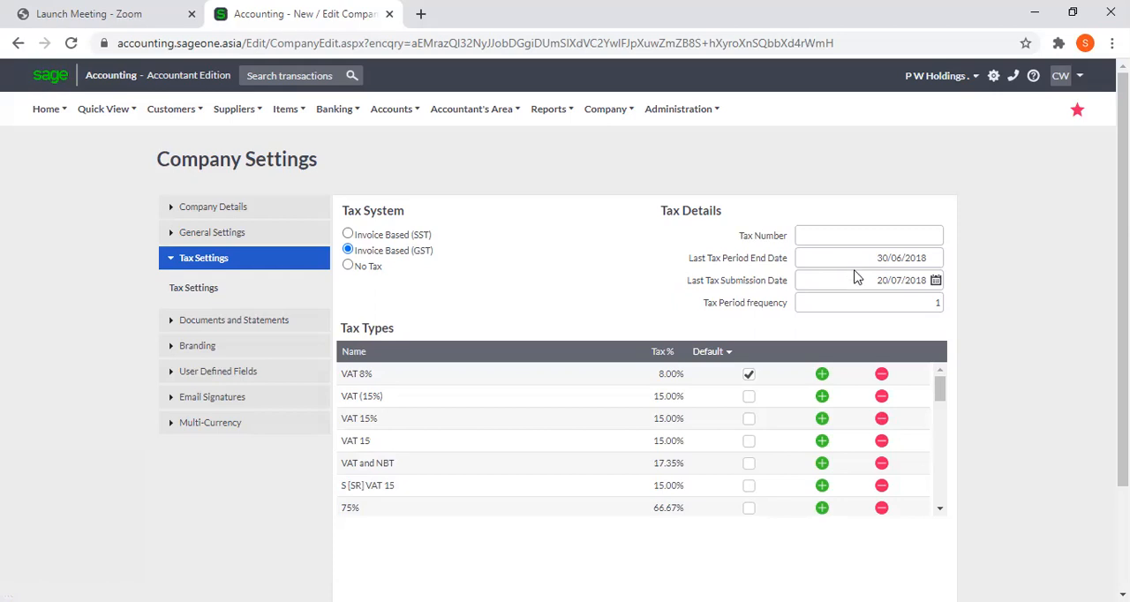
{"action": "mouse_move", "coordinate": [857, 282]}
{"action": "left_click", "coordinate": [871, 303]}
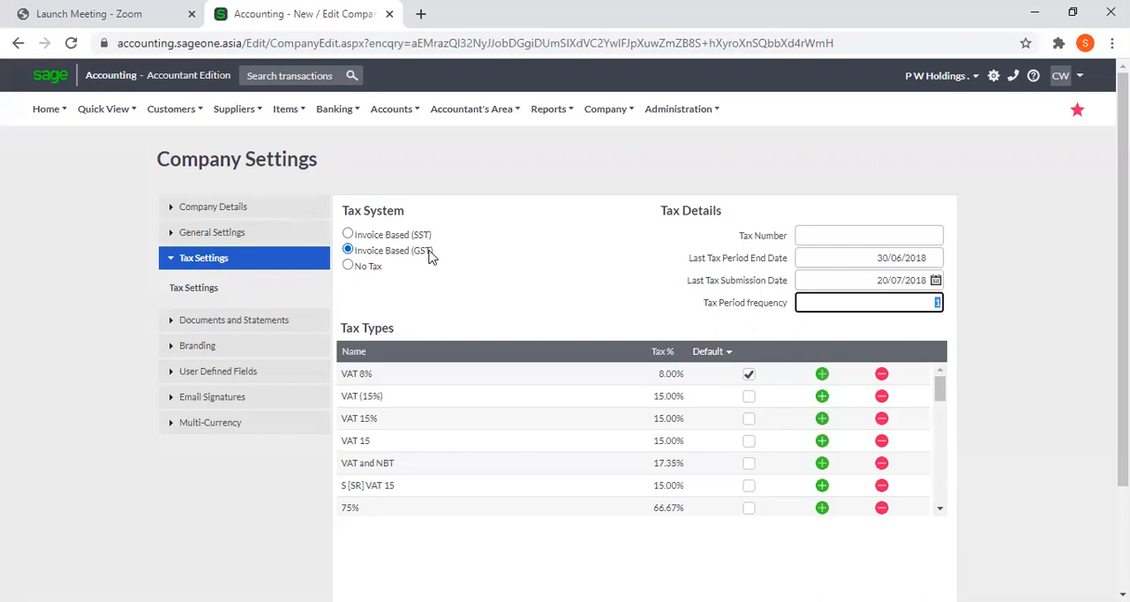
Reselect Invoice Based (GST) as the tax system and dismiss the warning about changing it
{"action": "left_click", "coordinate": [383, 253]}
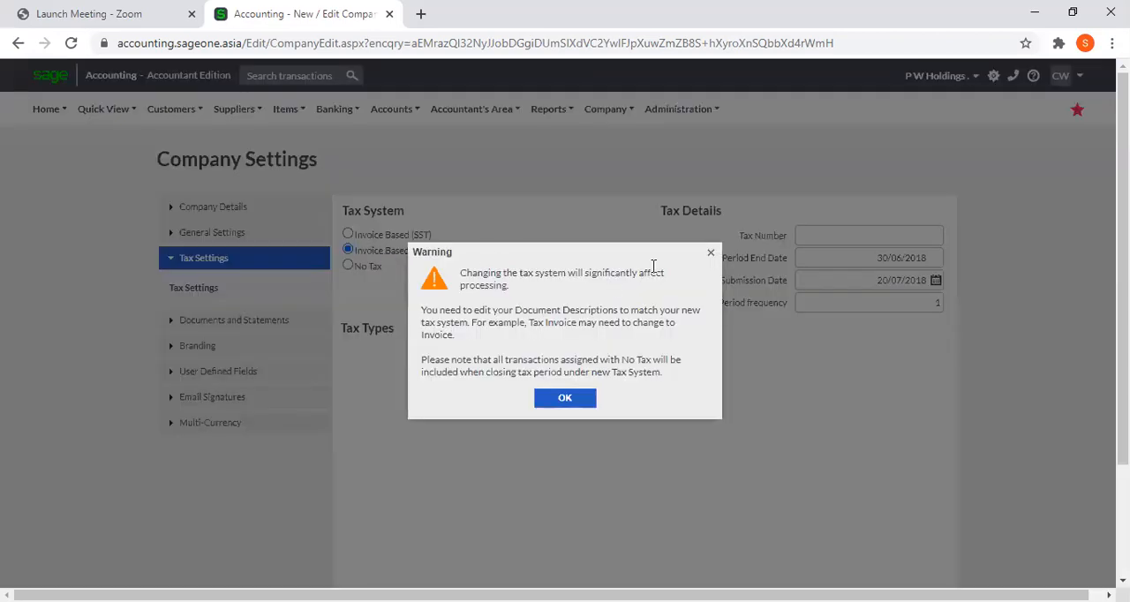
{"action": "left_click", "coordinate": [710, 253]}
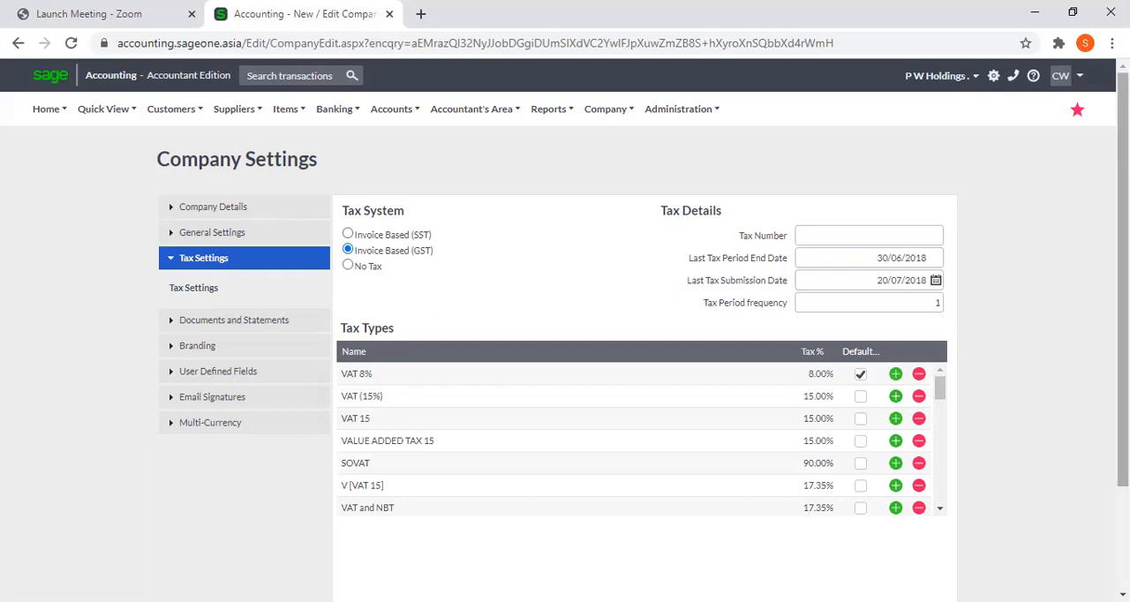
{"action": "left_click", "coordinate": [1124, 538]}
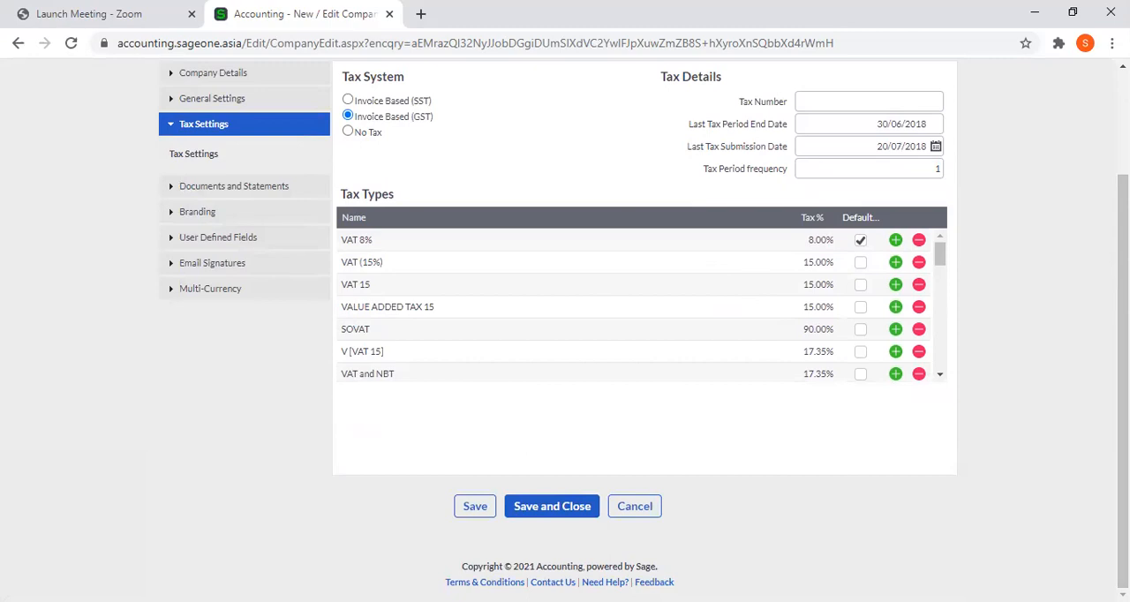
{"action": "scroll", "coordinate": [565, 330], "scroll_direction": "up", "scroll_amount": 2}
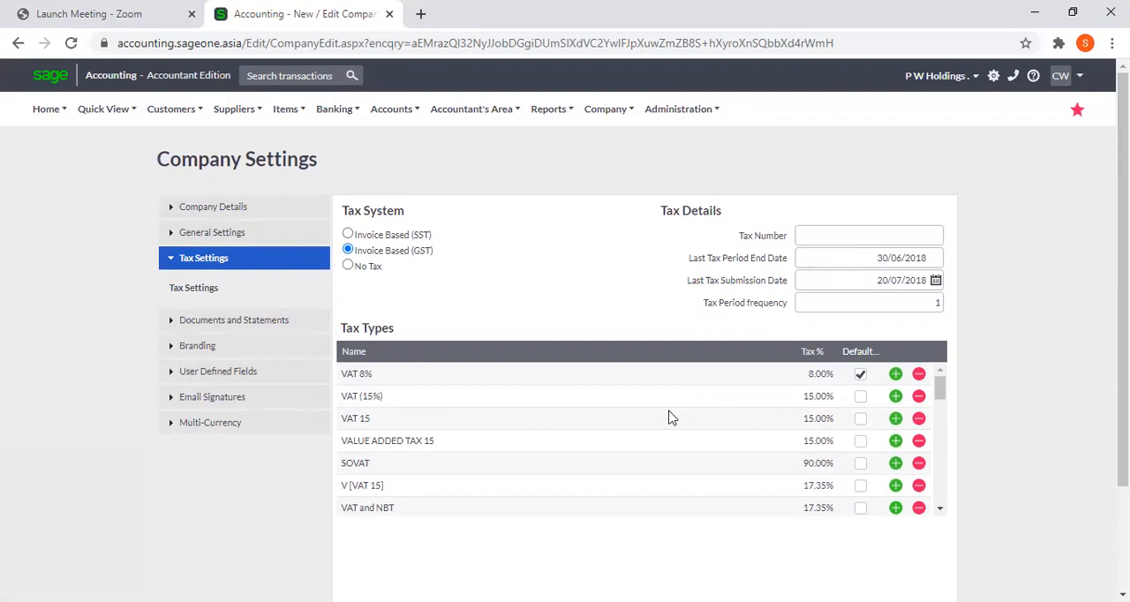
Duplicate the Company Settings browser tab and start a new customer tax invoice in the copy
{"action": "right_click", "coordinate": [303, 18]}
{"action": "left_click", "coordinate": [343, 118]}
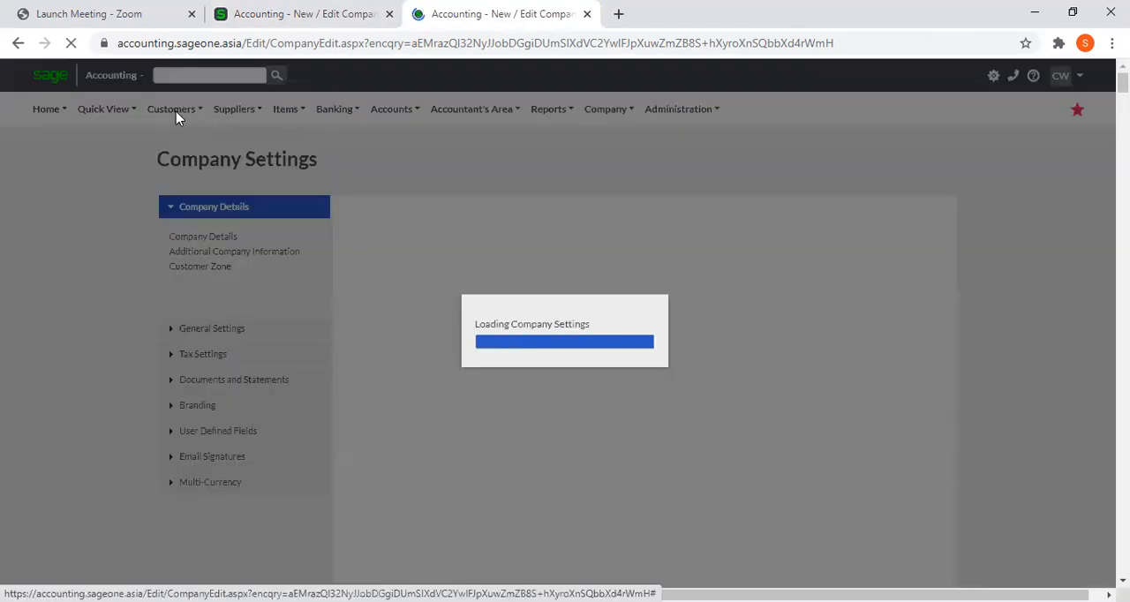
{"action": "mouse_move", "coordinate": [176, 118]}
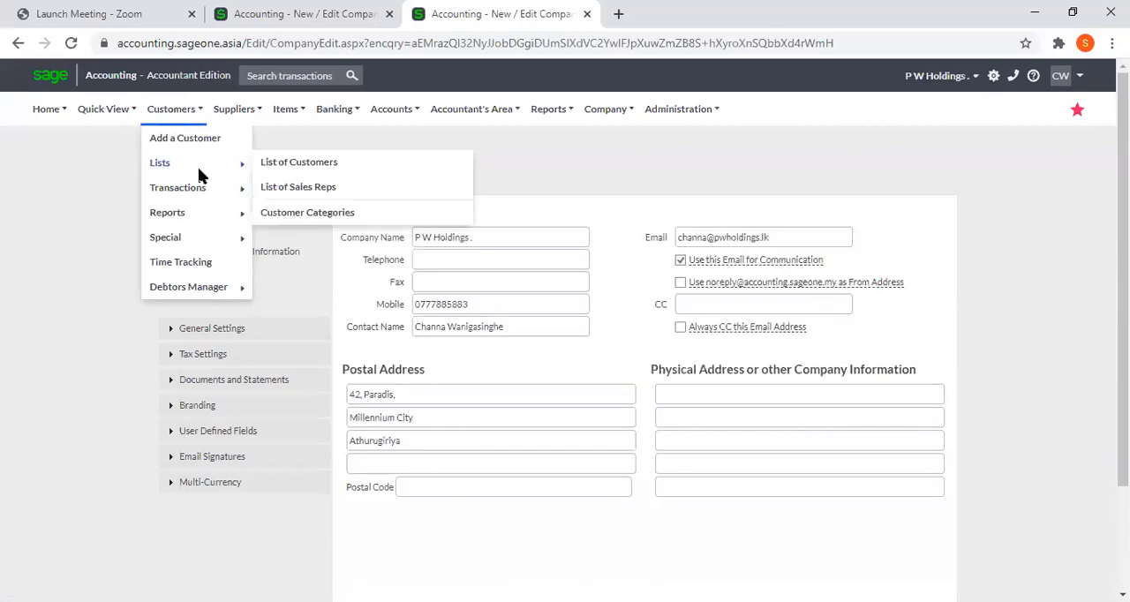
{"action": "mouse_move", "coordinate": [204, 189]}
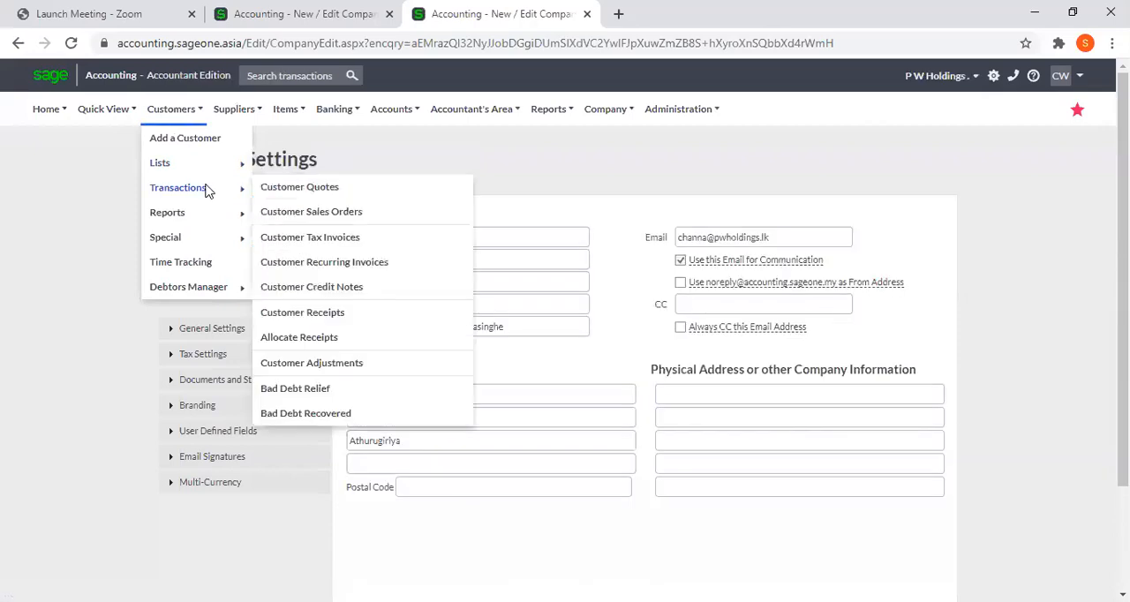
{"action": "left_click", "coordinate": [324, 240]}
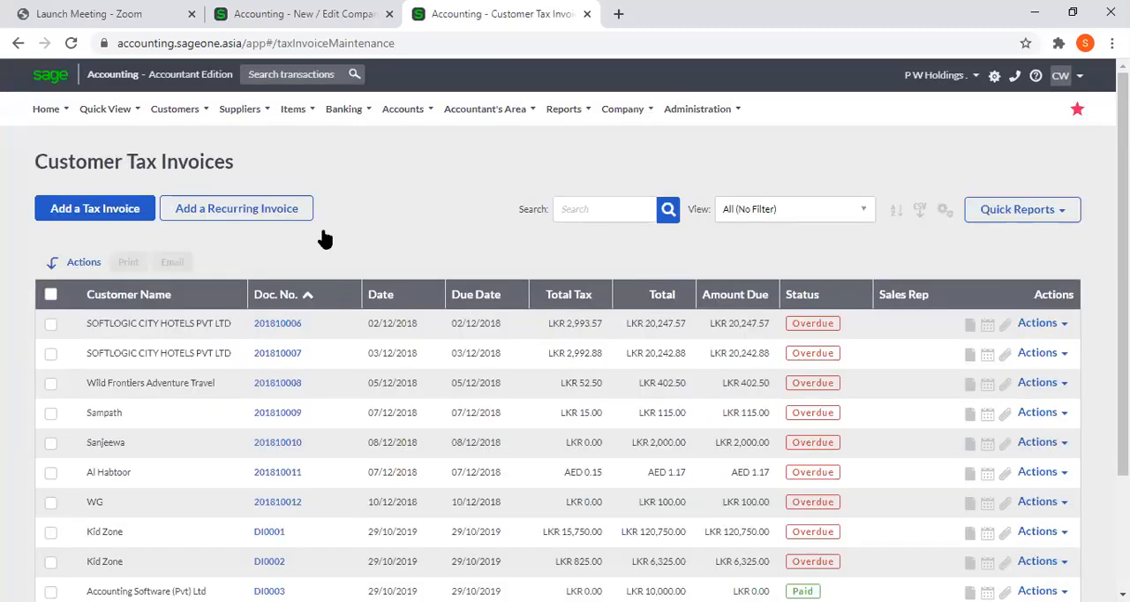
{"action": "left_click", "coordinate": [81, 209]}
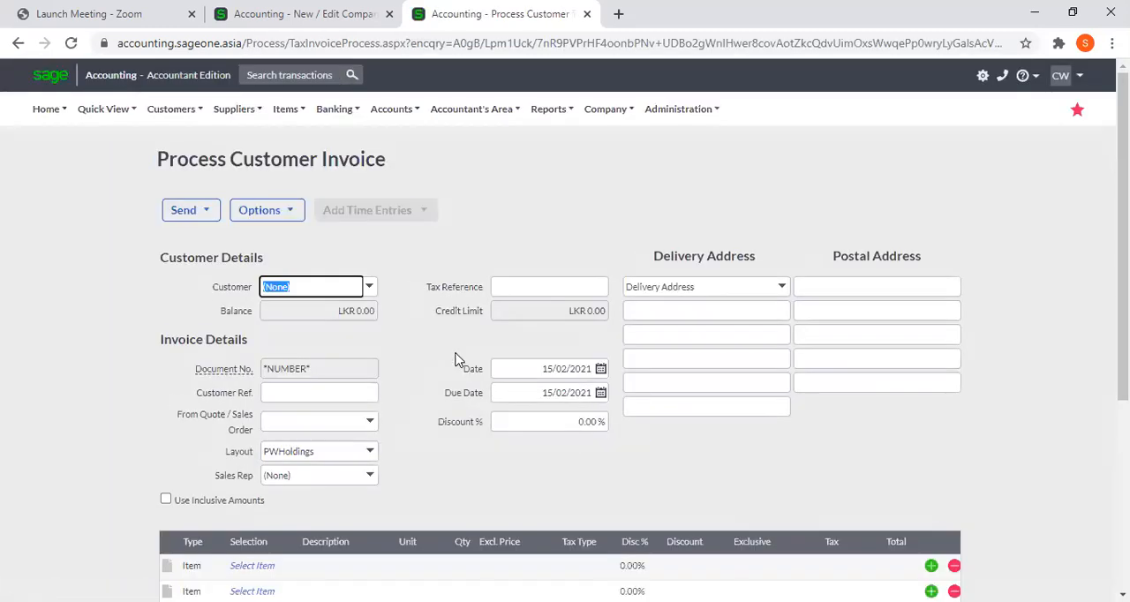
Set the tax type of the first invoice line to VAT 8% and its exclusive price to 100
{"action": "left_click", "coordinate": [579, 568]}
{"action": "left_click", "coordinate": [596, 569]}
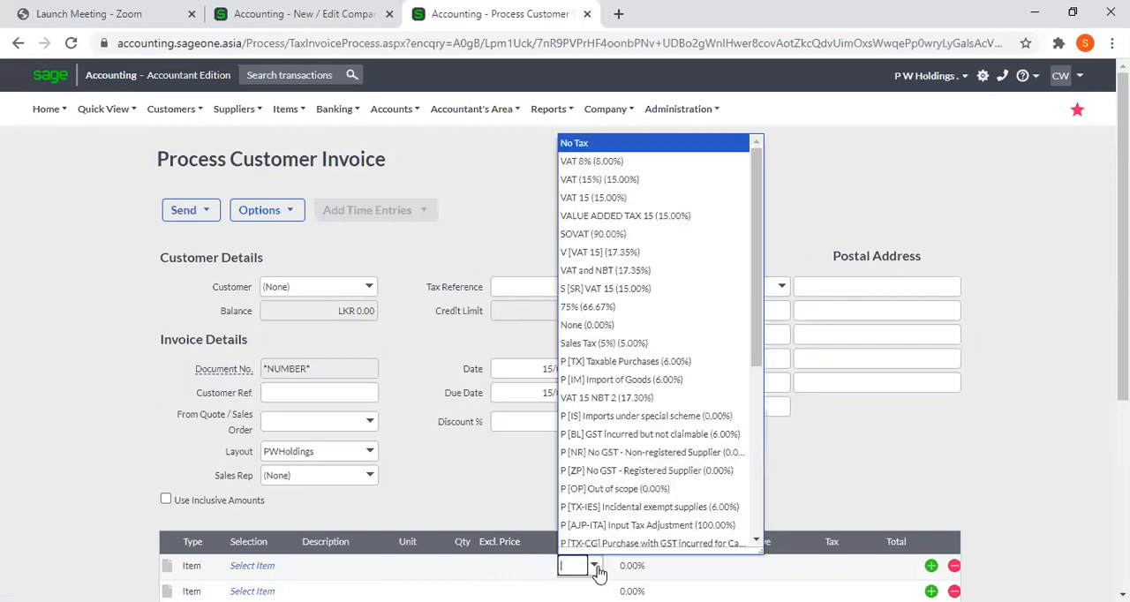
{"action": "left_click", "coordinate": [615, 165]}
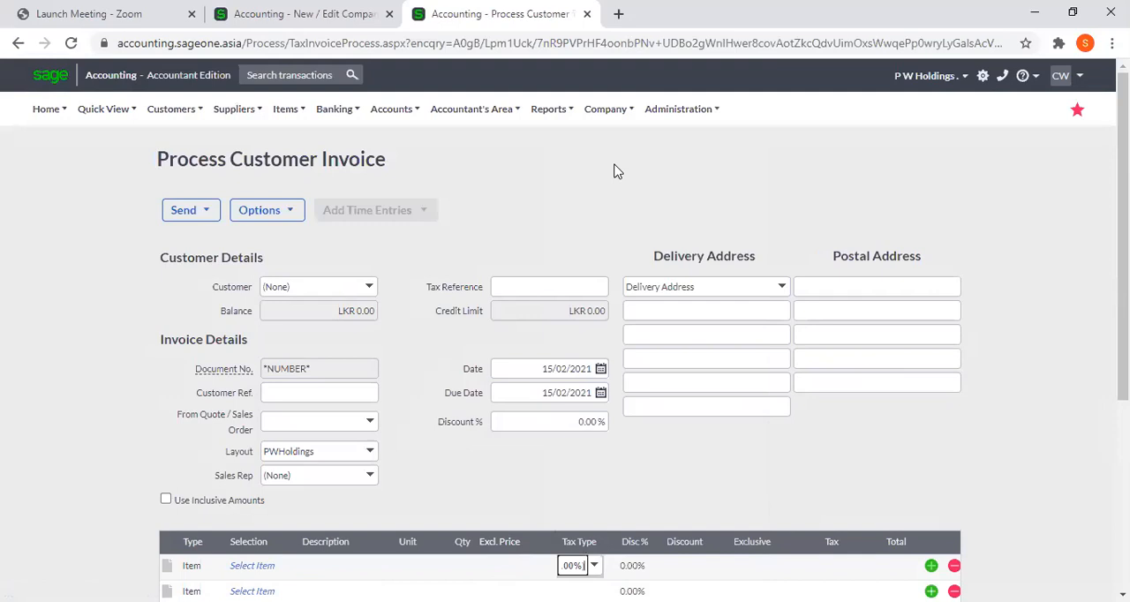
{"action": "left_click", "coordinate": [494, 567]}
{"action": "type", "text": "100"}
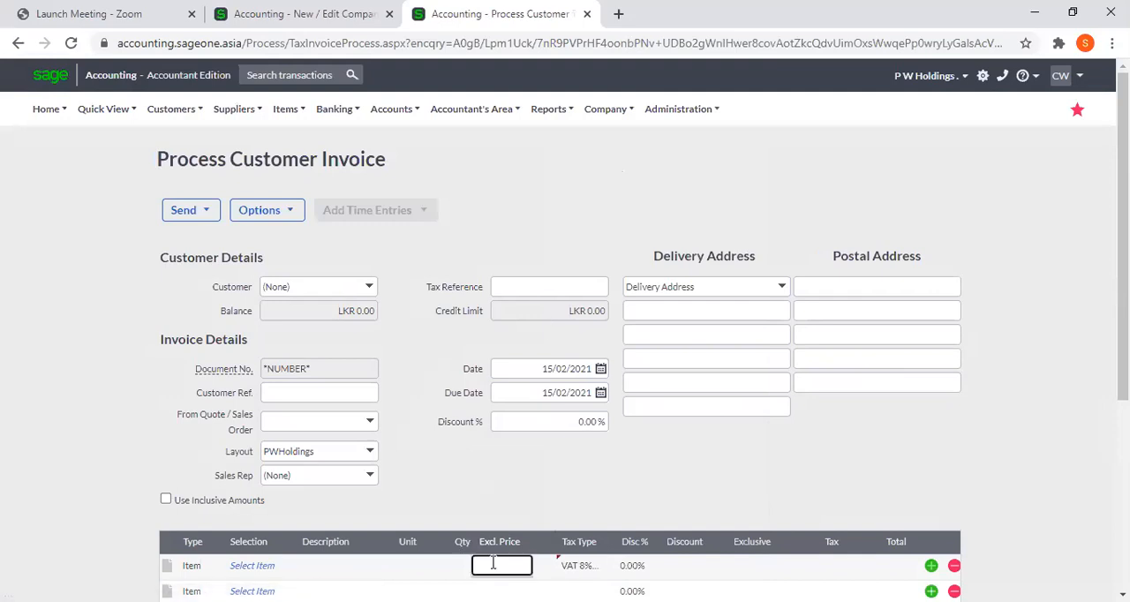
{"action": "key", "text": "Tab"}
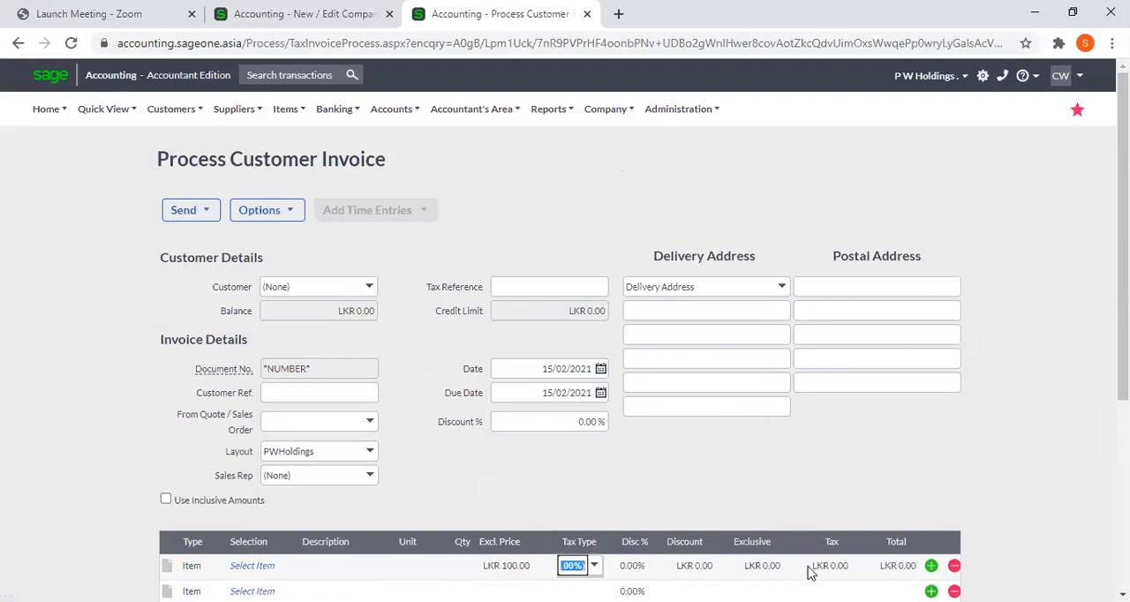
{"action": "key", "text": "Tab"}
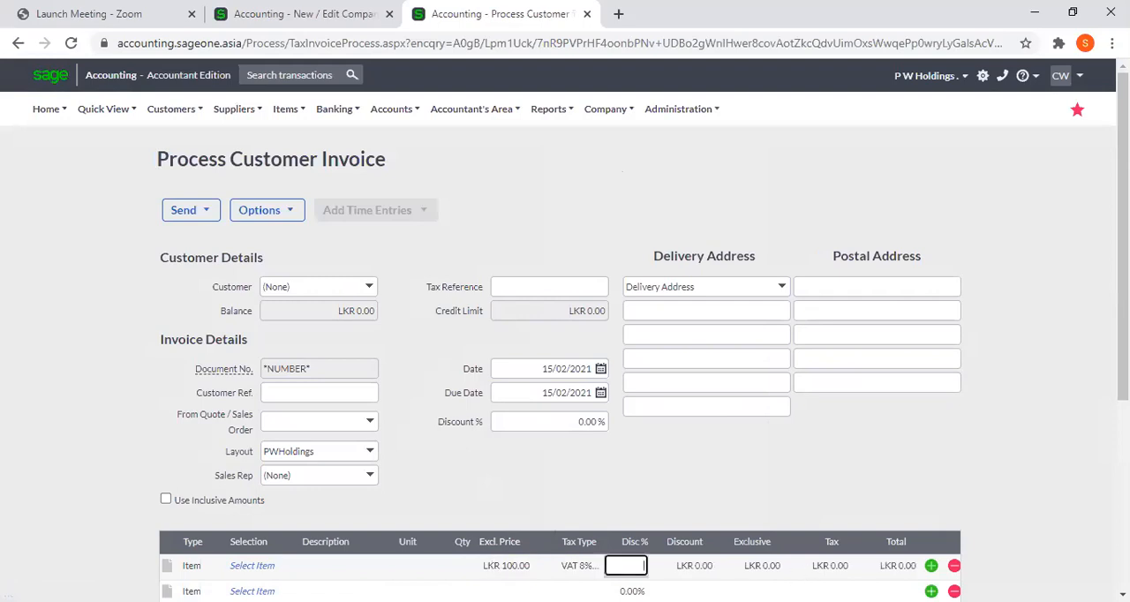
{"action": "left_click", "coordinate": [274, 569]}
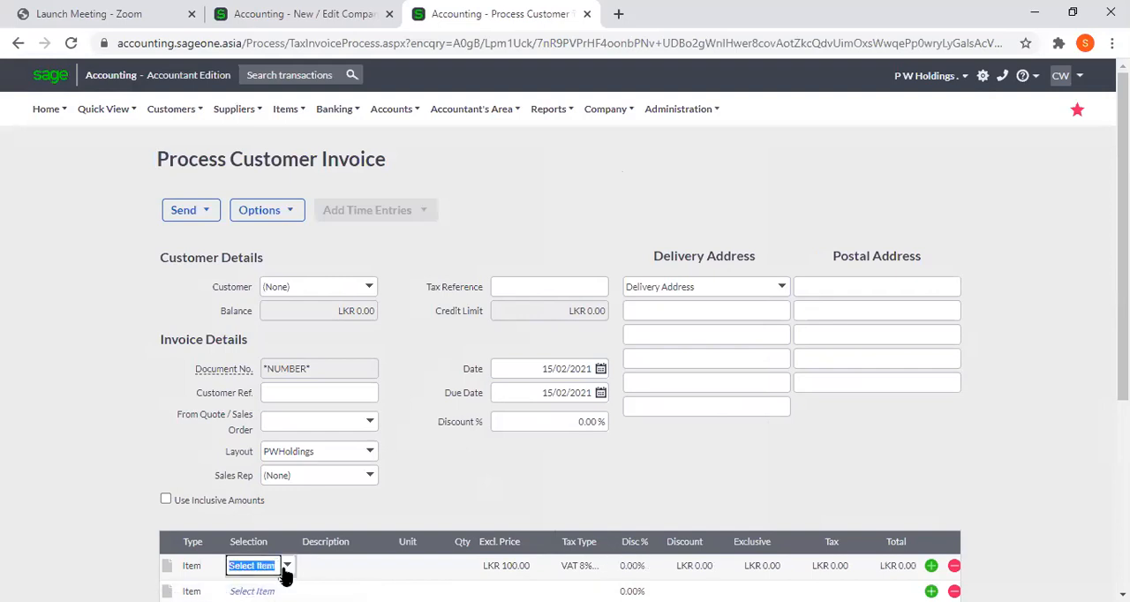
{"action": "left_click", "coordinate": [286, 566]}
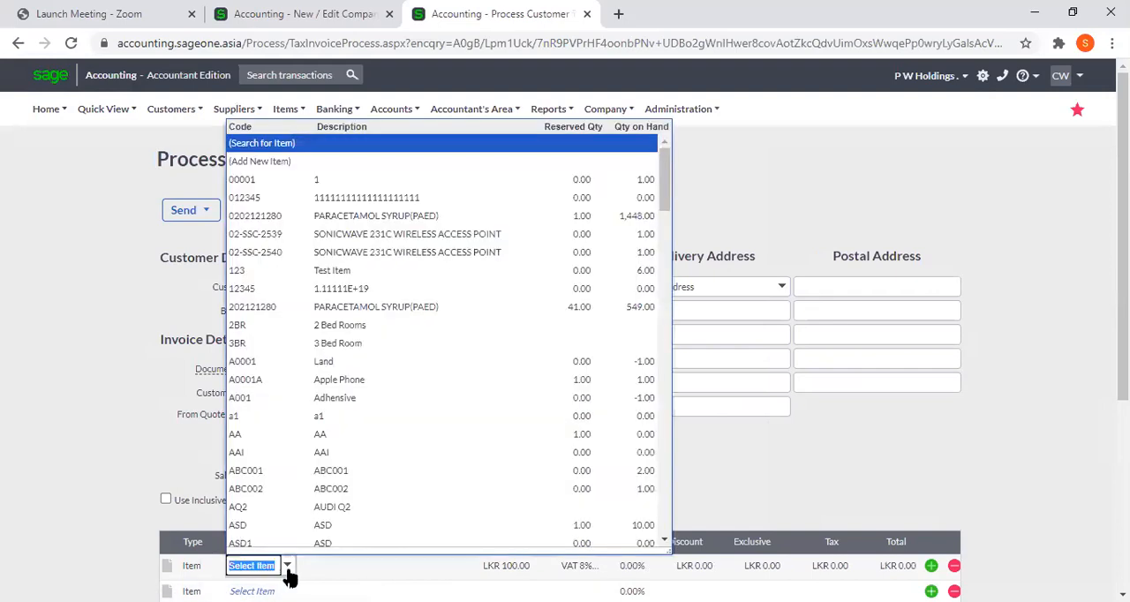
{"action": "left_click", "coordinate": [343, 215]}
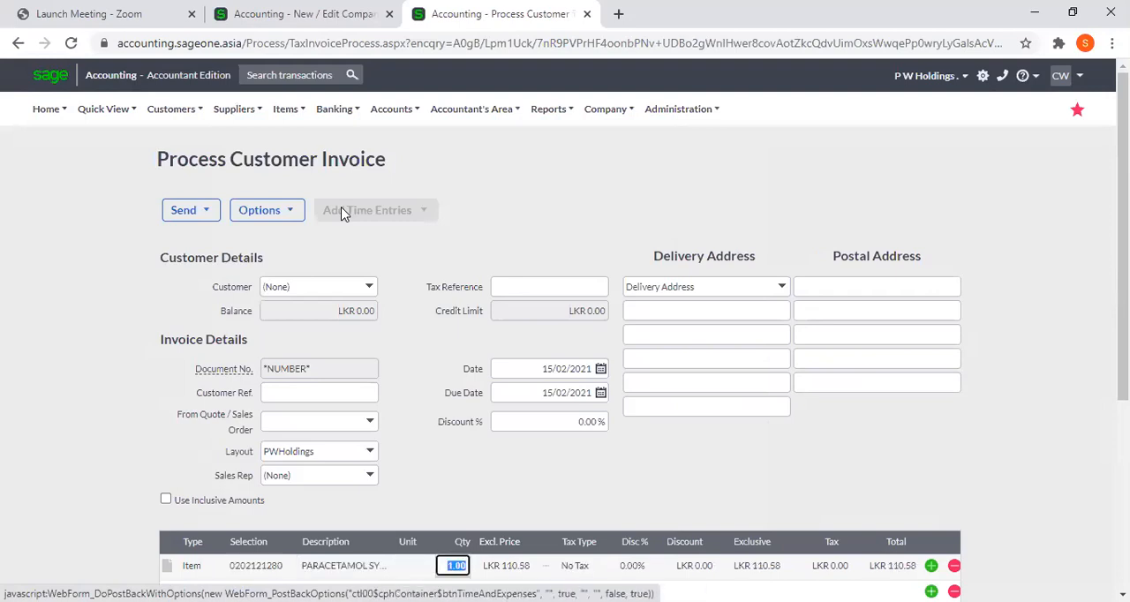
{"action": "key", "text": "Tab"}
{"action": "type", "text": "100"}
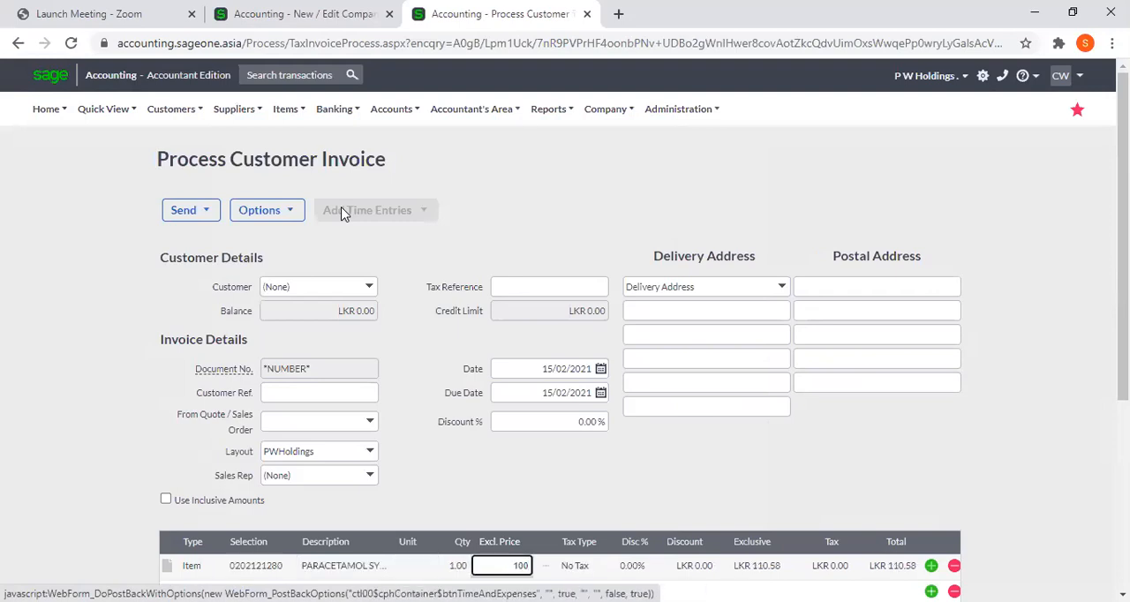
{"action": "key", "text": "Tab"}
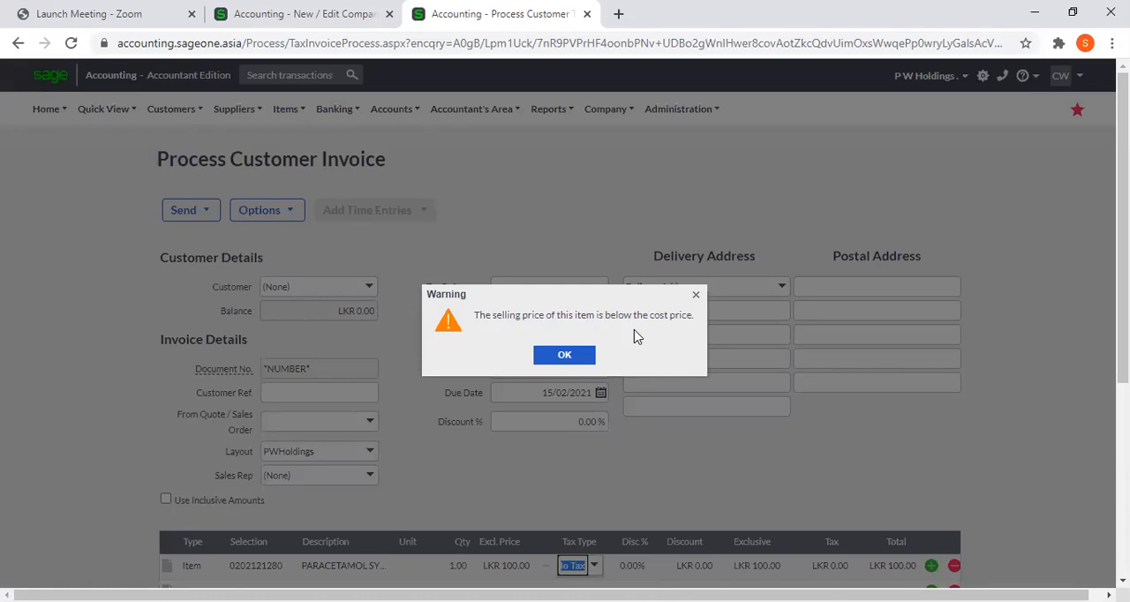
{"action": "left_click", "coordinate": [576, 354]}
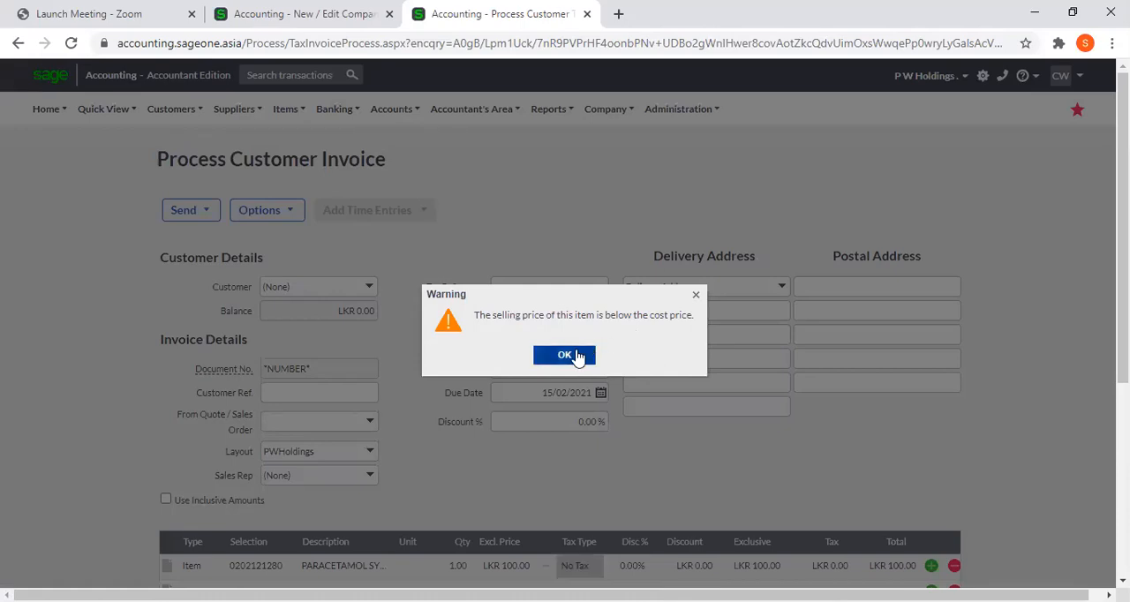
Change the tax type of the paracetamol syrup line to VAT 8%
{"action": "left_click", "coordinate": [578, 566]}
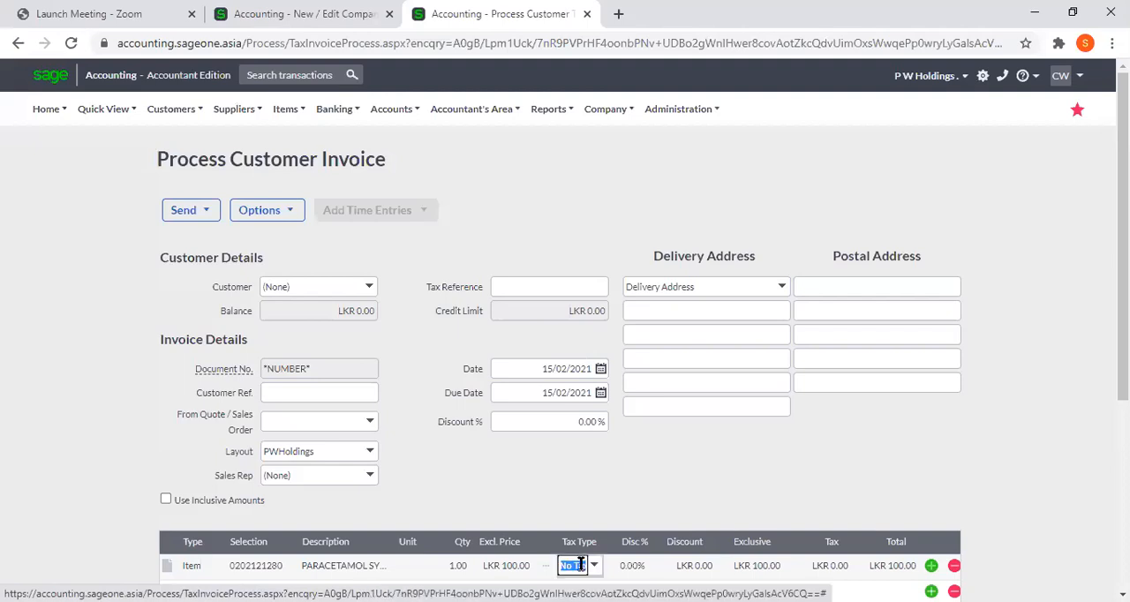
{"action": "left_click", "coordinate": [596, 569]}
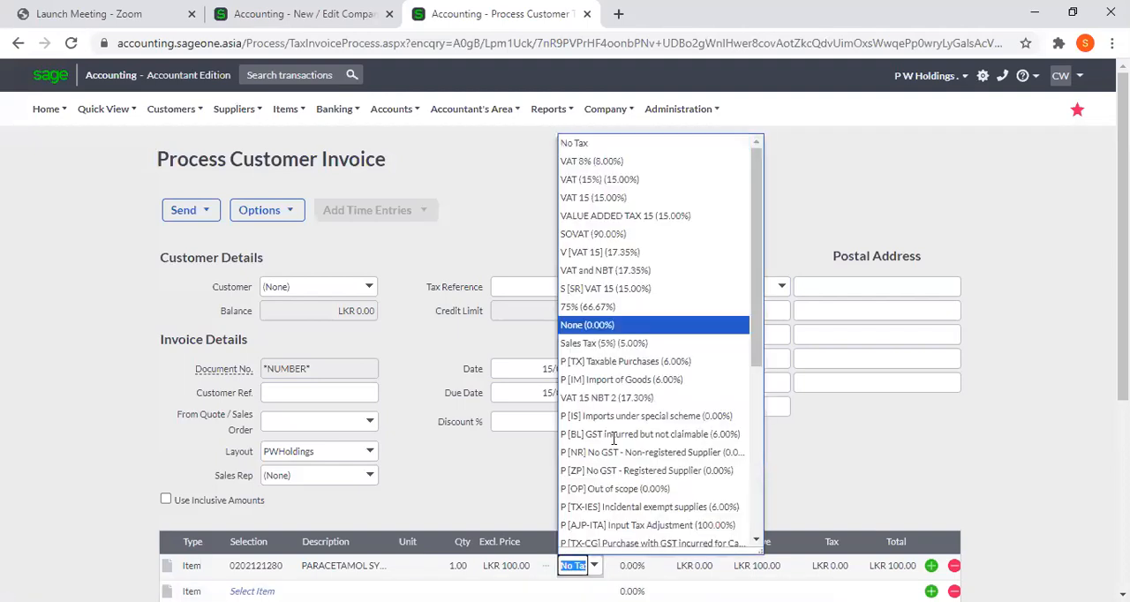
{"action": "left_click", "coordinate": [630, 163]}
{"action": "key", "text": "Tab"}
{"action": "key", "text": "Tab"}
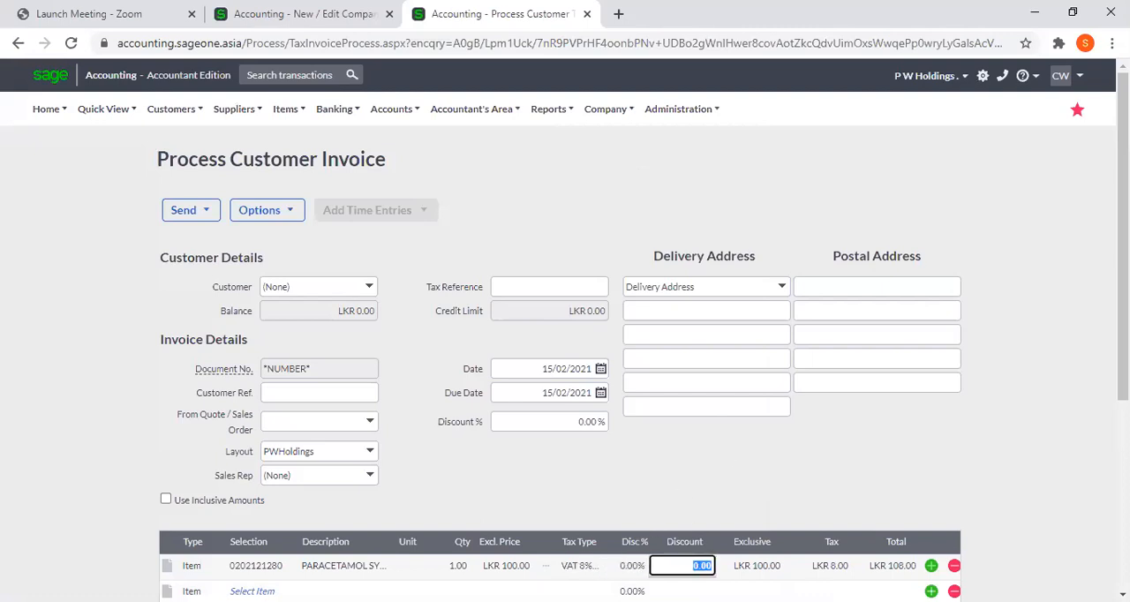
Check the total tax and total of the invoice, and return to the Company Settings browser tab
{"action": "left_click", "coordinate": [1123, 595]}
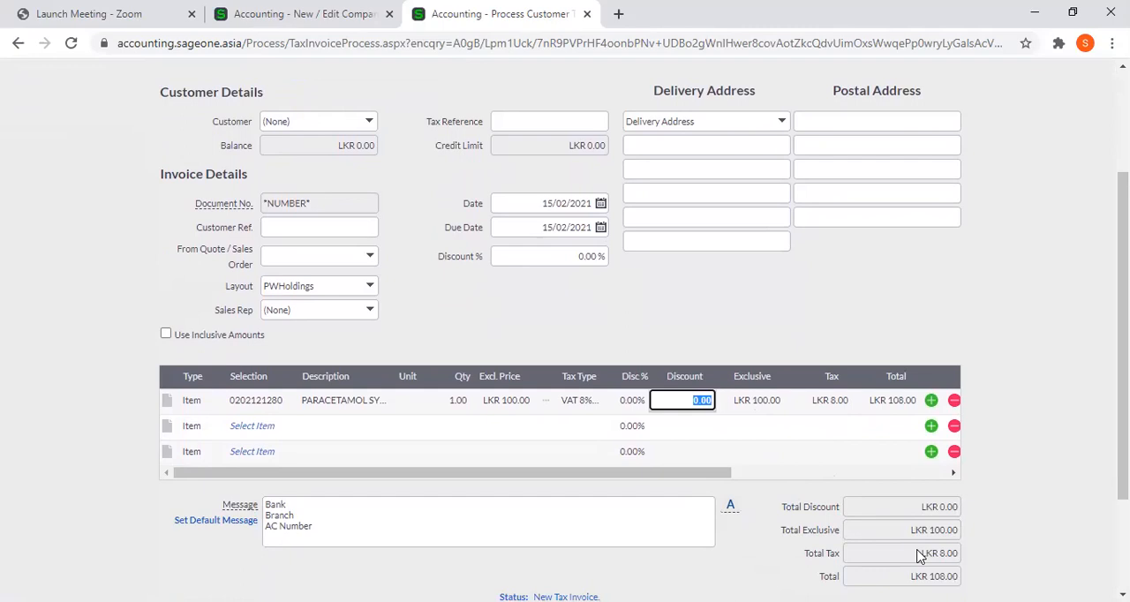
{"action": "left_click", "coordinate": [291, 9]}
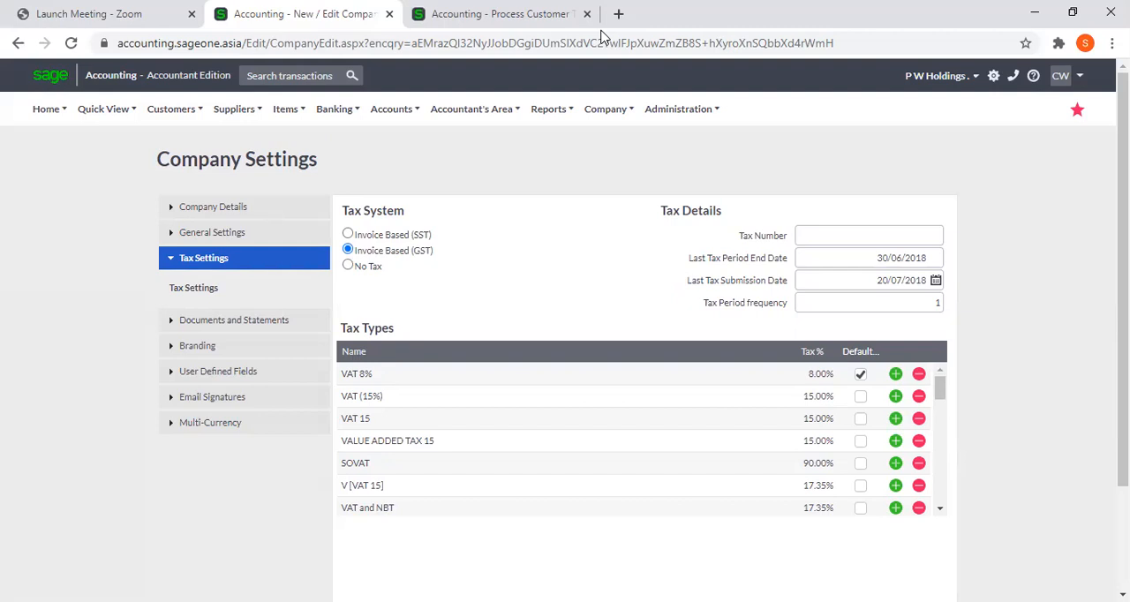
{"action": "left_click", "coordinate": [601, 34]}
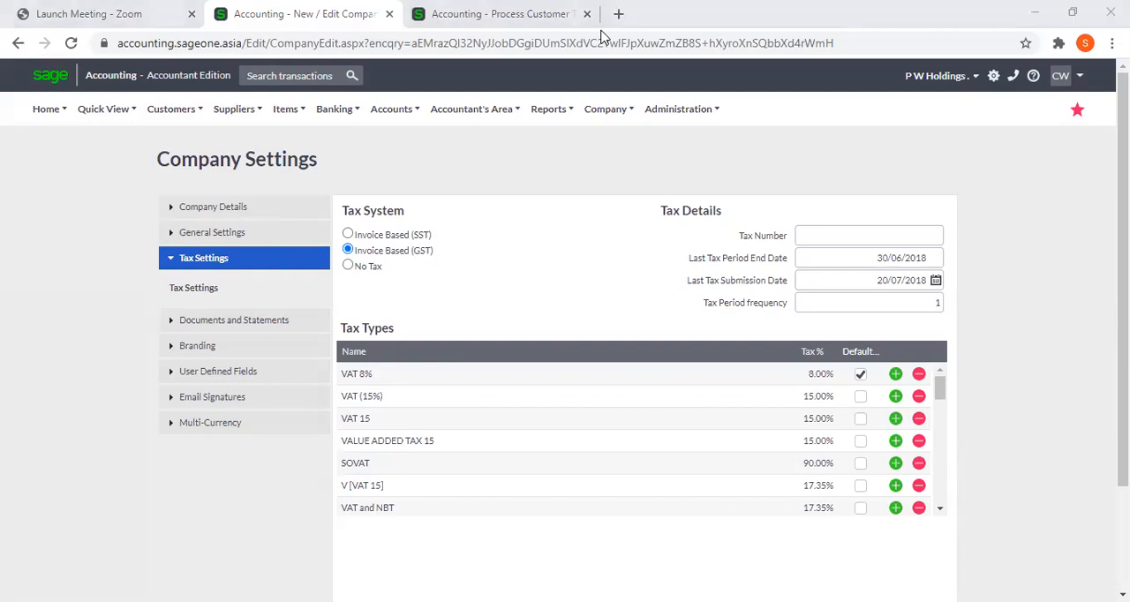